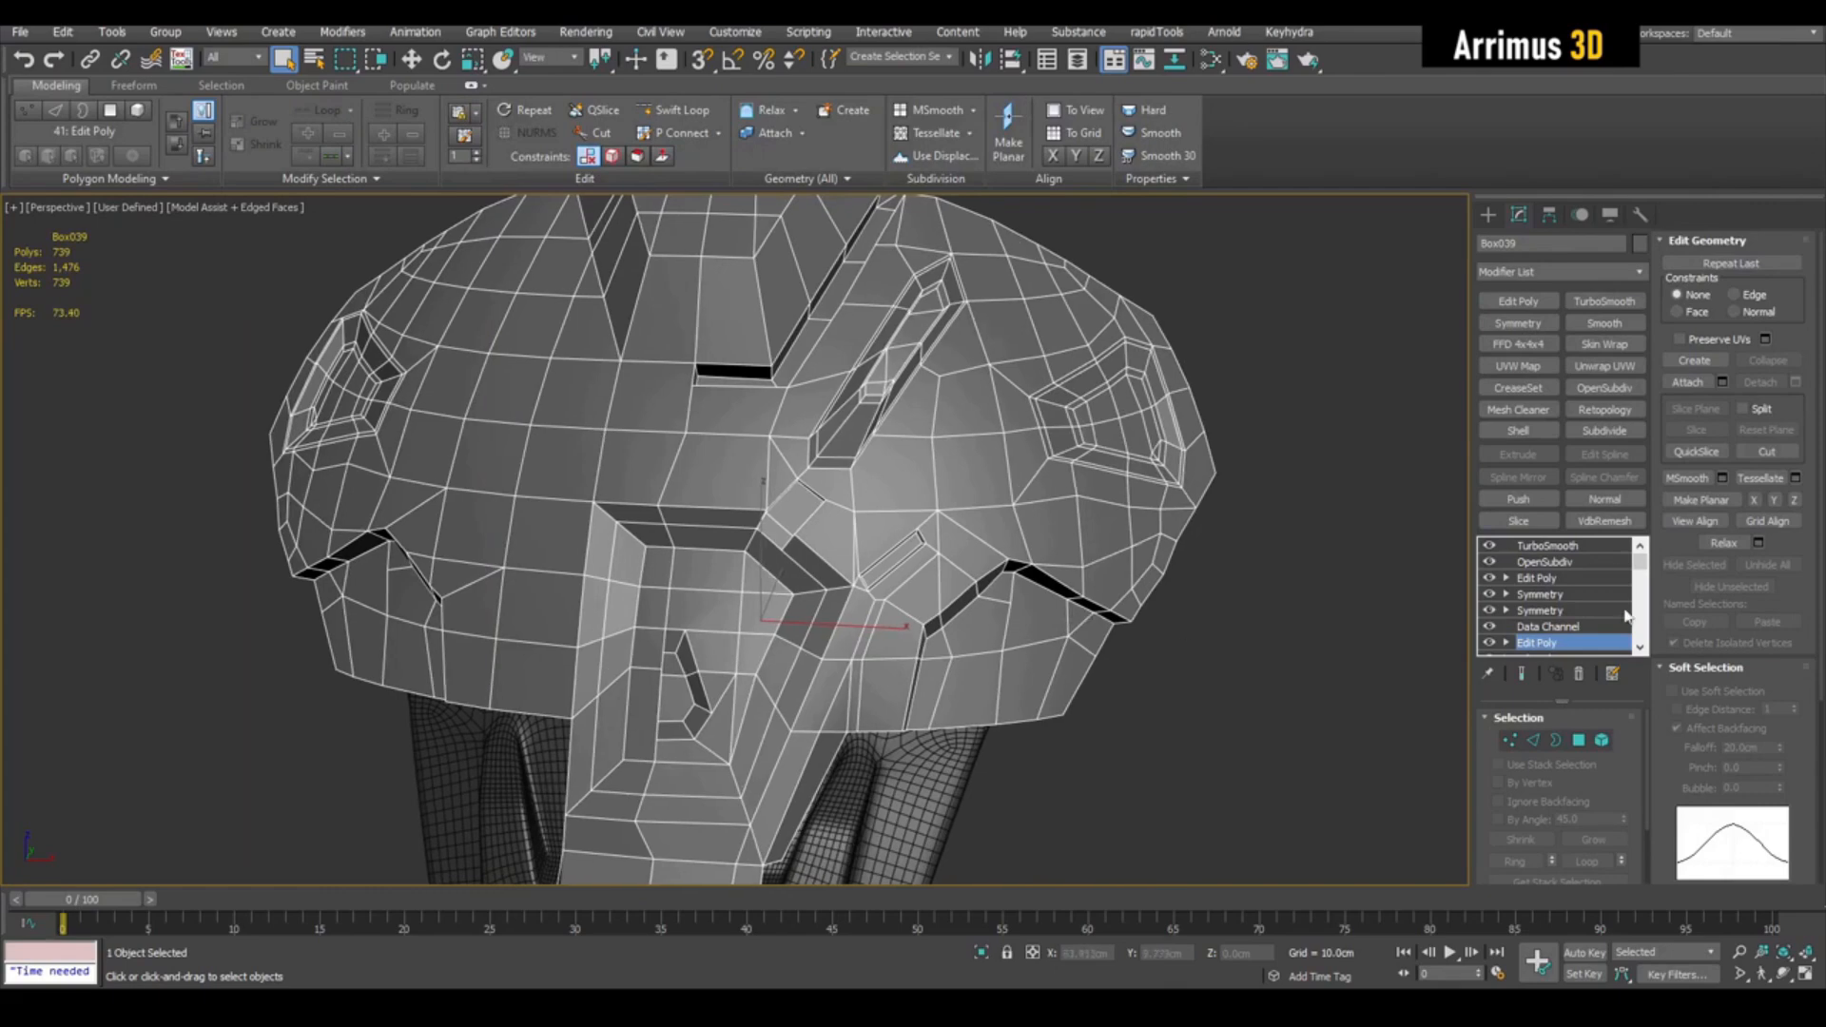
# Step: Show the chest armour at its TurboSmooth level and switch the Data Channel modifier off and on to compare edge sharpness
pyautogui.click(1557, 548)
pyautogui.moveTo(1272, 603); pyautogui.dragTo(1332, 601, button='middle')
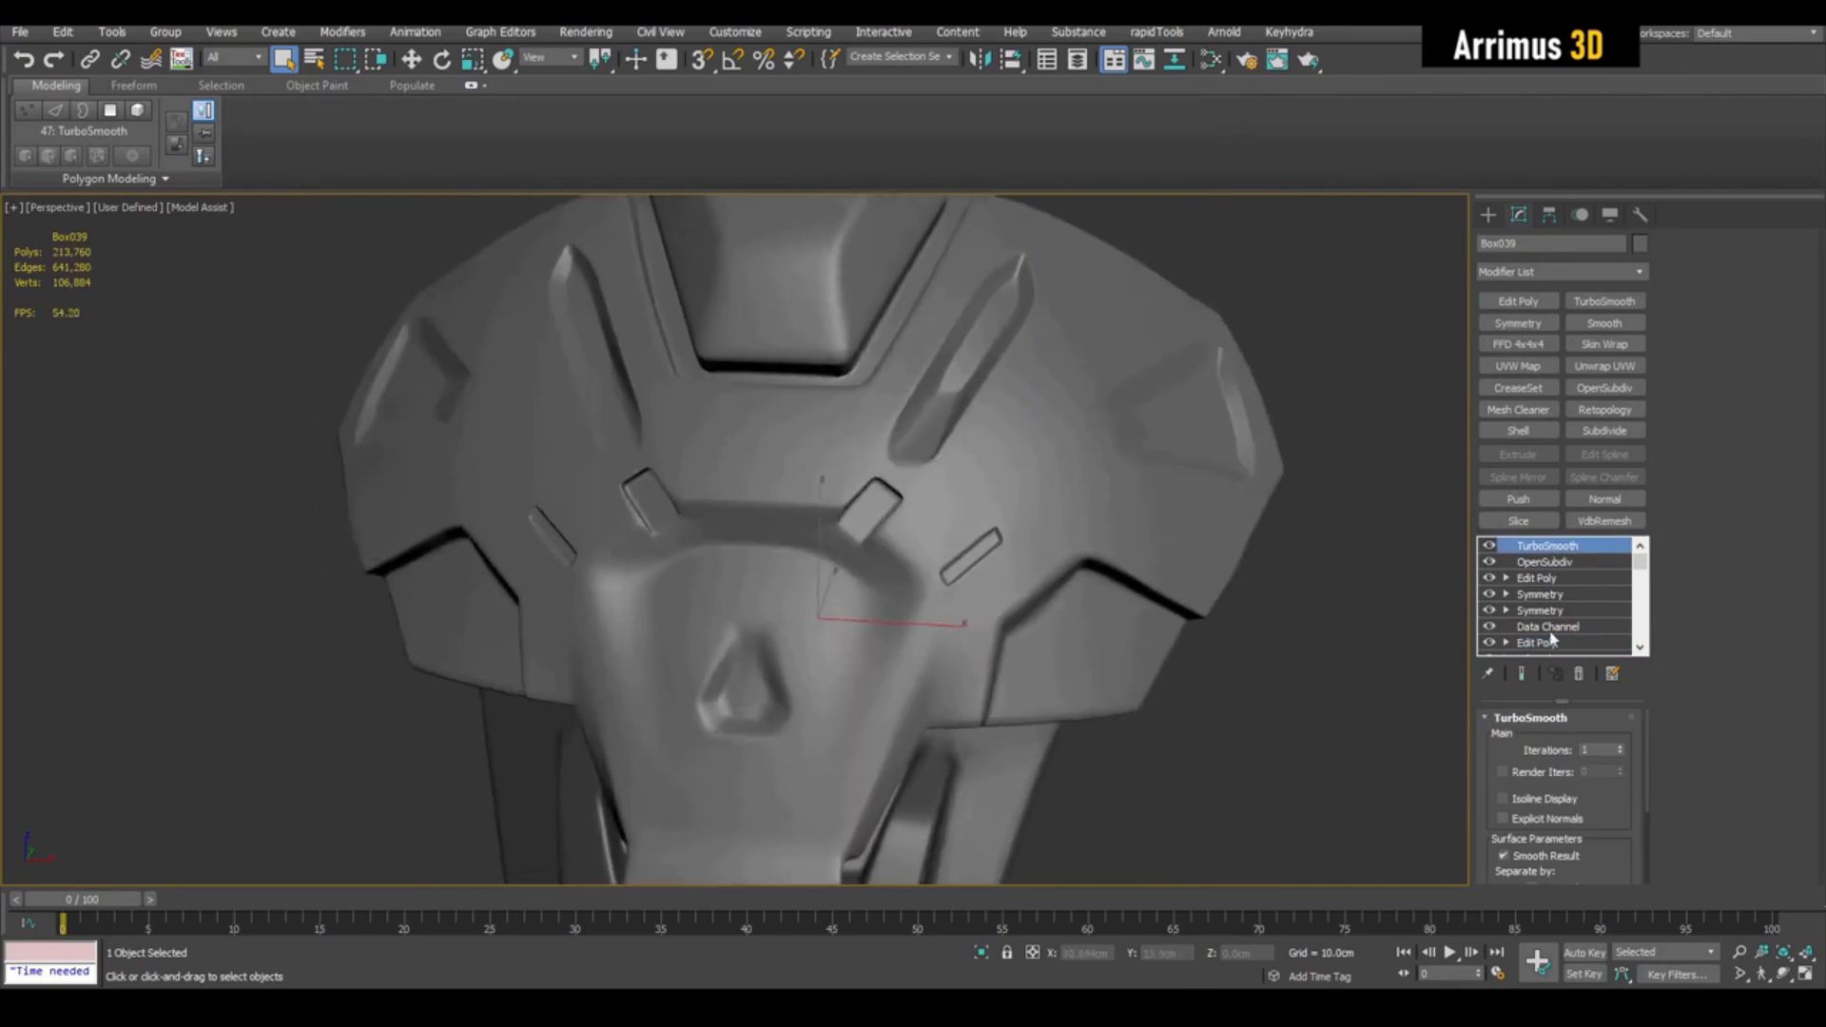
pyautogui.click(1491, 628)
pyautogui.click(1491, 628)
pyautogui.click(1490, 628)
pyautogui.click(1490, 628)
pyautogui.click(1491, 628)
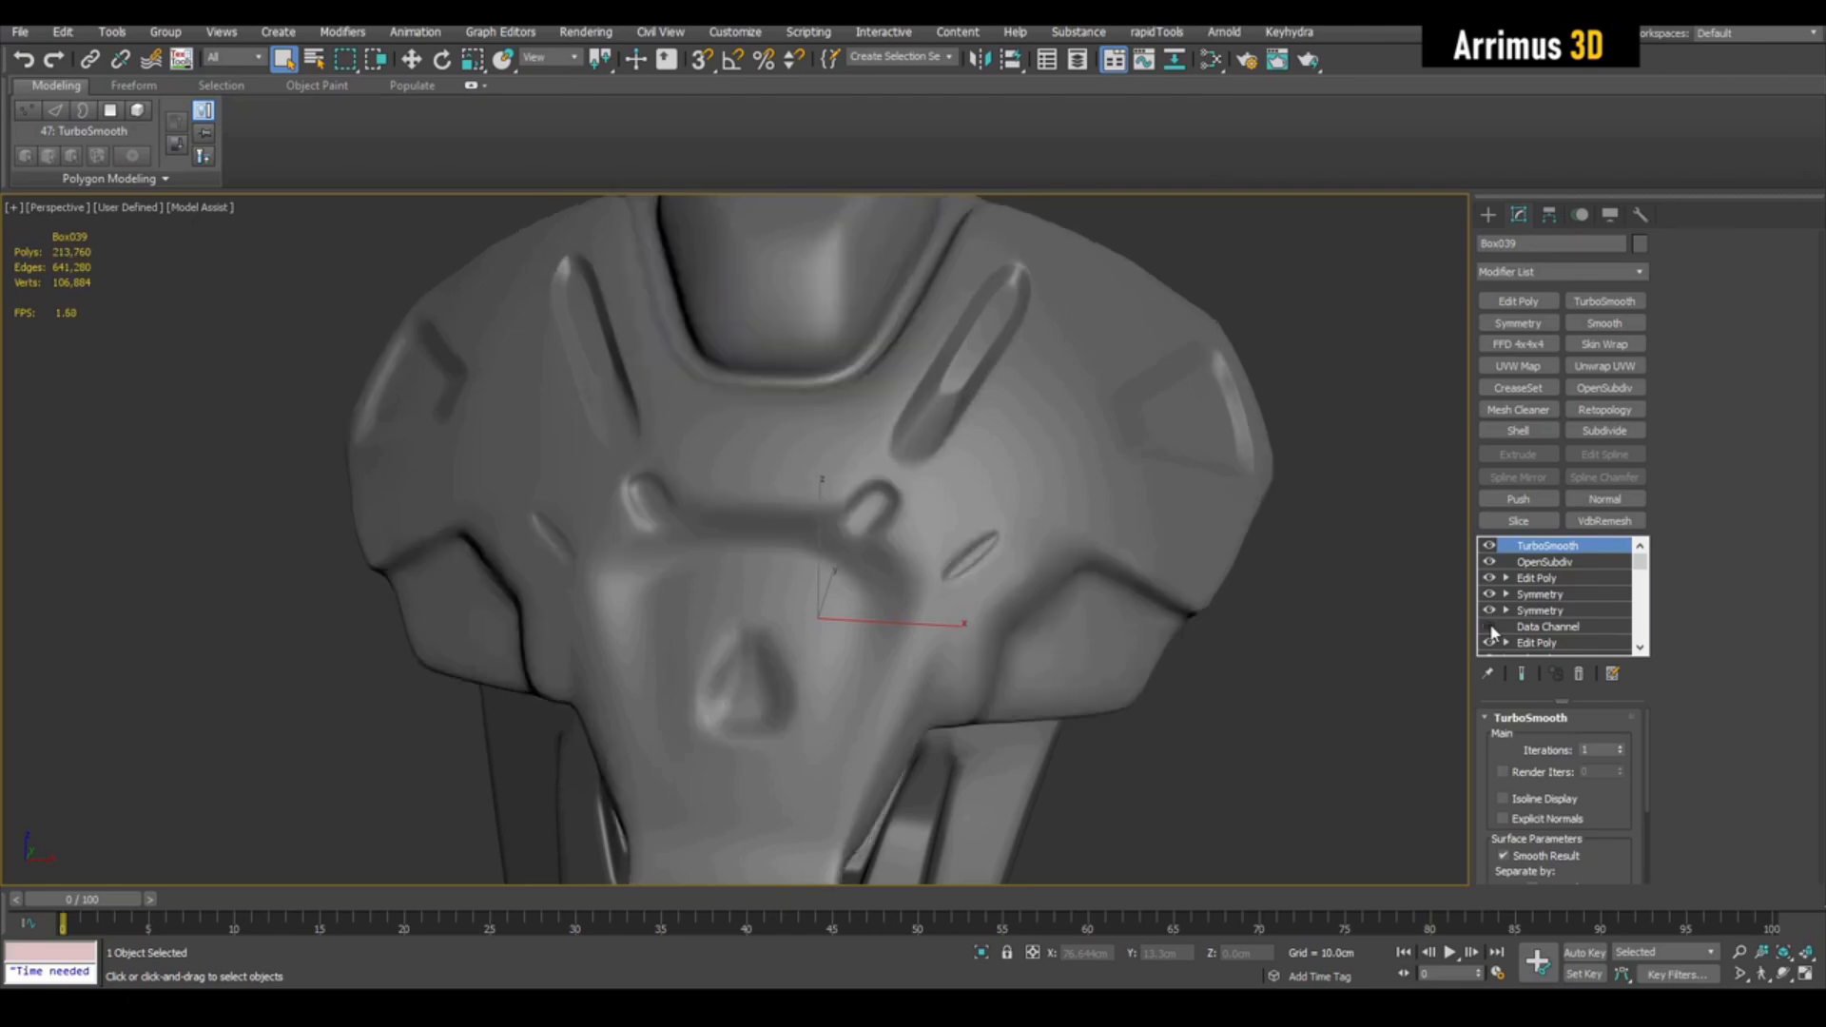
pyautogui.click(1491, 628)
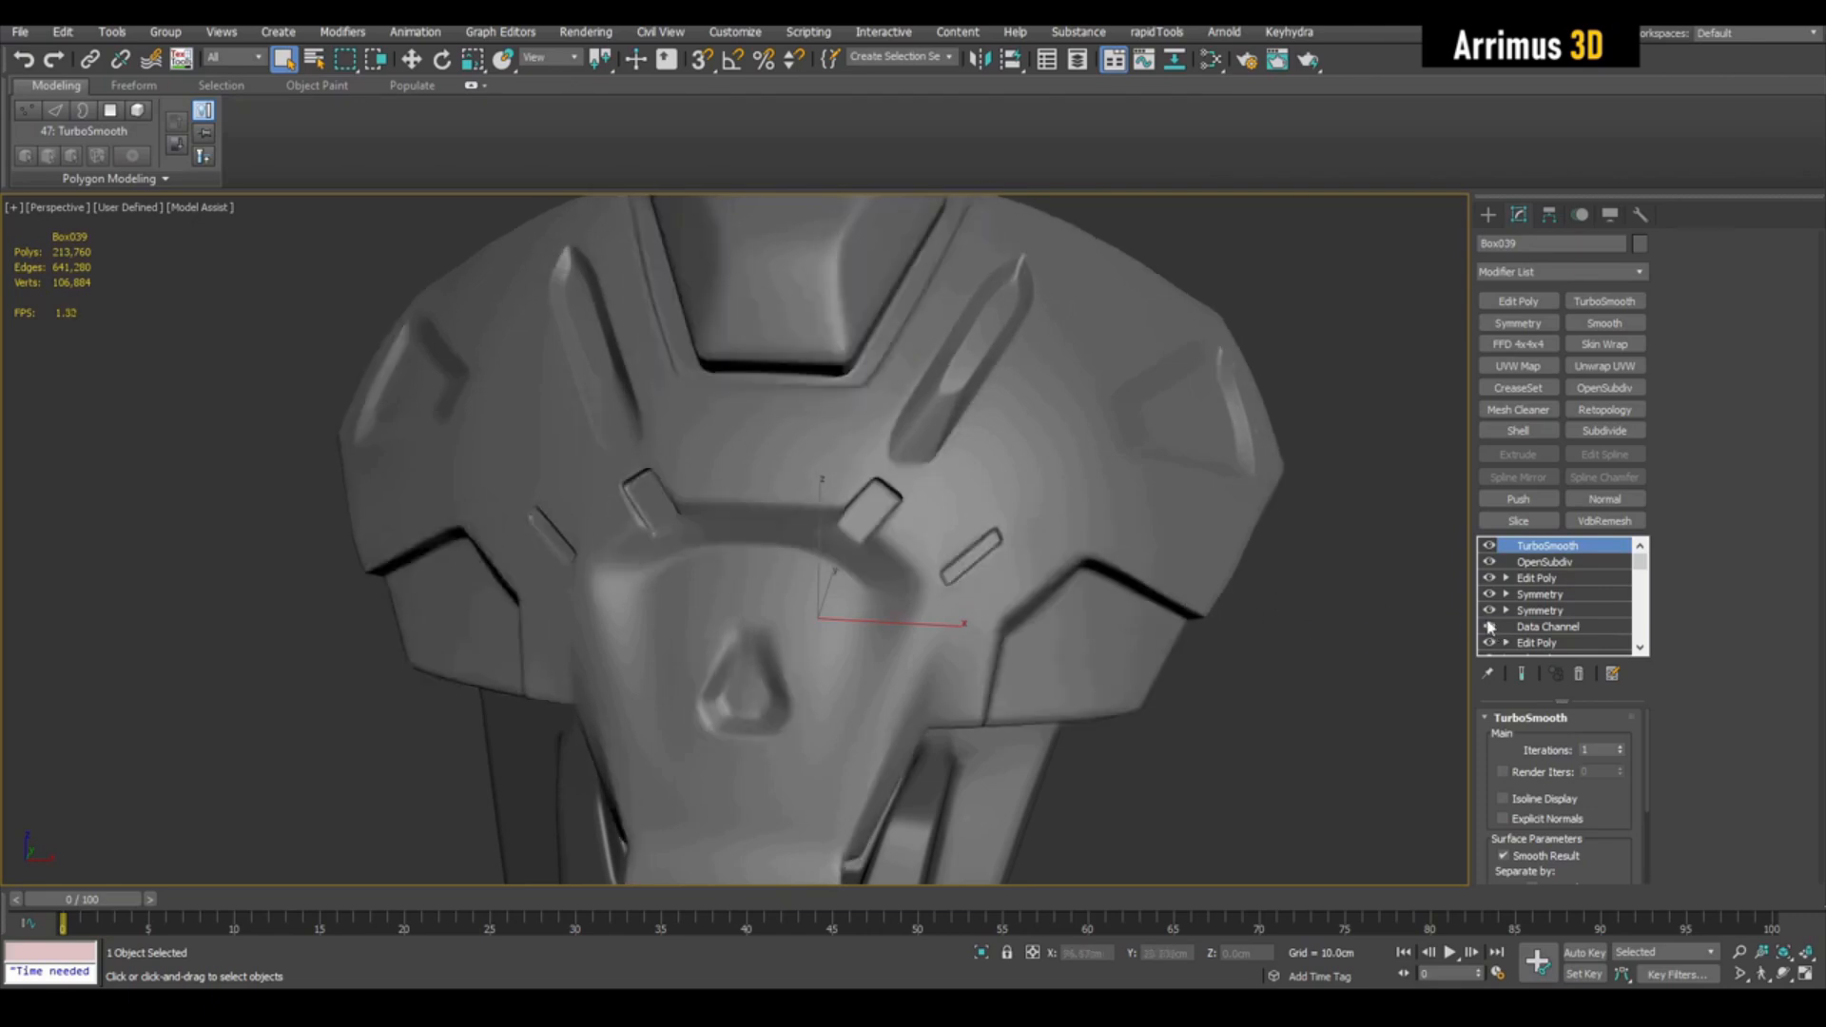
pyautogui.click(1491, 628)
pyautogui.click(1491, 628)
pyautogui.click(1491, 628)
pyautogui.click(1491, 629)
pyautogui.click(1491, 627)
pyautogui.click(1491, 628)
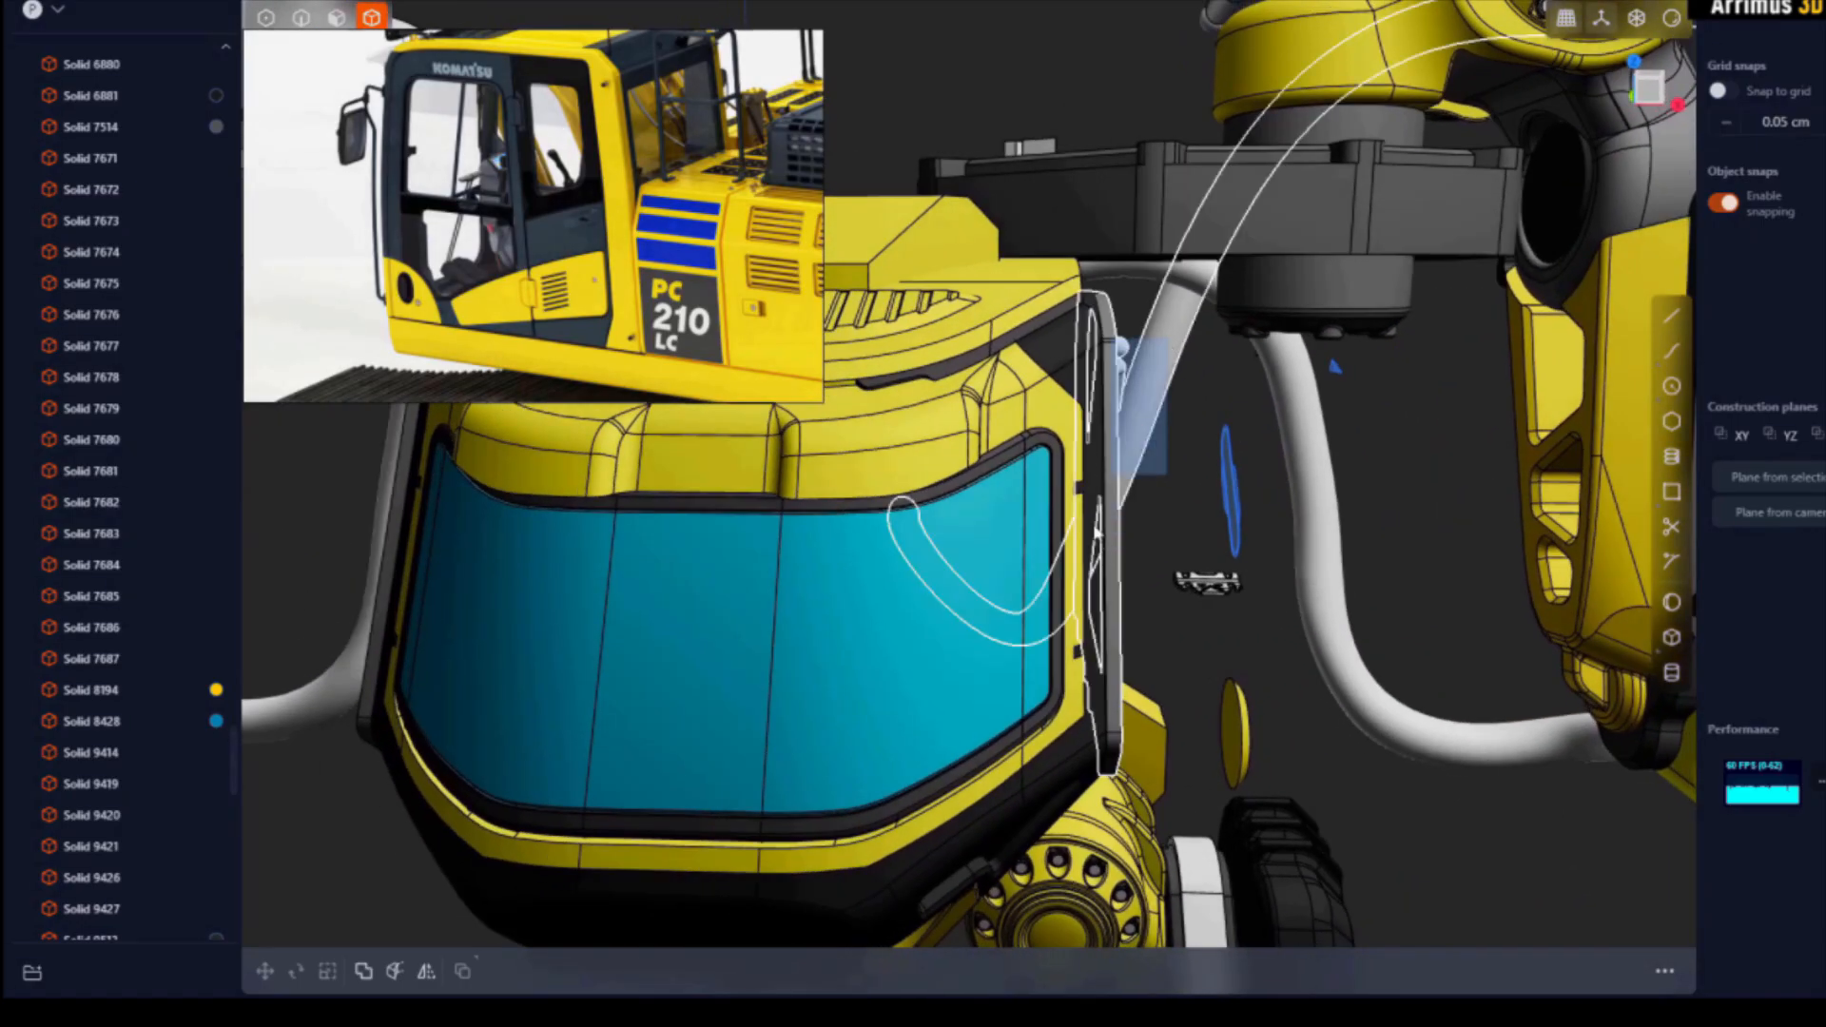
# Step: Move the small cylinder on the excavator cab's side window frame along the diagonal bar
pyautogui.click(1151, 455)
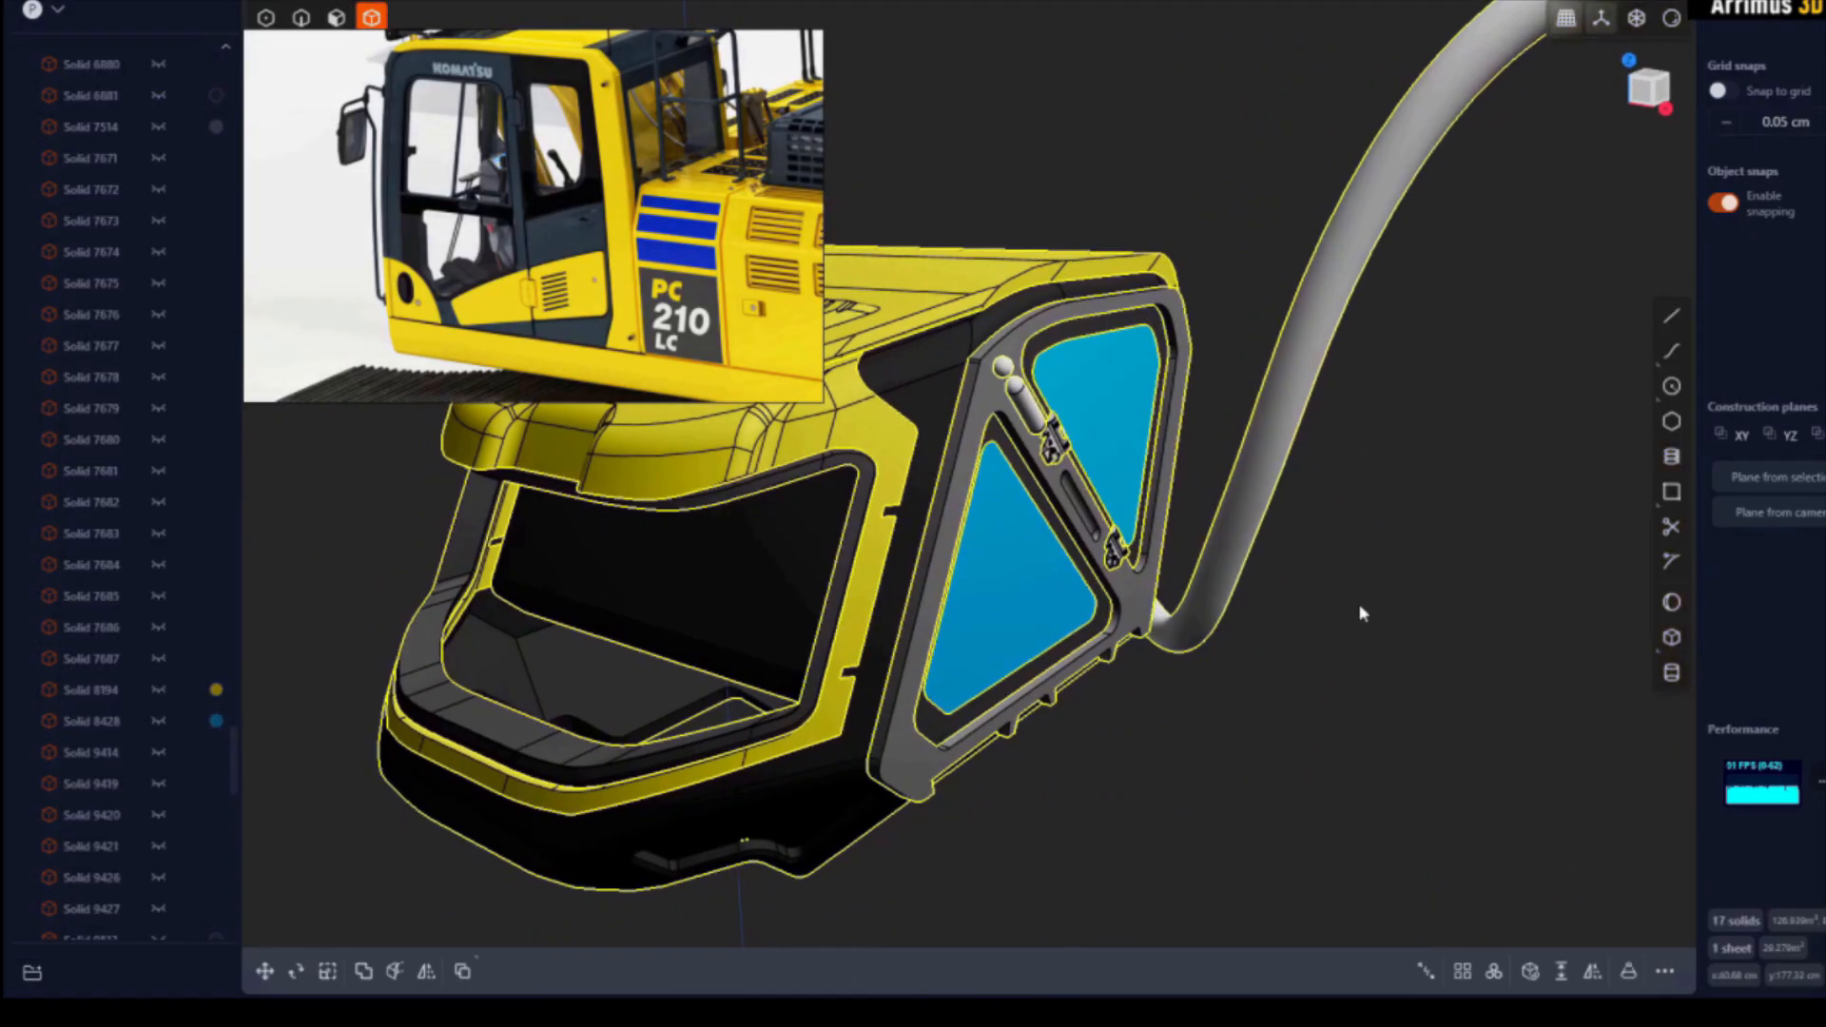
pyautogui.moveTo(1360, 612); pyautogui.dragTo(962, 404, button='middle')
pyautogui.click(972, 353)
pyautogui.press('g')
pyautogui.scroll(3, 975, 356)
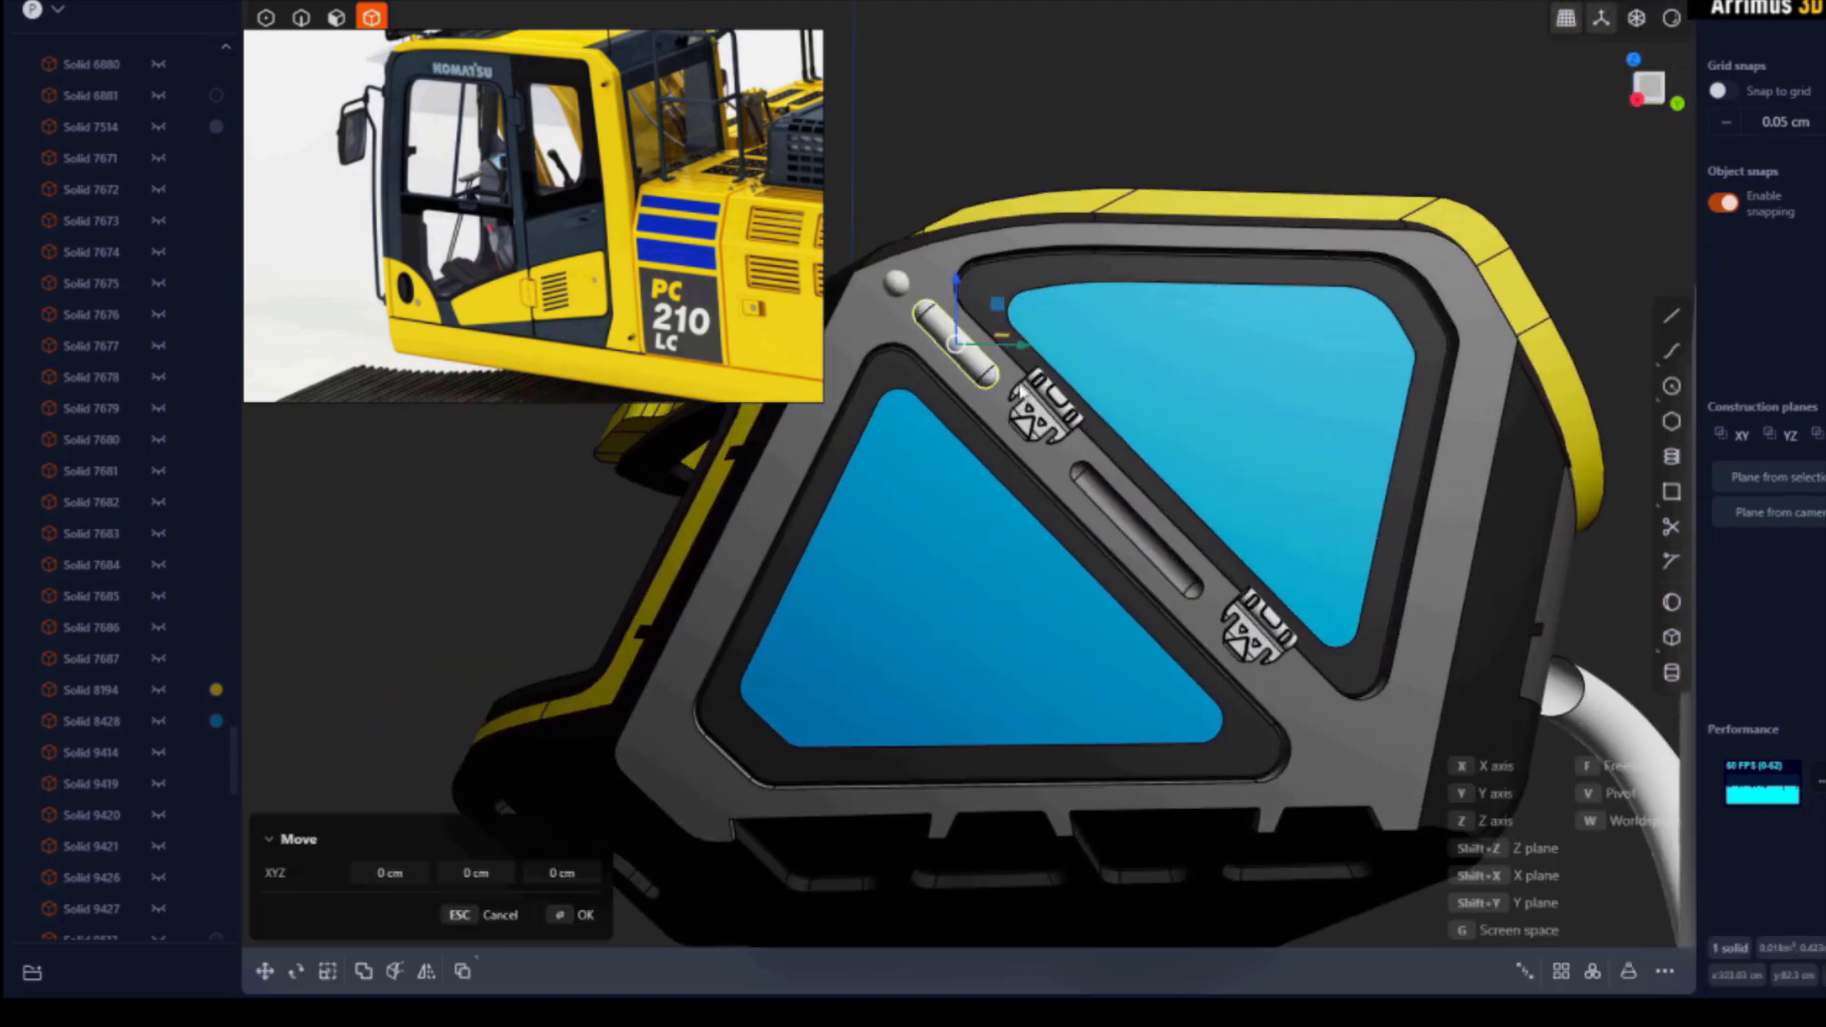
pyautogui.moveTo(1135, 511); pyautogui.dragTo(1225, 611)
pyautogui.press('Return')
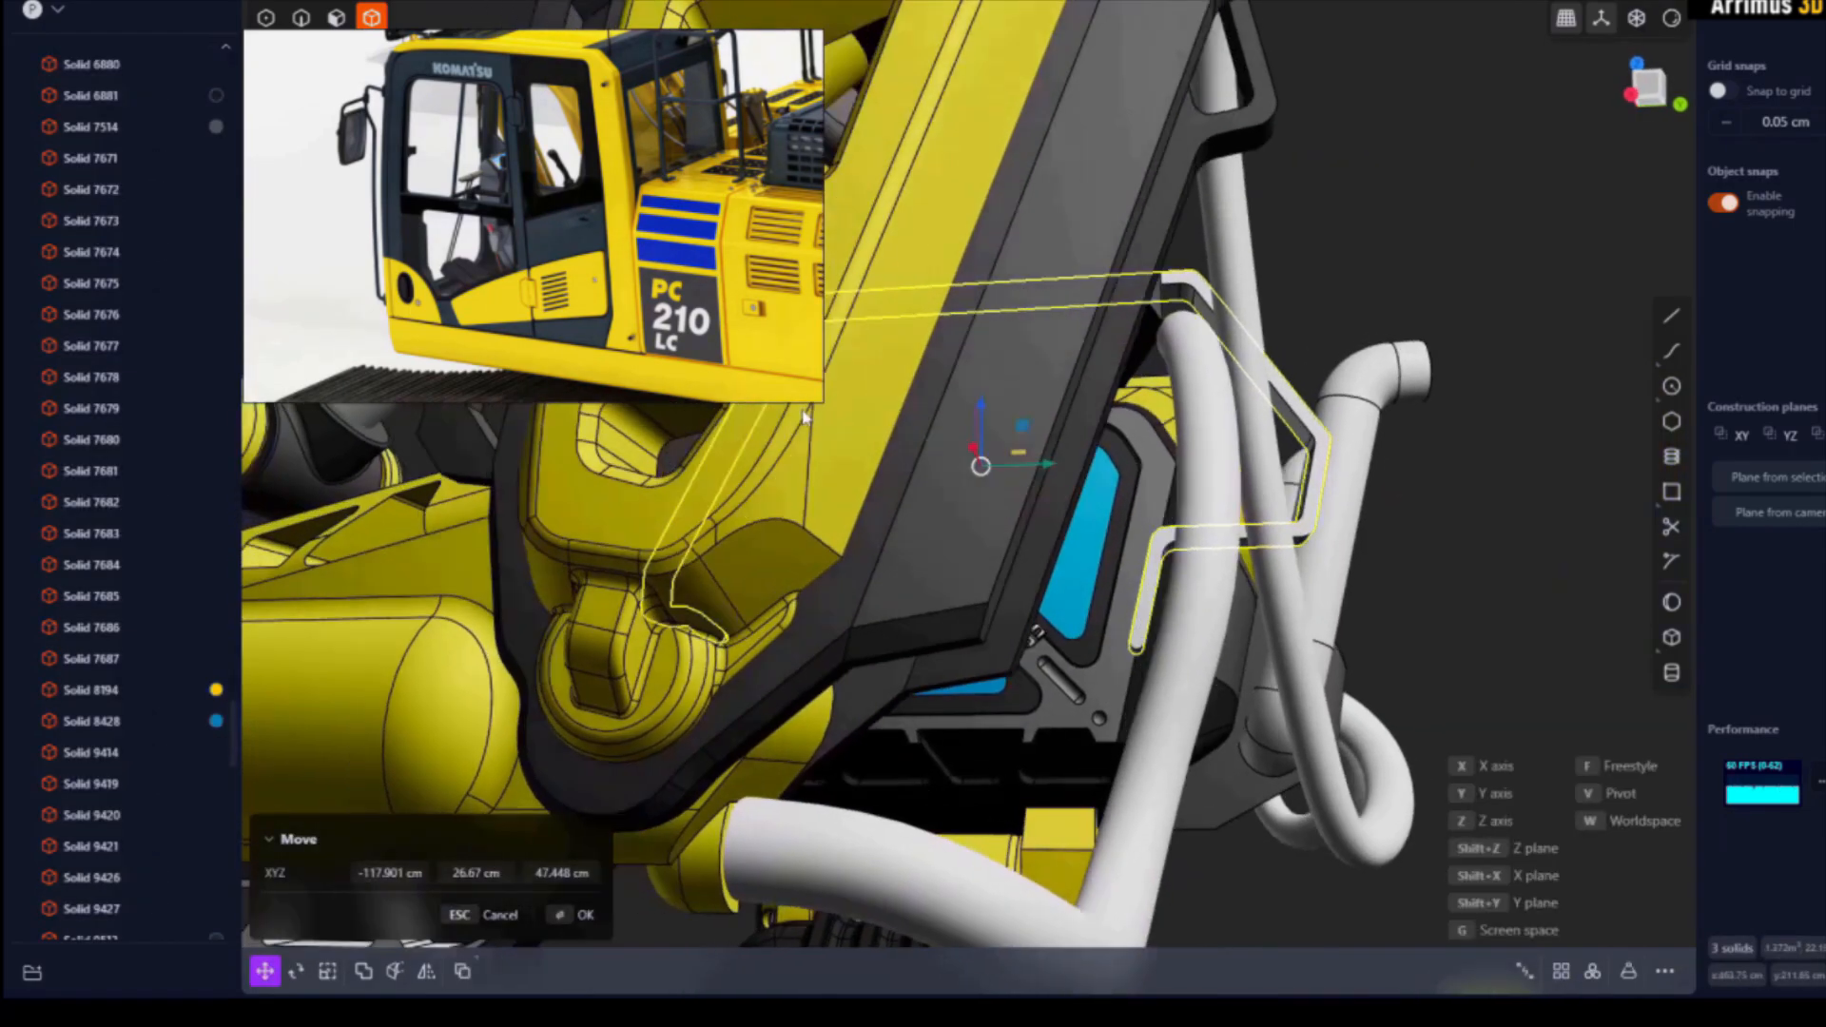
pyautogui.moveTo(812, 415)
pyautogui.mouseDown(button='middle')
pyautogui.moveTo(931, 485)
pyautogui.moveTo(995, 494)
pyautogui.moveTo(965, 563)
pyautogui.moveTo(1092, 447)
pyautogui.moveTo(1047, 428)
pyautogui.moveTo(1118, 495)
pyautogui.mouseUp(button='middle')
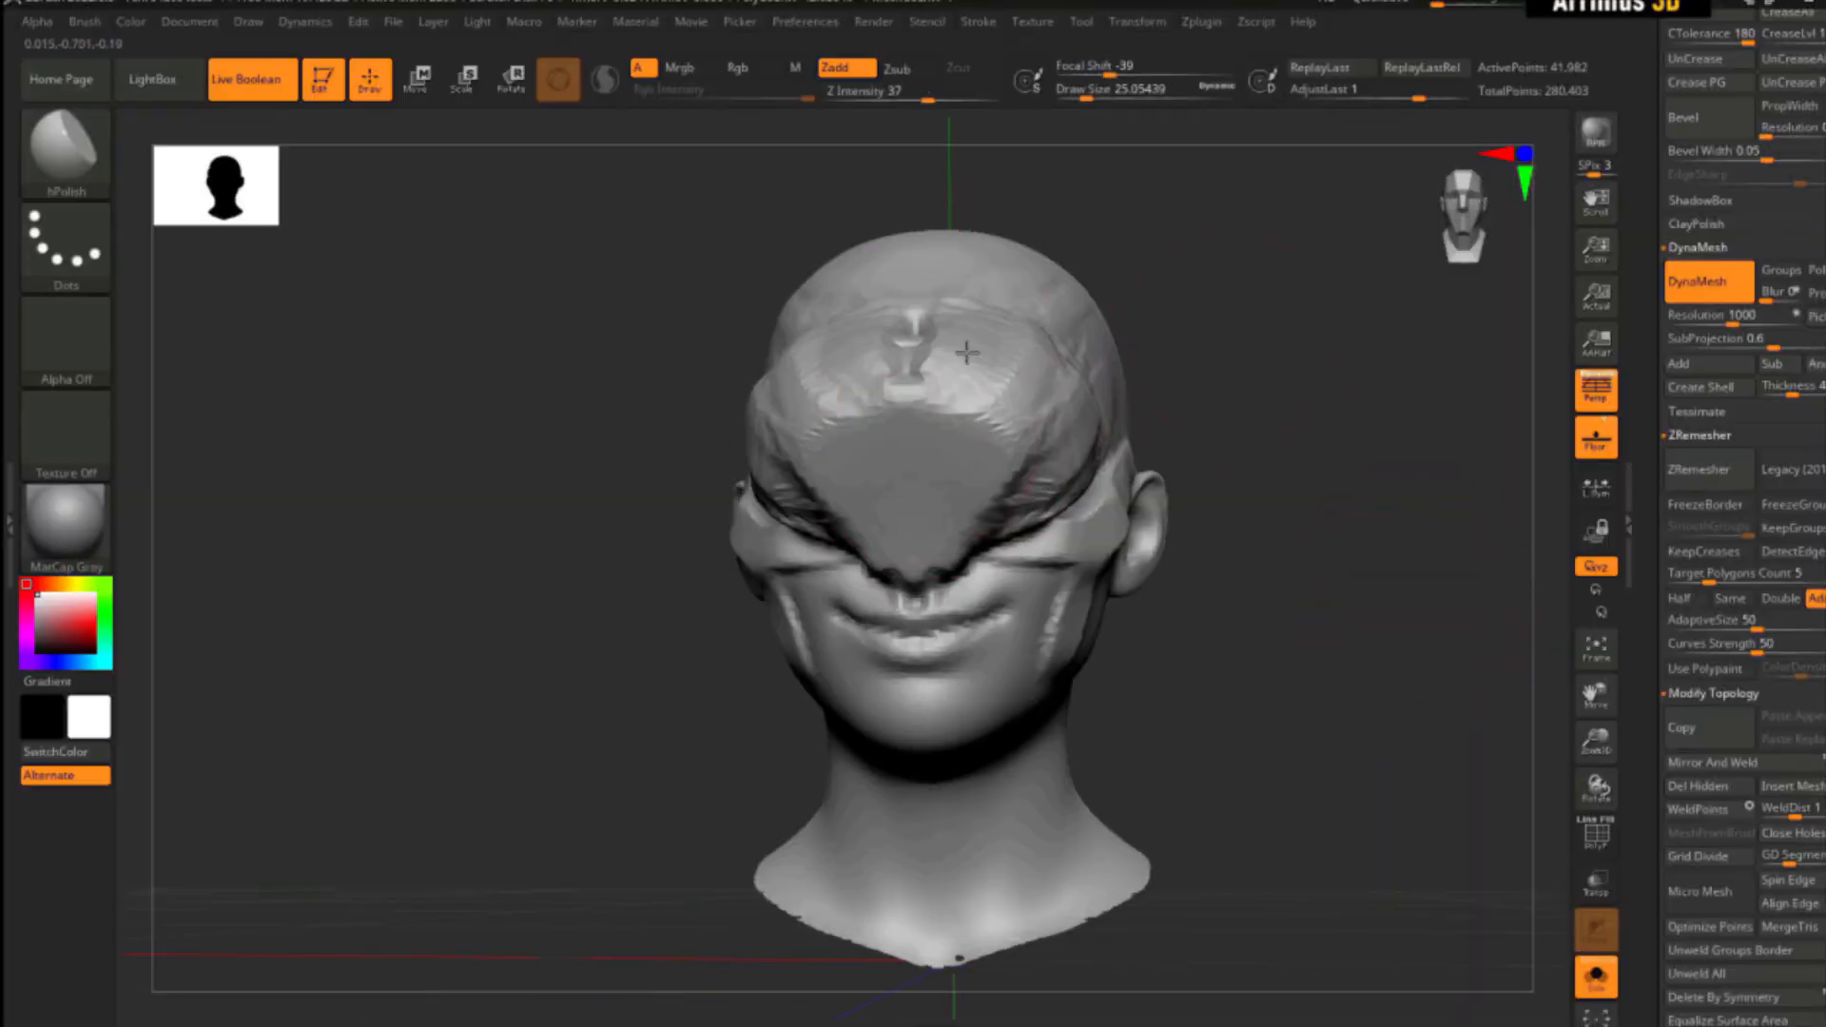
pyautogui.moveTo(1208, 609); pyautogui.dragTo(1256, 597)
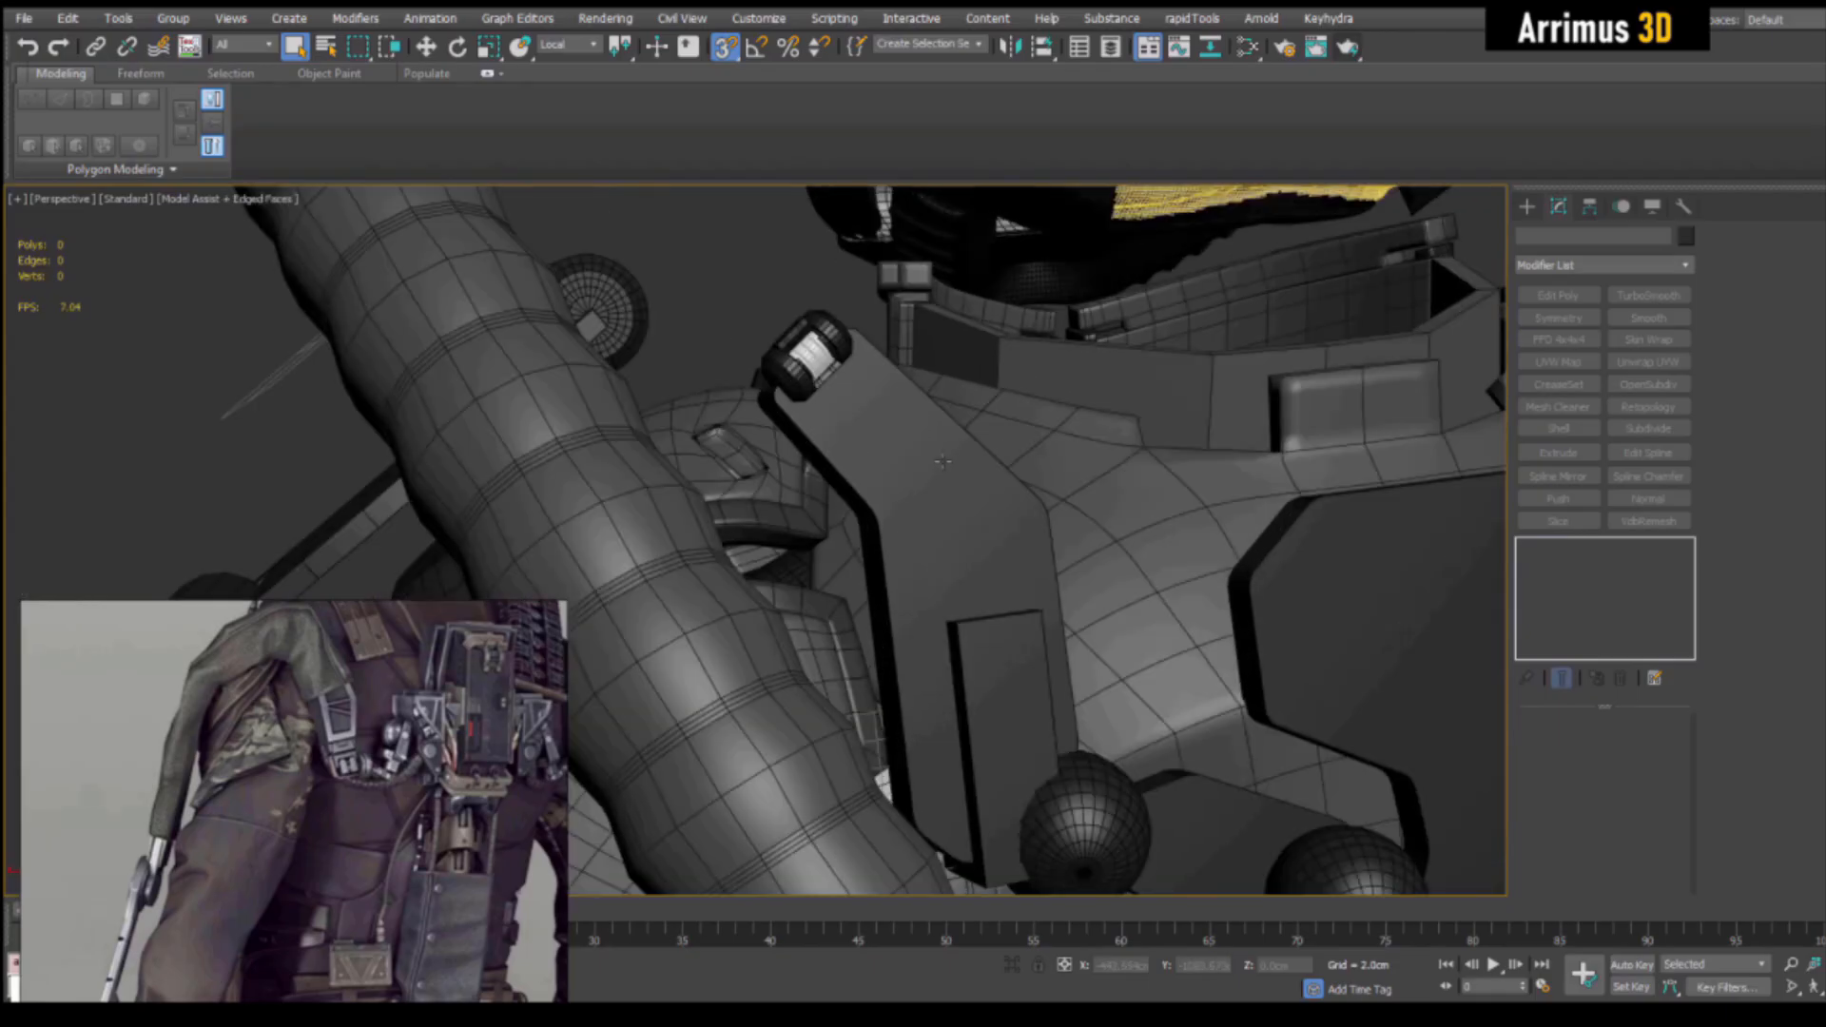
pyautogui.click(950, 541)
pyautogui.scroll(3, 949, 541)
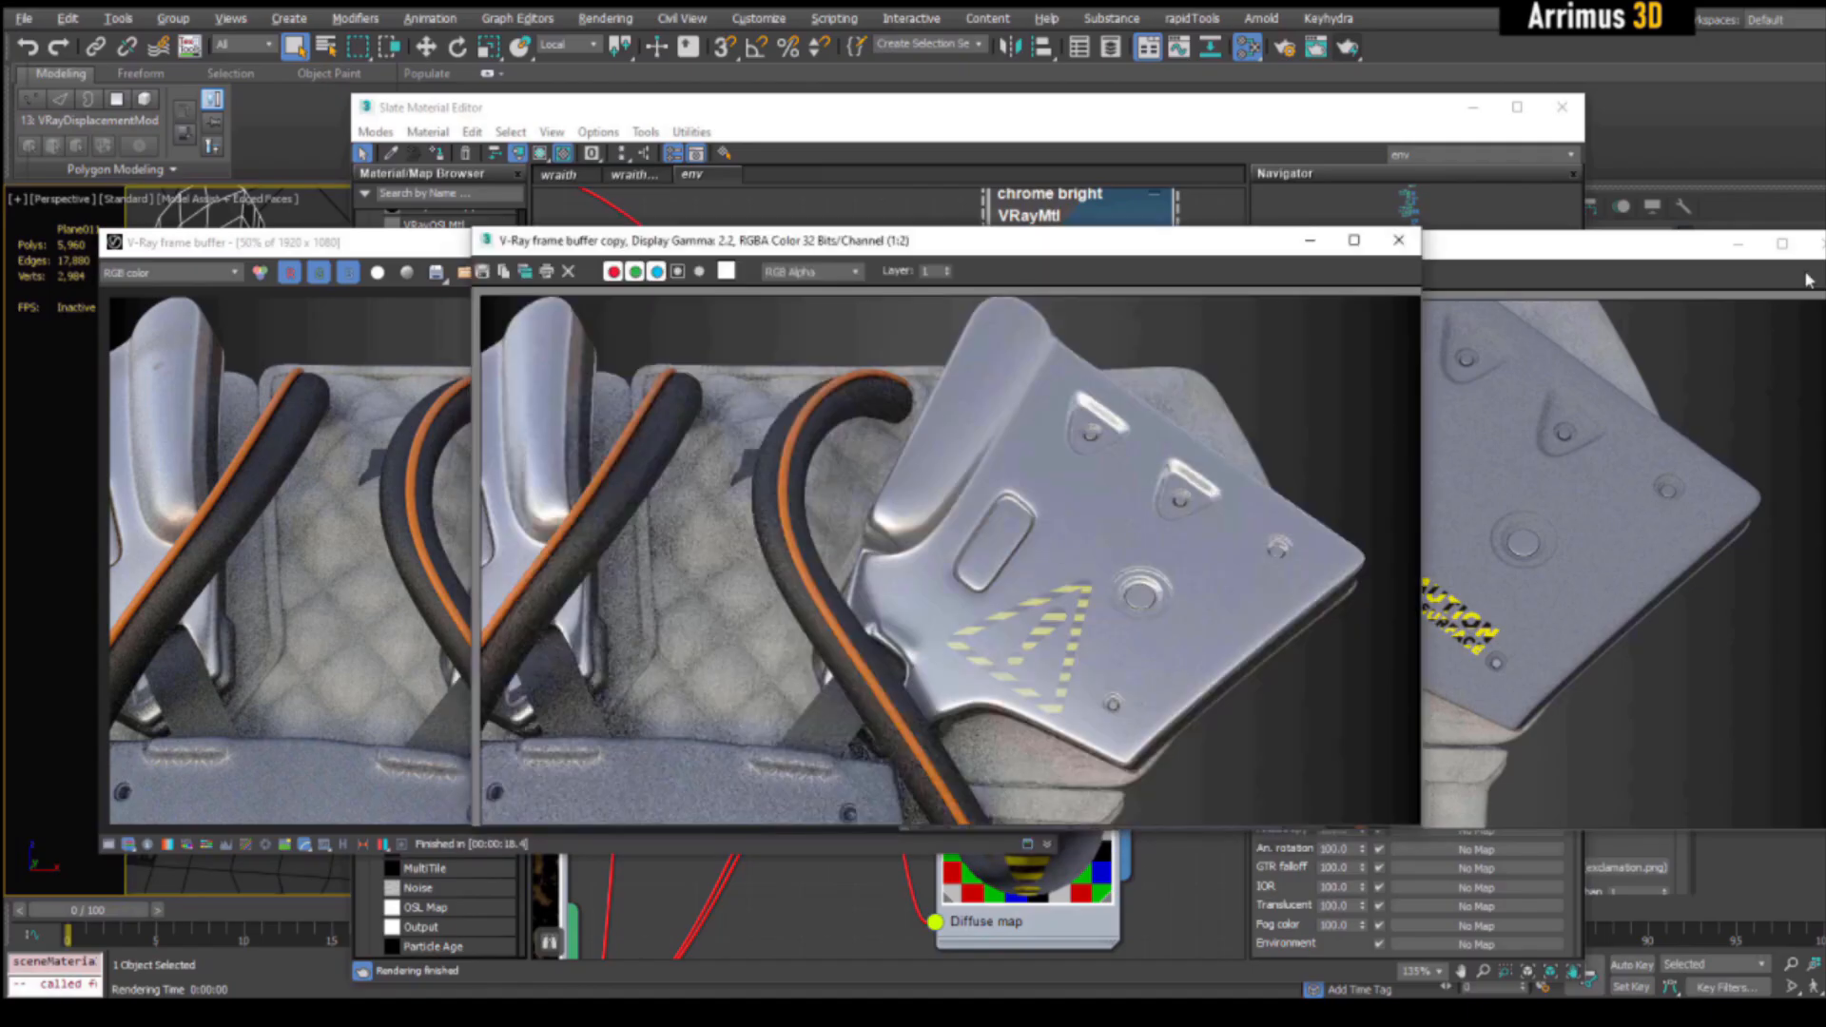
pyautogui.moveTo(980, 249); pyautogui.dragTo(1403, 264)
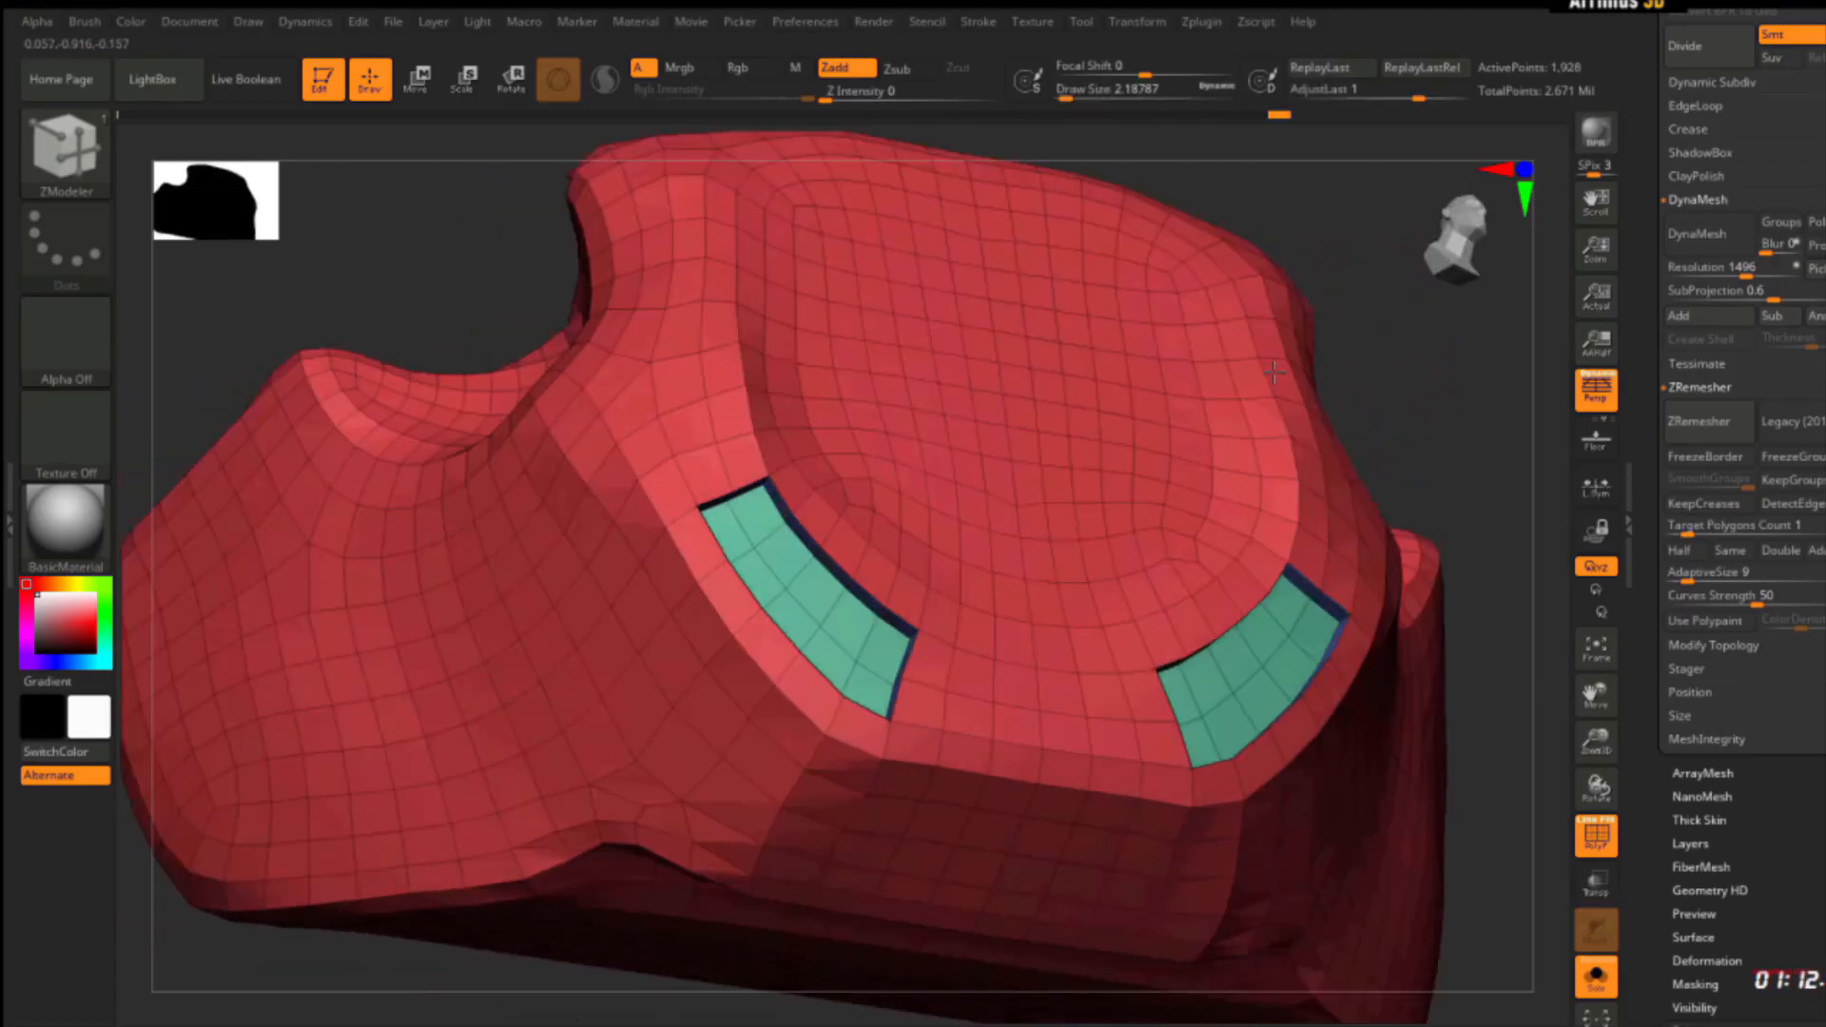
# Step: Insert edge loops beside the teal panels of the red mesh with ZModeler and preview the mesh with dynamic subdivision
pyautogui.moveTo(1275, 372); pyautogui.dragTo(811, 506, button='right')
pyautogui.press('space')
pyautogui.click(747, 425)
pyautogui.click(986, 575)
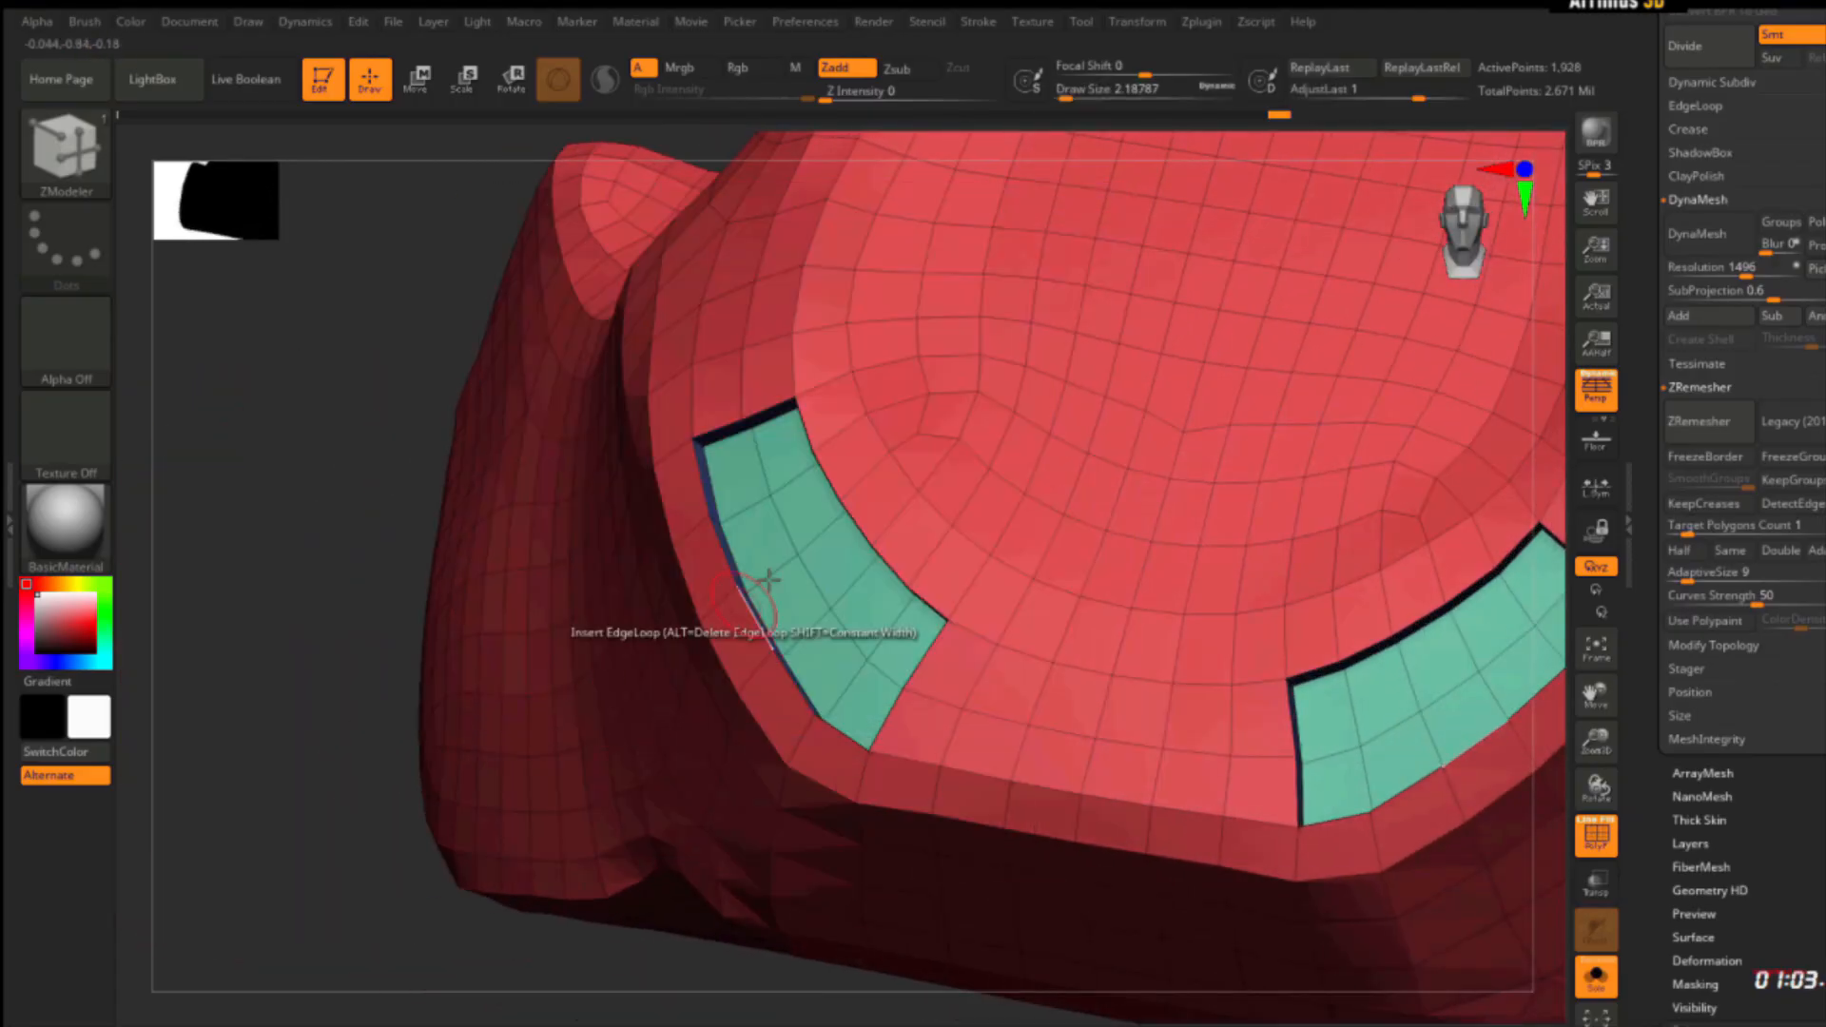
pyautogui.moveTo(603, 694); pyautogui.dragTo(937, 640, button='right')
pyautogui.moveTo(938, 641); pyautogui.dragTo(904, 533)
pyautogui.moveTo(904, 533); pyautogui.dragTo(930, 419, button='right')
pyautogui.hotkey('ctrl', 'z')
pyautogui.moveTo(751, 443); pyautogui.dragTo(758, 322)
pyautogui.moveTo(758, 323); pyautogui.dragTo(1097, 330, button='right')
pyautogui.press('d')
pyautogui.hotkey('shift', 'f')
pyautogui.hotkey('shift', 'f')
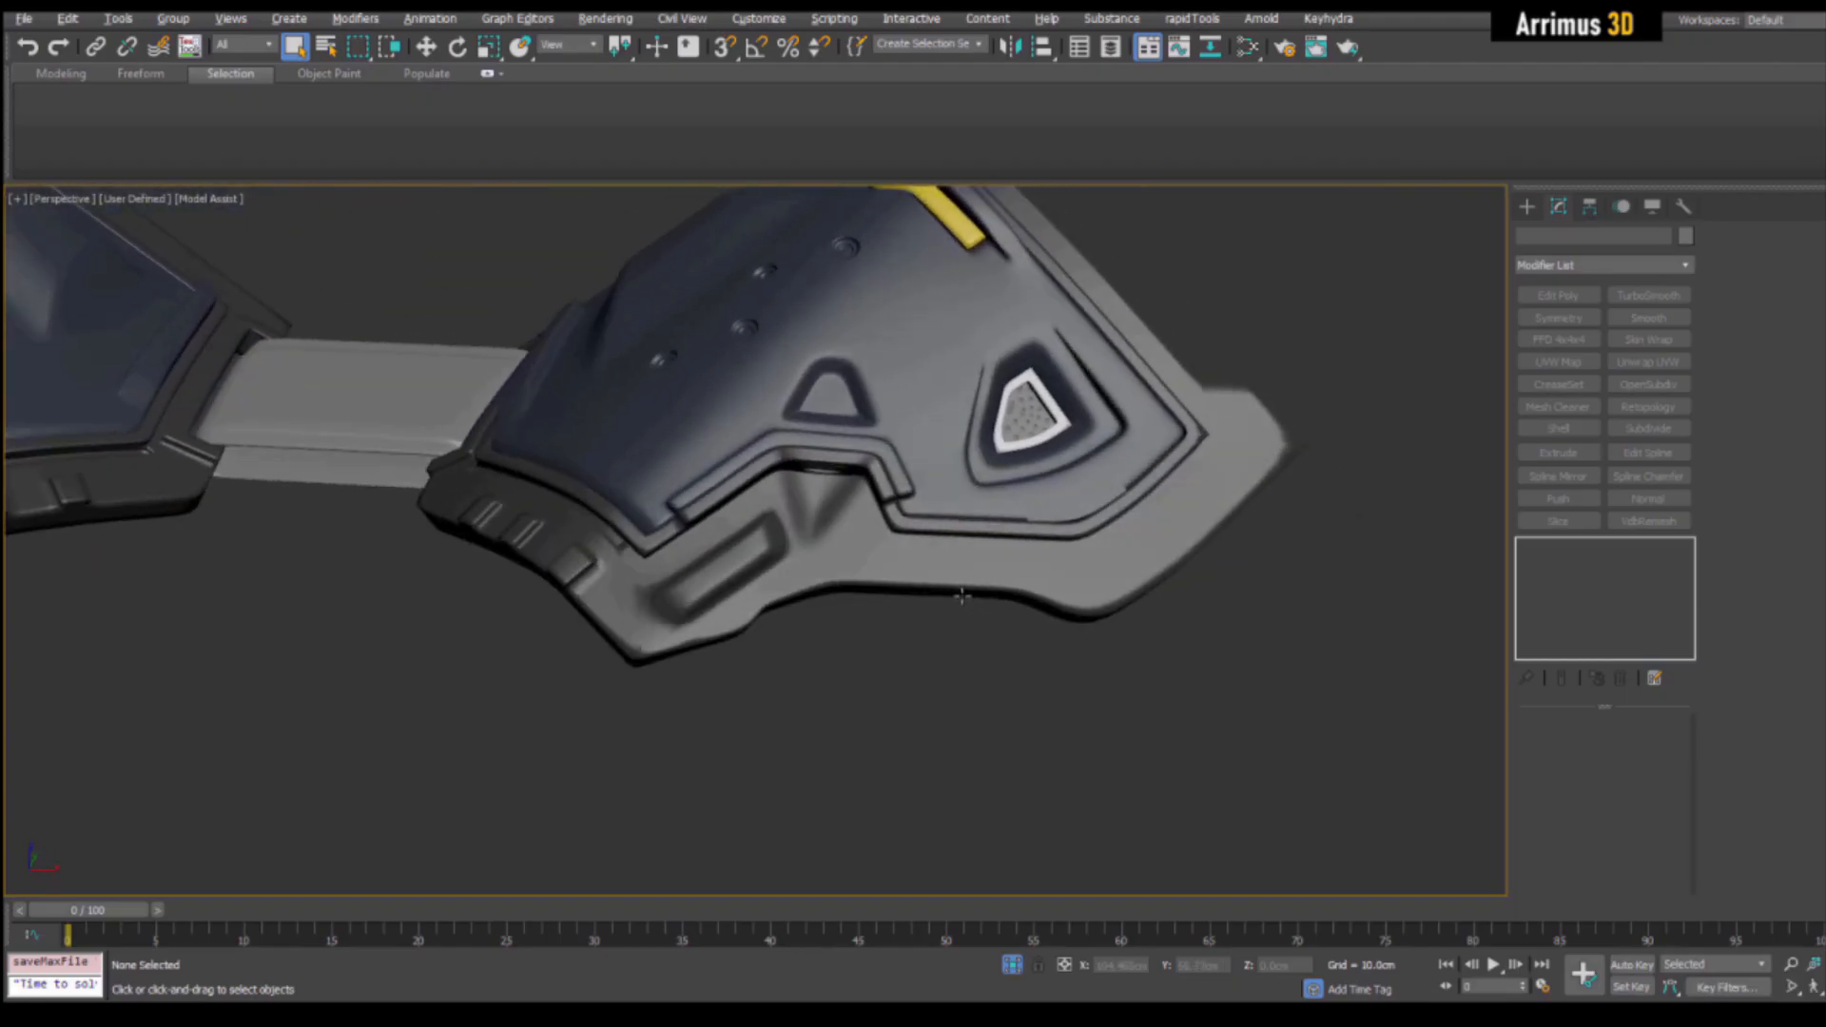
pyautogui.keyDown('alt'); pyautogui.moveTo(1331, 590); pyautogui.dragTo(1381, 581, button='middle'); pyautogui.keyUp('alt')
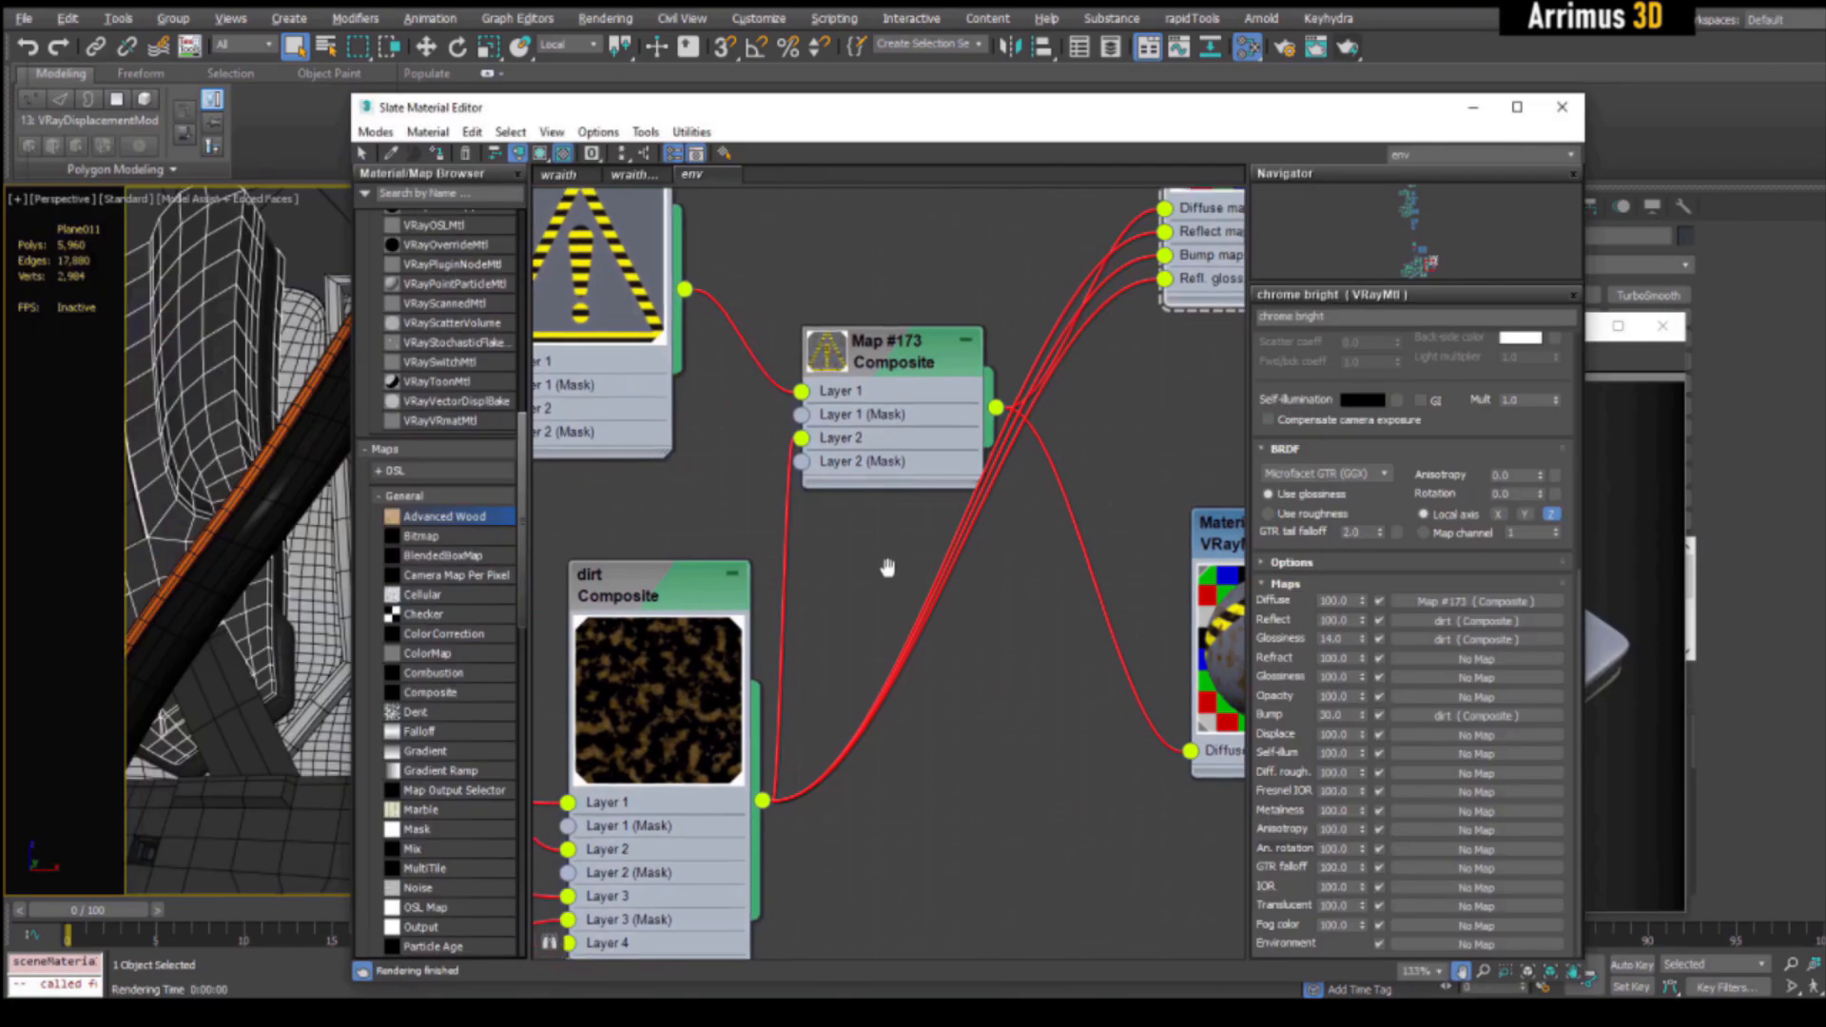
pyautogui.moveTo(889, 562); pyautogui.dragTo(868, 522, button='middle')
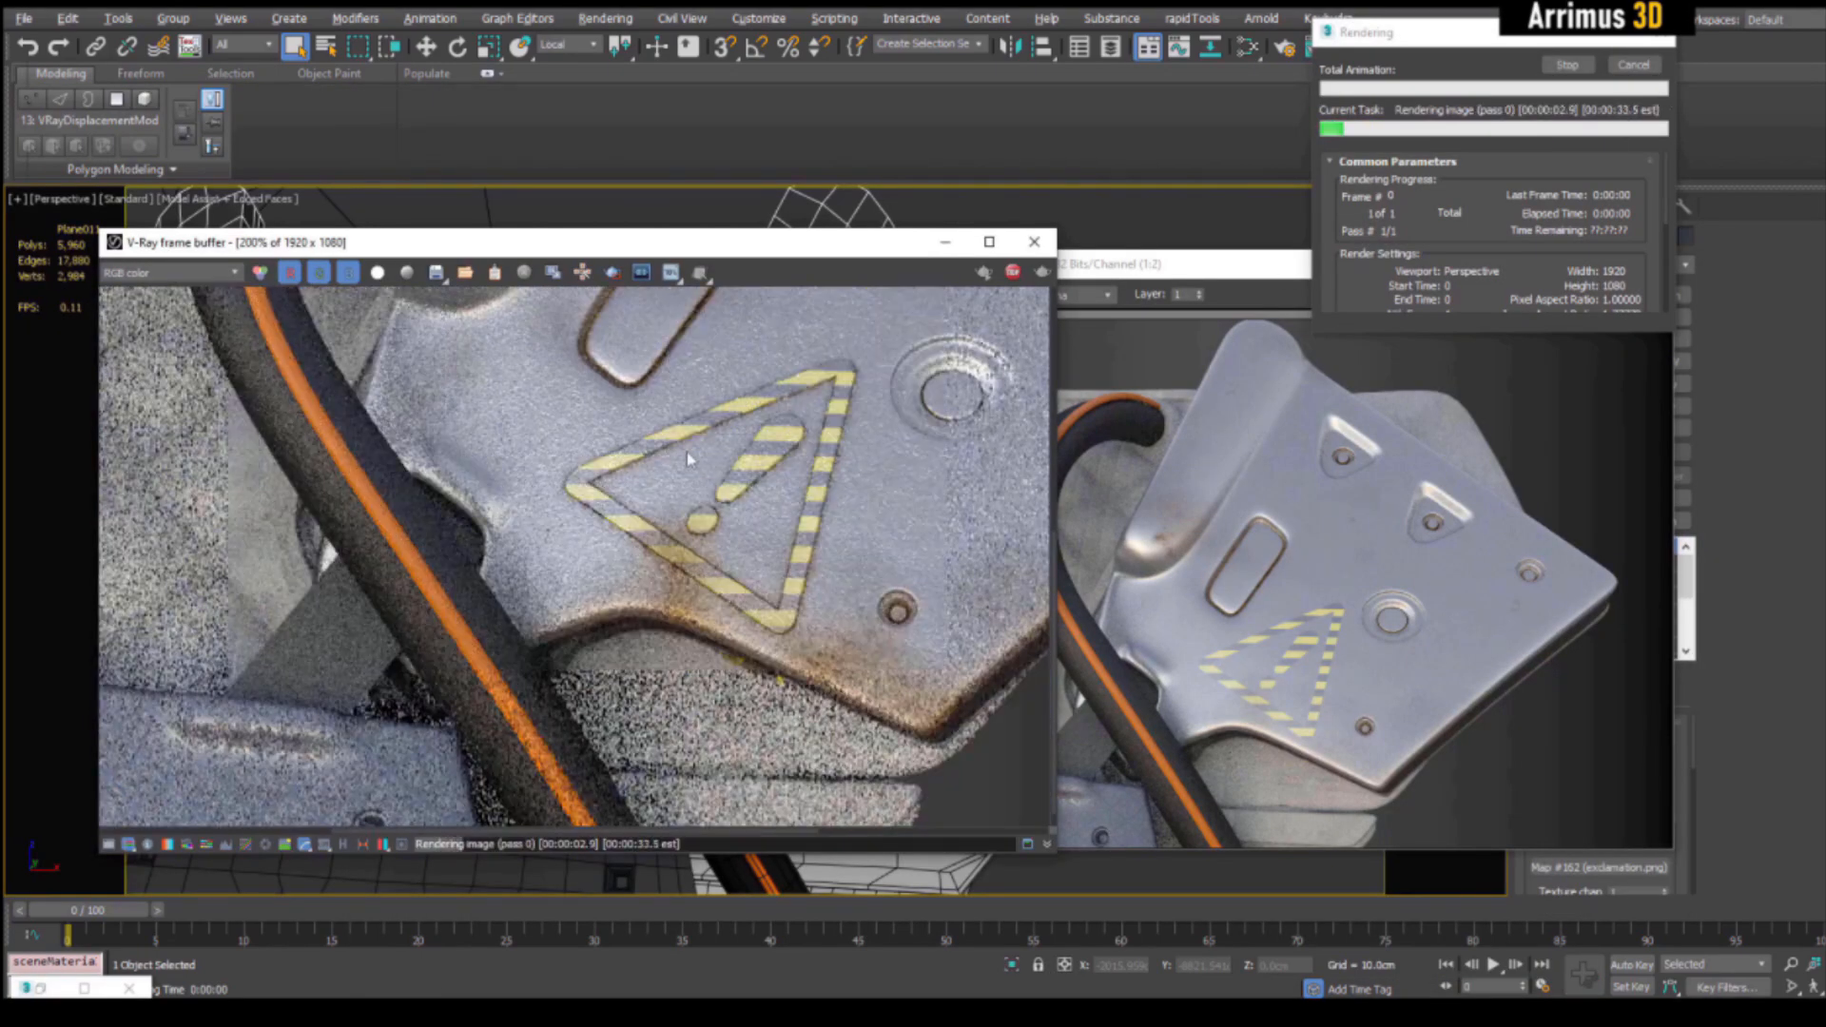
pyautogui.moveTo(740, 446); pyautogui.dragTo(617, 408, button='middle')
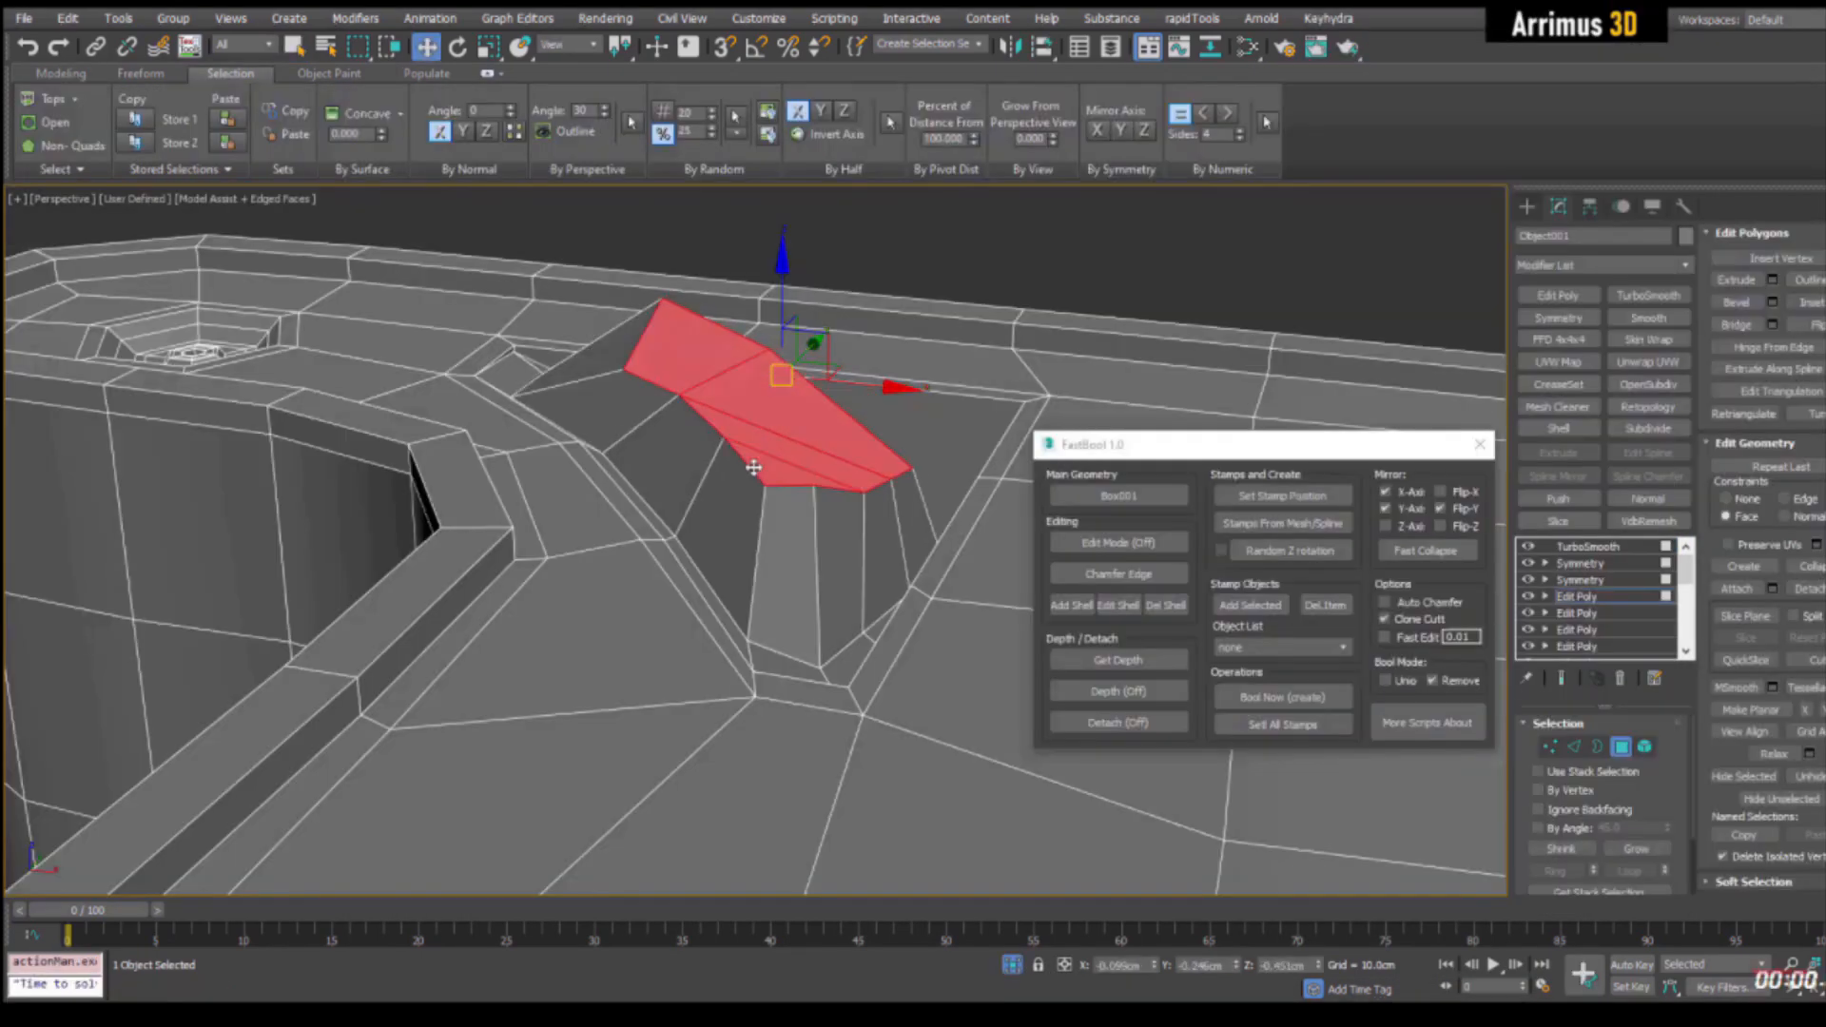
pyautogui.click(618, 400)
pyautogui.scroll(3, 603, 535)
pyautogui.scroll(-3, 603, 535)
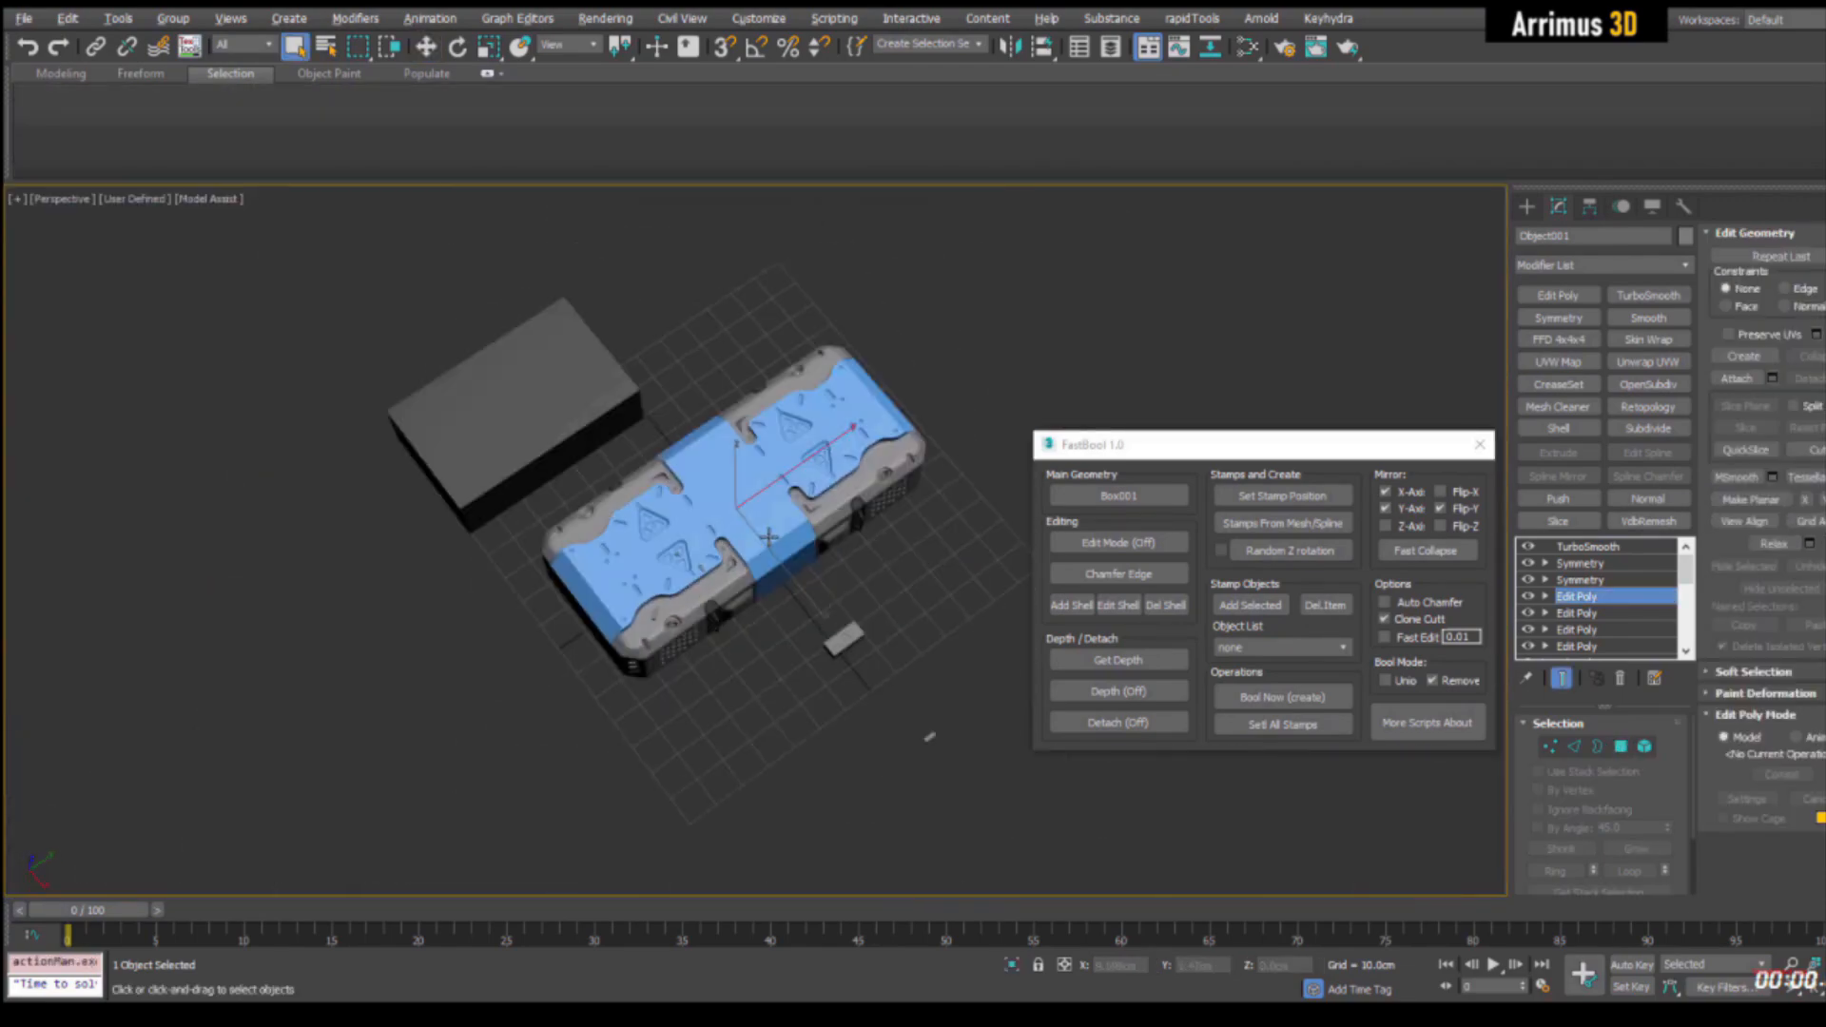
pyautogui.scroll(5, 720, 605)
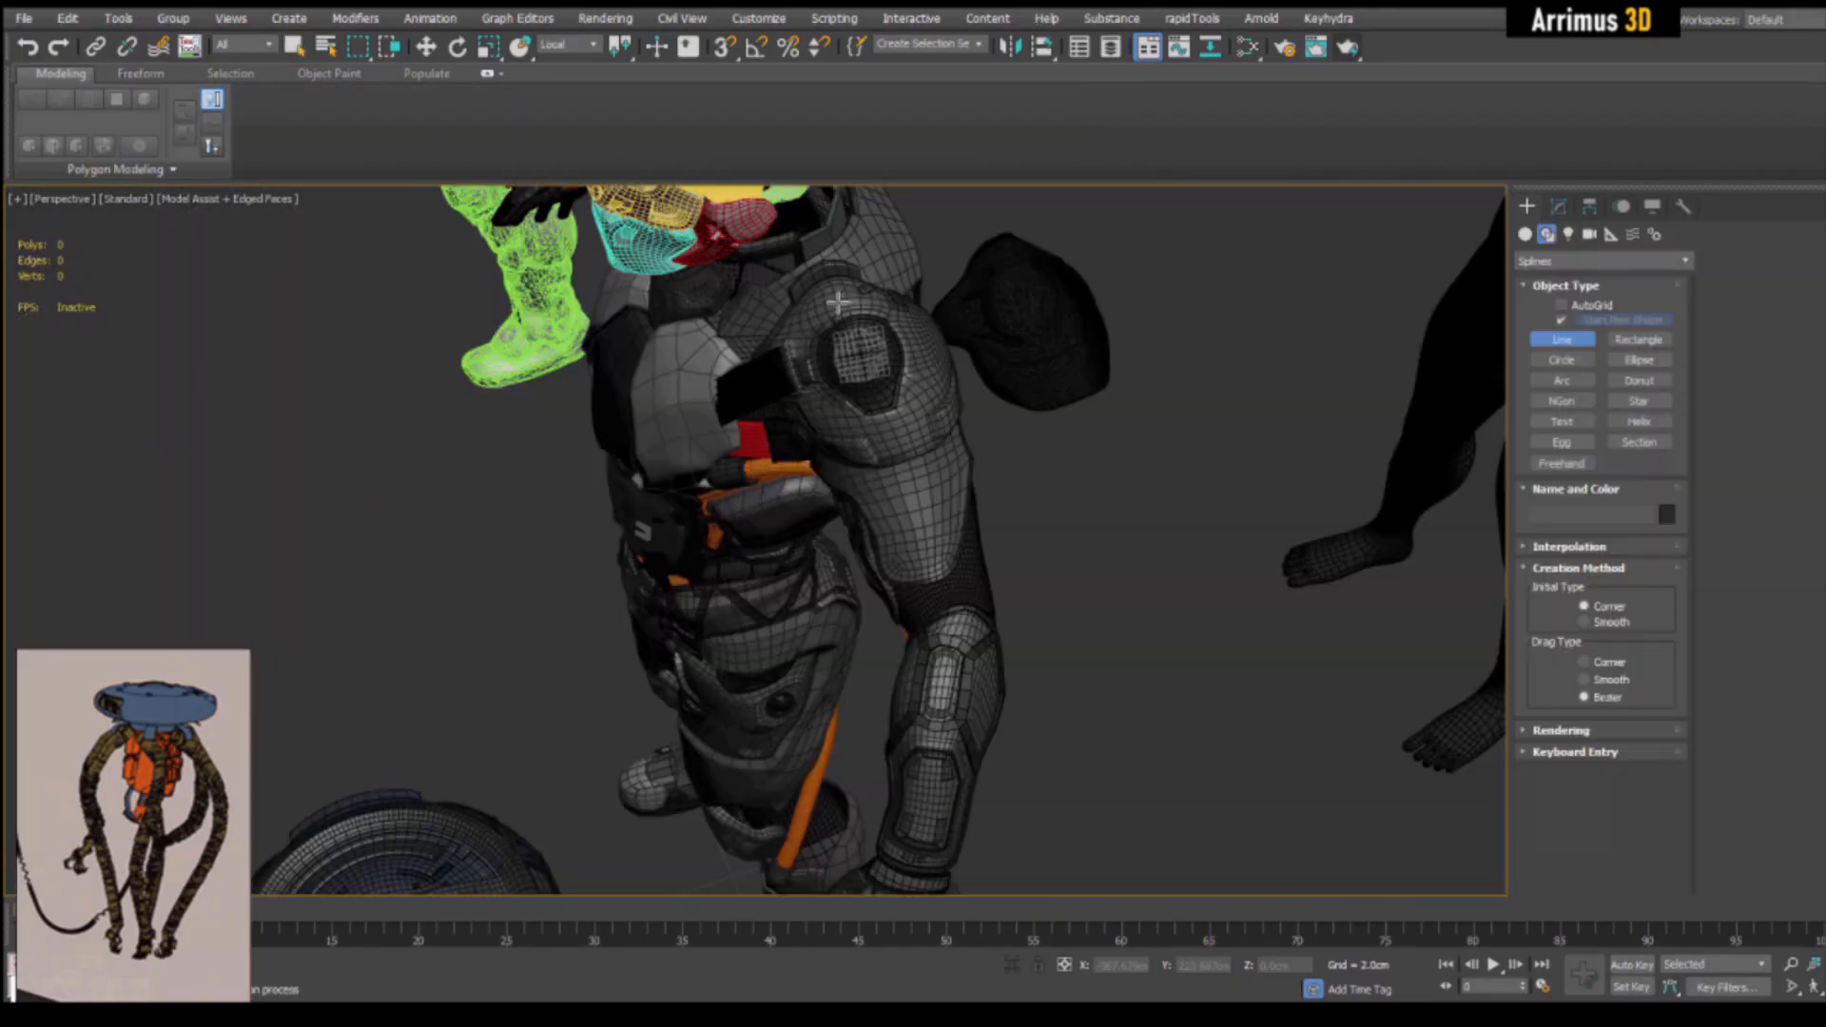
pyautogui.click(842, 494)
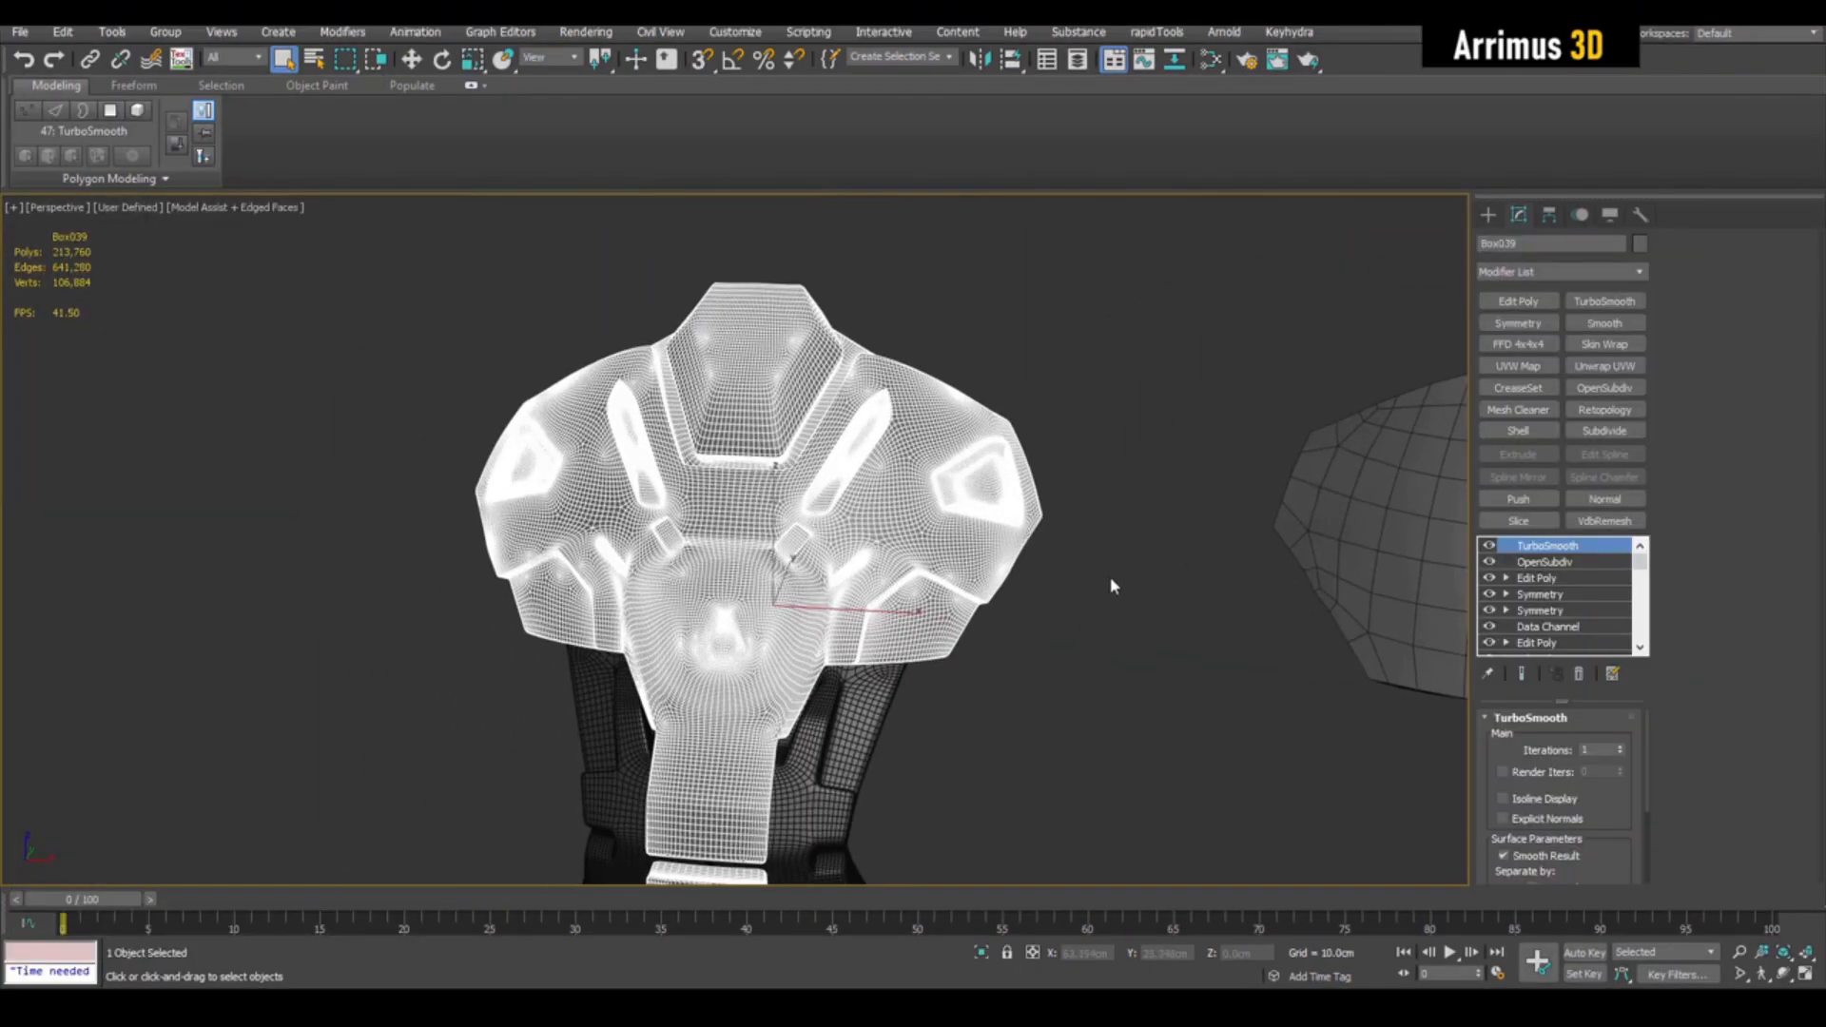
# Step: Compare the chest armour's wireframe density at the OpenSubdiv level and at the TurboSmooth level
pyautogui.scroll(3, 937, 497)
pyautogui.moveTo(974, 533)
pyautogui.mouseDown(button='middle')
pyautogui.moveTo(967, 518)
pyautogui.moveTo(1035, 510)
pyautogui.moveTo(949, 542)
pyautogui.mouseUp(button='middle')
pyautogui.keyDown('alt'); pyautogui.moveTo(1115, 542); pyautogui.dragTo(1152, 521, button='middle'); pyautogui.keyUp('alt')
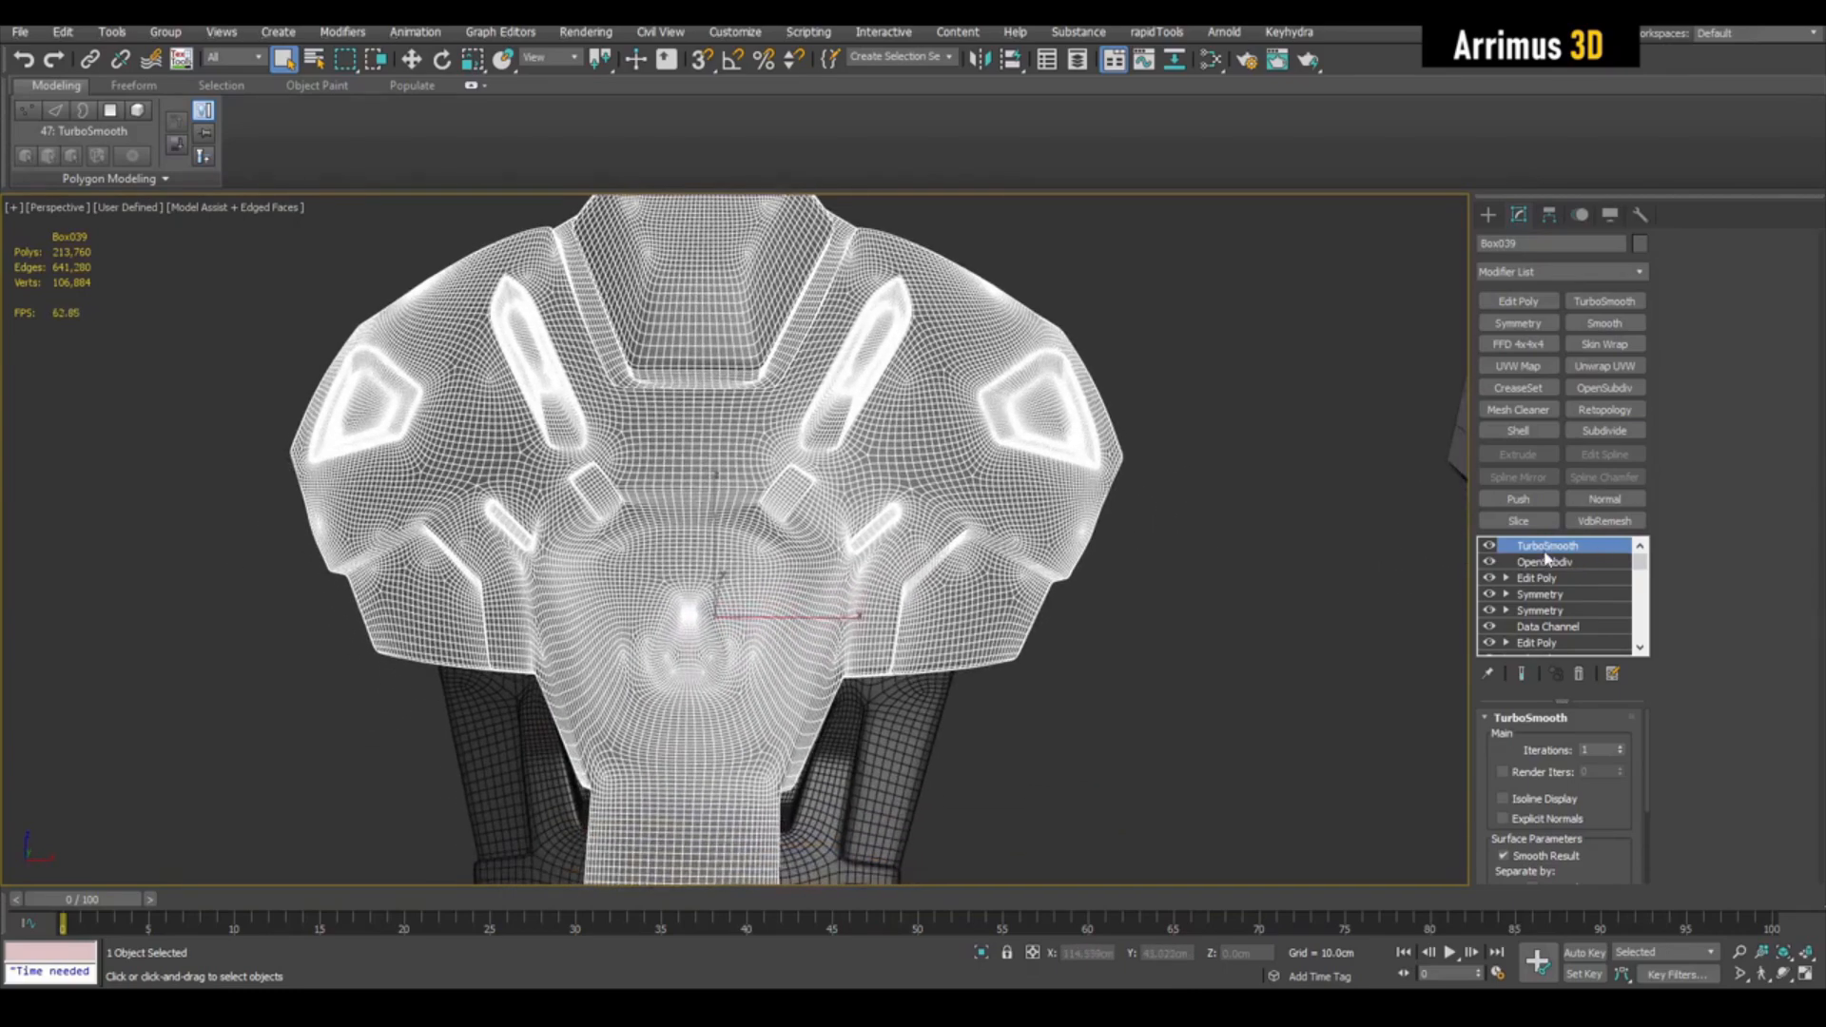
pyautogui.click(1560, 562)
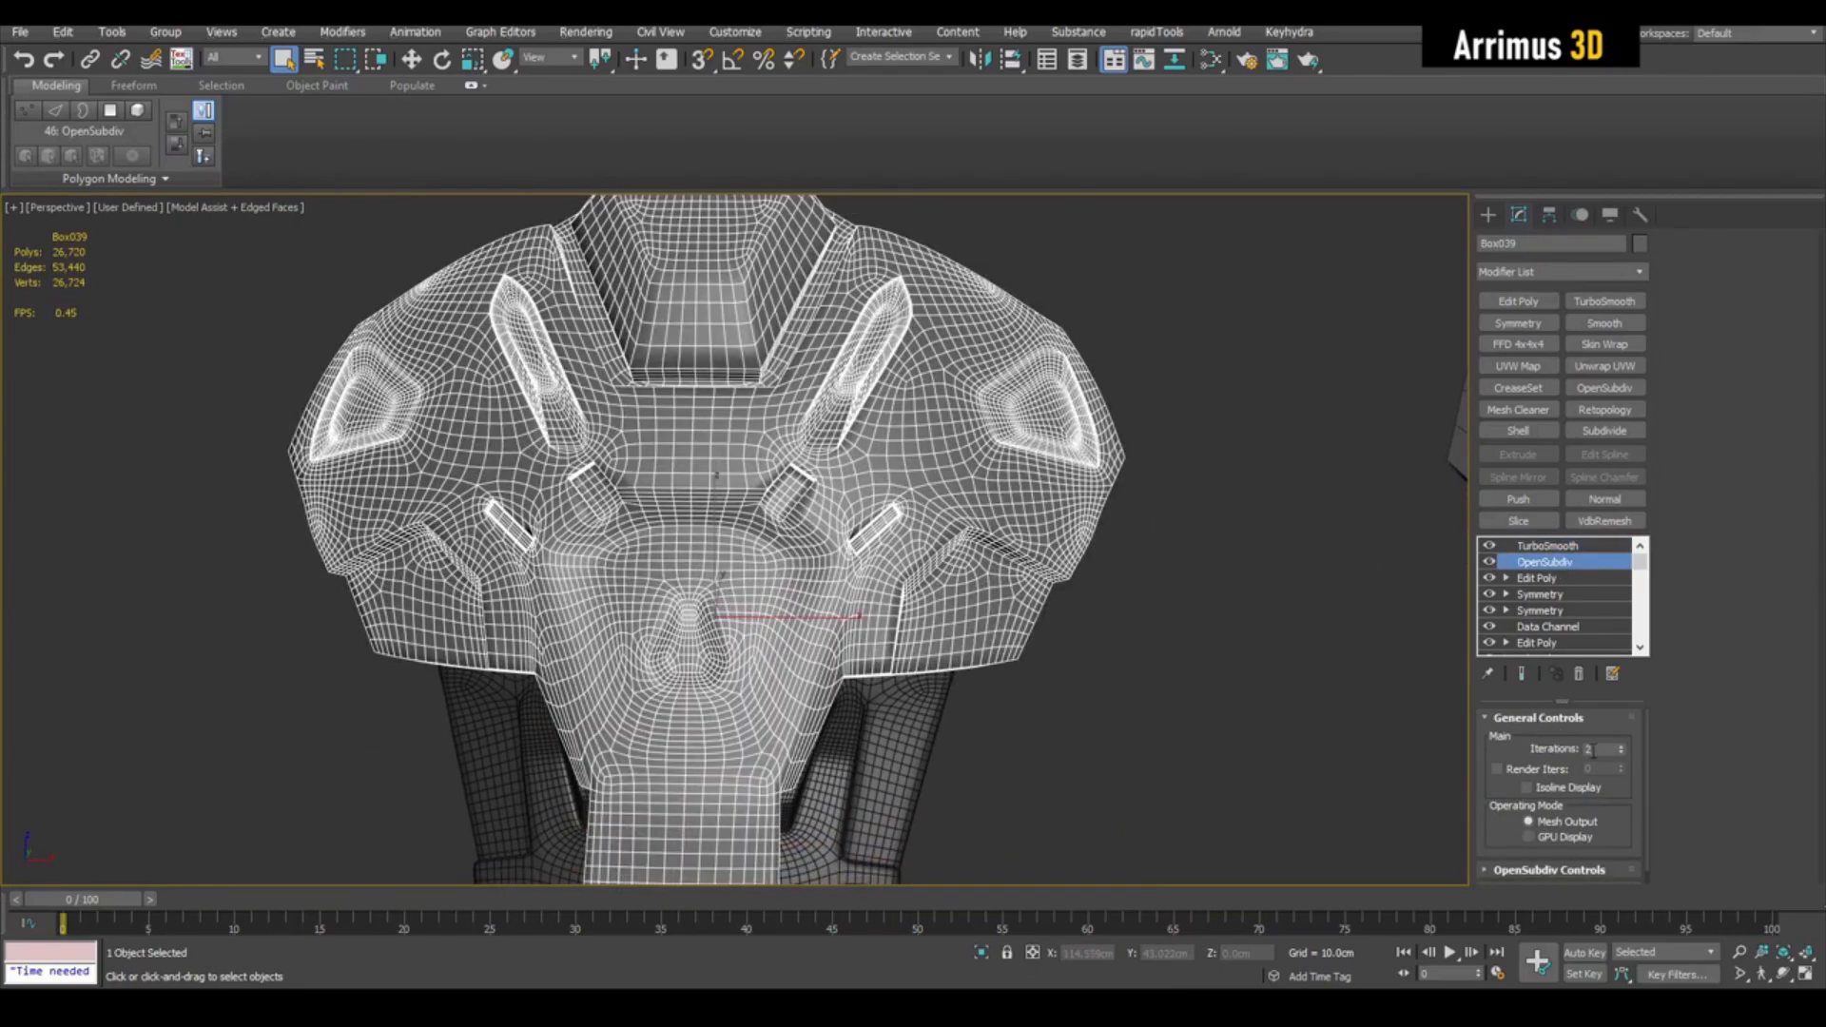
pyautogui.click(1558, 546)
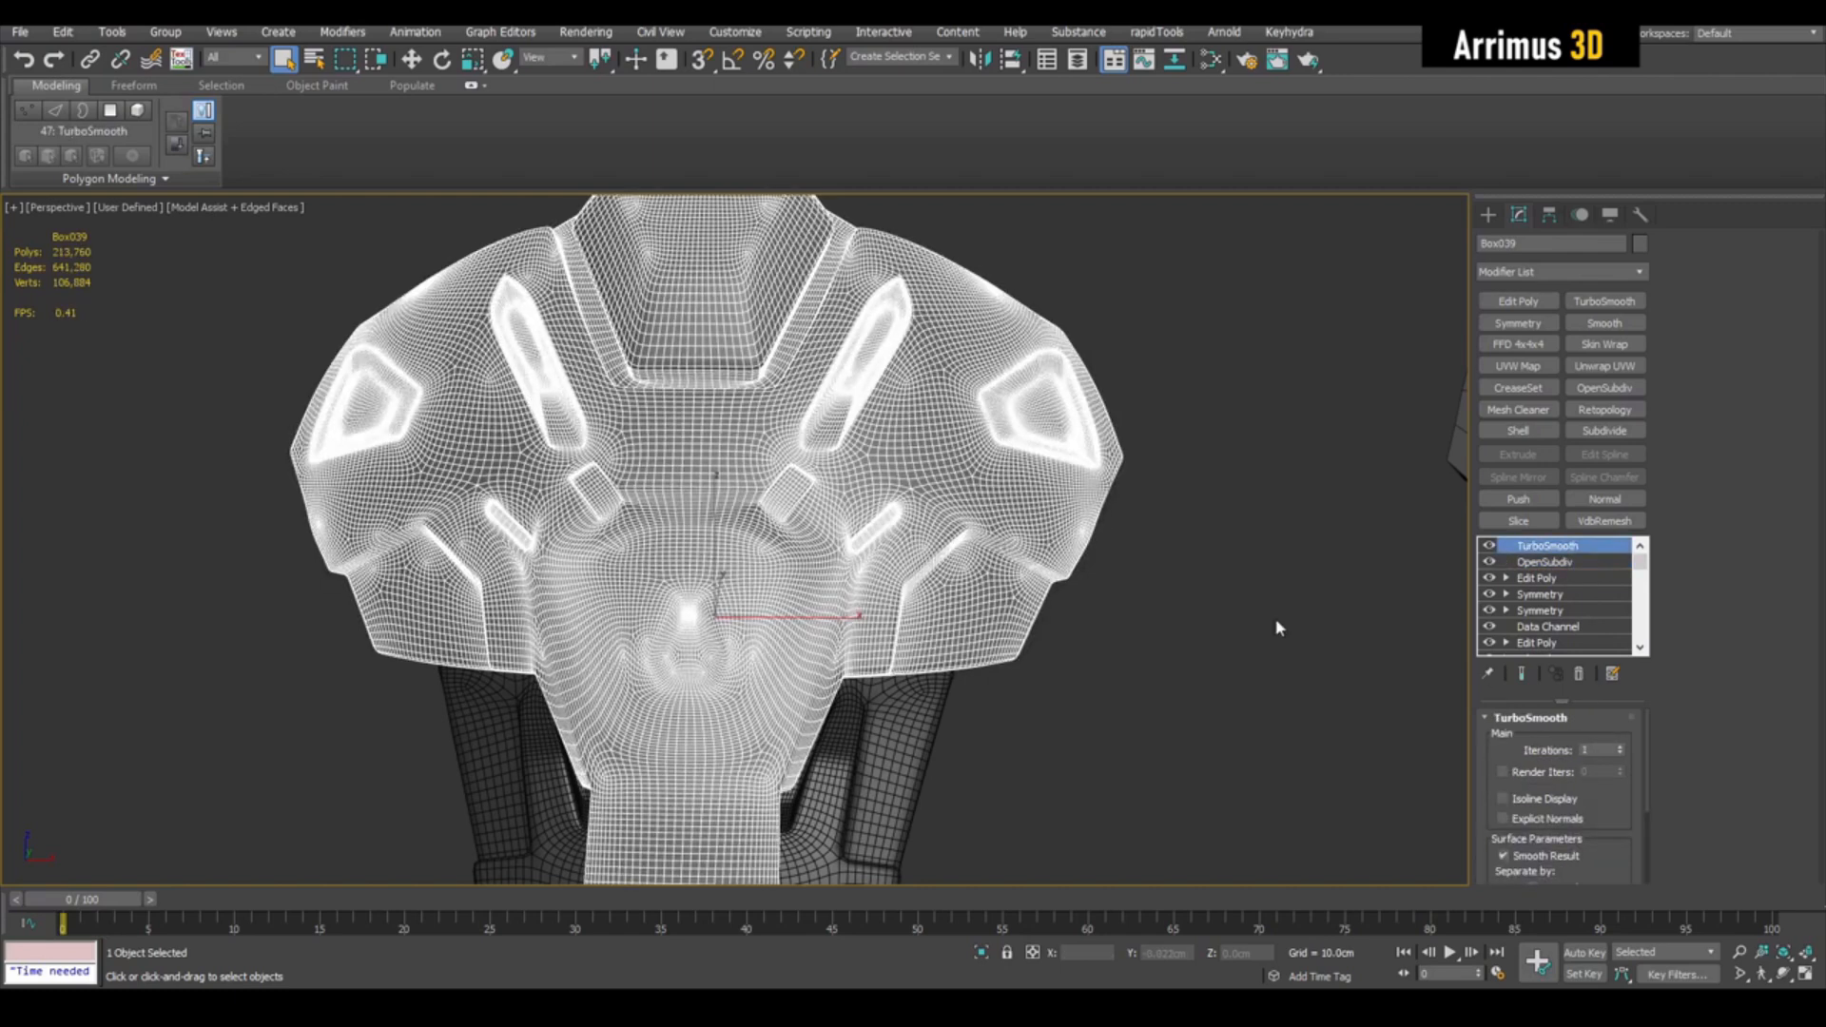
# Step: Hide the edged faces display and clone the chest armour as a copy about 110 cm away along negative X
pyautogui.press('F4')
pyautogui.moveTo(824, 505); pyautogui.dragTo(1027, 538, button='middle')
pyautogui.scroll(-4, 889, 505)
pyautogui.press('F4')
pyautogui.press('F4')
pyautogui.press('w')
pyautogui.keyDown('shift'); pyautogui.moveTo(1029, 532); pyautogui.dragTo(606, 532); pyautogui.keyUp('shift')
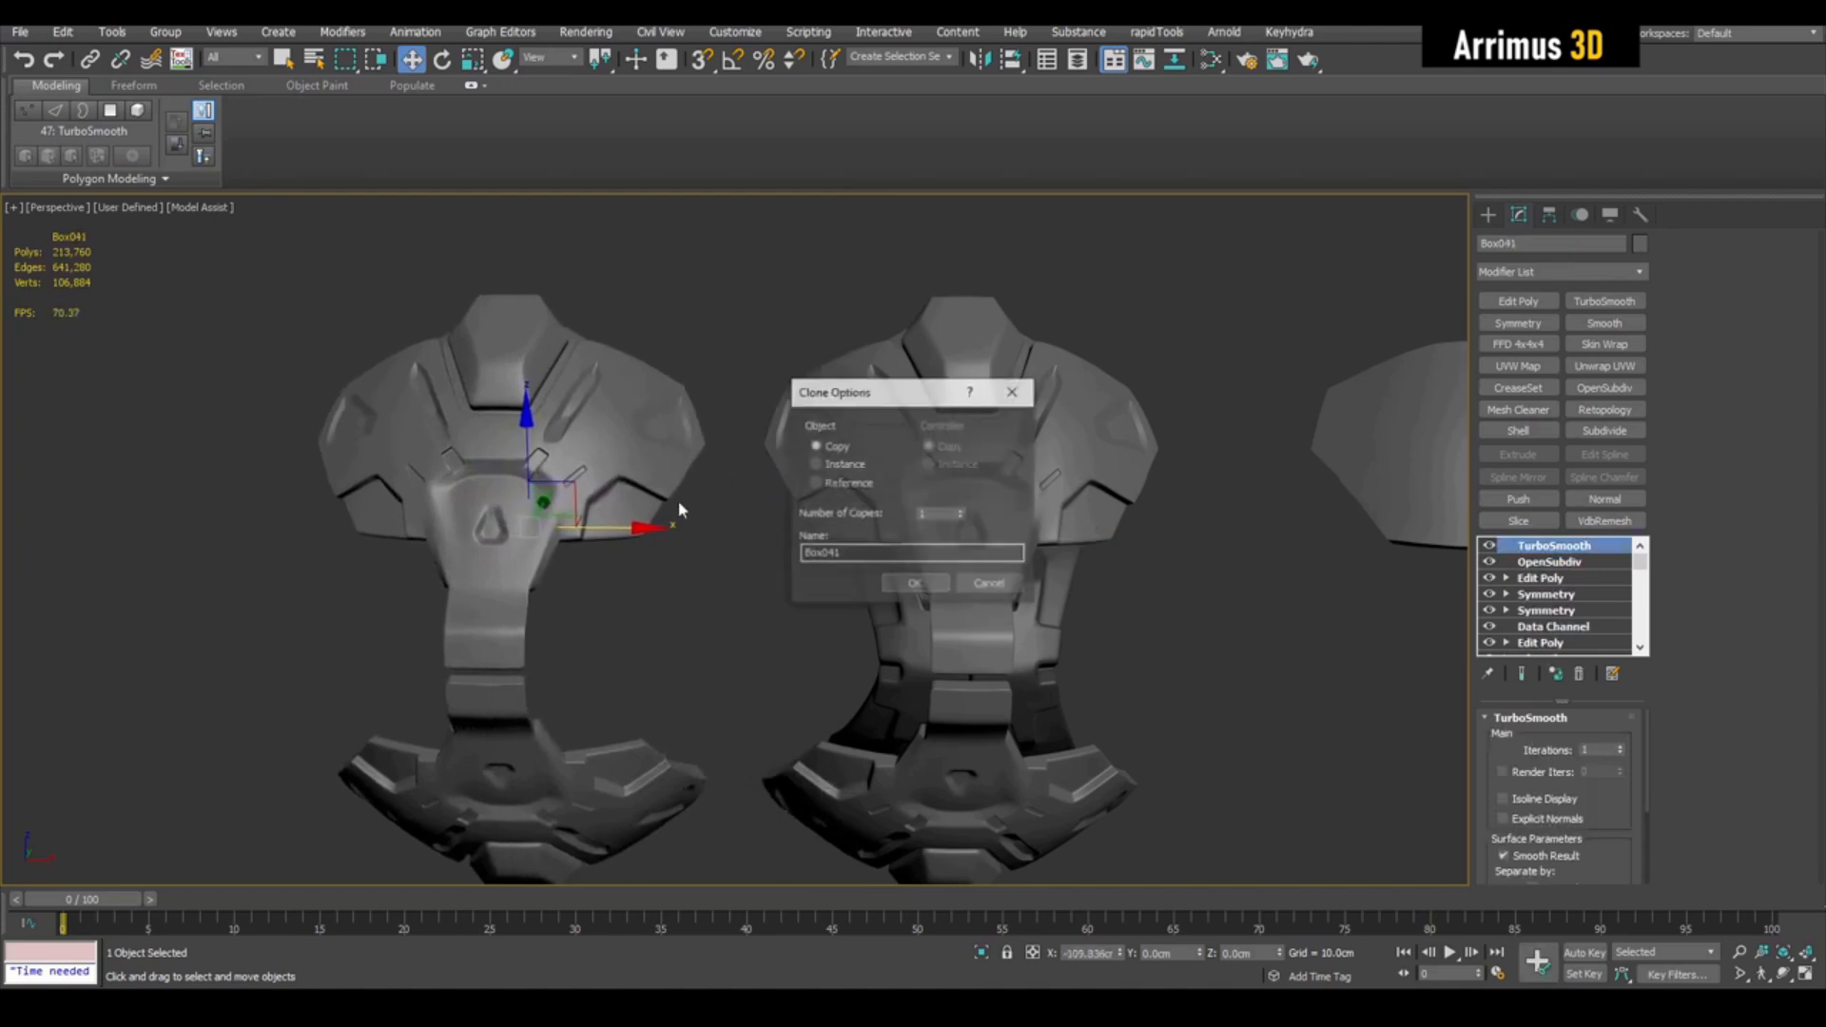
pyautogui.click(914, 584)
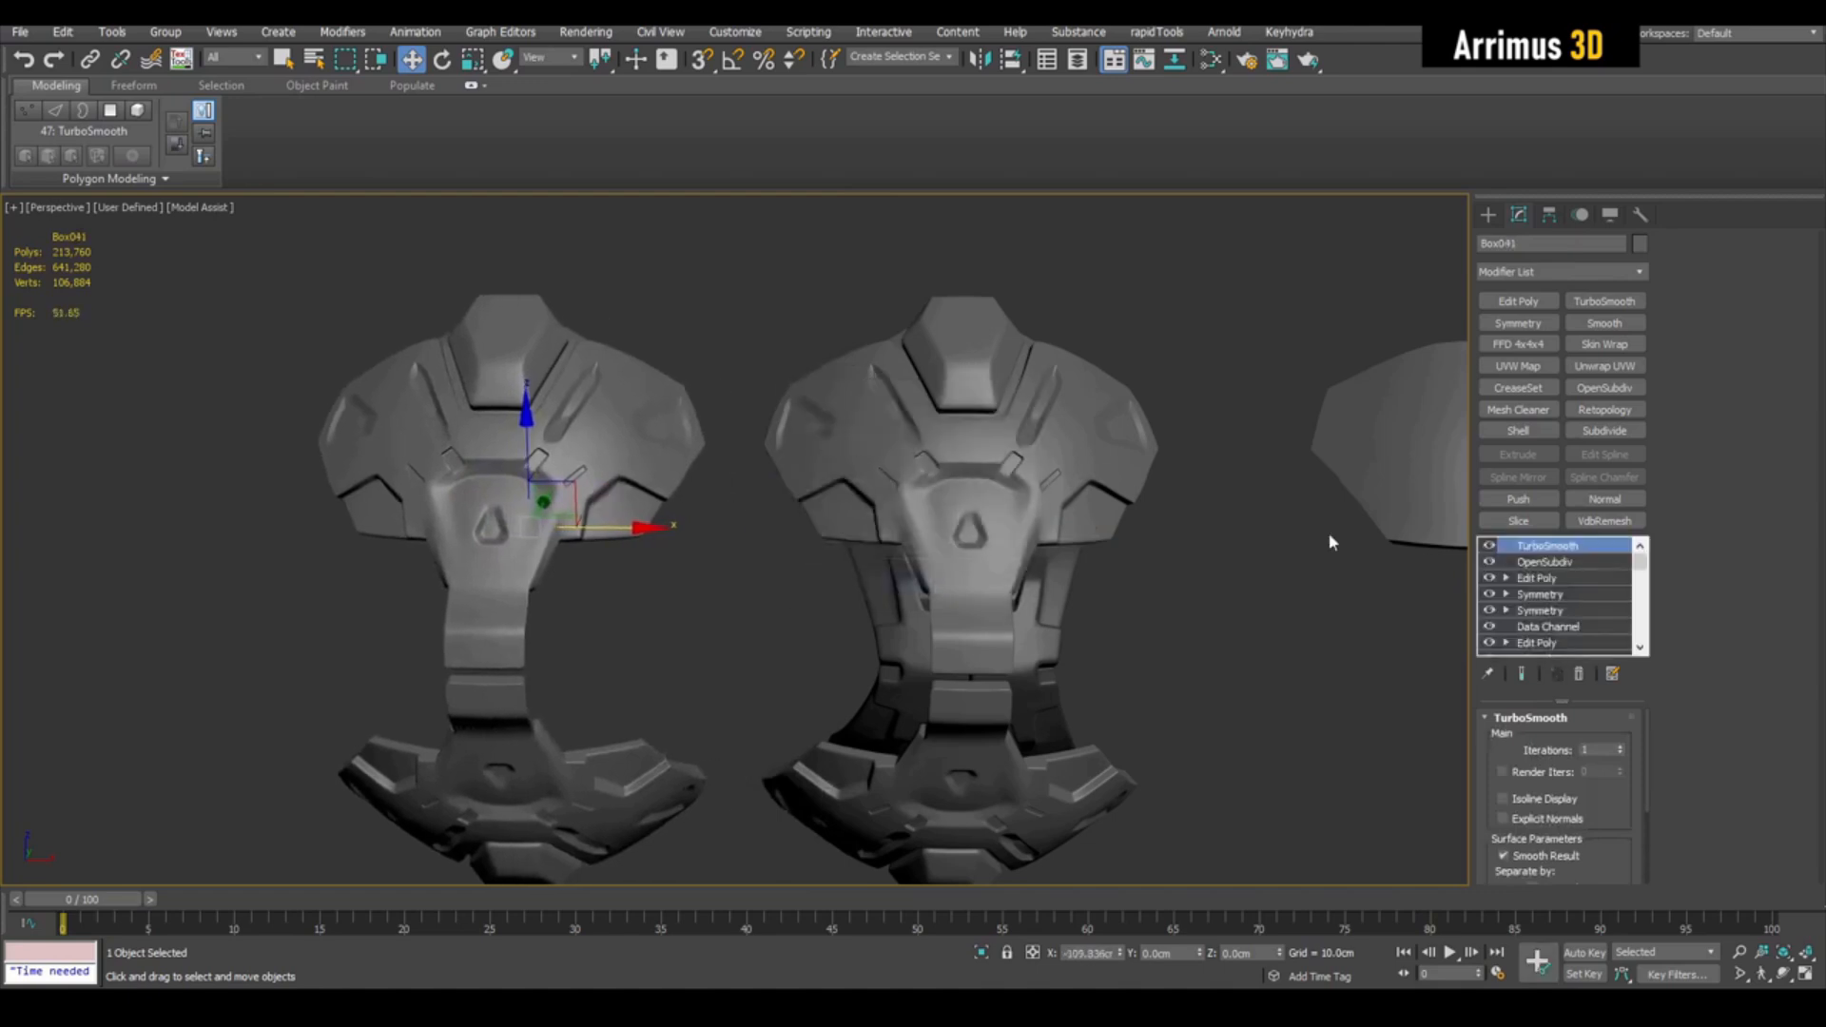
# Step: Delete the TurboSmooth modifier from the copied chest armour and set its OpenSubdiv iterations to 3
pyautogui.rightClick(1540, 555)
pyautogui.click(1552, 577)
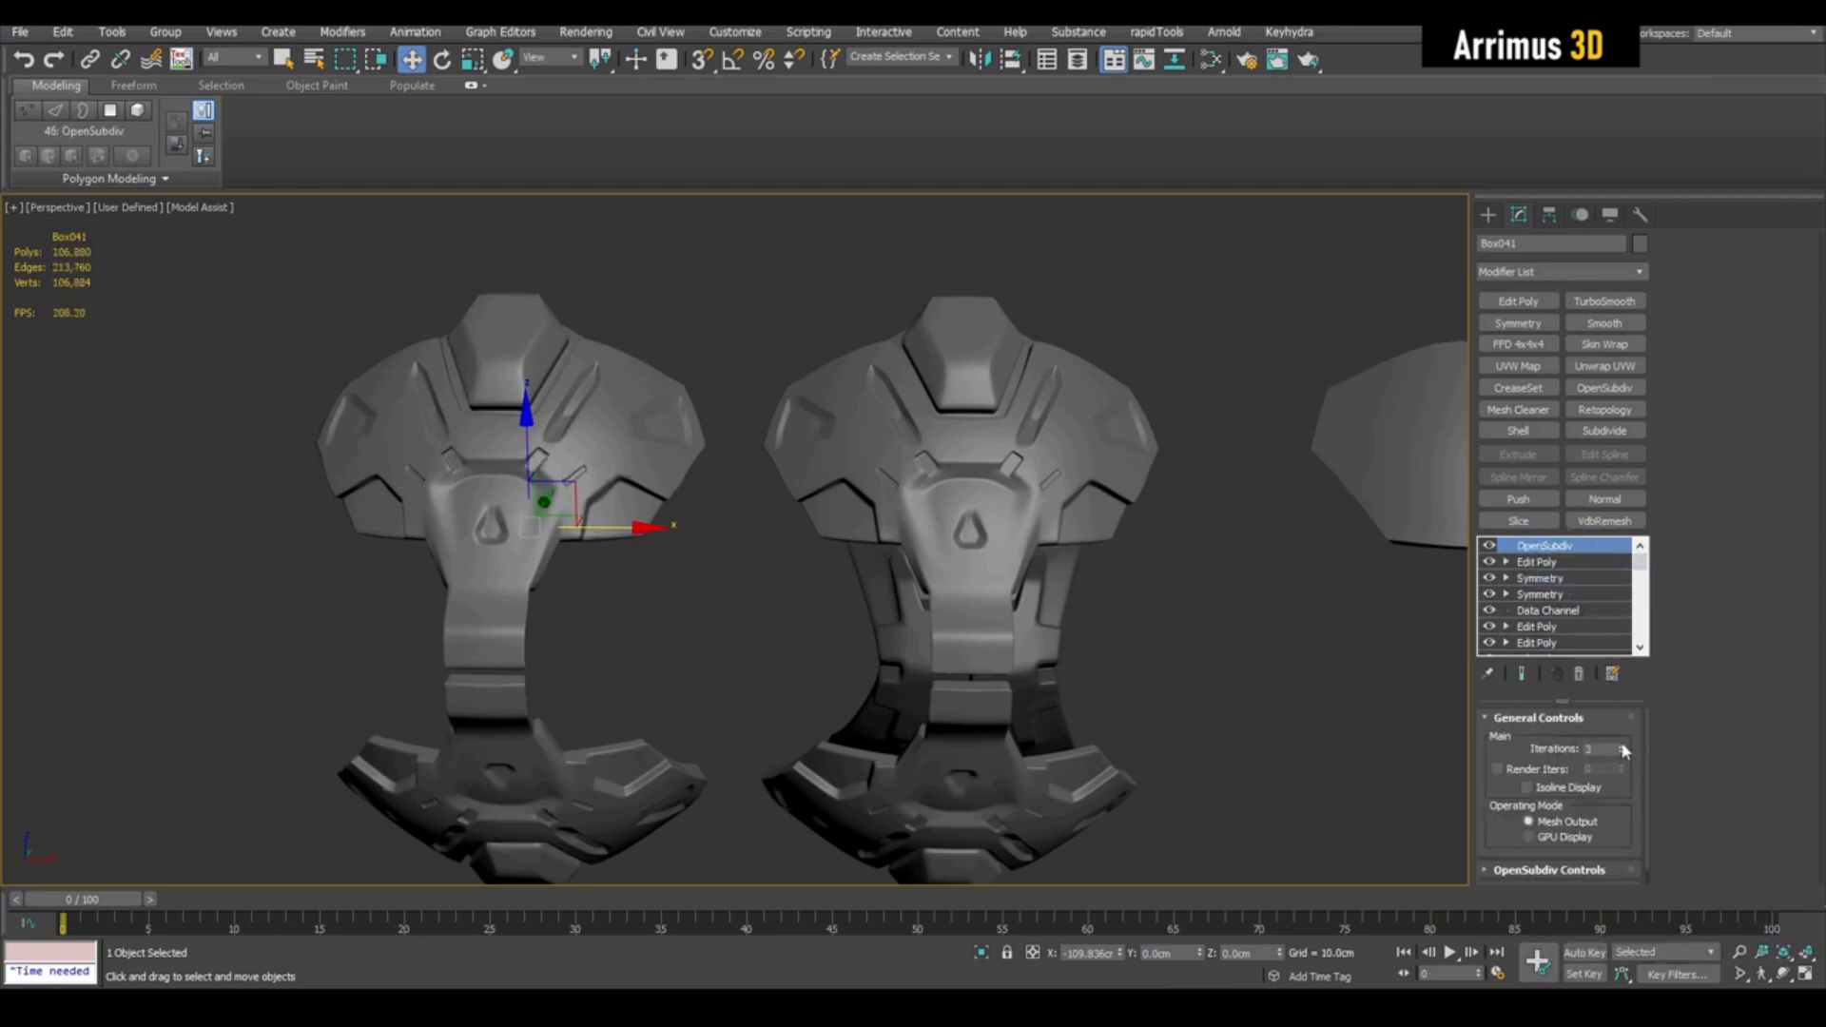
# Step: Examine the narrow rectangular slot up close on the OpenSubdiv-only copy and on the original with TurboSmooth
pyautogui.scroll(5, 786, 513)
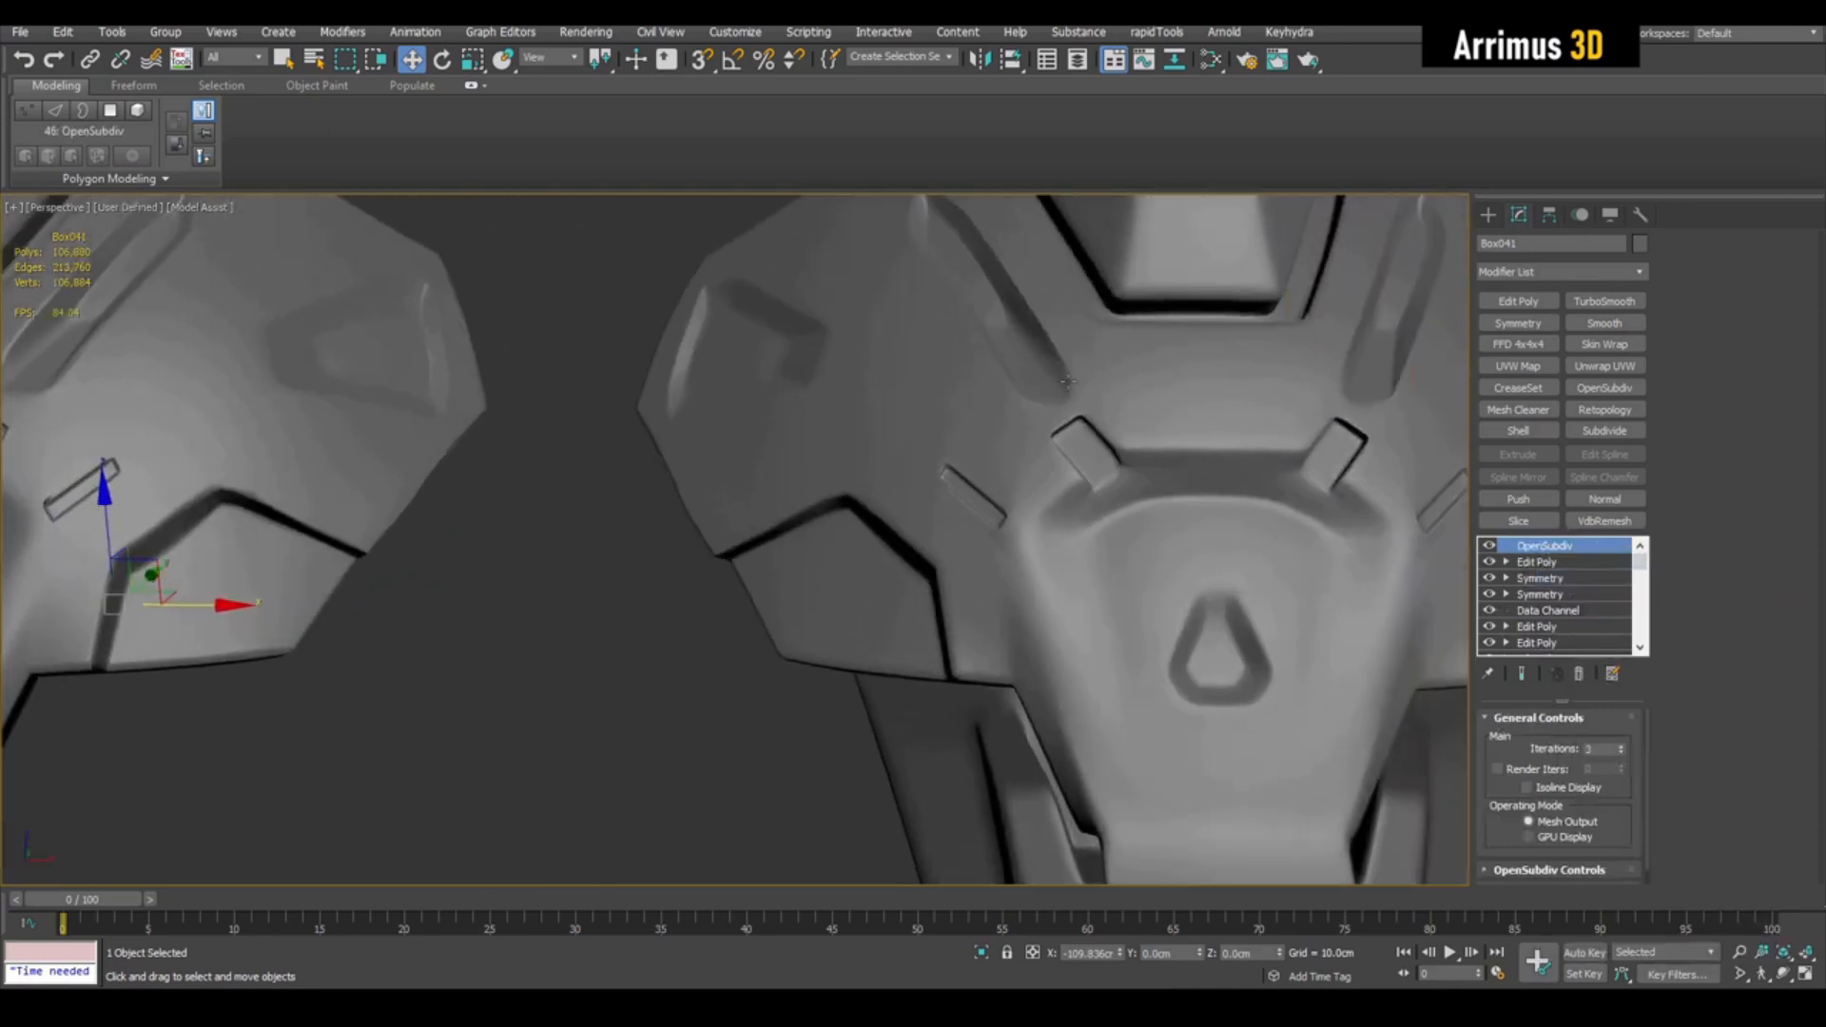
pyautogui.click(1261, 435)
pyautogui.moveTo(685, 442); pyautogui.dragTo(1265, 526, button='middle')
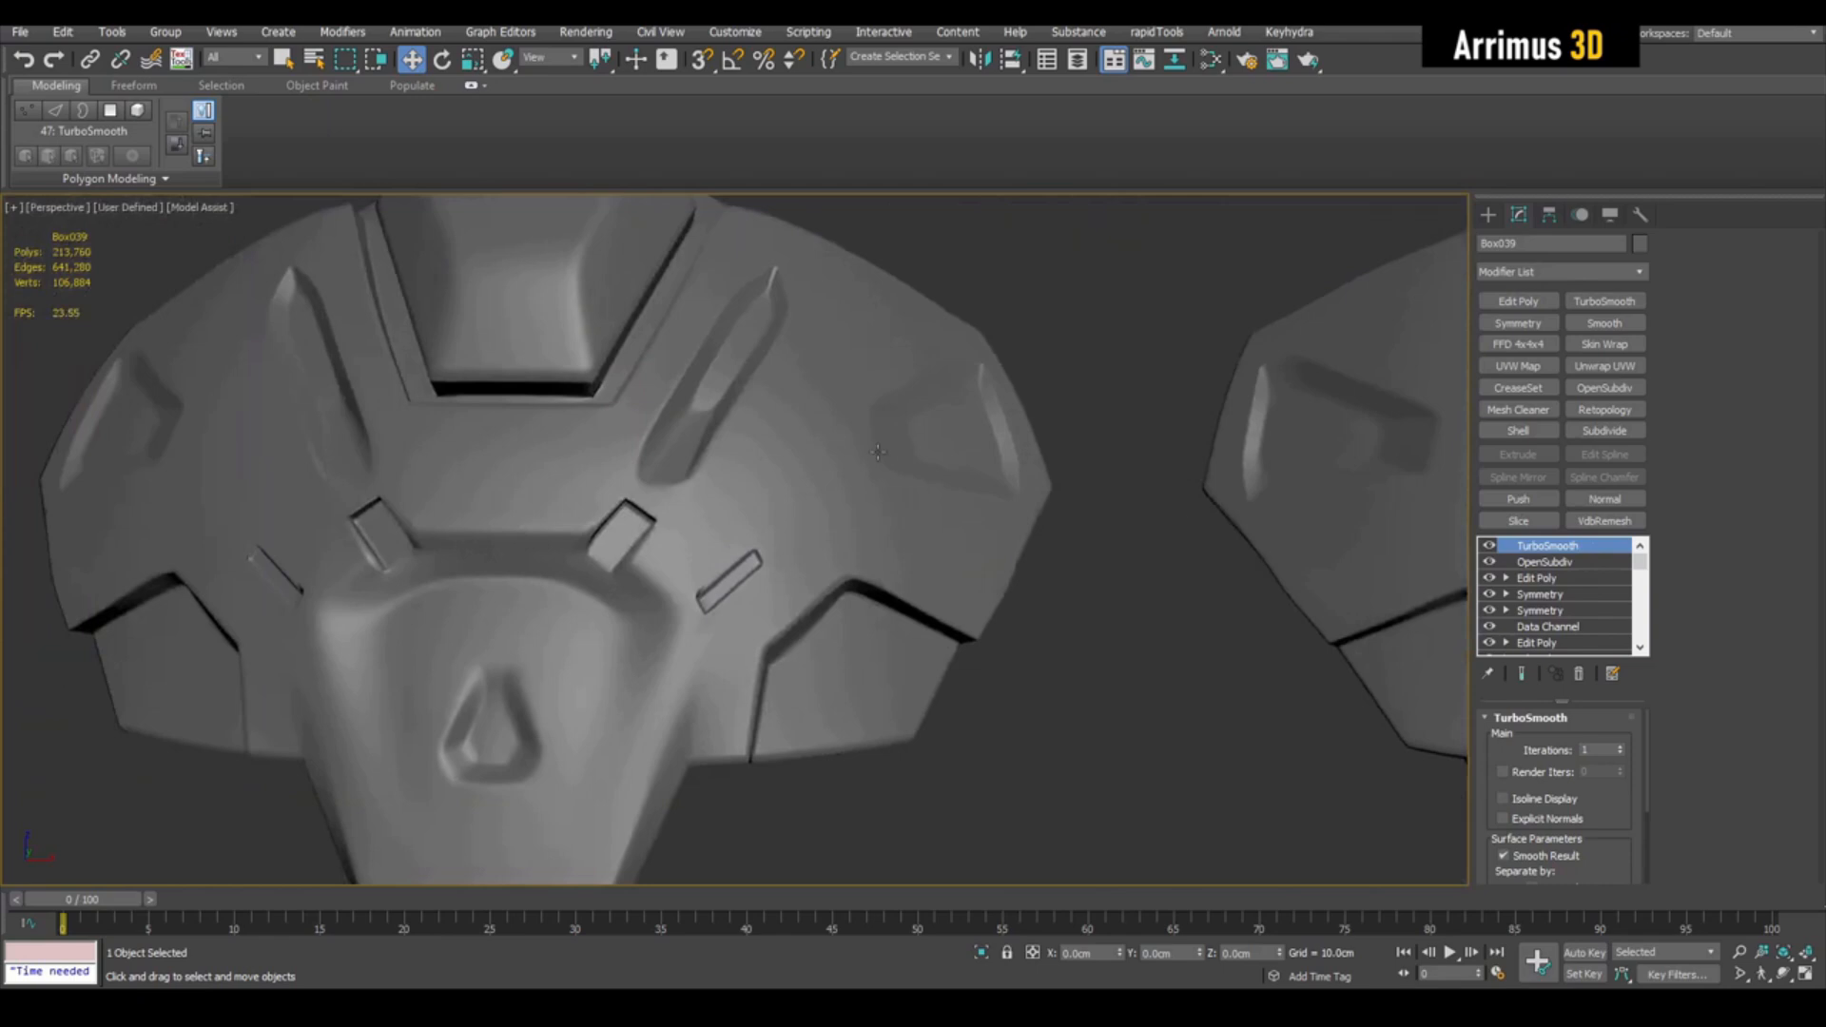
pyautogui.click(874, 450)
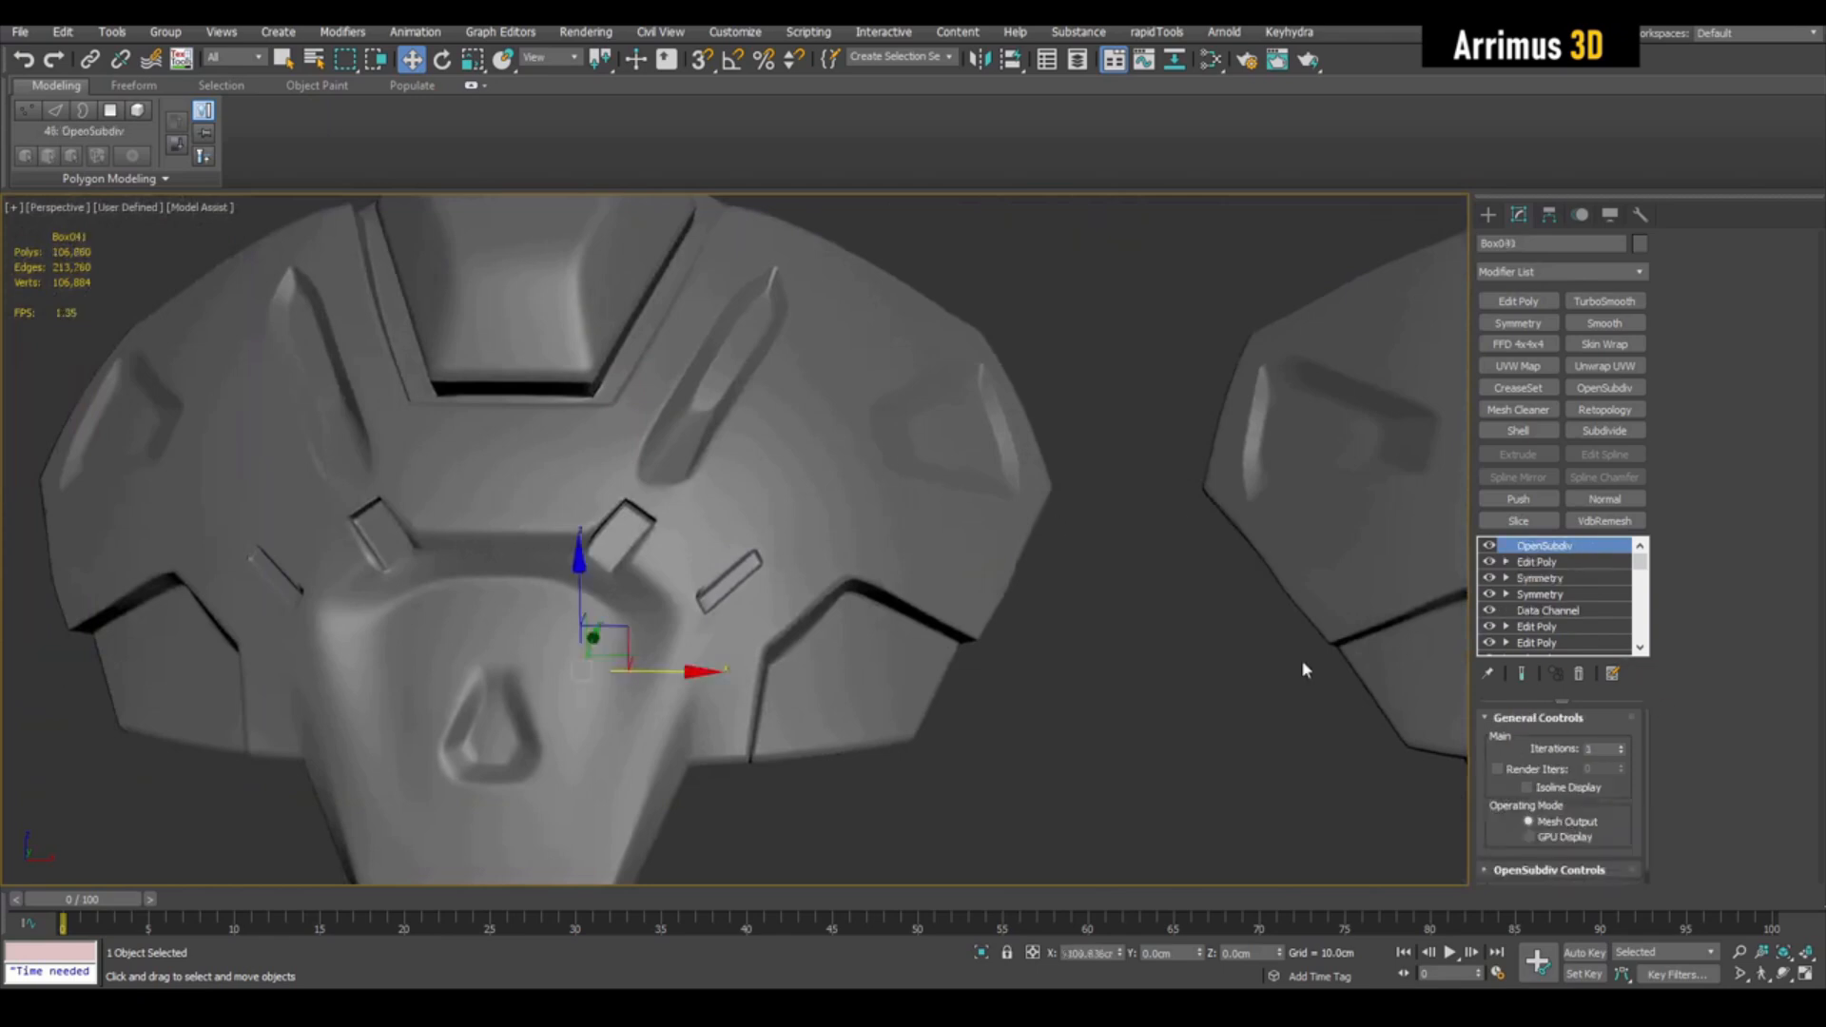
pyautogui.click(1181, 717)
pyautogui.scroll(15, 714, 595)
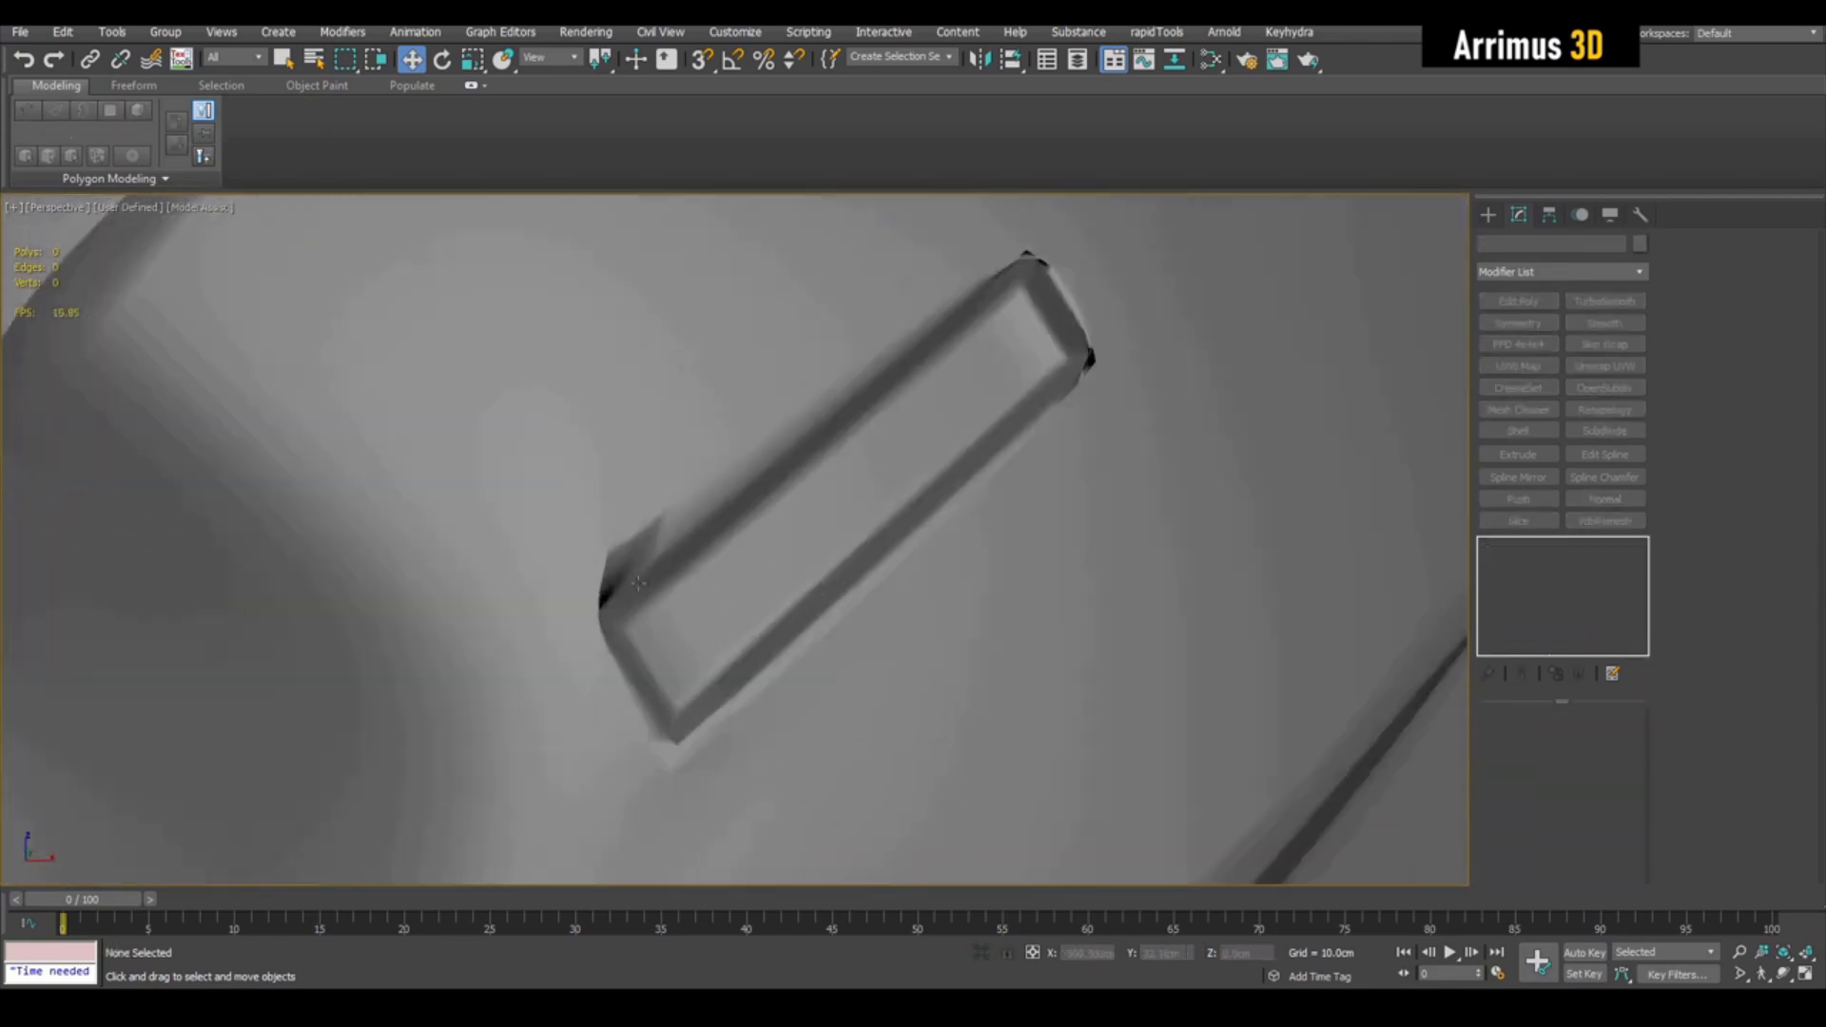
pyautogui.scroll(5, 1034, 278)
pyautogui.scroll(-17, 1037, 282)
pyautogui.moveTo(1037, 283); pyautogui.dragTo(305, 509, button='middle')
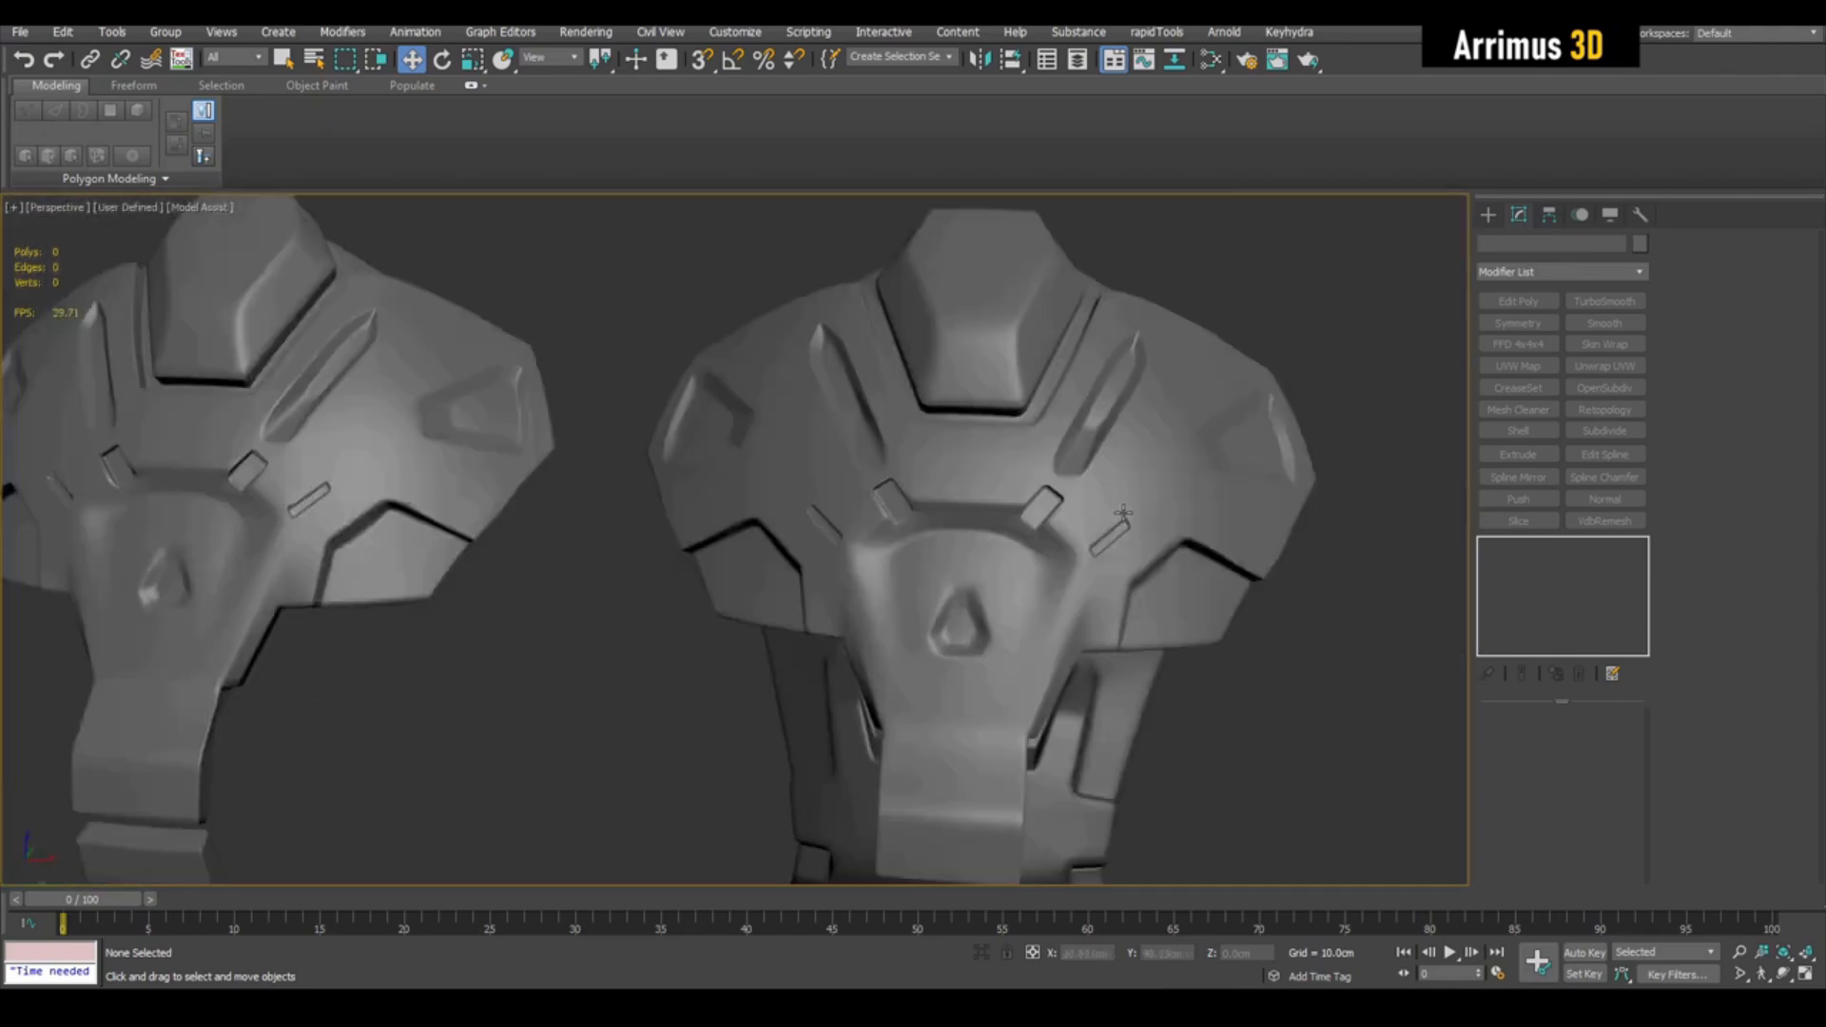
pyautogui.scroll(10, 1124, 516)
pyautogui.scroll(5, 1124, 517)
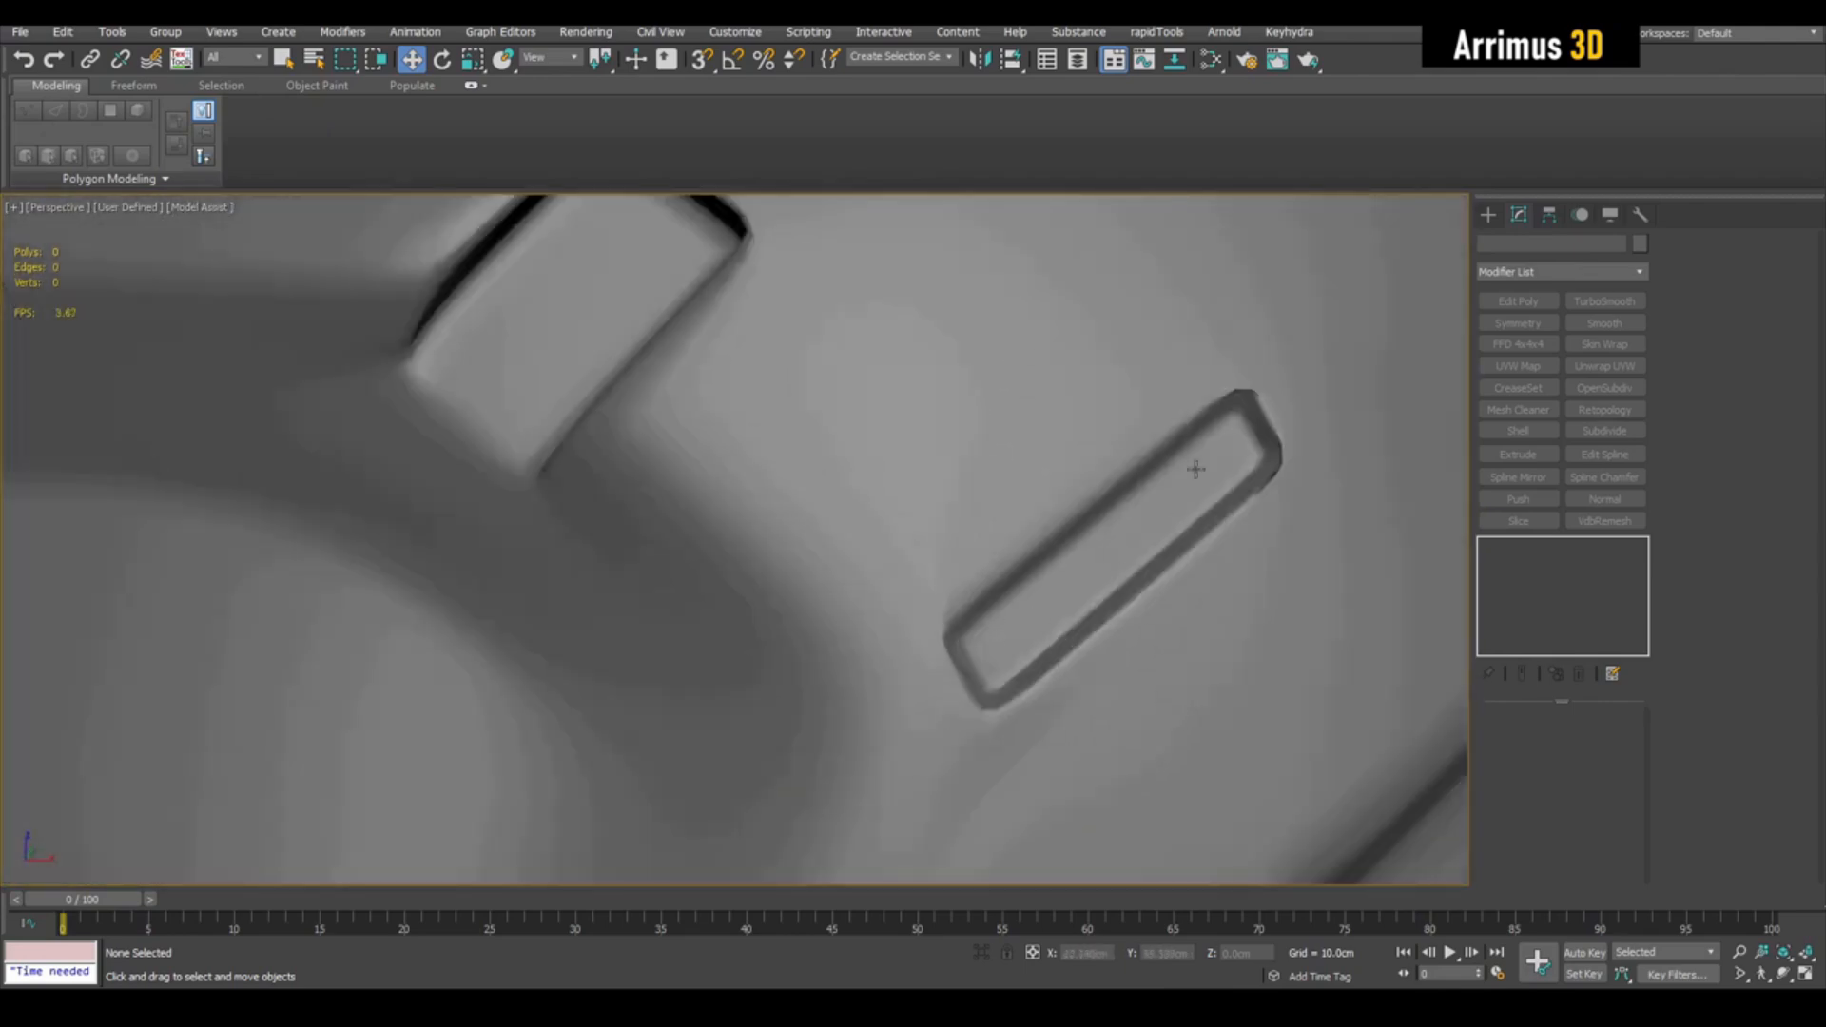
# Step: Toggle the edged faces display to compare the wireframes of the two chest armours, leaving the edges hidden
pyautogui.scroll(-15, 1065, 549)
pyautogui.press('F4')
pyautogui.press('F4')
pyautogui.press('F4')
pyautogui.moveTo(958, 509)
pyautogui.mouseDown(button='middle')
pyautogui.moveTo(1021, 454)
pyautogui.moveTo(1052, 469)
pyautogui.moveTo(963, 551)
pyautogui.moveTo(1008, 652)
pyautogui.moveTo(985, 521)
pyautogui.mouseUp(button='middle')
pyautogui.press('F4')
# Step: Examine the shading around the side panel groove and rectangular recesses of the chest armours from several angles
pyautogui.scroll(5, 986, 520)
pyautogui.keyDown('alt'); pyautogui.moveTo(871, 568); pyautogui.dragTo(999, 493, button='middle'); pyautogui.keyUp('alt')
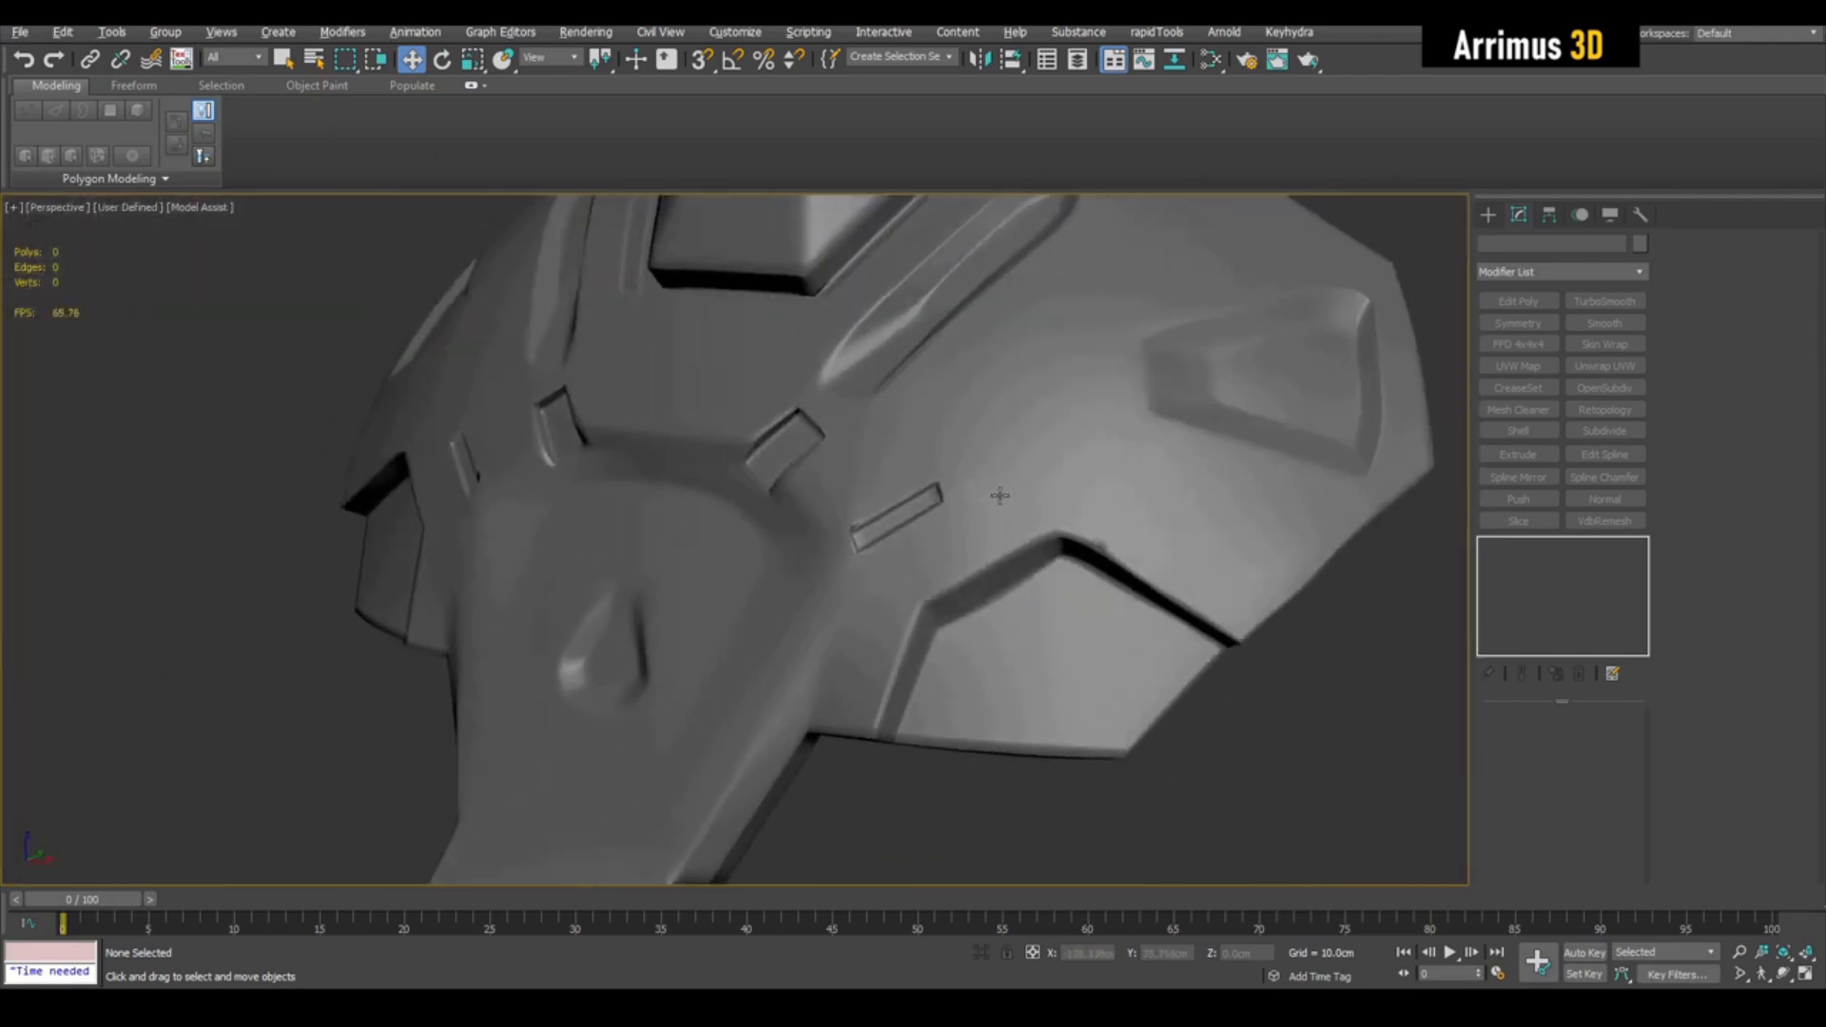
pyautogui.scroll(5, 1092, 553)
pyautogui.scroll(3, 1092, 554)
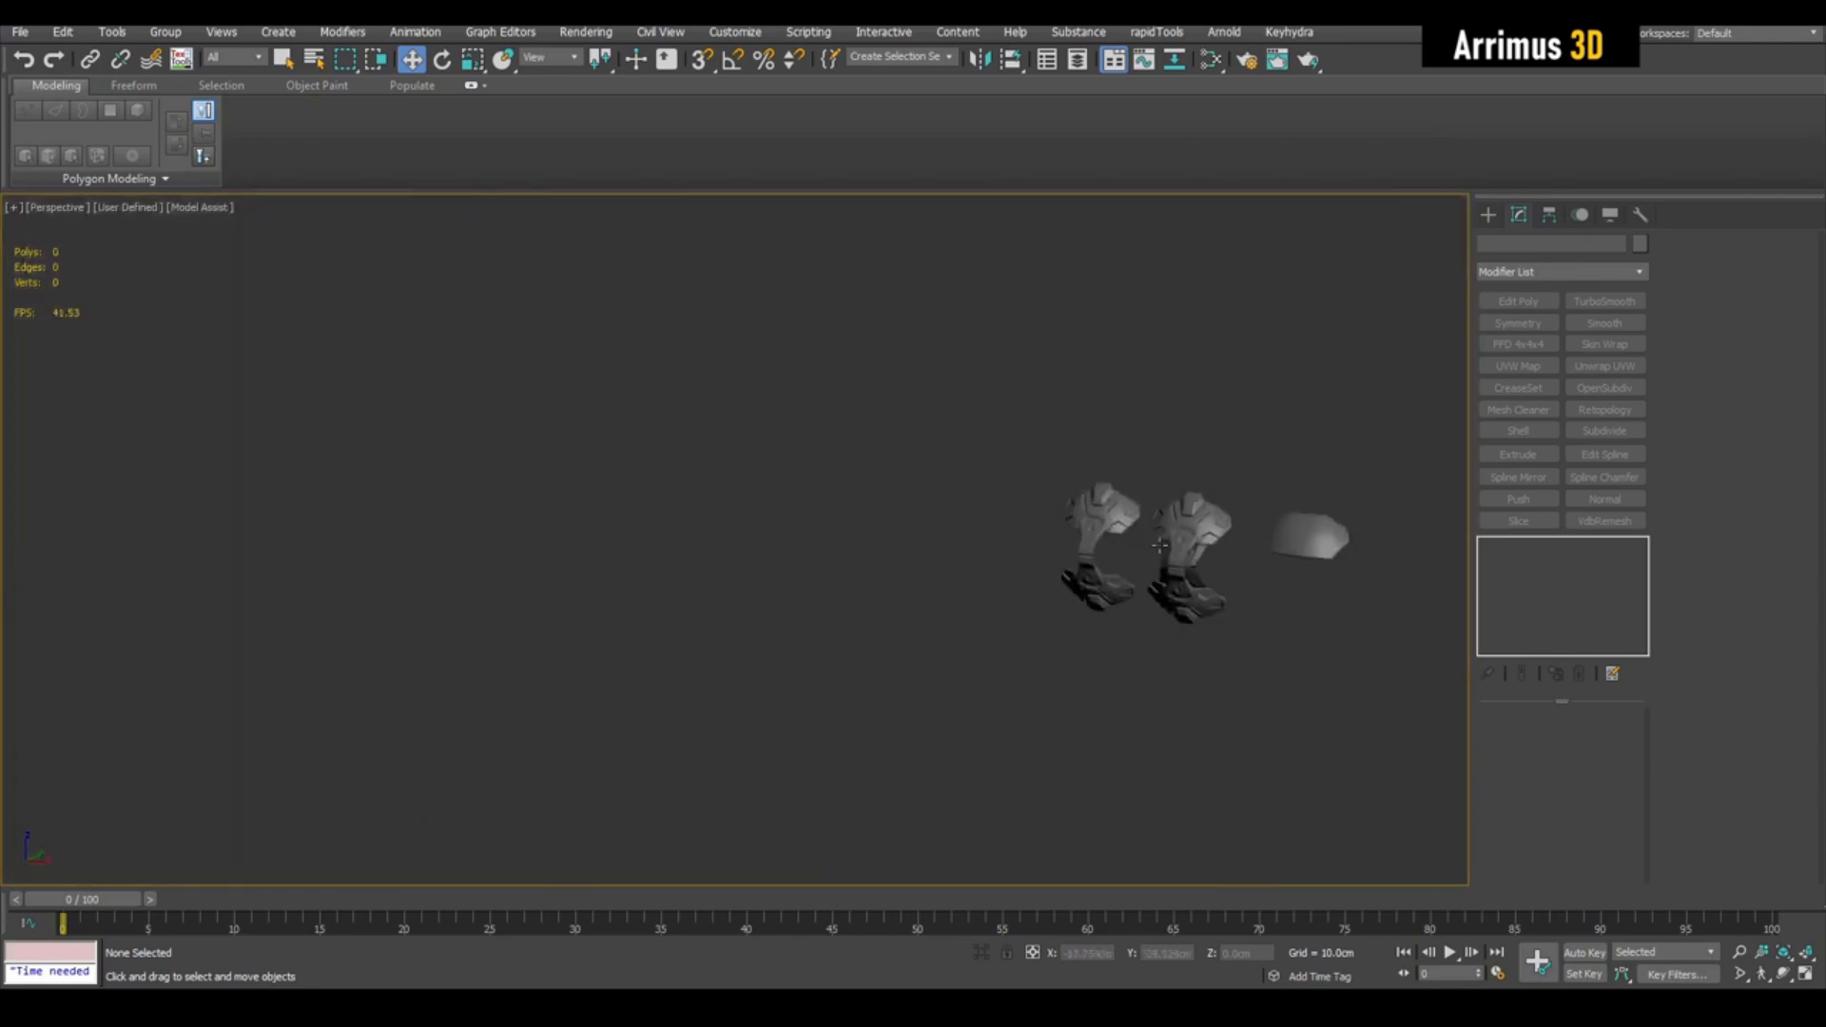
pyautogui.scroll(8, 1084, 519)
pyautogui.scroll(3, 1079, 421)
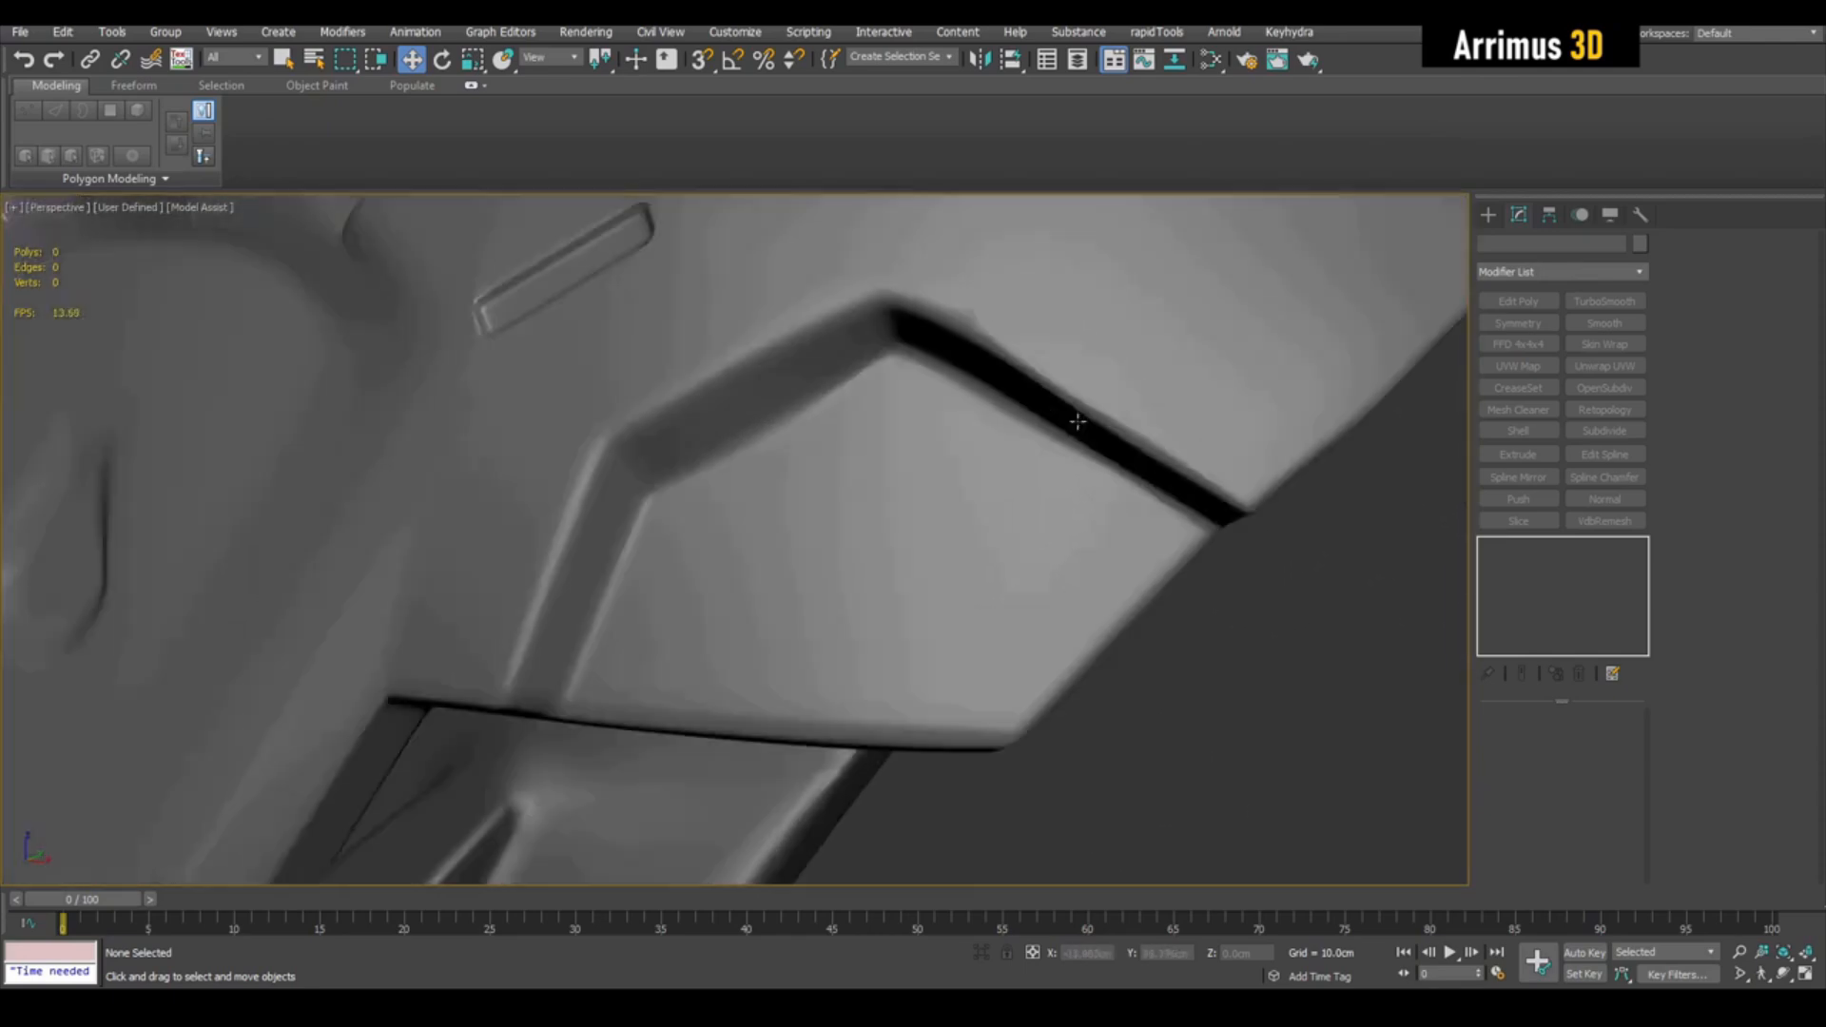
pyautogui.scroll(-5, 999, 380)
pyautogui.keyDown('alt'); pyautogui.moveTo(1035, 501); pyautogui.dragTo(1075, 481, button='middle'); pyautogui.keyUp('alt')
pyautogui.scroll(-3, 877, 523)
pyautogui.scroll(8, 609, 425)
pyautogui.scroll(5, 626, 477)
pyautogui.scroll(-8, 764, 505)
pyautogui.scroll(4, 795, 497)
pyautogui.scroll(4, 1133, 489)
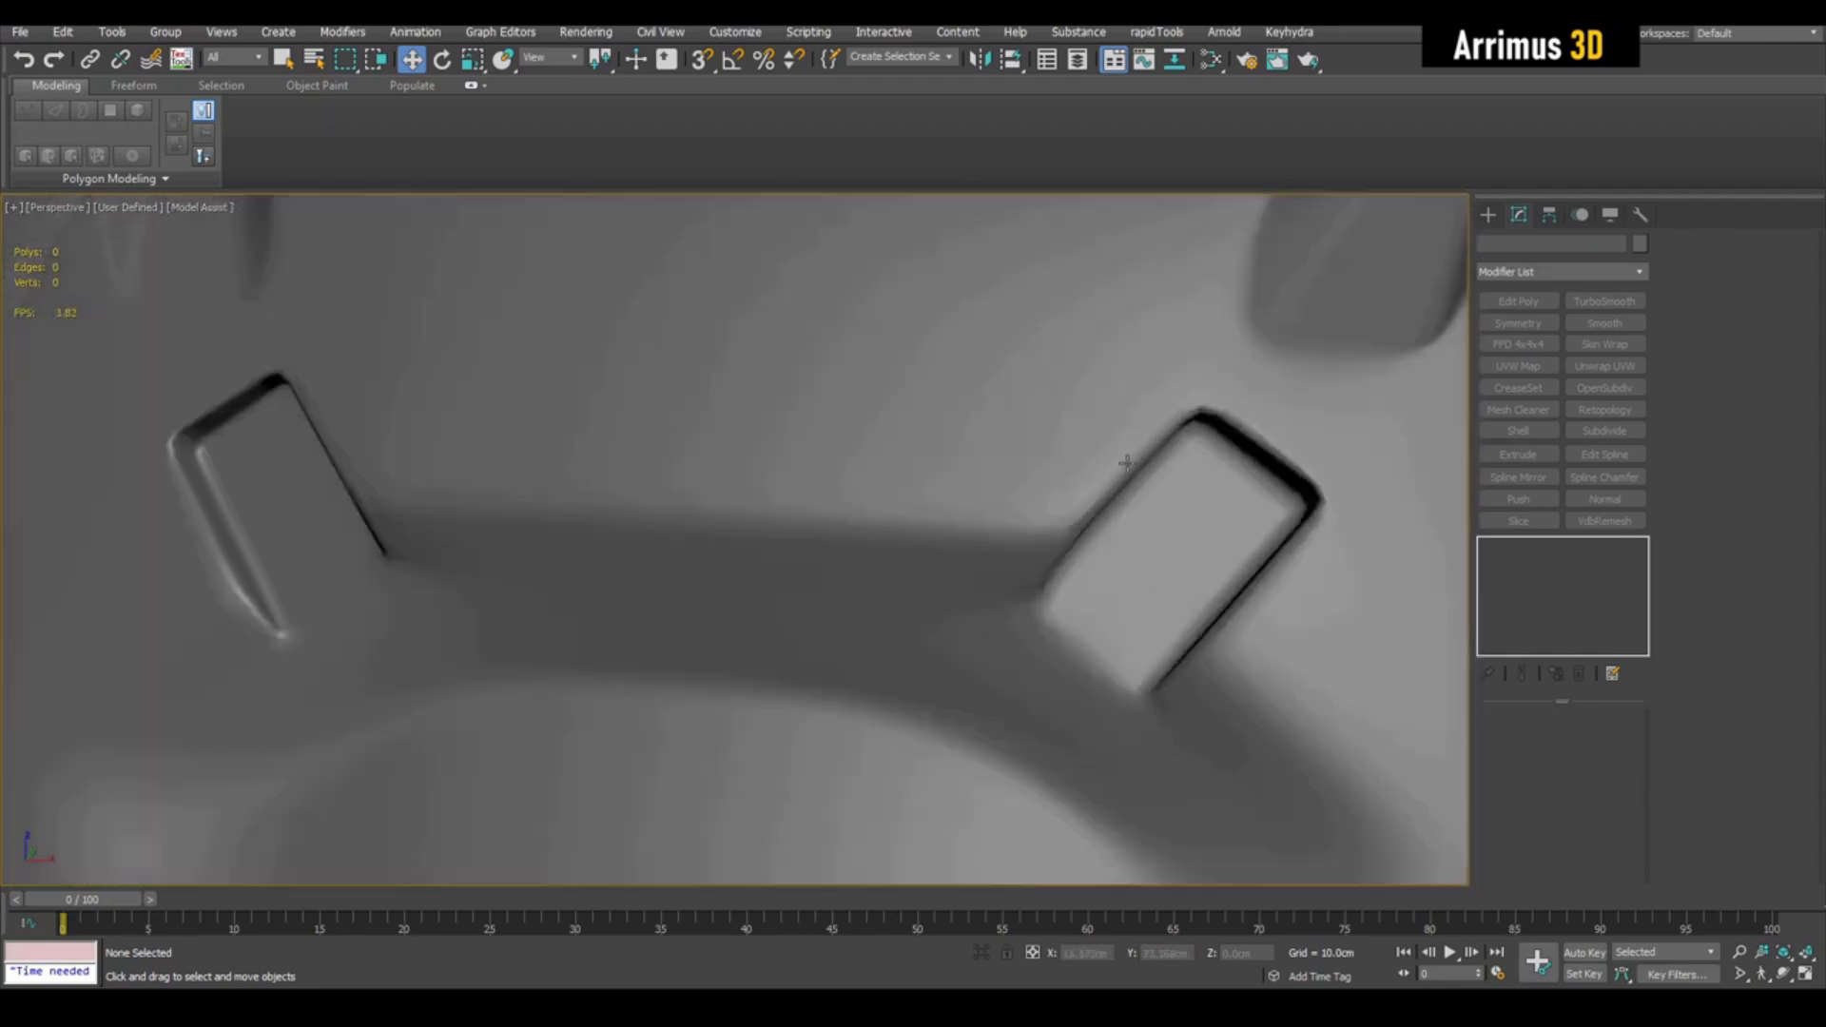
# Step: Turn the edged faces display on and delete the copied chest armour without back parts
pyautogui.scroll(-10, 1122, 466)
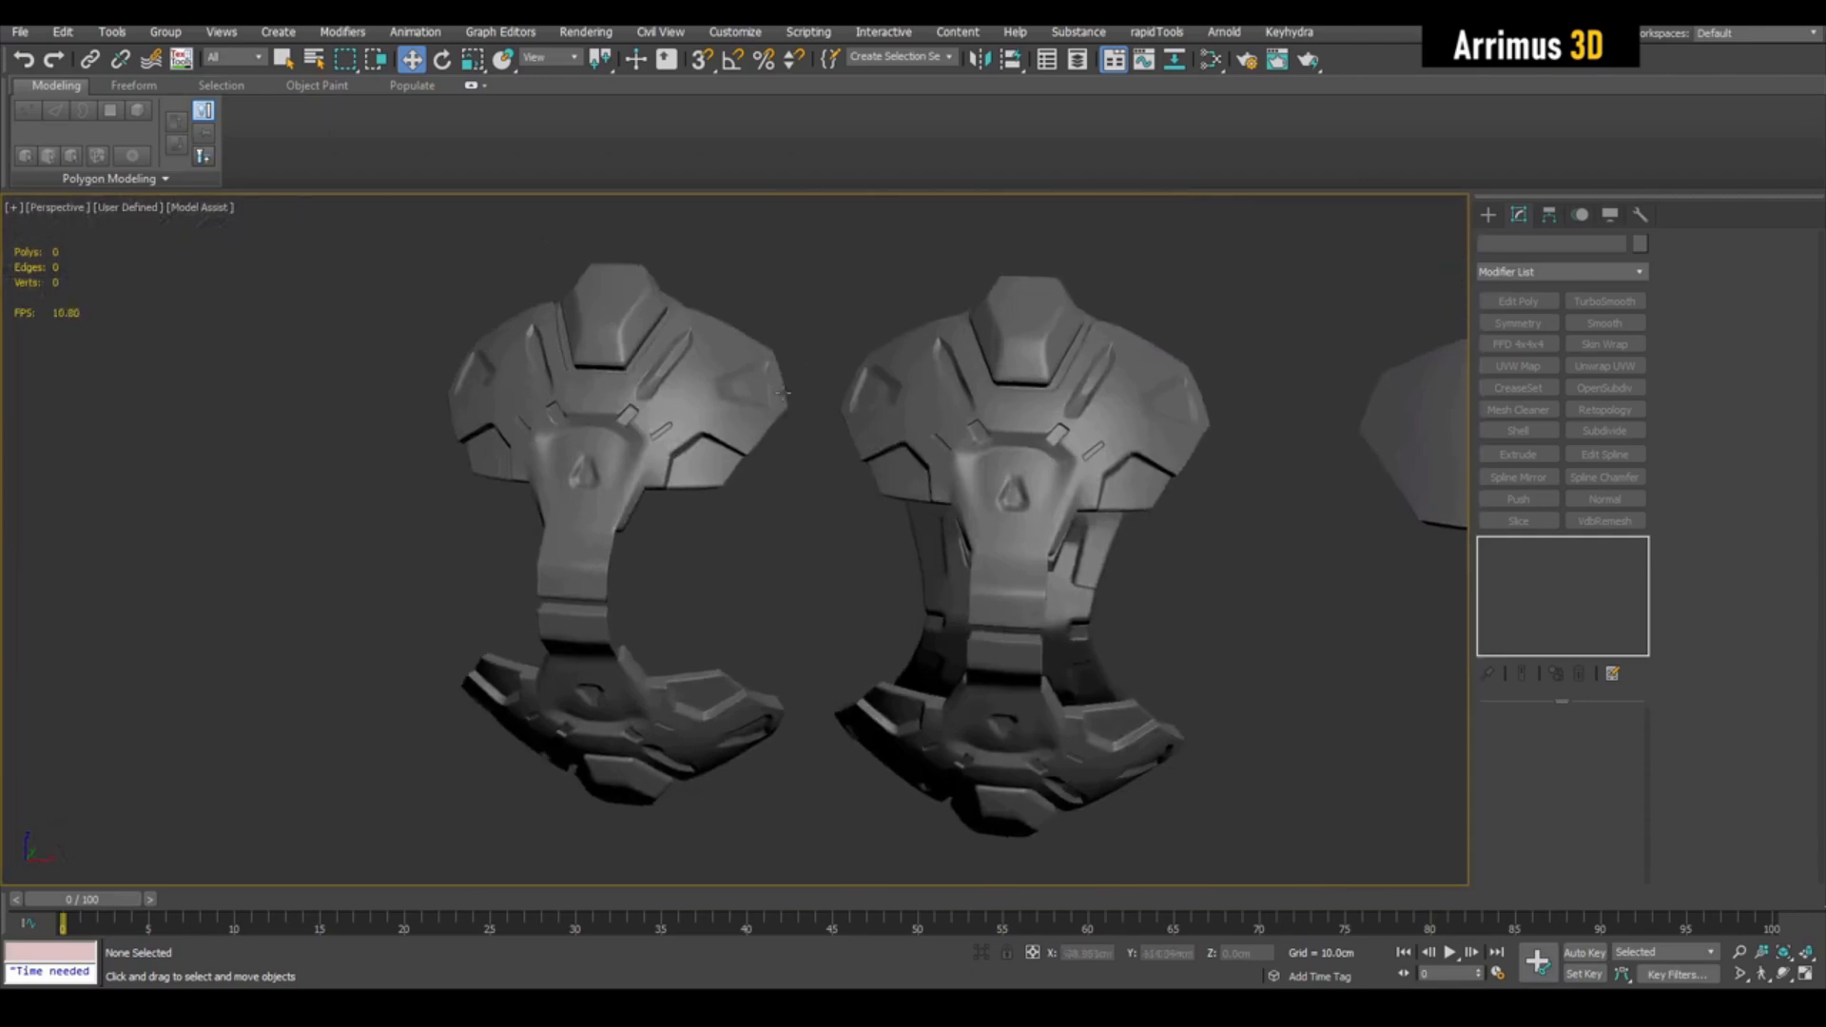
pyautogui.press('F4')
pyautogui.moveTo(790, 282); pyautogui.dragTo(657, 424)
pyautogui.press('Delete')
# Step: Copy the Data Channel, Symmetry, OpenSubdiv and TurboSmooth modifiers from the chest armour and paste them onto the separate plain chest plate
pyautogui.scroll(4, 1259, 359)
pyautogui.press('q')
pyautogui.click(943, 418)
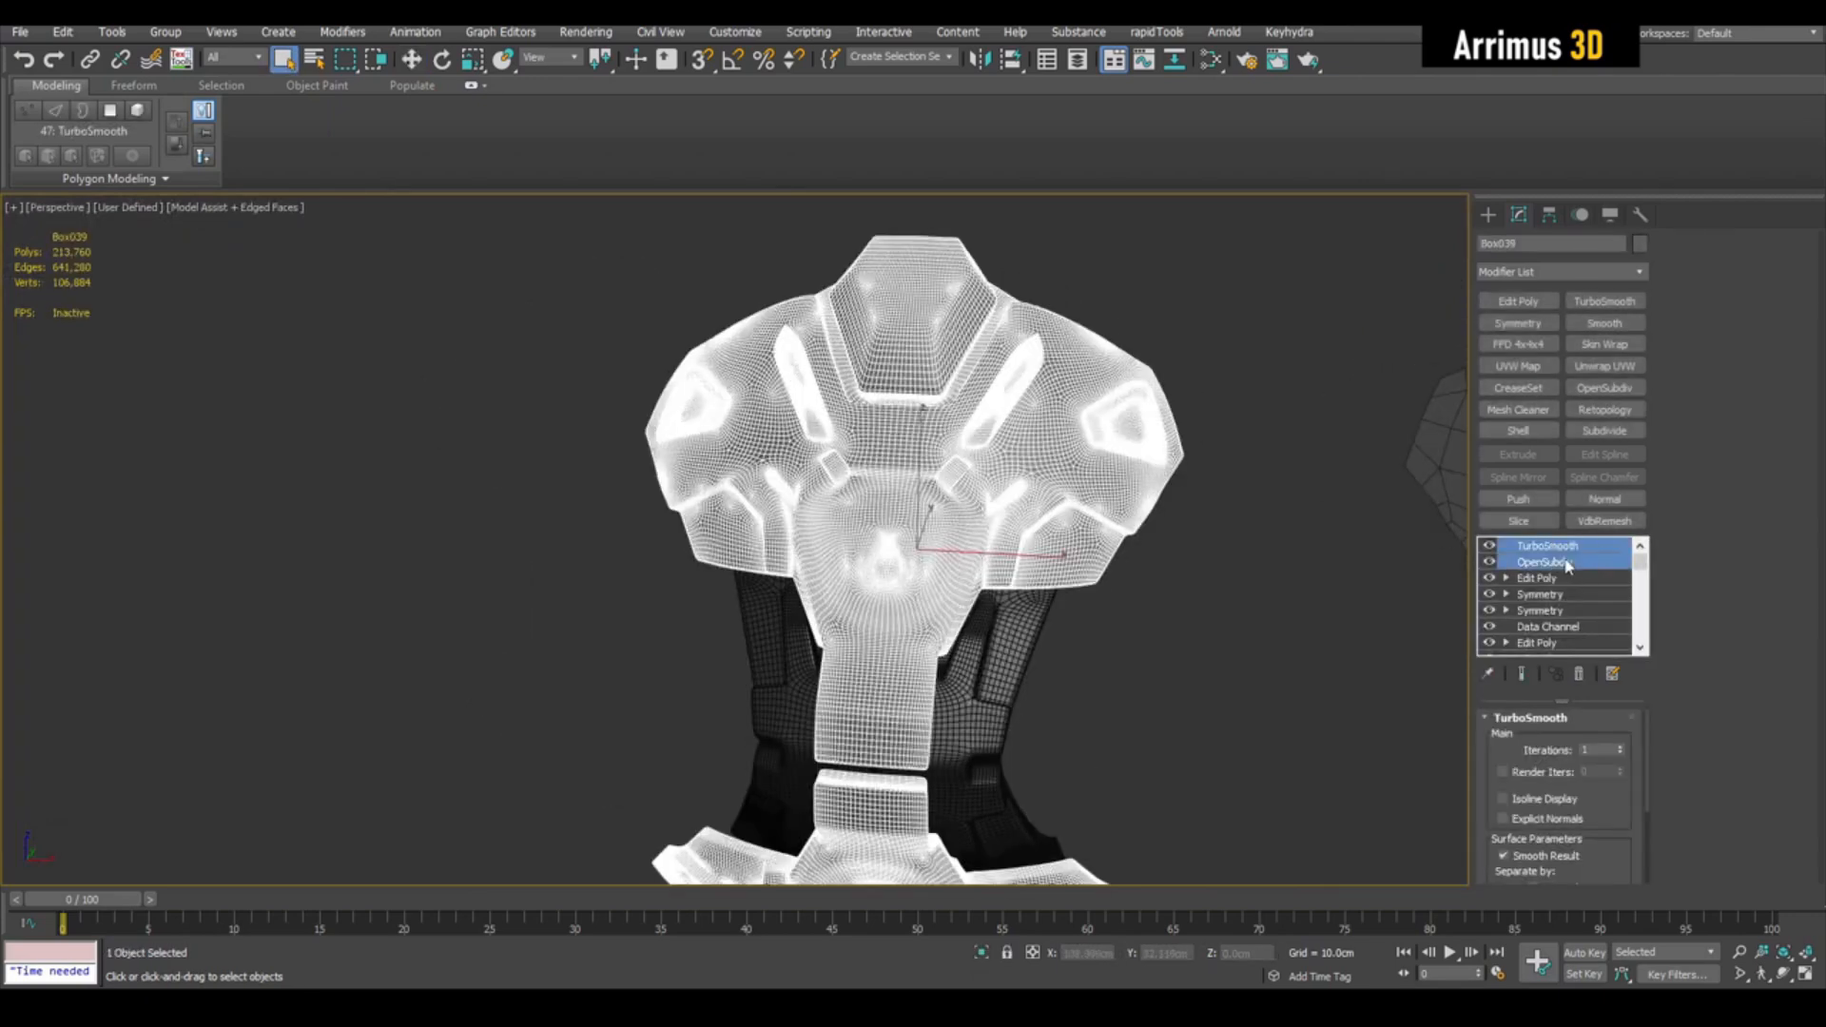
pyautogui.click(1551, 595)
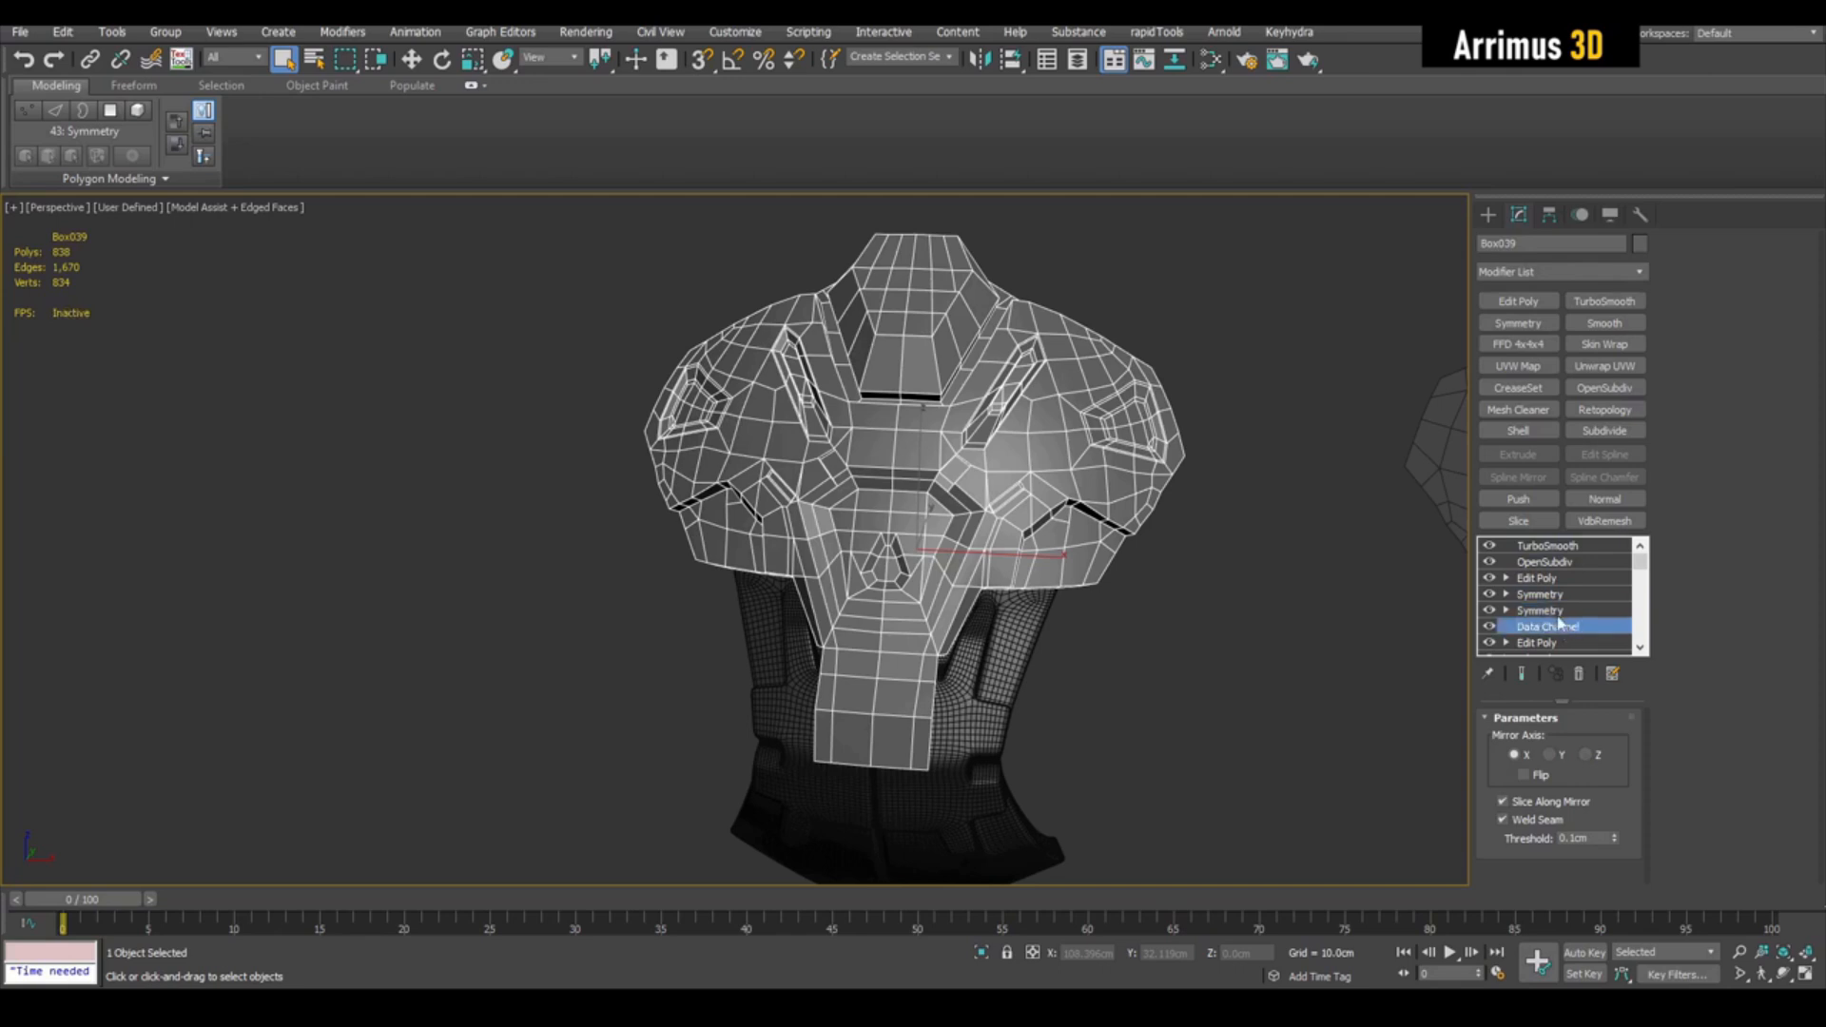
pyautogui.rightClick(1551, 552)
pyautogui.click(1615, 626)
pyautogui.moveTo(1038, 436); pyautogui.dragTo(399, 386, button='middle')
pyautogui.click(1078, 409)
pyautogui.rightClick(1543, 554)
pyautogui.click(1581, 647)
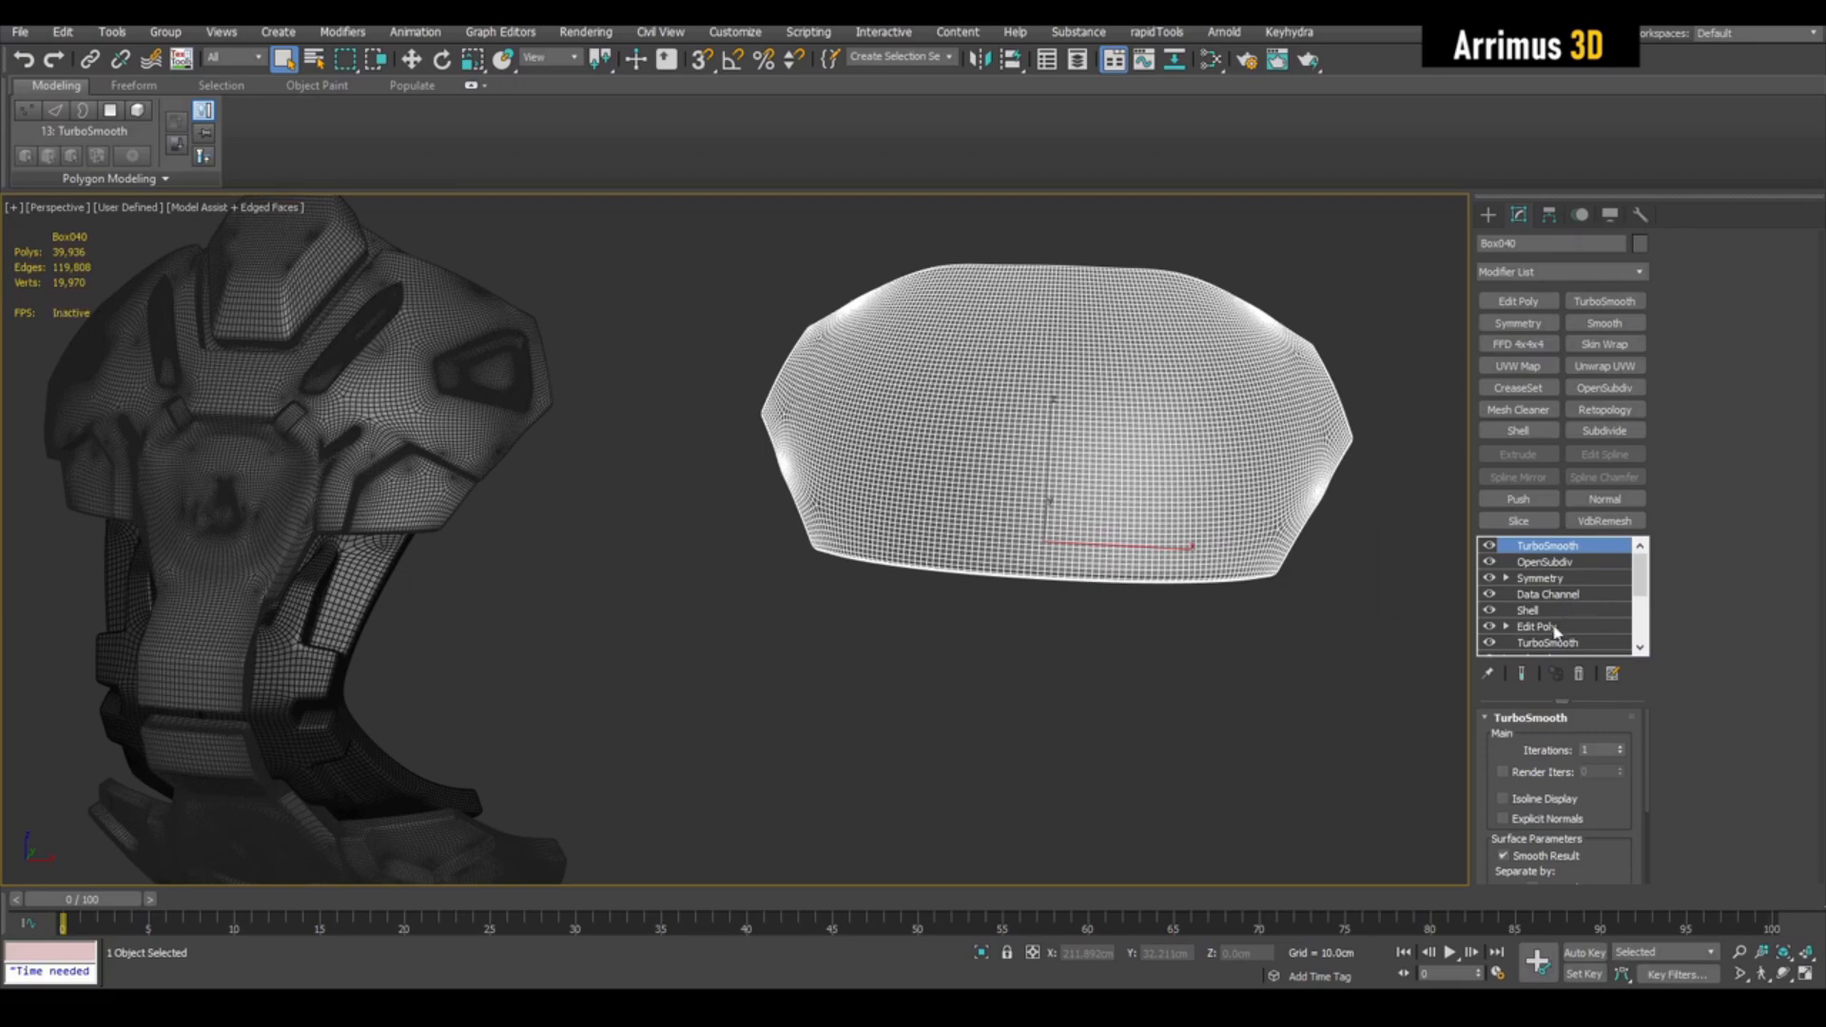
# Step: Examine the plain chest plate's mesh at the Edit Poly and lower TurboSmooth levels of its modifier stack
pyautogui.click(1535, 627)
pyautogui.moveTo(1160, 461); pyautogui.dragTo(1095, 517, button='middle')
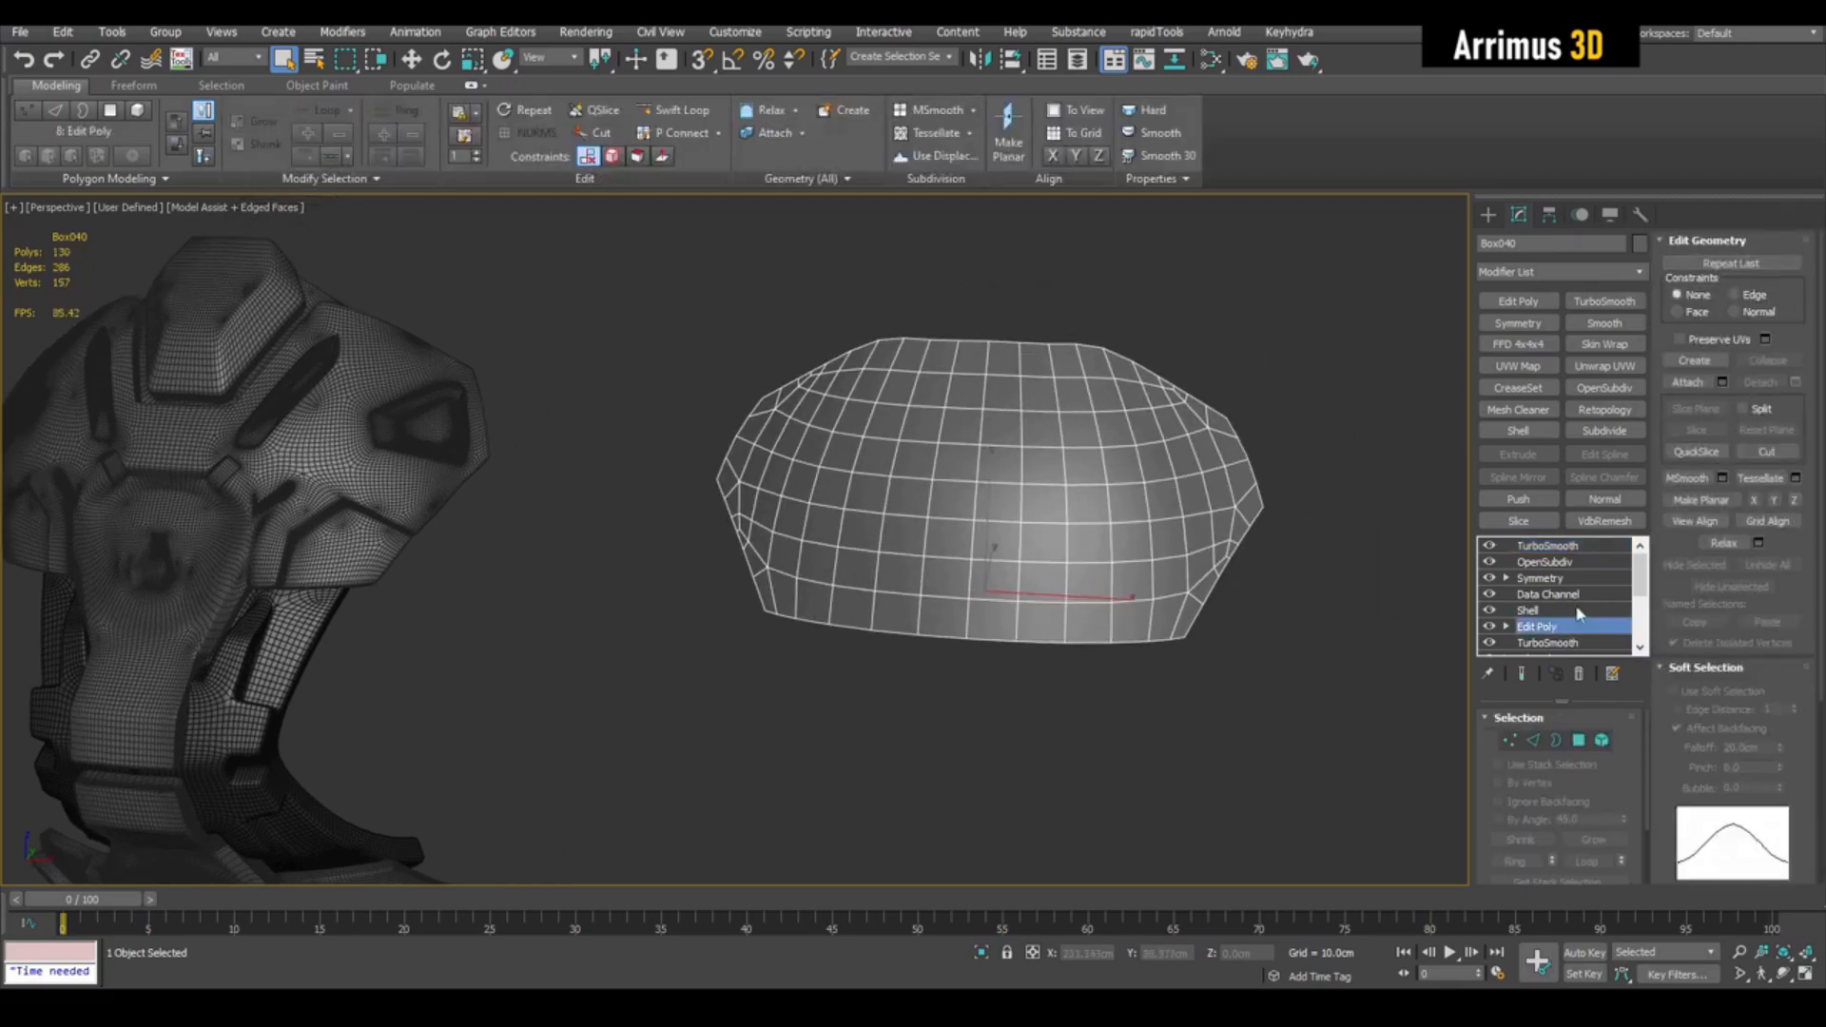
pyautogui.scroll(-1, 1578, 647)
pyautogui.click(1562, 633)
pyautogui.moveTo(1641, 597); pyautogui.dragTo(1645, 609)
pyautogui.click(1555, 632)
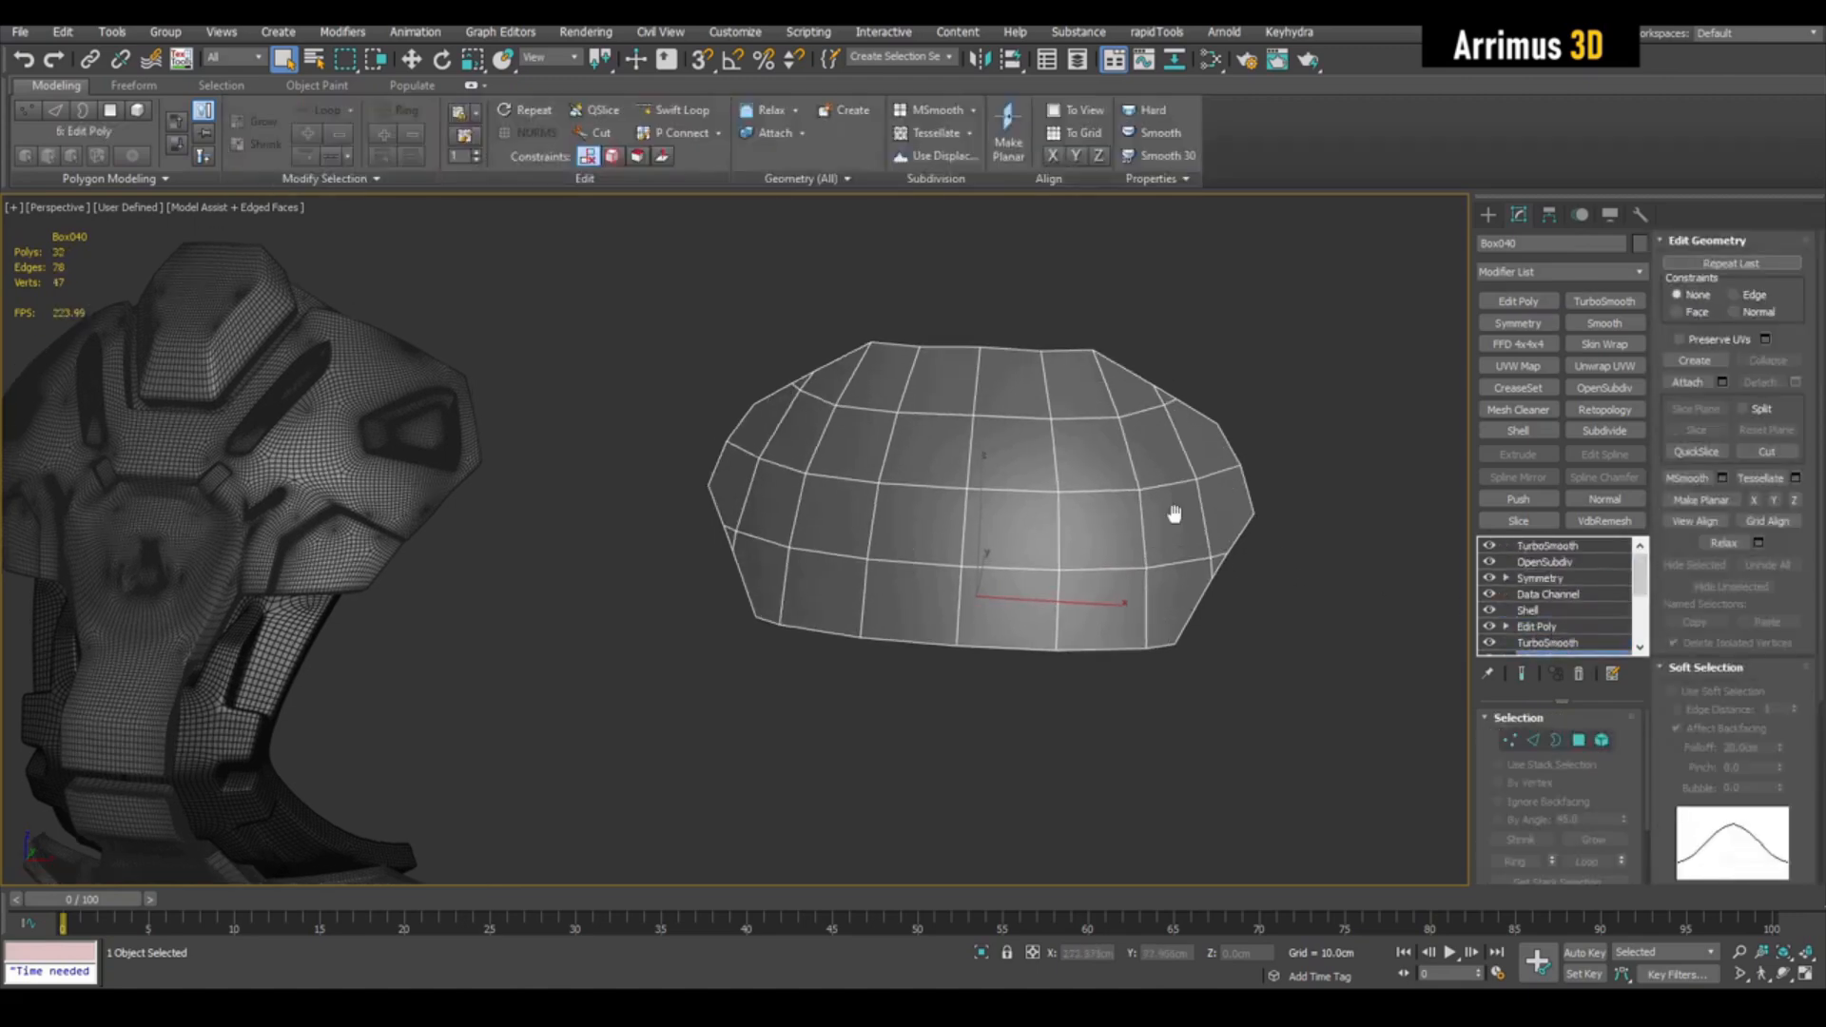
pyautogui.press('z')
pyautogui.click(1565, 643)
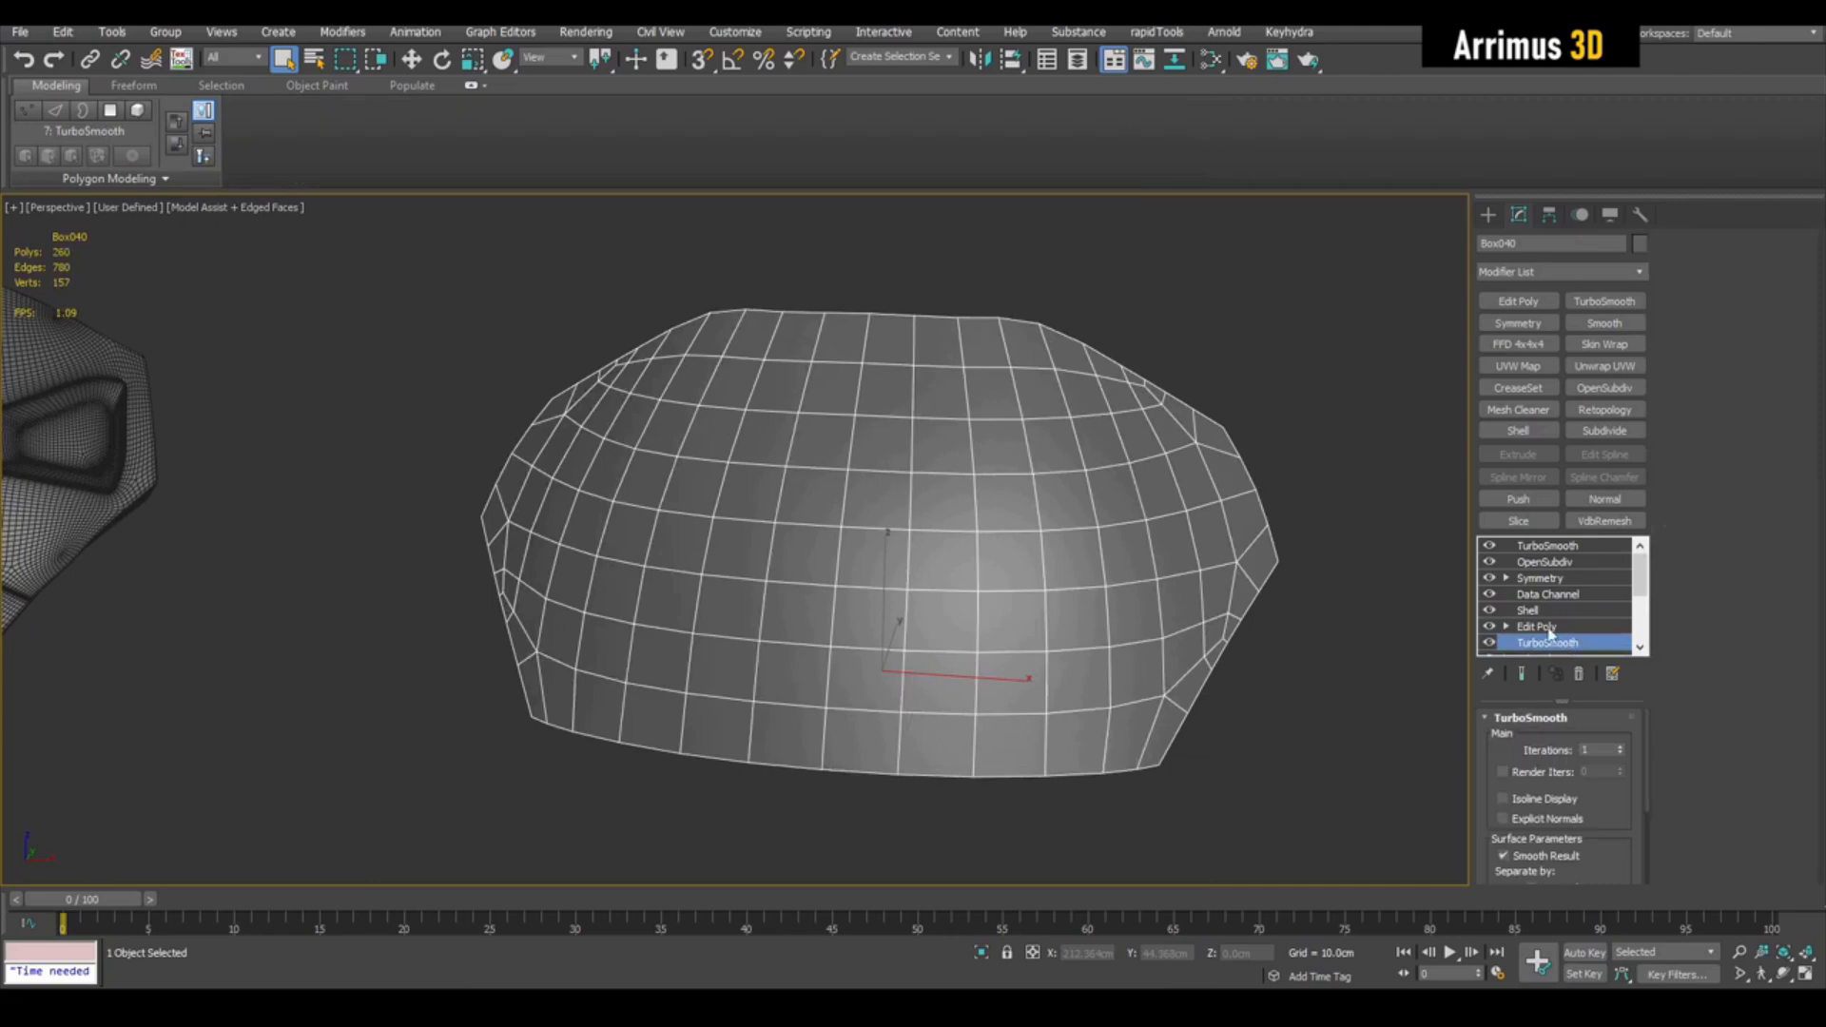
pyautogui.click(1557, 630)
pyautogui.moveTo(1231, 579); pyautogui.dragTo(1155, 544, button='middle')
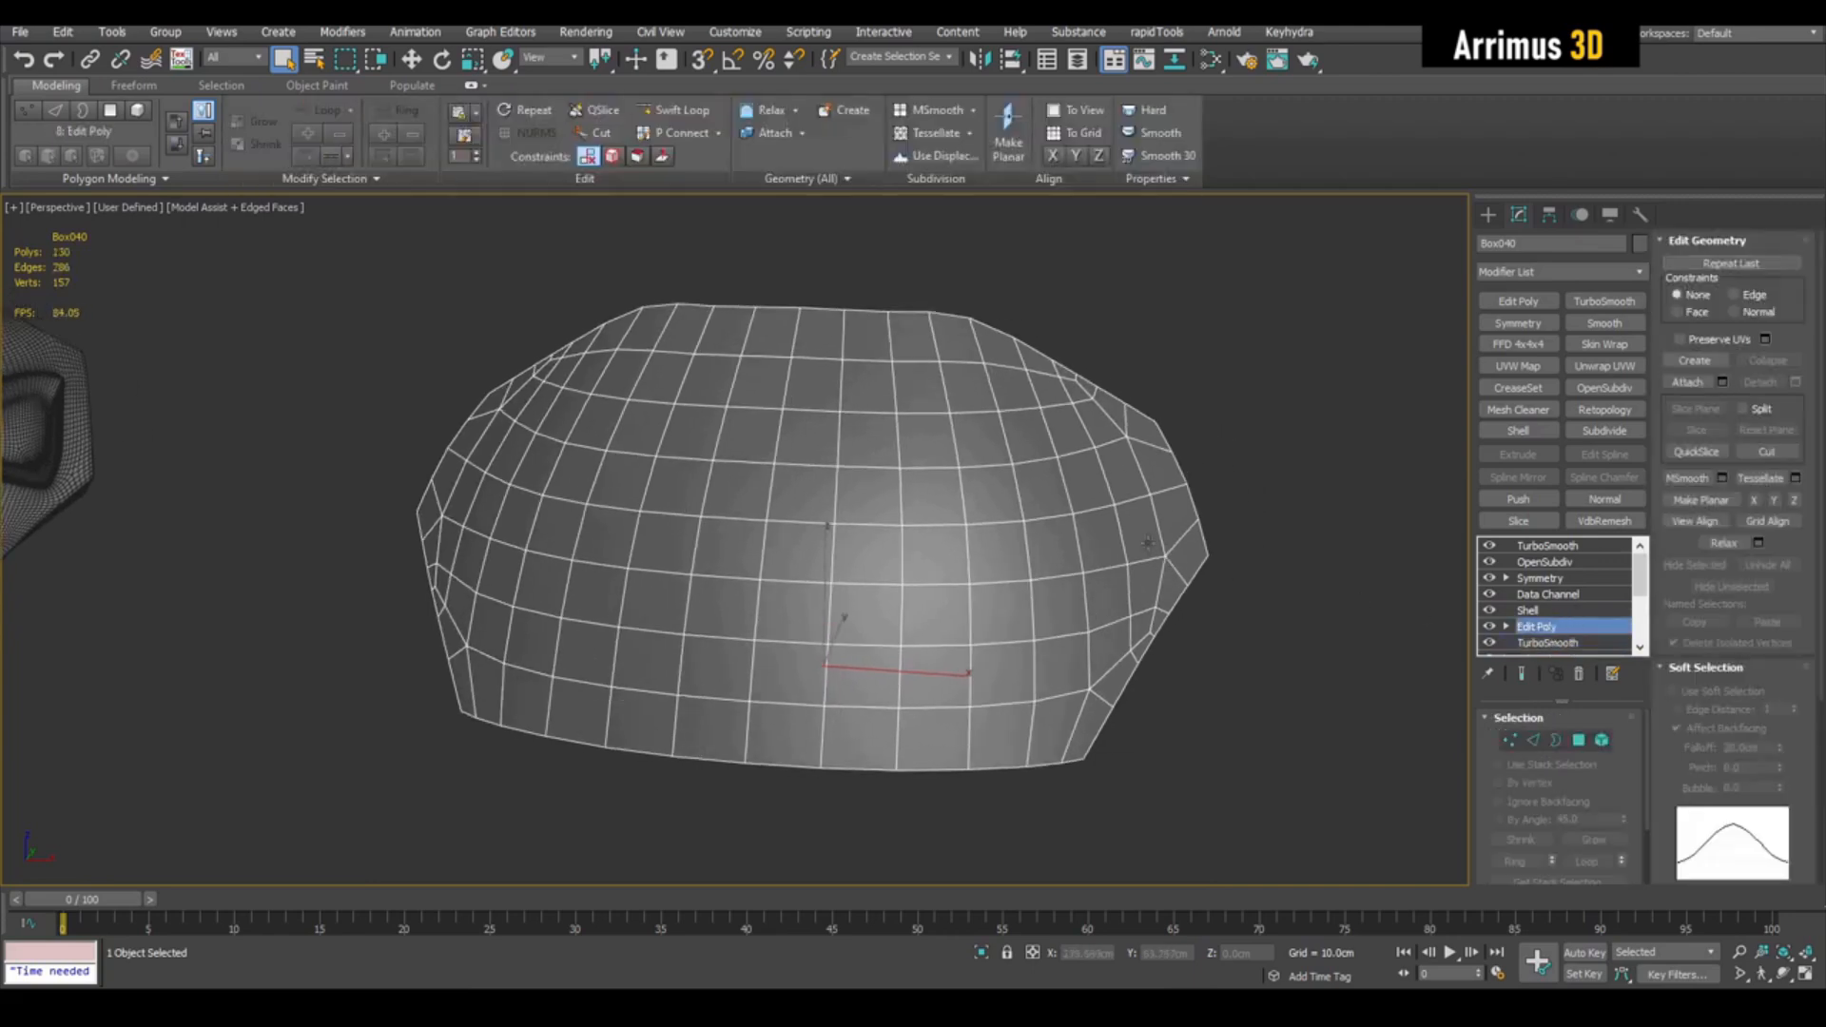
pyautogui.moveTo(1153, 421); pyautogui.dragTo(1051, 422, button='middle')
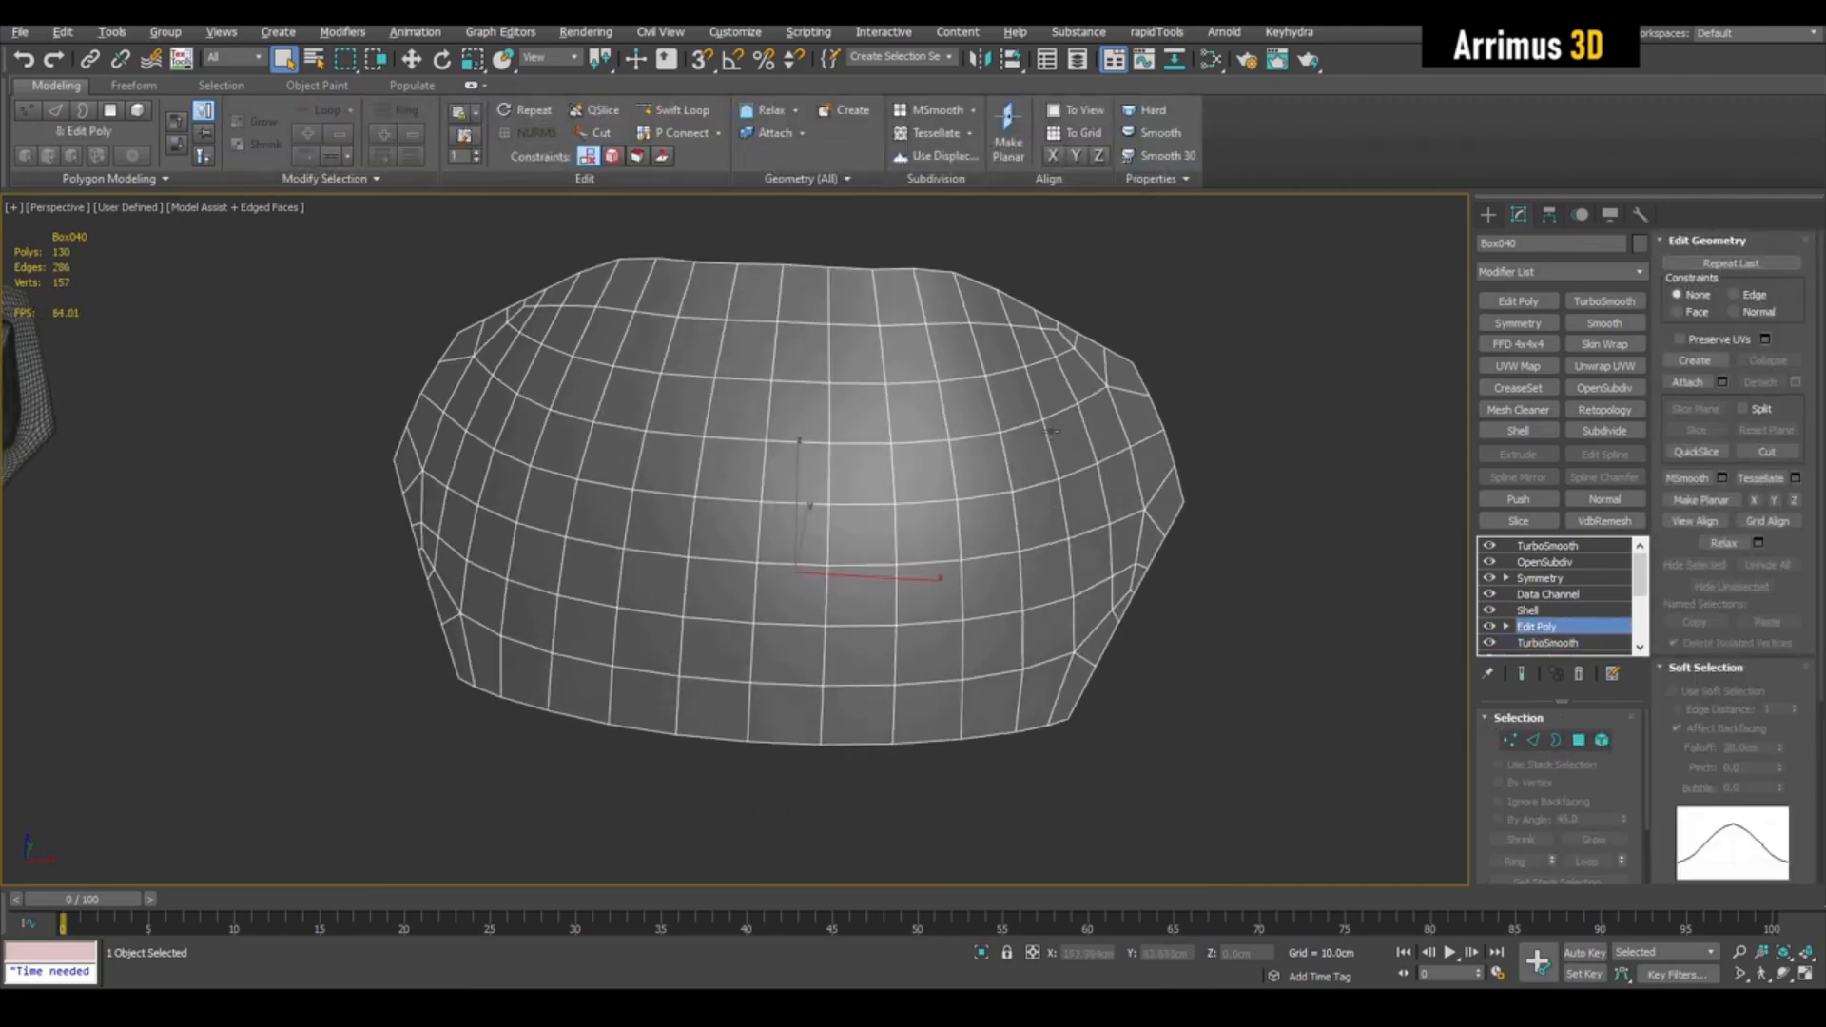
# Step: Try 0 and 2 iterations on the chest plate's lower TurboSmooth modifier, and return it to 1
pyautogui.click(1546, 644)
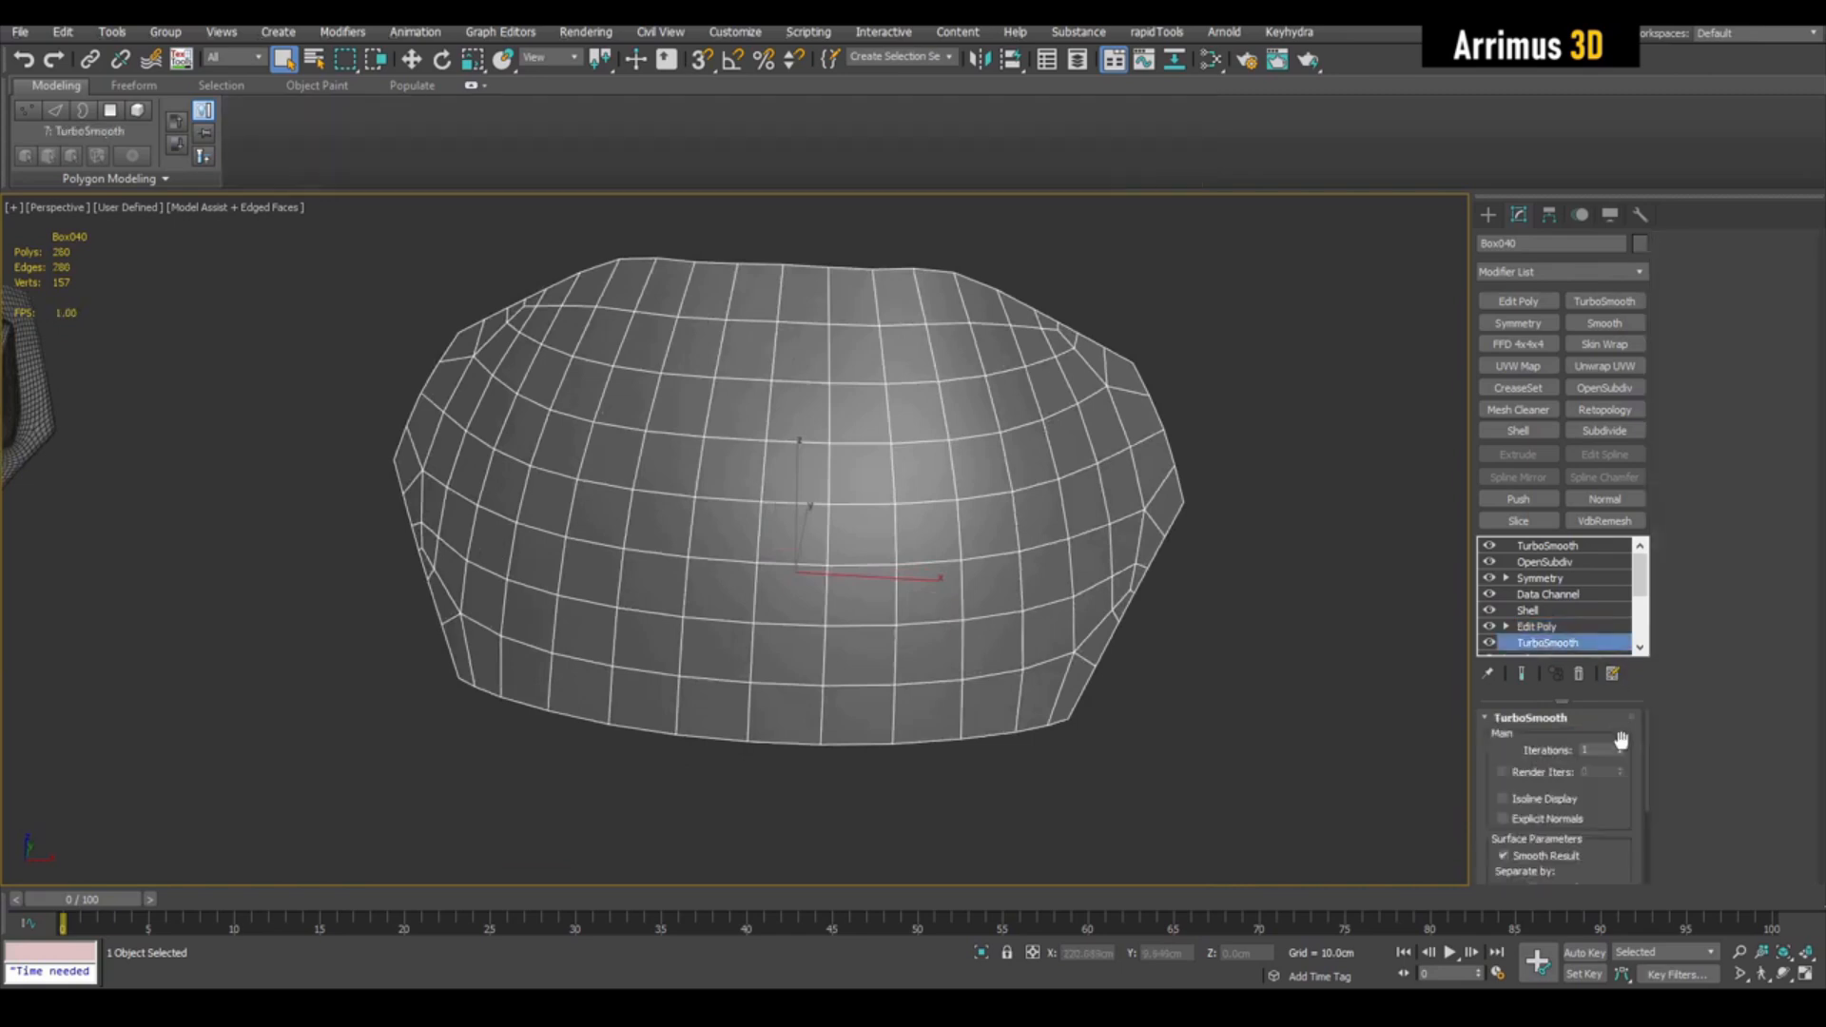
pyautogui.click(1623, 754)
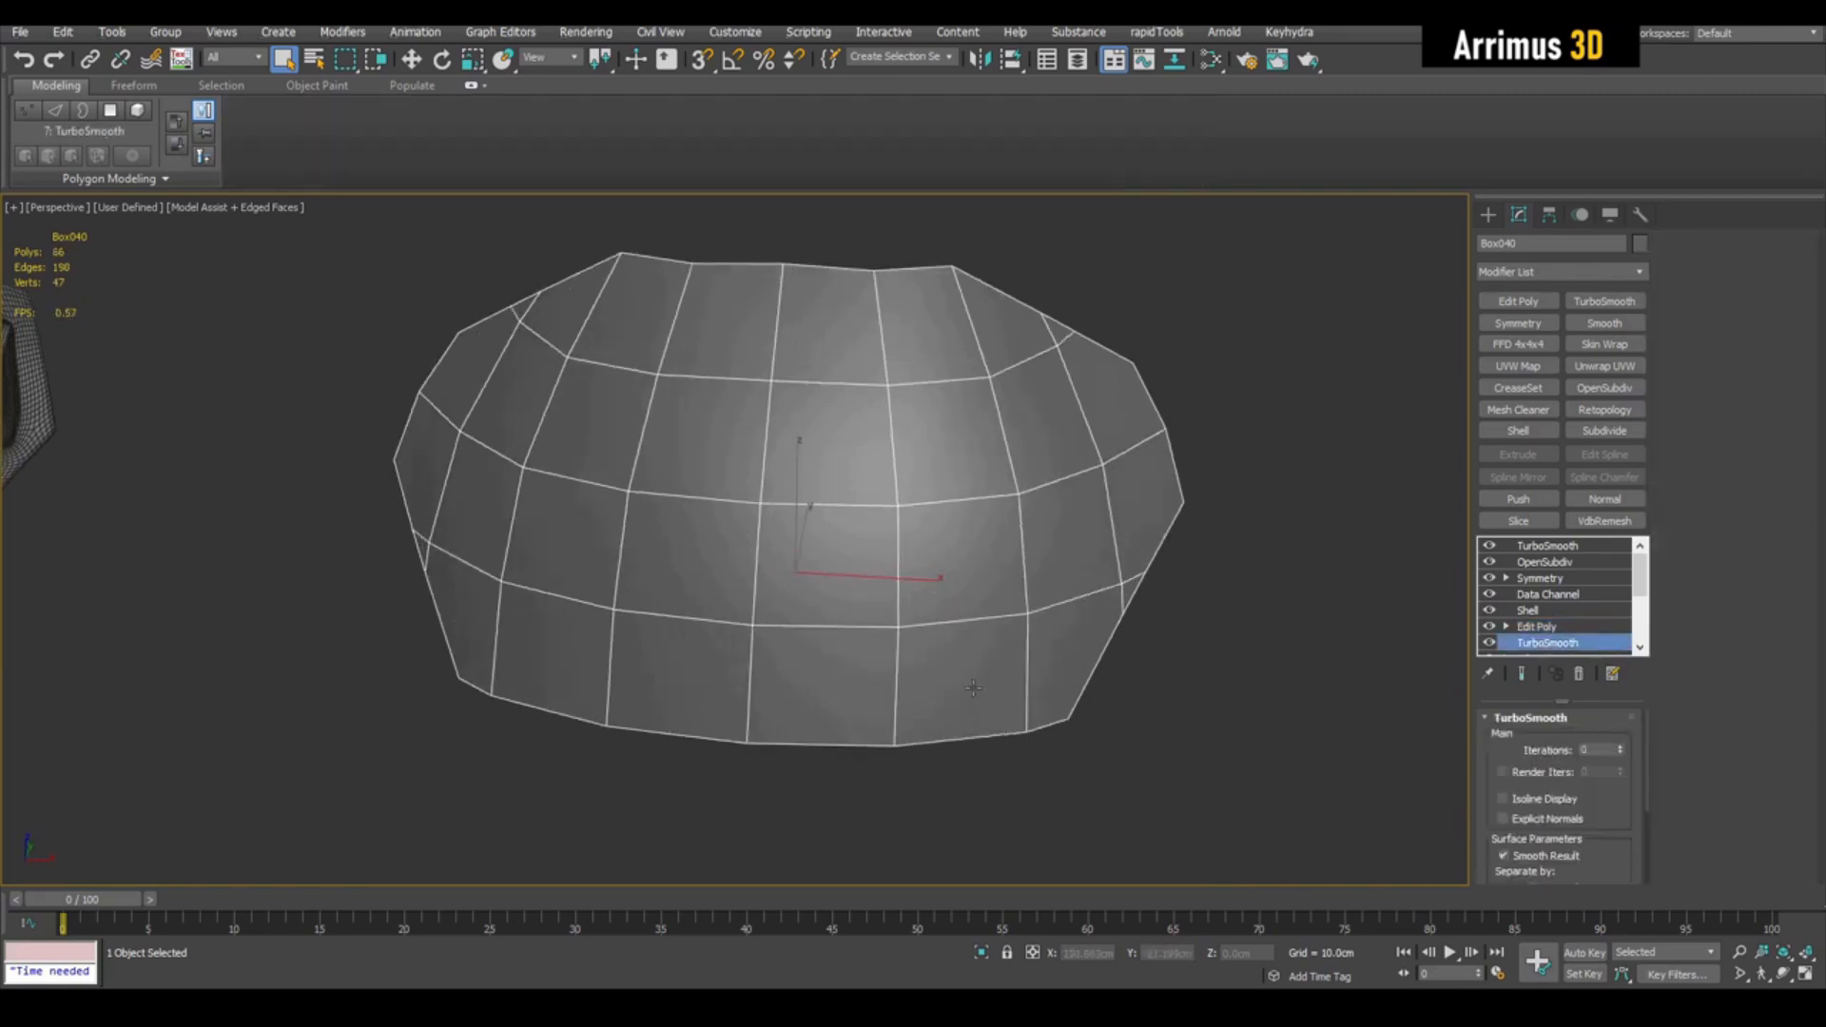
pyautogui.click(1622, 749)
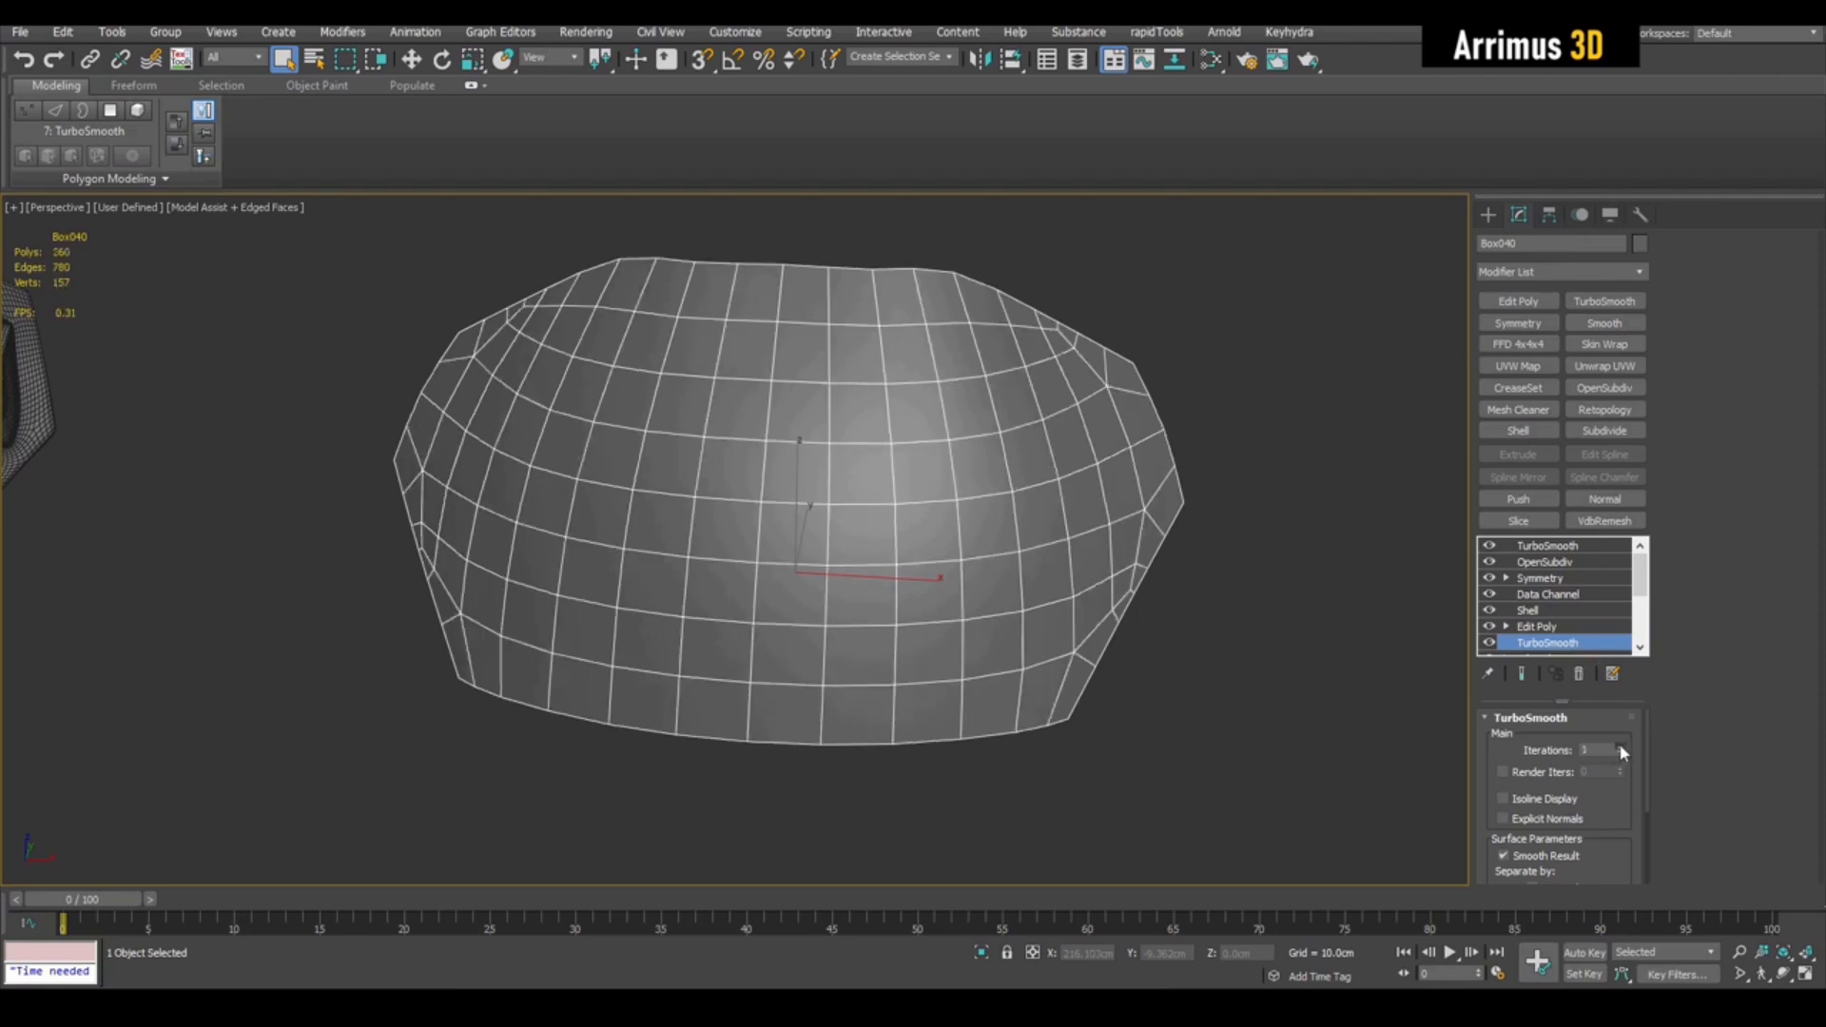
pyautogui.click(1622, 749)
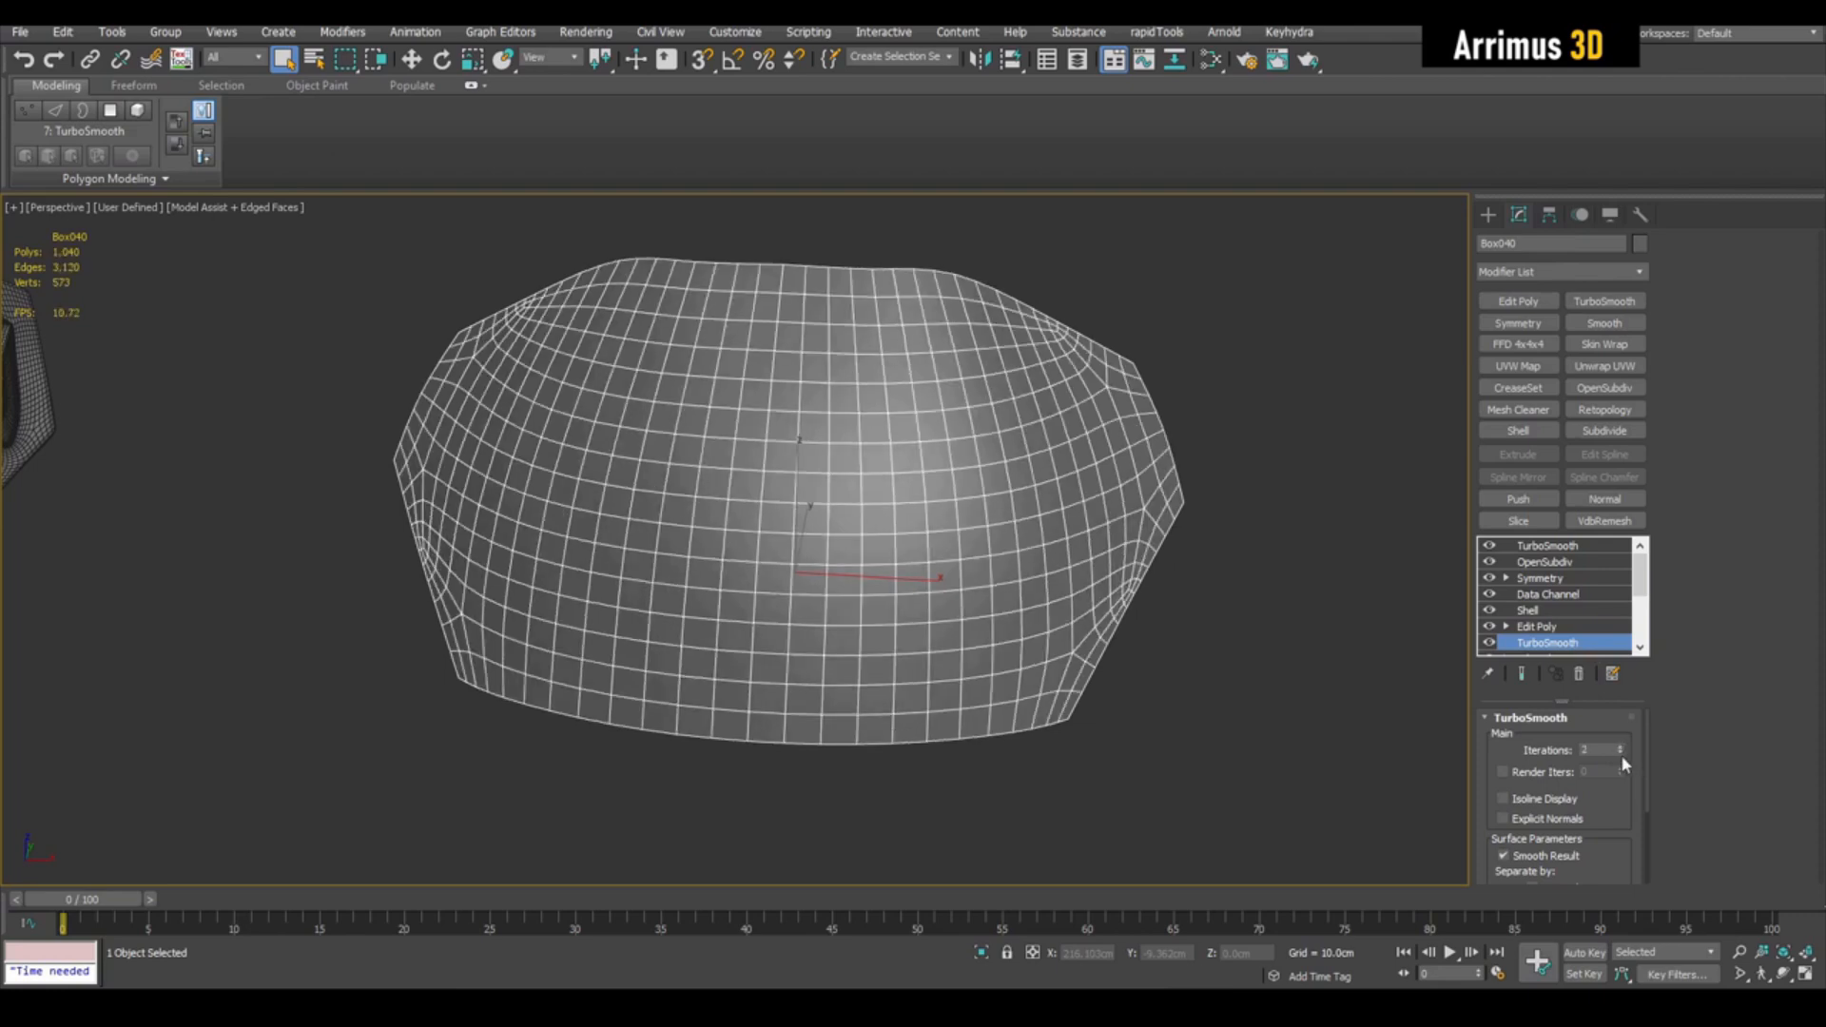
pyautogui.click(1622, 755)
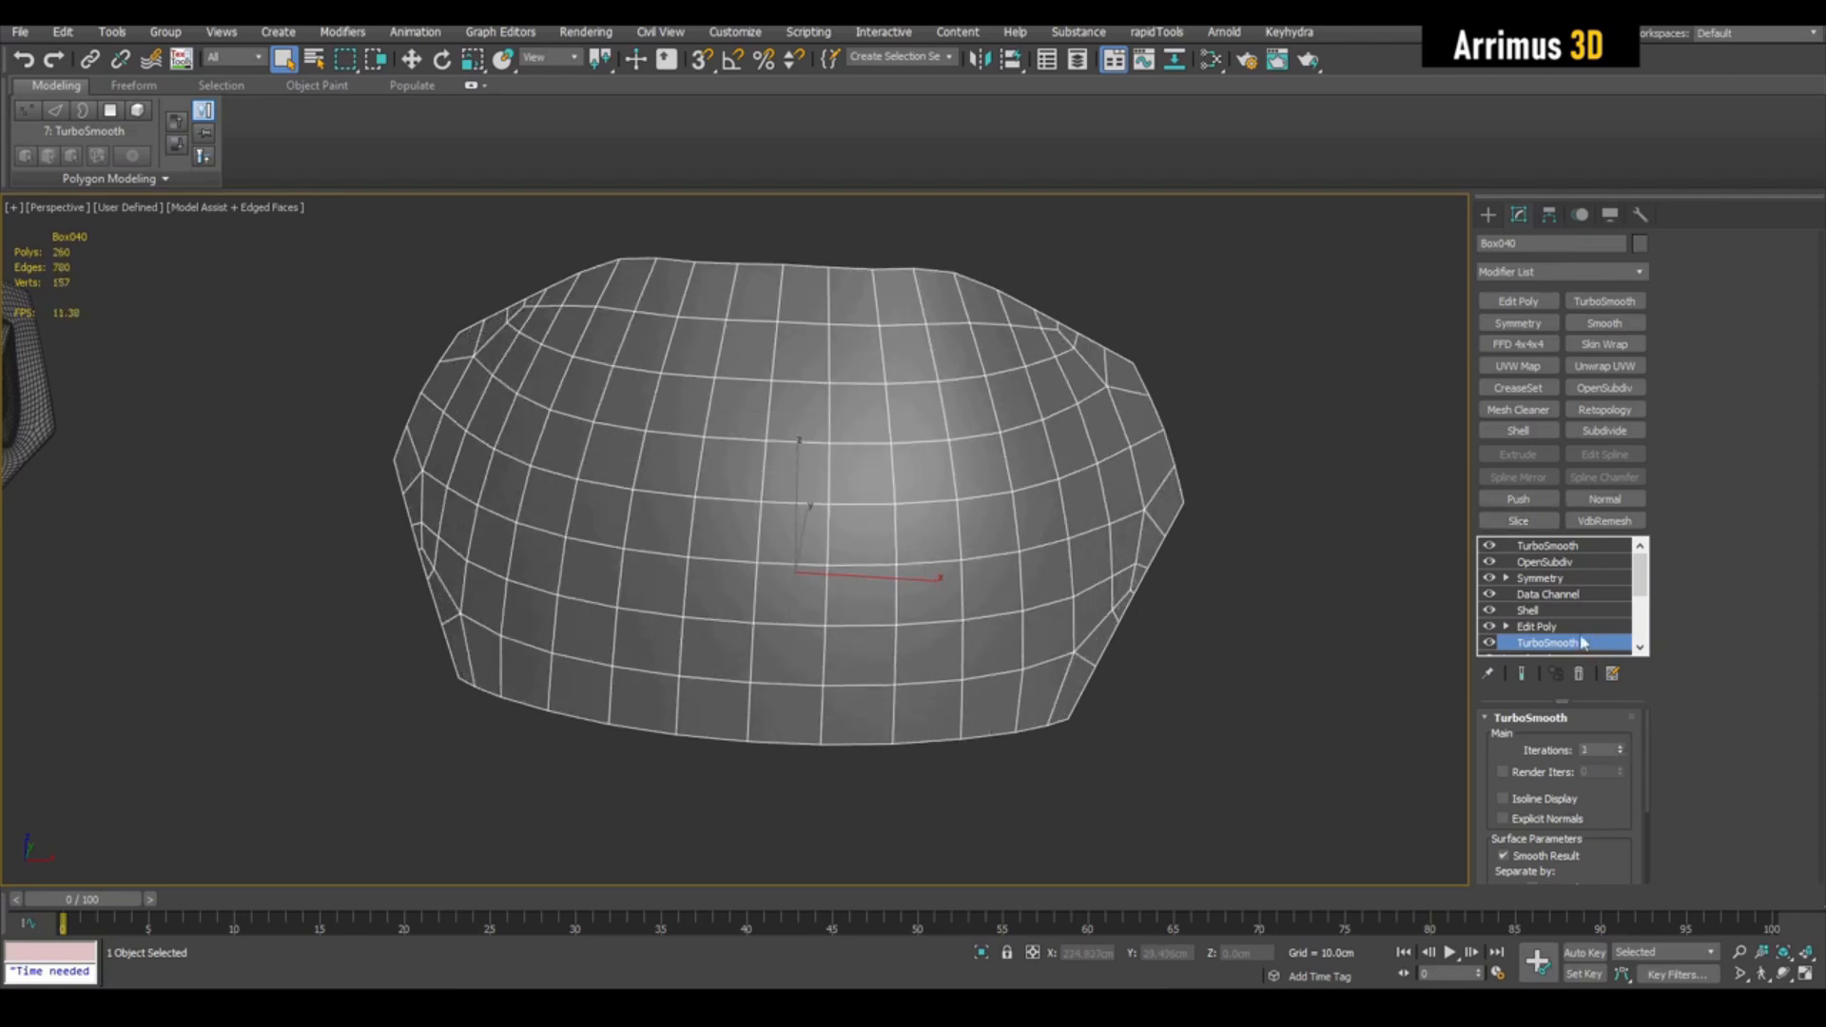
# Step: Examine the chest plate's vertices and side edges at the Edit Poly level below the Shell
pyautogui.click(1546, 628)
pyautogui.scroll(-3, 1040, 517)
pyautogui.scroll(4, 1027, 522)
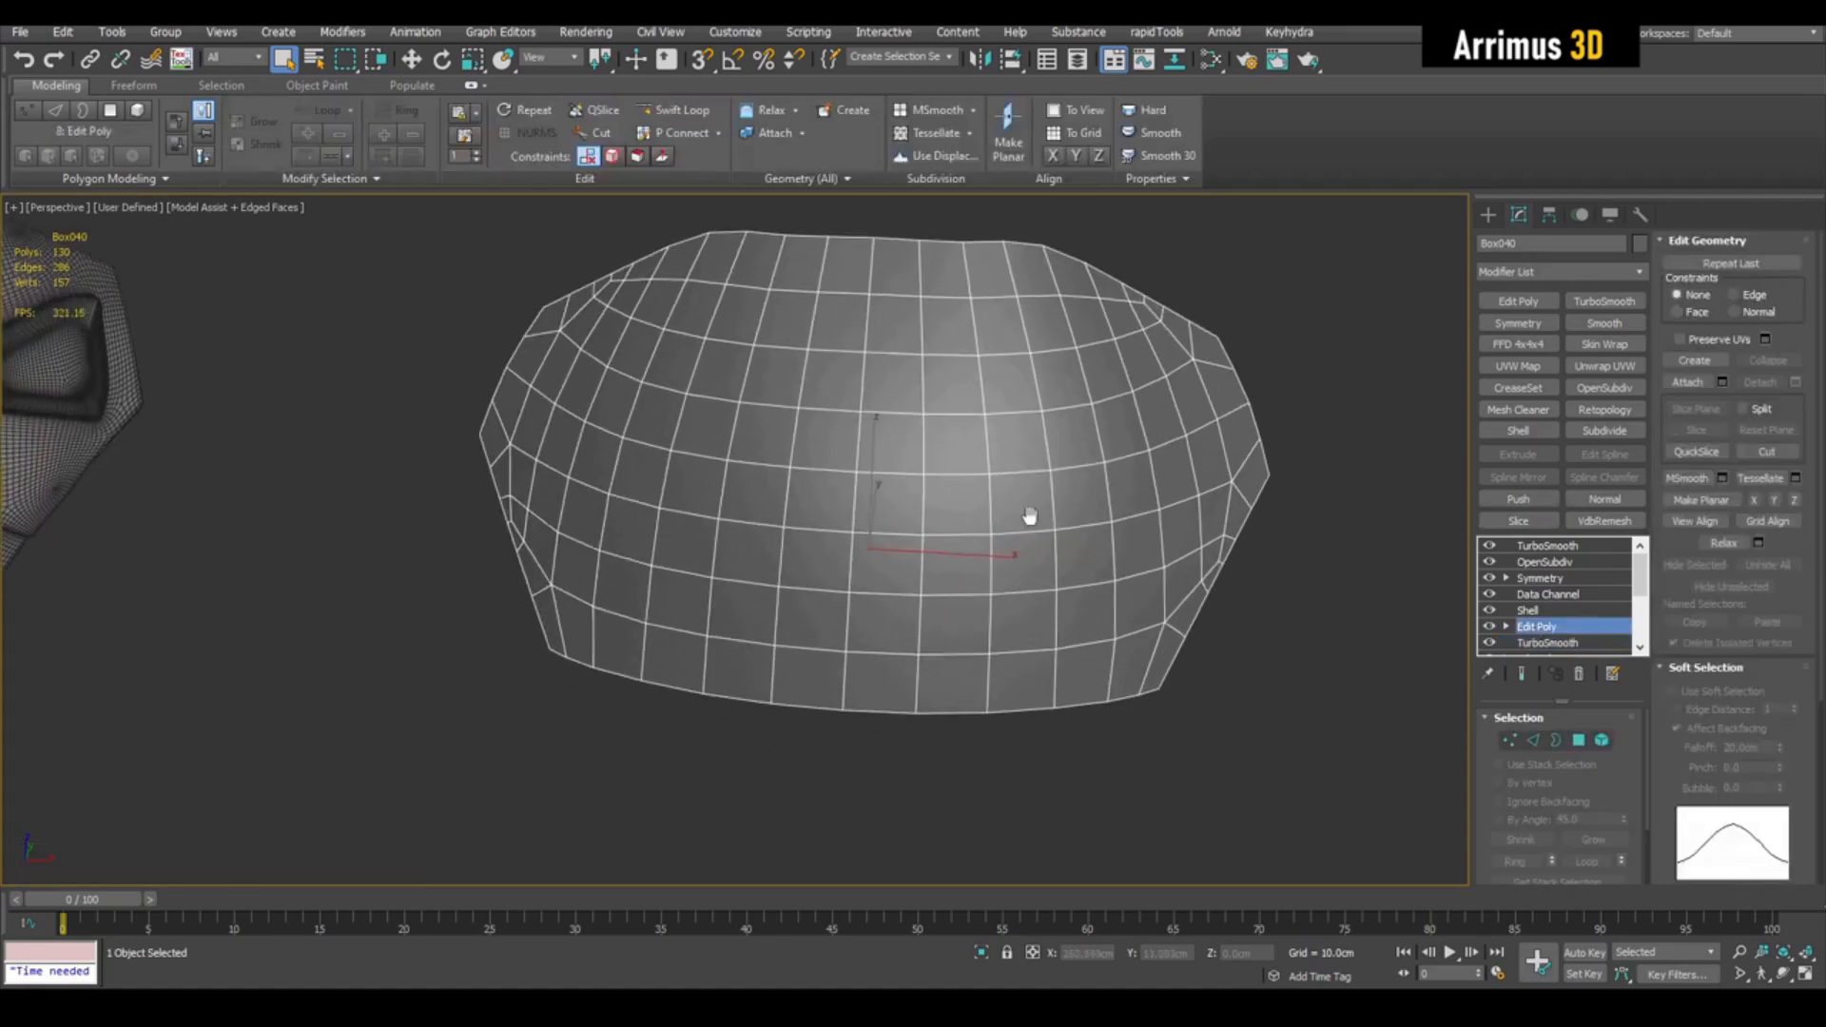
pyautogui.press('1')
pyautogui.scroll(4, 1056, 594)
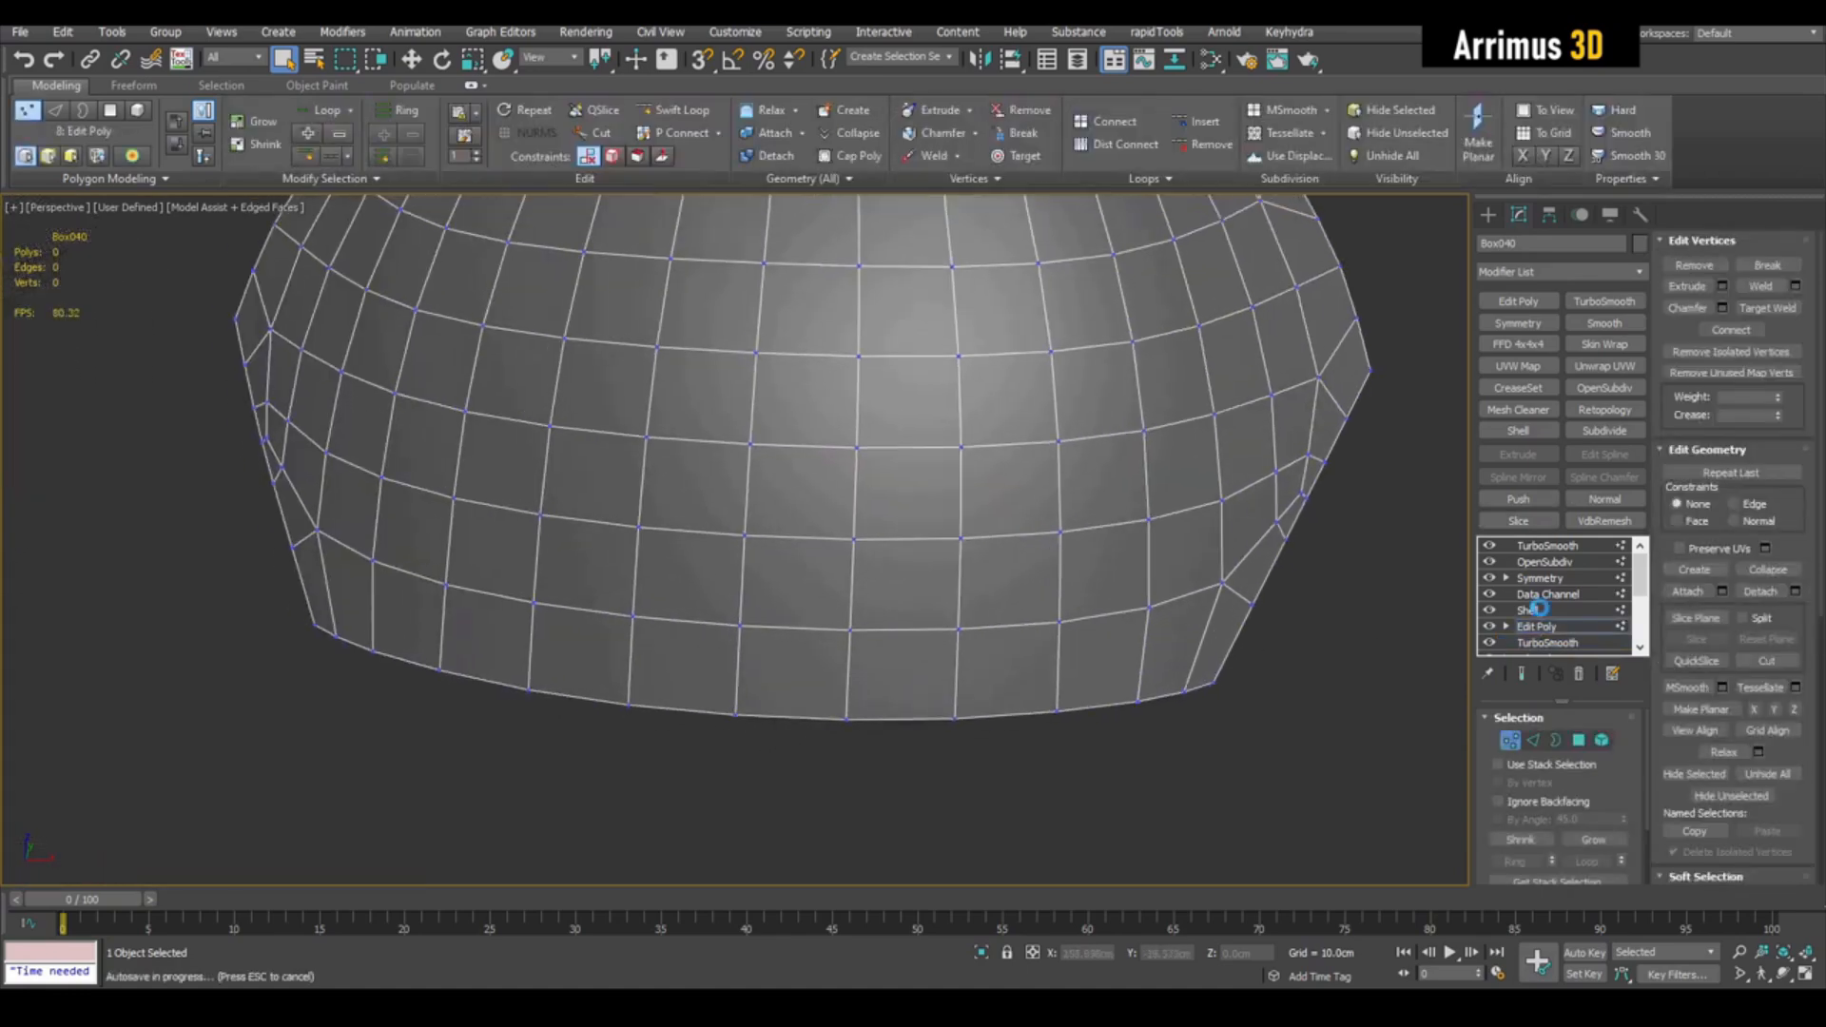
pyautogui.moveTo(1187, 603); pyautogui.dragTo(1065, 611, button='middle')
pyautogui.scroll(-4, 1066, 610)
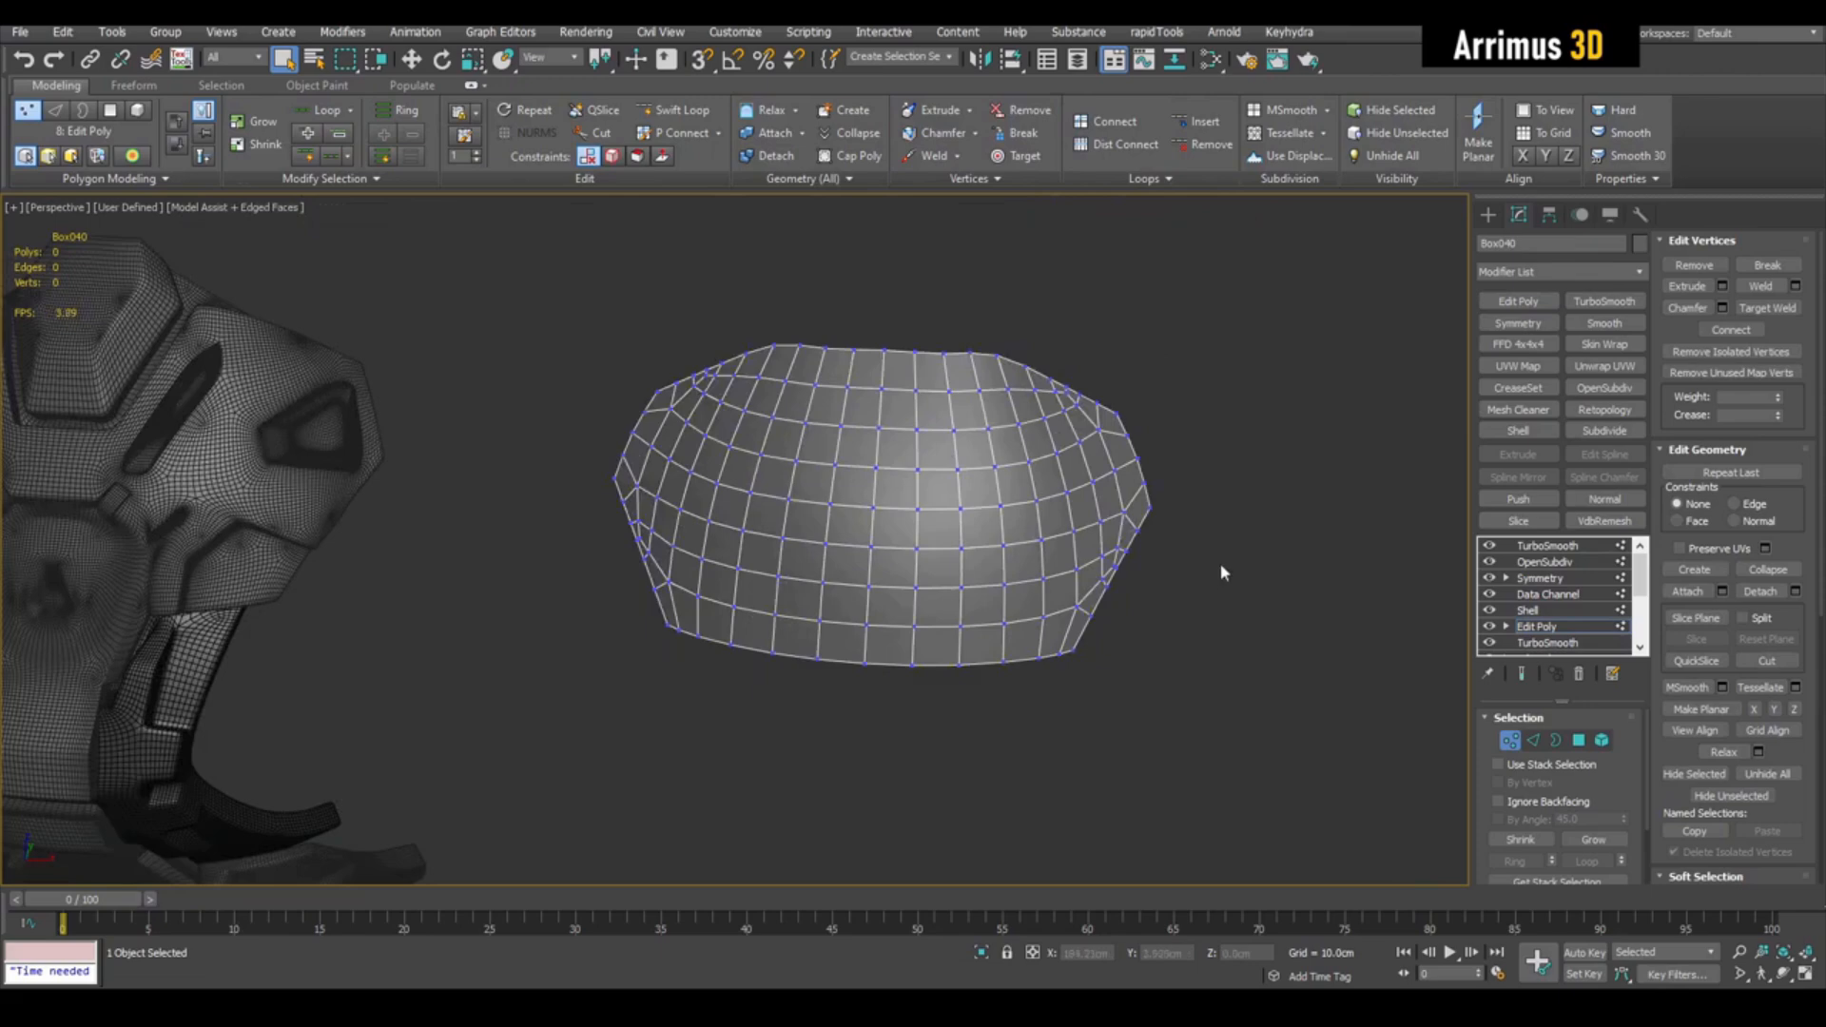
pyautogui.press('1')
# Step: Add a Data Channel modifier between the Edit Poly and the Shell, and load the Auto Edge Crease Weights preset
pyautogui.click(1640, 273)
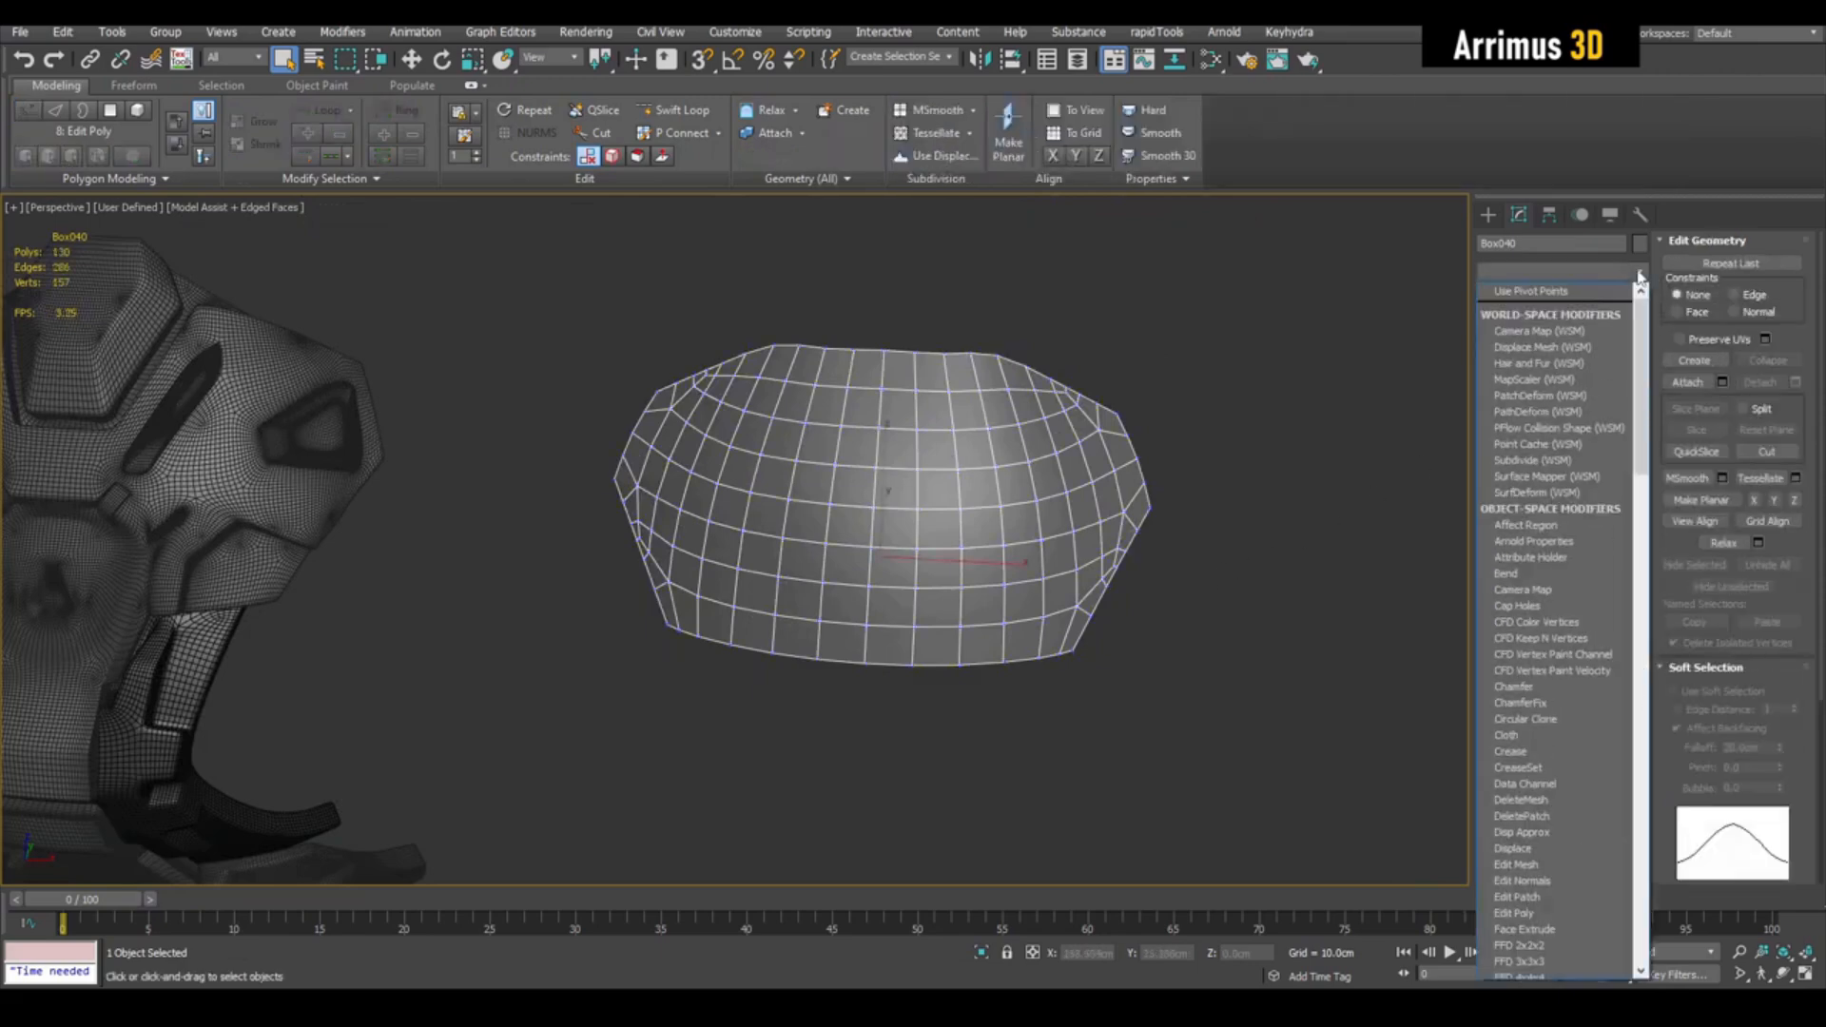
pyautogui.click(1526, 784)
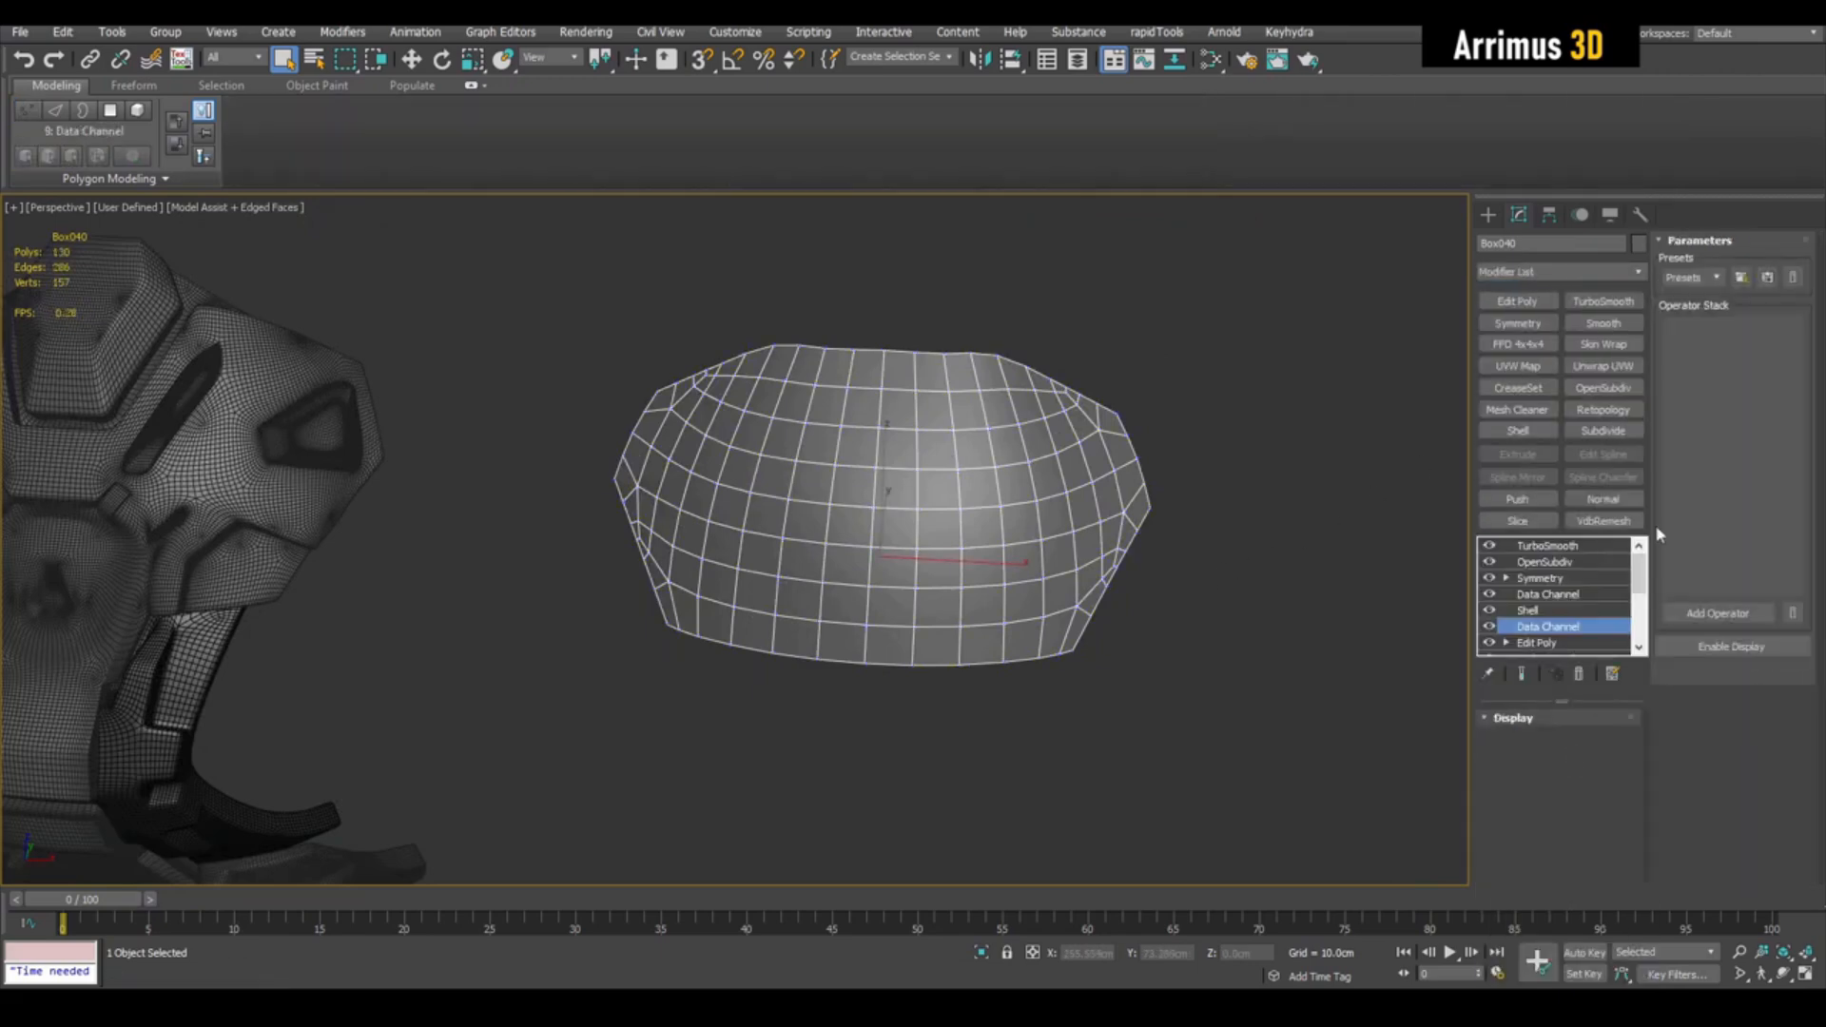
pyautogui.click(1716, 278)
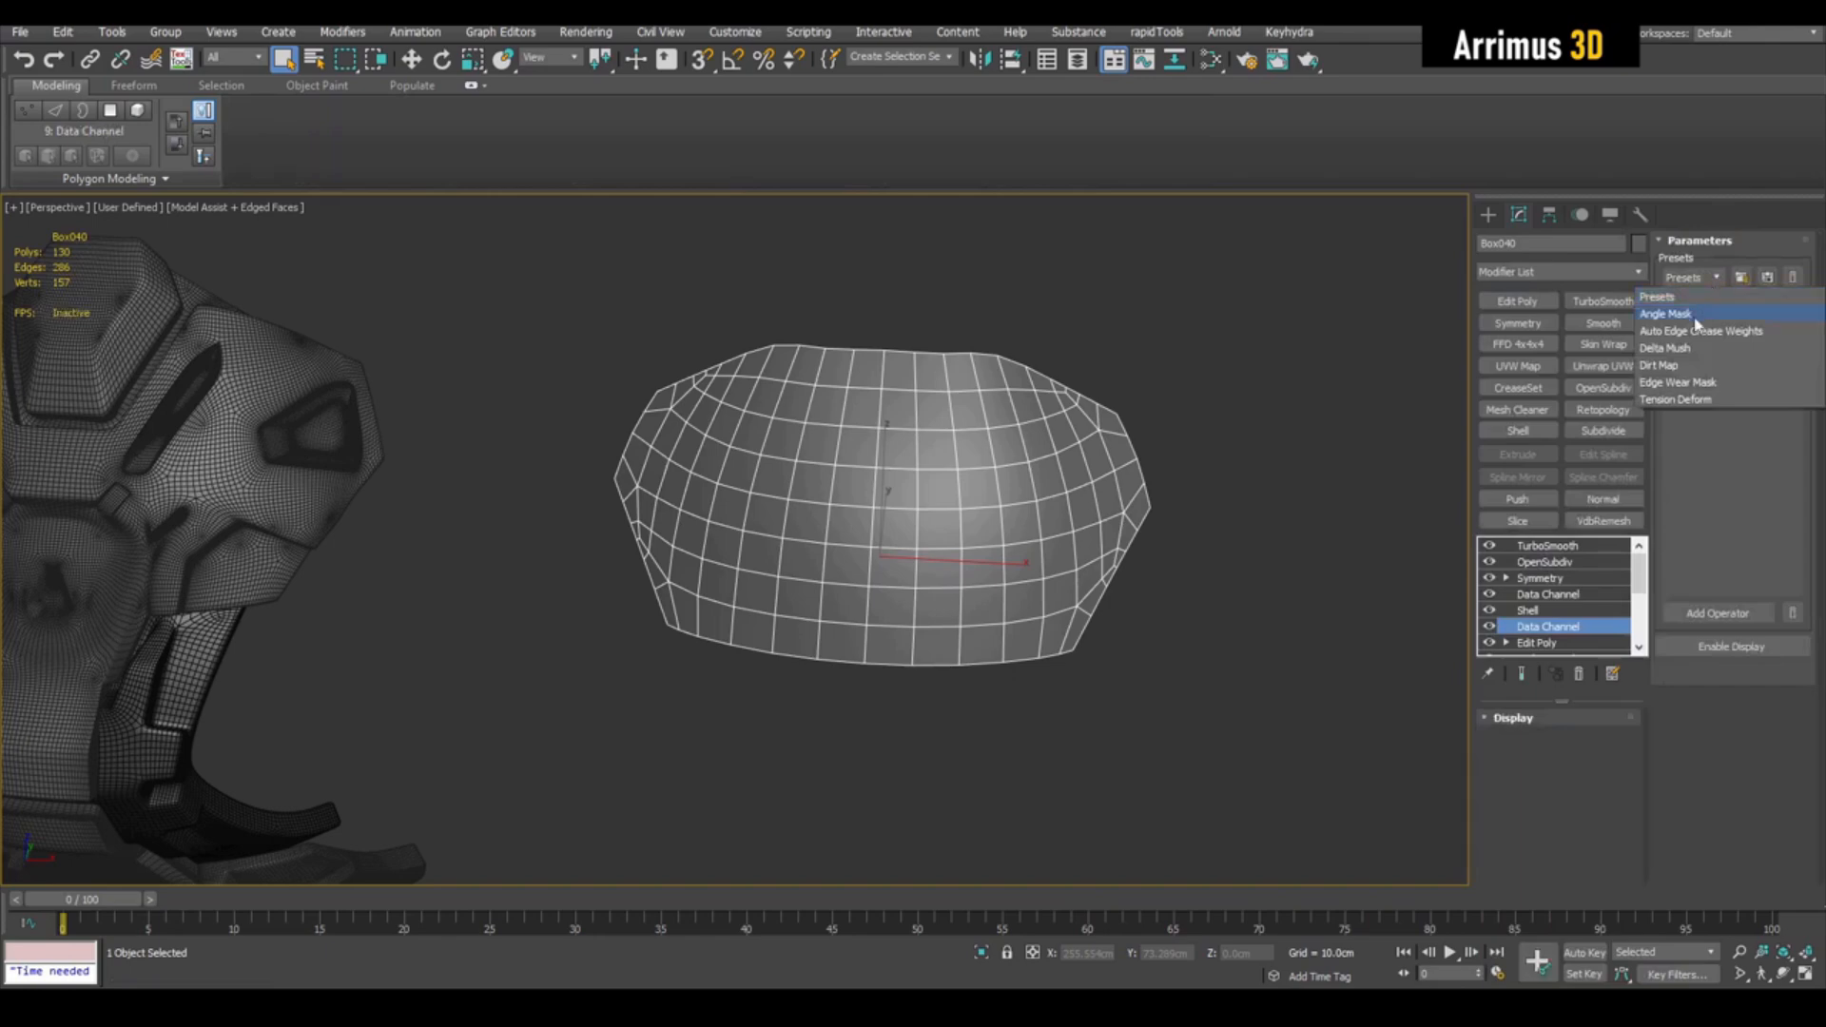
pyautogui.click(1675, 333)
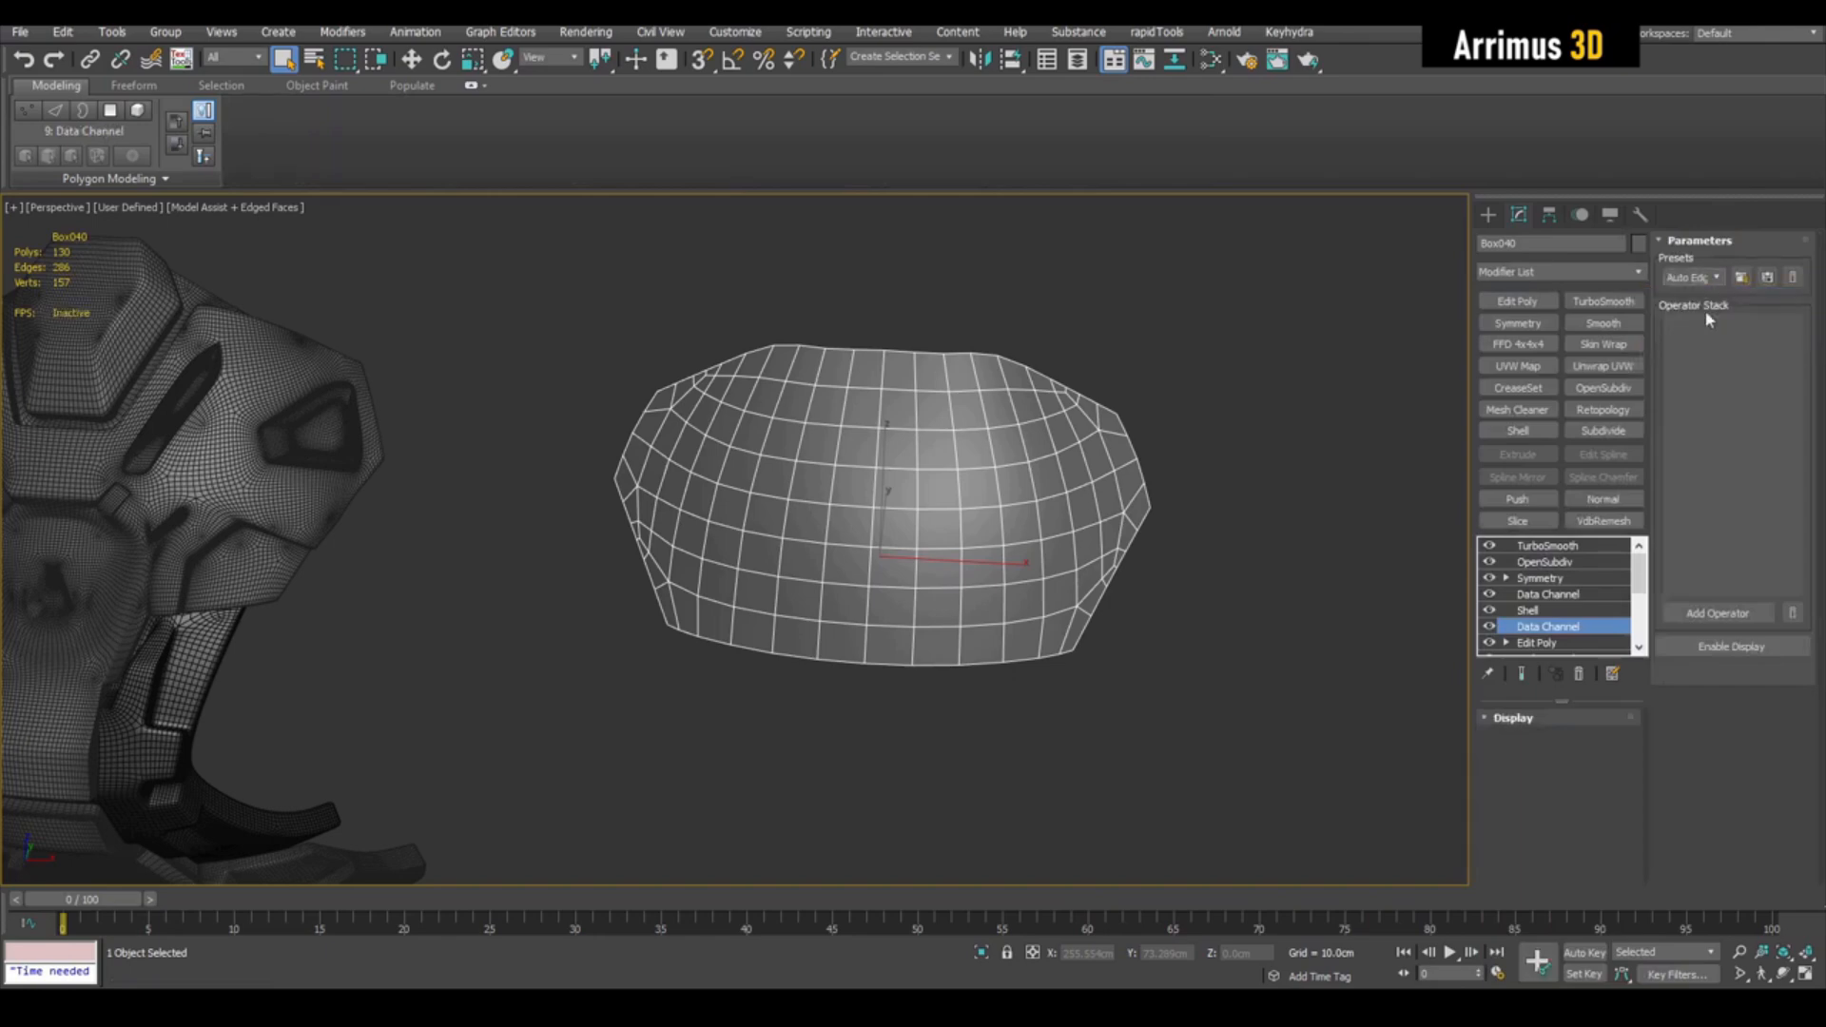
pyautogui.click(1744, 279)
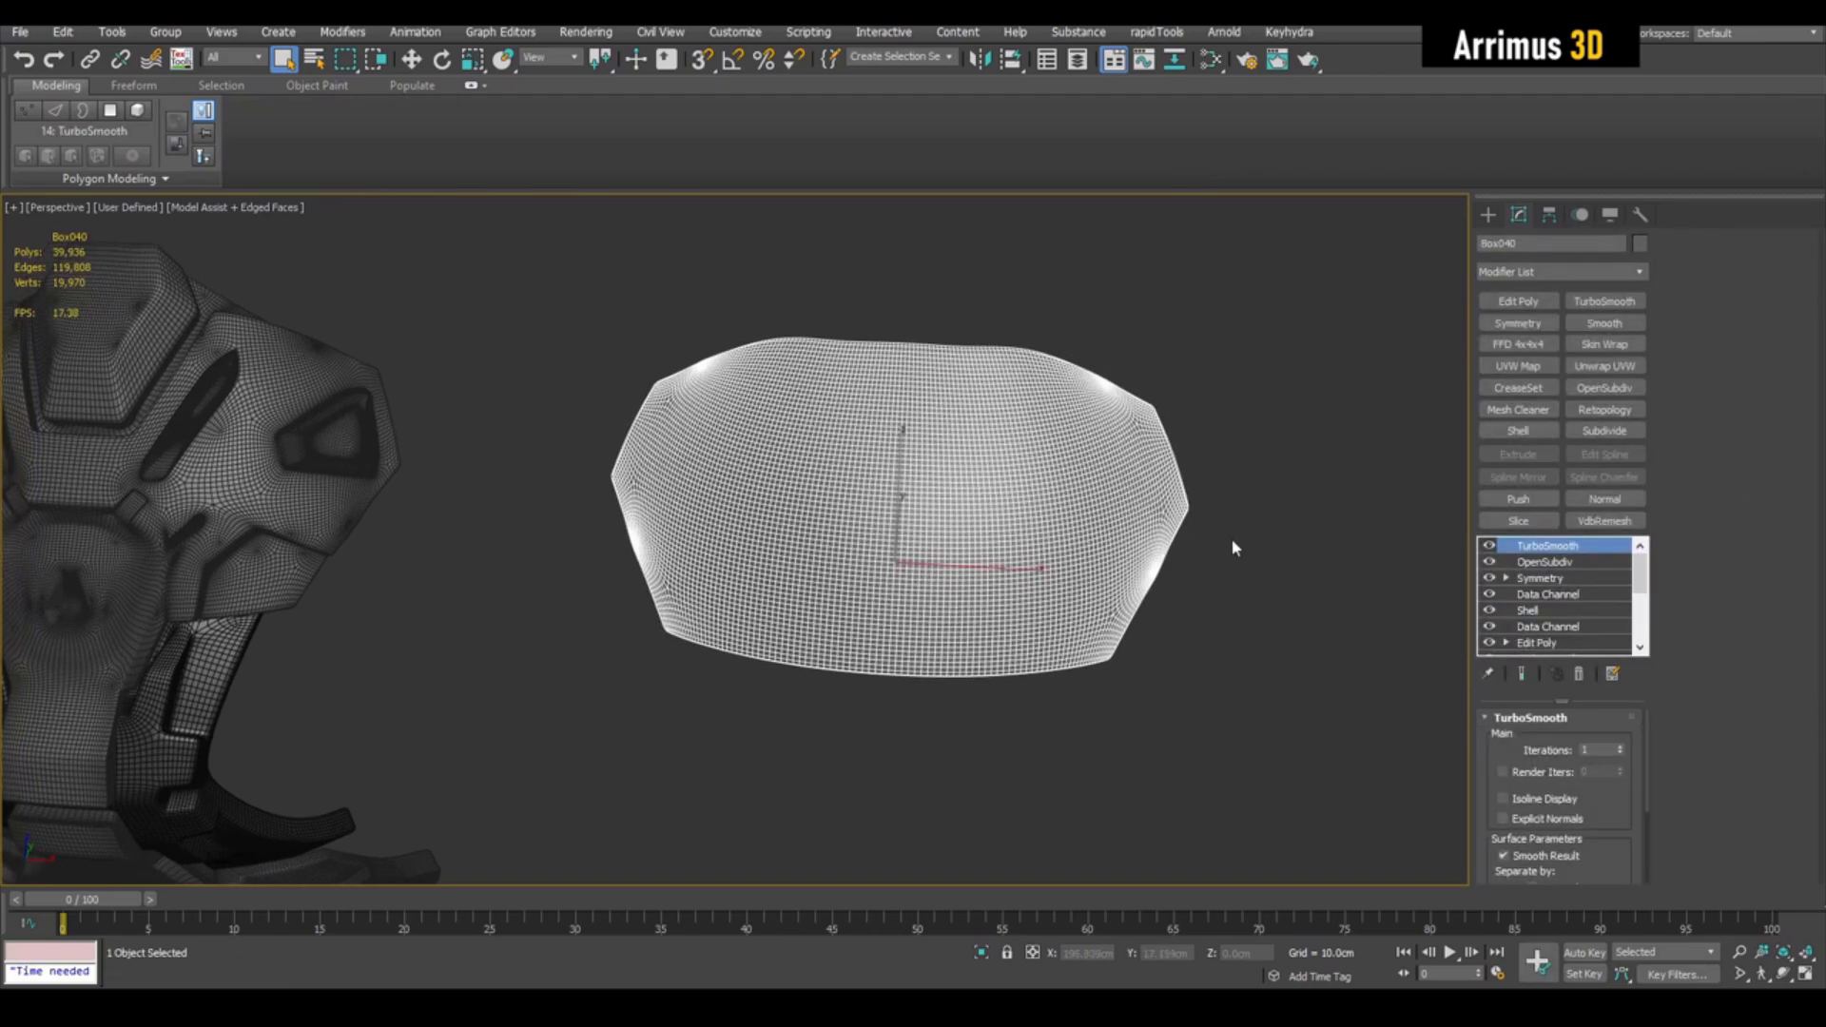
# Step: Inspect the lower Data Channel's colour display on the plate's edges and turn the display off
pyautogui.scroll(3, 1233, 543)
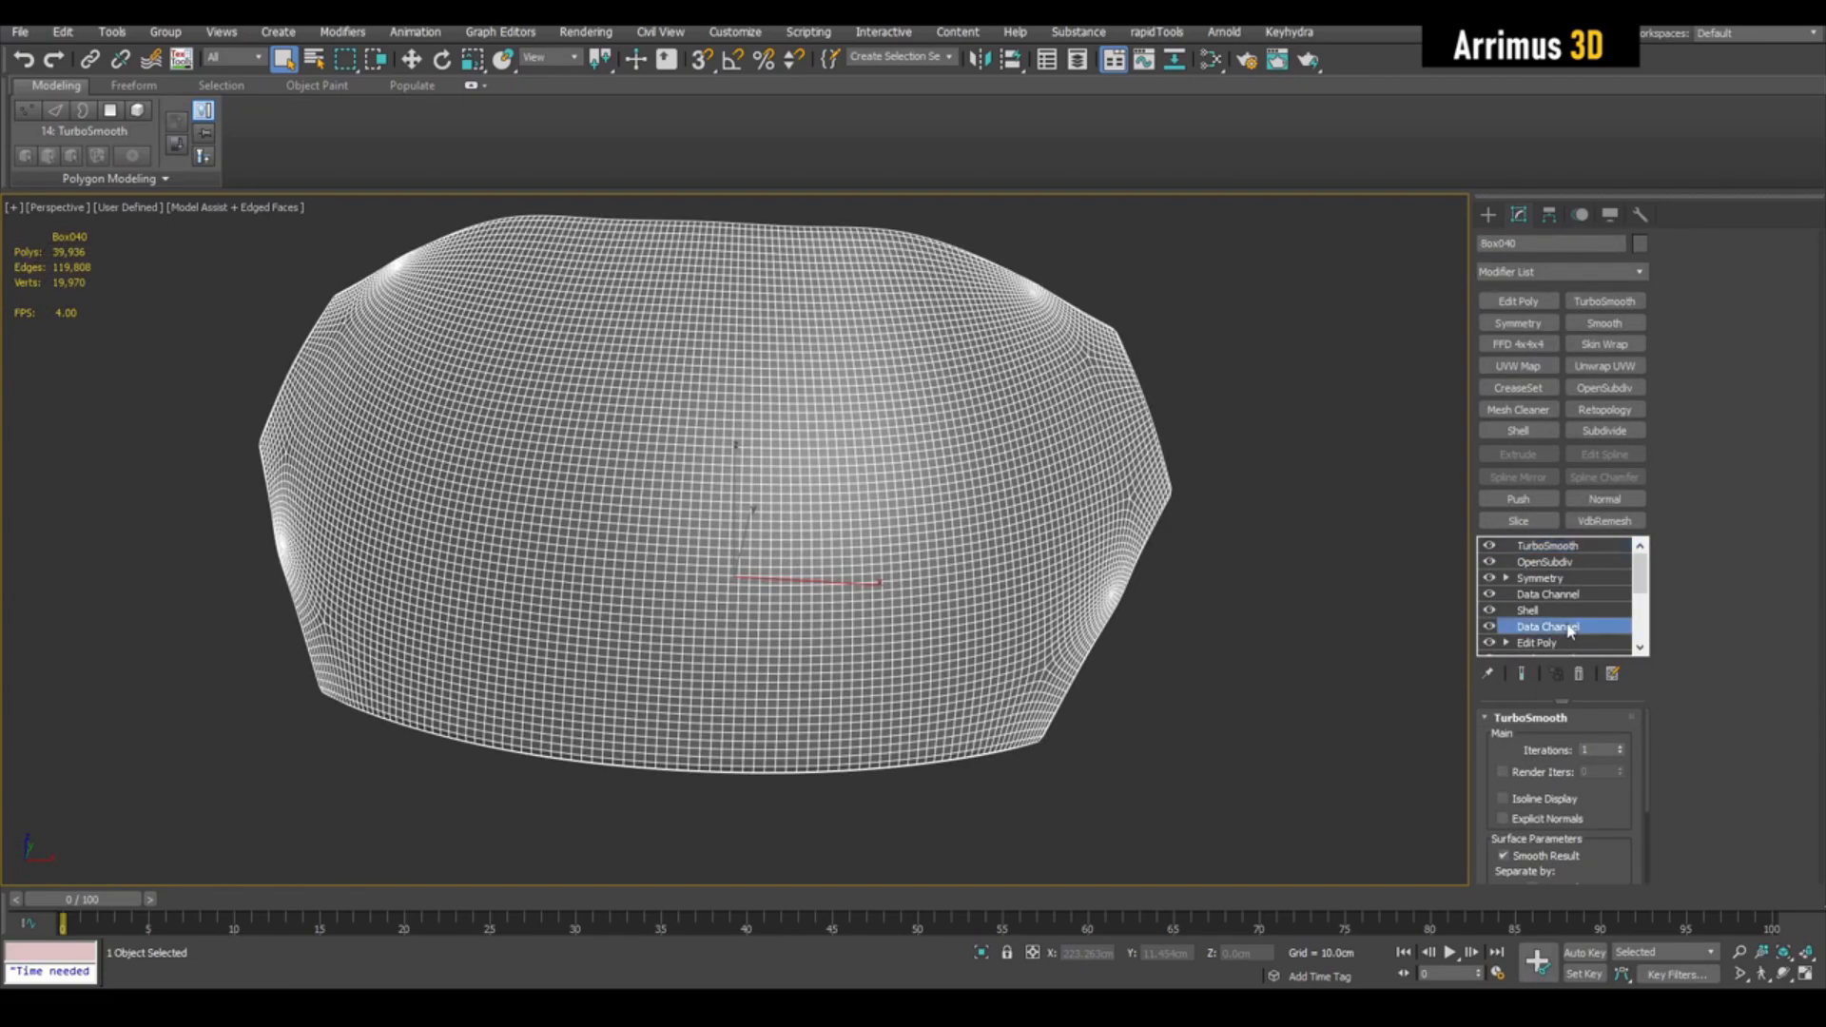
pyautogui.click(1549, 627)
pyautogui.moveTo(1155, 452); pyautogui.dragTo(751, 404, button='middle')
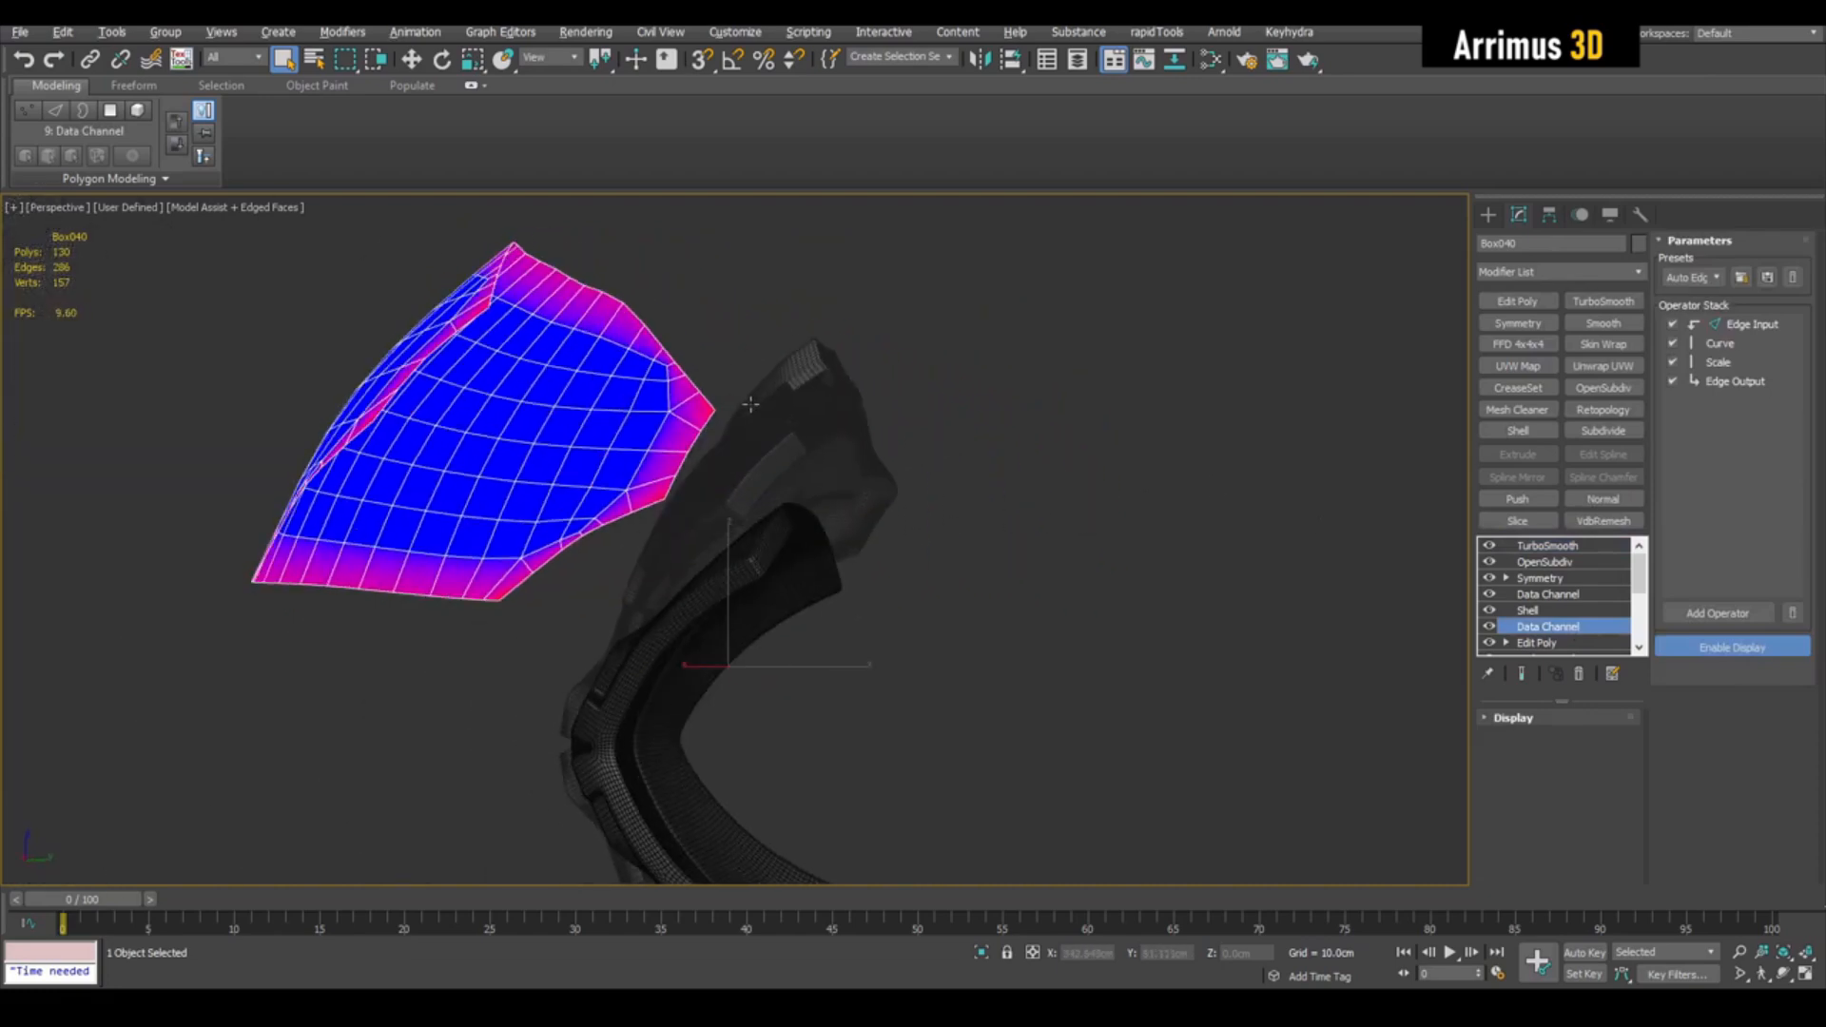
pyautogui.click(1705, 648)
# Step: Reshape the lower Data Channel's Curve by moving the middle point slightly earlier and lowering the end point to 0.633
pyautogui.click(1719, 343)
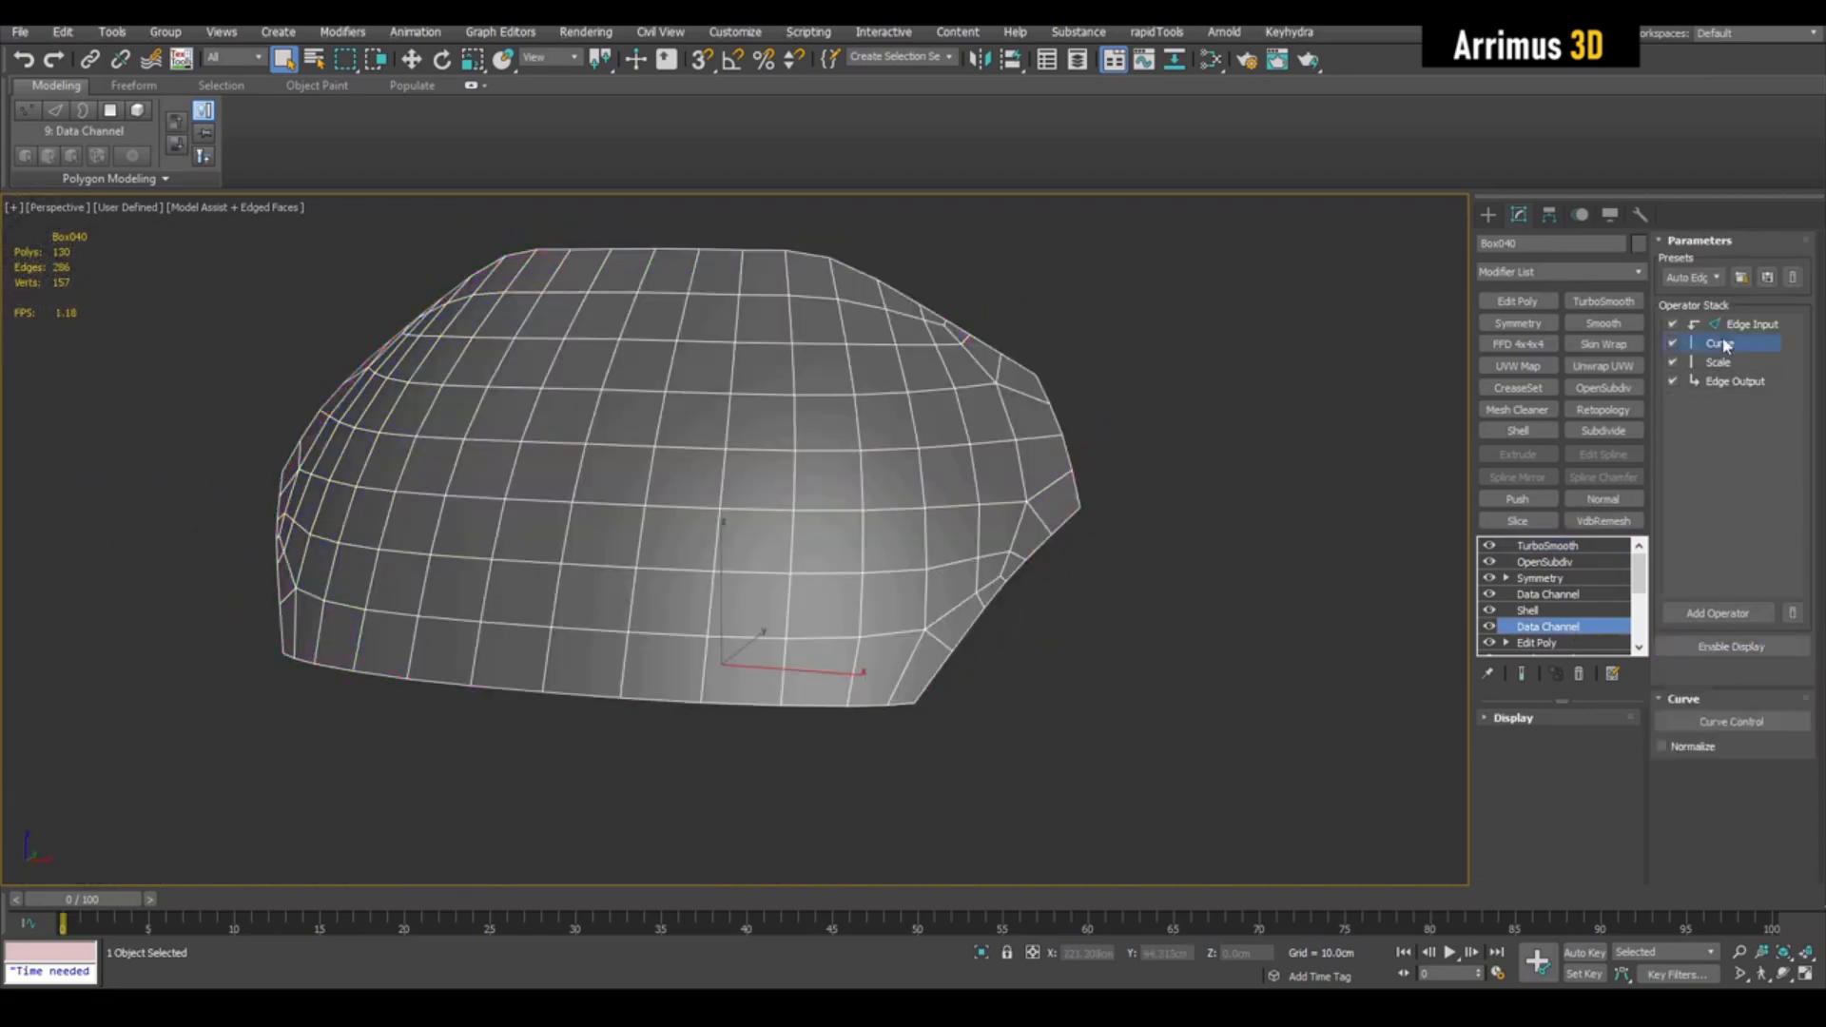
pyautogui.click(1737, 722)
pyautogui.moveTo(1567, 741); pyautogui.dragTo(1080, 442)
pyautogui.moveTo(1234, 636)
pyautogui.mouseDown()
pyautogui.moveTo(1288, 631)
pyautogui.moveTo(1216, 627)
pyautogui.mouseUp()
pyautogui.moveTo(1511, 513); pyautogui.dragTo(1511, 552)
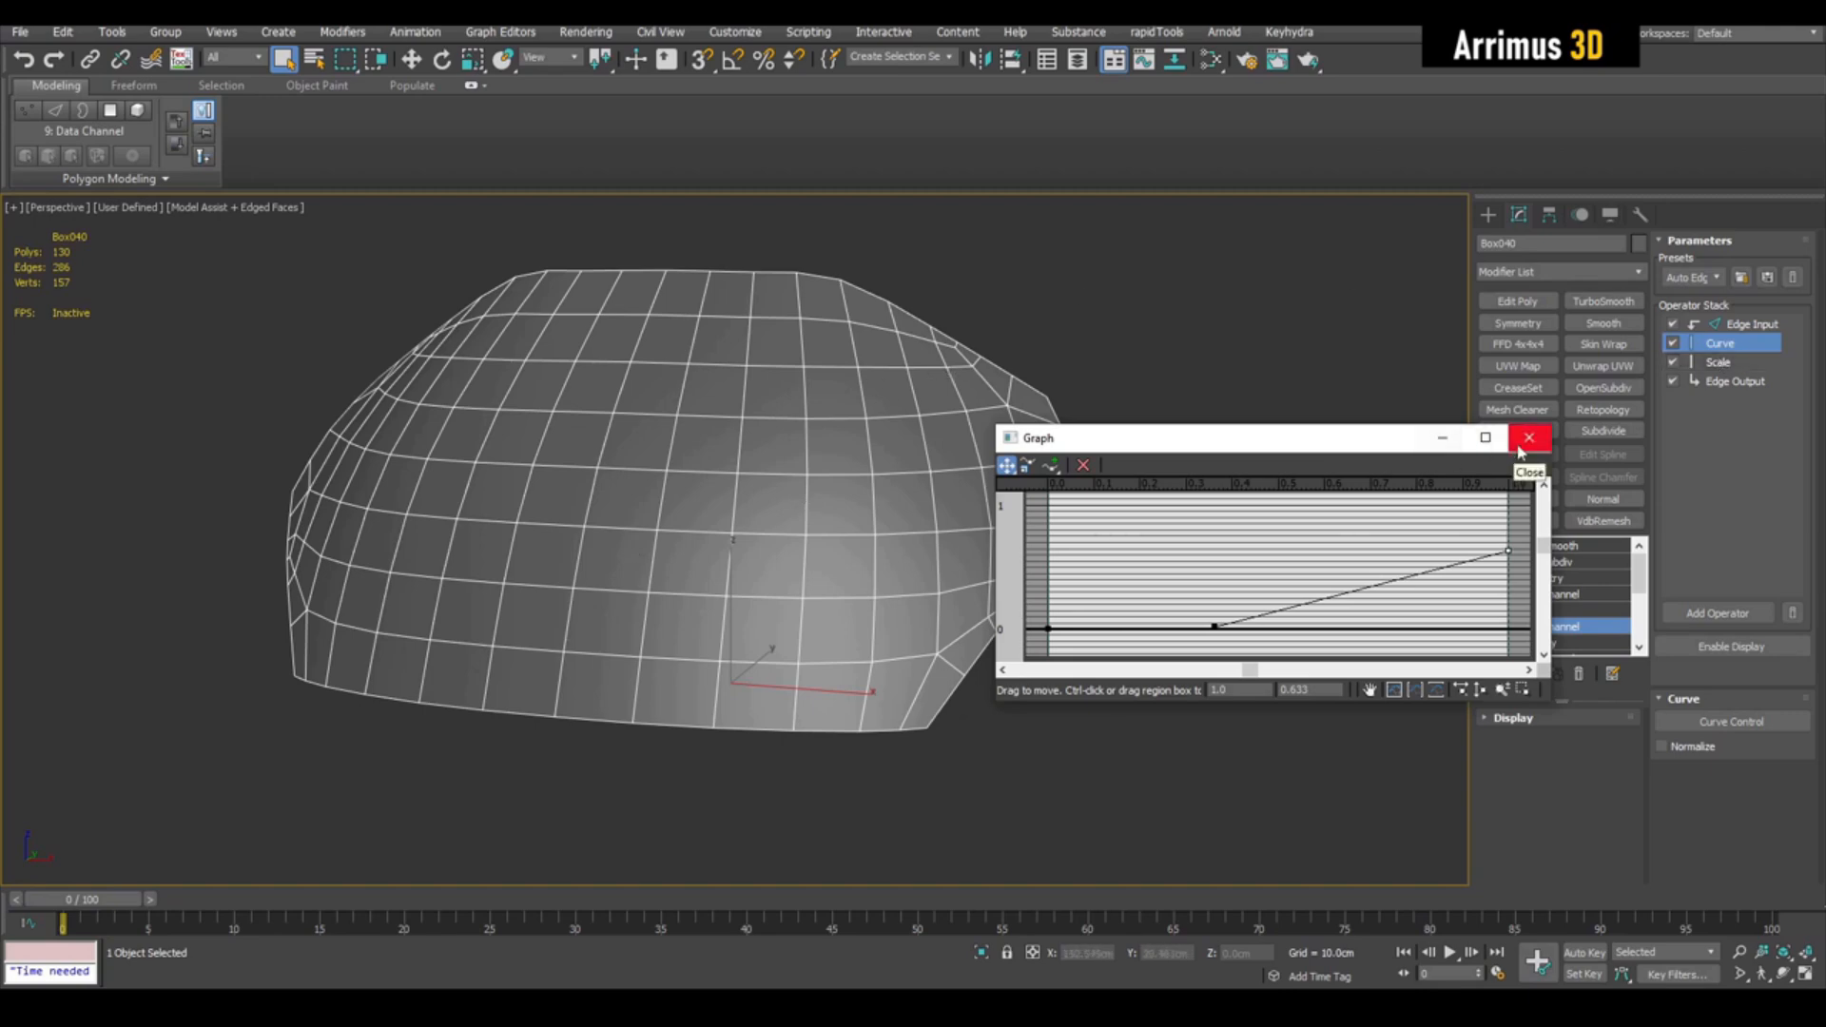
pyautogui.keyDown('alt'); pyautogui.moveTo(856, 346); pyautogui.dragTo(821, 391, button='middle'); pyautogui.keyUp('alt')
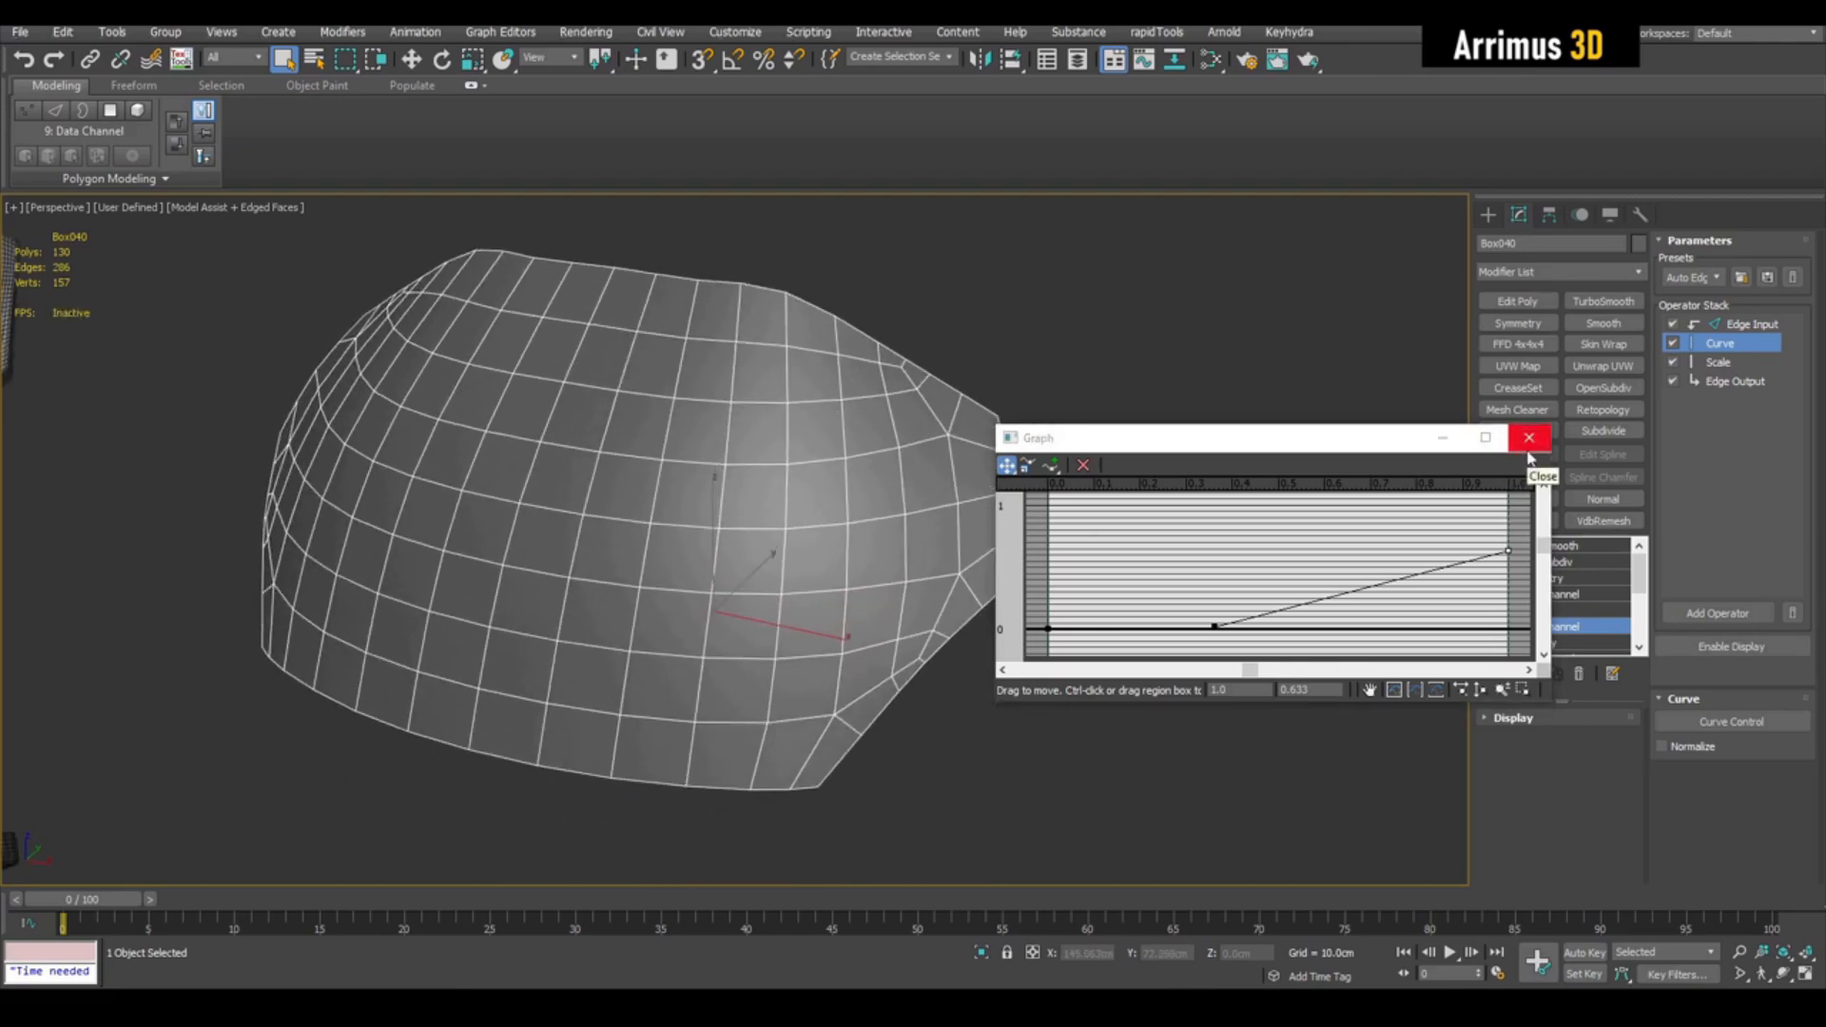
pyautogui.click(1529, 440)
pyautogui.keyDown('alt'); pyautogui.moveTo(1085, 535); pyautogui.dragTo(1077, 425, button='middle'); pyautogui.keyUp('alt')
pyautogui.keyDown('alt'); pyautogui.moveTo(1404, 430); pyautogui.dragTo(1623, 607, button='middle'); pyautogui.keyUp('alt')
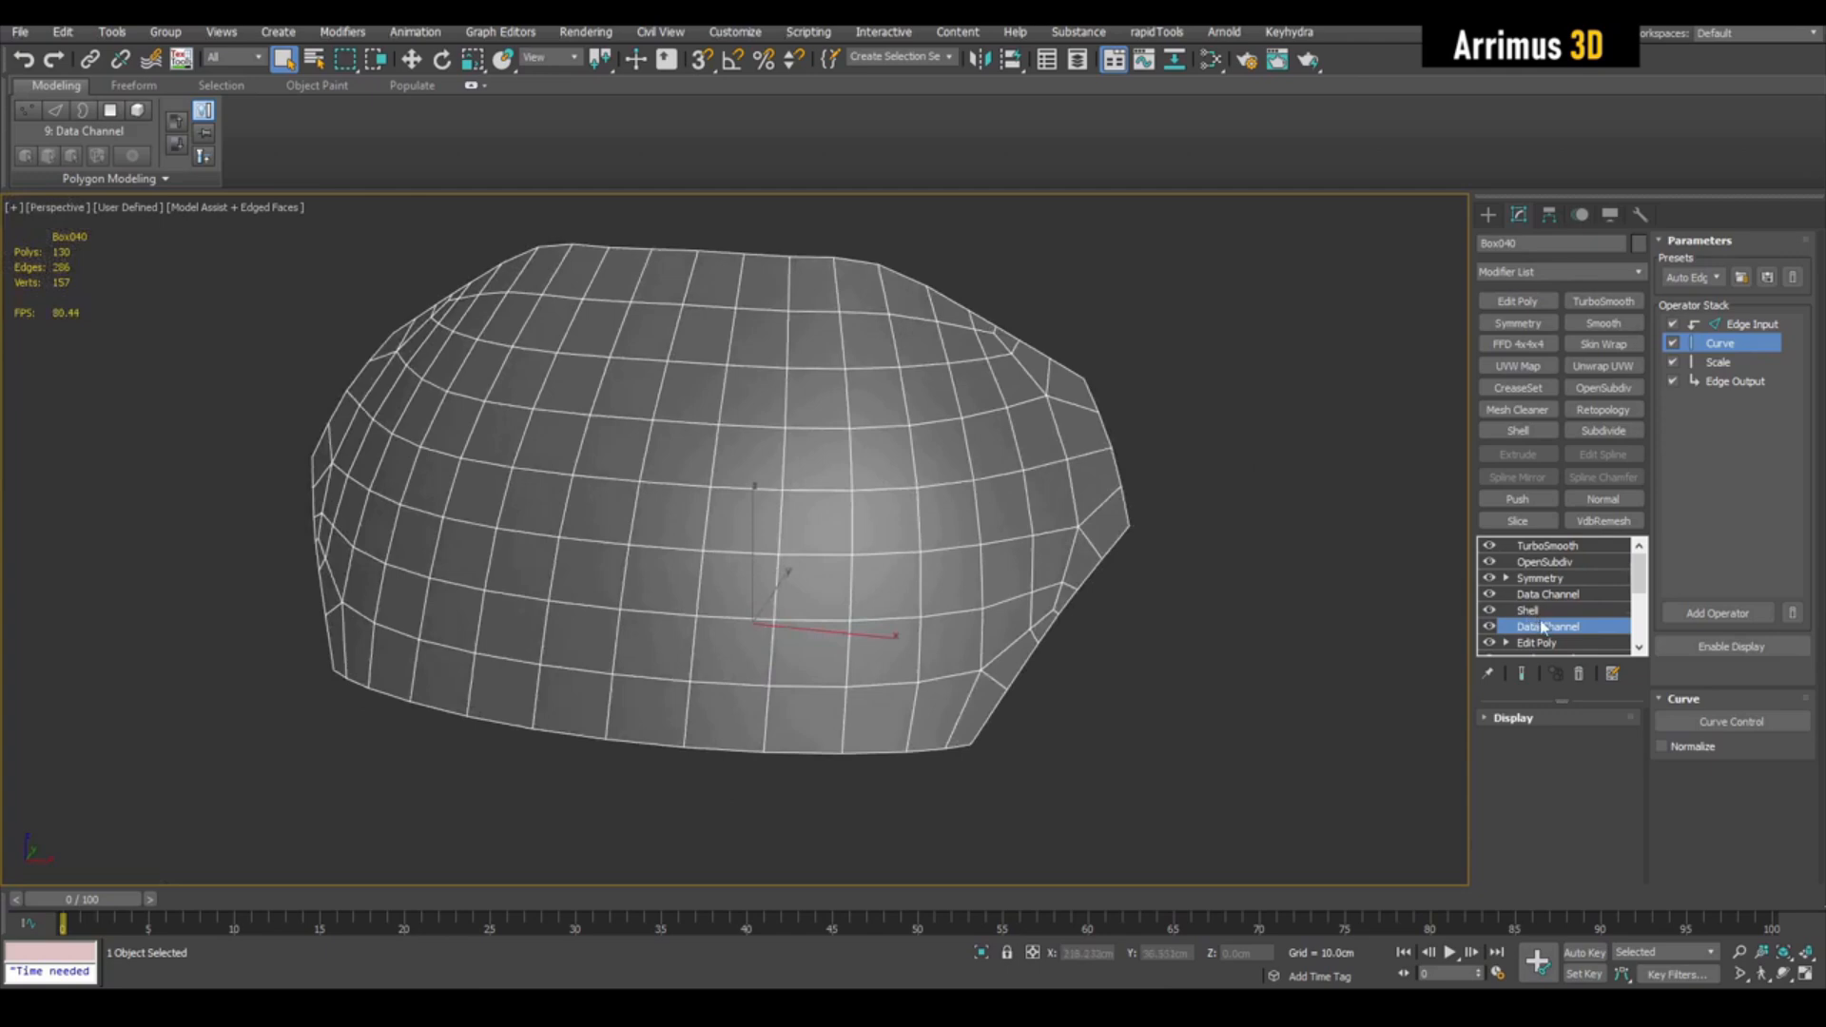
# Step: Set the lower Data Channel's Scale operator to 0.05, and delete that Data Channel modifier from below the Shell
pyautogui.click(1718, 361)
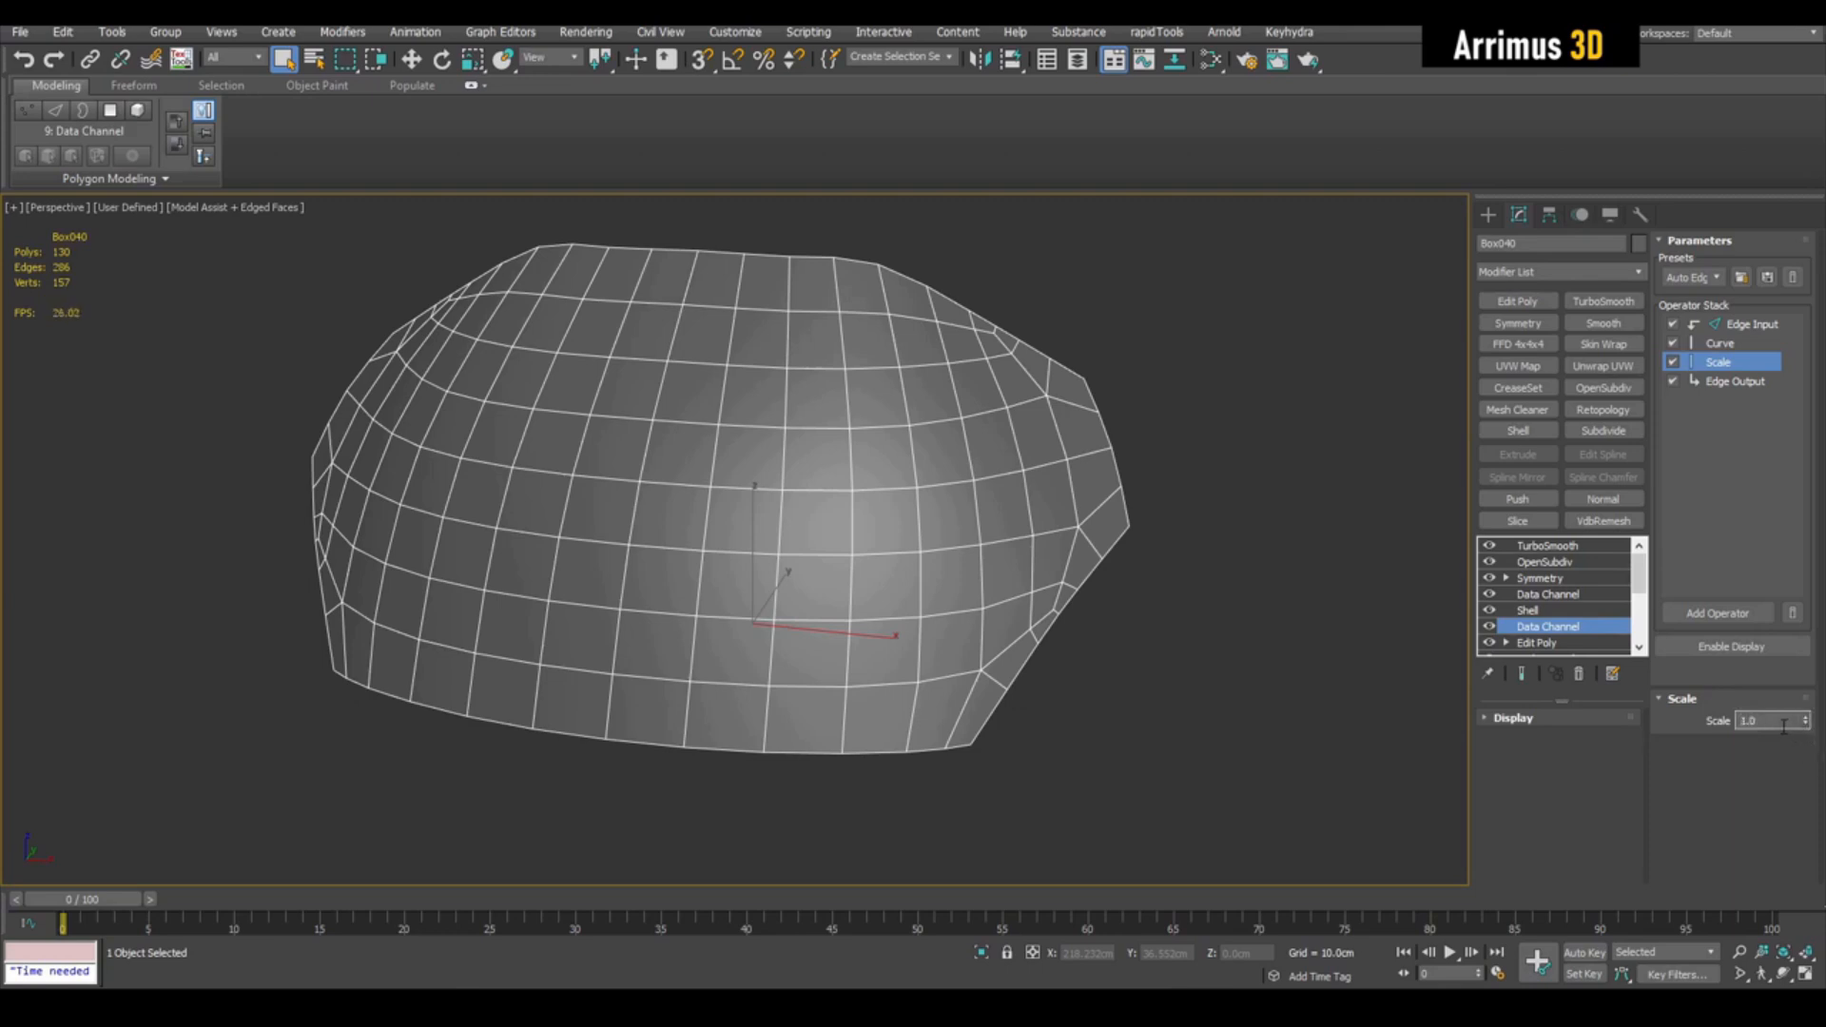
pyautogui.moveTo(1180, 605); pyautogui.dragTo(1229, 583, button='middle')
pyautogui.write('.05')
pyautogui.moveTo(1187, 474); pyautogui.dragTo(1133, 547, button='middle')
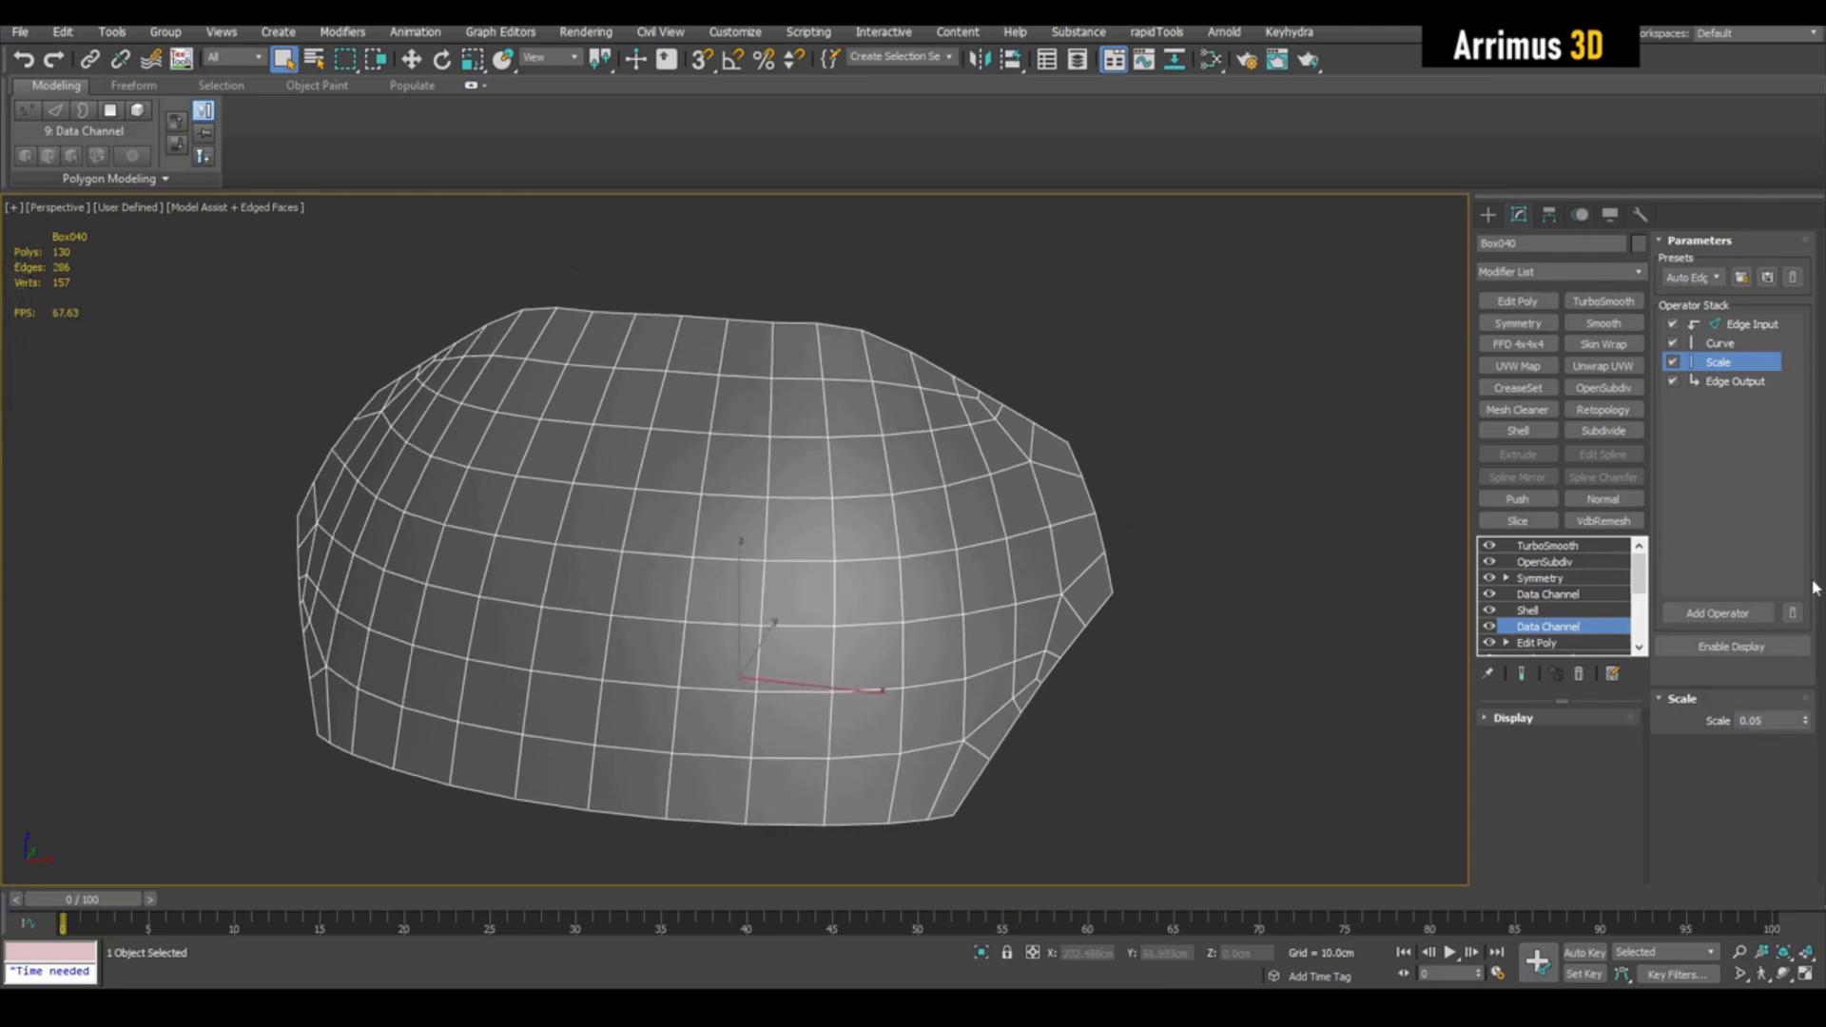
pyautogui.rightClick(1565, 637)
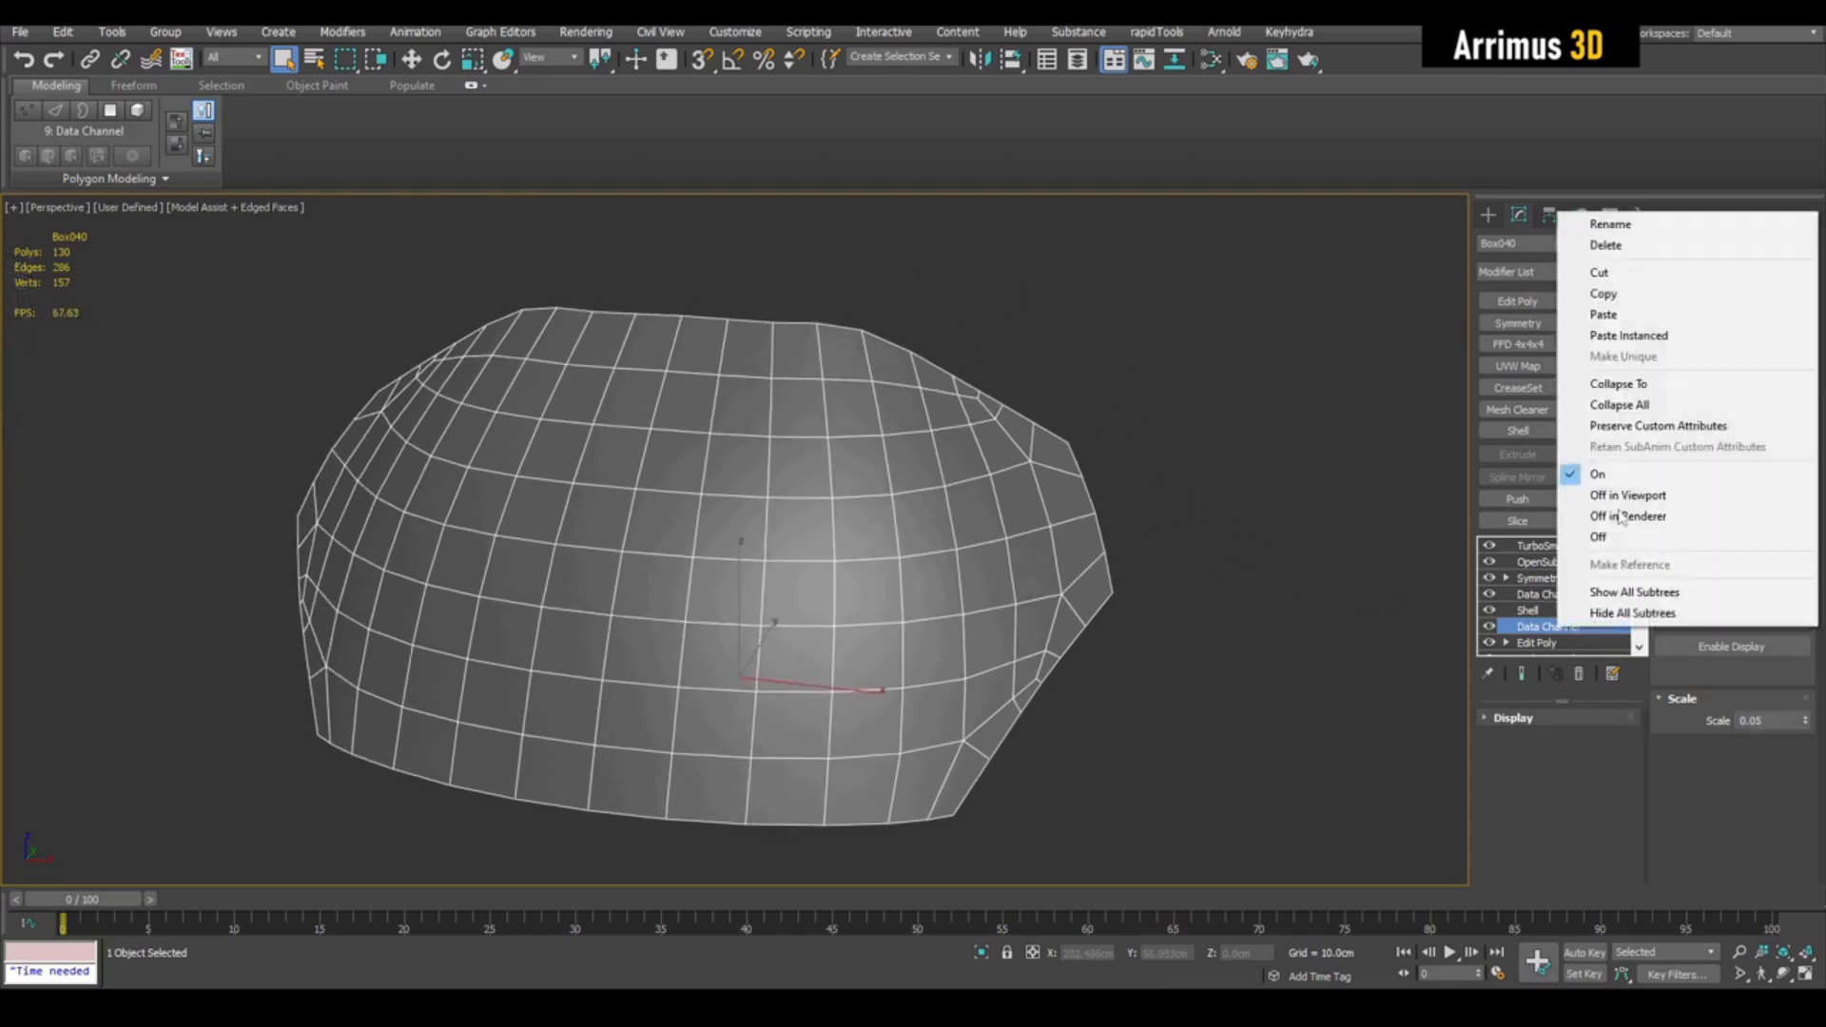
pyautogui.click(1604, 243)
# Step: Copy the chest plate's modifiers from the Shell up to the topmost TurboSmooth
pyautogui.click(1528, 610)
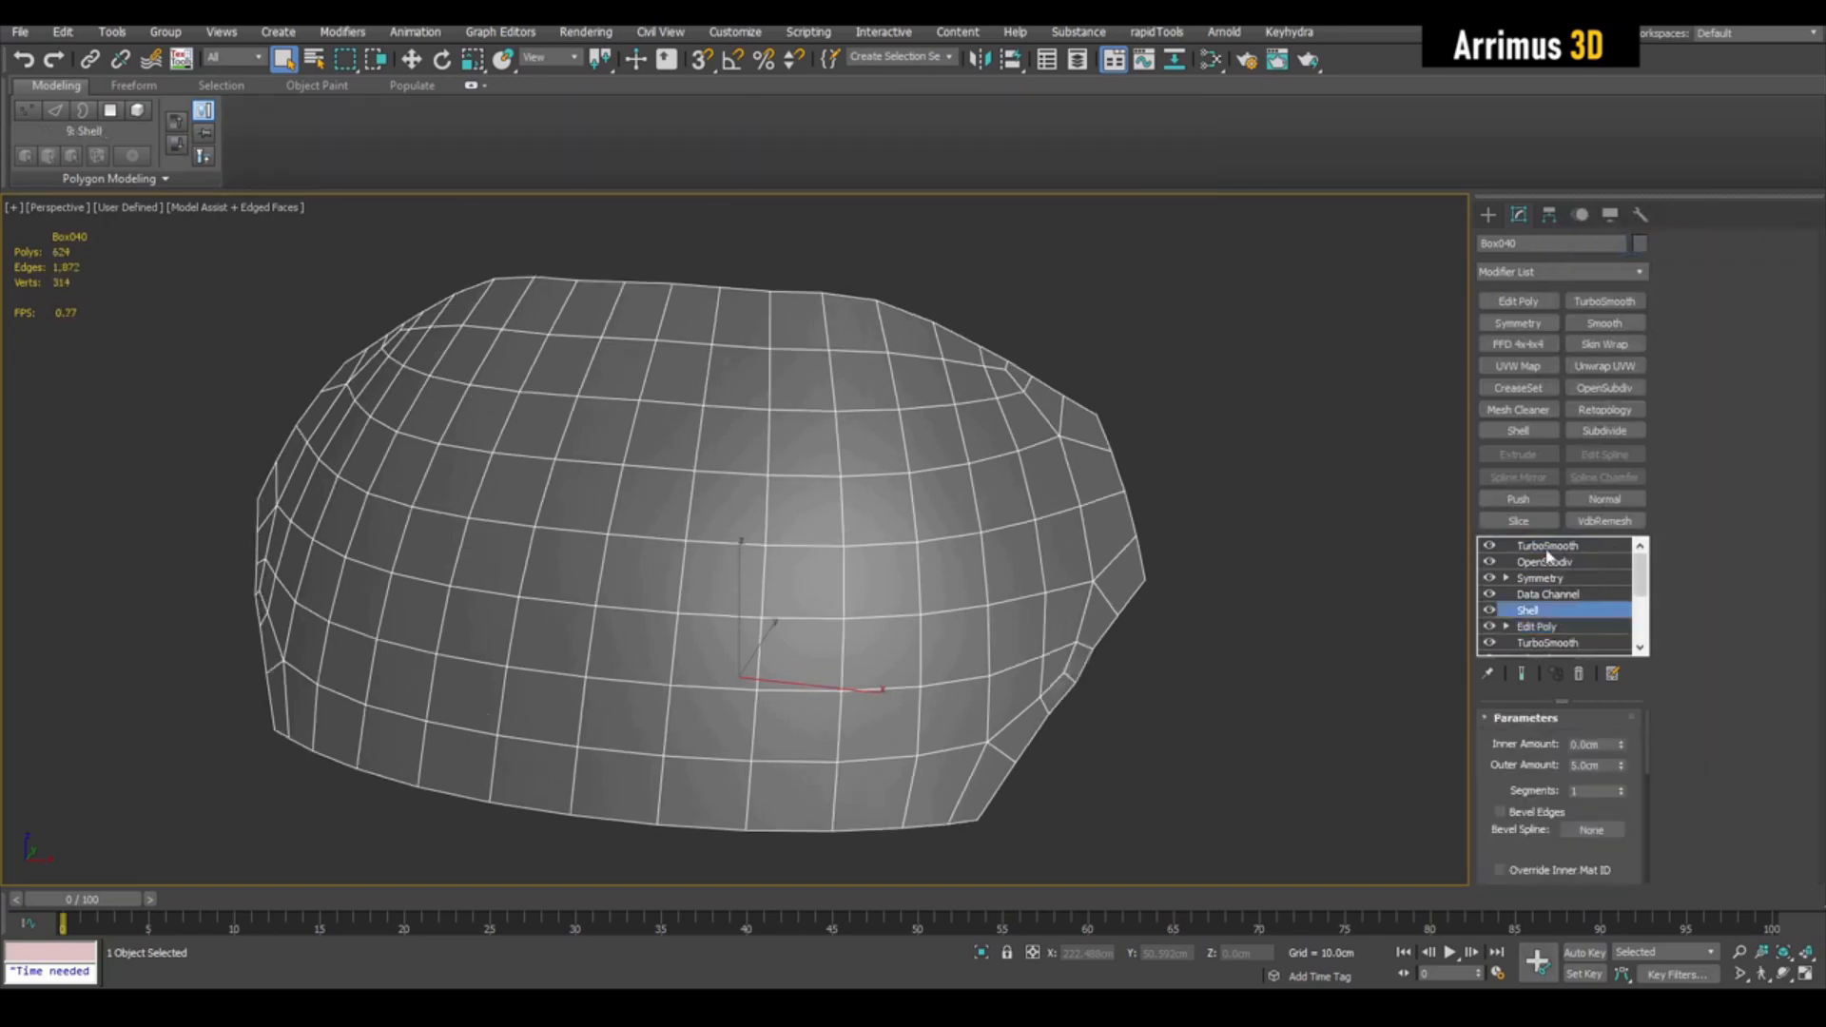
pyautogui.keyDown('shift'); pyautogui.click(1548, 548); pyautogui.keyUp('shift')
pyautogui.rightClick(1548, 555)
pyautogui.click(1606, 629)
# Step: Add an Edit Poly below the plate's Shell and cut a stepped line from the side edge to the lower edge with Split enabled
pyautogui.click(1587, 628)
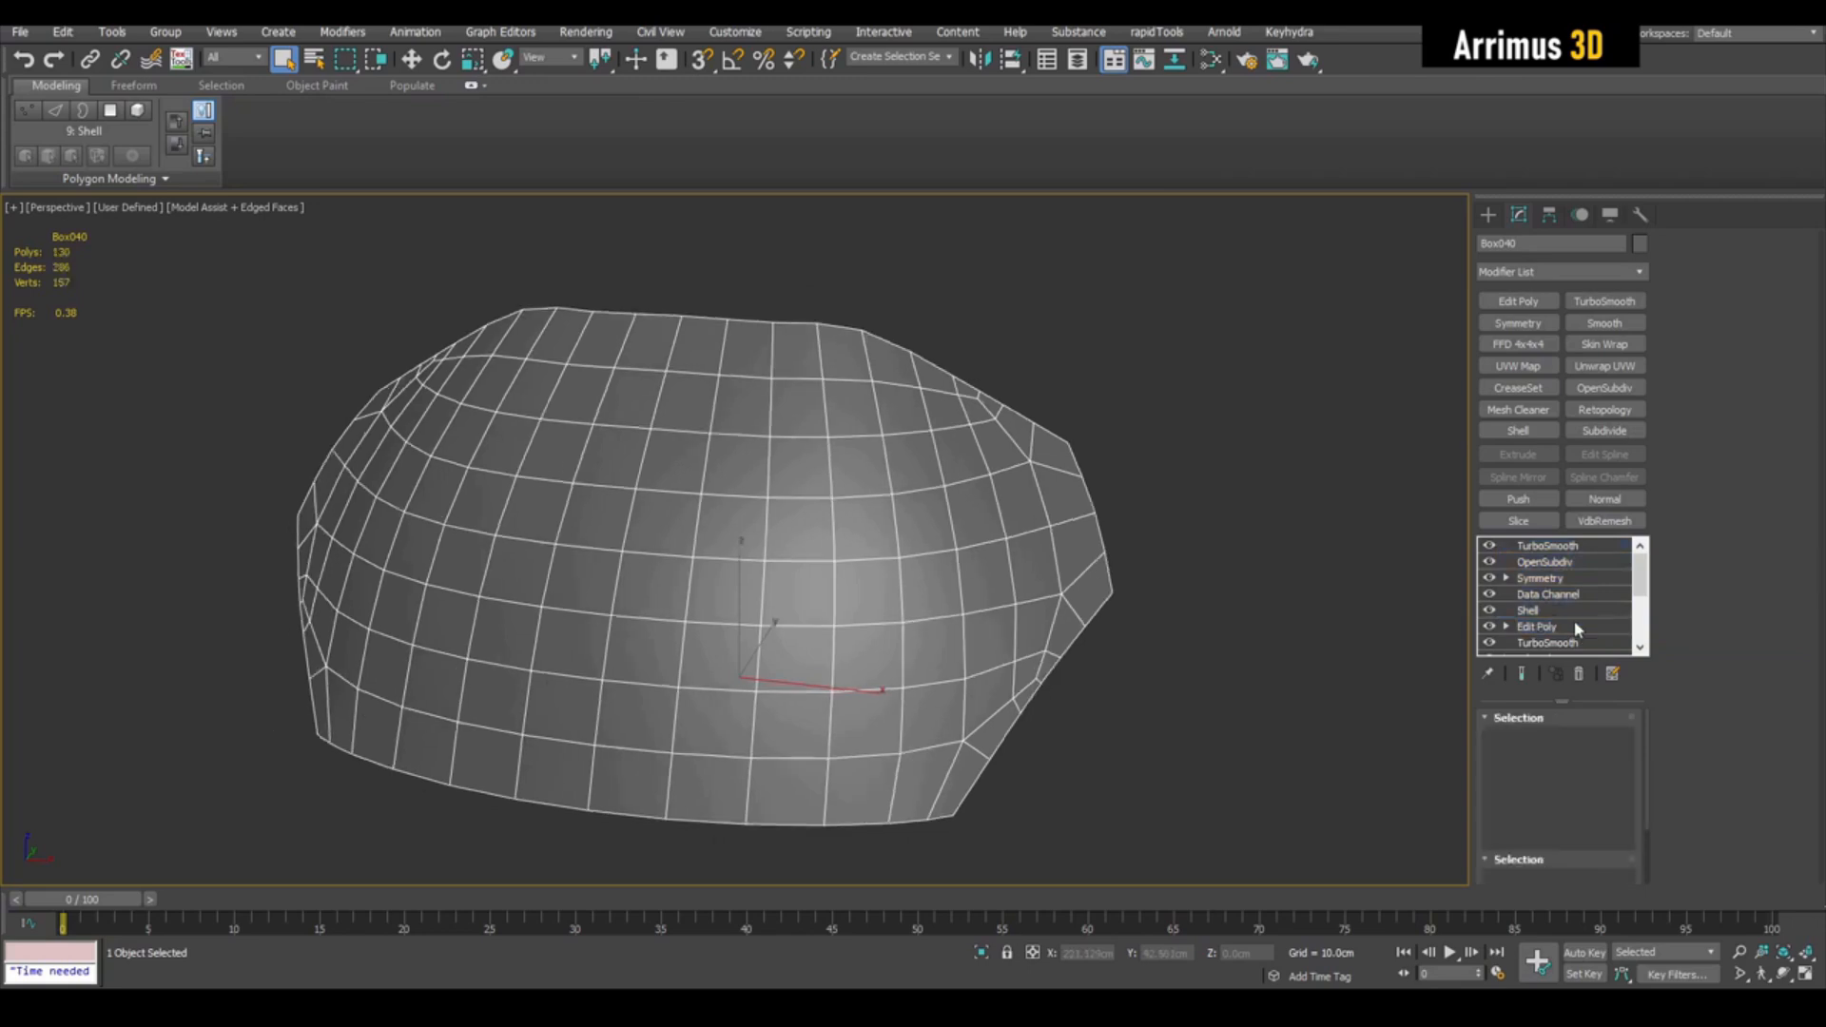
pyautogui.keyDown('alt'); pyautogui.moveTo(934, 647); pyautogui.dragTo(989, 614, button='middle'); pyautogui.keyUp('alt')
pyautogui.scroll(2, 989, 613)
pyautogui.hotkey('alt', 'c')
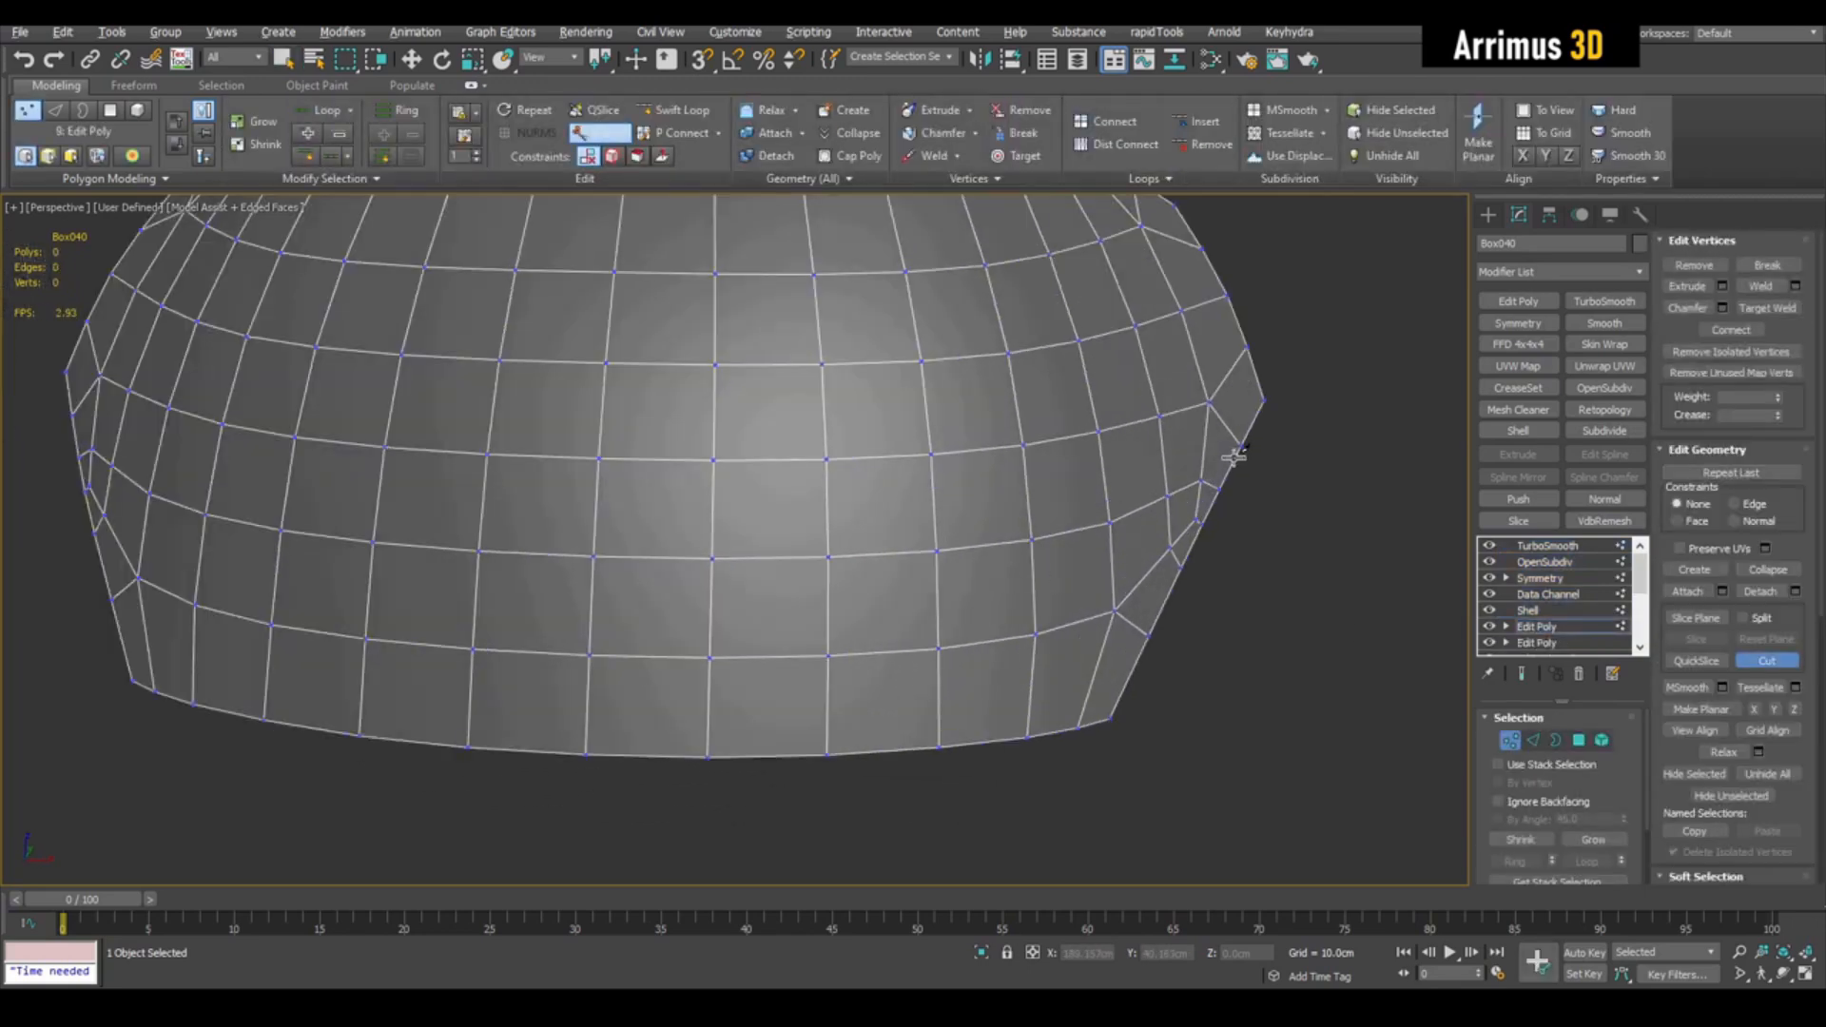
pyautogui.rightClick(1251, 431)
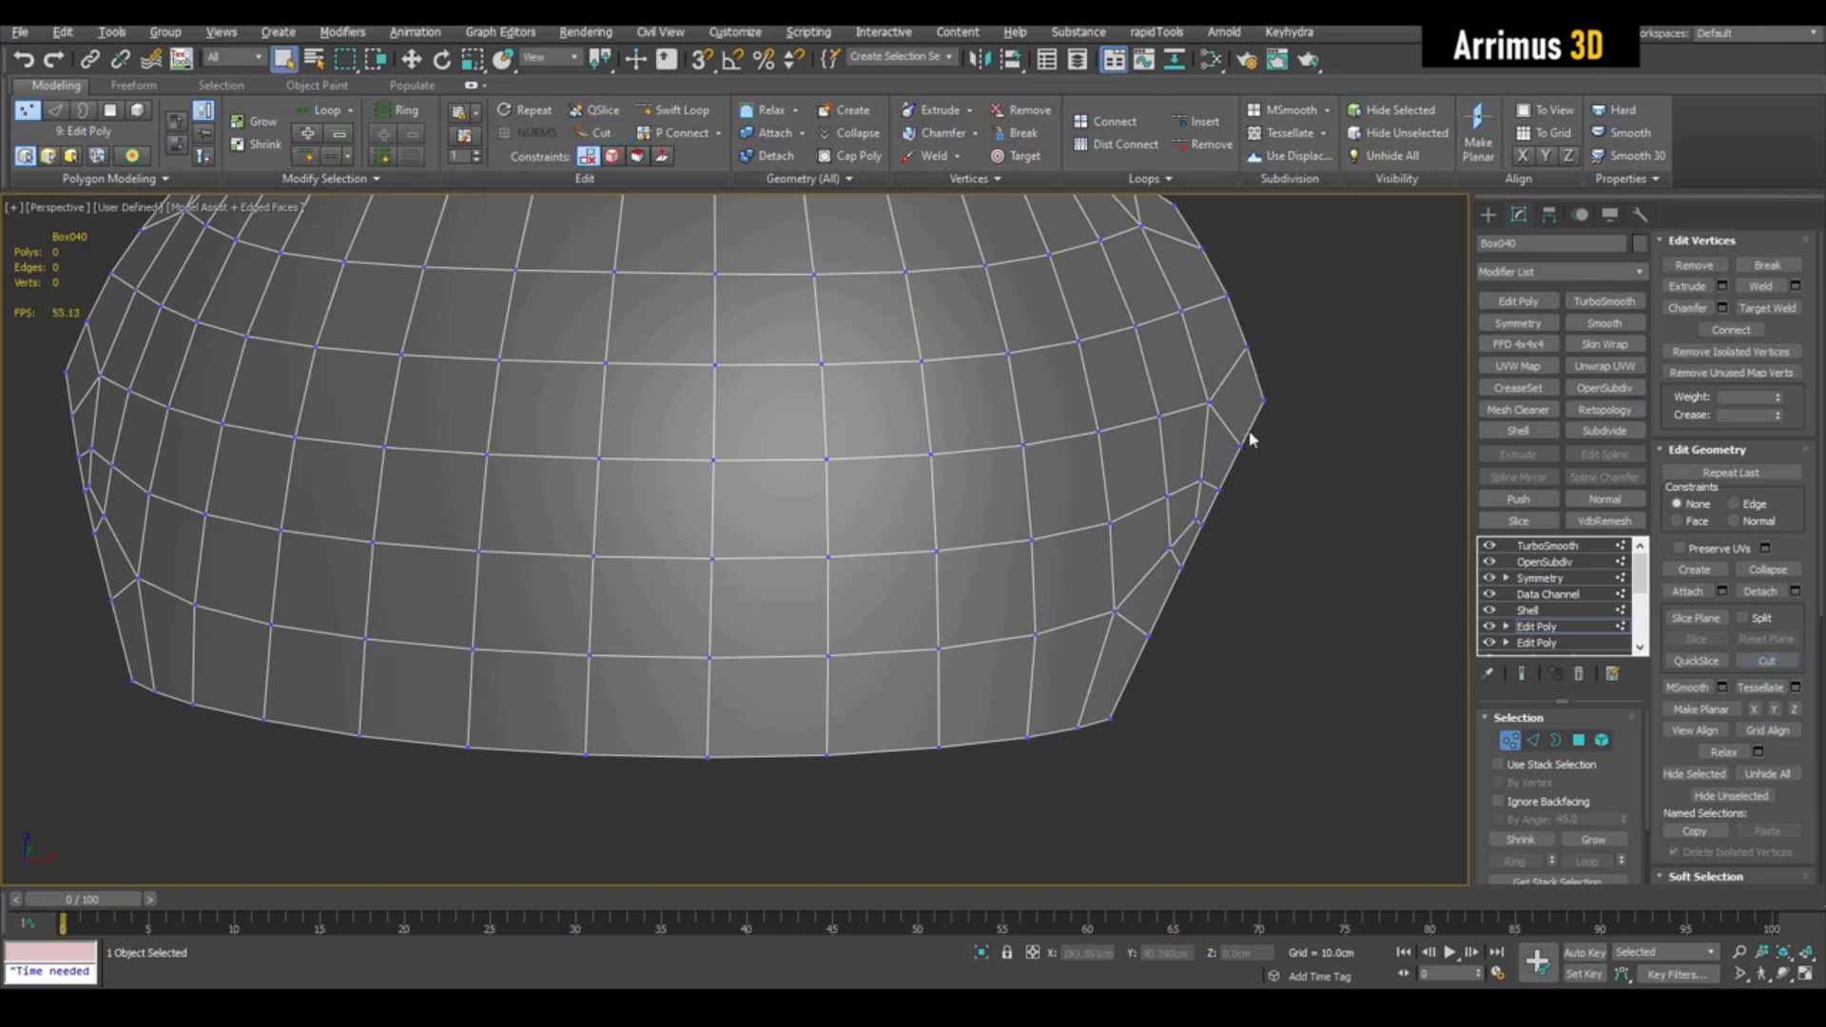
pyautogui.click(1767, 661)
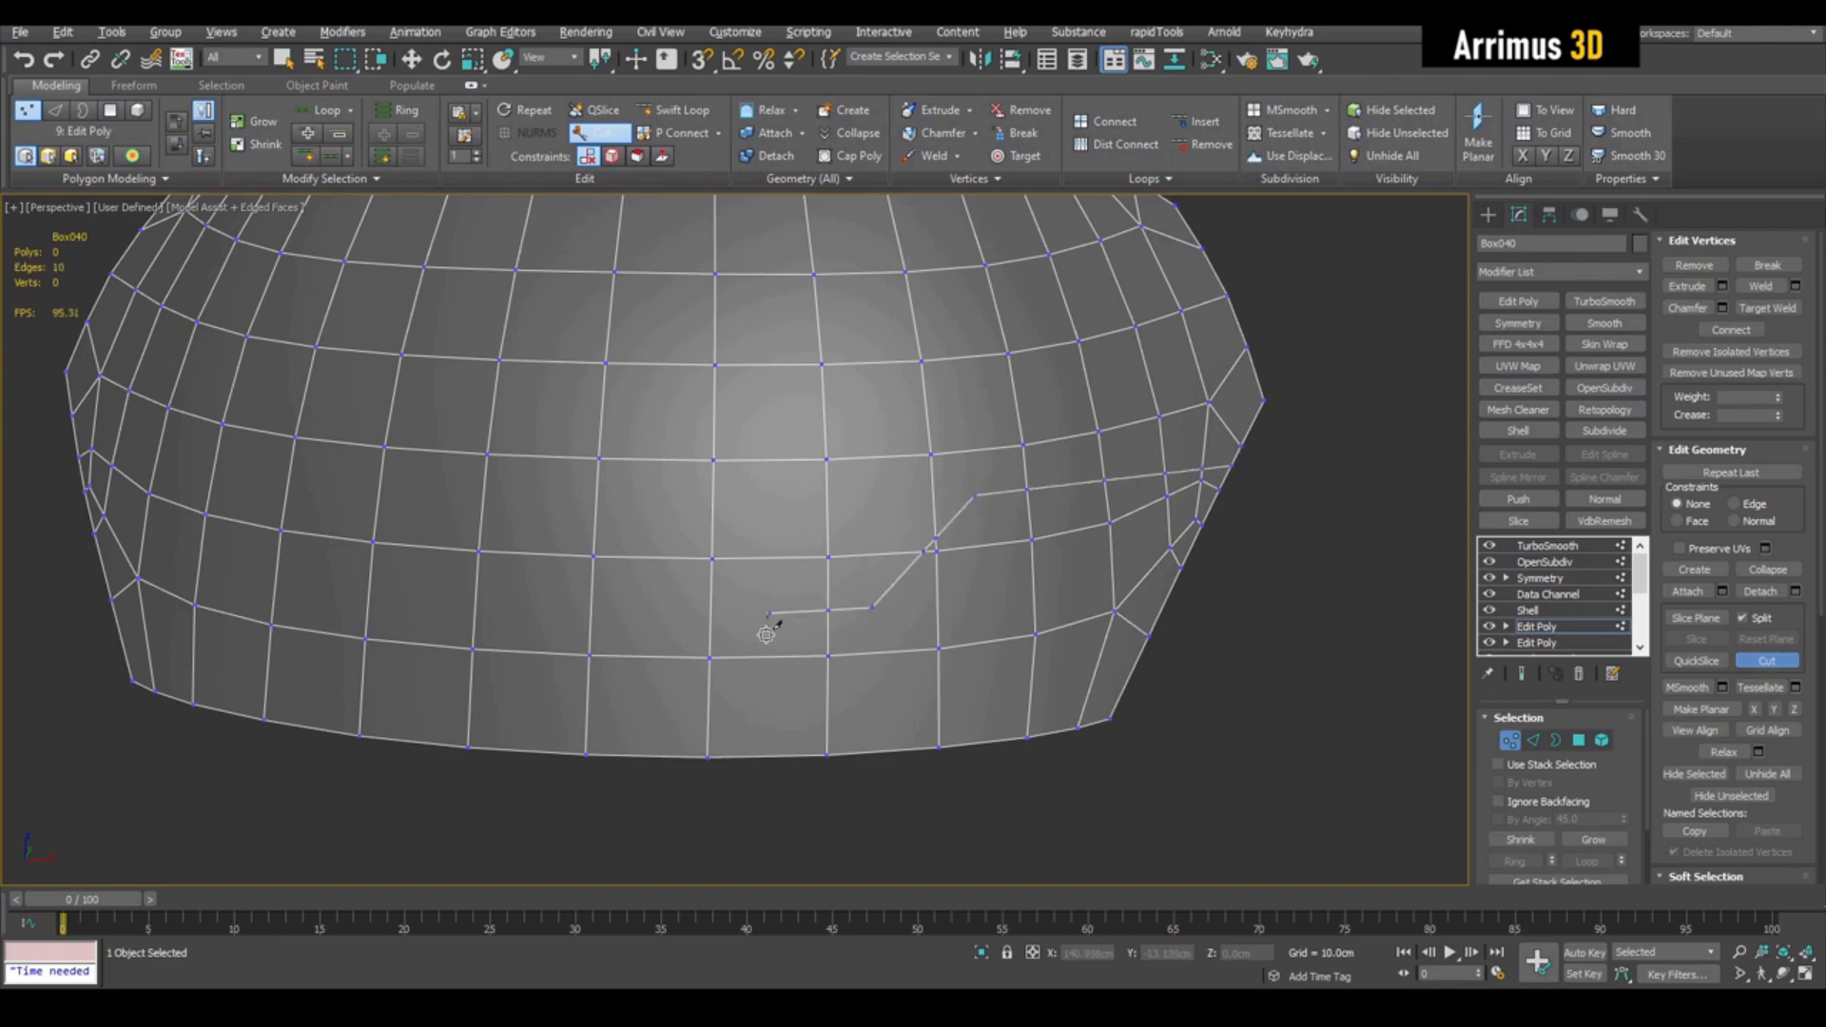
pyautogui.rightClick(731, 758)
pyautogui.scroll(4, 888, 570)
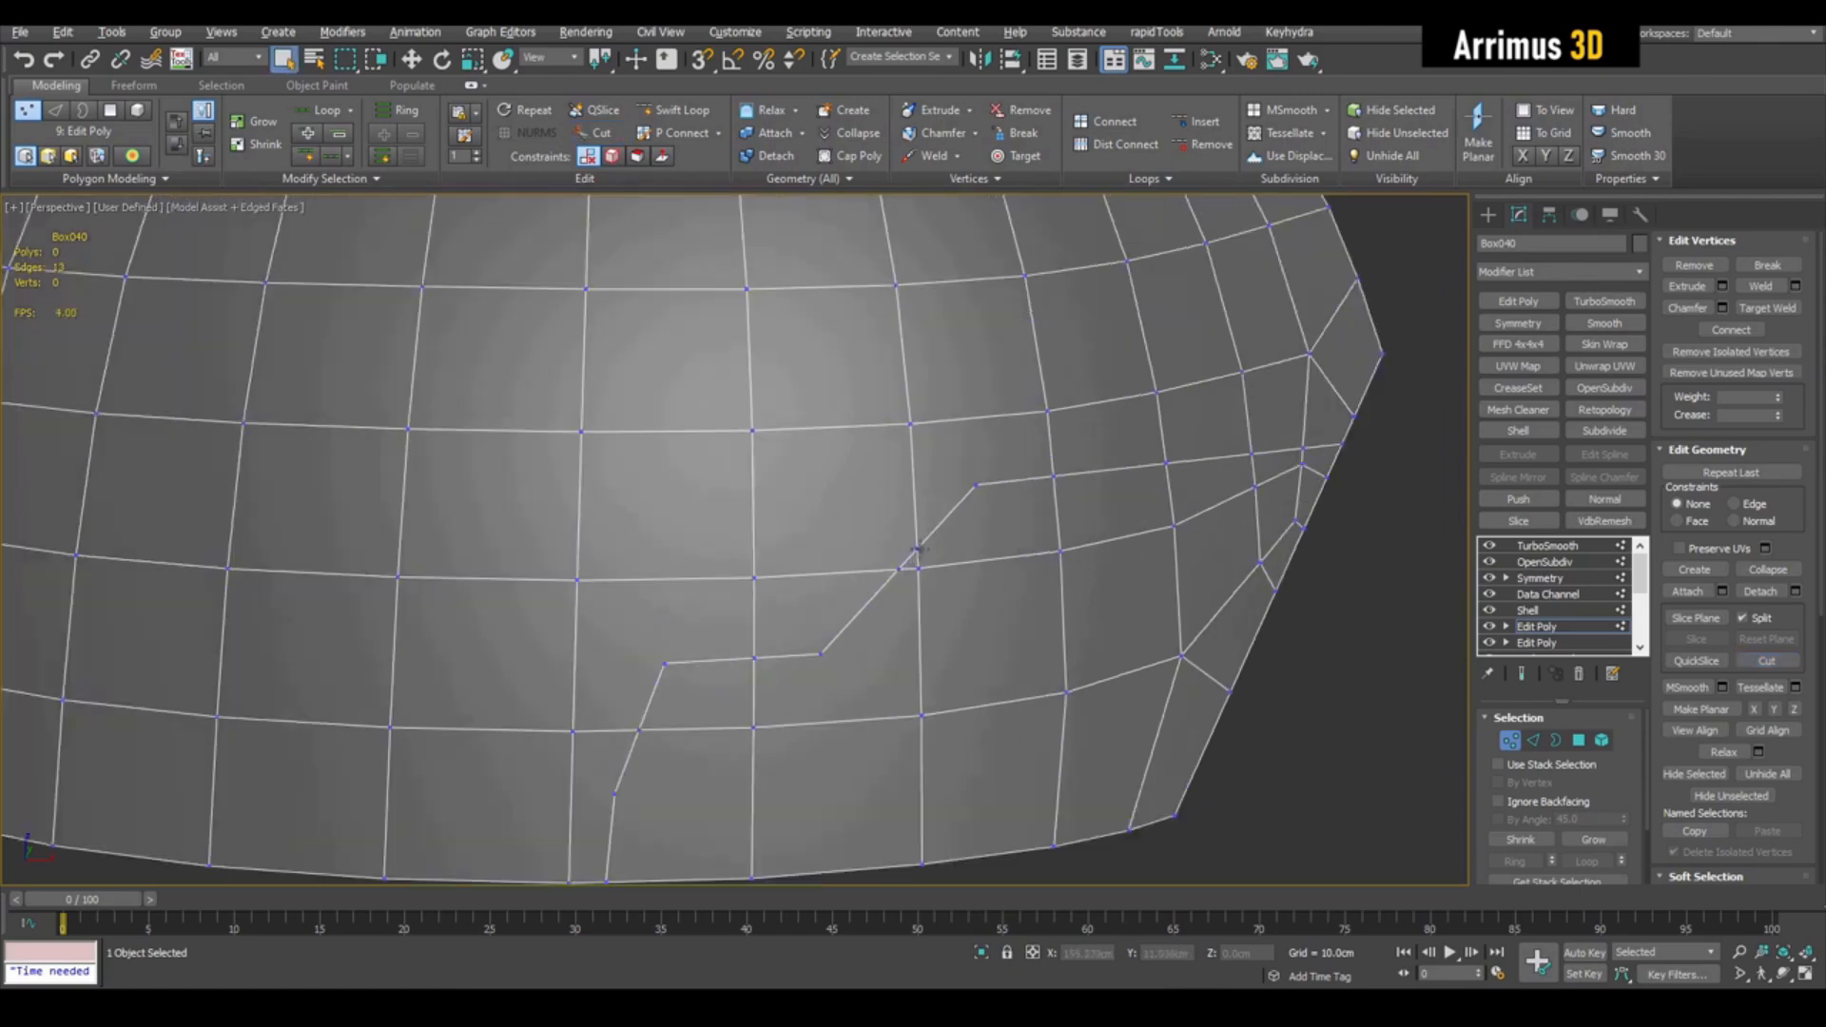
pyautogui.moveTo(743, 626); pyautogui.dragTo(721, 526, button='middle')
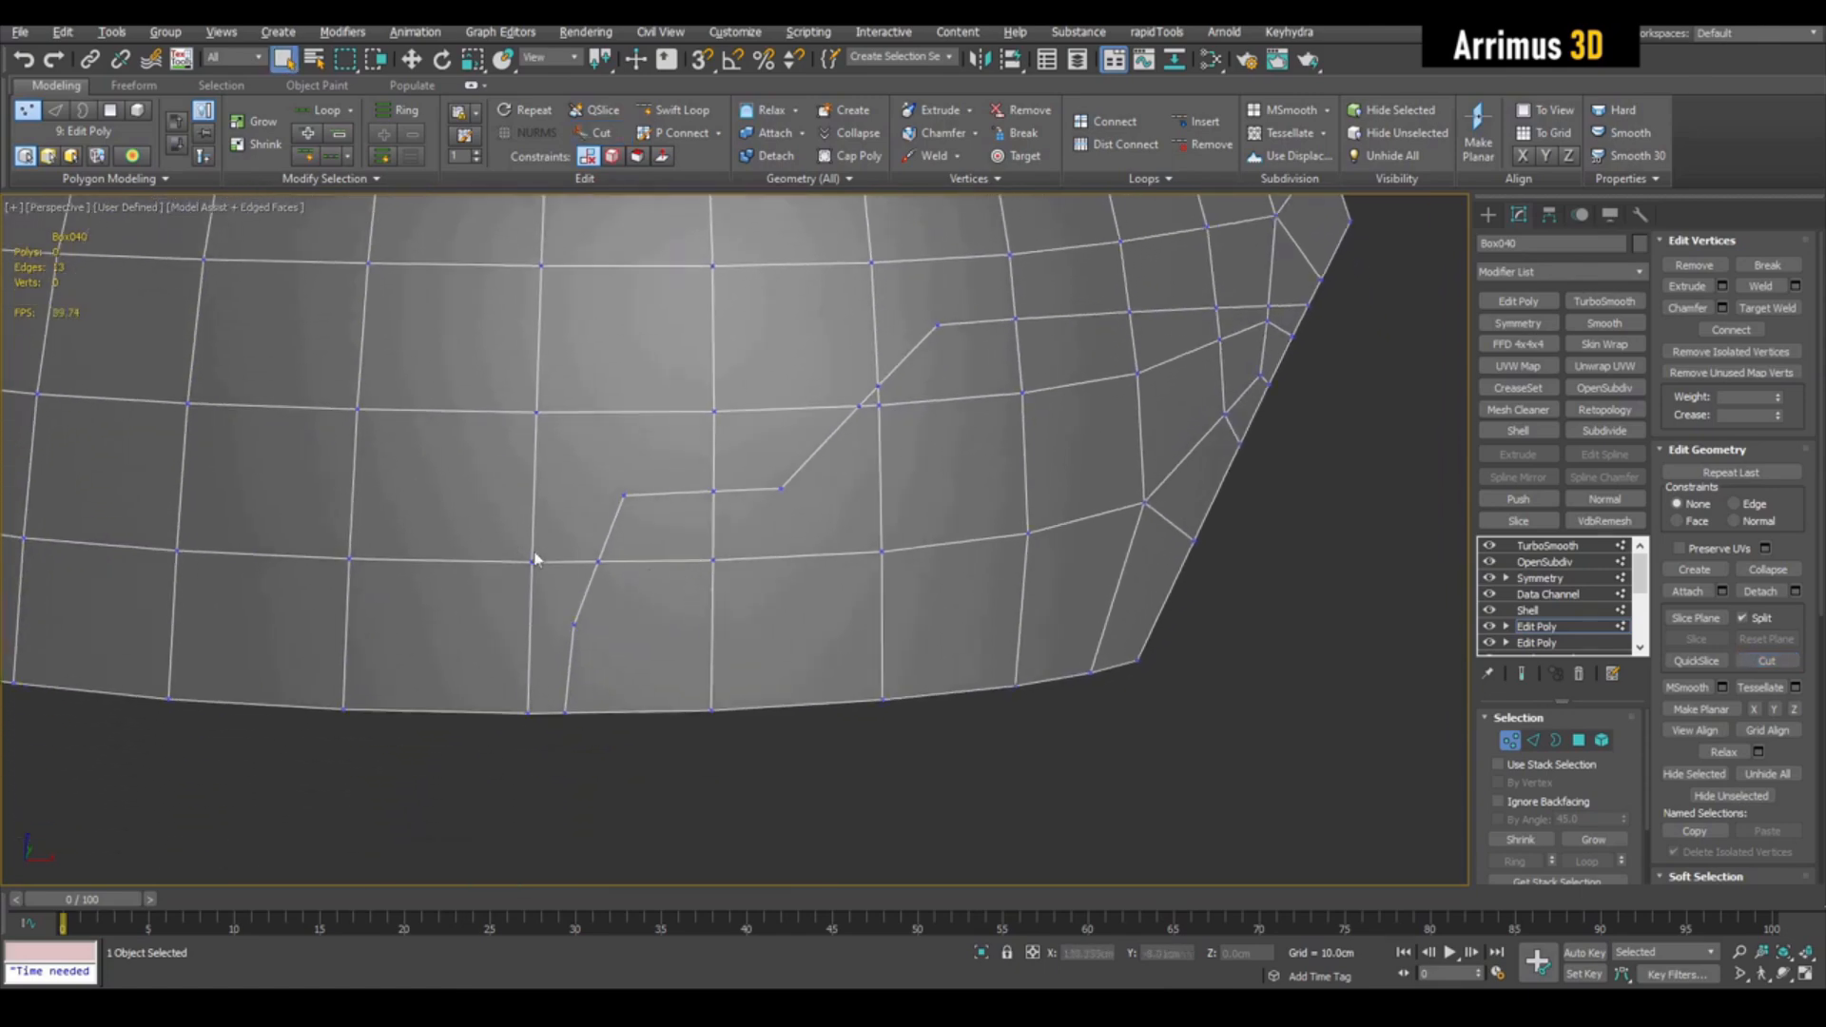
# Step: Select the whole split-off lower corner section of the plate as an element and detach it as a separate object
pyautogui.press('4')
pyautogui.moveTo(665, 526); pyautogui.dragTo(1168, 635)
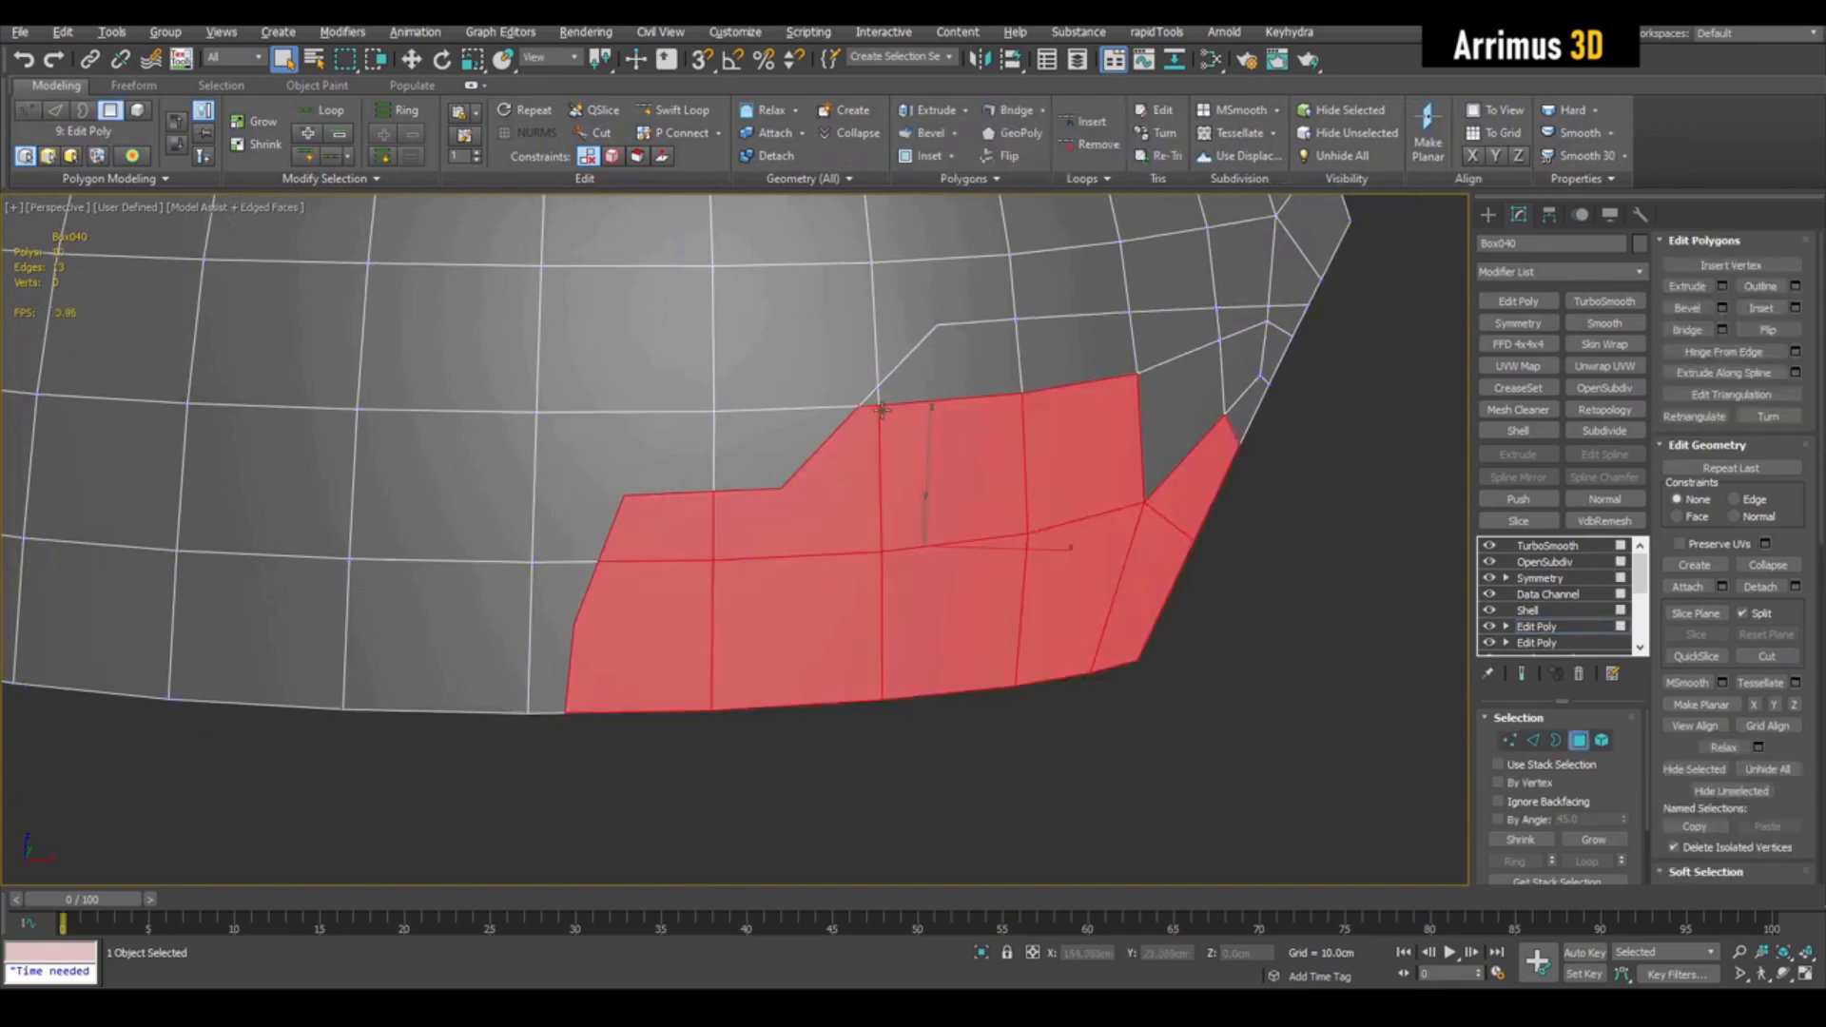
pyautogui.click(1261, 472)
pyautogui.press('5')
pyautogui.click(1117, 448)
pyautogui.moveTo(1143, 403); pyautogui.dragTo(1109, 469, button='middle')
pyautogui.hotkey('alt', 'd')
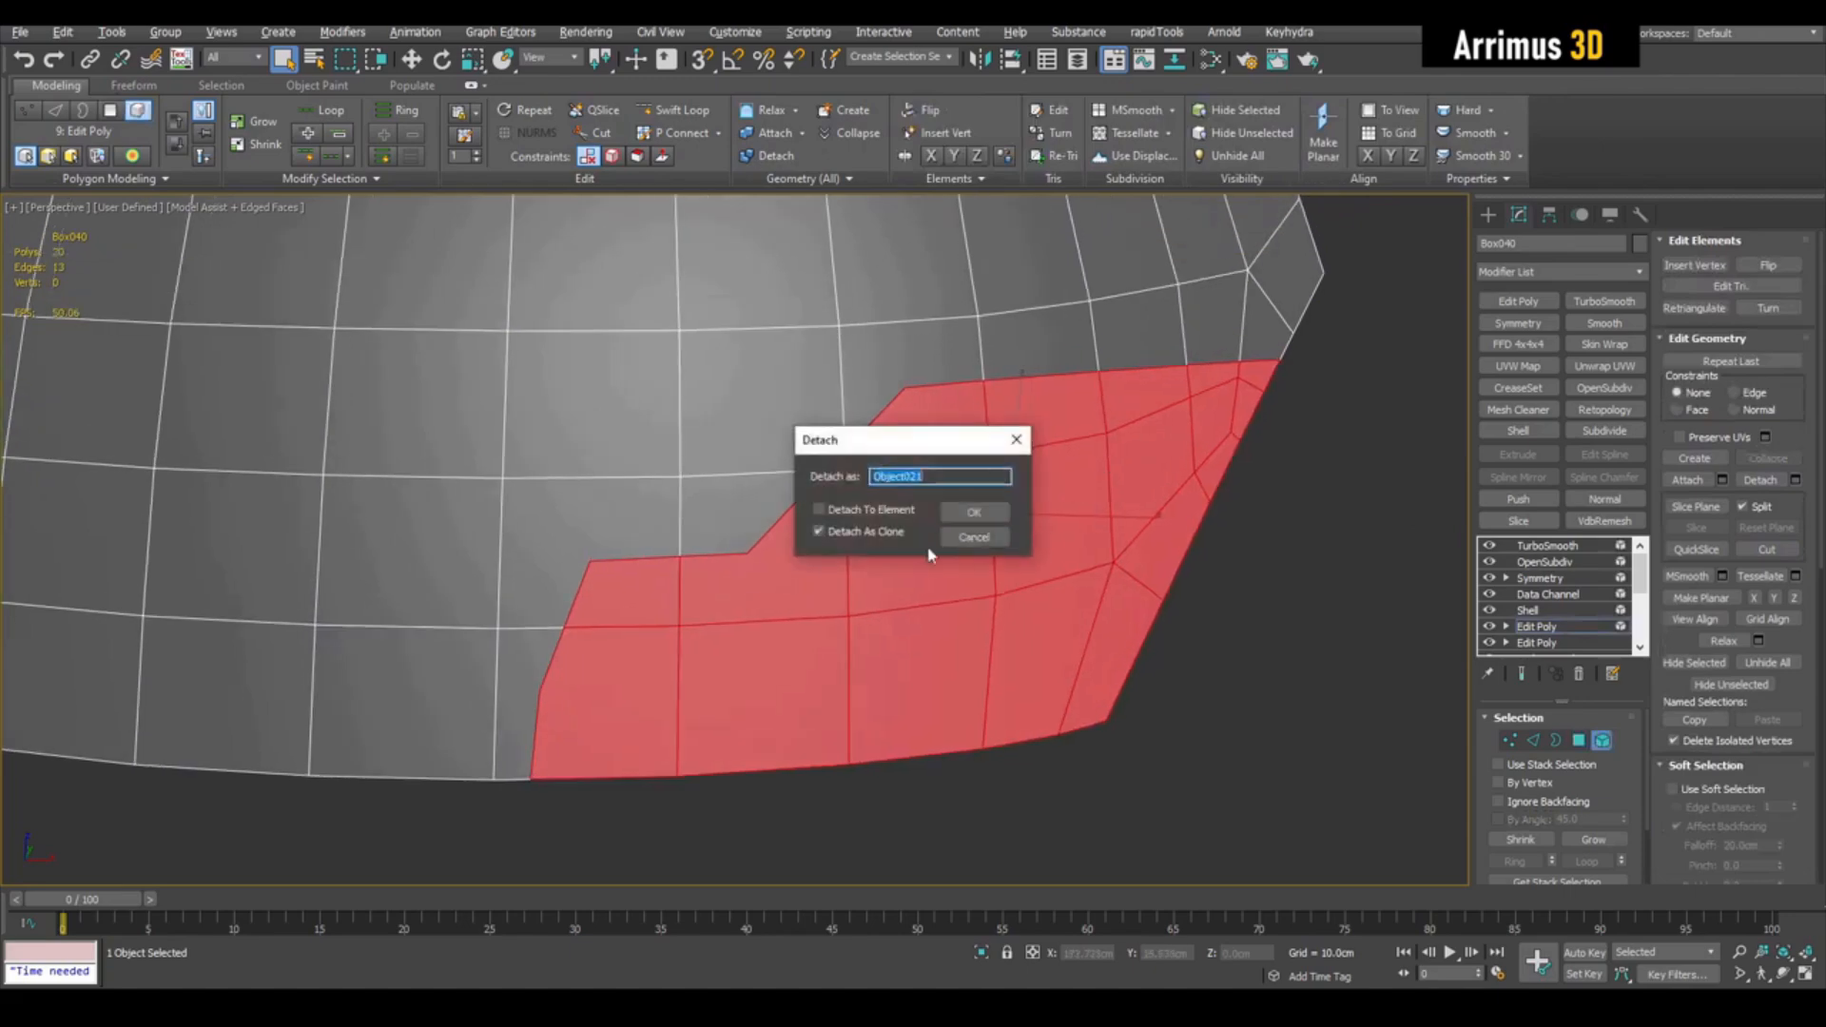
pyautogui.click(974, 513)
pyautogui.press('5')
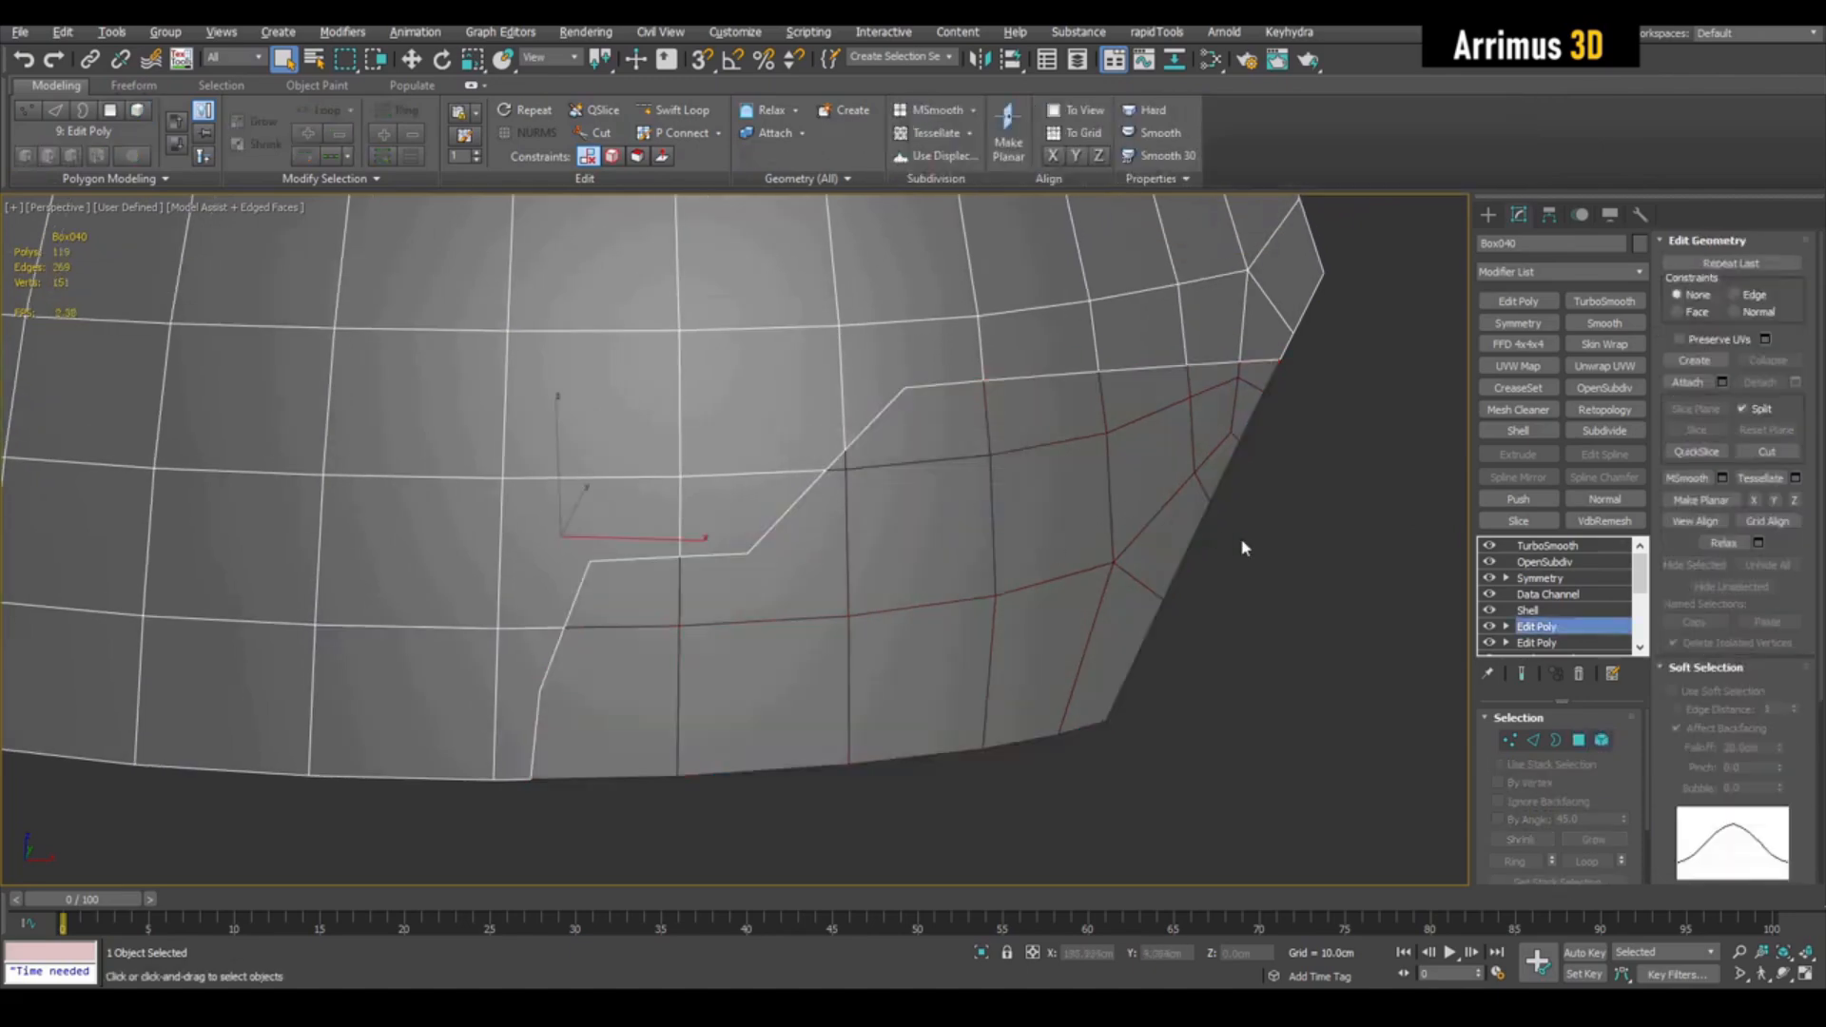
# Step: Paste the copied modifiers onto the detached corner panel and turn off the edged-faces display
pyautogui.click(1264, 517)
pyautogui.moveTo(1264, 517); pyautogui.dragTo(1223, 576, button='middle')
pyautogui.click(1119, 515)
pyautogui.rightClick(1543, 547)
pyautogui.click(1564, 561)
pyautogui.click(1325, 603)
pyautogui.press('F4')
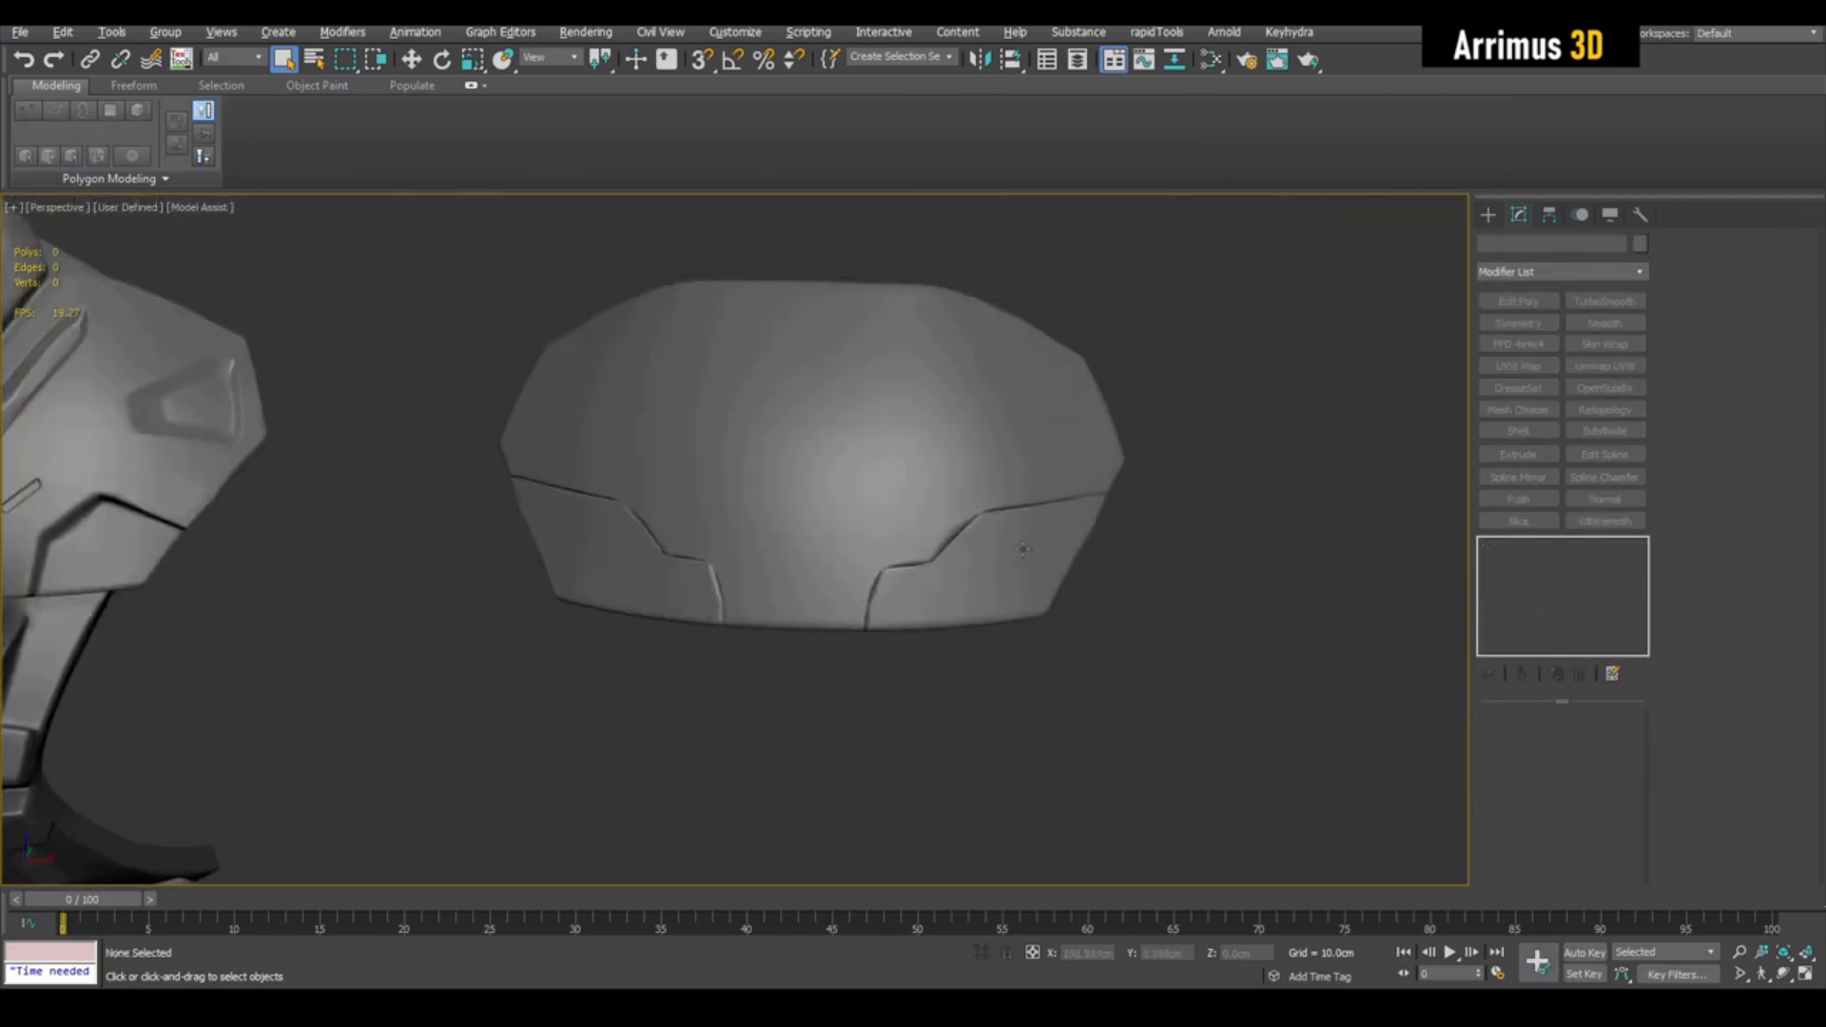
# Step: Examine the stepped seam between the chest plate and the corner panel, both shaded and with edged faces
pyautogui.keyDown('alt'); pyautogui.moveTo(1025, 551); pyautogui.dragTo(957, 541, button='middle'); pyautogui.keyUp('alt')
pyautogui.scroll(5, 951, 542)
pyautogui.press('F4')
pyautogui.scroll(3, 980, 505)
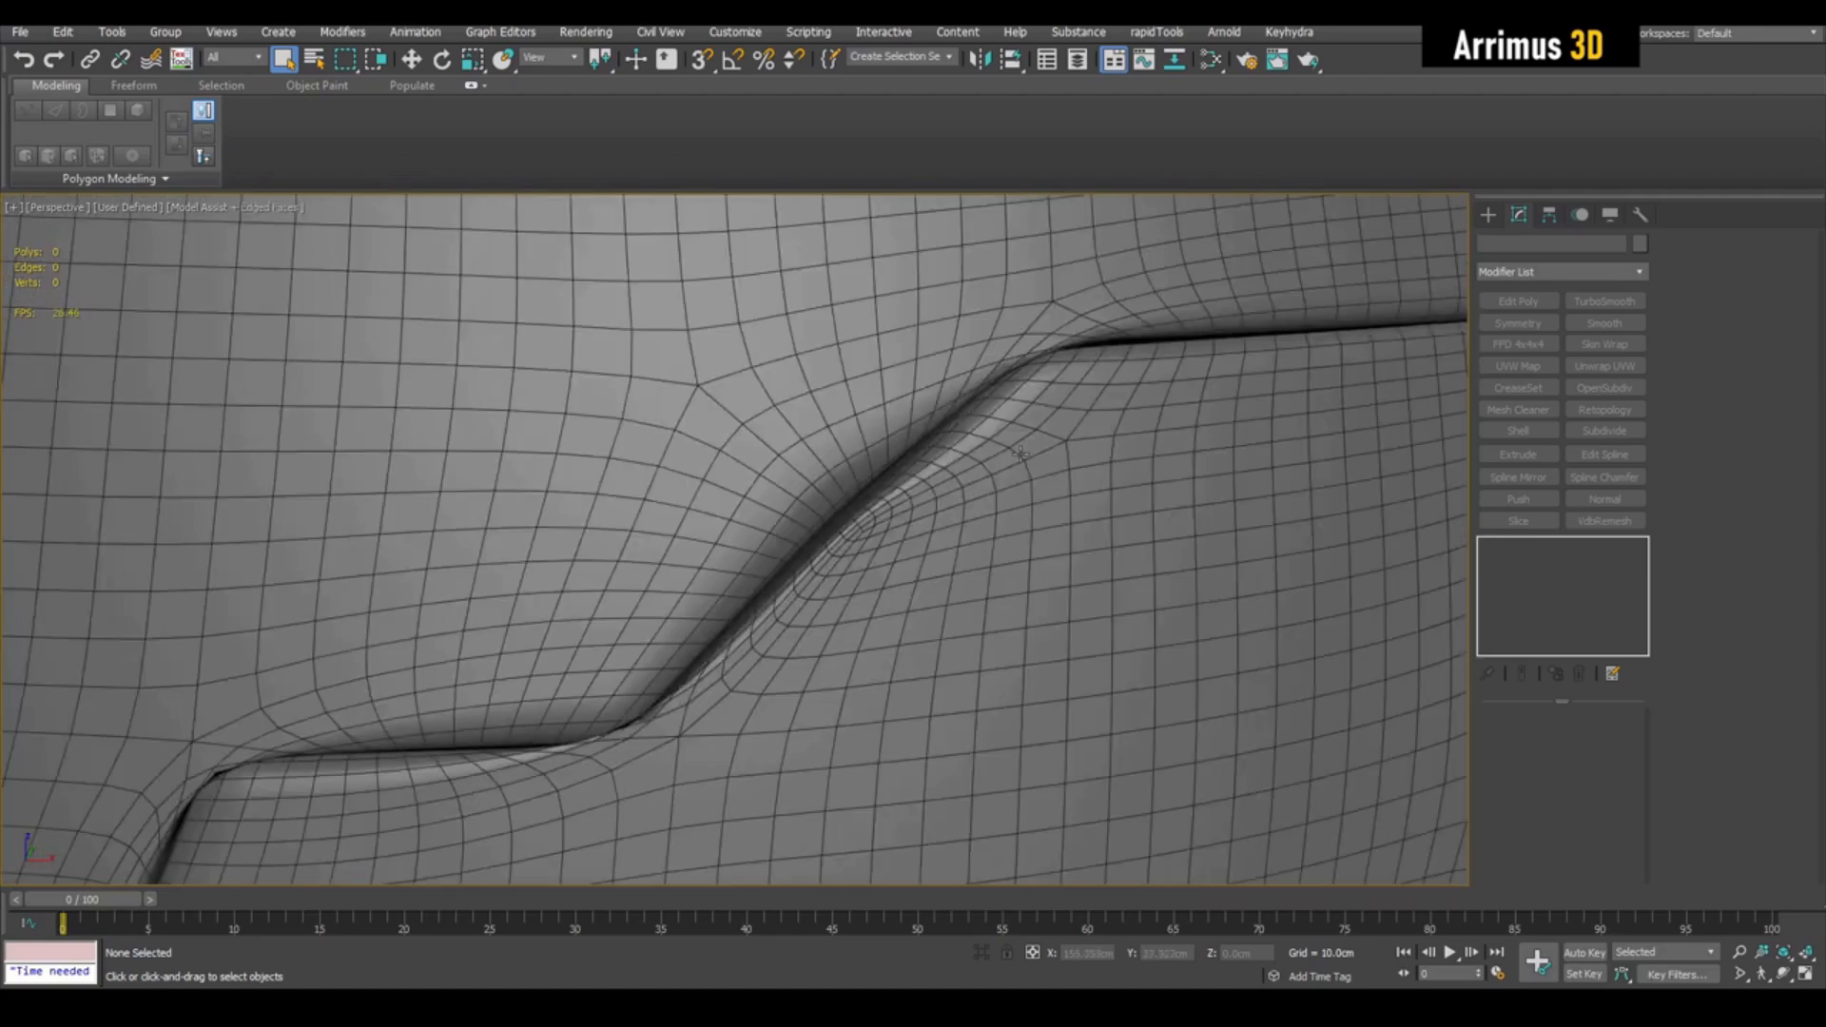
pyautogui.click(1020, 454)
pyautogui.scroll(-8, 942, 476)
pyautogui.press('F4')
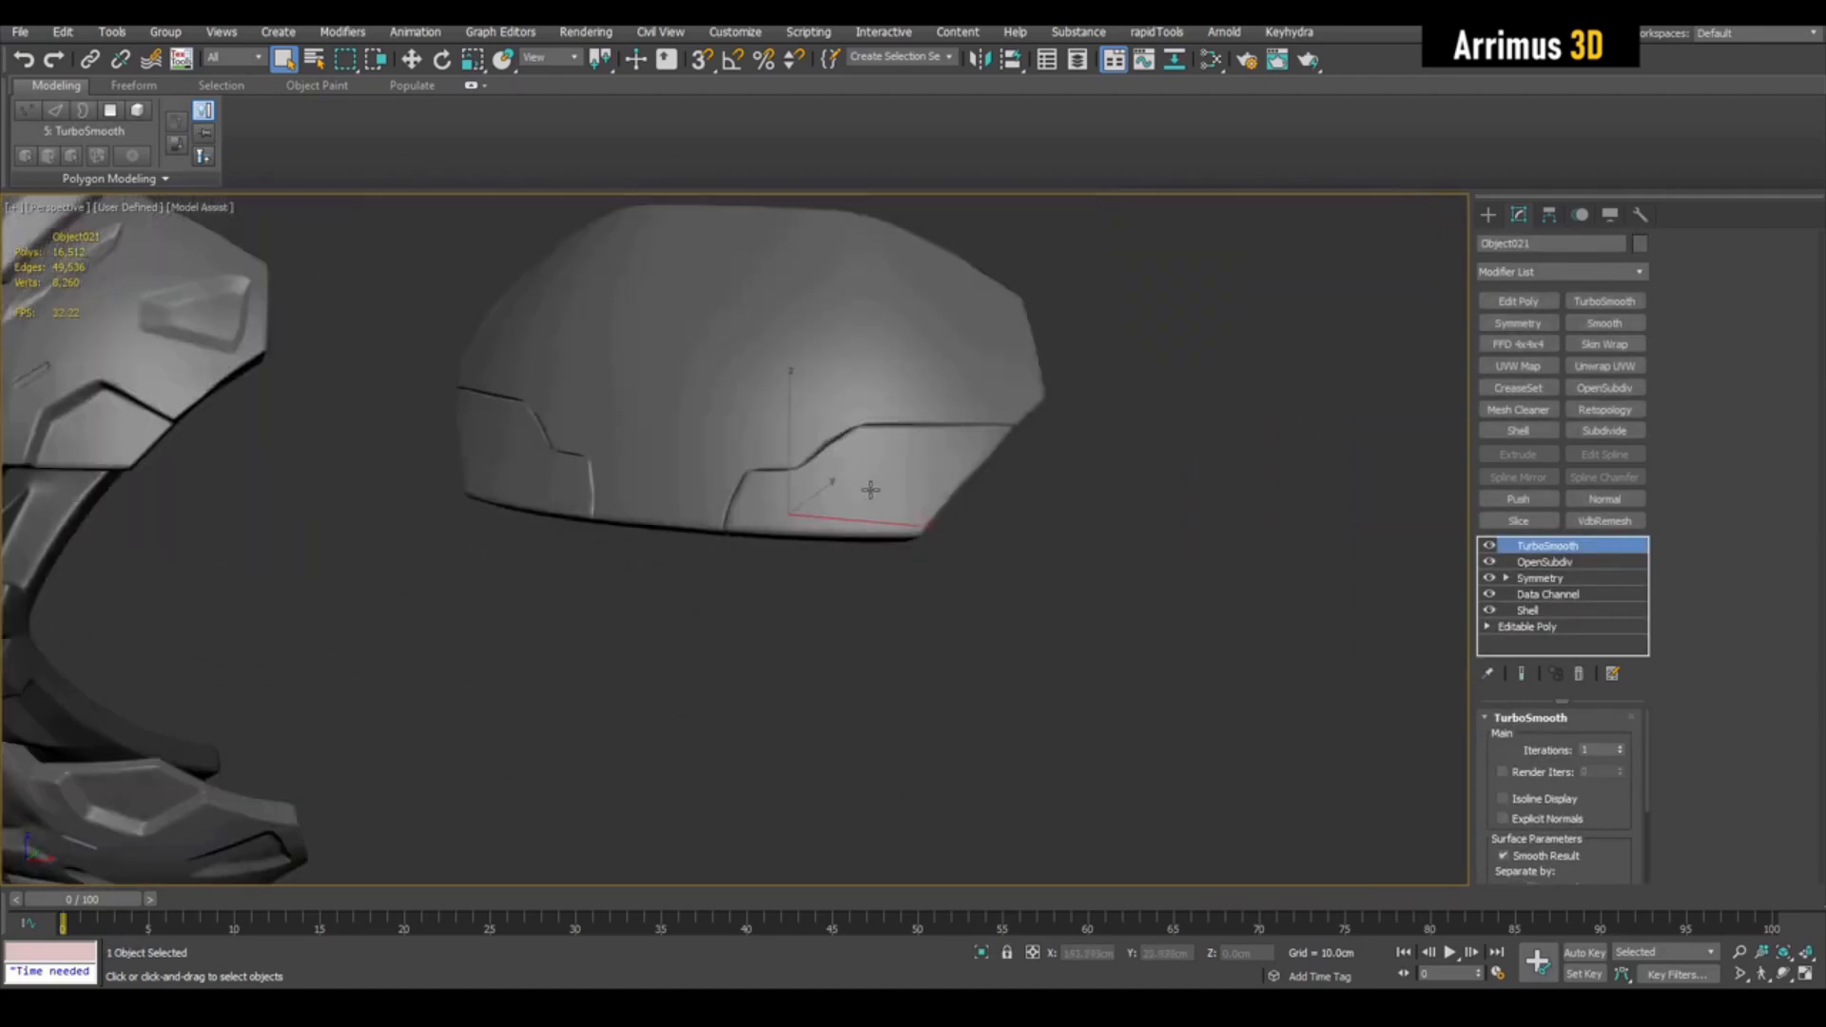
pyautogui.scroll(4, 897, 561)
pyautogui.scroll(4, 888, 510)
pyautogui.press('F4')
# Step: Add an Edit Poly between the corner panel's Editable Poly base and its Shell, and isolate the panel
pyautogui.click(1547, 563)
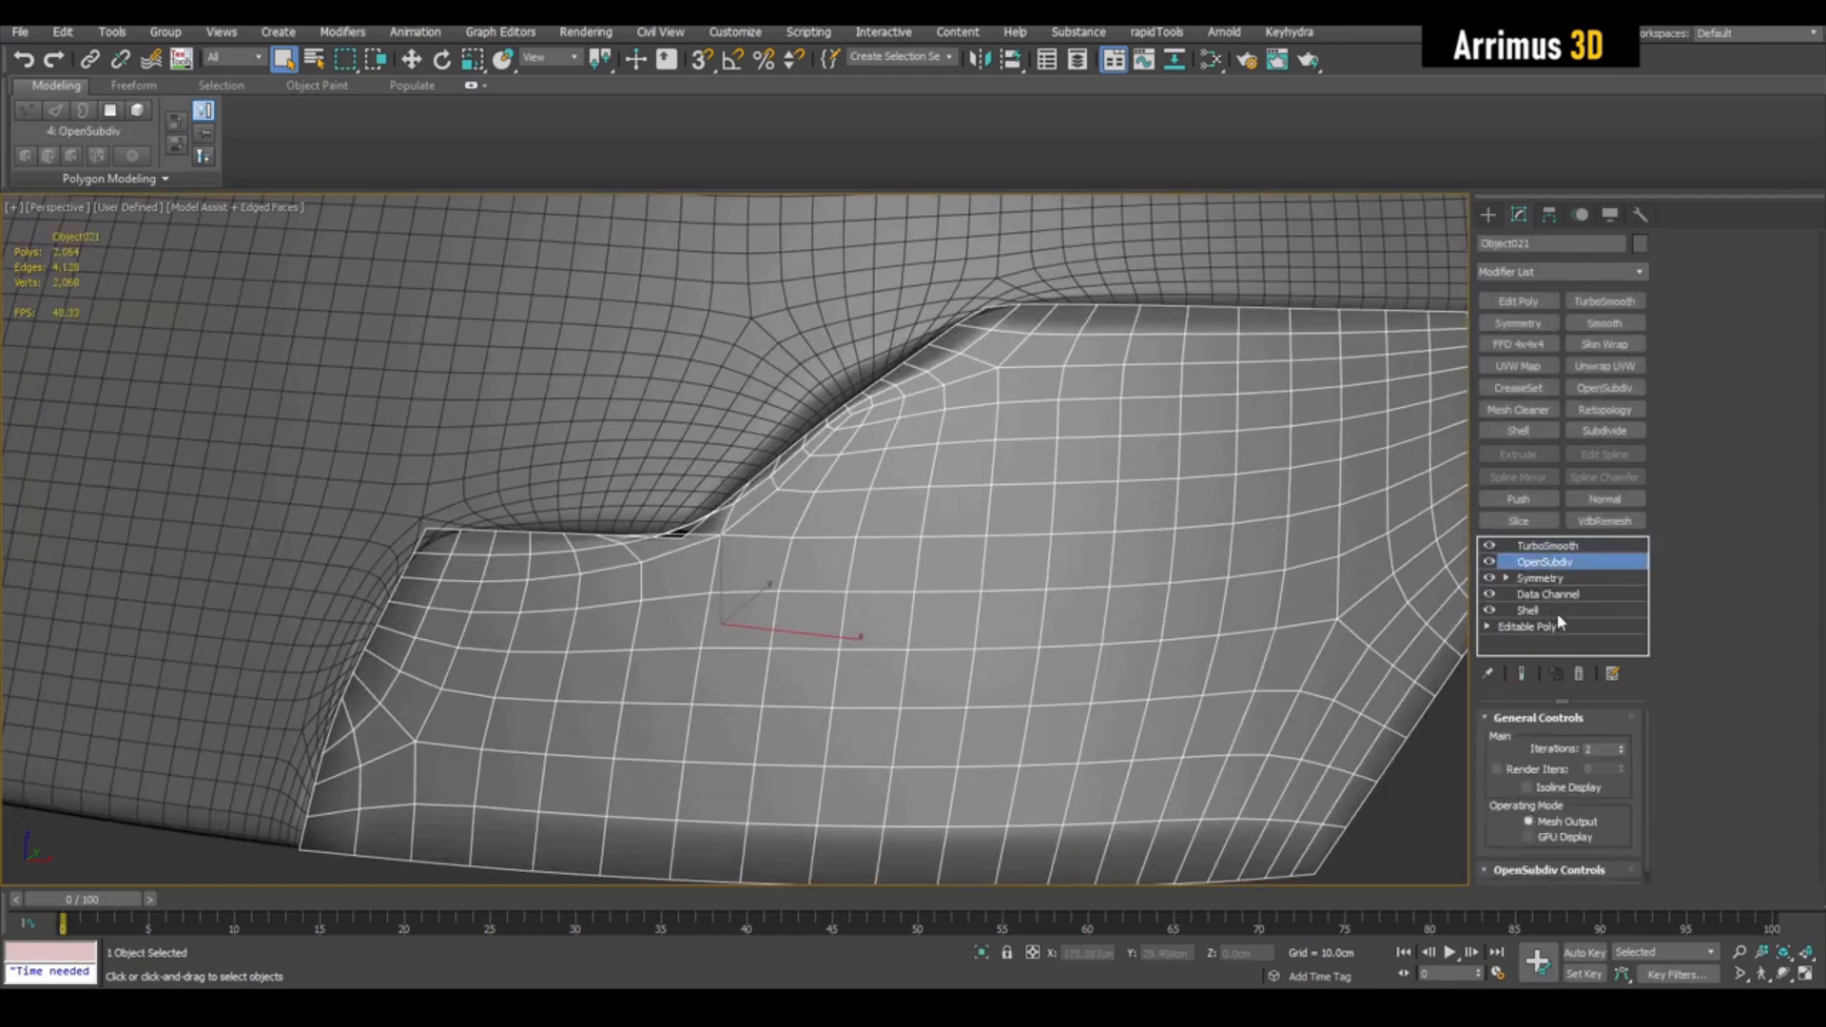
pyautogui.click(1564, 627)
pyautogui.moveTo(1168, 581); pyautogui.dragTo(1137, 534, button='middle')
pyautogui.hotkey('shift', 'e')
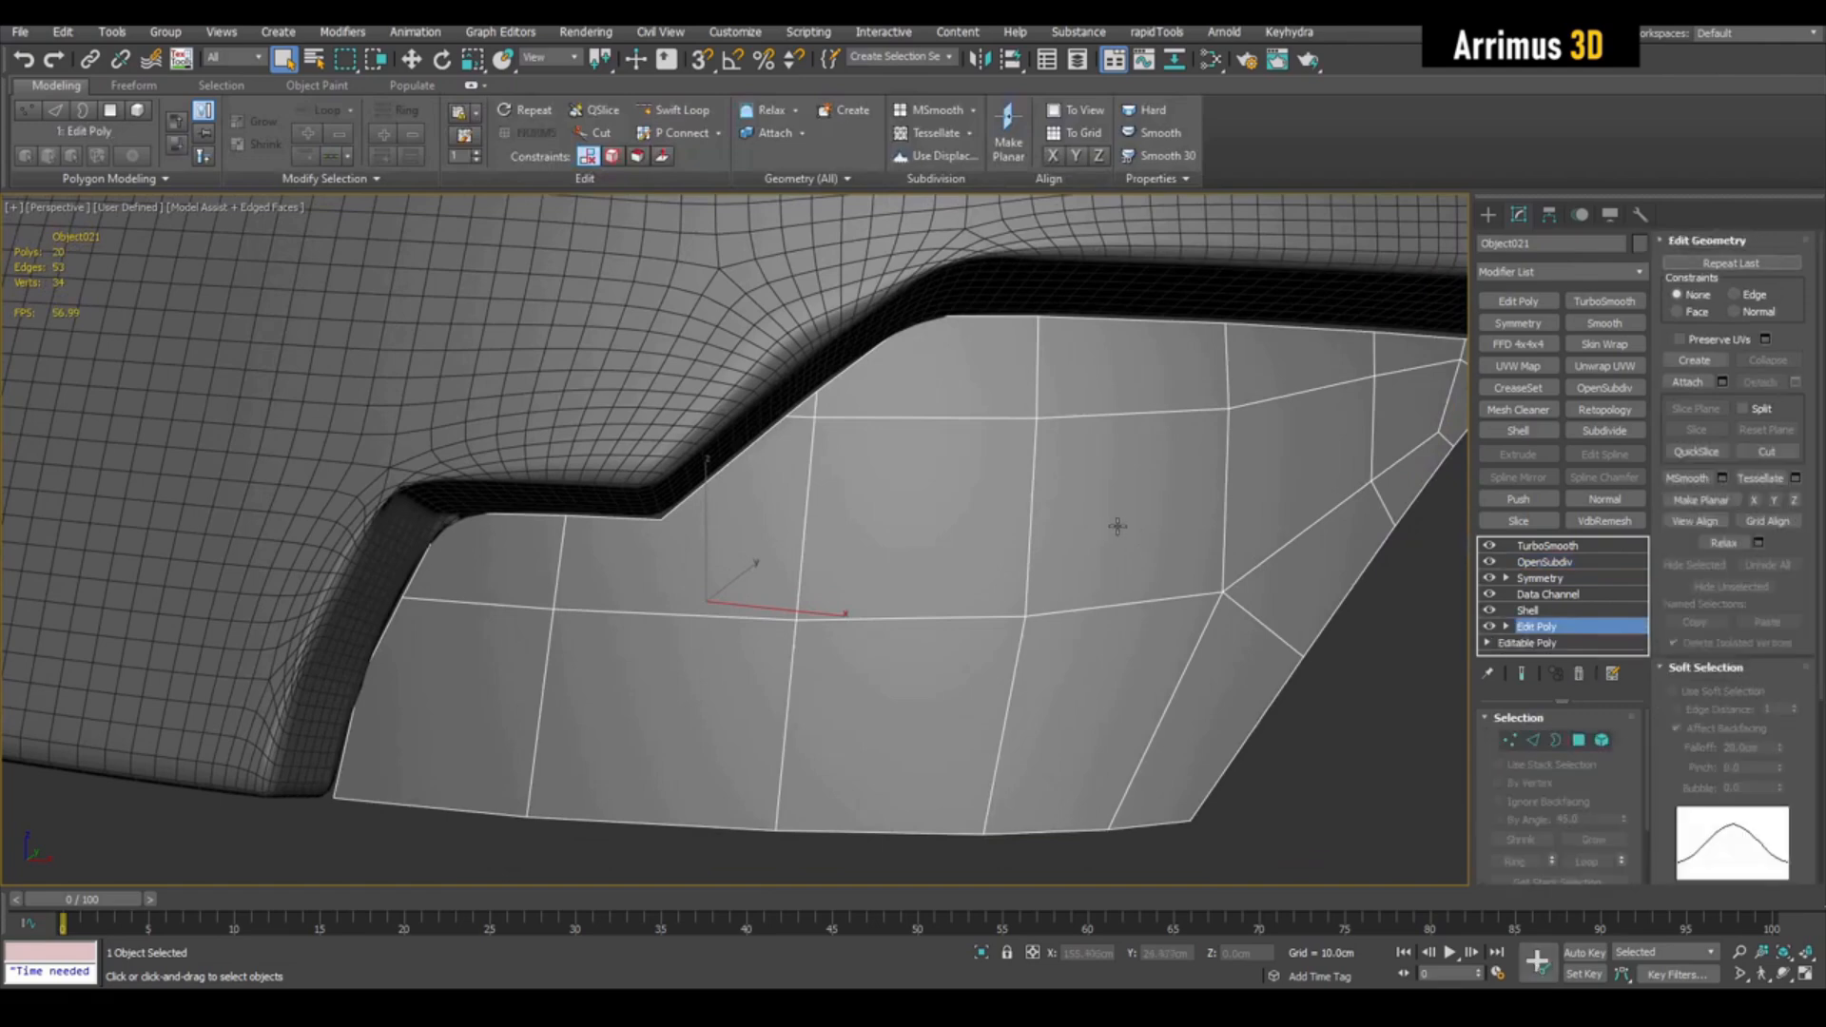
pyautogui.hotkey('alt', 'q')
# Step: Connect the vertex at the panel's inner step corner to the nearest interior grid vertex
pyautogui.press('1')
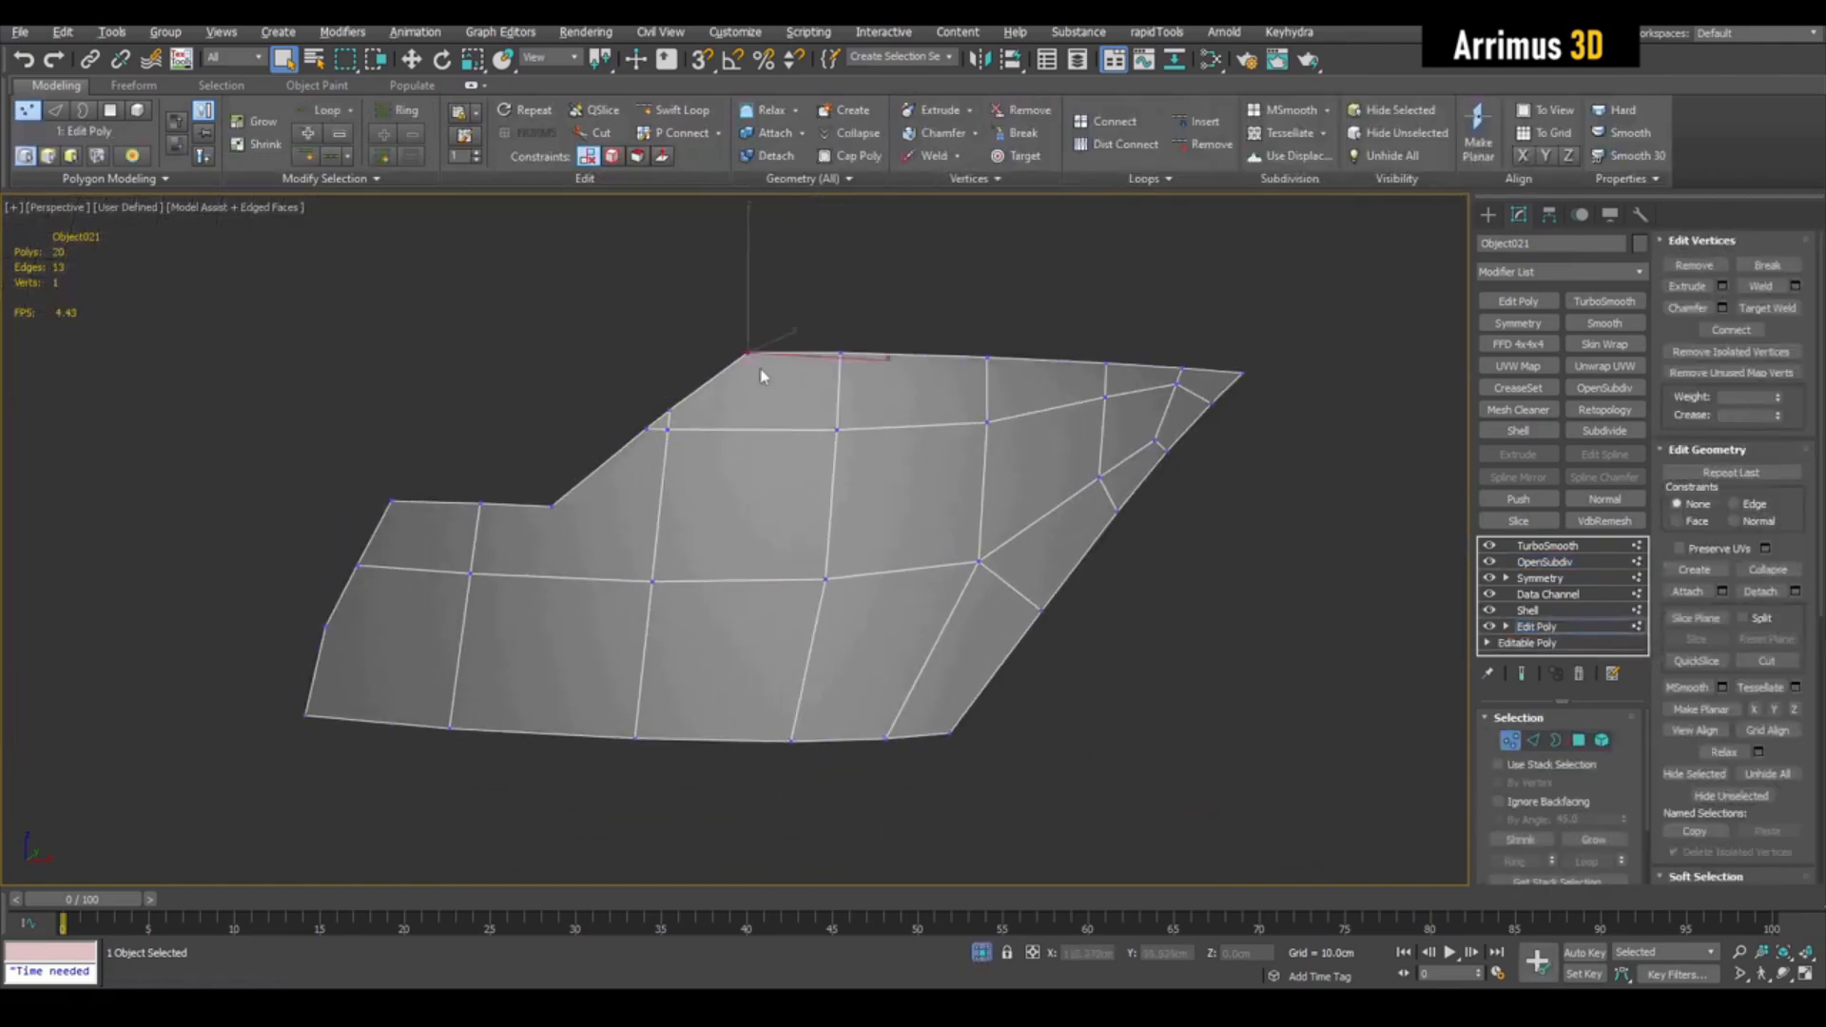
pyautogui.click(747, 356)
pyautogui.moveTo(732, 630); pyautogui.dragTo(734, 628)
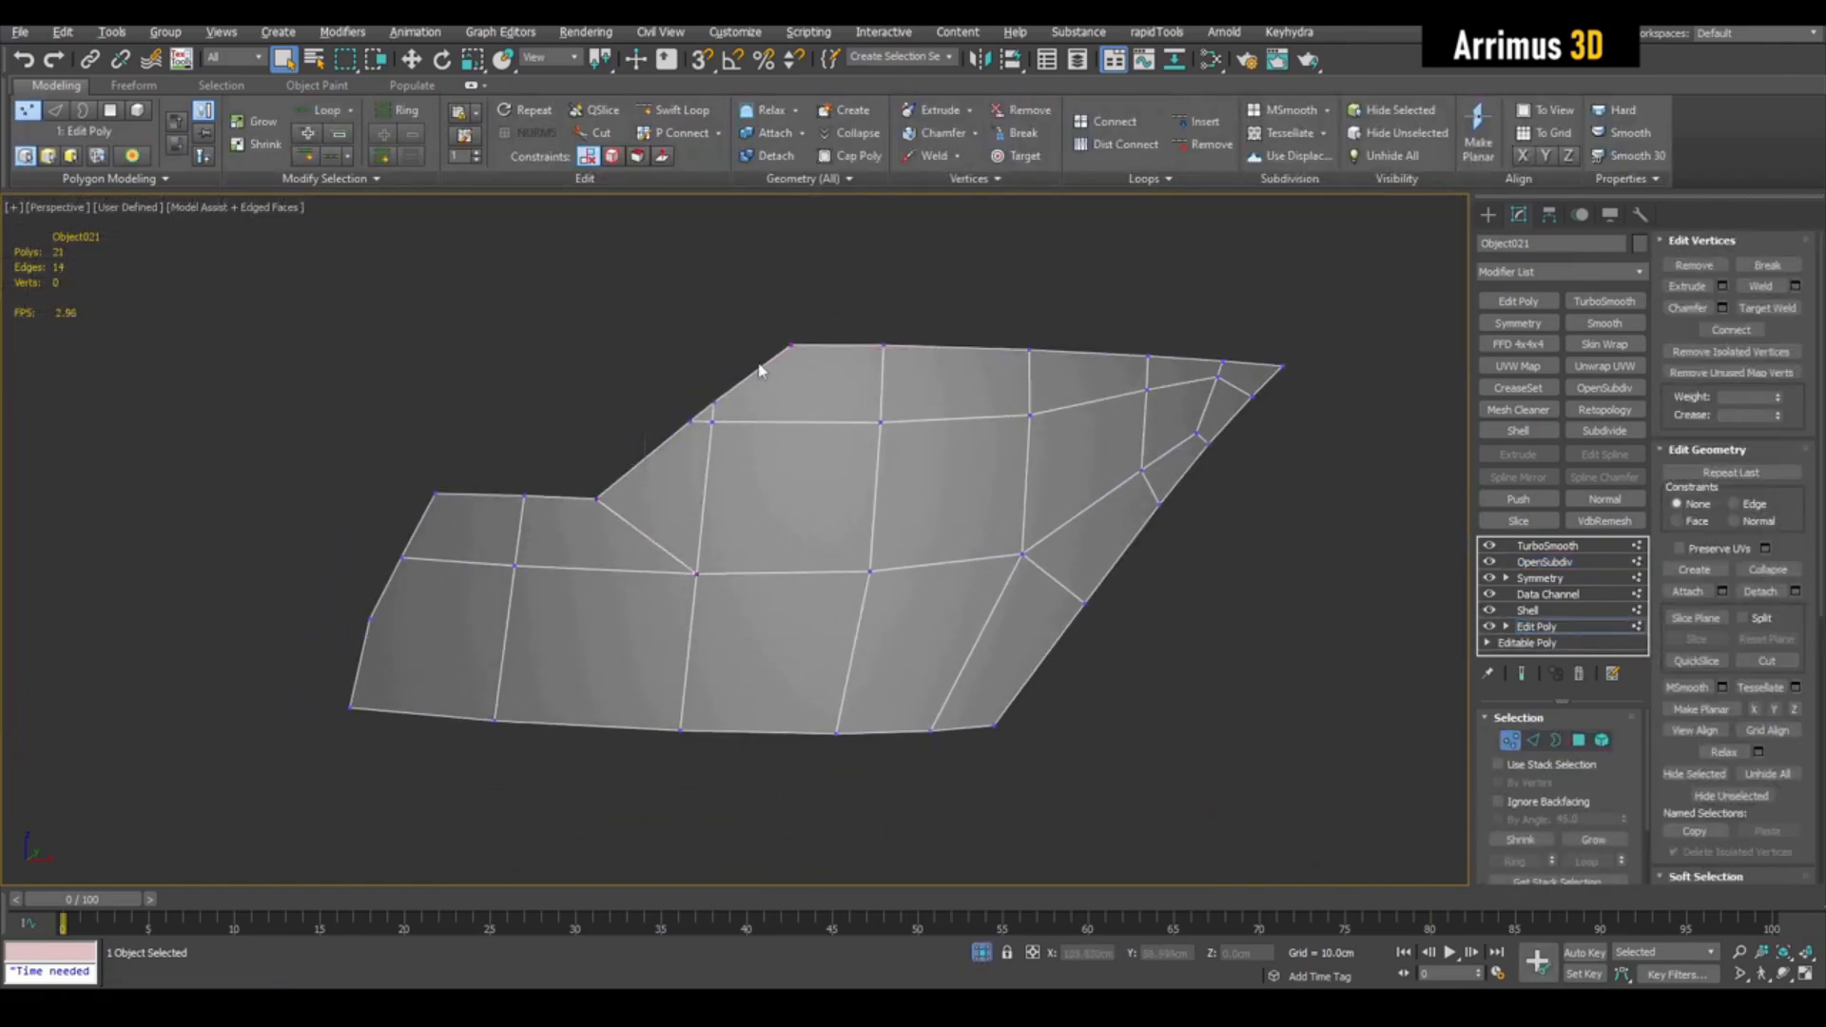
pyautogui.hotkey('ctrl', 'q')
pyautogui.hotkey('ctrl', 'q')
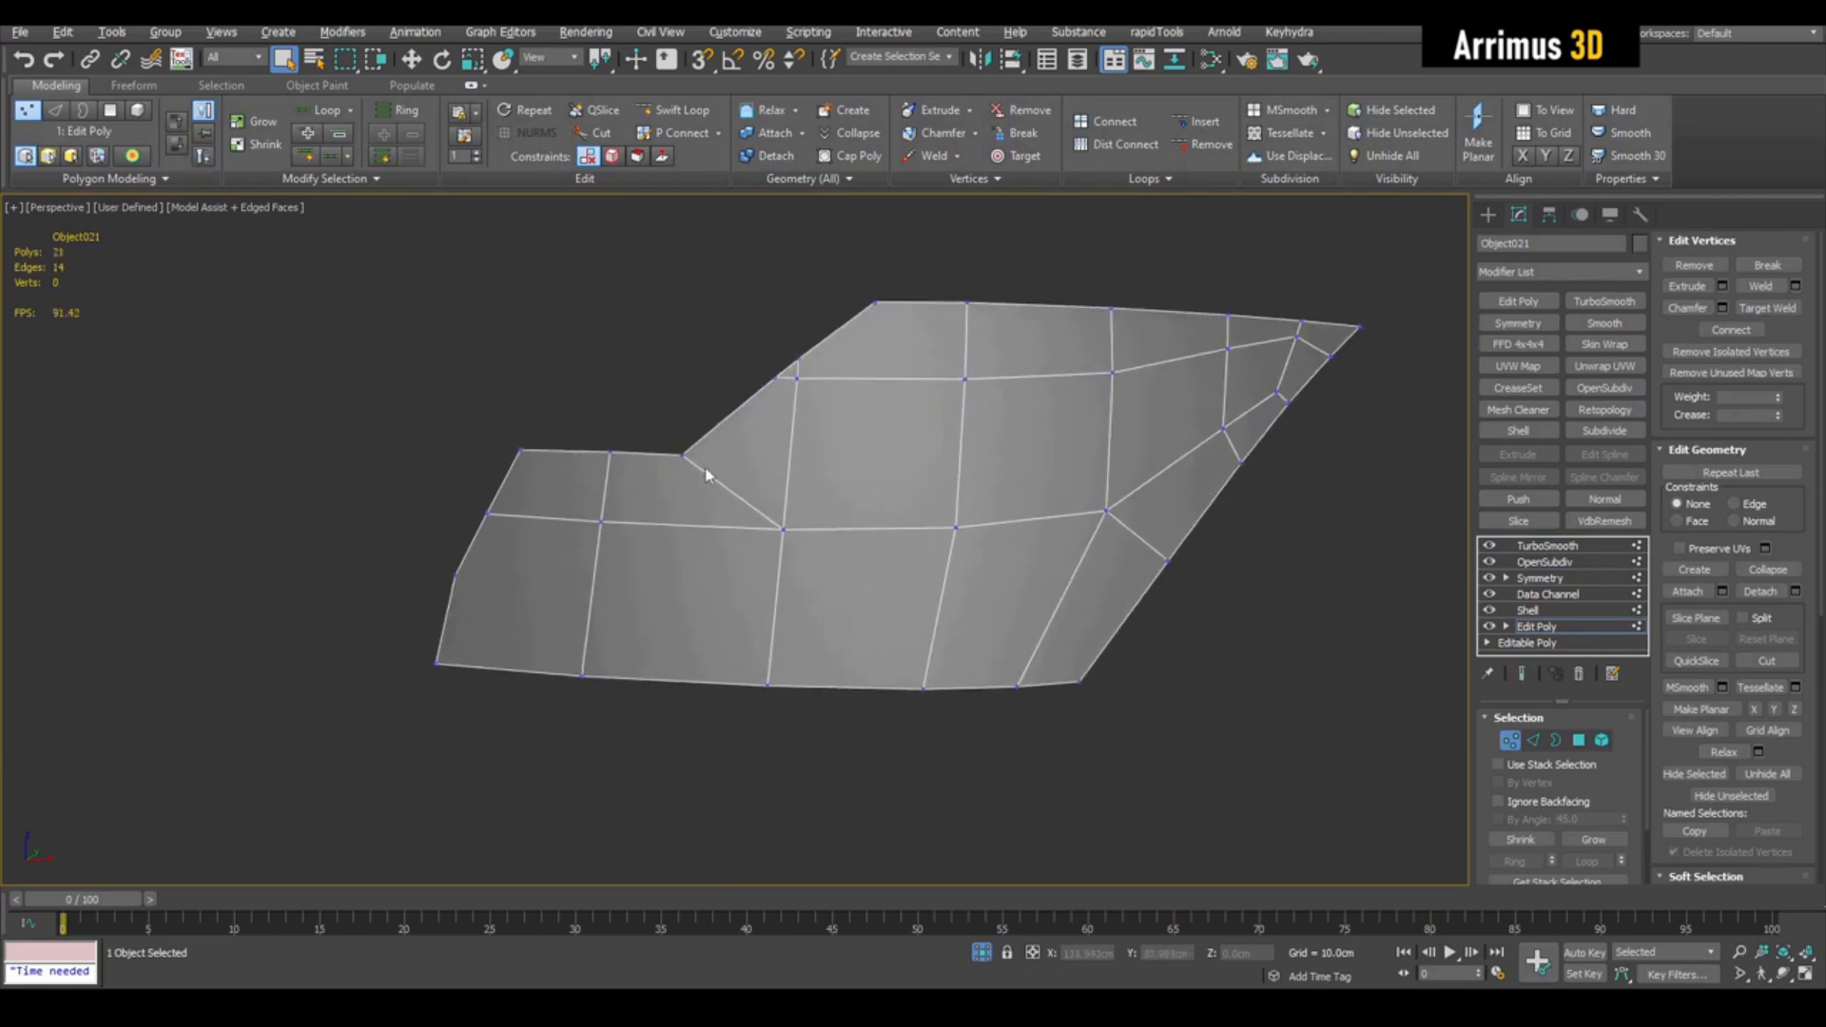
# Step: Connect the bend vertex on the panel's short inner side to the nearest lower-edge vertex and show the end result
pyautogui.hotkey('alt', 'c')
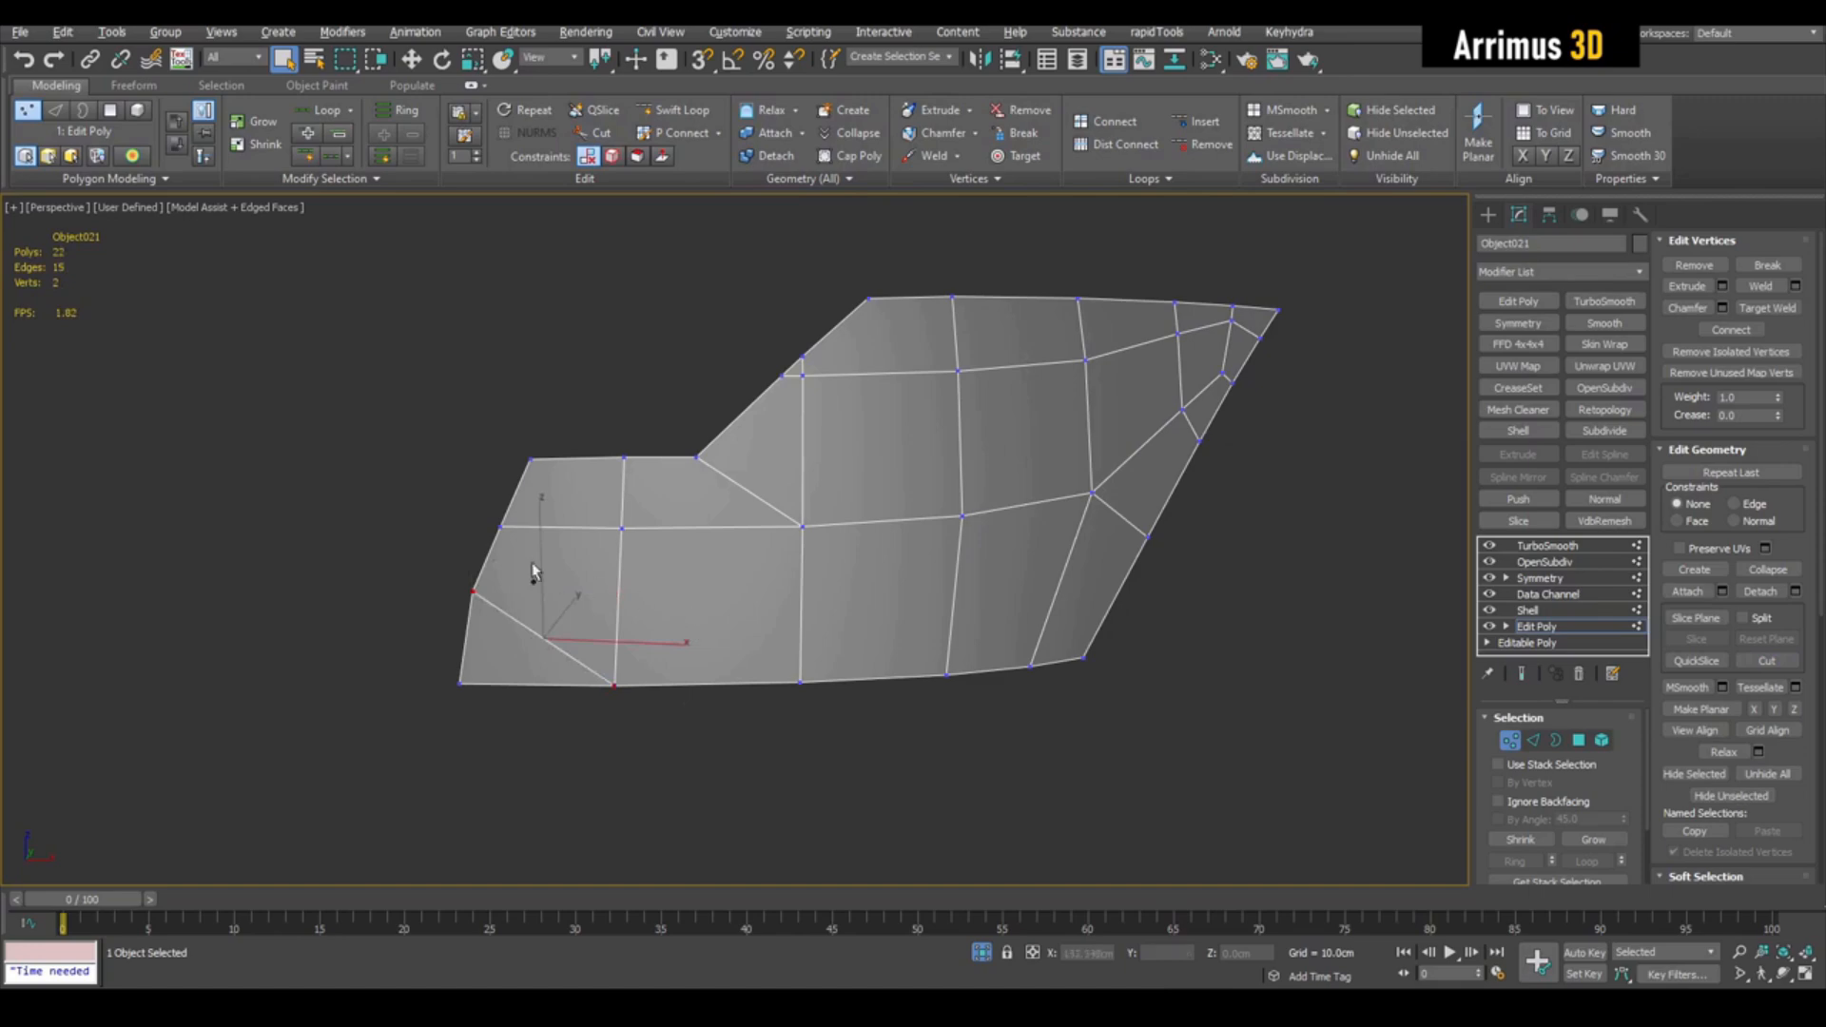
pyautogui.hotkey('ctrl', 'w')
pyautogui.rightClick(481, 595)
pyautogui.hotkey('ctrl', 'q')
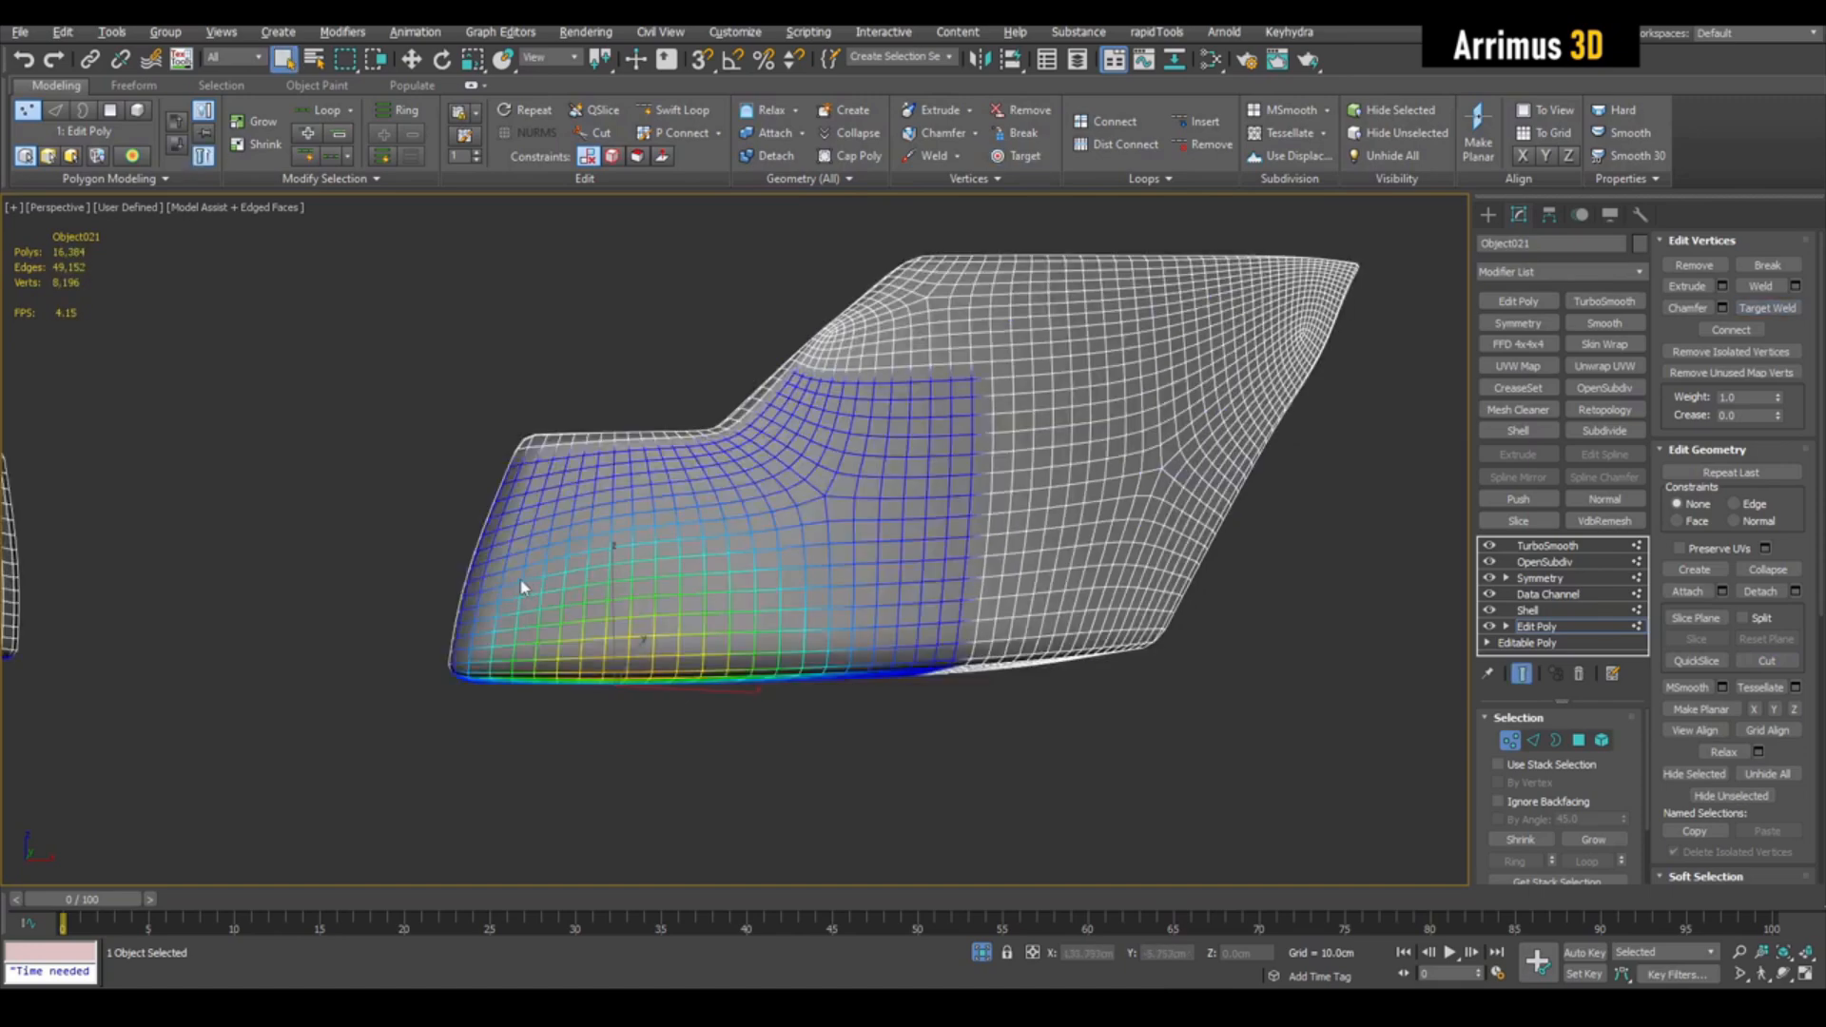
# Step: Examine the smoothed corner panel and its seam with the chest plate in shaded view
pyautogui.keyDown('alt'); pyautogui.moveTo(575, 555); pyautogui.dragTo(611, 574, button='middle'); pyautogui.keyUp('alt')
pyautogui.press('1')
pyautogui.press('F4')
pyautogui.keyDown('alt'); pyautogui.moveTo(961, 613); pyautogui.dragTo(1005, 641, button='middle'); pyautogui.keyUp('alt')
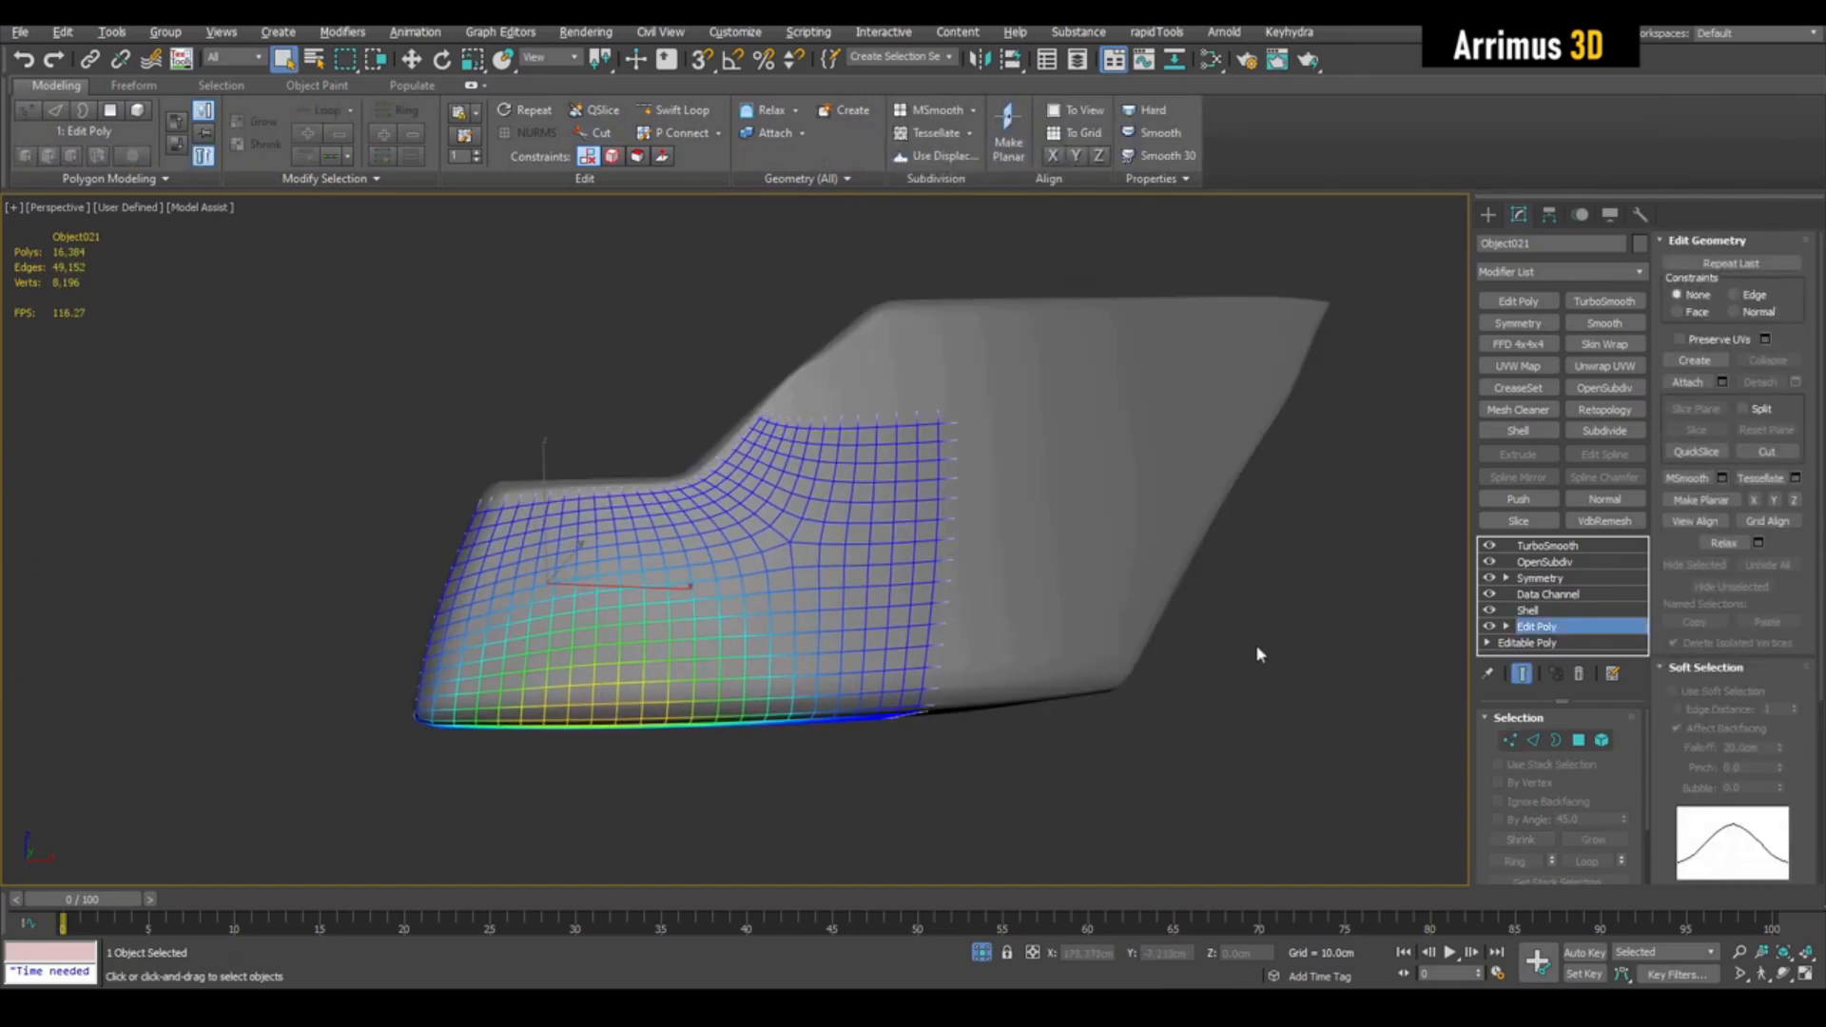
pyautogui.click(1255, 654)
pyautogui.scroll(5, 1047, 533)
pyautogui.scroll(3, 831, 511)
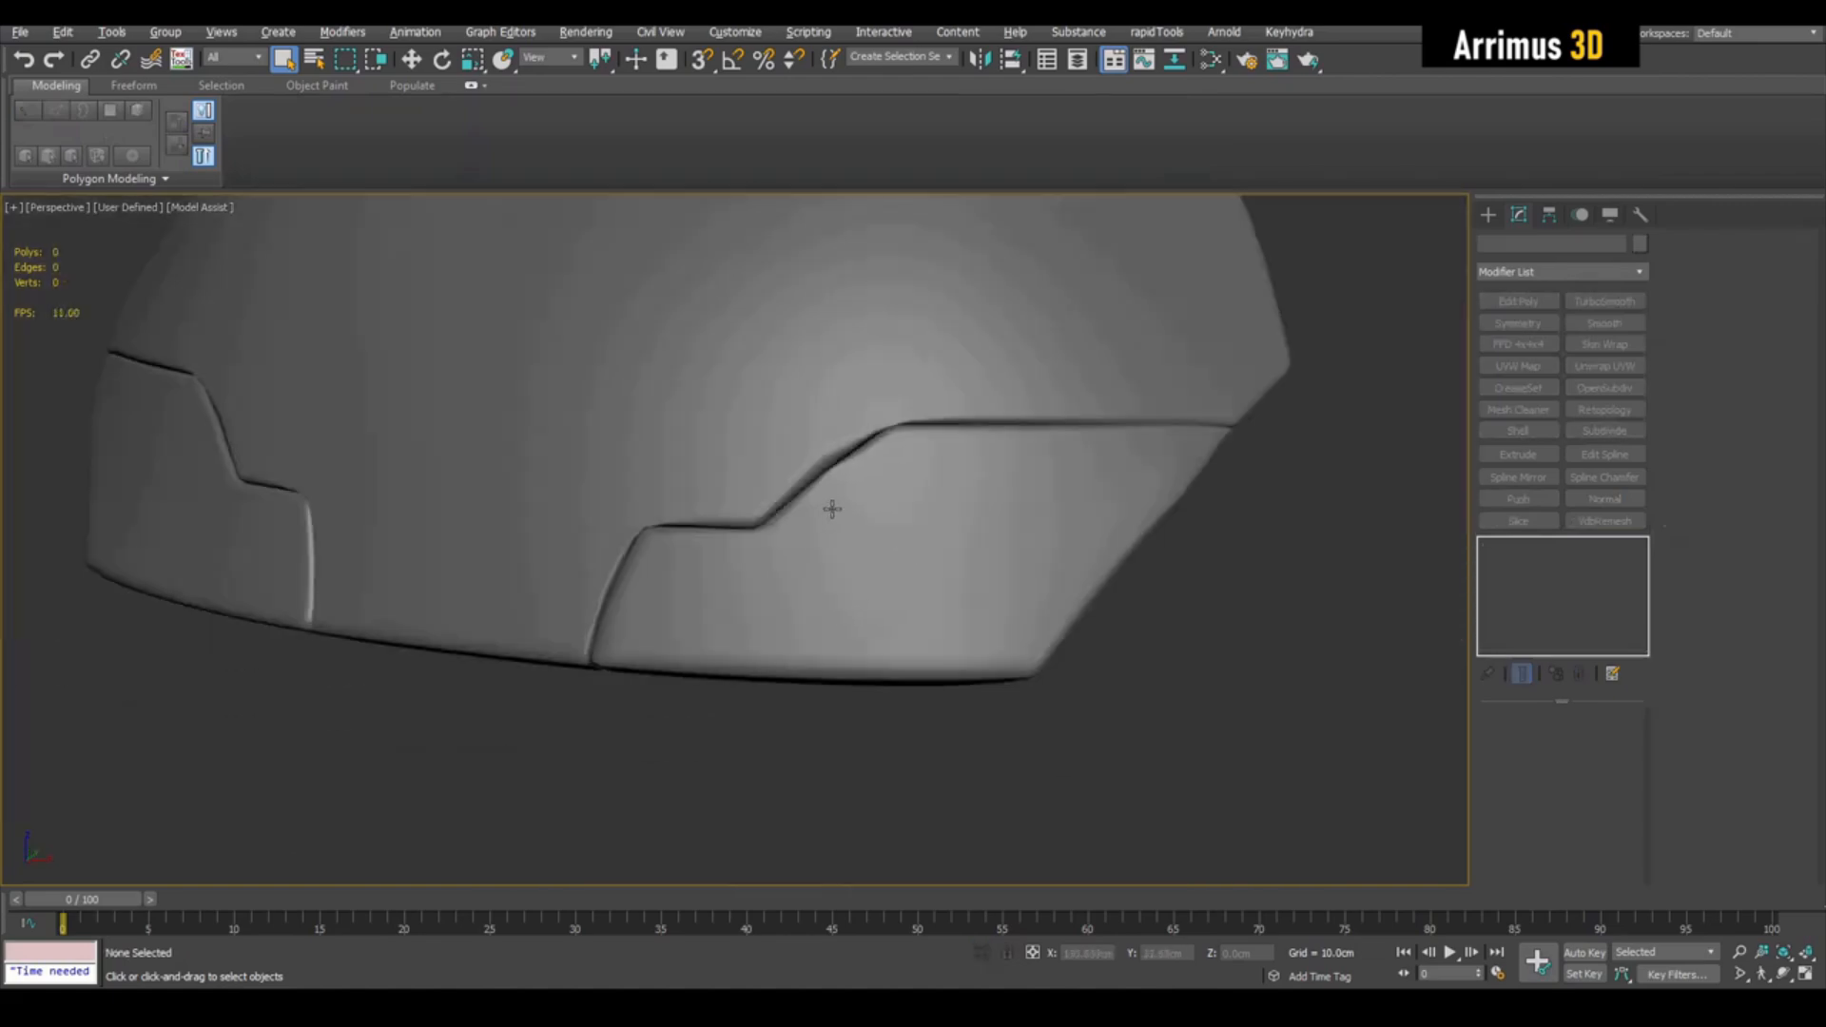
pyautogui.scroll(-6, 830, 511)
pyautogui.scroll(3, 863, 504)
pyautogui.moveTo(864, 506)
pyautogui.keyDown('alt'); pyautogui.mouseDown(button='middle')
pyautogui.moveTo(910, 534)
pyautogui.moveTo(892, 549)
pyautogui.moveTo(884, 493)
pyautogui.mouseUp(button='middle'); pyautogui.keyUp('alt')
# Step: Add another Edit Poly below the main chest plate's Shell and isolate the plate
pyautogui.click(891, 549)
pyautogui.press('F4')
pyautogui.scroll(2, 891, 549)
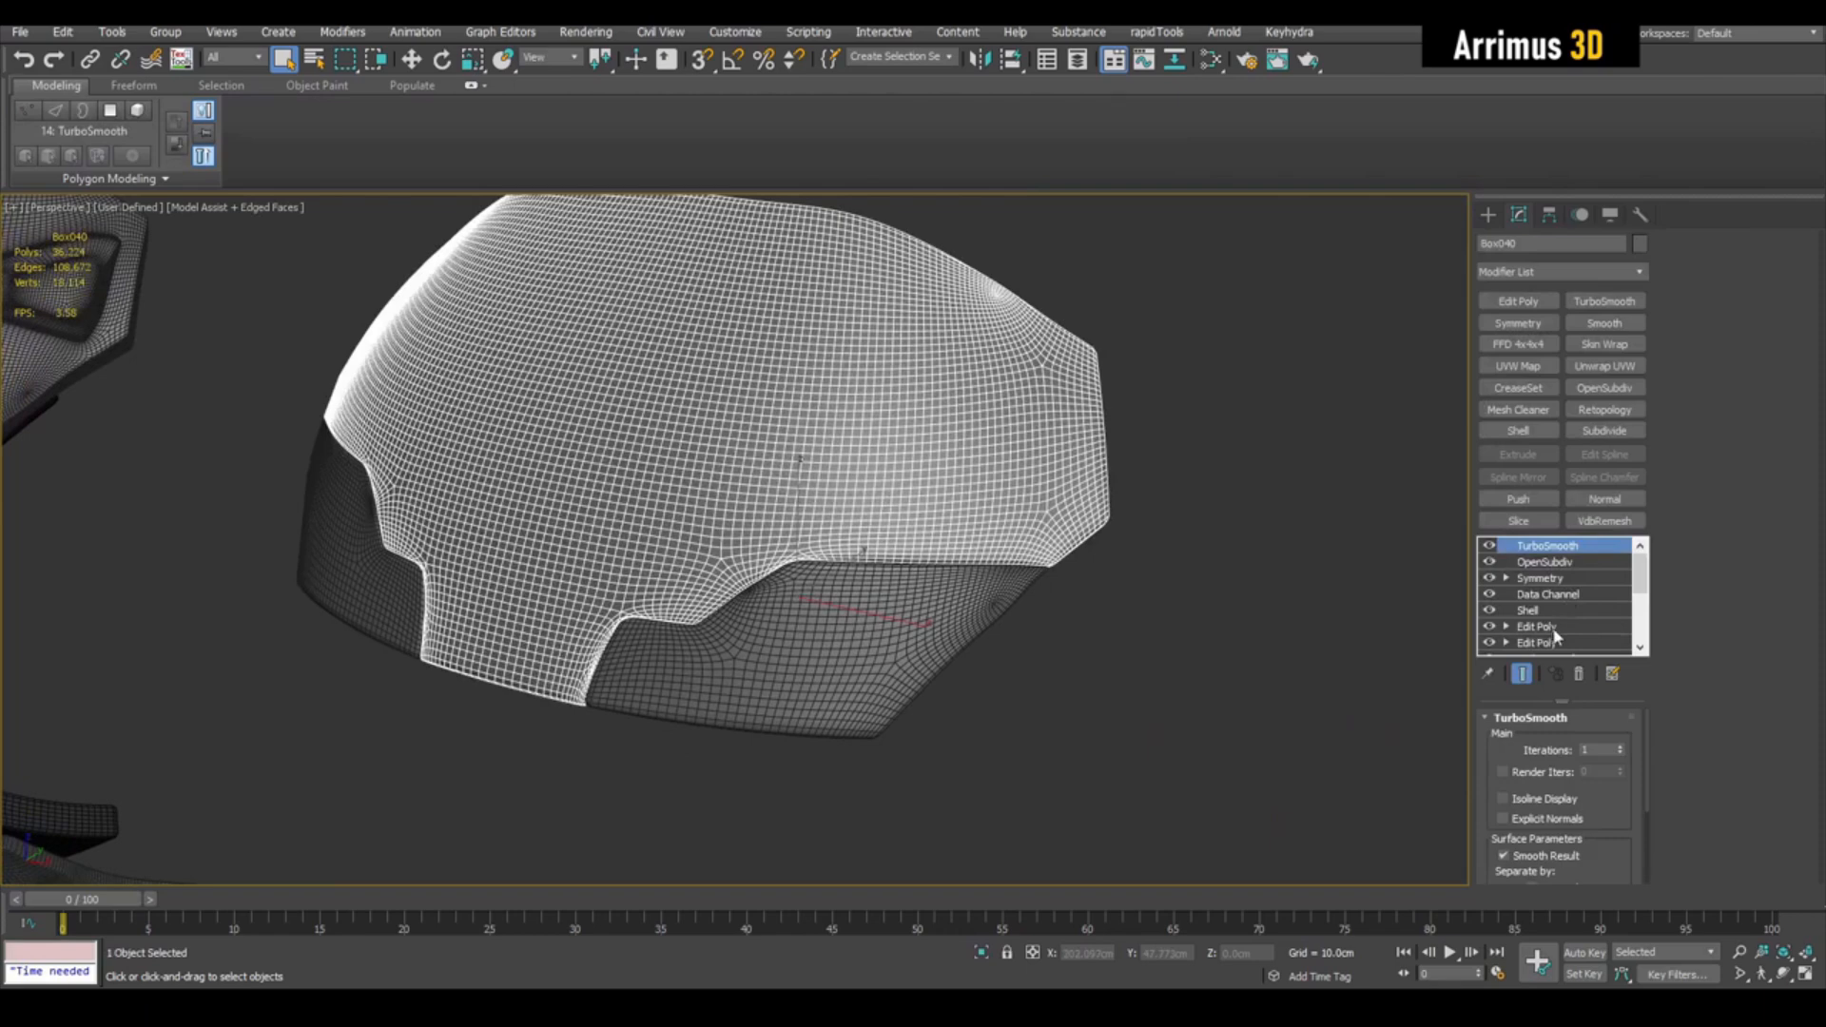
pyautogui.click(1536, 627)
pyautogui.keyDown('alt'); pyautogui.moveTo(1063, 533); pyautogui.dragTo(1071, 533, button='middle'); pyautogui.keyUp('alt')
pyautogui.press('`')
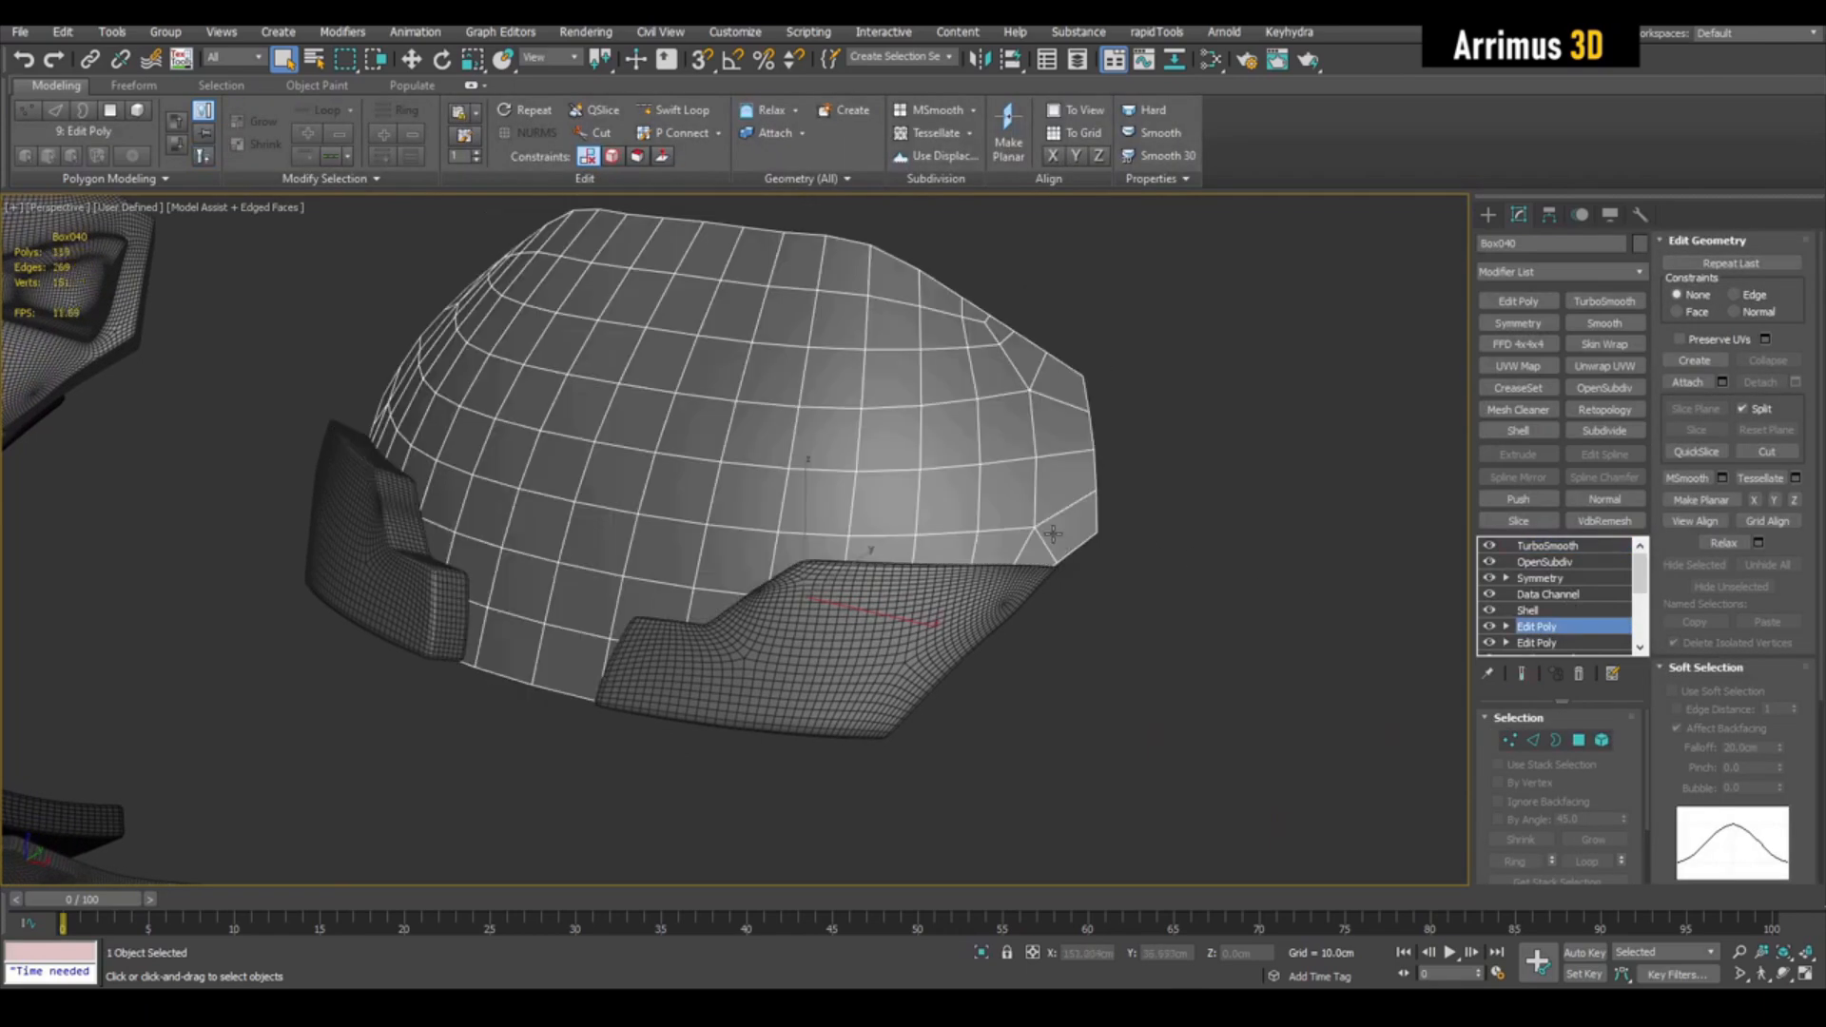
pyautogui.press('1')
pyautogui.press('1')
pyautogui.hotkey('alt', 'q')
pyautogui.moveTo(905, 599); pyautogui.dragTo(922, 583, button='middle')
# Step: Cut the outline of a small wedge-shaped insert into the plate above the diagonal of its stepped lower edge
pyautogui.press('1')
pyautogui.scroll(4, 857, 681)
pyautogui.hotkey('alt', 'c')
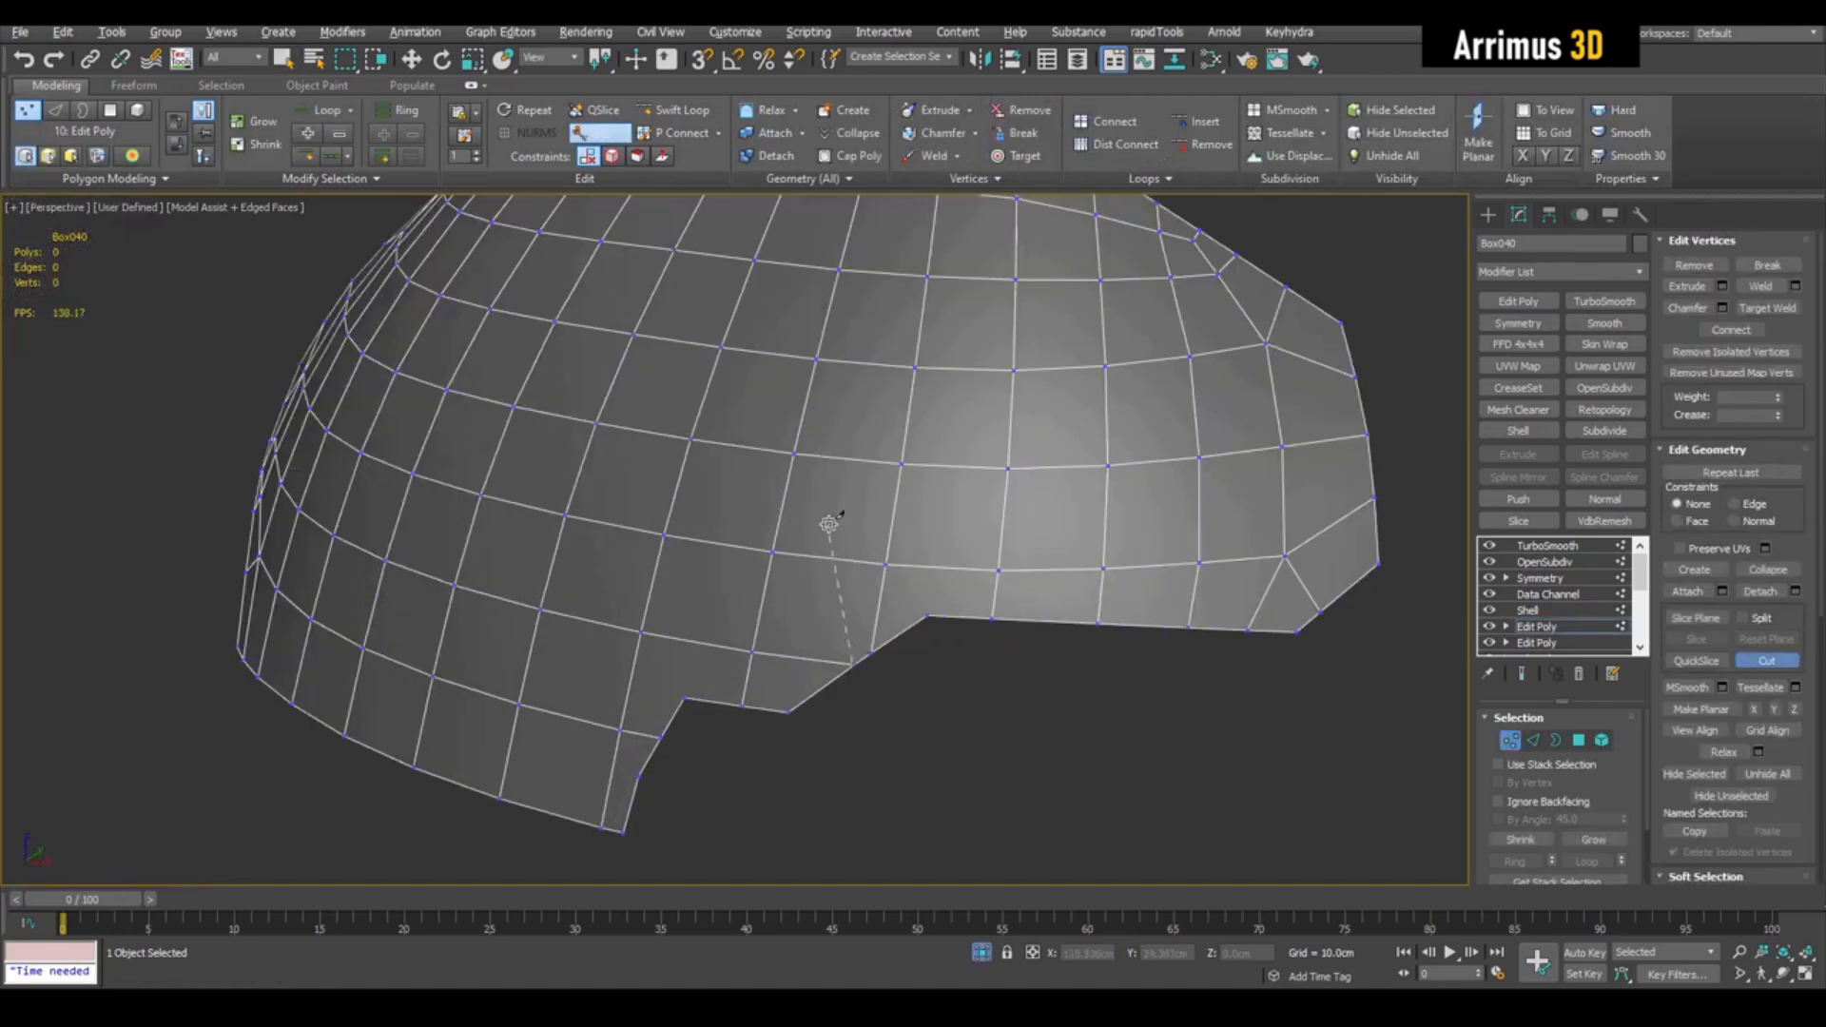
pyautogui.rightClick(974, 552)
# Step: Select the polygons inside the wedge outline and detach them as a separate object
pyautogui.press('4')
pyautogui.moveTo(864, 535); pyautogui.dragTo(927, 644)
pyautogui.hotkey('alt', 'd')
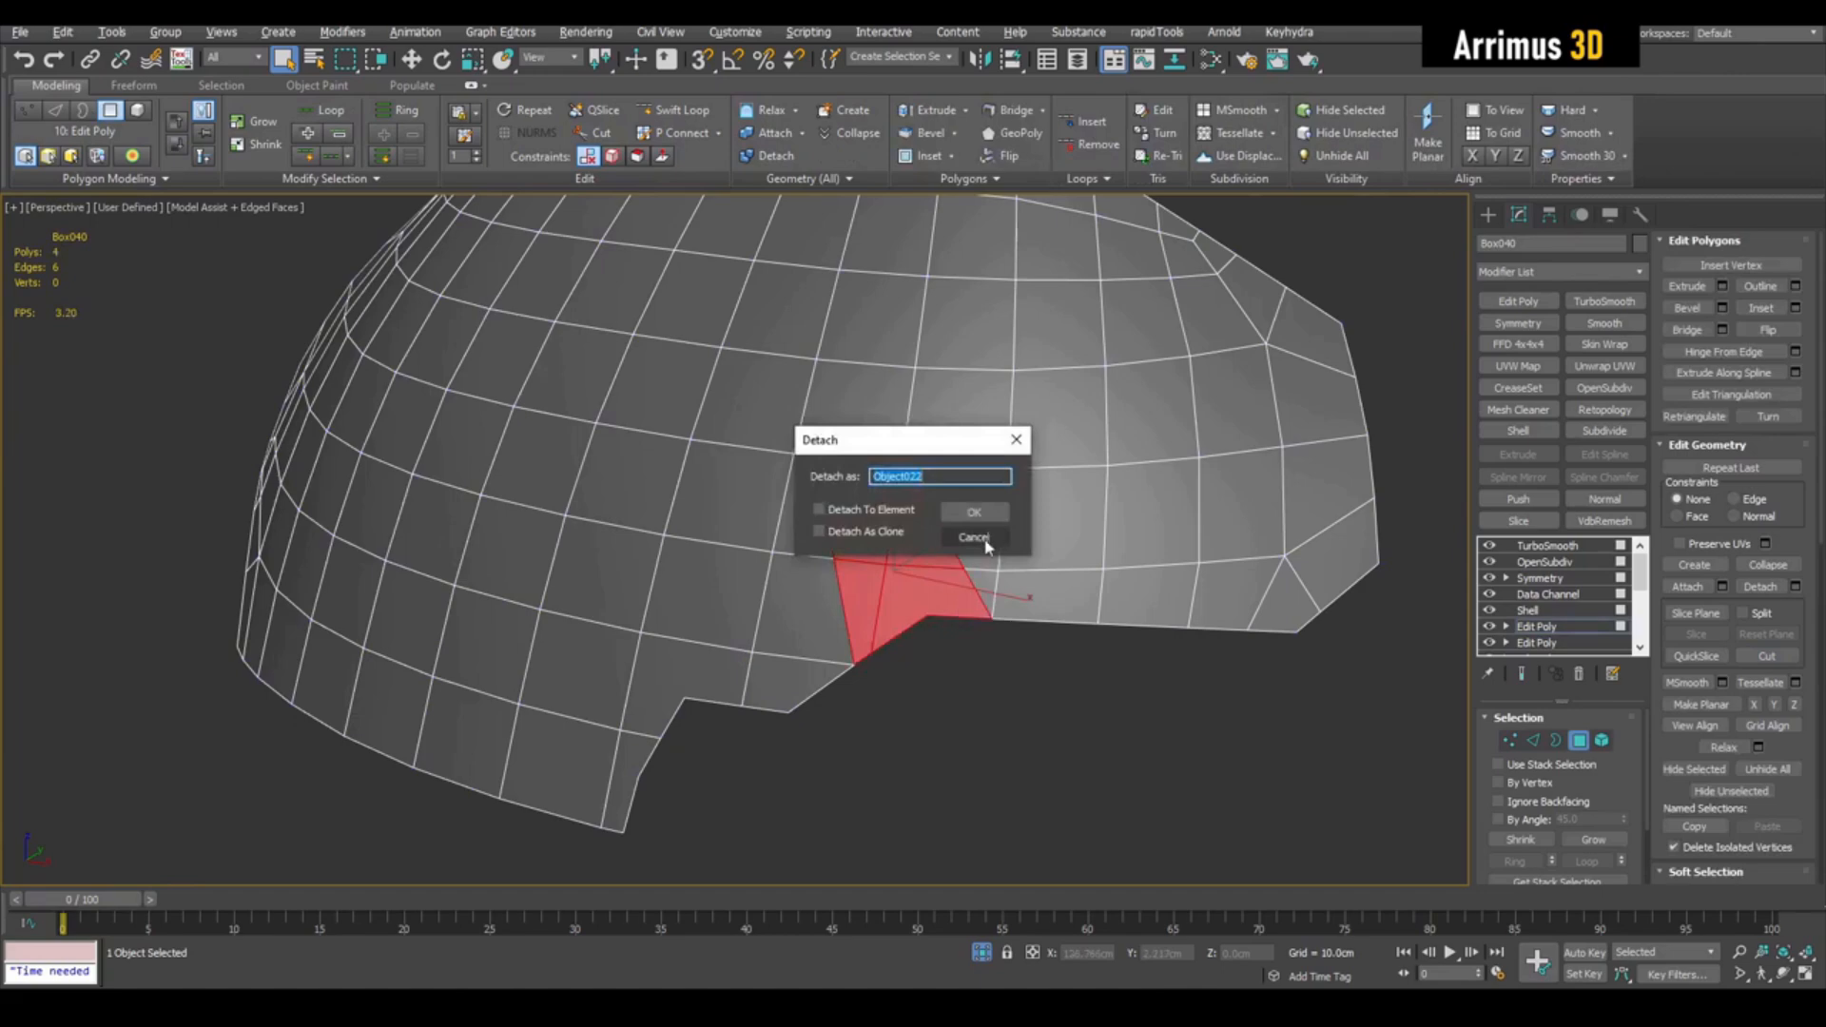
pyautogui.click(988, 519)
pyautogui.press('4')
# Step: Paste the copied modifiers onto the detached wedge insert and view it shaded without edged faces
pyautogui.click(907, 552)
pyautogui.rightClick(1526, 549)
pyautogui.click(1548, 563)
pyautogui.press('F4')
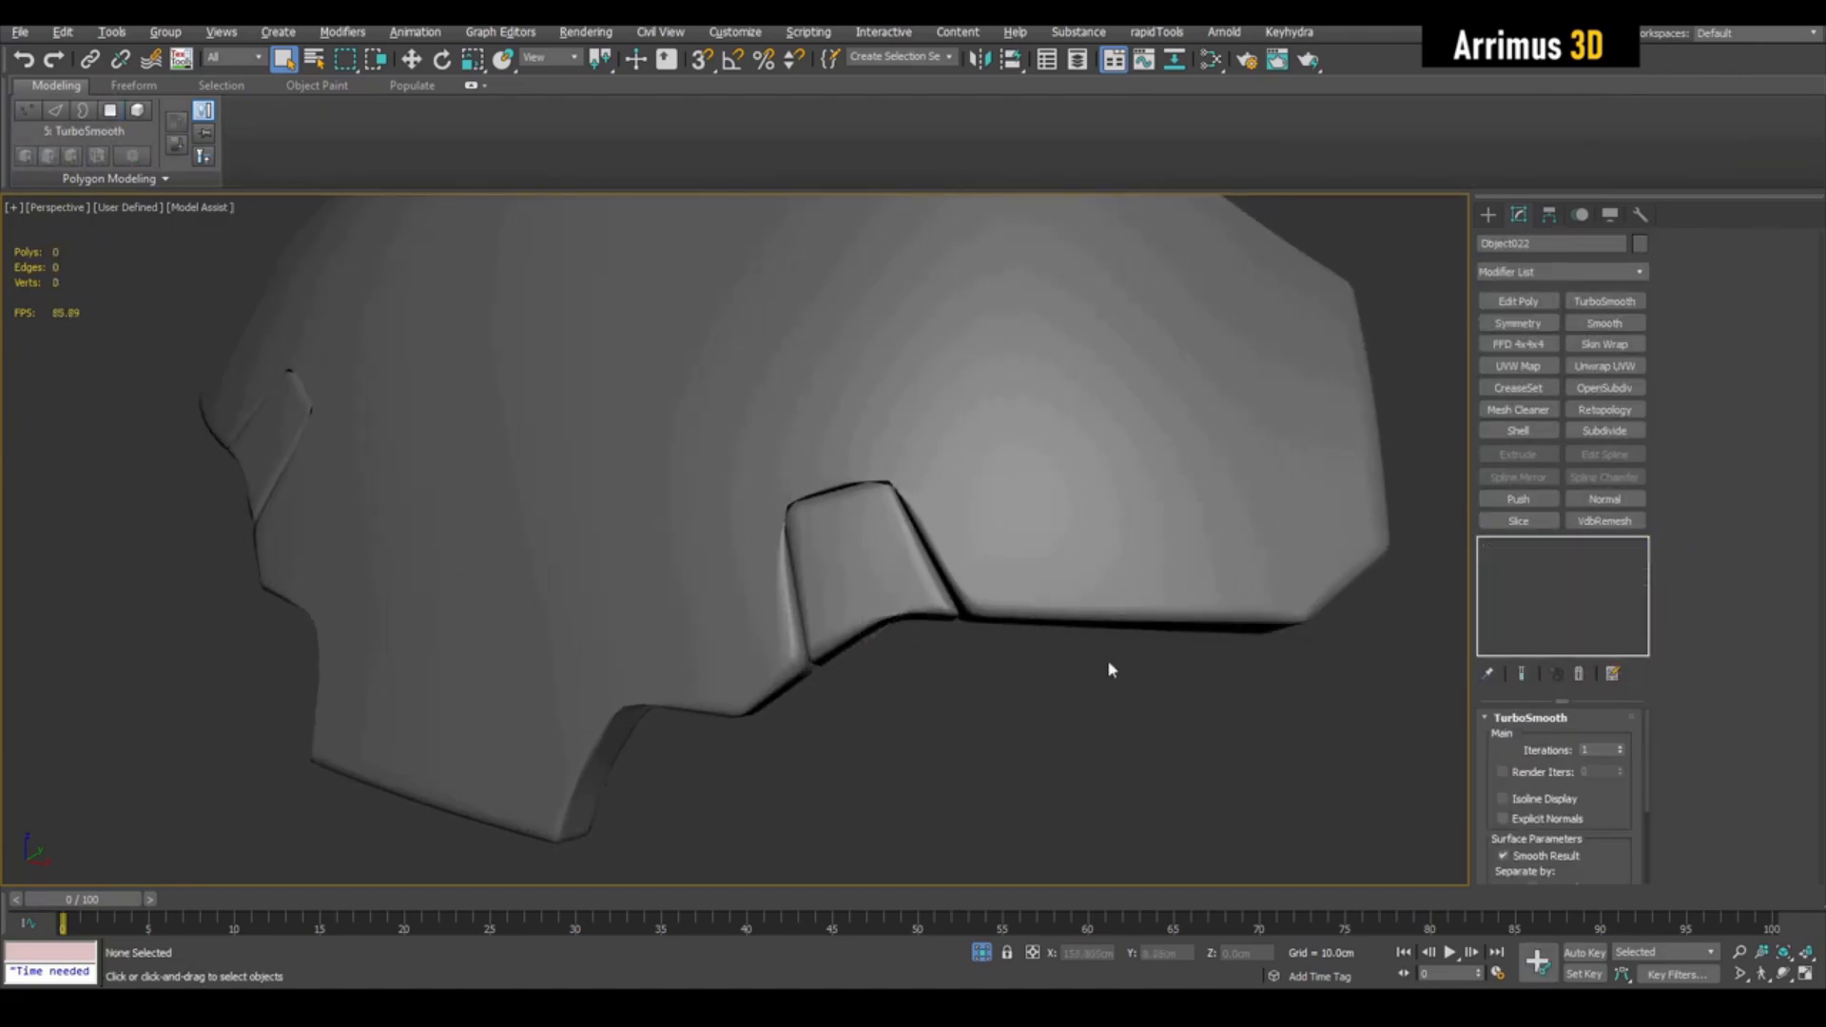
pyautogui.click(1052, 591)
pyautogui.keyDown('alt'); pyautogui.moveTo(1051, 590); pyautogui.dragTo(1053, 609, button='middle'); pyautogui.keyUp('alt')
# Step: Add an Edit Poly below the main plate's Shell and clean up the vertices around the wedge notch's corners with Target Weld
pyautogui.click(1076, 469)
pyautogui.press('F4')
pyautogui.click(1547, 629)
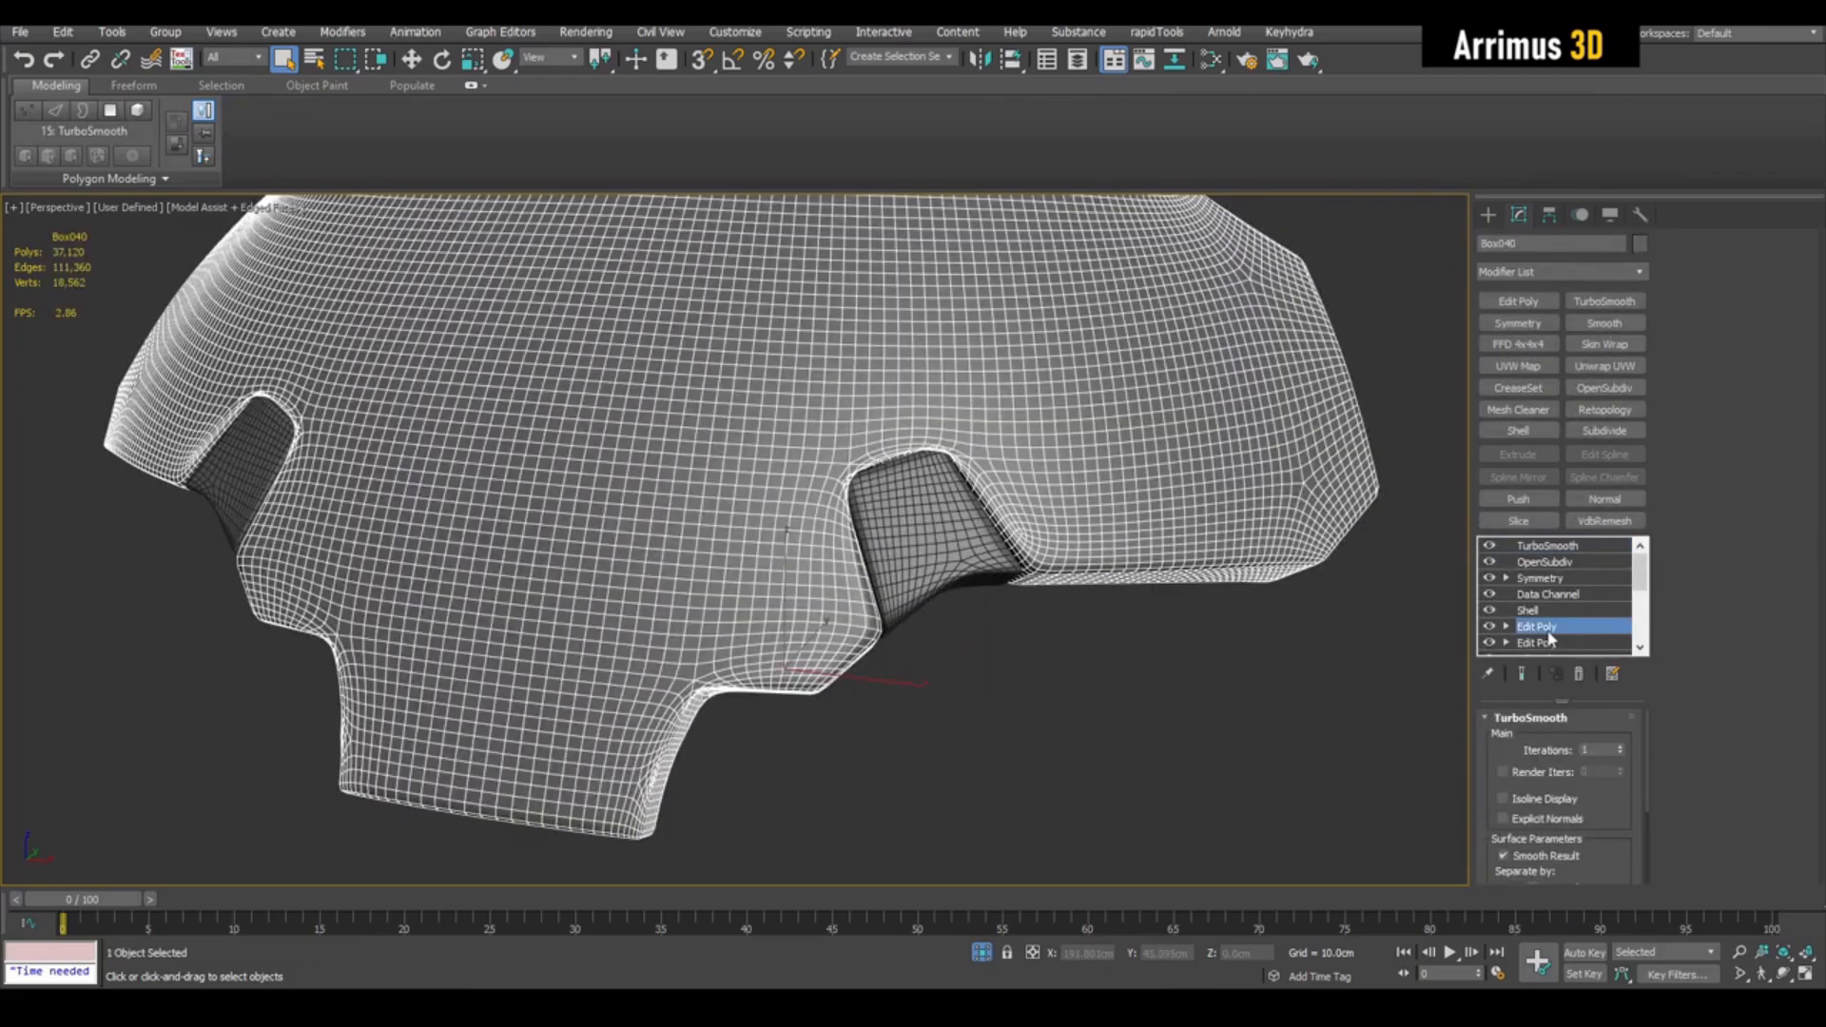
pyautogui.press('1')
pyautogui.scroll(5, 932, 511)
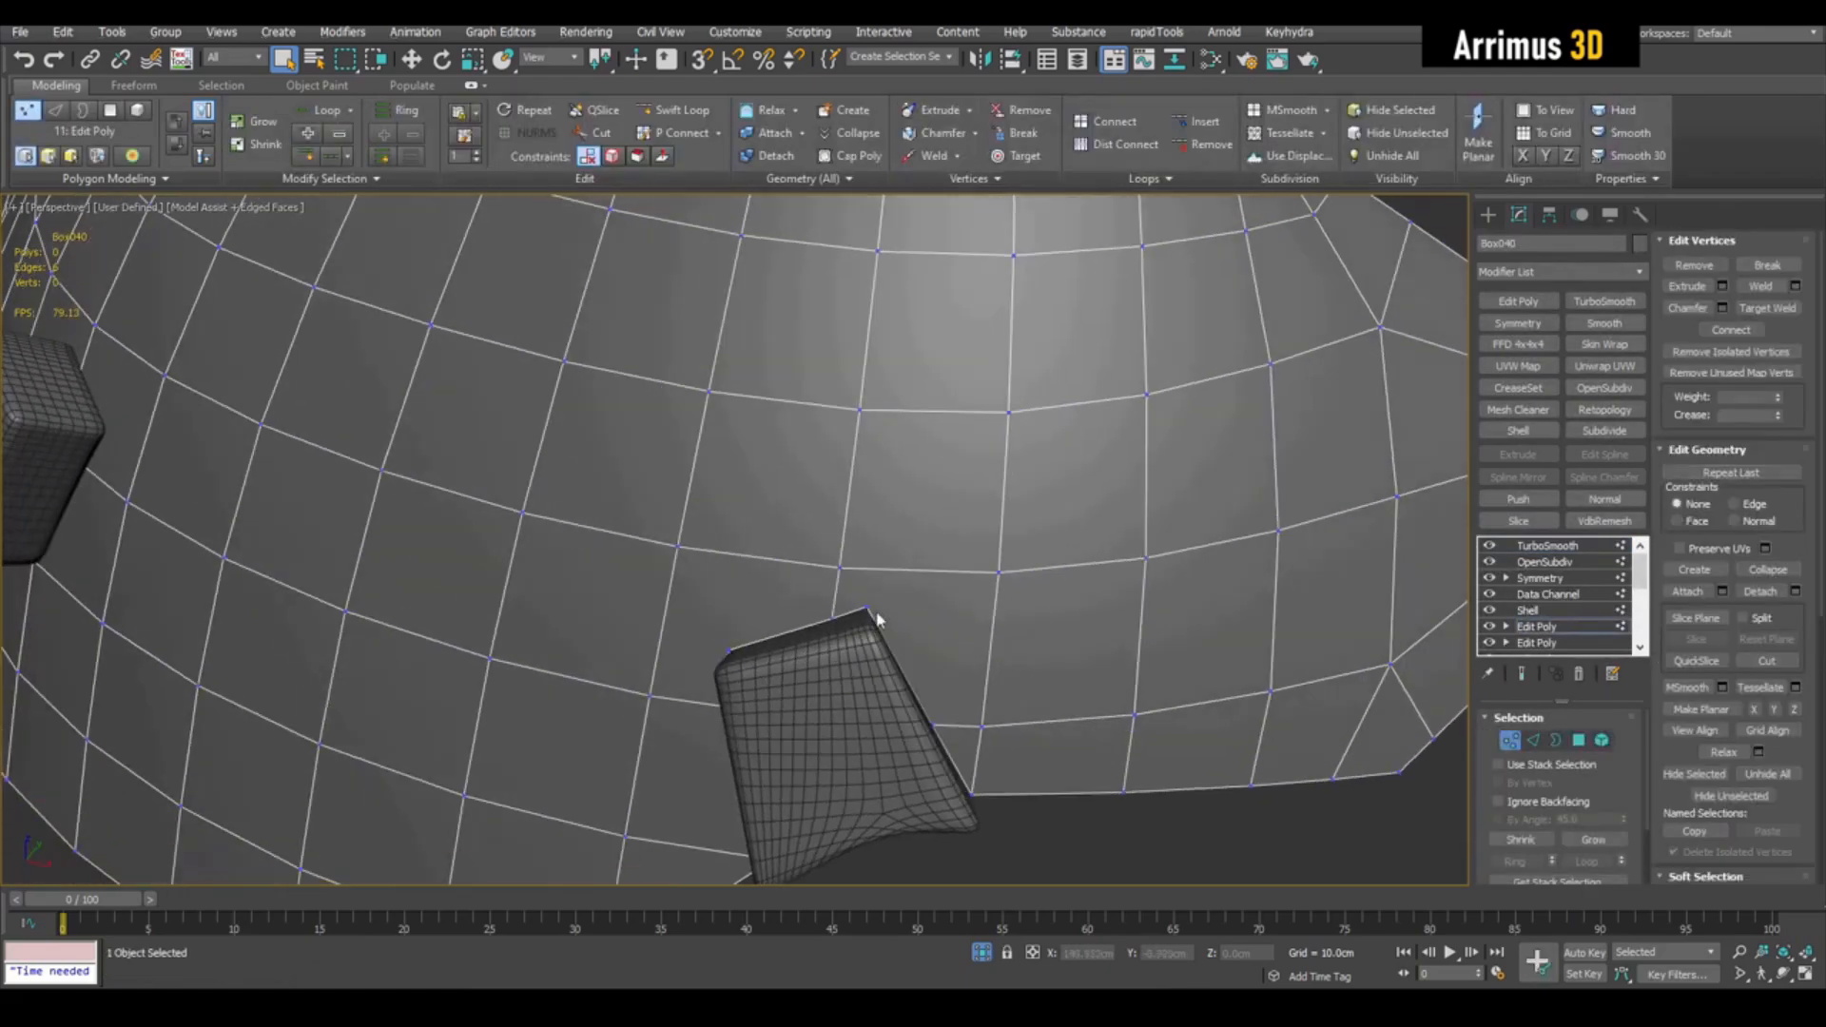
pyautogui.hotkey('ctrl', 'w')
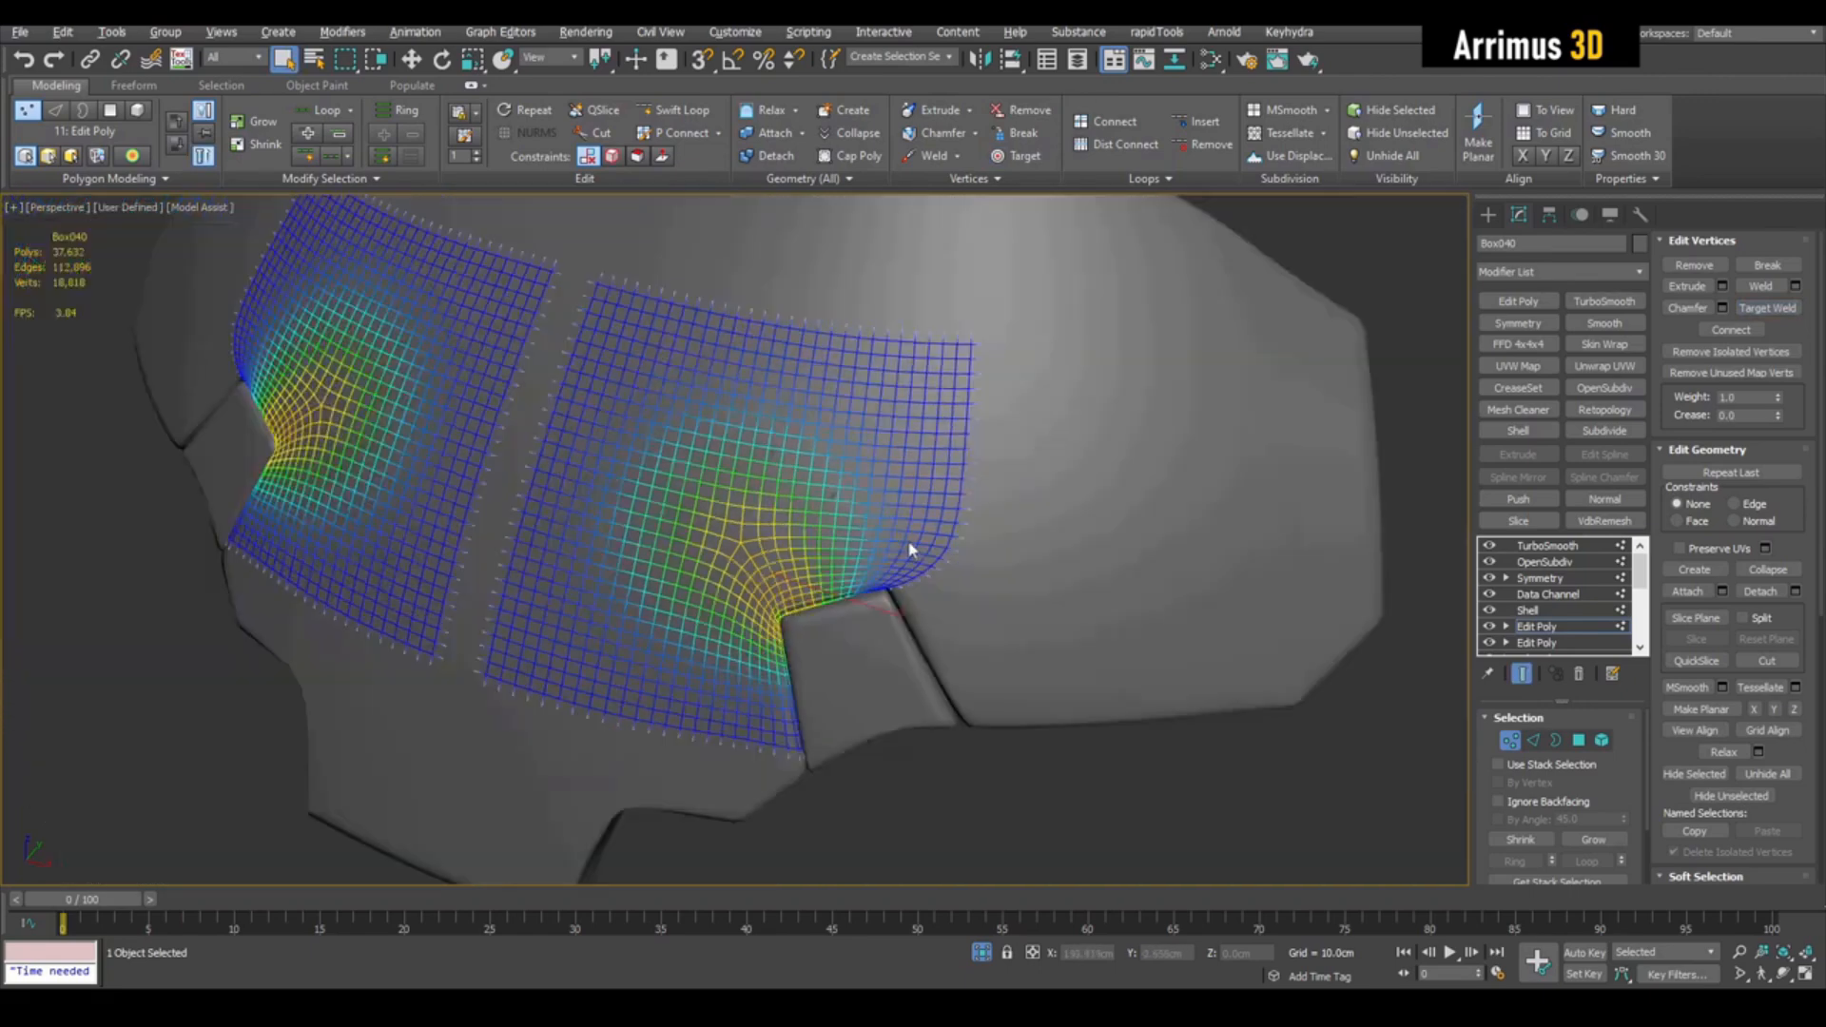
pyautogui.click(1015, 767)
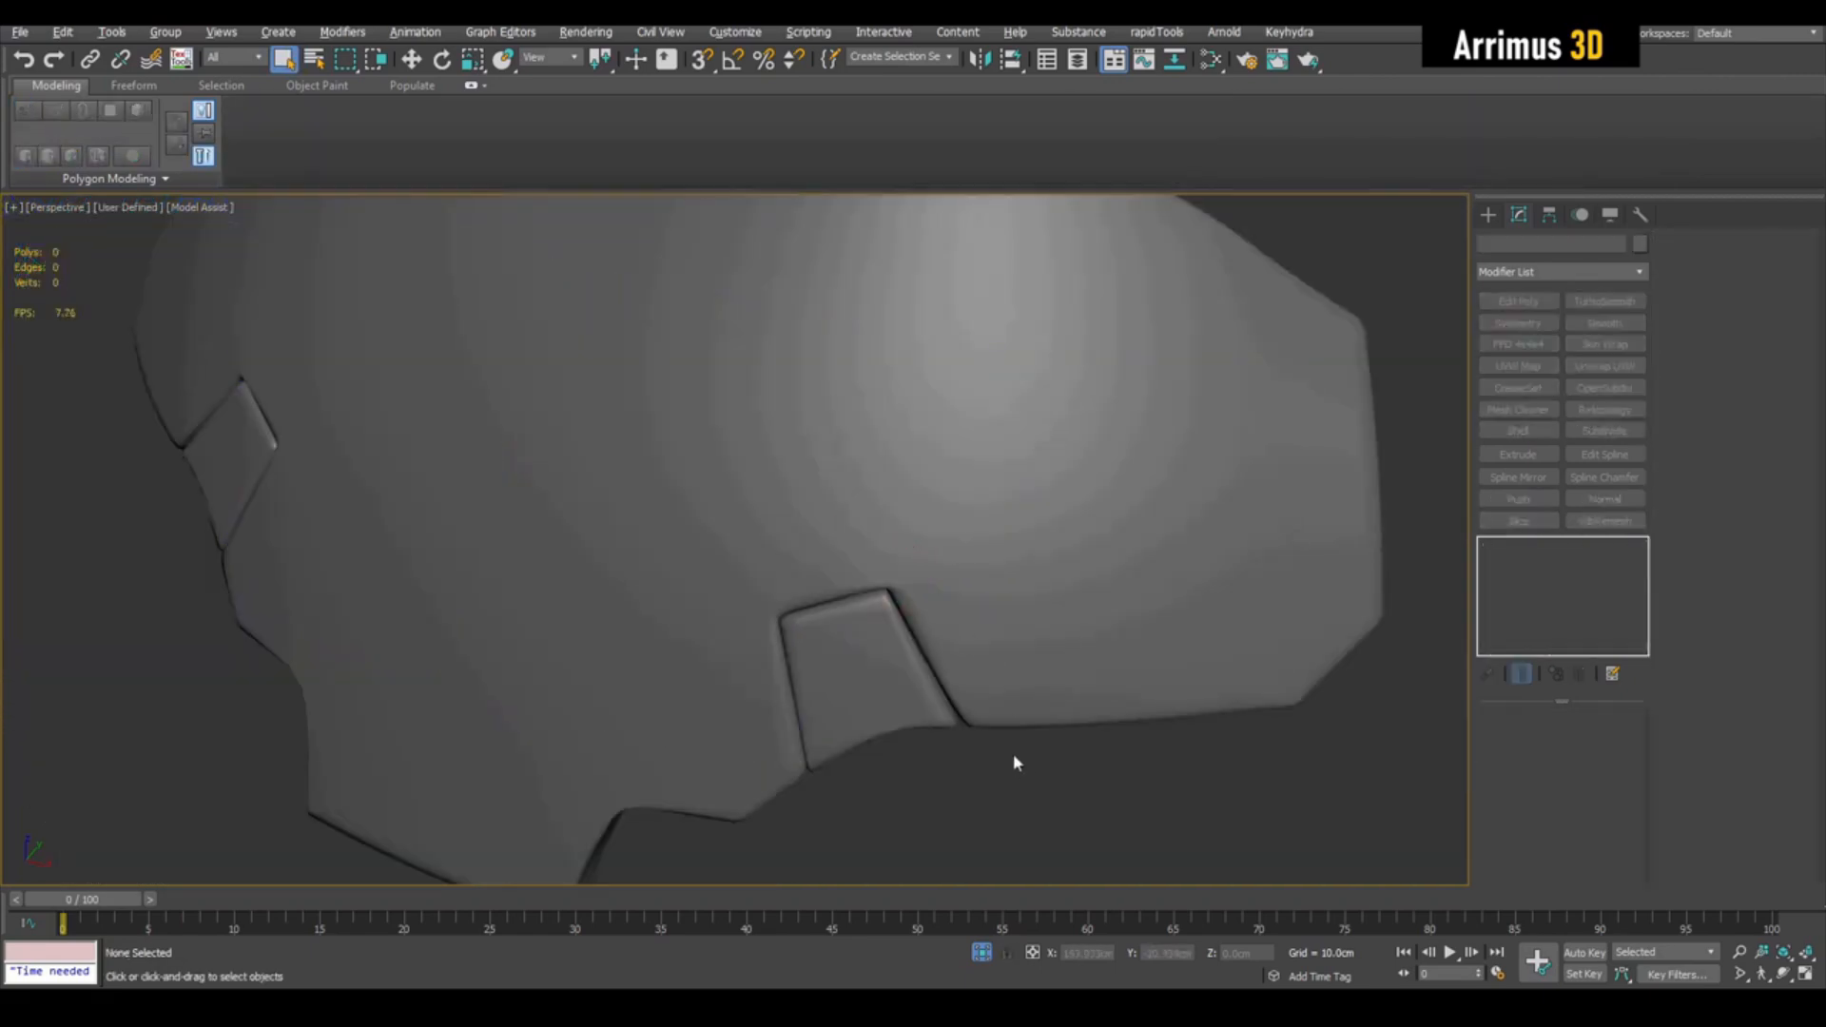
pyautogui.keyDown('alt'); pyautogui.moveTo(1050, 623); pyautogui.dragTo(1068, 661, button='middle'); pyautogui.keyUp('alt')
pyautogui.scroll(3, 1032, 618)
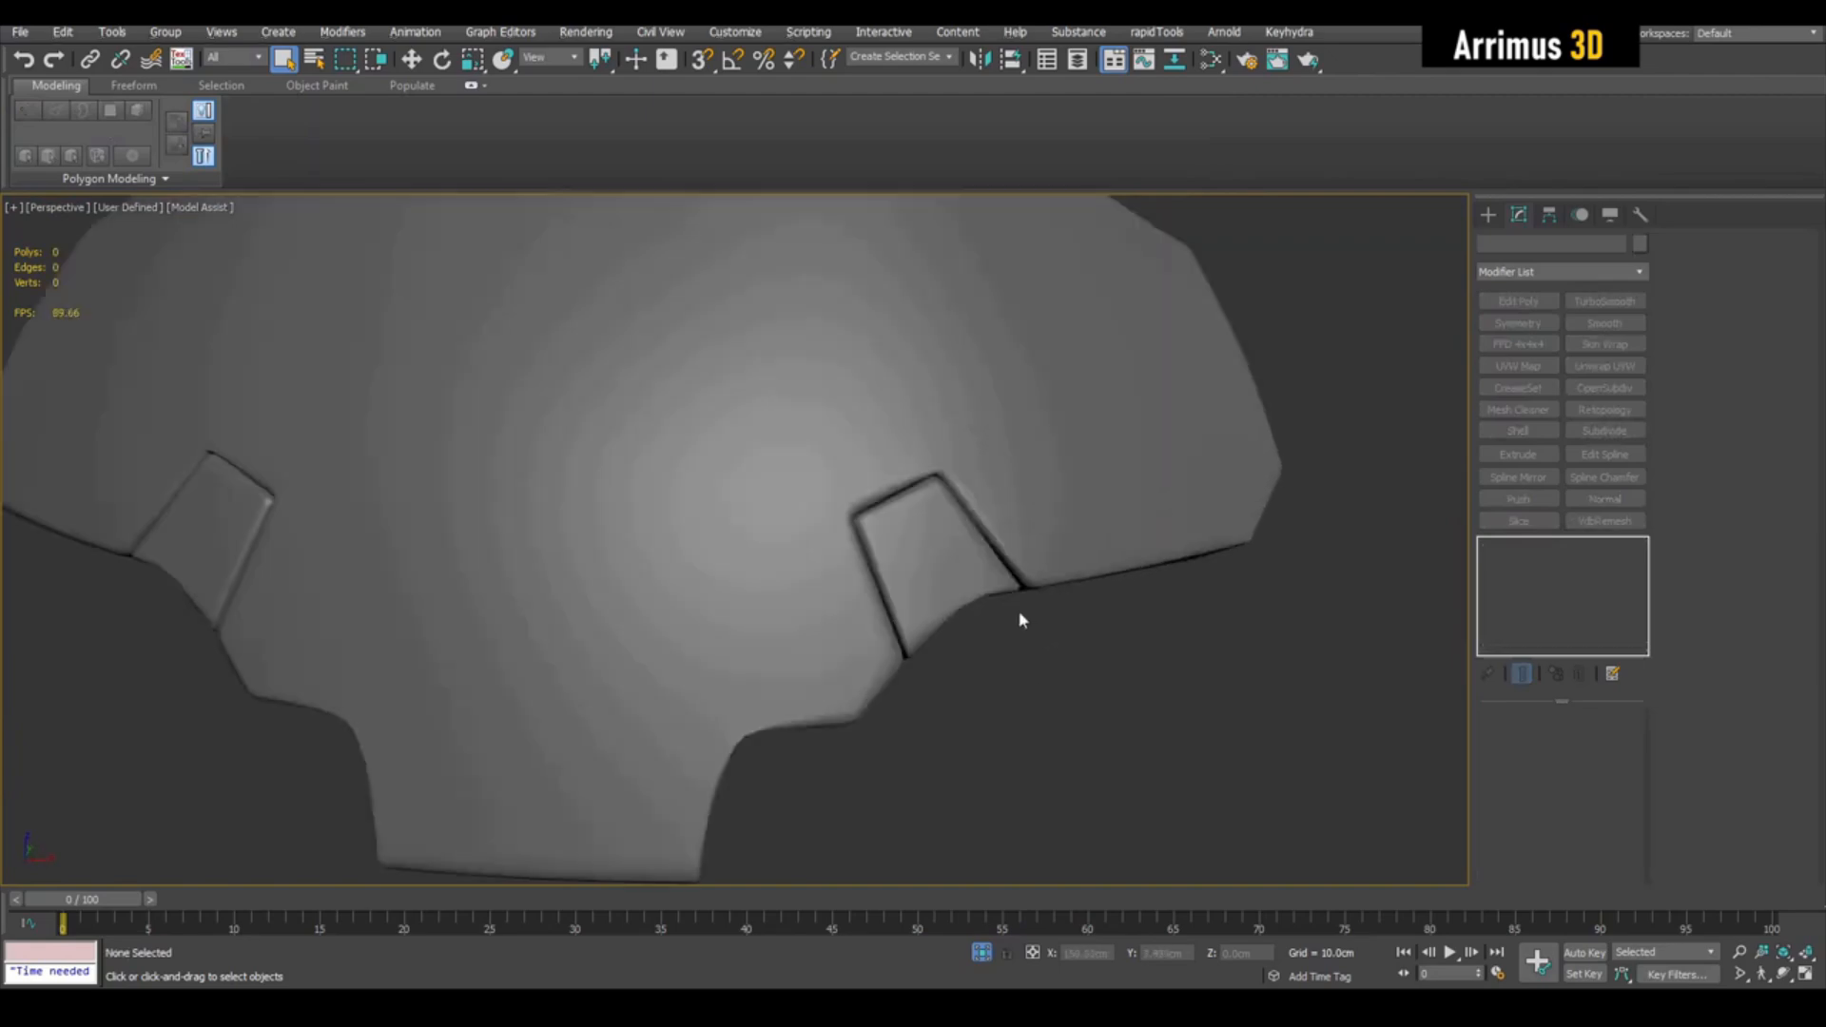
# Step: Add an Edit Poly above the wedge insert's Shell and move its outer polygons slightly inward to recess the piece
pyautogui.click(967, 543)
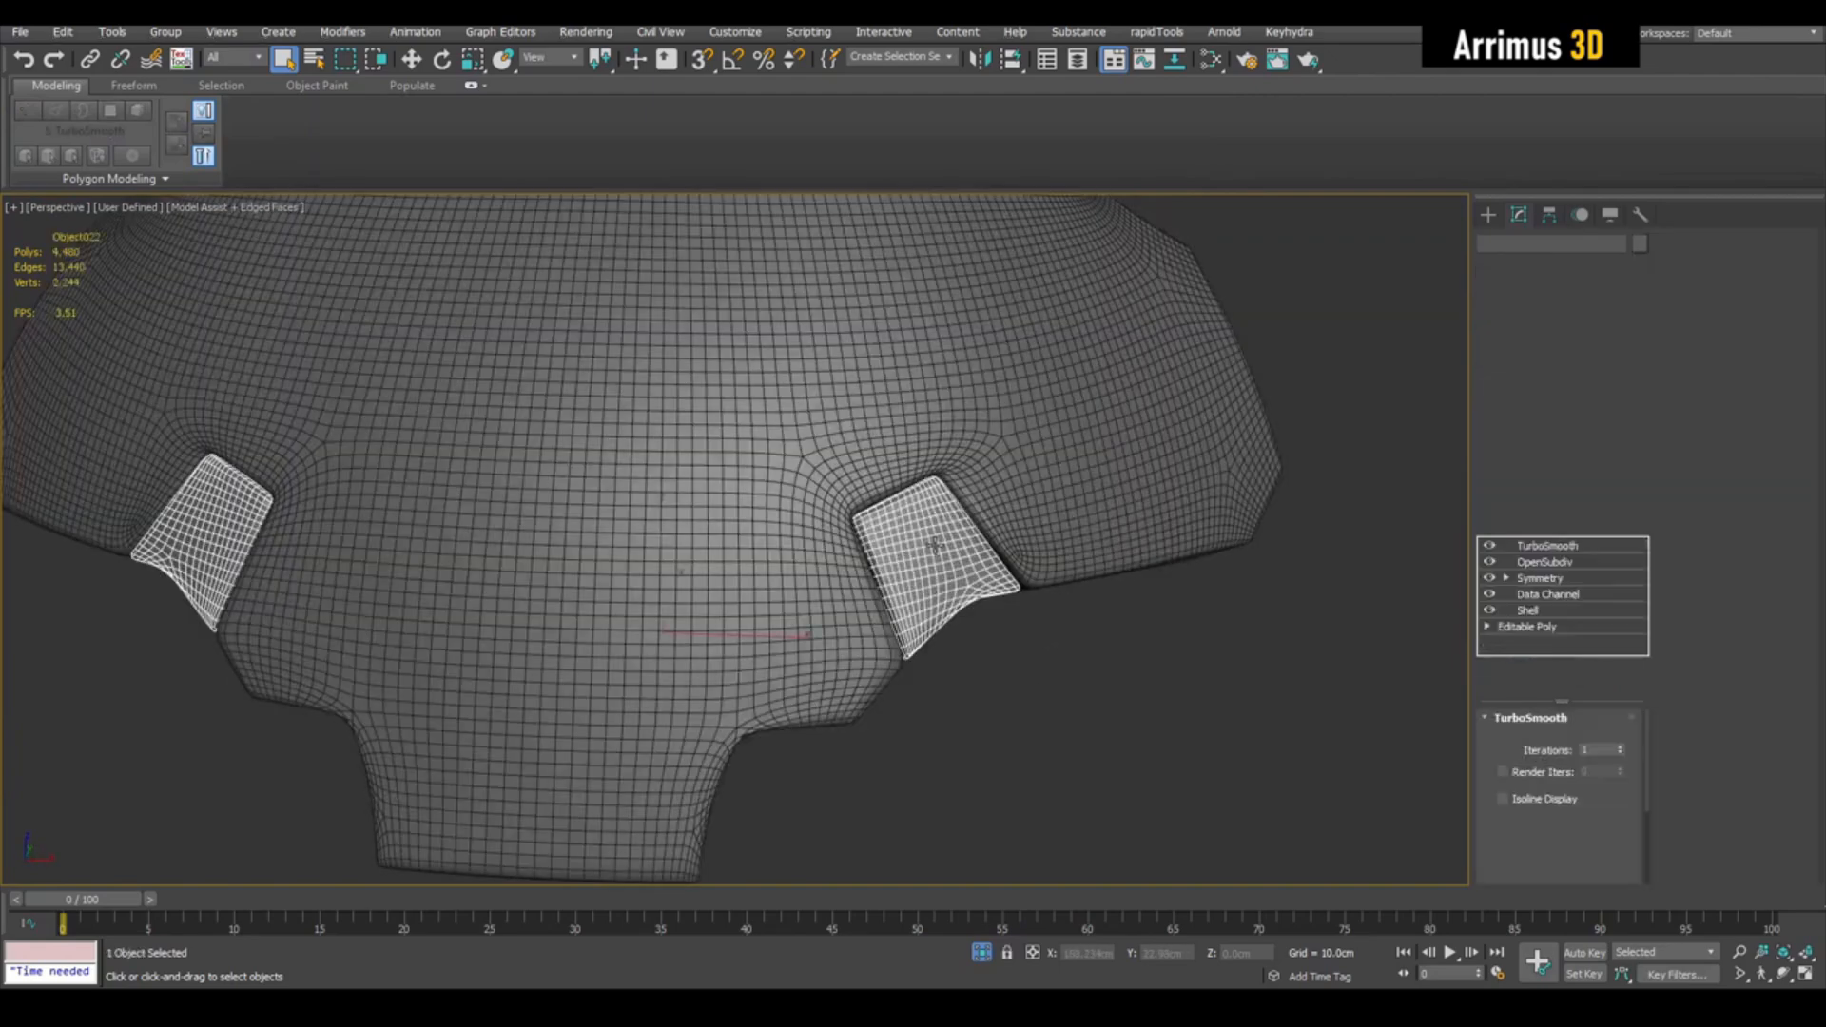
pyautogui.click(1550, 612)
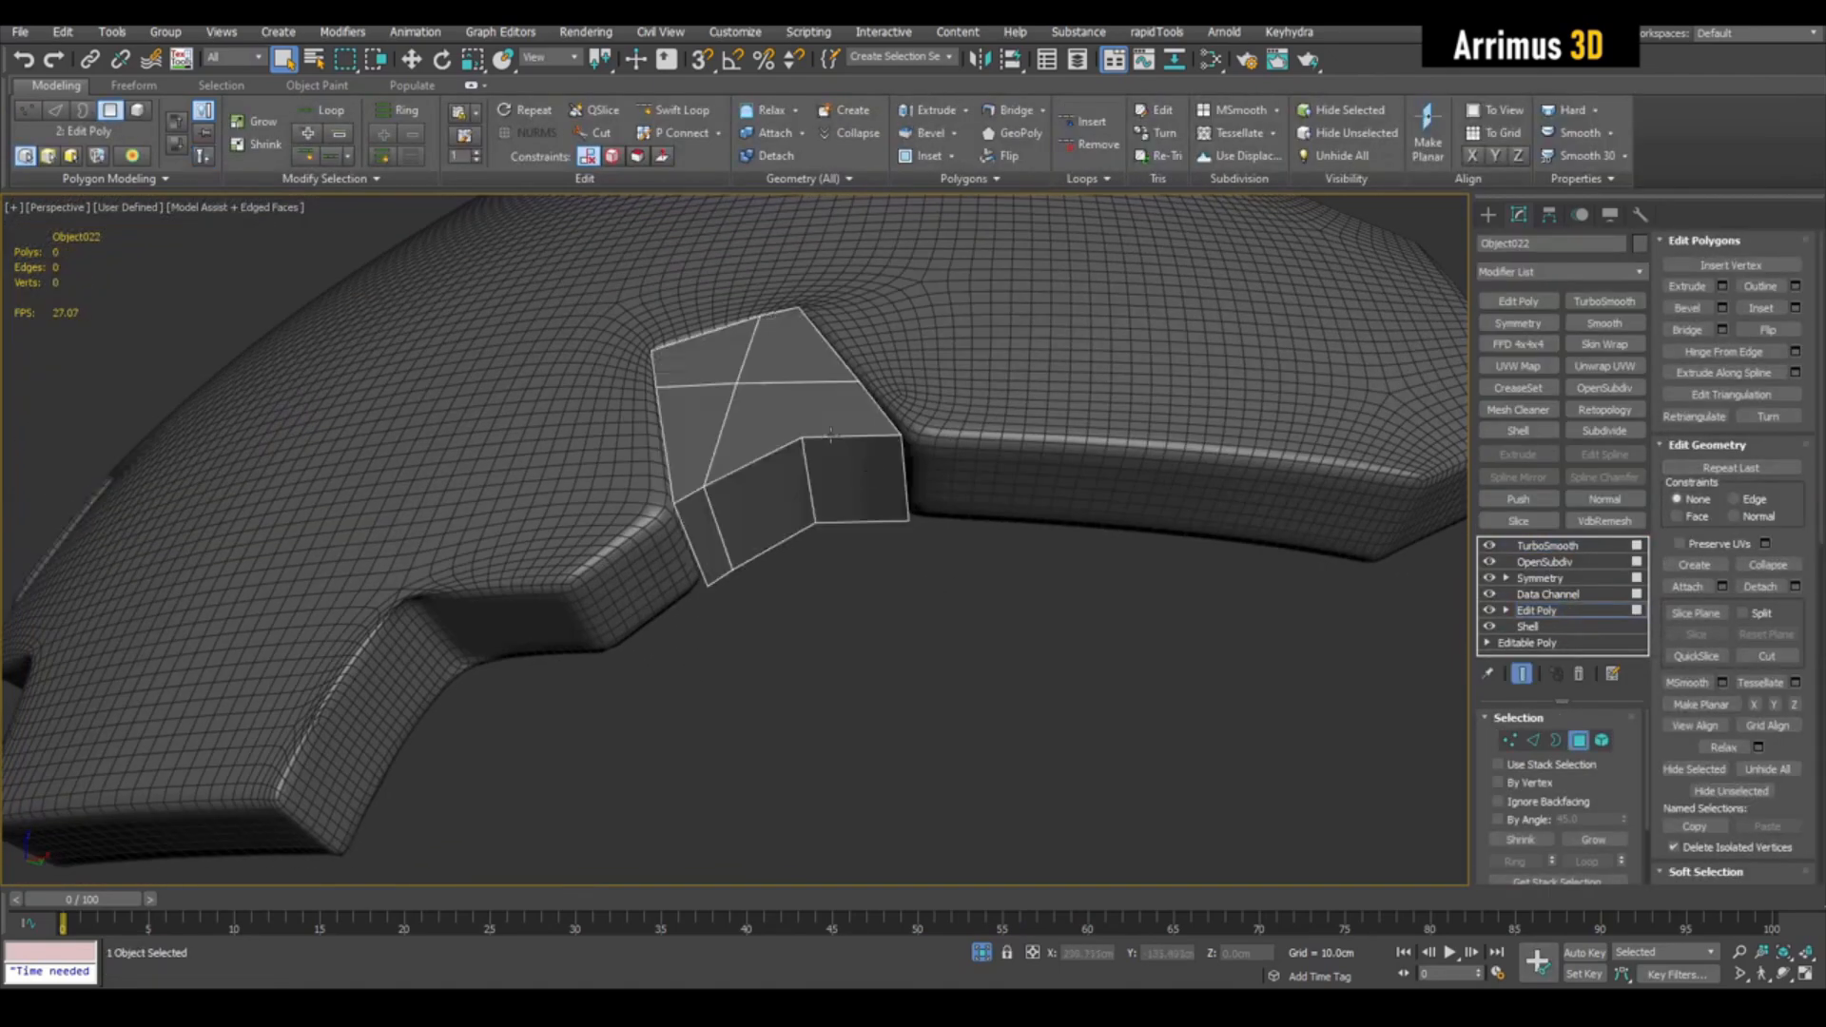
pyautogui.keyDown('alt'); pyautogui.moveTo(831, 435); pyautogui.dragTo(809, 295, button='middle'); pyautogui.keyUp('alt')
pyautogui.click(761, 381)
pyautogui.press('w')
pyautogui.moveTo(810, 291)
pyautogui.mouseDown()
pyautogui.moveTo(796, 270)
pyautogui.moveTo(820, 293)
pyautogui.mouseUp()
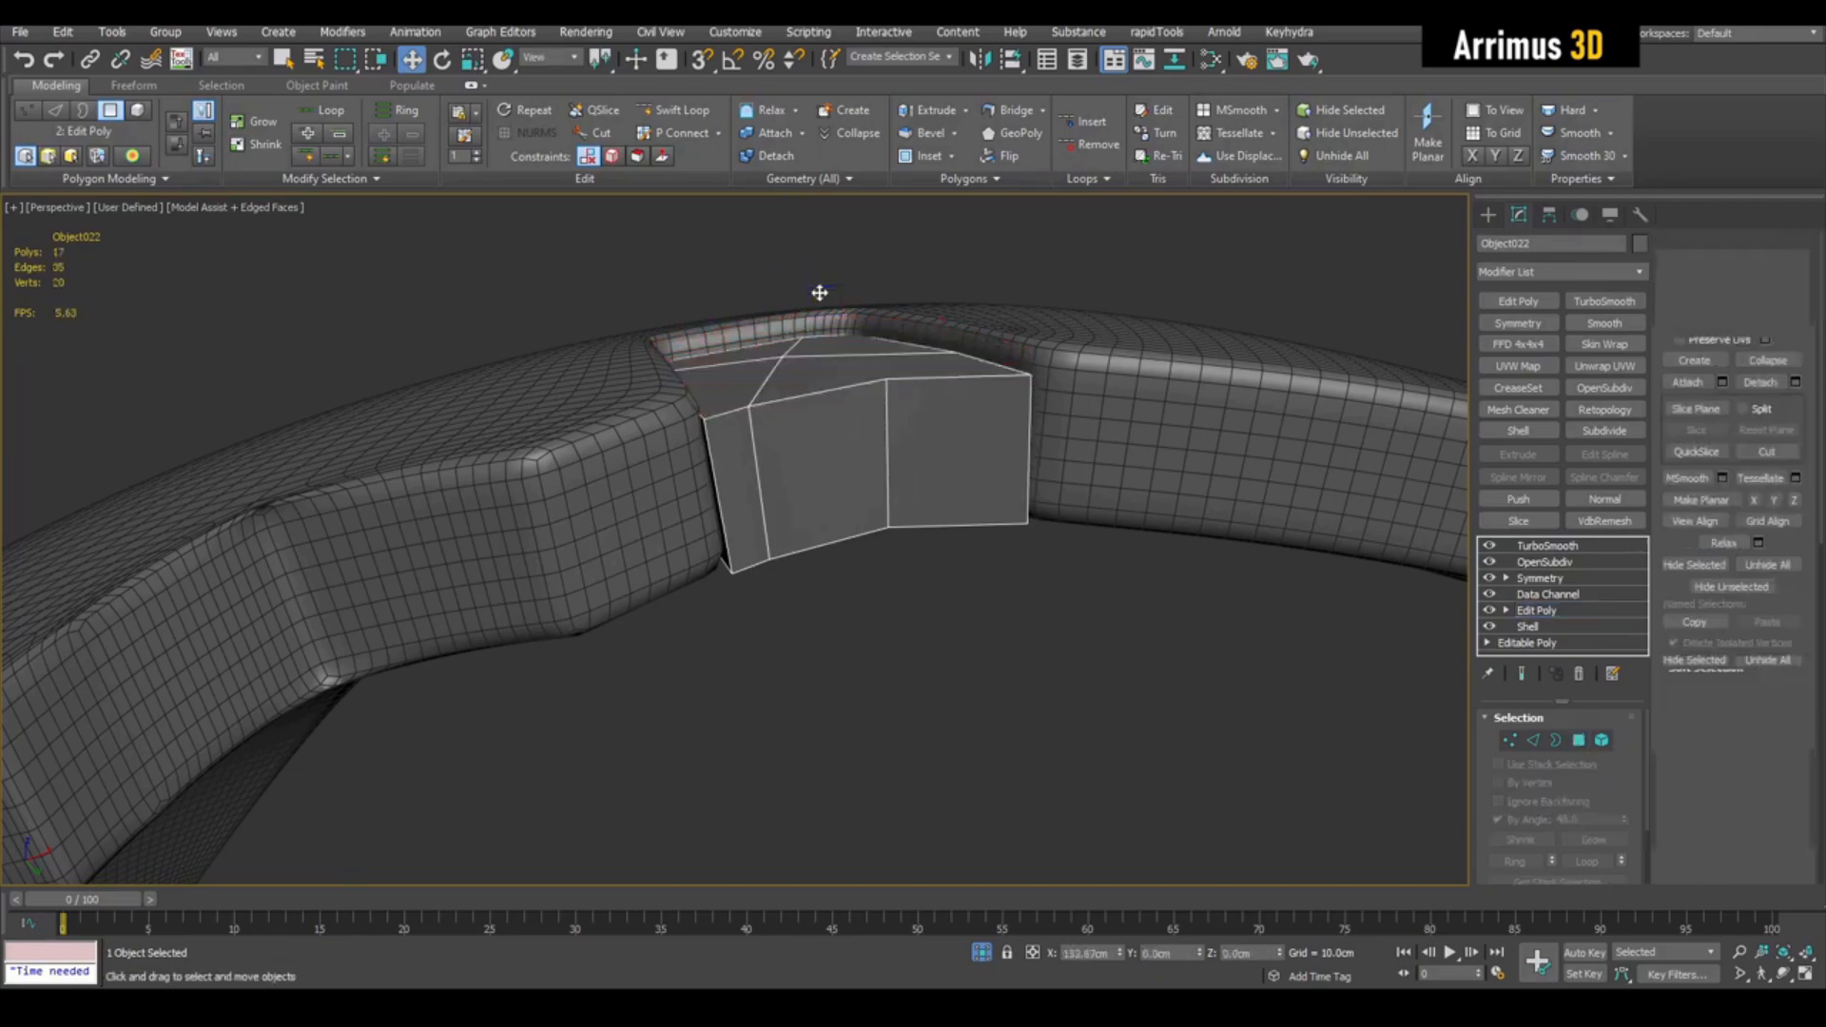
pyautogui.press('4')
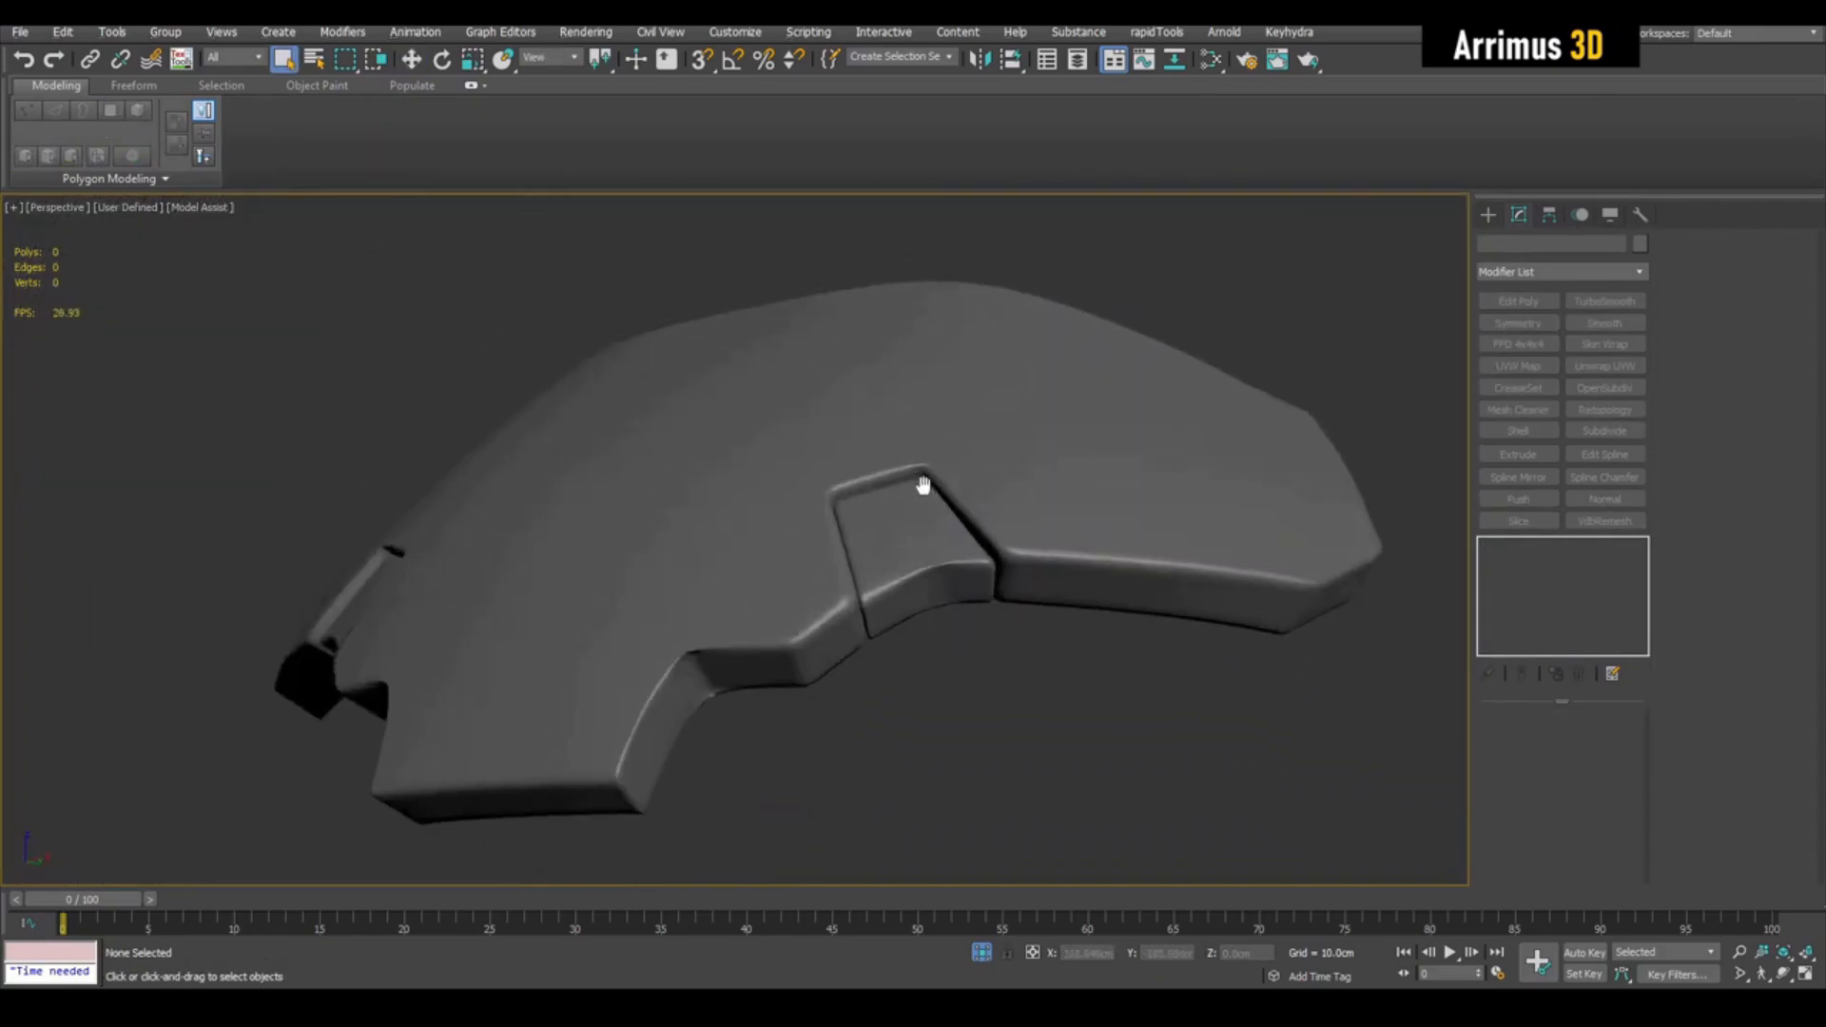
# Step: Open the Edit Poly above the wedge insert's Shell and isolate the piece for edge and vertex editing
pyautogui.moveTo(923, 487); pyautogui.dragTo(933, 518, button='middle')
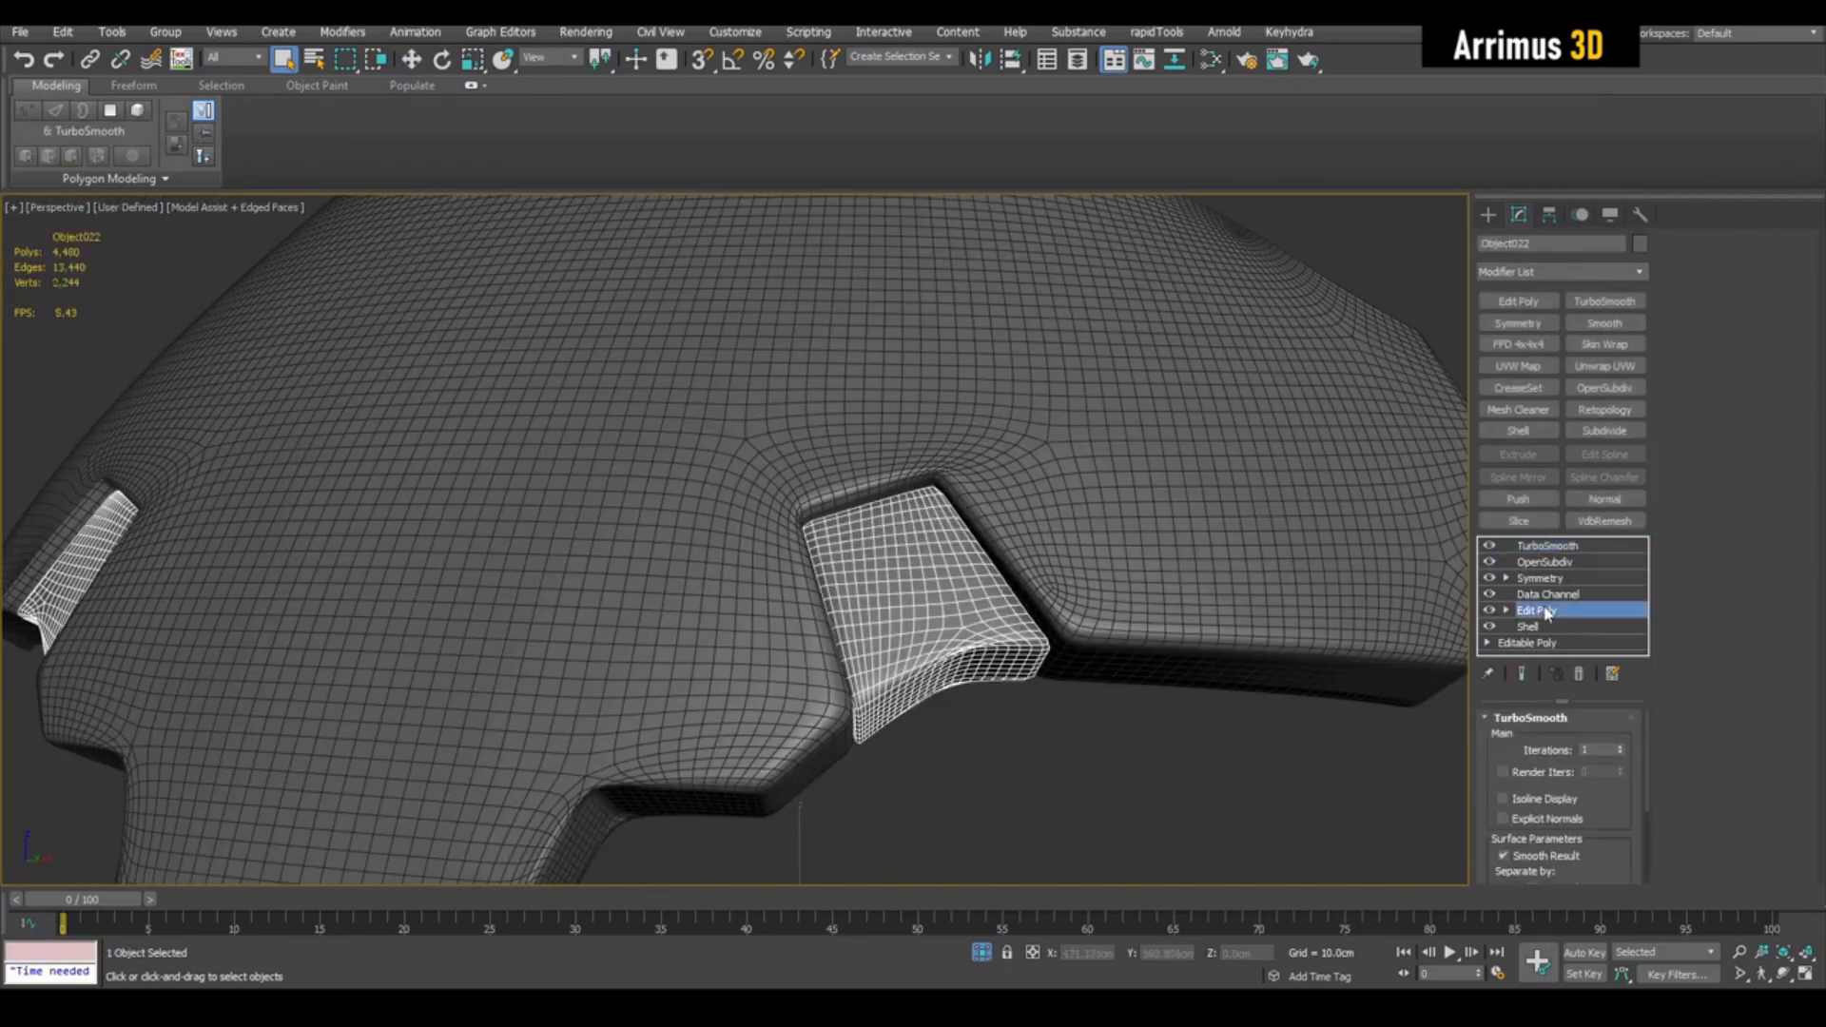
pyautogui.click(1548, 613)
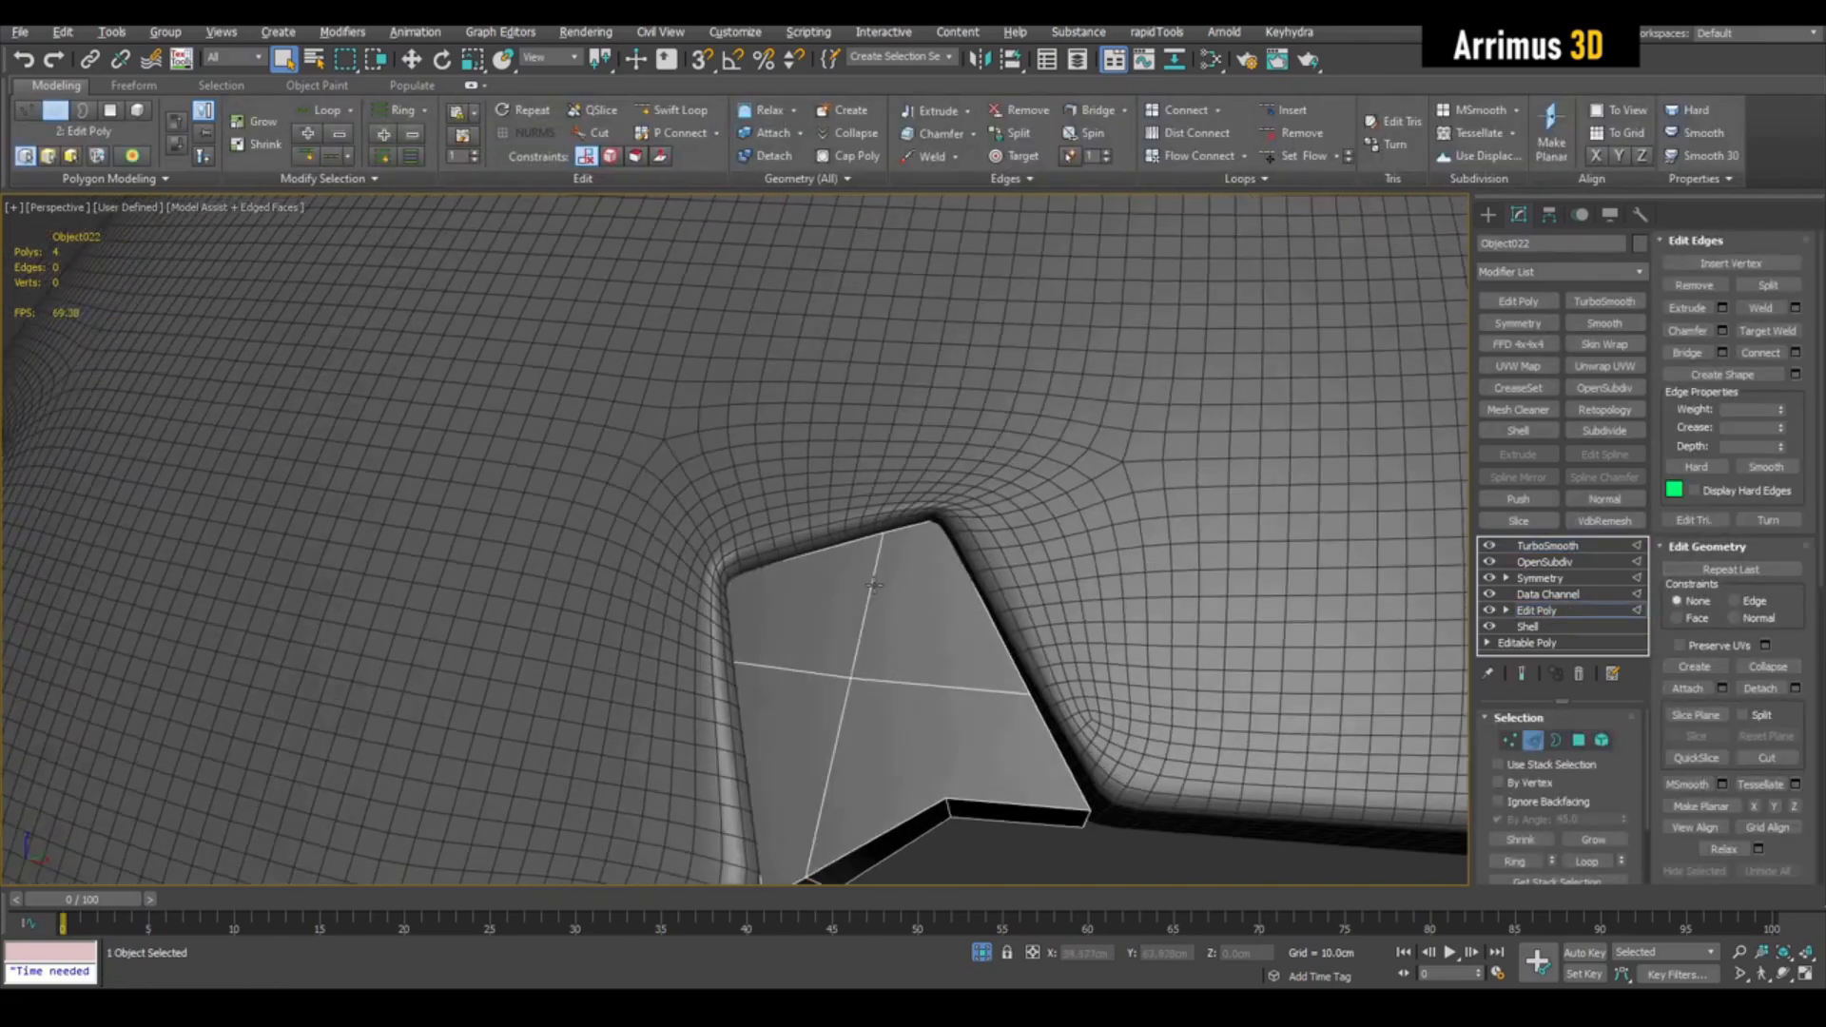
pyautogui.press('2')
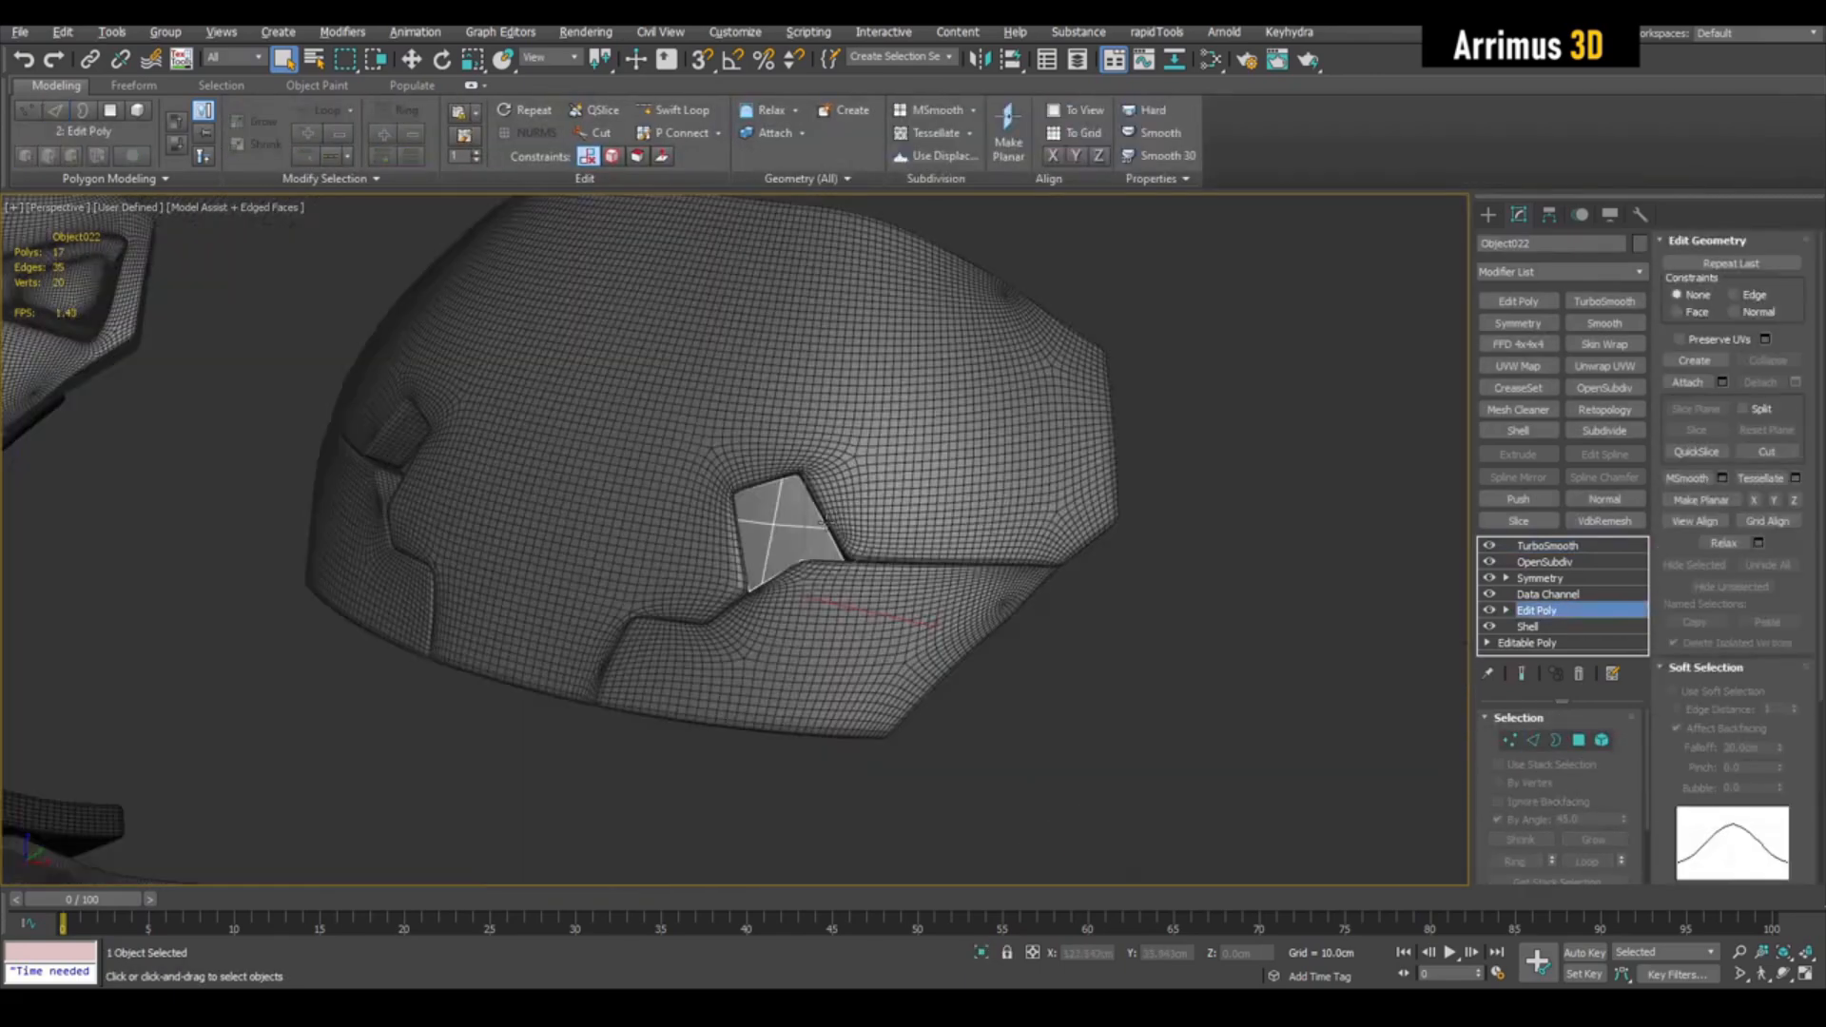
pyautogui.hotkey('alt', 'q')
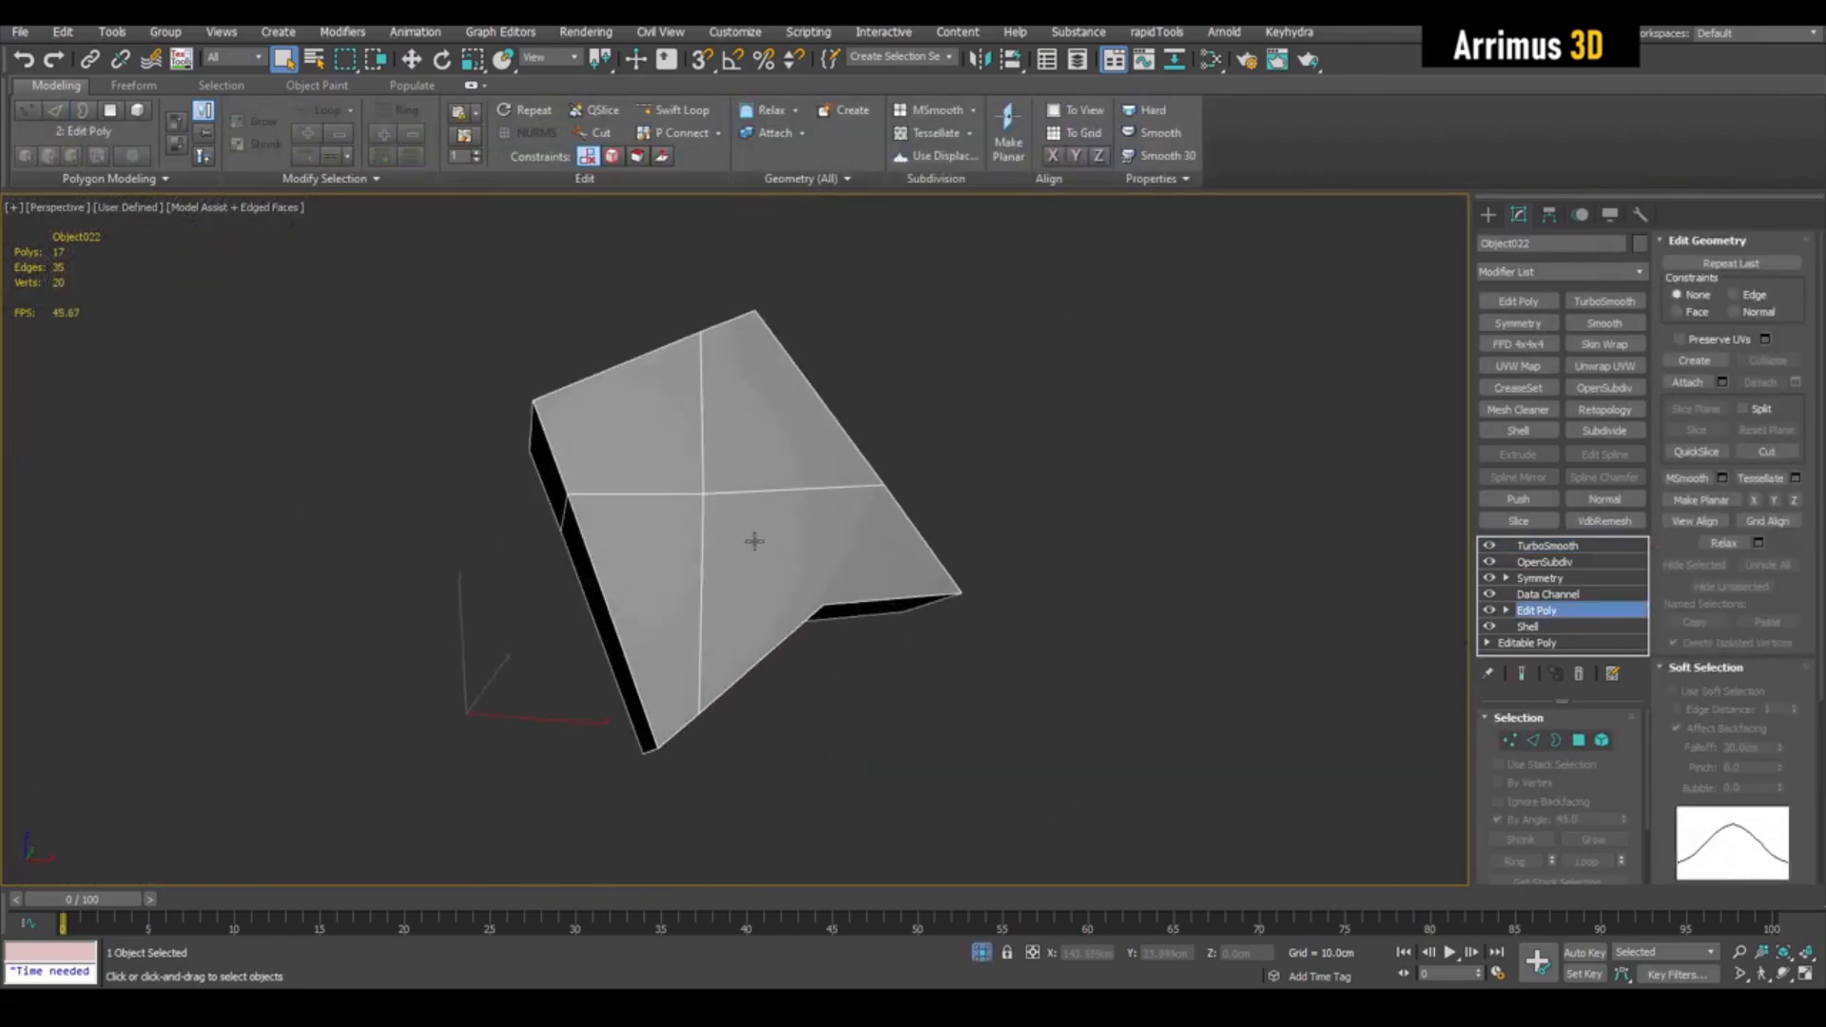
pyautogui.press('2')
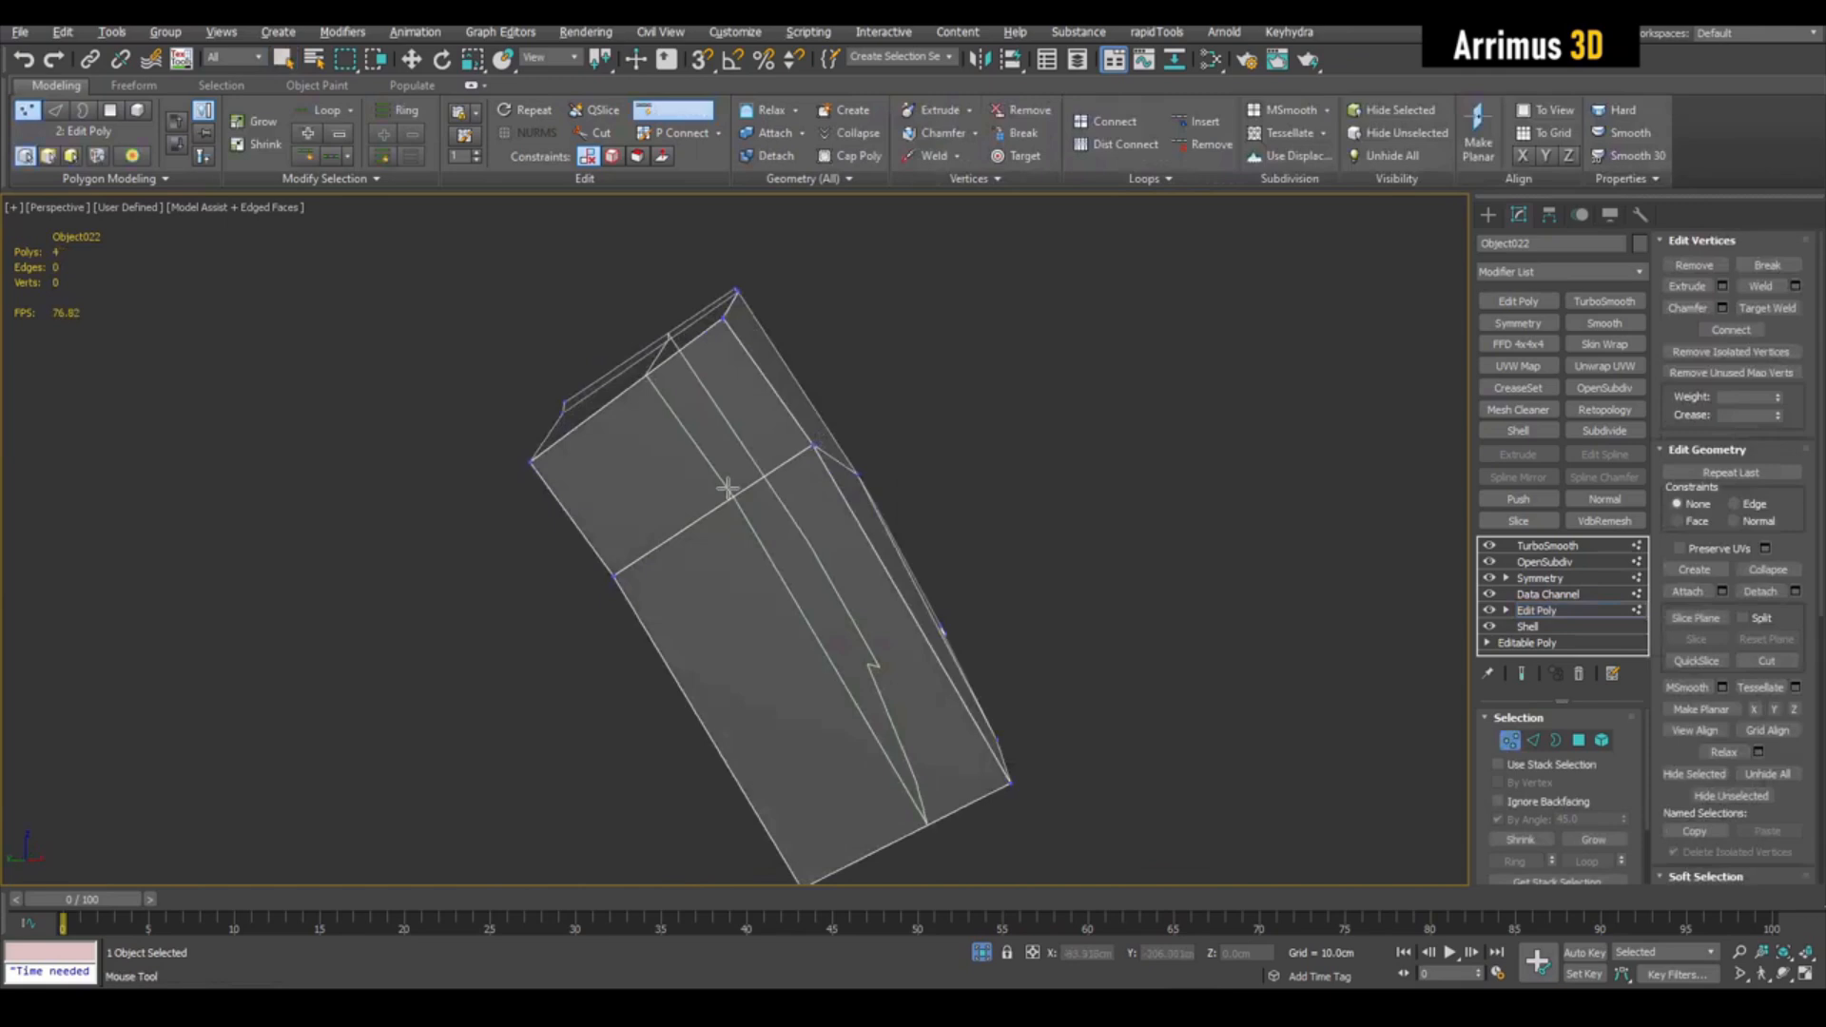
# Step: Reshape the upper end of the isolated wedge insert by moving its edges and vertices, and return to the smoothed assembly
pyautogui.press('w')
pyautogui.keyDown('alt'); pyautogui.moveTo(782, 435); pyautogui.dragTo(719, 455, button='middle'); pyautogui.keyUp('alt')
pyautogui.click(704, 445)
pyautogui.keyDown('alt'); pyautogui.moveTo(820, 351); pyautogui.dragTo(847, 491, button='middle'); pyautogui.keyUp('alt')
pyautogui.doubleClick(803, 449)
pyautogui.moveTo(865, 489); pyautogui.dragTo(937, 563)
pyautogui.hotkey('ctrl', 'z')
pyautogui.hotkey('shift', 'x')
pyautogui.moveTo(990, 536); pyautogui.dragTo(967, 490, button='middle')
pyautogui.press('2')
pyautogui.press('q')
pyautogui.click(1079, 399)
pyautogui.keyDown('alt'); pyautogui.moveTo(1079, 398); pyautogui.dragTo(990, 412, button='middle'); pyautogui.keyUp('alt')
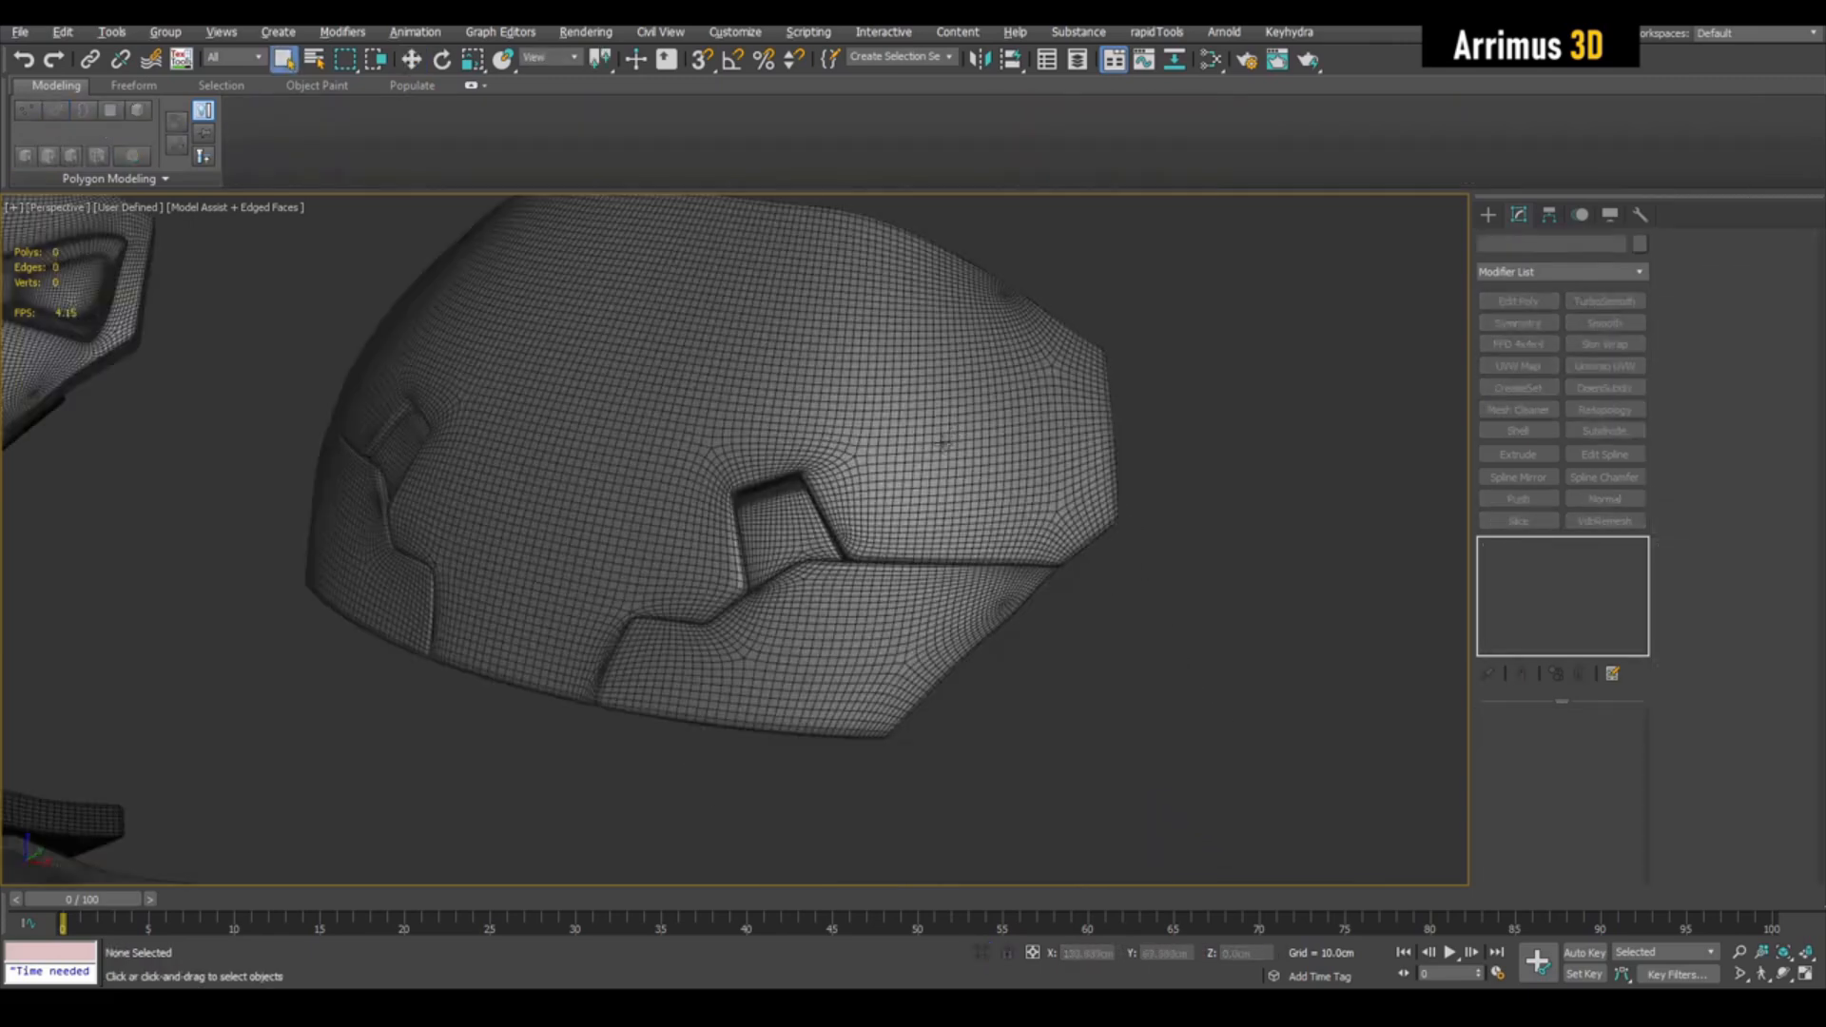
# Step: Examine the fit of the smoothed wedge inserts and side panels with edged faces turned off
pyautogui.press('F4')
pyautogui.scroll(3, 756, 569)
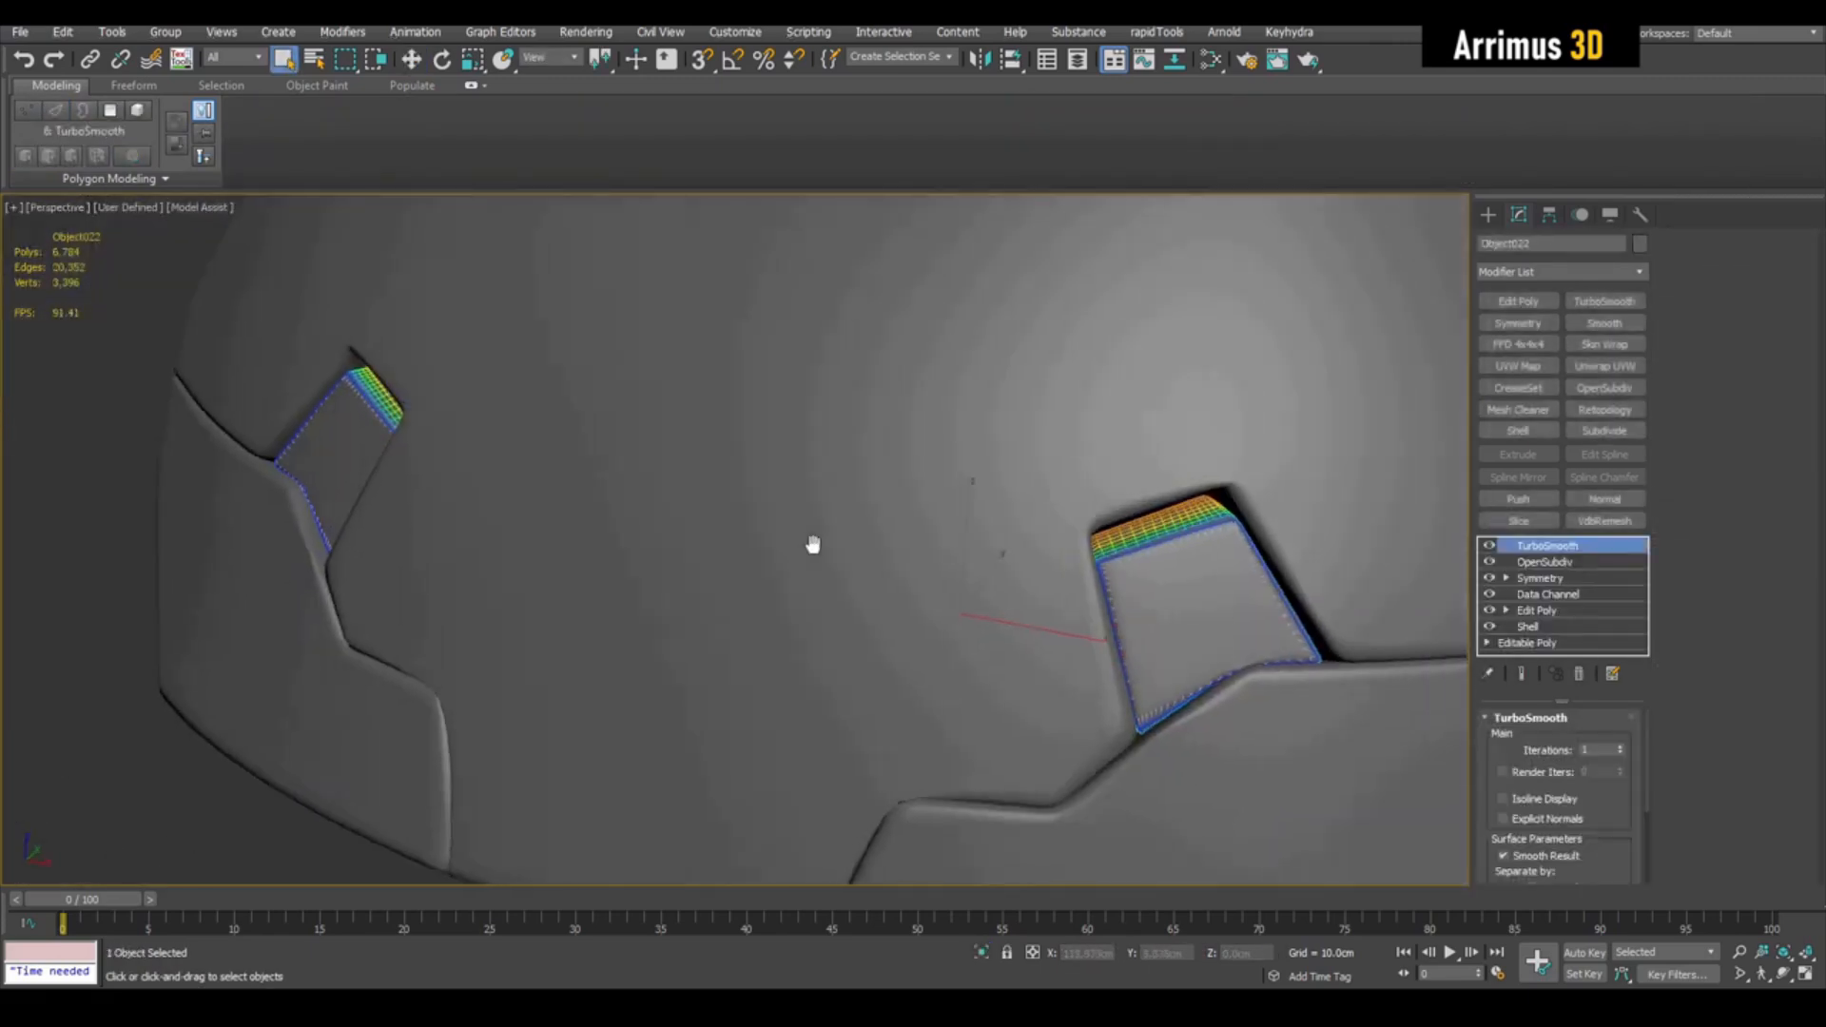
pyautogui.scroll(-3, 812, 539)
pyautogui.click(1351, 804)
pyautogui.moveTo(1129, 507); pyautogui.dragTo(942, 381, button='middle')
pyautogui.scroll(4, 947, 371)
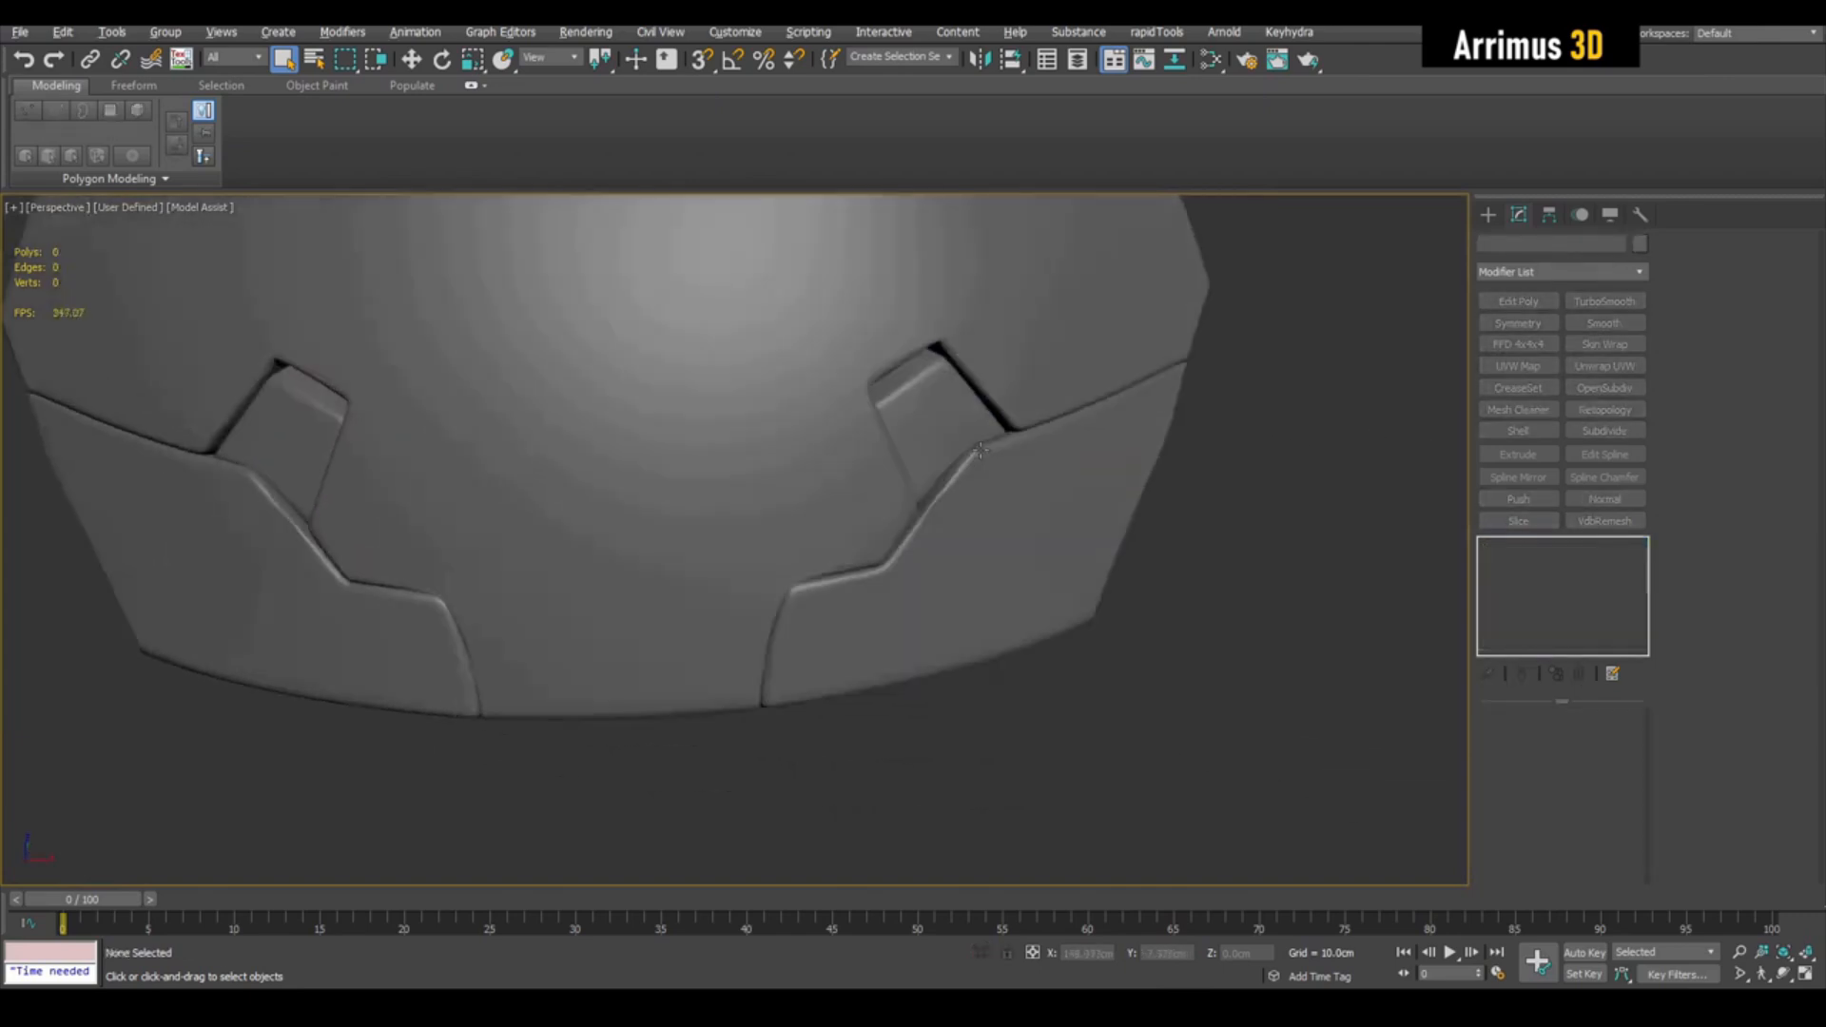
pyautogui.scroll(-5, 970, 378)
pyautogui.scroll(4, 885, 490)
pyautogui.scroll(-4, 893, 497)
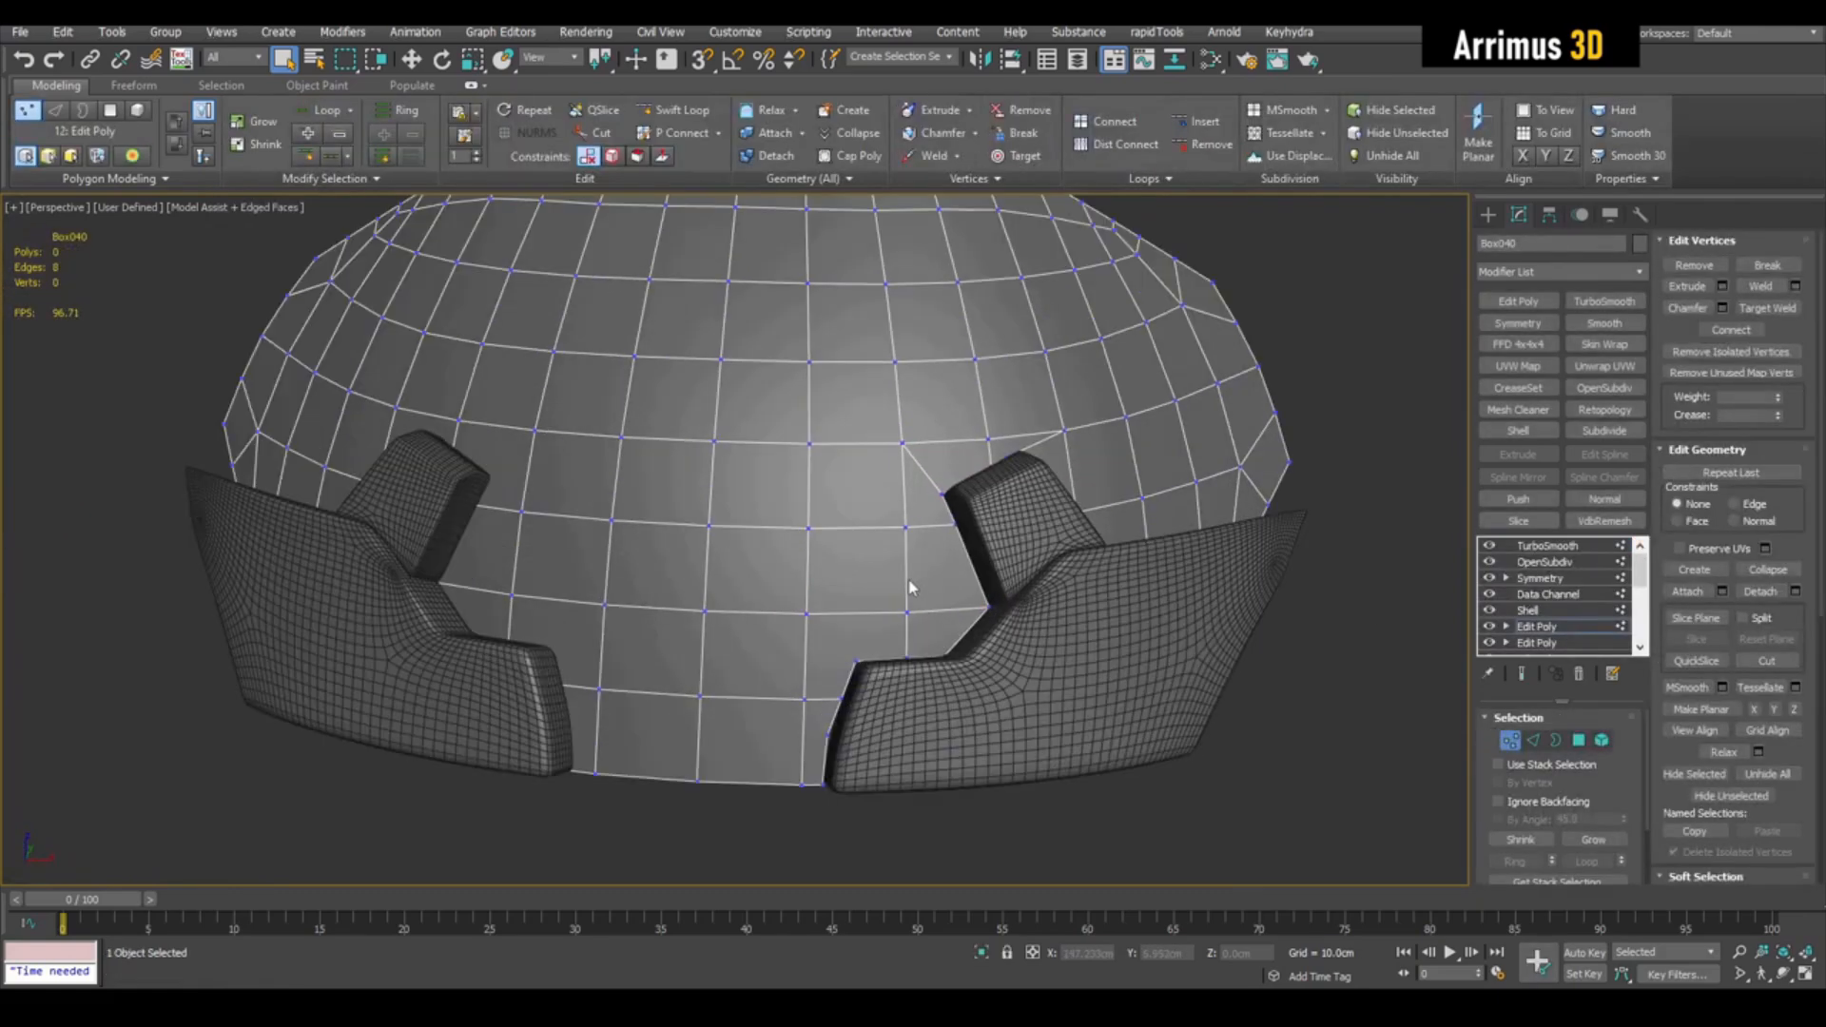
# Step: Cut the centre panel's slanted outline into the main plate's Edit Poly and detach the enclosed polygons as a separate object
pyautogui.keyDown('alt'); pyautogui.moveTo(910, 588); pyautogui.dragTo(908, 625, button='middle'); pyautogui.keyUp('alt')
pyautogui.hotkey('alt', 'c')
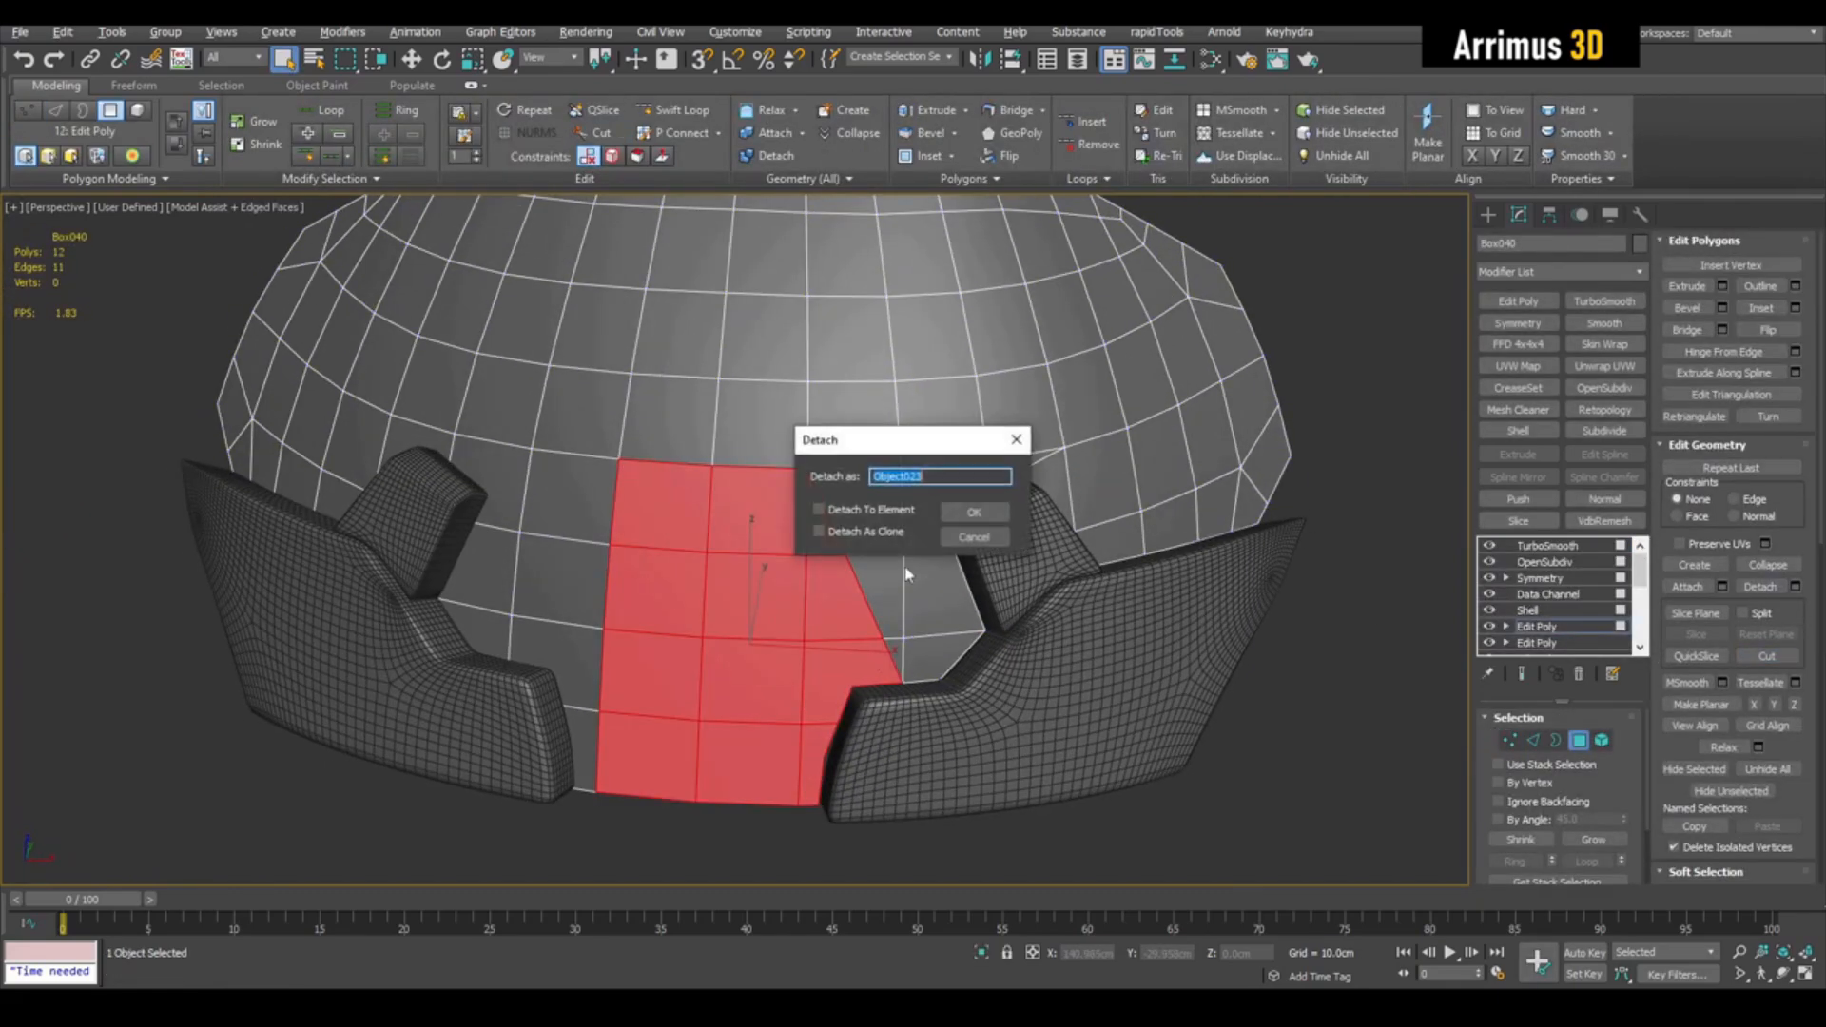
pyautogui.press('Return')
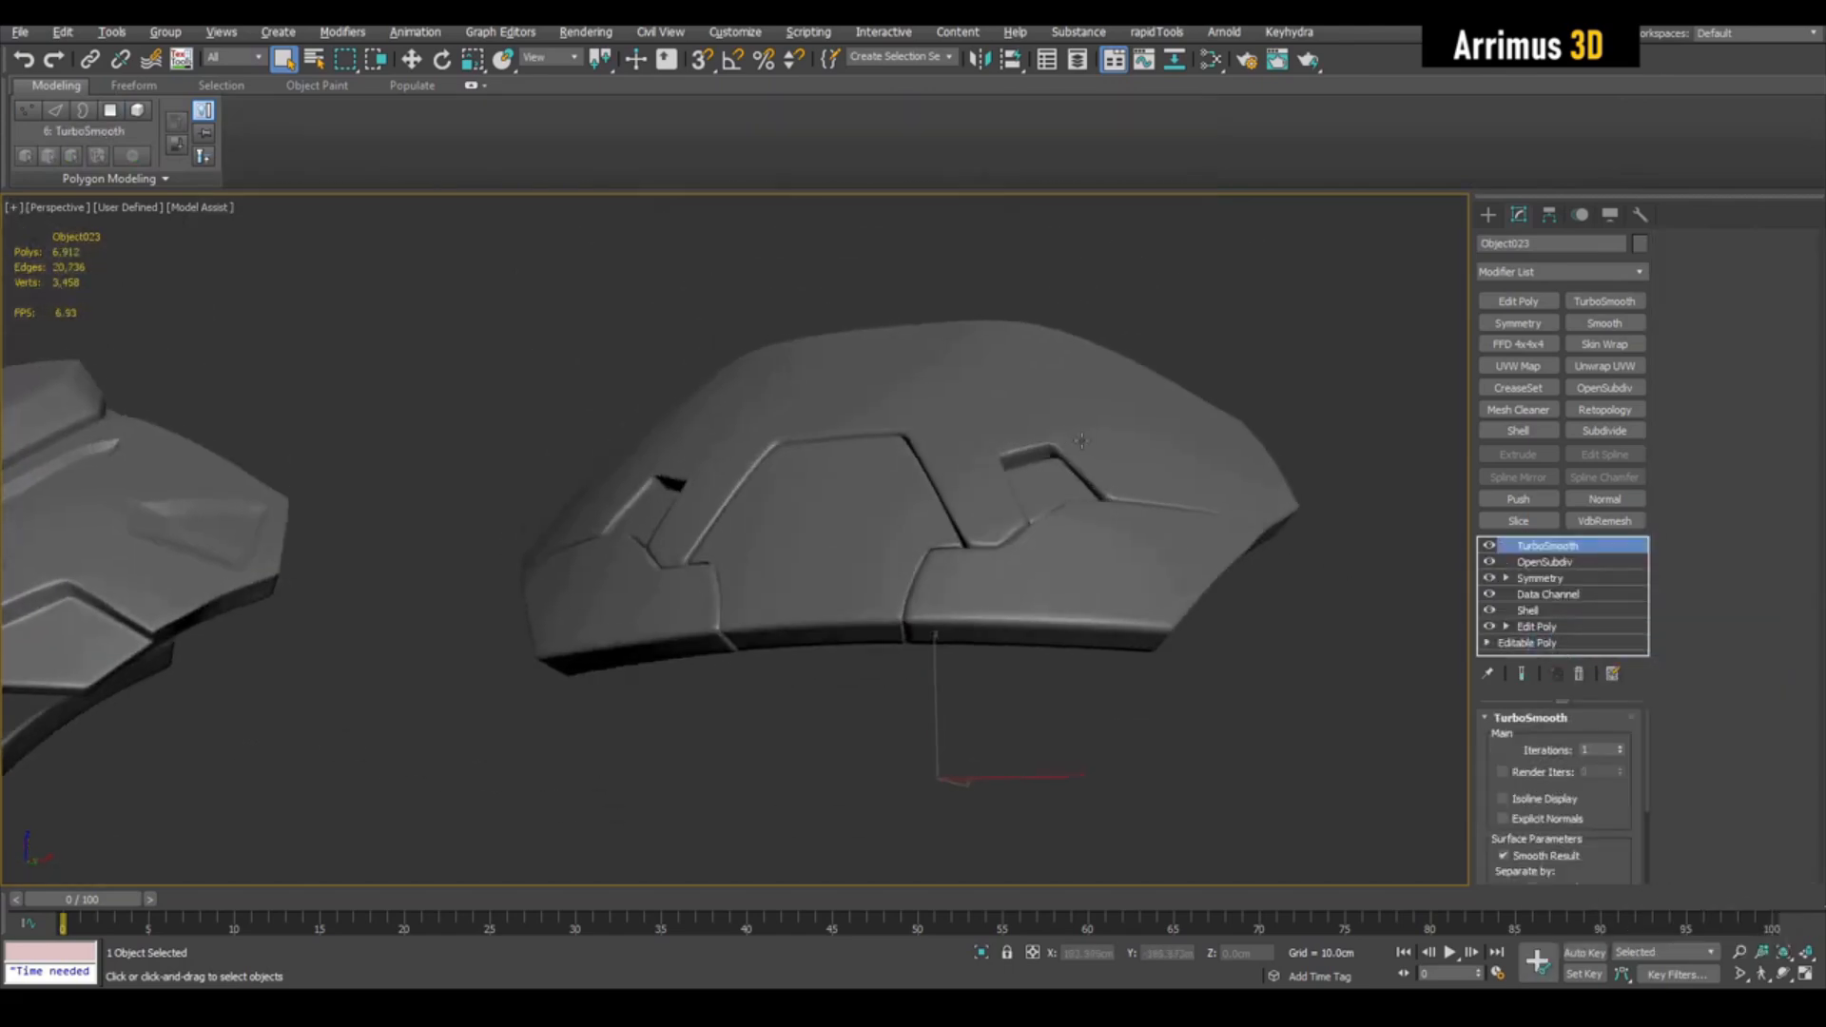
# Step: Show edged faces on the detached centre panel and open an Edit Poly below its Shell at vertex level
pyautogui.keyDown('alt'); pyautogui.moveTo(1082, 442); pyautogui.dragTo(952, 538, button='middle'); pyautogui.keyUp('alt')
pyautogui.press('F4')
pyautogui.scroll(4, 916, 617)
pyautogui.click(1549, 627)
pyautogui.scroll(3, 951, 537)
pyautogui.hotkey('shift', 'e')
pyautogui.press('1')
pyautogui.moveTo(806, 432); pyautogui.dragTo(934, 551)
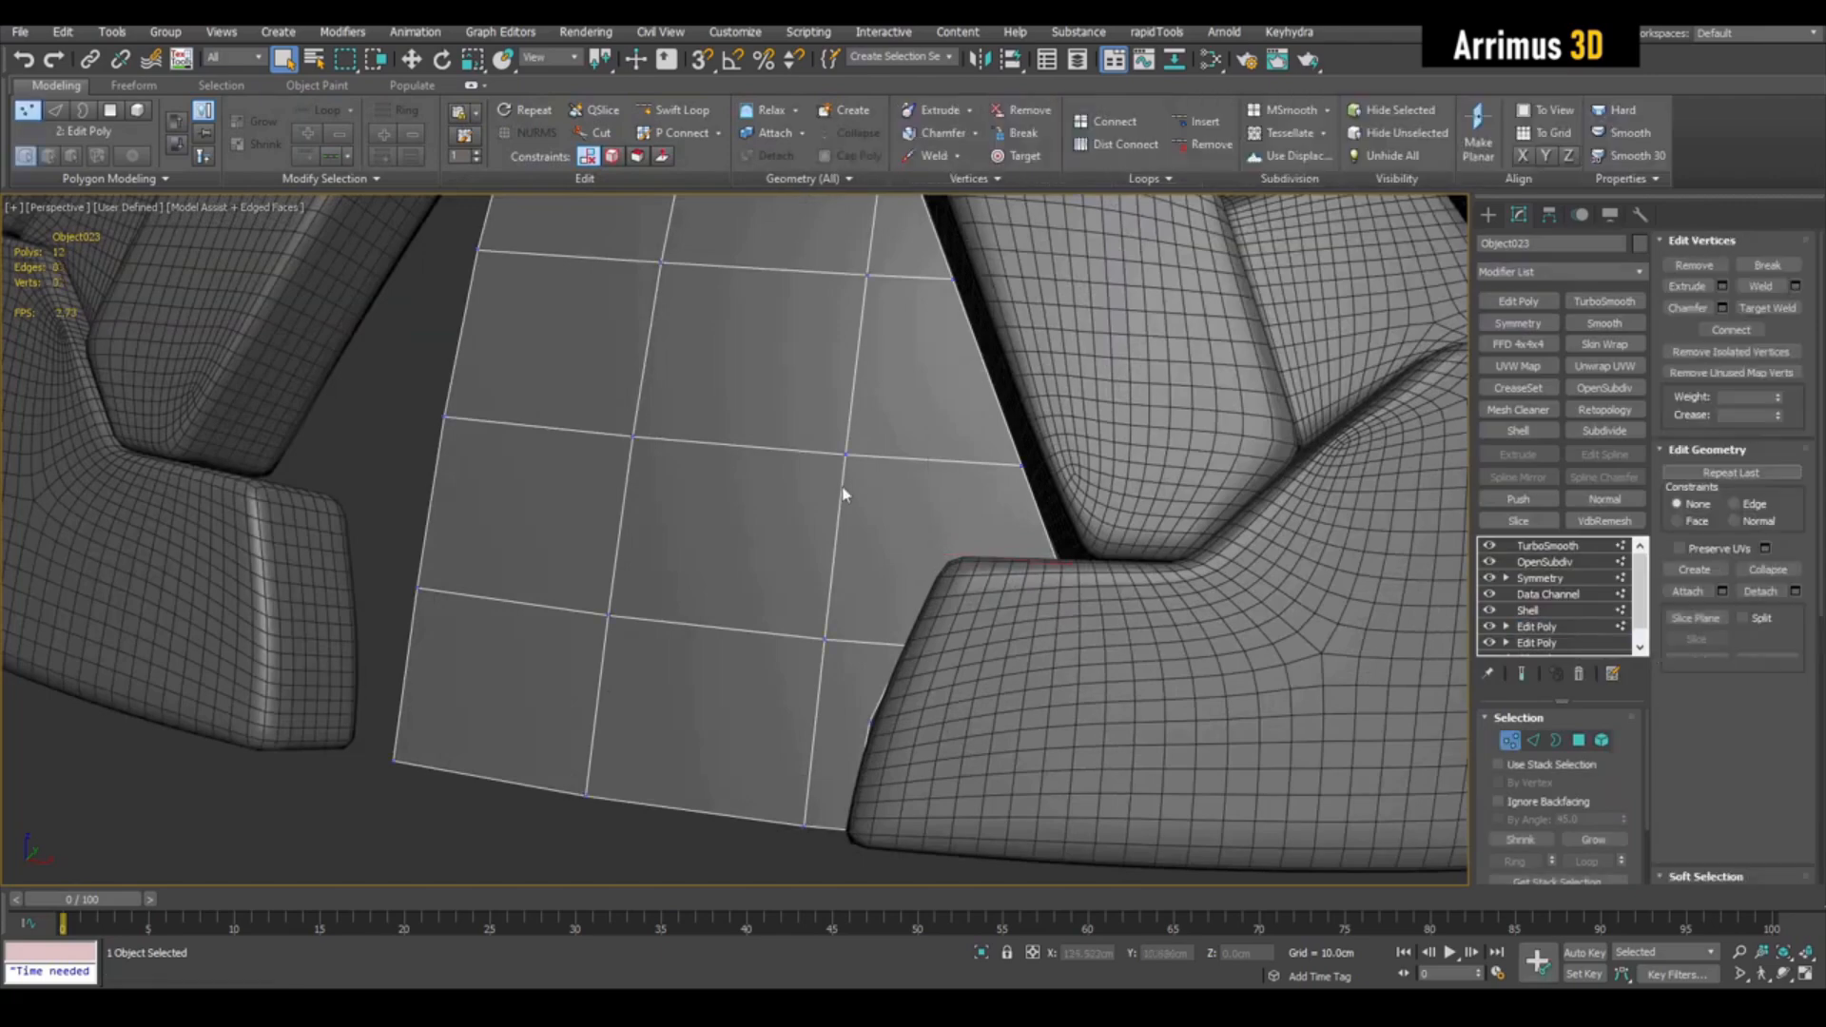
# Step: Clean up the centre panel's vertices and edges around the notched corner and along its lower side
pyautogui.keyDown('alt'); pyautogui.moveTo(972, 591); pyautogui.dragTo(997, 526, button='middle'); pyautogui.keyUp('alt')
pyautogui.press('F4')
pyautogui.press('F4')
pyautogui.hotkey('alt', '1')
pyautogui.click(886, 632)
pyautogui.press('q')
pyautogui.moveTo(852, 607); pyautogui.dragTo(967, 673)
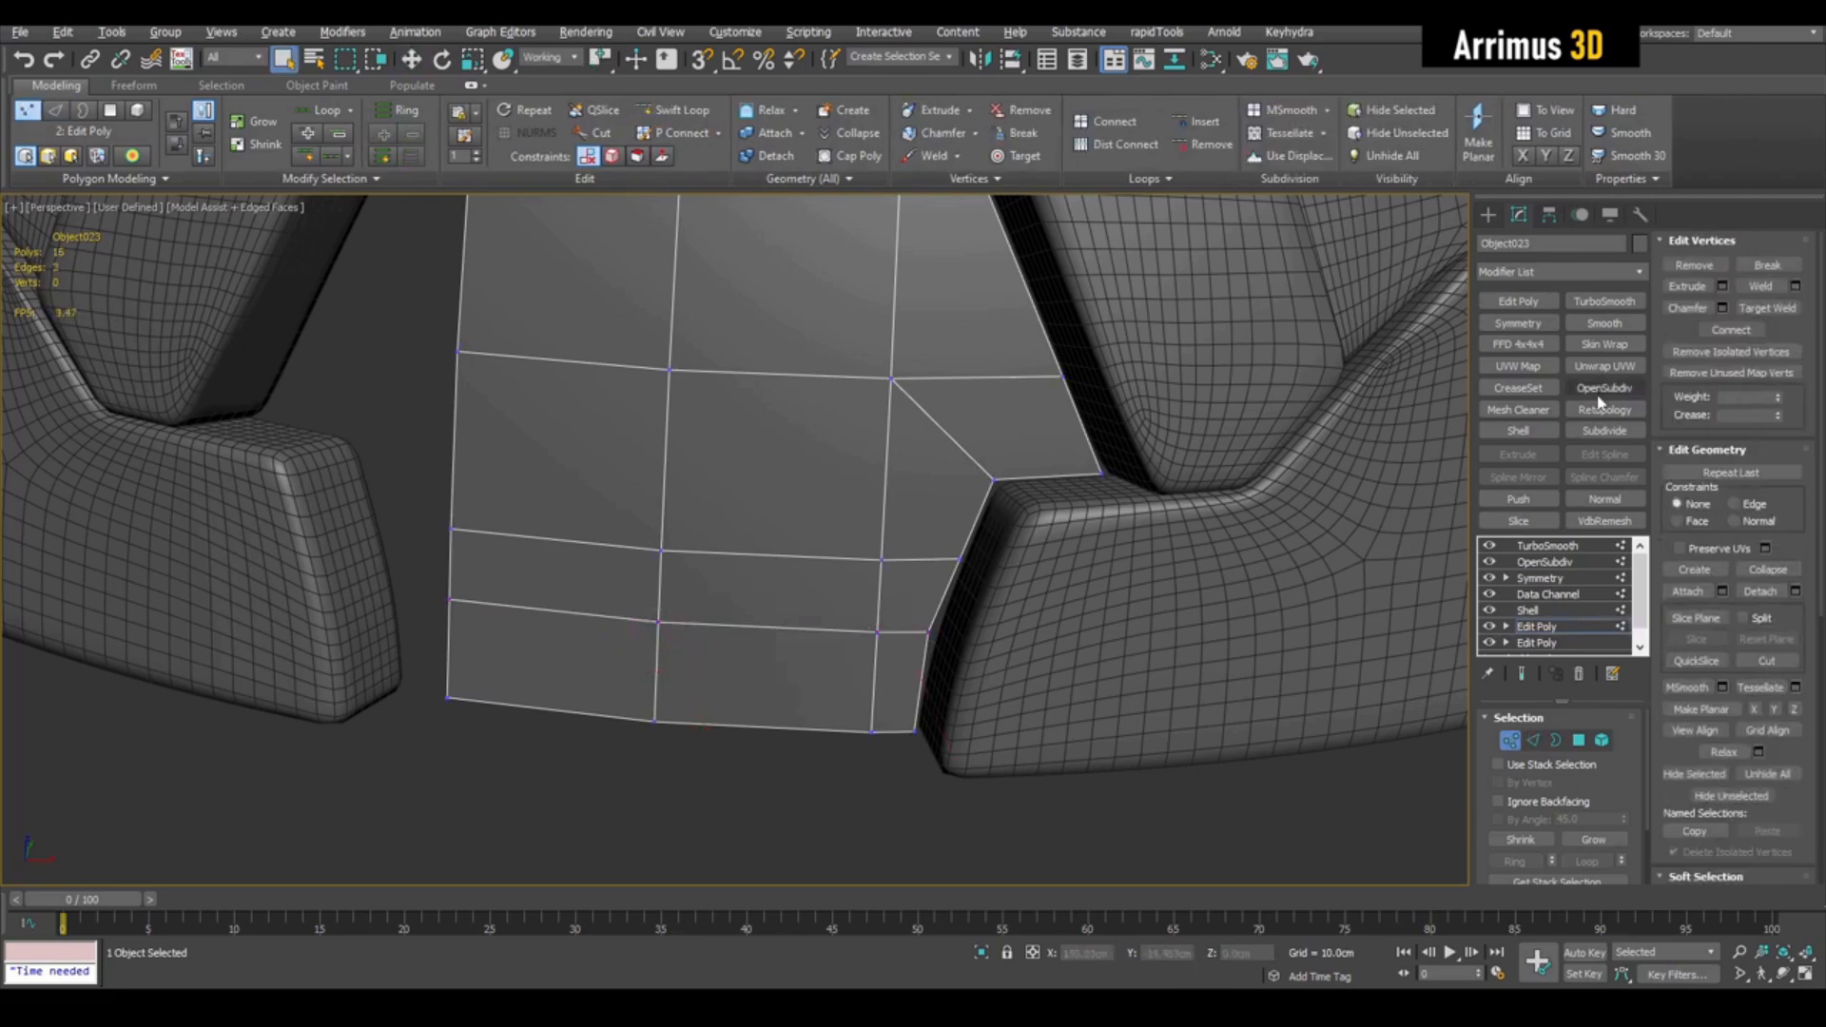
# Step: Check the smoothed centre panel against its neighbours and set its Shell outer amount to 3
pyautogui.press('F4')
pyautogui.moveTo(1060, 474); pyautogui.dragTo(1052, 534, button='middle')
pyautogui.scroll(-4, 929, 571)
pyautogui.press('1')
pyautogui.moveTo(938, 560)
pyautogui.keyDown('alt'); pyautogui.mouseDown(button='middle')
pyautogui.moveTo(926, 522)
pyautogui.moveTo(934, 556)
pyautogui.mouseUp(button='middle'); pyautogui.keyUp('alt')
pyautogui.keyDown('alt'); pyautogui.moveTo(1075, 436); pyautogui.dragTo(1107, 486, button='middle'); pyautogui.keyUp('alt')
pyautogui.scroll(3, 1090, 483)
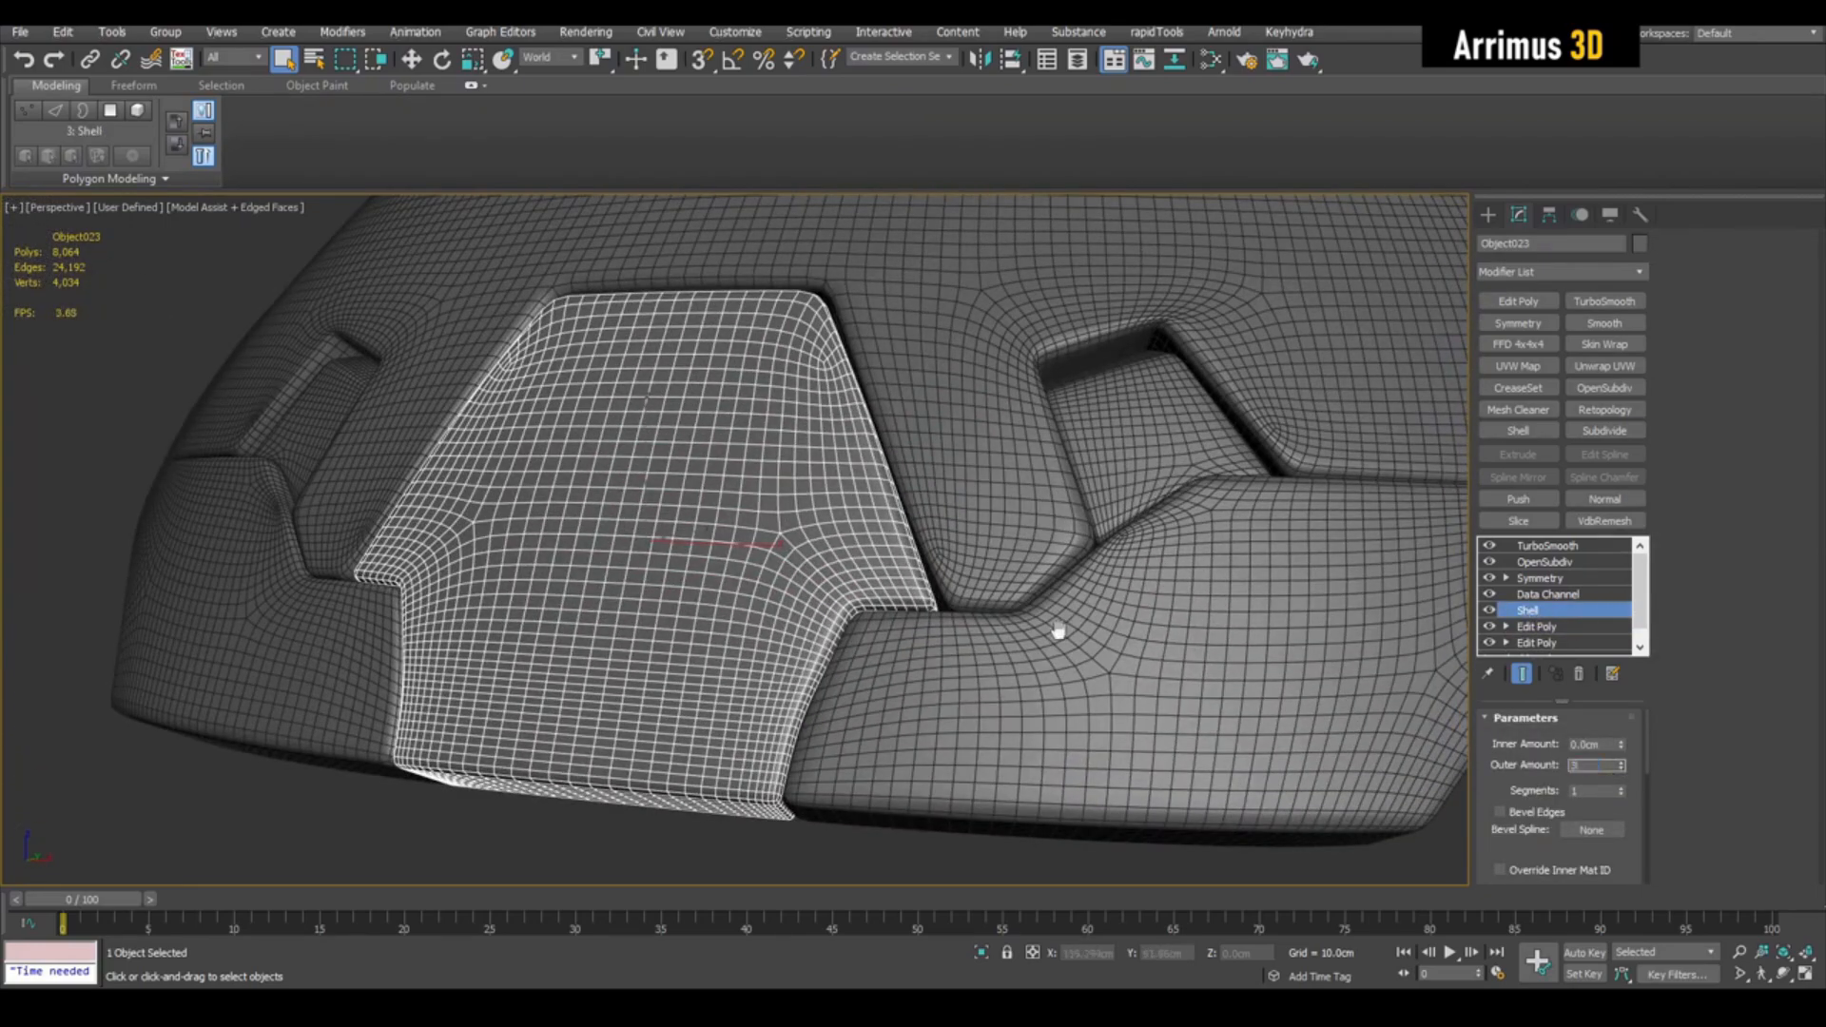
# Step: Add an Edit Poly above the centre panel's Shell and cut an inset border along its upper and slanted sides, removing the surplus edge
pyautogui.keyDown('alt'); pyautogui.moveTo(1047, 624); pyautogui.dragTo(1154, 599, button='middle'); pyautogui.keyUp('alt')
pyautogui.click(1519, 301)
pyautogui.press('4')
pyautogui.keyDown('alt'); pyautogui.moveTo(961, 480); pyautogui.dragTo(1068, 485, button='middle'); pyautogui.keyUp('alt')
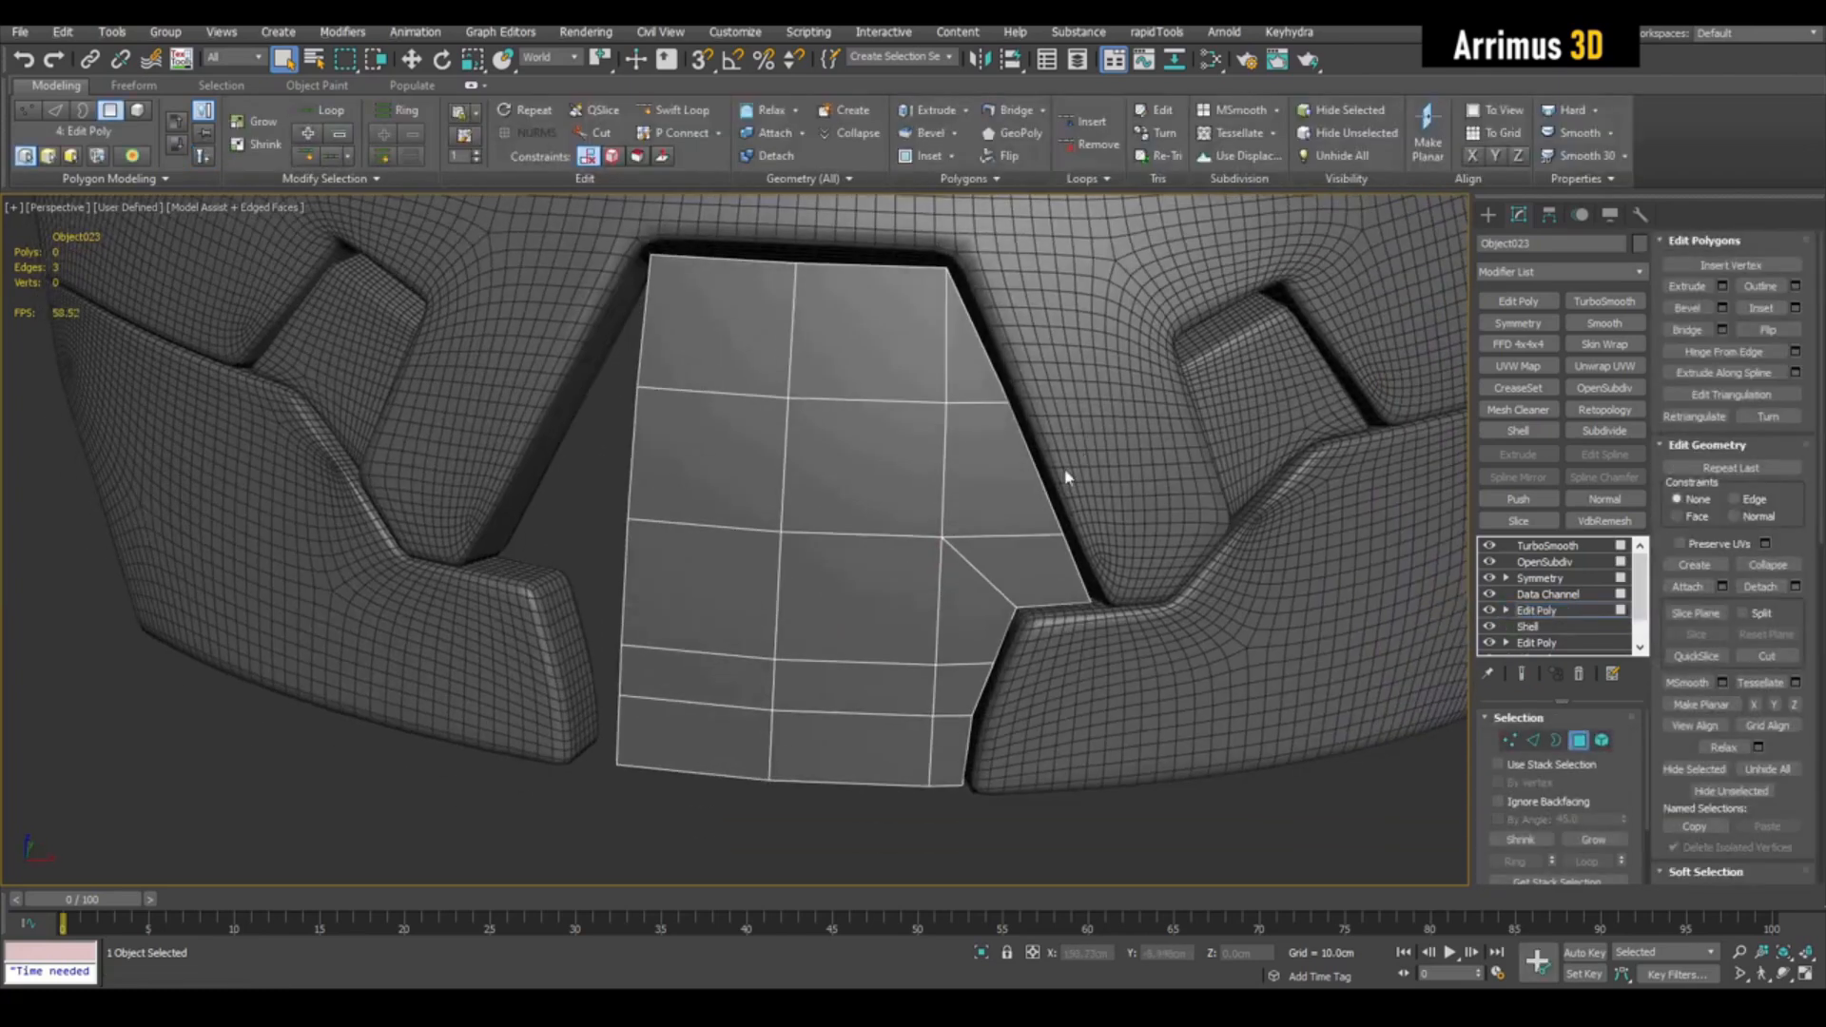
pyautogui.press('1')
pyautogui.hotkey('alt', 'c')
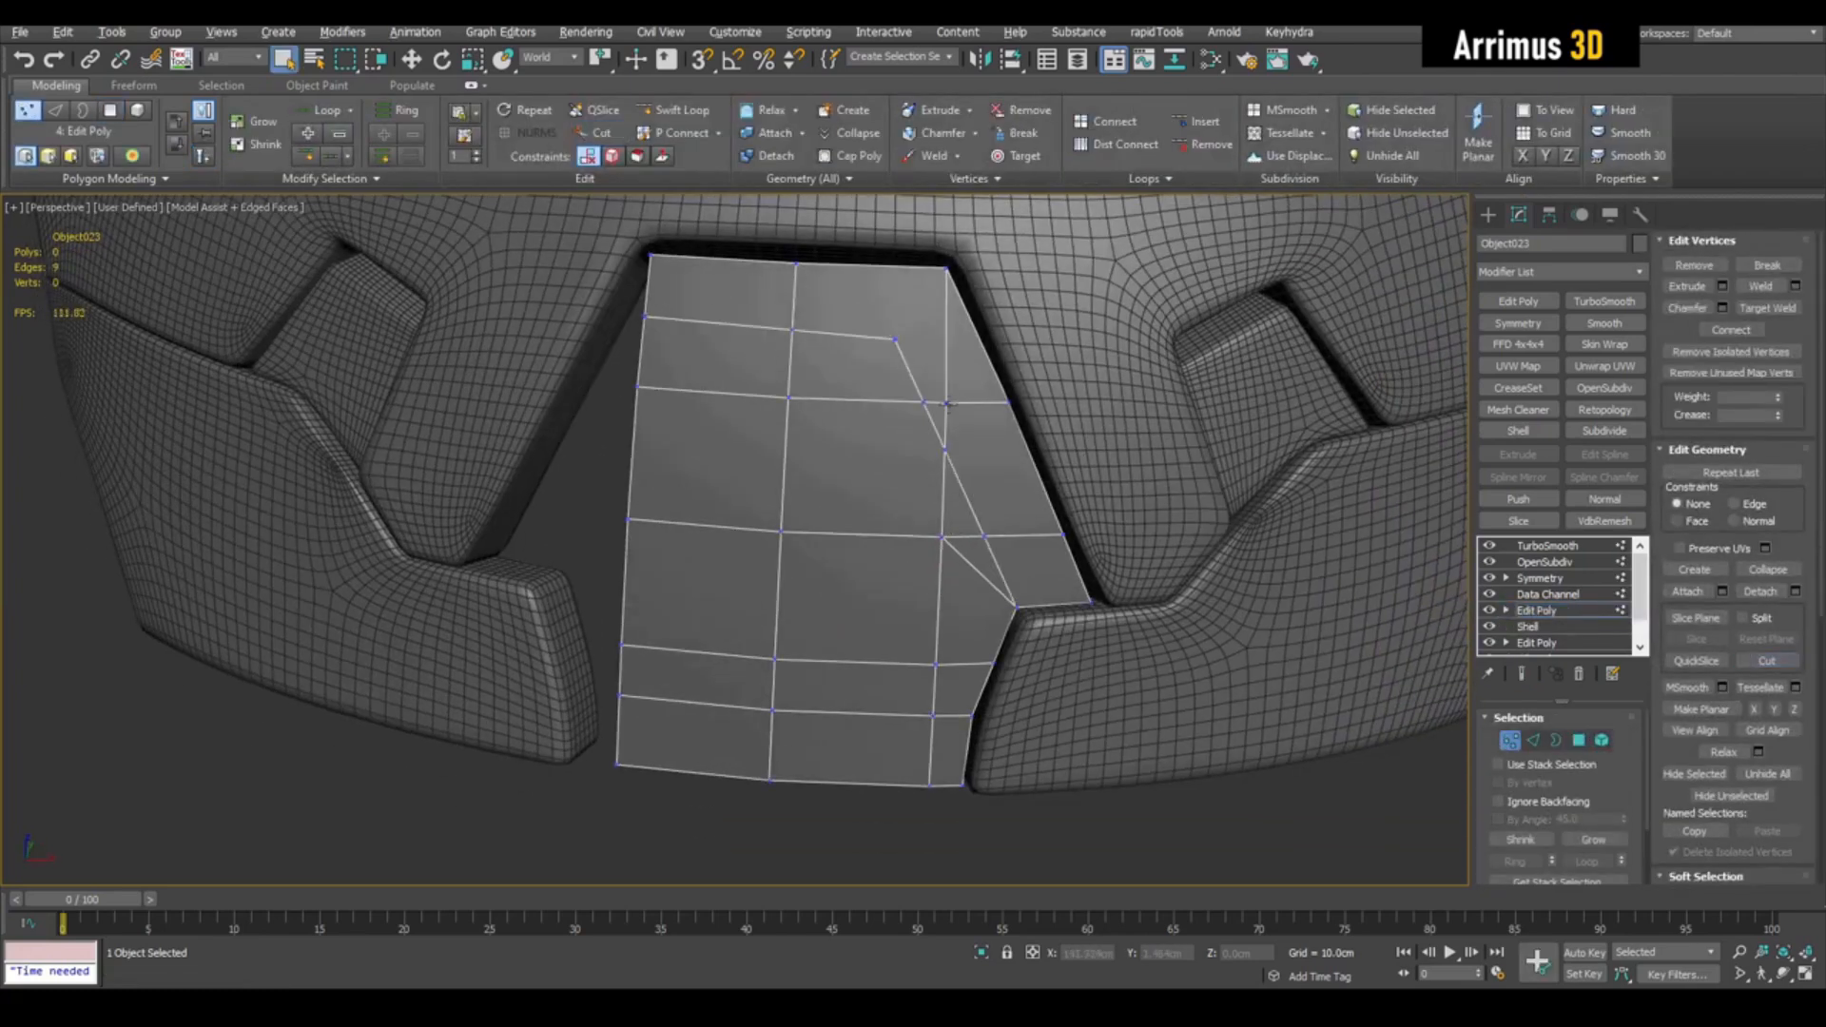
pyautogui.press('2')
pyautogui.click(937, 344)
pyautogui.press('BackSpace')
# Step: Select the border polygons of the centre panel and adjust the vertex where the border meets the mirror line
pyautogui.press('1')
pyautogui.press('4')
pyautogui.moveTo(1043, 570)
pyautogui.mouseDown()
pyautogui.moveTo(980, 411)
pyautogui.moveTo(709, 293)
pyautogui.mouseUp()
pyautogui.press('1')
pyautogui.moveTo(643, 318); pyautogui.dragTo(647, 320, button='middle')
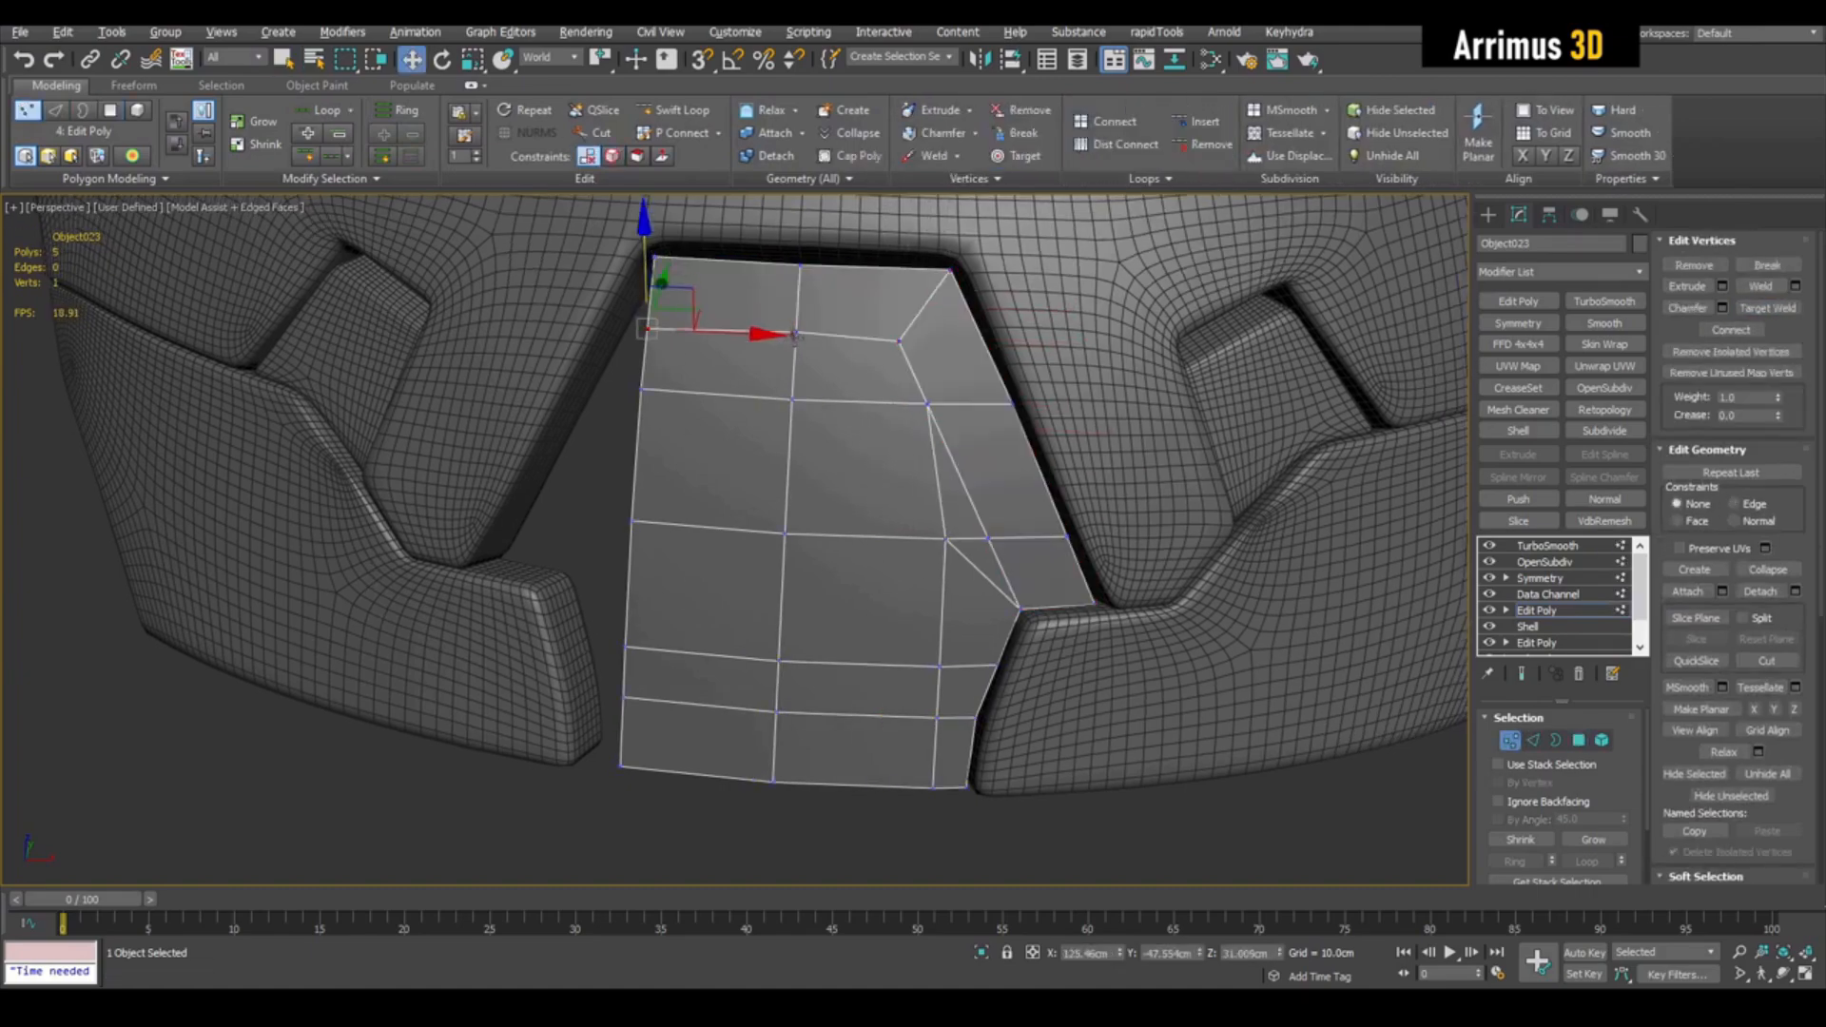
# Step: Raise the border polygons along the centre panel's upper and slanted sides with Bevel
pyautogui.press('4')
pyautogui.keyDown('alt'); pyautogui.moveTo(801, 266); pyautogui.dragTo(881, 396, button='middle'); pyautogui.keyUp('alt')
pyautogui.hotkey('ctrl', 'shift', 'b')
pyautogui.moveTo(881, 396); pyautogui.dragTo(844, 354)
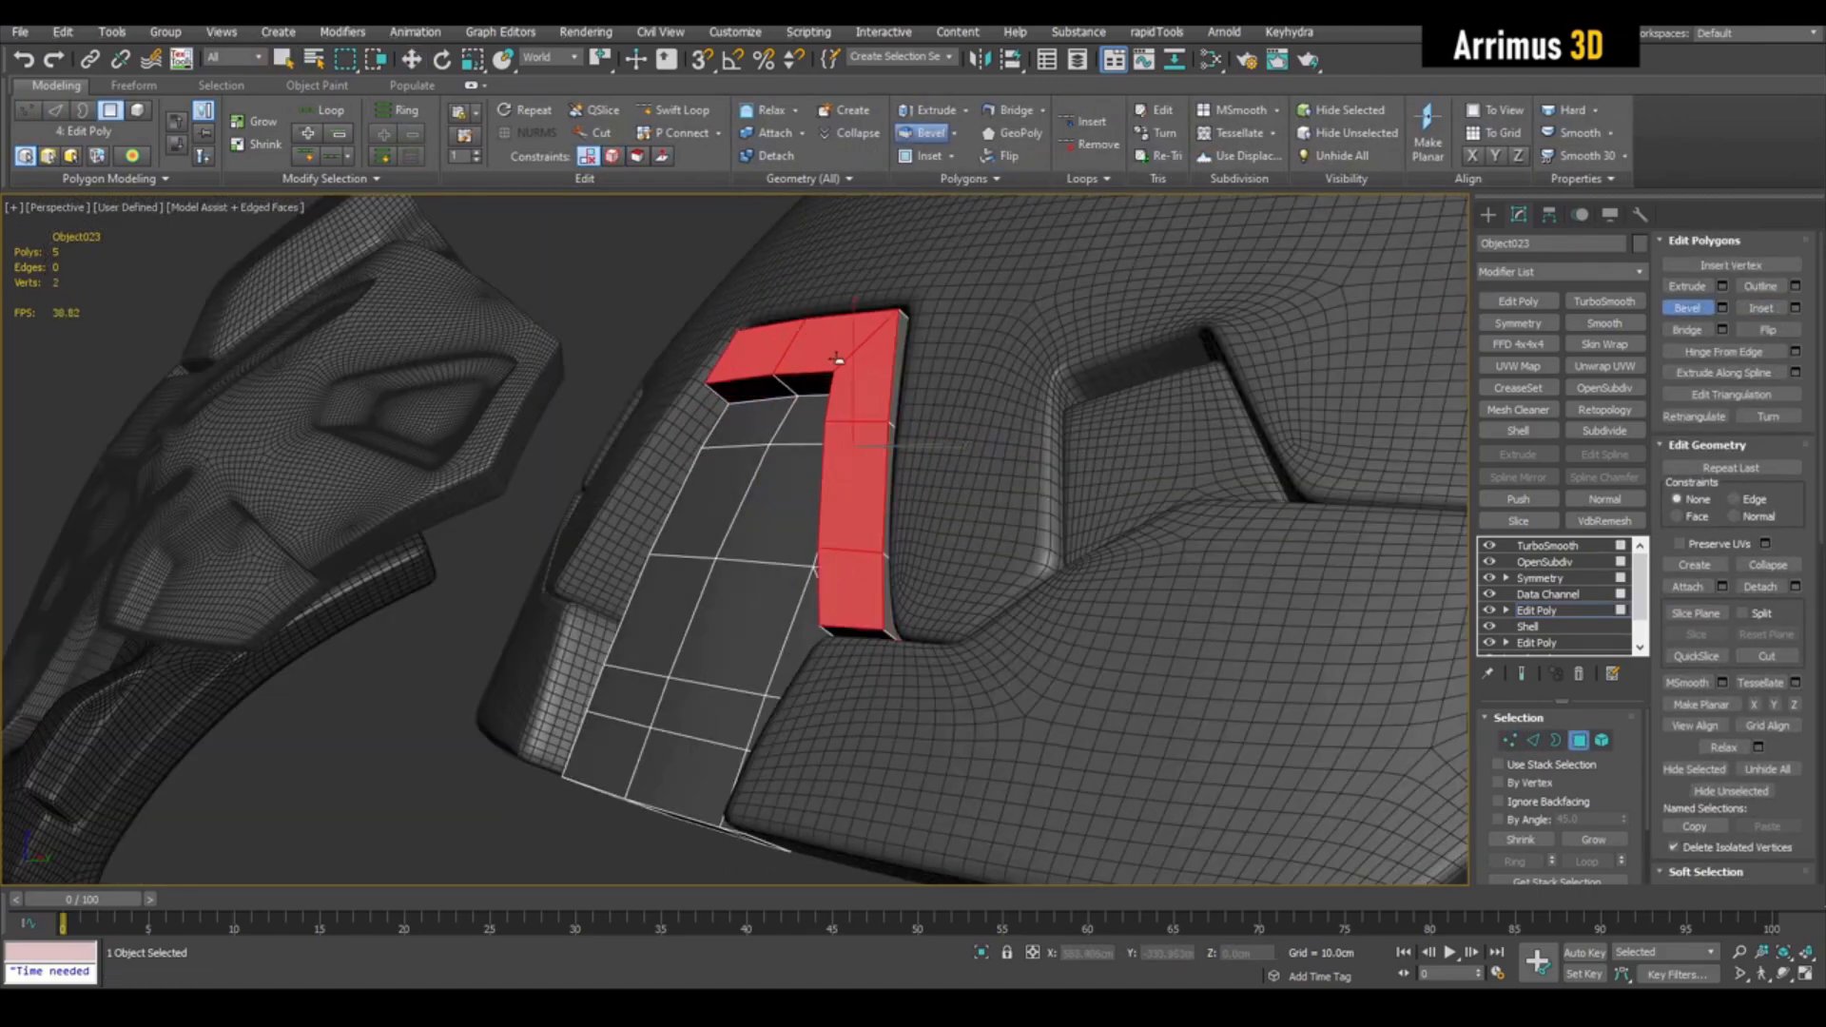
pyautogui.press('4')
pyautogui.press('q')
pyautogui.keyDown('alt'); pyautogui.moveTo(844, 354); pyautogui.dragTo(721, 325, button='middle'); pyautogui.keyUp('alt')
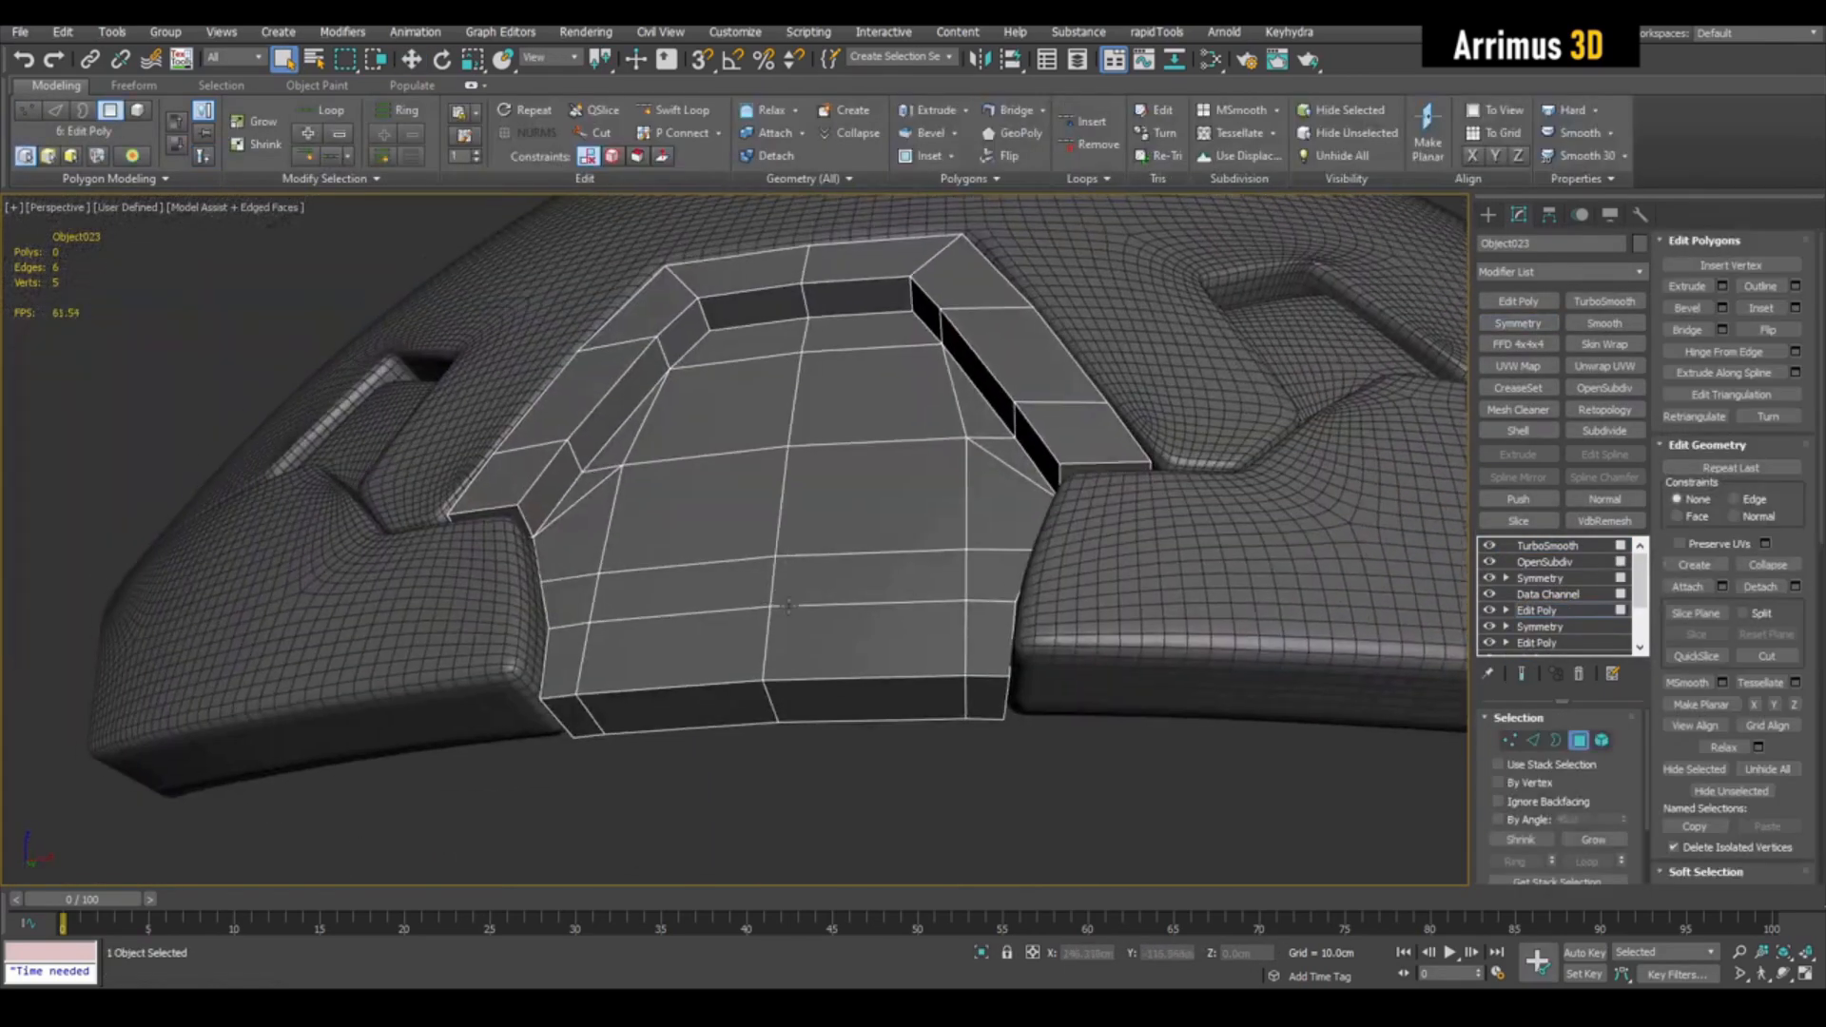
# Step: Select the inner central polygons of the mirrored centre panel and recess them to form a channel
pyautogui.click(787, 713)
pyautogui.press('4')
pyautogui.moveTo(737, 409); pyautogui.dragTo(880, 632)
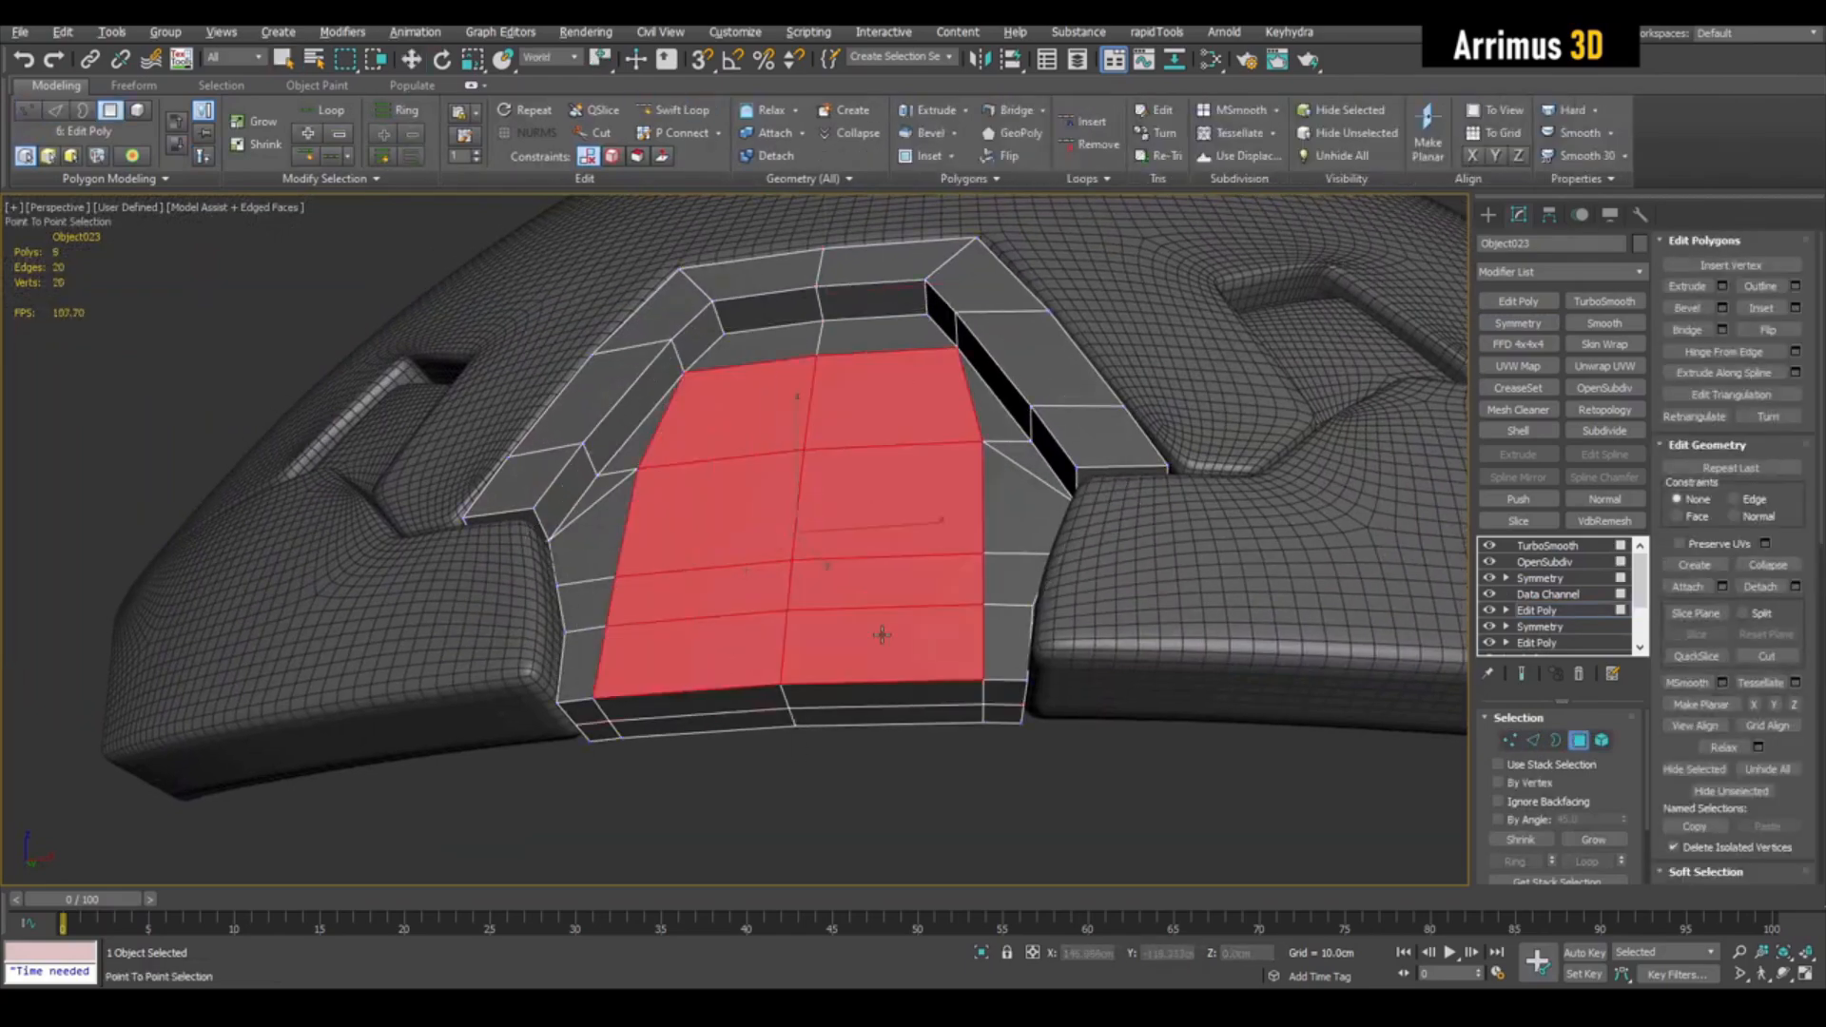
pyautogui.keyDown('alt'); pyautogui.moveTo(881, 632); pyautogui.dragTo(950, 478, button='middle'); pyautogui.keyUp('alt')
pyautogui.press('w')
pyautogui.keyDown('alt'); pyautogui.moveTo(856, 359); pyautogui.dragTo(747, 670, button='middle'); pyautogui.keyUp('alt')
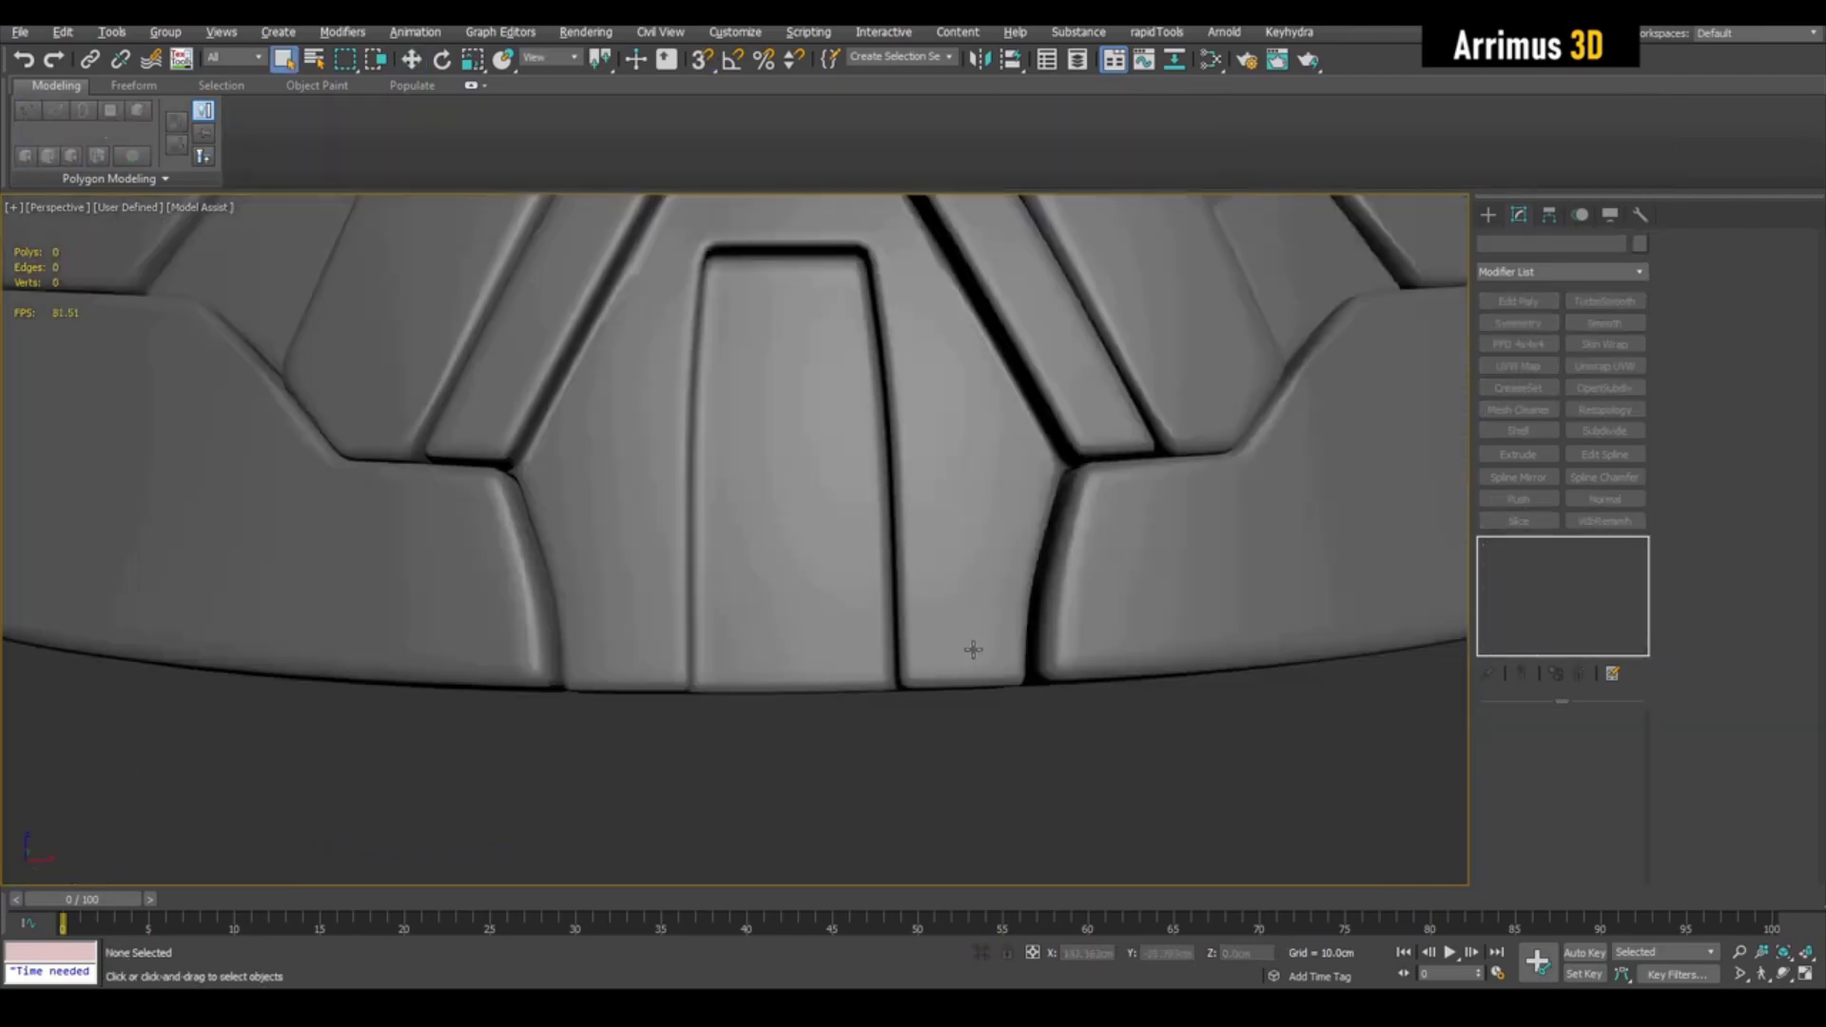
# Step: Select the floor polygons of the central recess and detach them as a separate cloned object
pyautogui.keyDown('alt'); pyautogui.moveTo(966, 644); pyautogui.dragTo(924, 468, button='middle'); pyautogui.keyUp('alt')
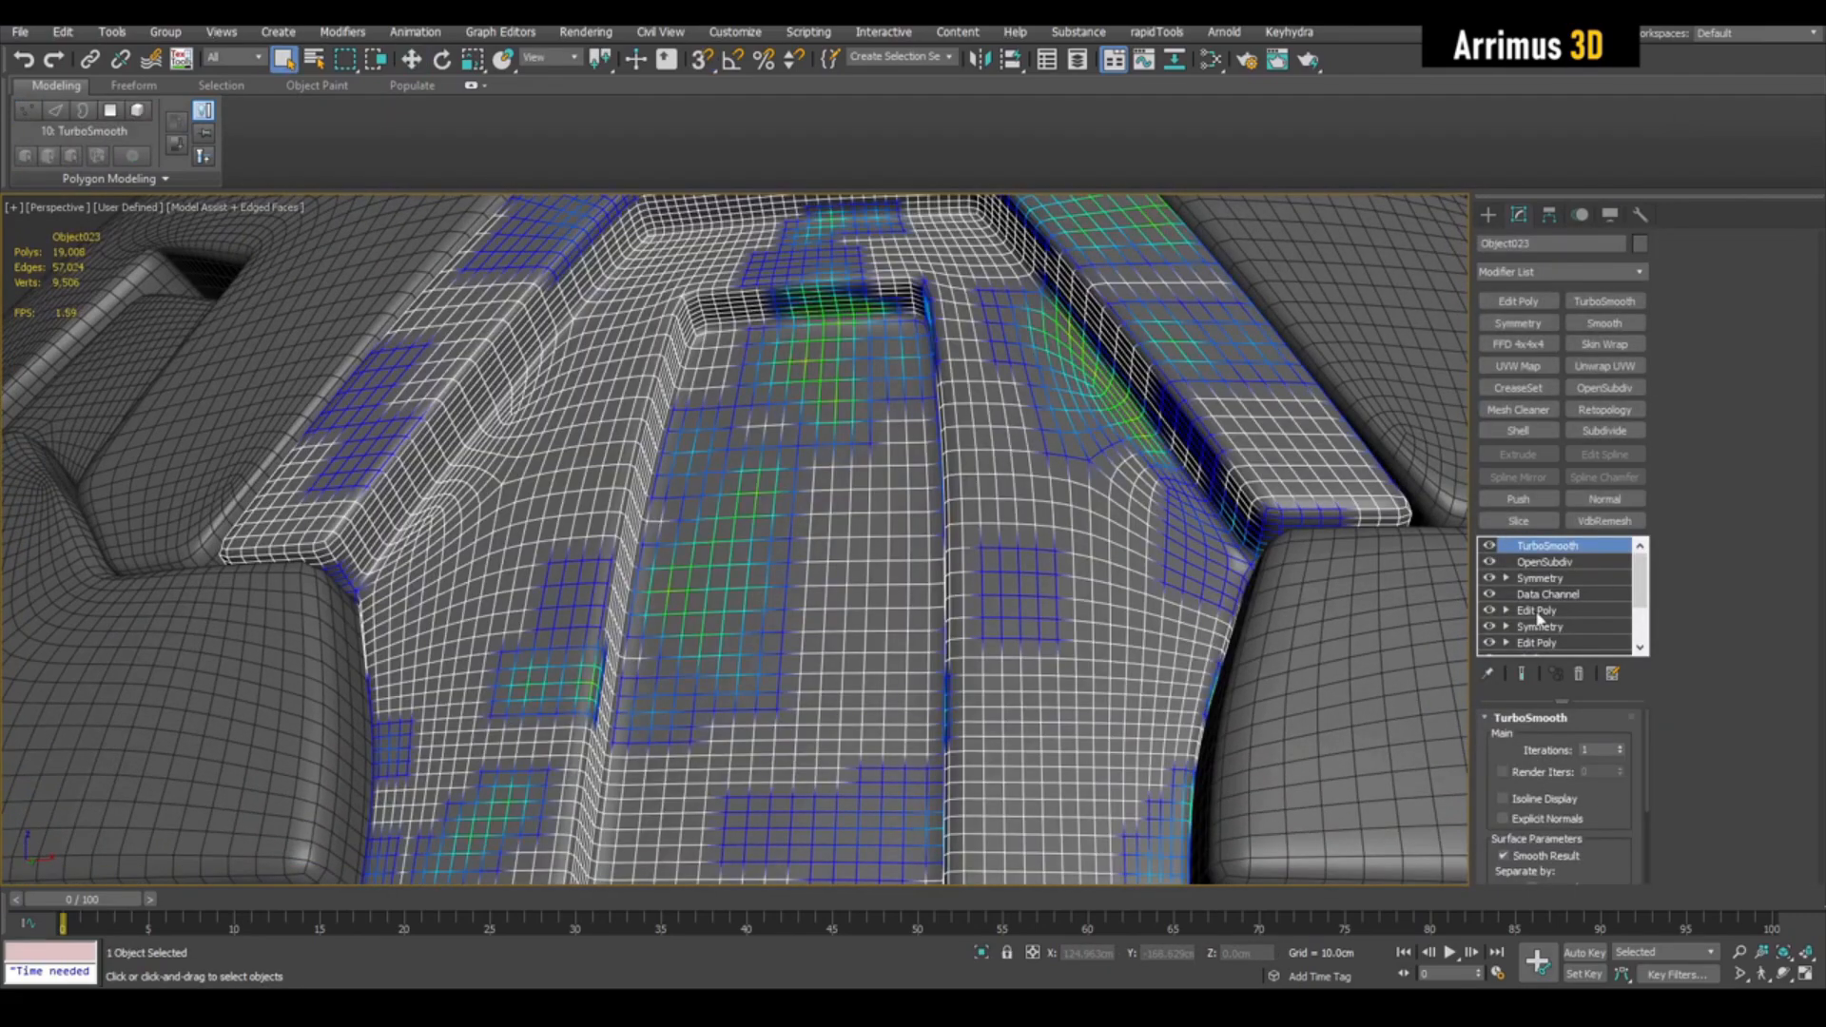
pyautogui.click(1546, 612)
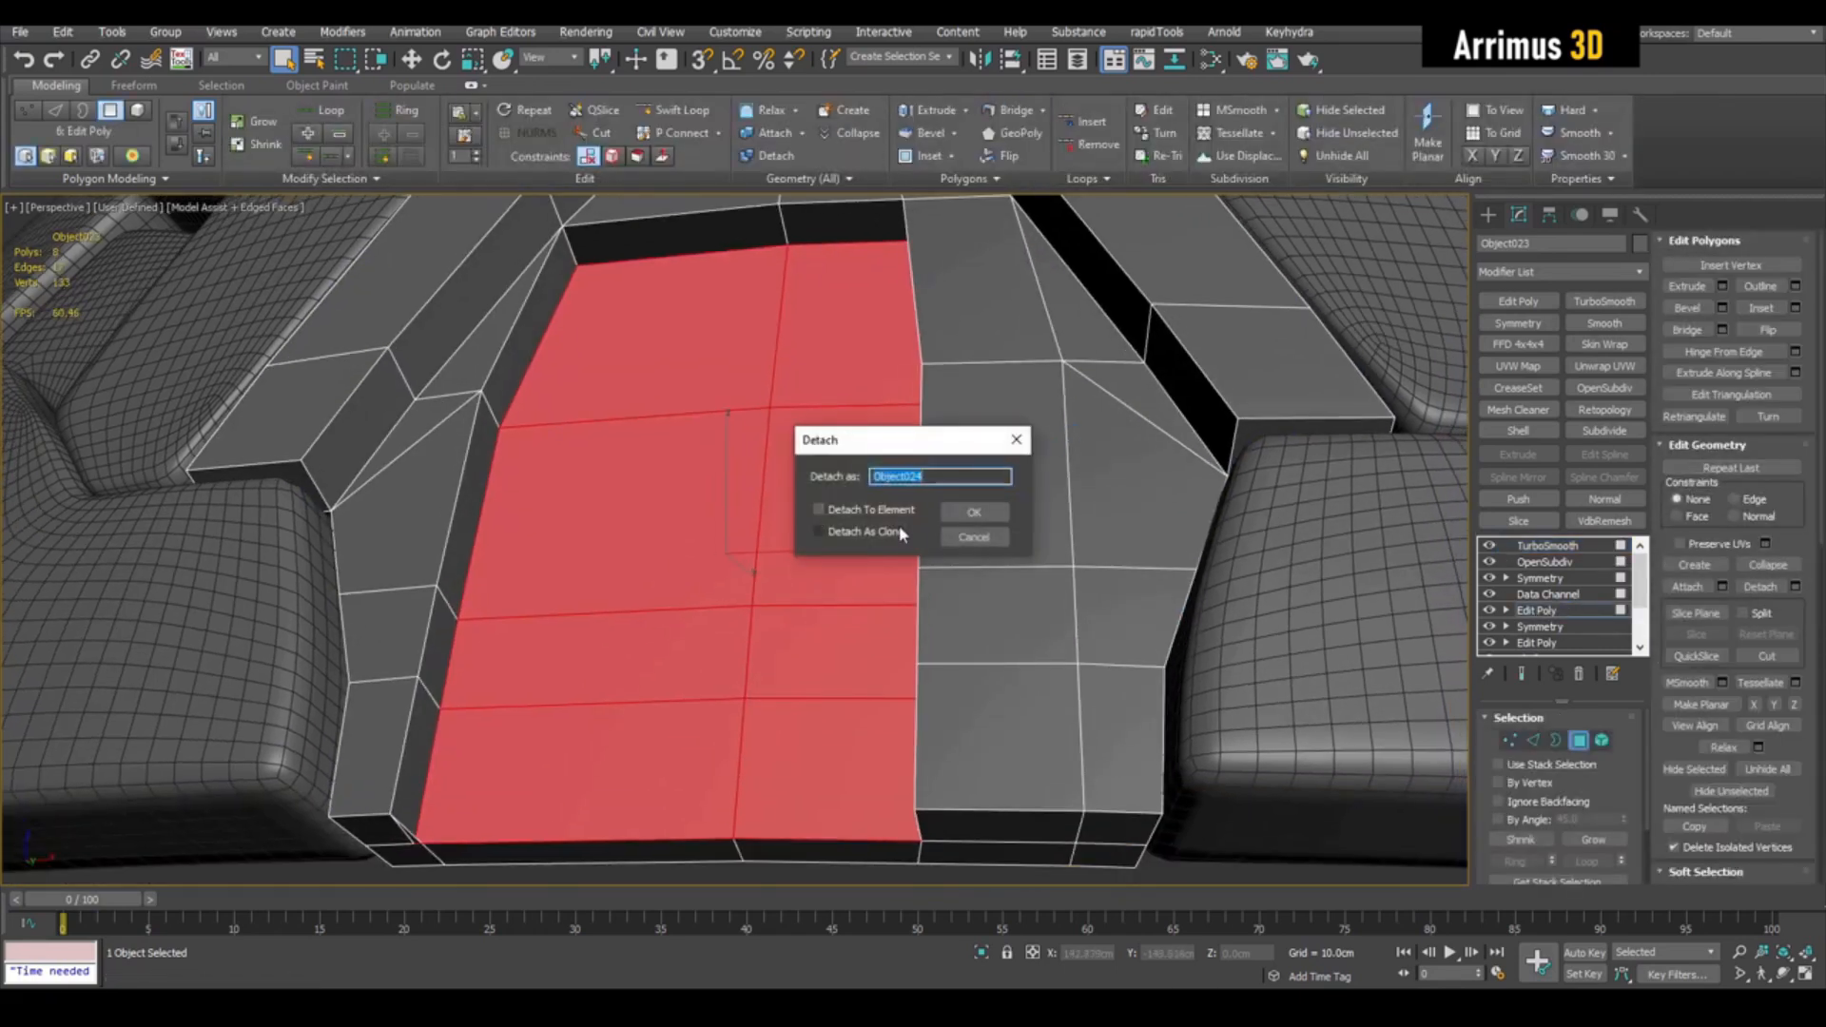
pyautogui.click(972, 517)
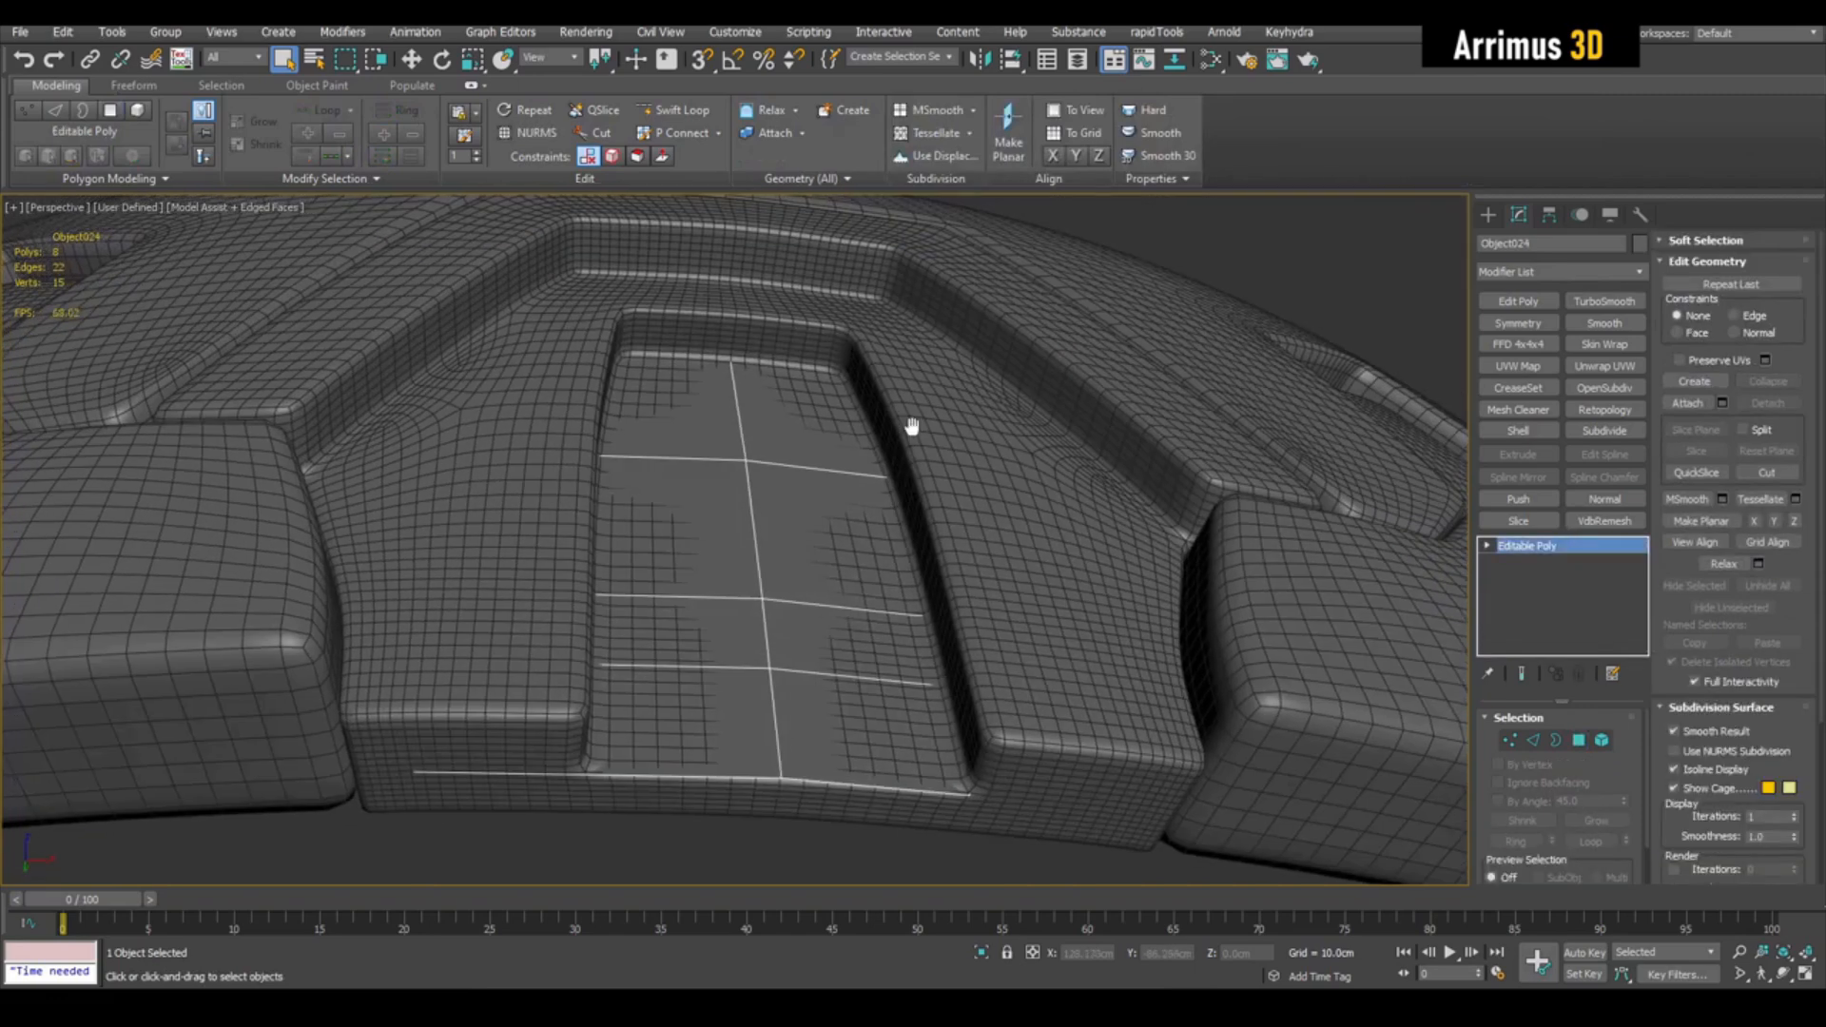
# Step: Paste the copied modifiers onto the detached recess piece and set its Shell outer amount to 1.5 cm
pyautogui.rightClick(1529, 546)
pyautogui.click(1551, 554)
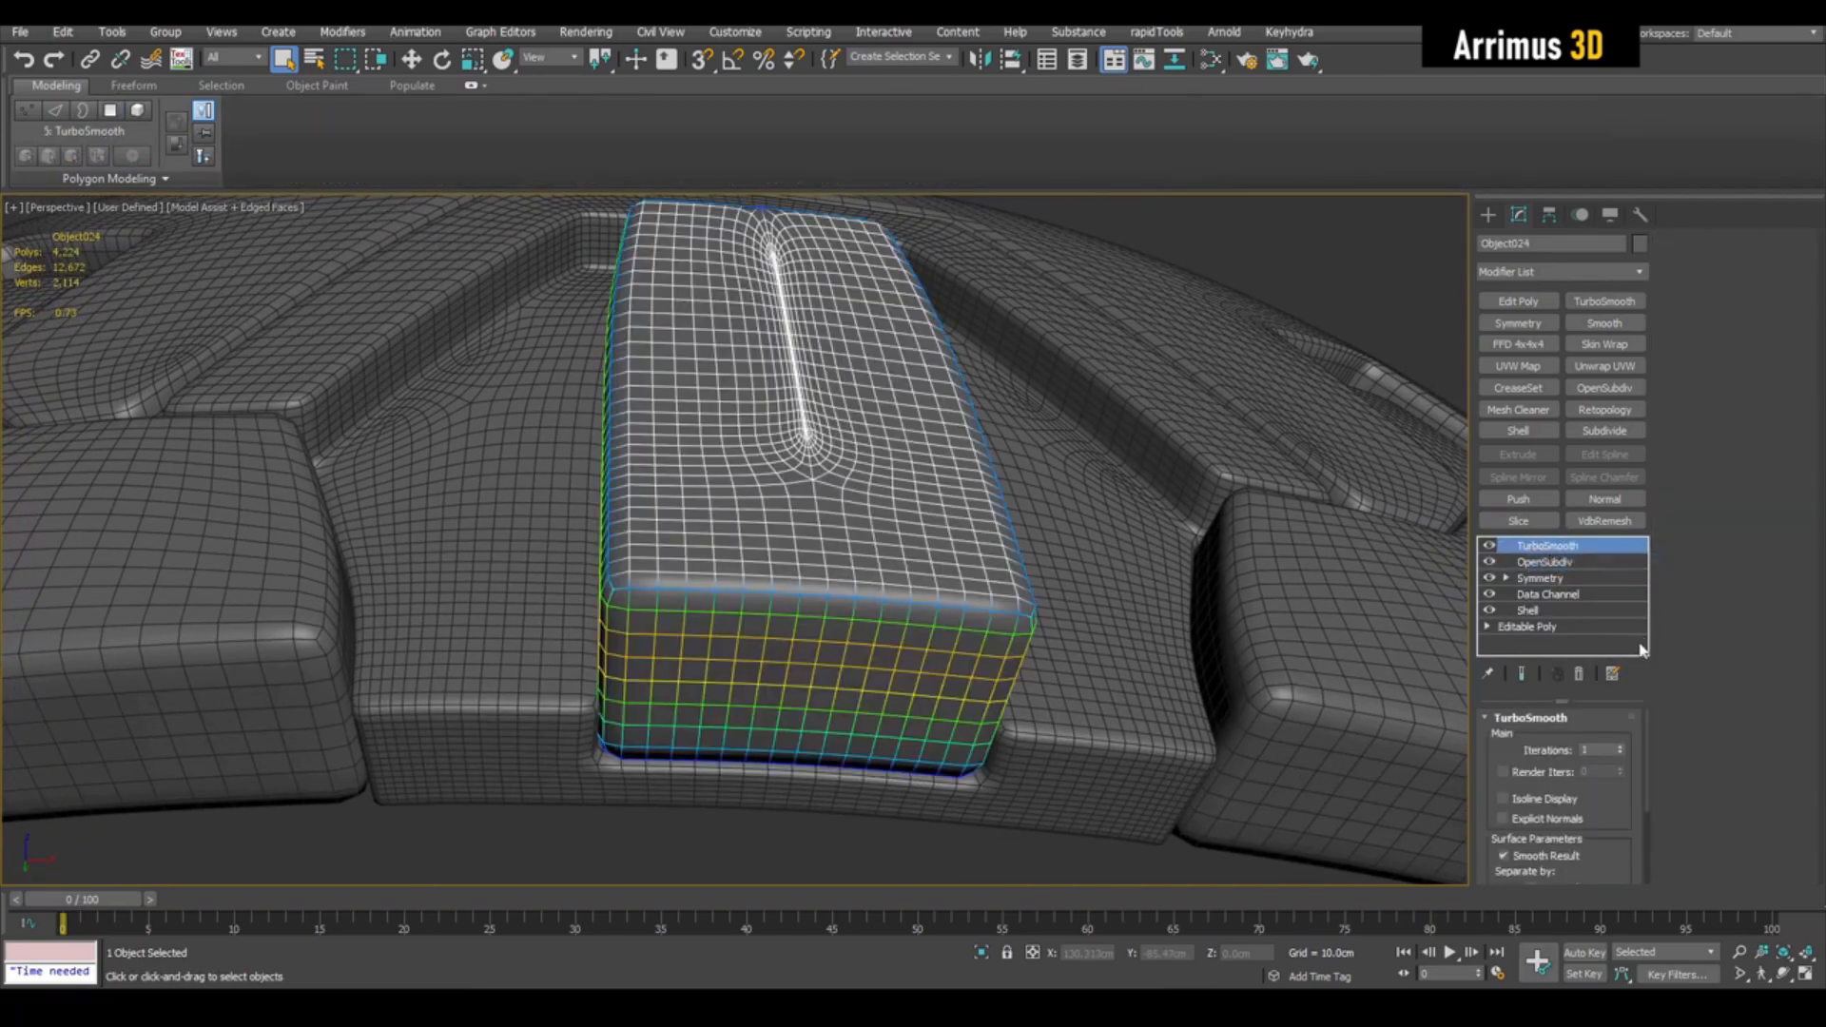
pyautogui.moveTo(1622, 767); pyautogui.dragTo(1622, 823)
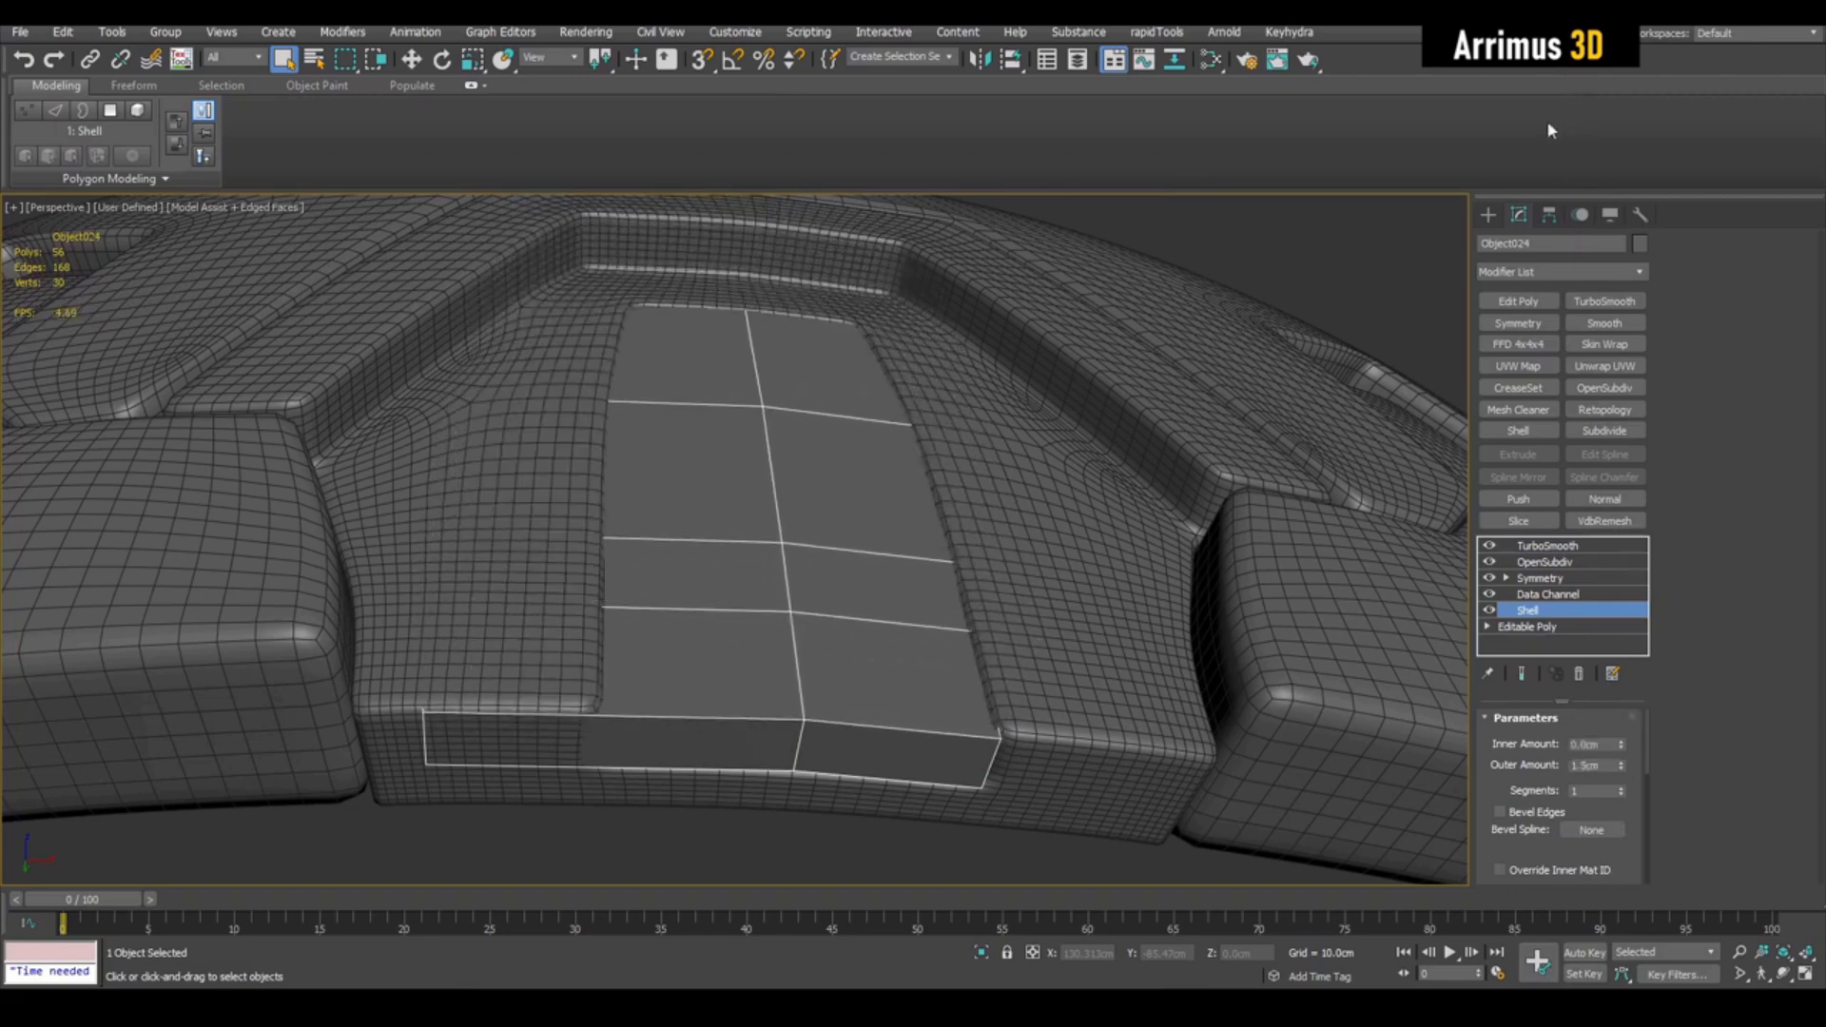
# Step: Add an Edit Poly above the central insert's Shell and adjust the edges running down its middle
pyautogui.keyDown('alt'); pyautogui.moveTo(1164, 508); pyautogui.dragTo(1114, 475, button='middle'); pyautogui.keyUp('alt')
pyautogui.scroll(-3, 1114, 475)
pyautogui.hotkey('ctrl', 'e')
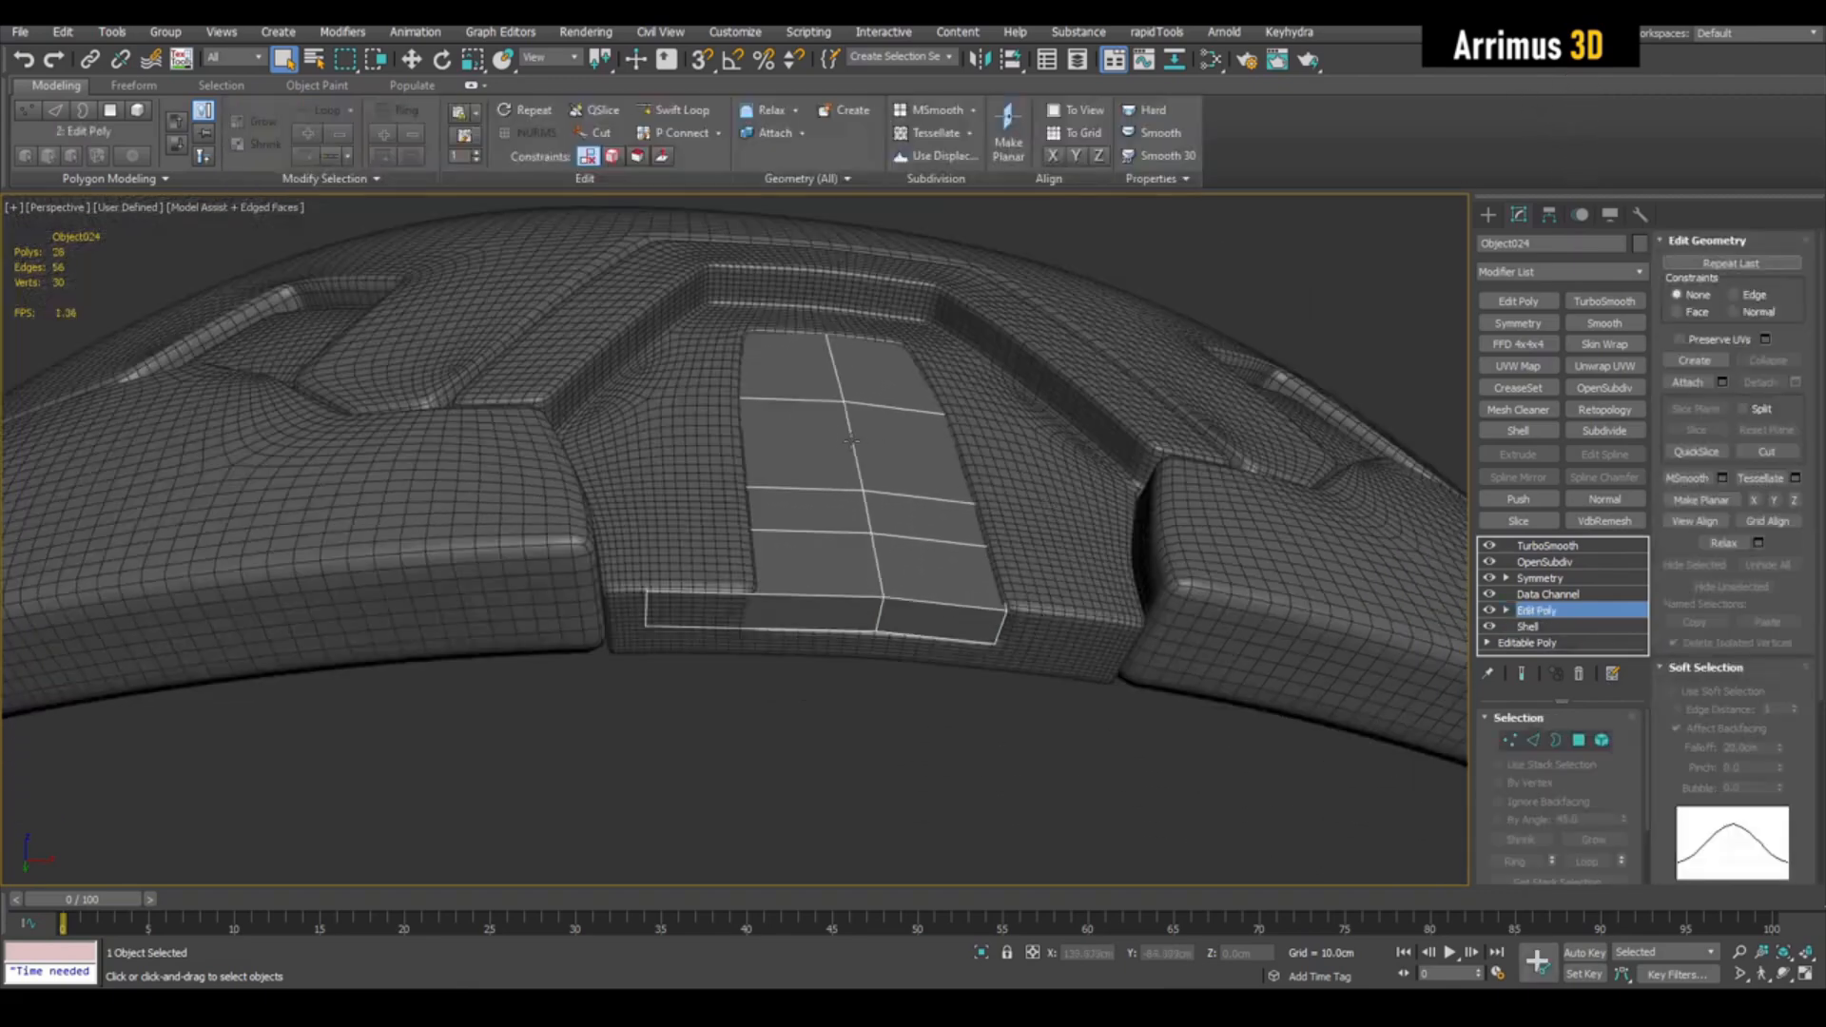
pyautogui.press('2')
pyautogui.click(847, 436)
pyautogui.press('w')
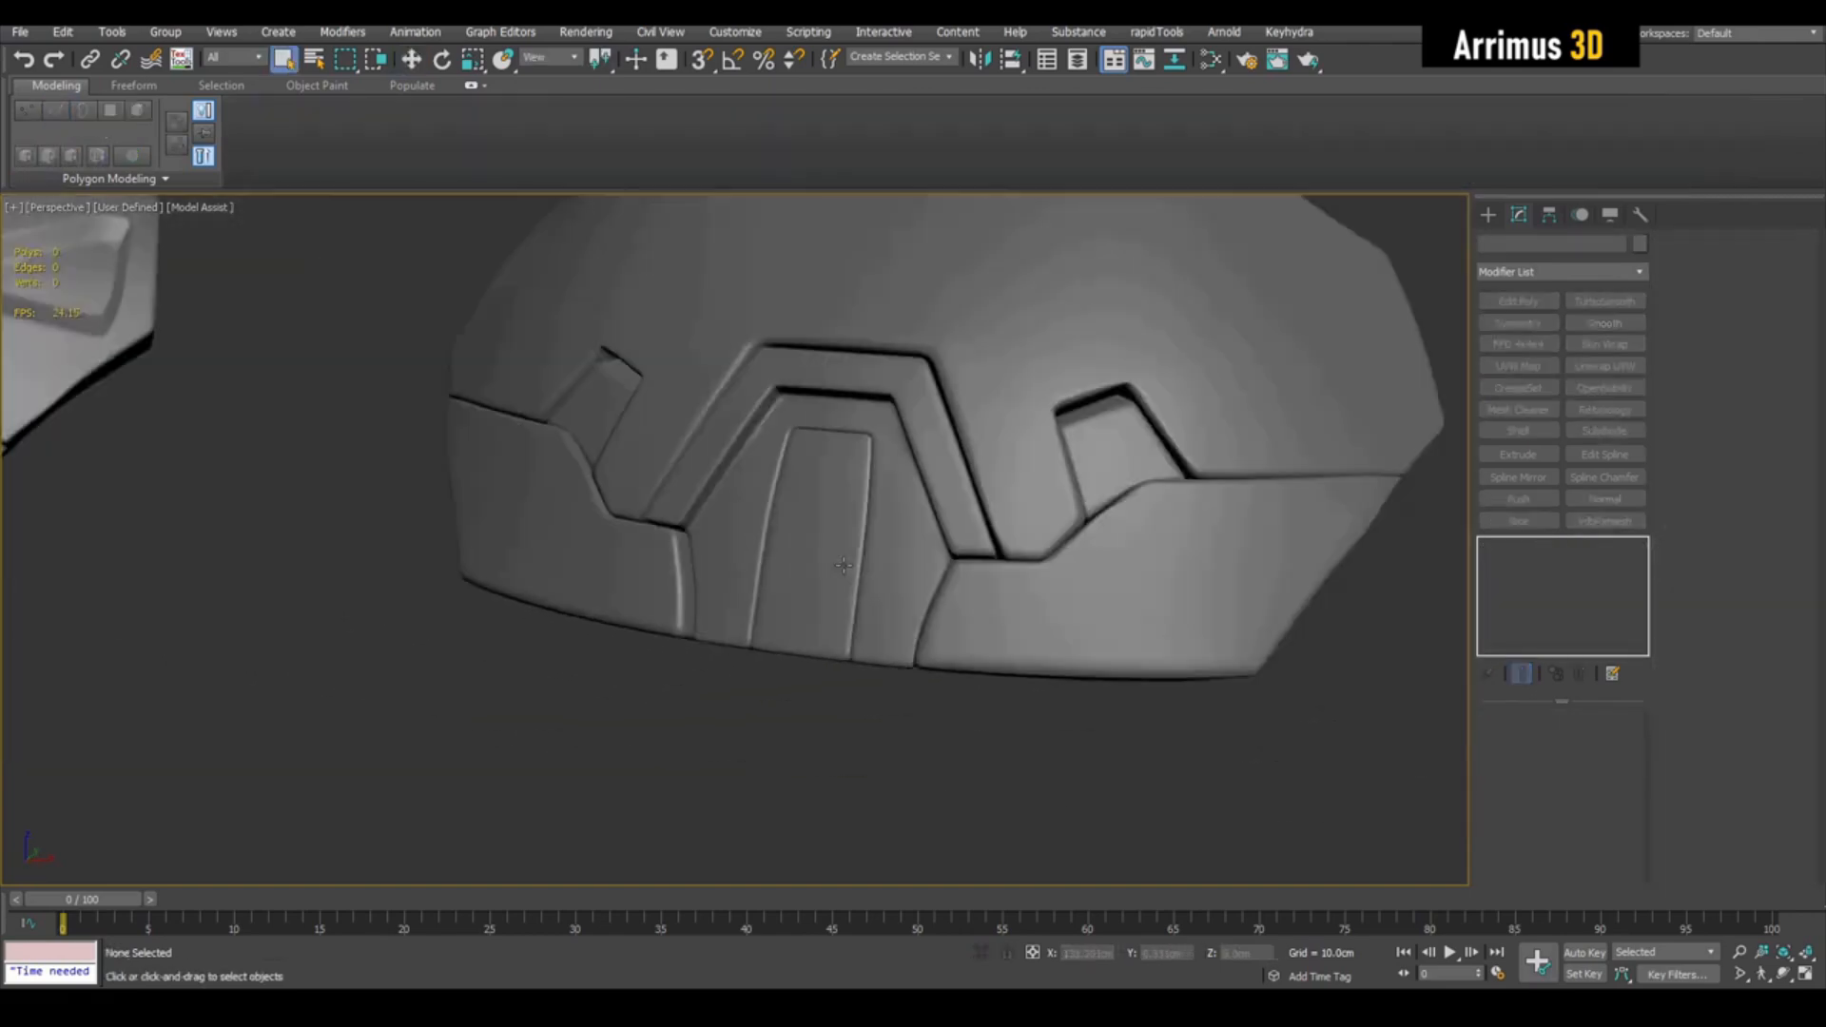
# Step: Try pulling the central insert out of its recess to demonstrate that it is a separate piece
pyautogui.keyDown('alt'); pyautogui.moveTo(844, 565); pyautogui.dragTo(923, 505, button='middle'); pyautogui.keyUp('alt')
pyautogui.scroll(4, 924, 504)
pyautogui.scroll(-2, 924, 504)
pyautogui.scroll(2, 924, 505)
pyautogui.scroll(-2, 924, 504)
pyautogui.scroll(3, 924, 504)
pyautogui.click(830, 506)
pyautogui.press('w')
pyautogui.moveTo(884, 535); pyautogui.dragTo(939, 632)
pyautogui.keyDown('alt'); pyautogui.moveTo(939, 633); pyautogui.dragTo(1175, 537, button='middle'); pyautogui.keyUp('alt')
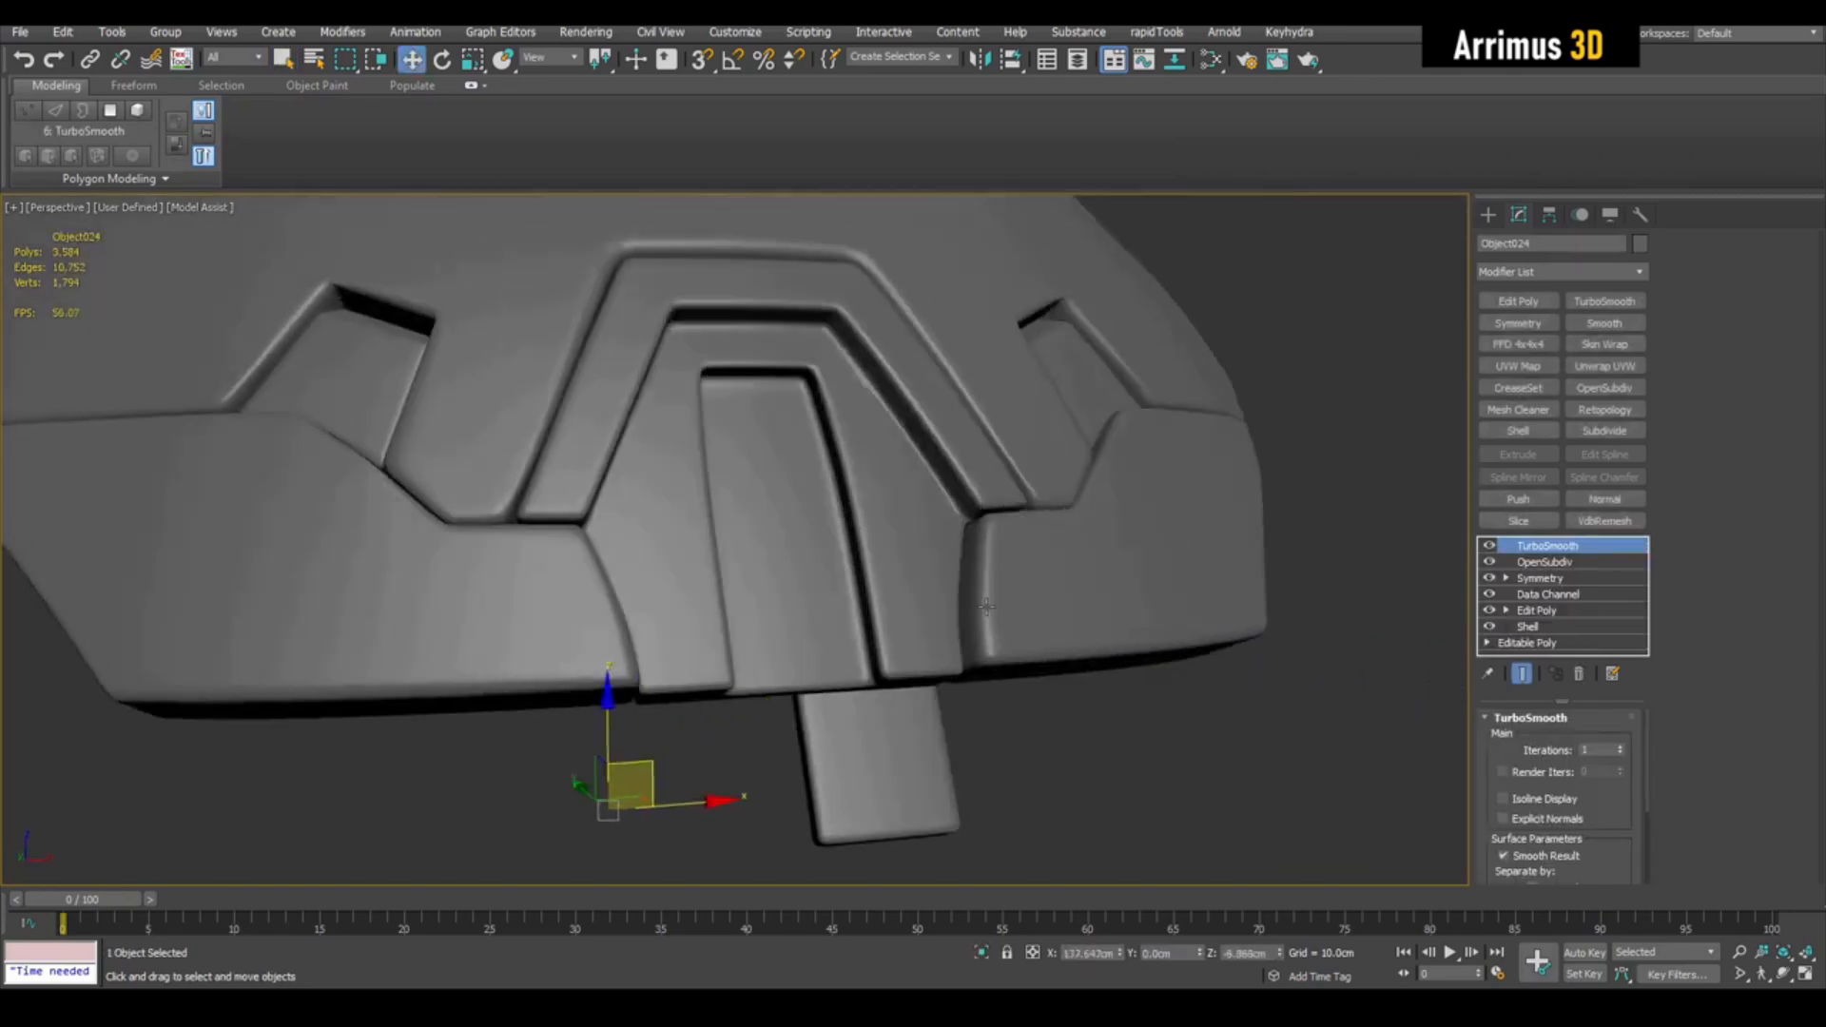
pyautogui.hotkey('ctrl', 'z')
# Step: Show edged faces, select the main plate and open the Edit Poly below its Shell at vertex level
pyautogui.click(1358, 384)
pyautogui.keyDown('alt'); pyautogui.moveTo(1189, 402); pyautogui.dragTo(945, 473, button='middle'); pyautogui.keyUp('alt')
pyautogui.scroll(-3, 966, 424)
pyautogui.scroll(3, 944, 474)
pyautogui.press('F4')
pyautogui.click(959, 466)
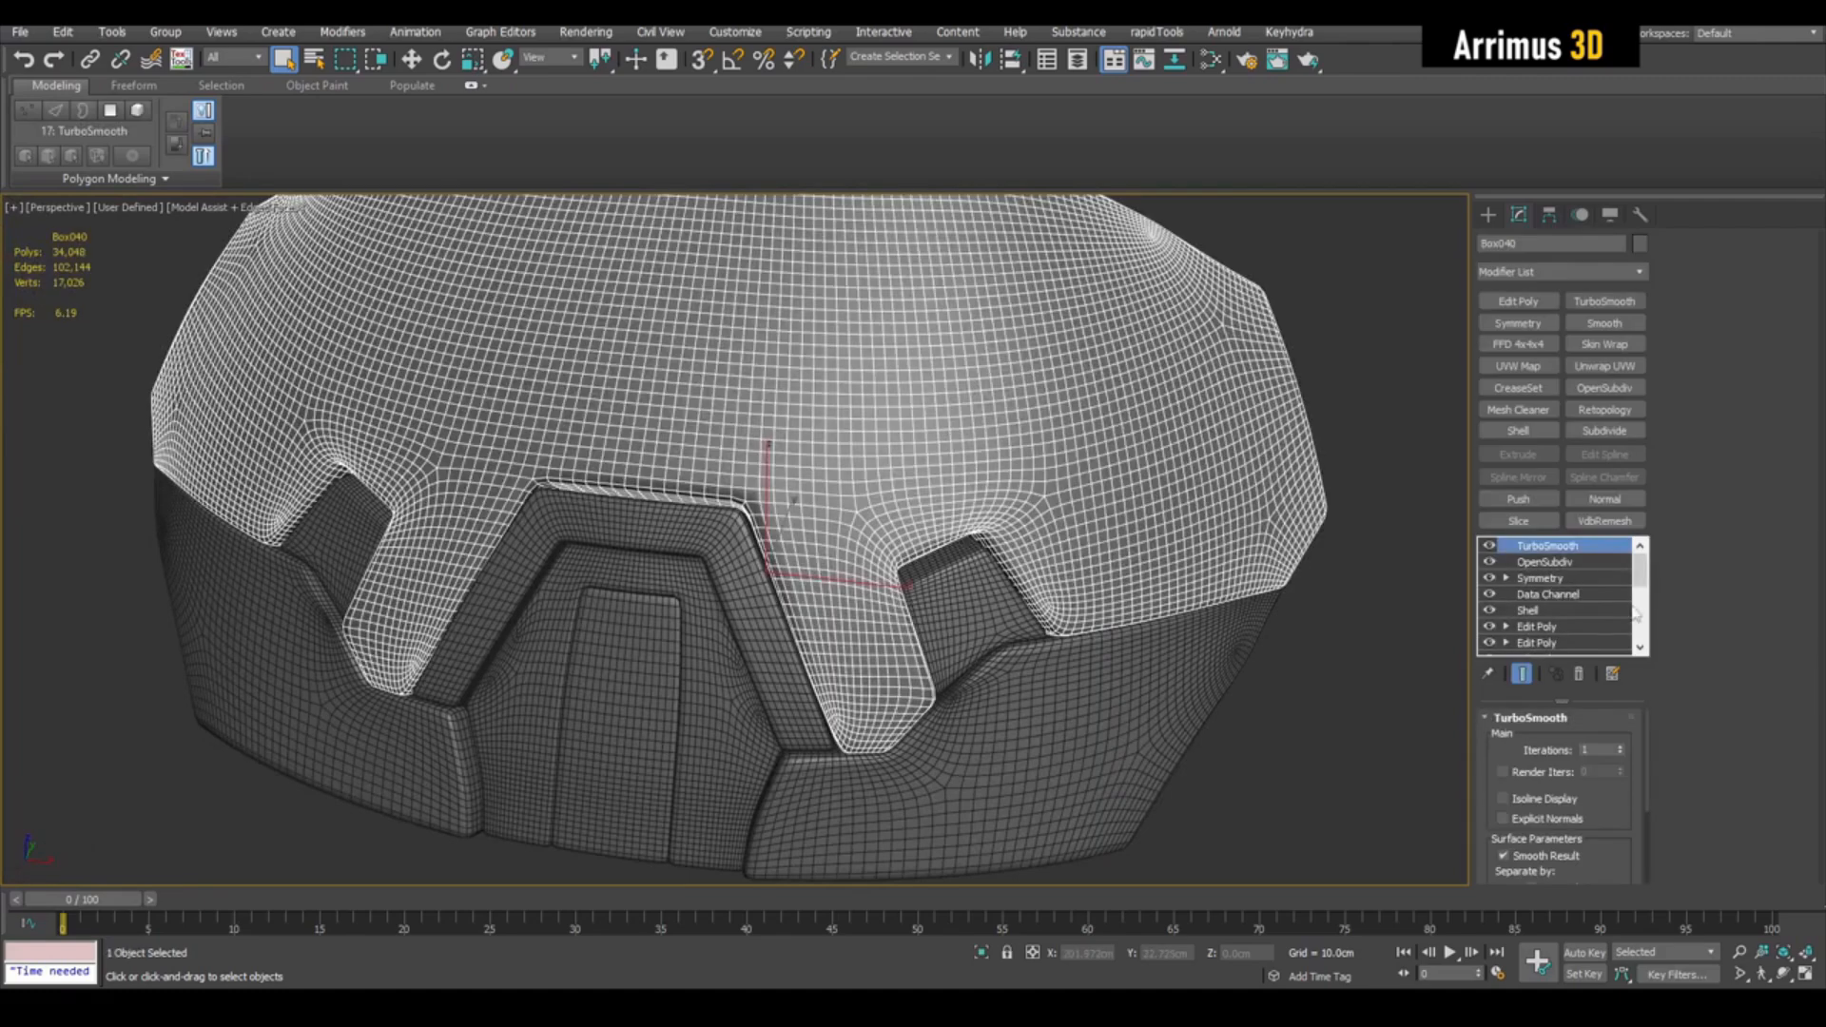
pyautogui.press('`')
pyautogui.keyDown('alt'); pyautogui.moveTo(1284, 570); pyautogui.dragTo(1210, 548, button='middle'); pyautogui.keyUp('alt')
pyautogui.press('1')
pyautogui.press('1')
pyautogui.keyDown('alt'); pyautogui.moveTo(1277, 445); pyautogui.dragTo(1227, 461, button='middle'); pyautogui.keyUp('alt')
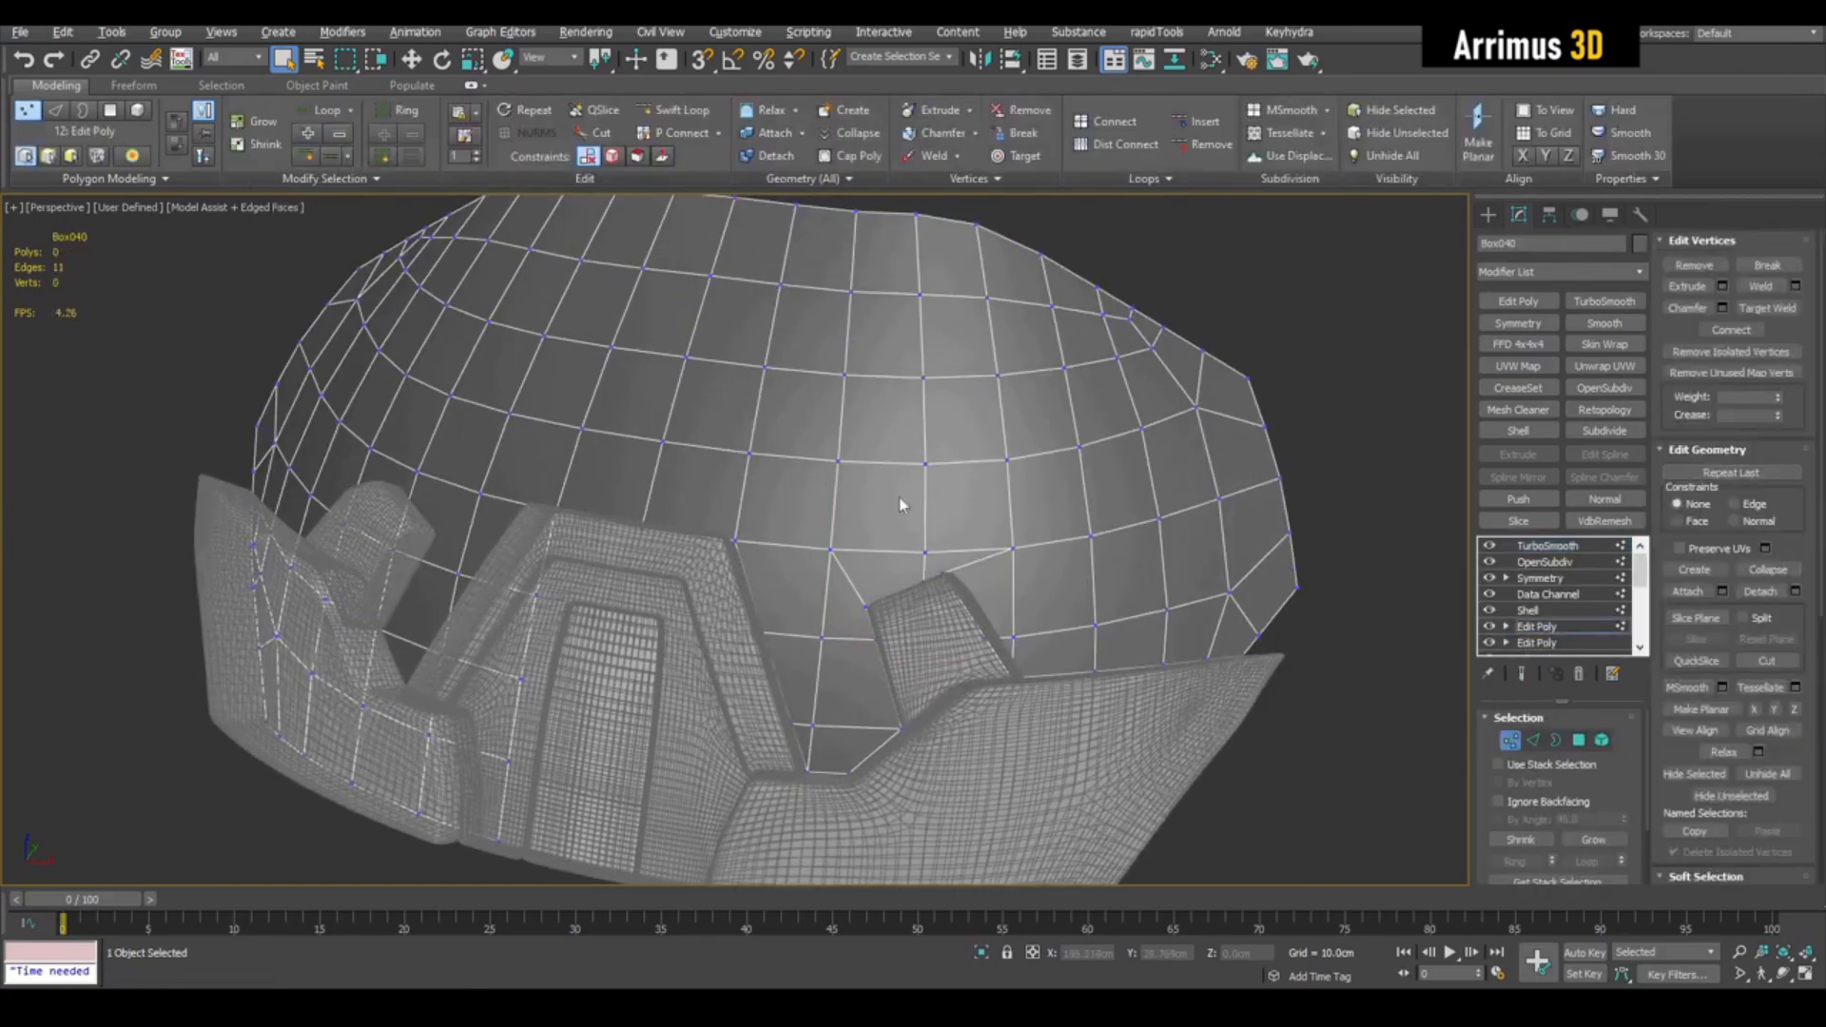
# Step: Cut a zigzag panel outline across the main plate from above the centre panel past the wedge notch toward the outer side
pyautogui.scroll(3, 831, 571)
pyautogui.click(691, 543)
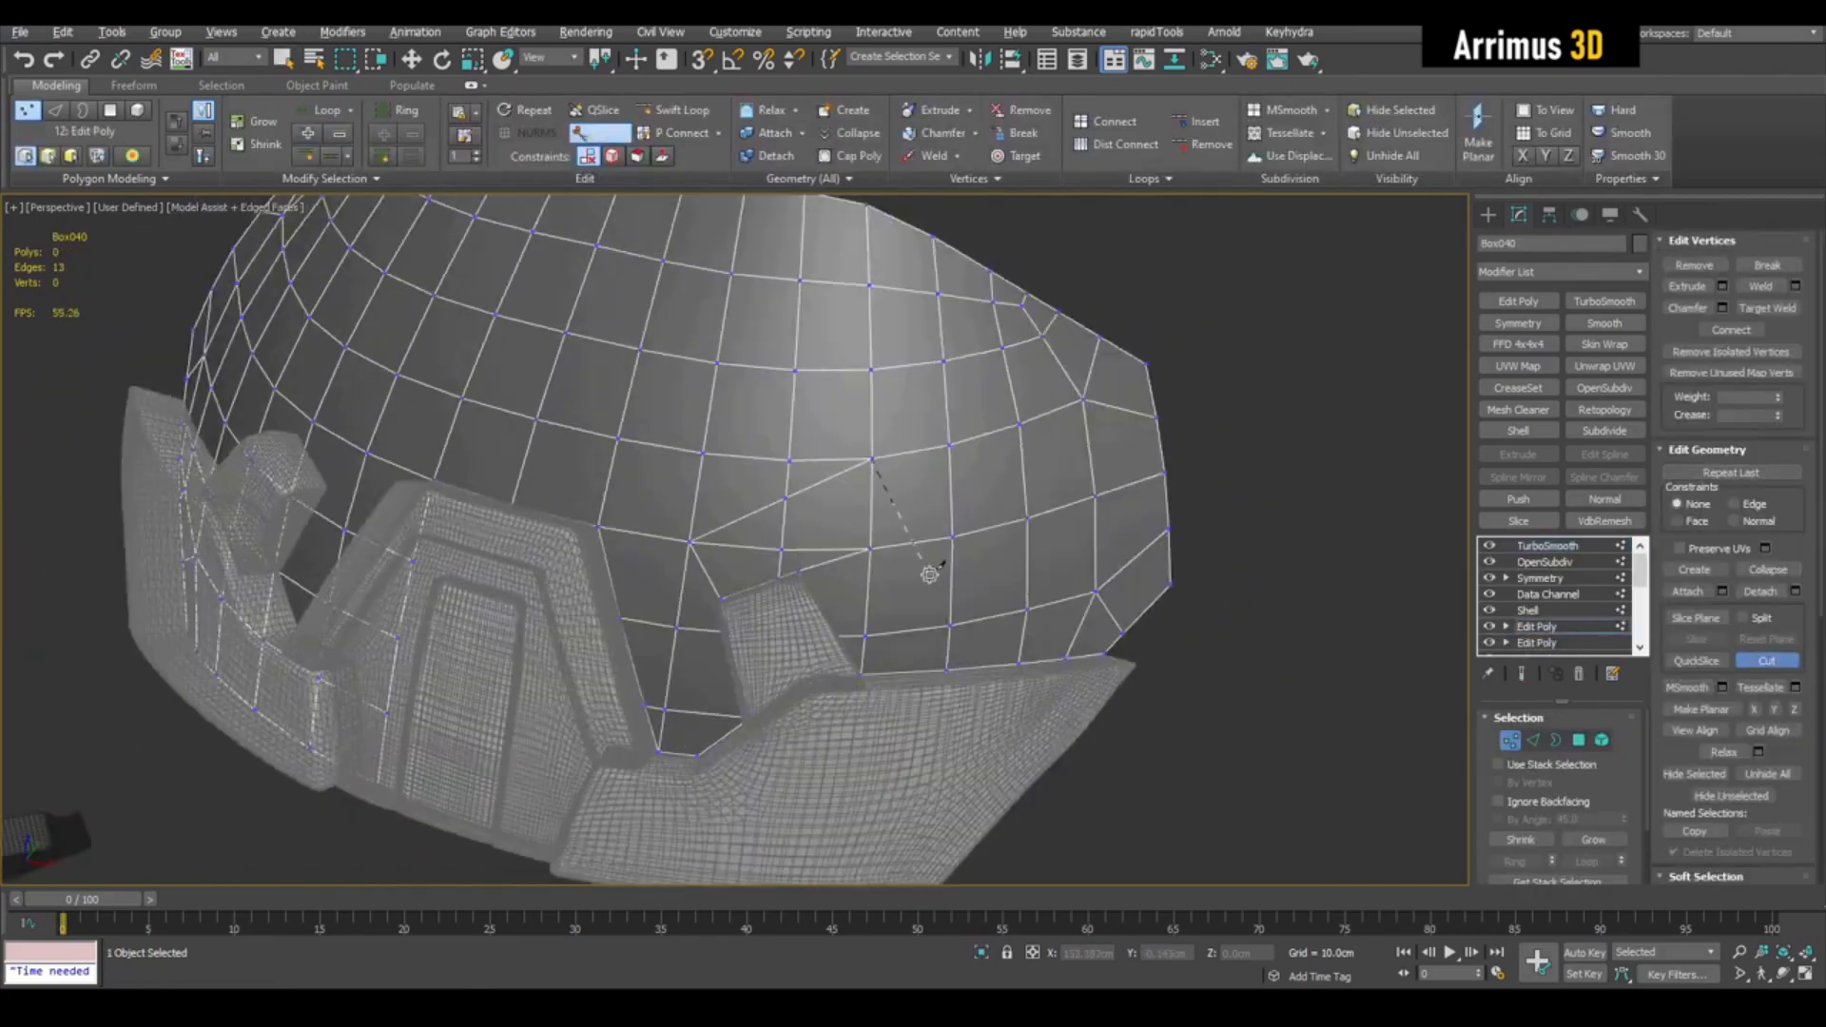
pyautogui.click(1096, 543)
pyautogui.rightClick(1120, 492)
pyautogui.rightClick(1122, 485)
pyautogui.moveTo(1132, 461); pyautogui.dragTo(1115, 507, button='middle')
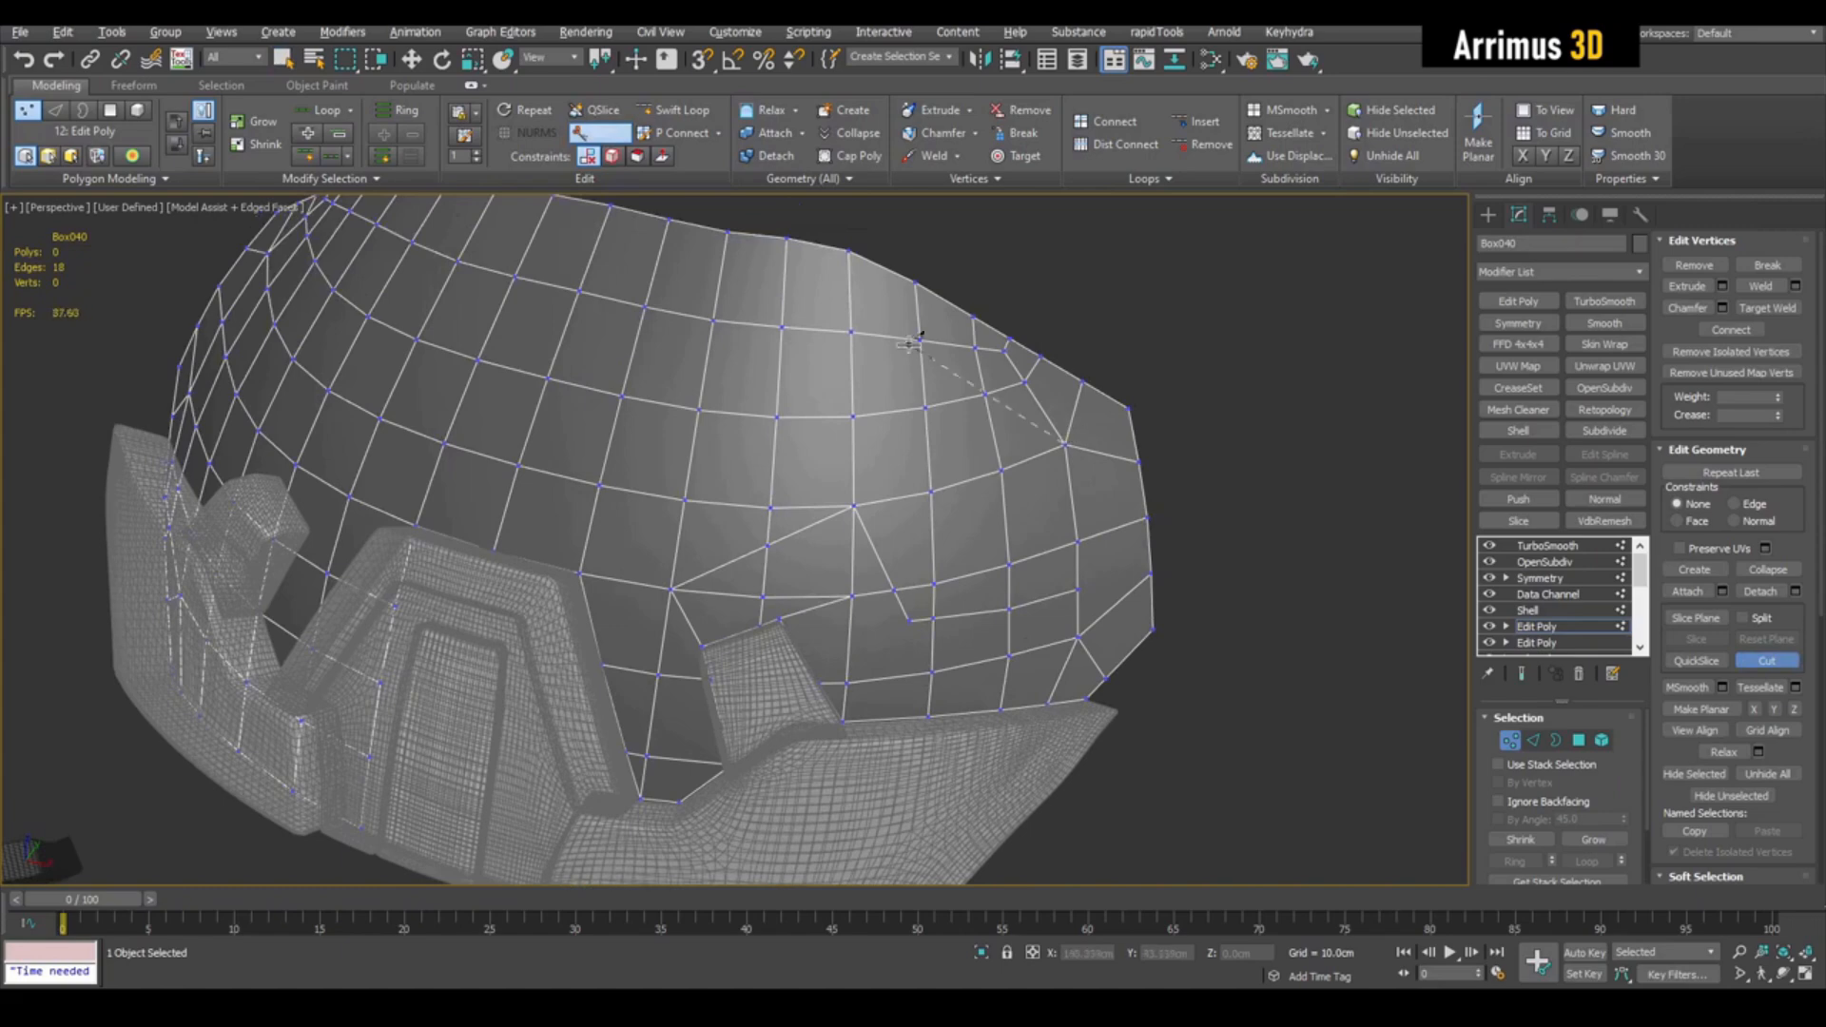
pyautogui.keyDown('alt'); pyautogui.moveTo(670, 588); pyautogui.dragTo(763, 538, button='middle'); pyautogui.keyUp('alt')
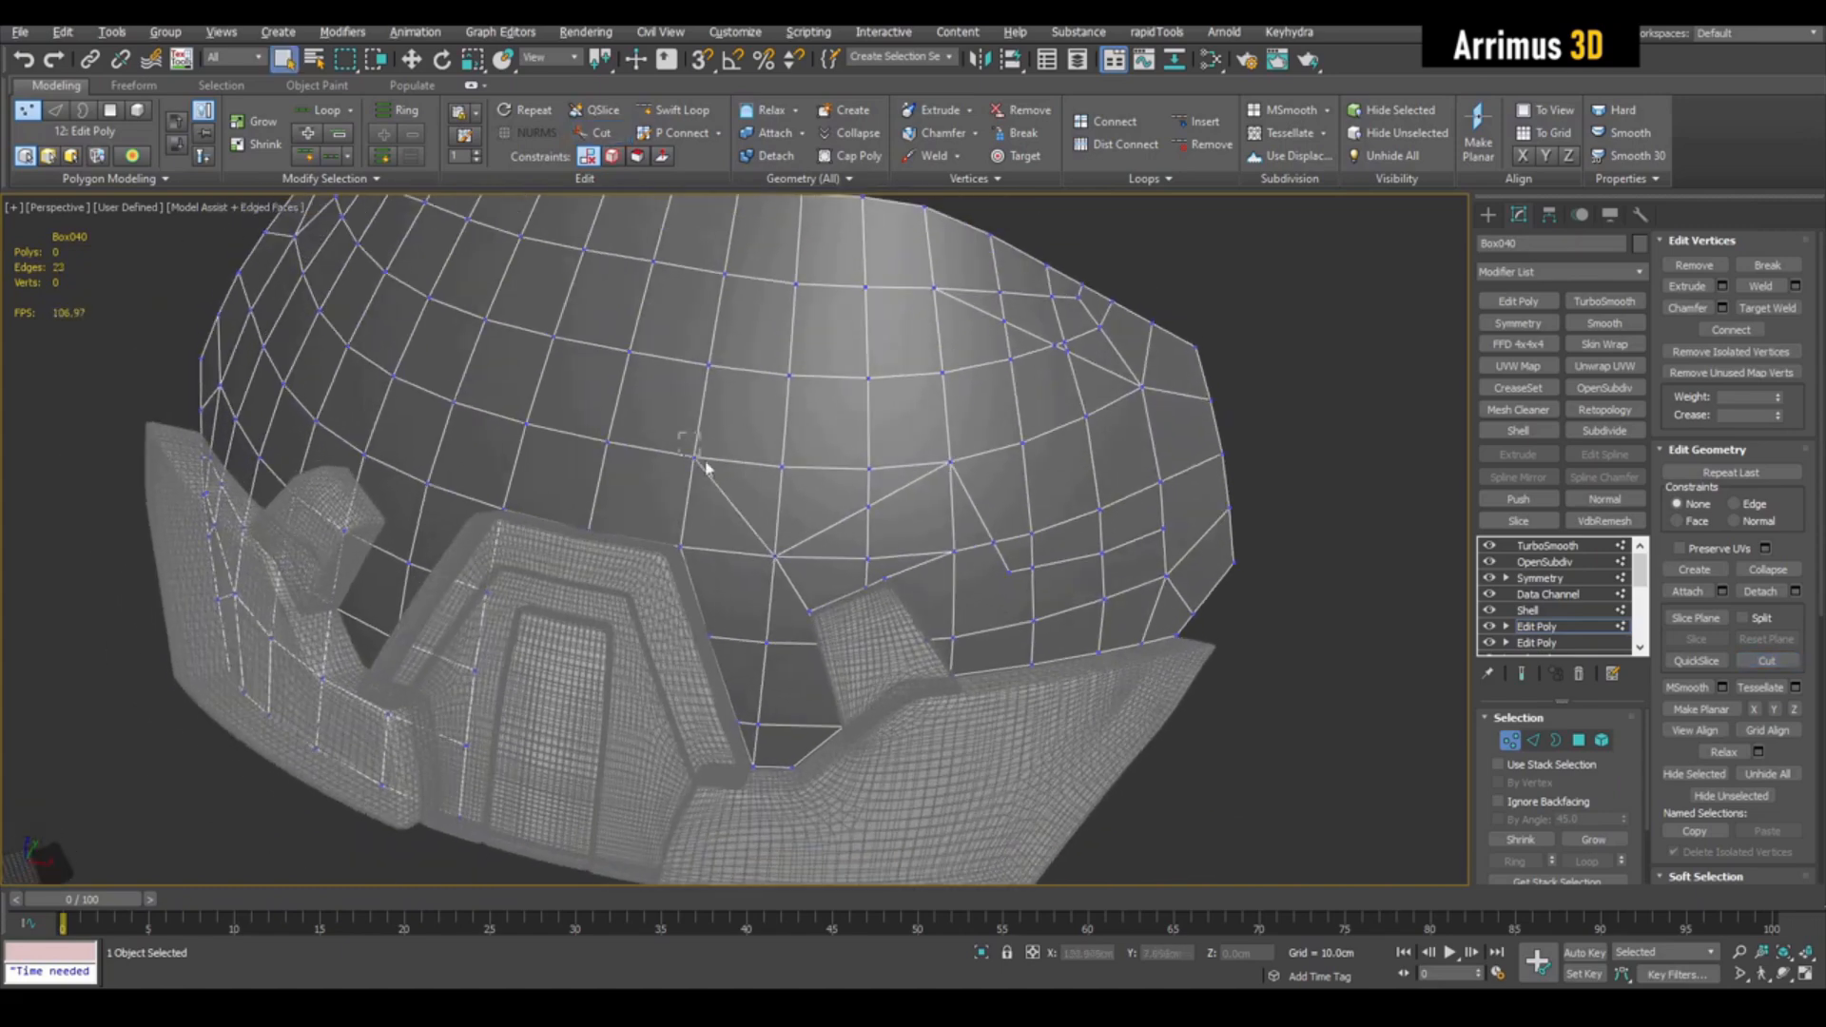
# Step: Select the main plate's faces along the lower band beneath the zigzag cut and up around the outer side
pyautogui.press('4')
pyautogui.press('q')
pyautogui.moveTo(717, 468); pyautogui.dragTo(745, 458, button='middle')
pyautogui.keyDown('ctrl'); pyautogui.moveTo(594, 466); pyautogui.dragTo(913, 582); pyautogui.keyUp('ctrl')
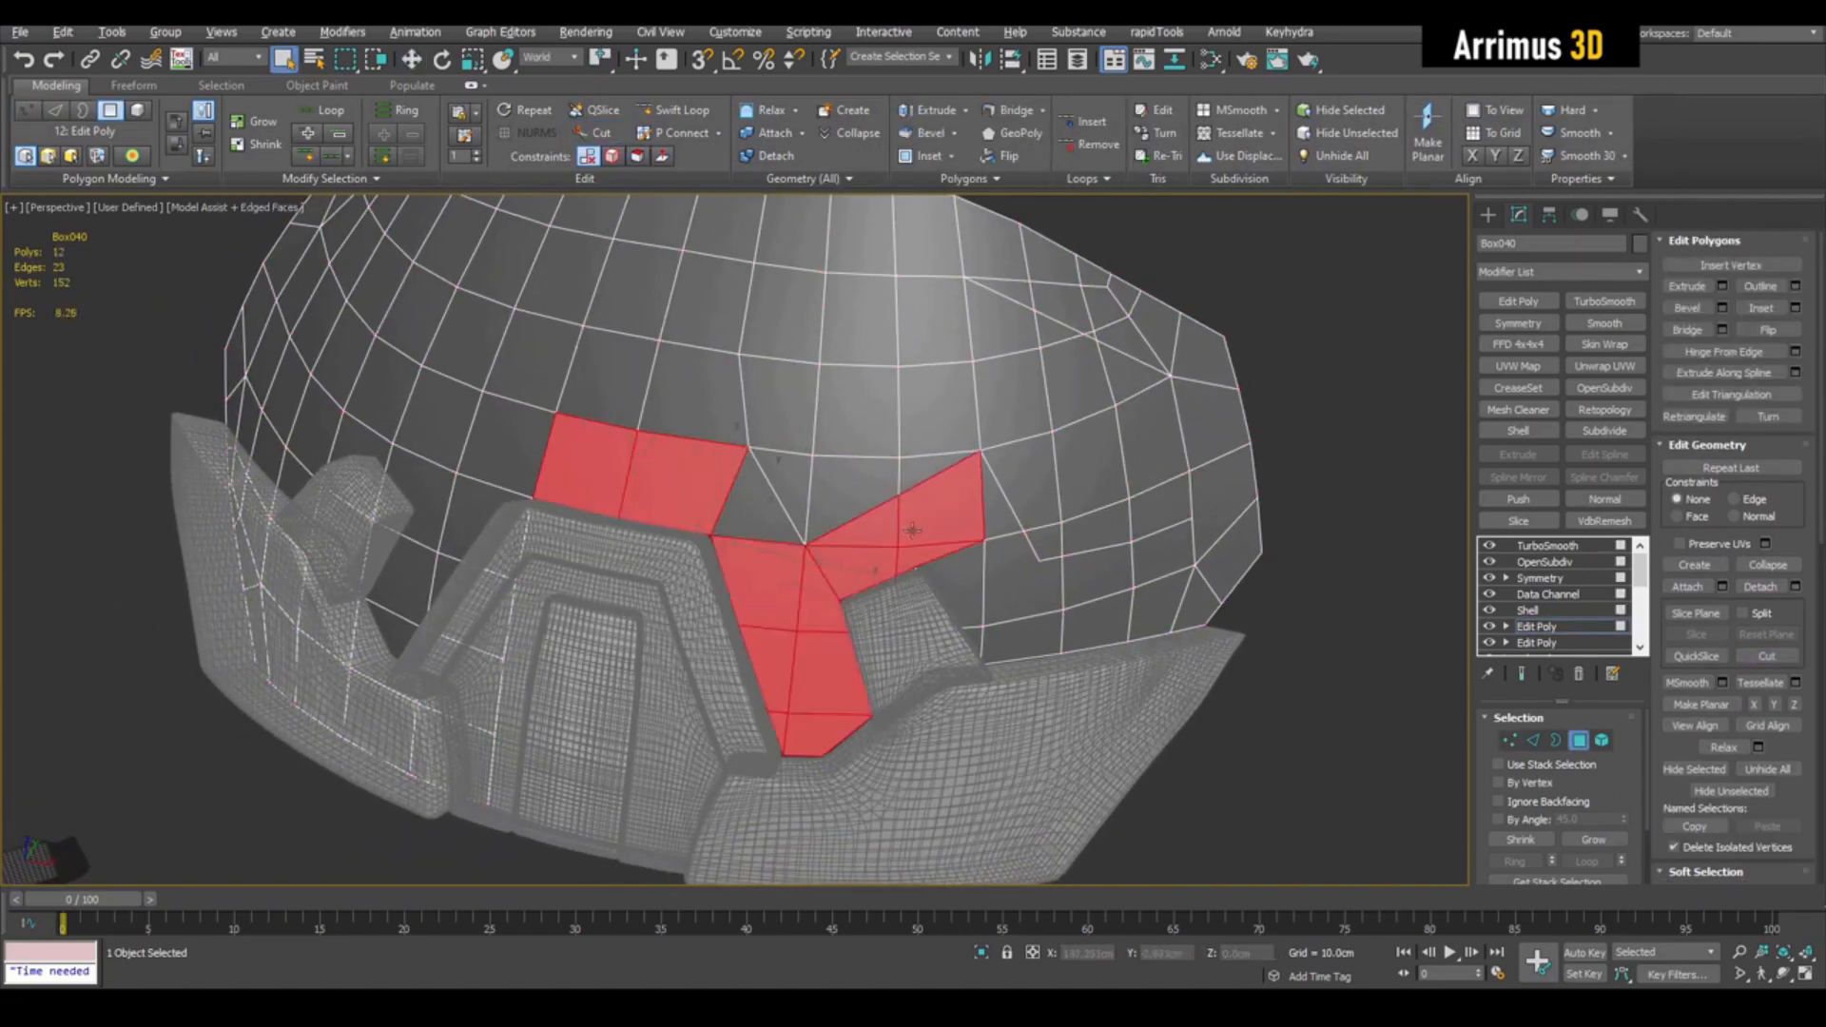
pyautogui.keyDown('ctrl'); pyautogui.moveTo(1231, 655); pyautogui.dragTo(1233, 653); pyautogui.keyUp('ctrl')
pyautogui.keyDown('ctrl'); pyautogui.click(1210, 356); pyautogui.keyUp('ctrl')
pyautogui.keyDown('ctrl'); pyautogui.click(1224, 415); pyautogui.keyUp('ctrl')
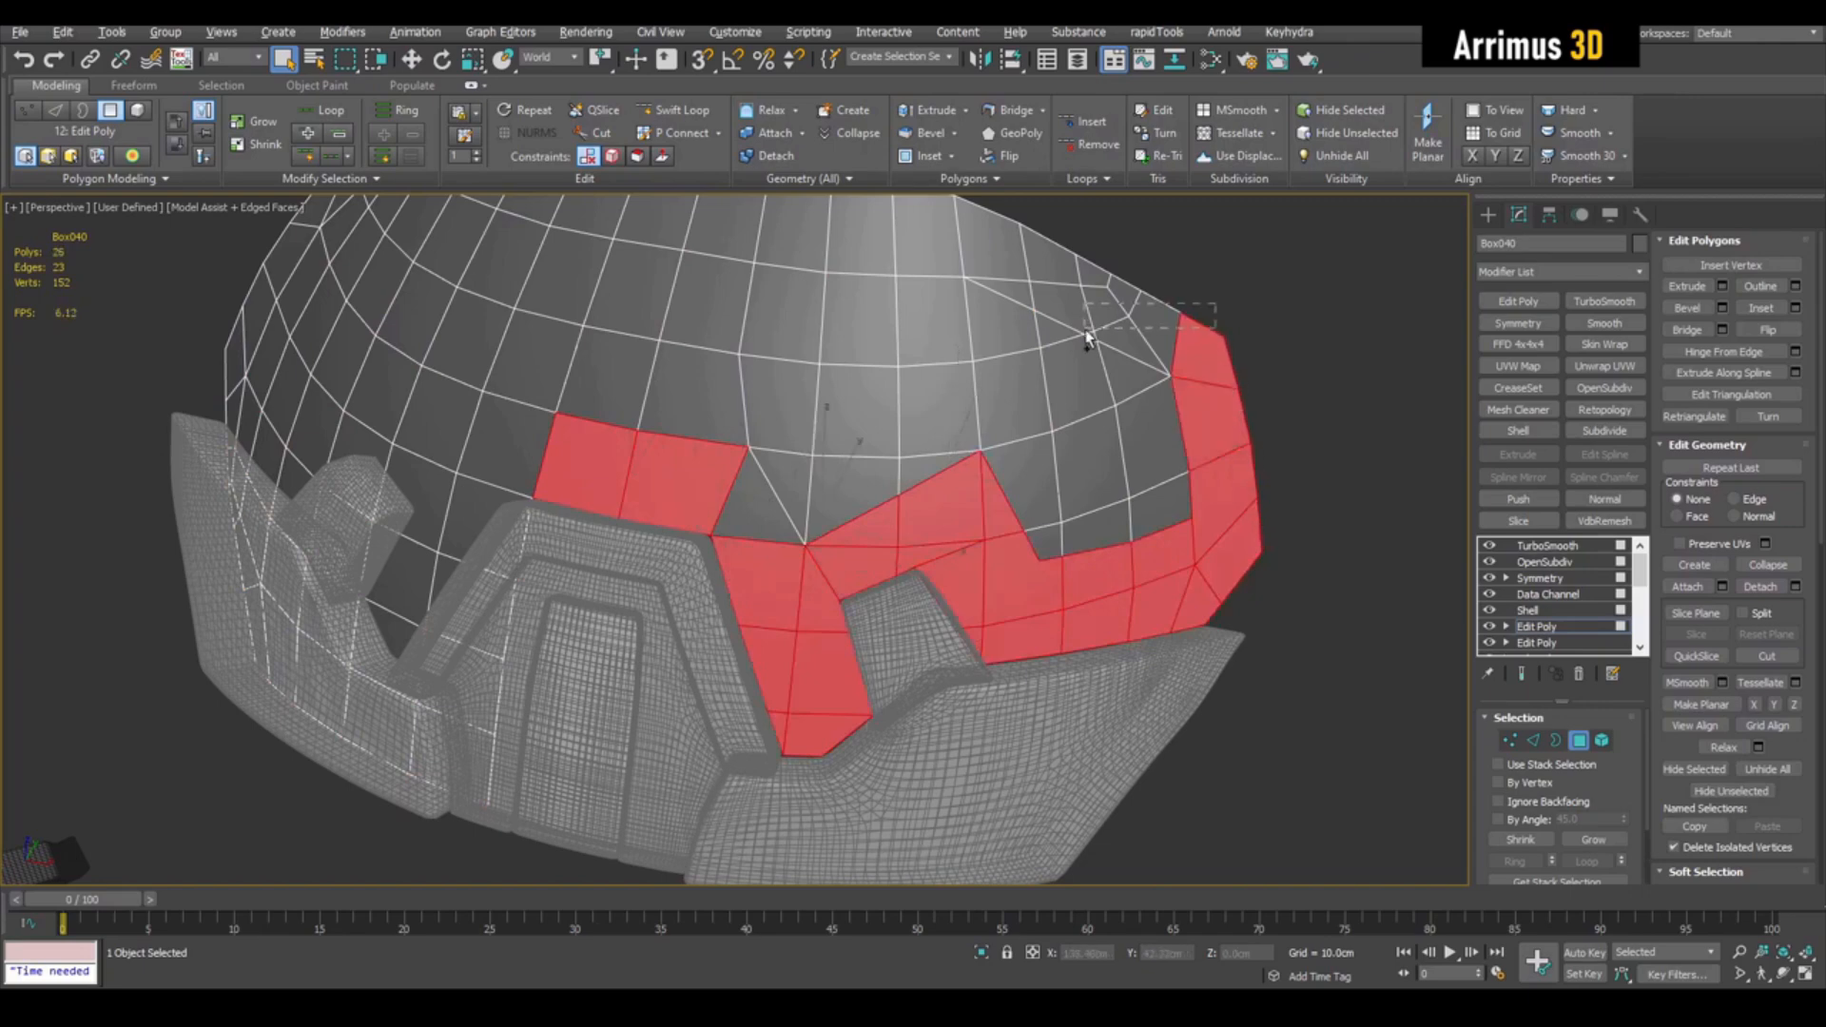
pyautogui.keyDown('ctrl'); pyautogui.moveTo(1087, 336); pyautogui.dragTo(1089, 339); pyautogui.keyUp('ctrl')
# Step: Extend the face selection along the plate's upper rim toward the middle and add the missing face above the centre panel
pyautogui.scroll(6, 1048, 377)
pyautogui.moveTo(949, 486); pyautogui.dragTo(998, 526, button='middle')
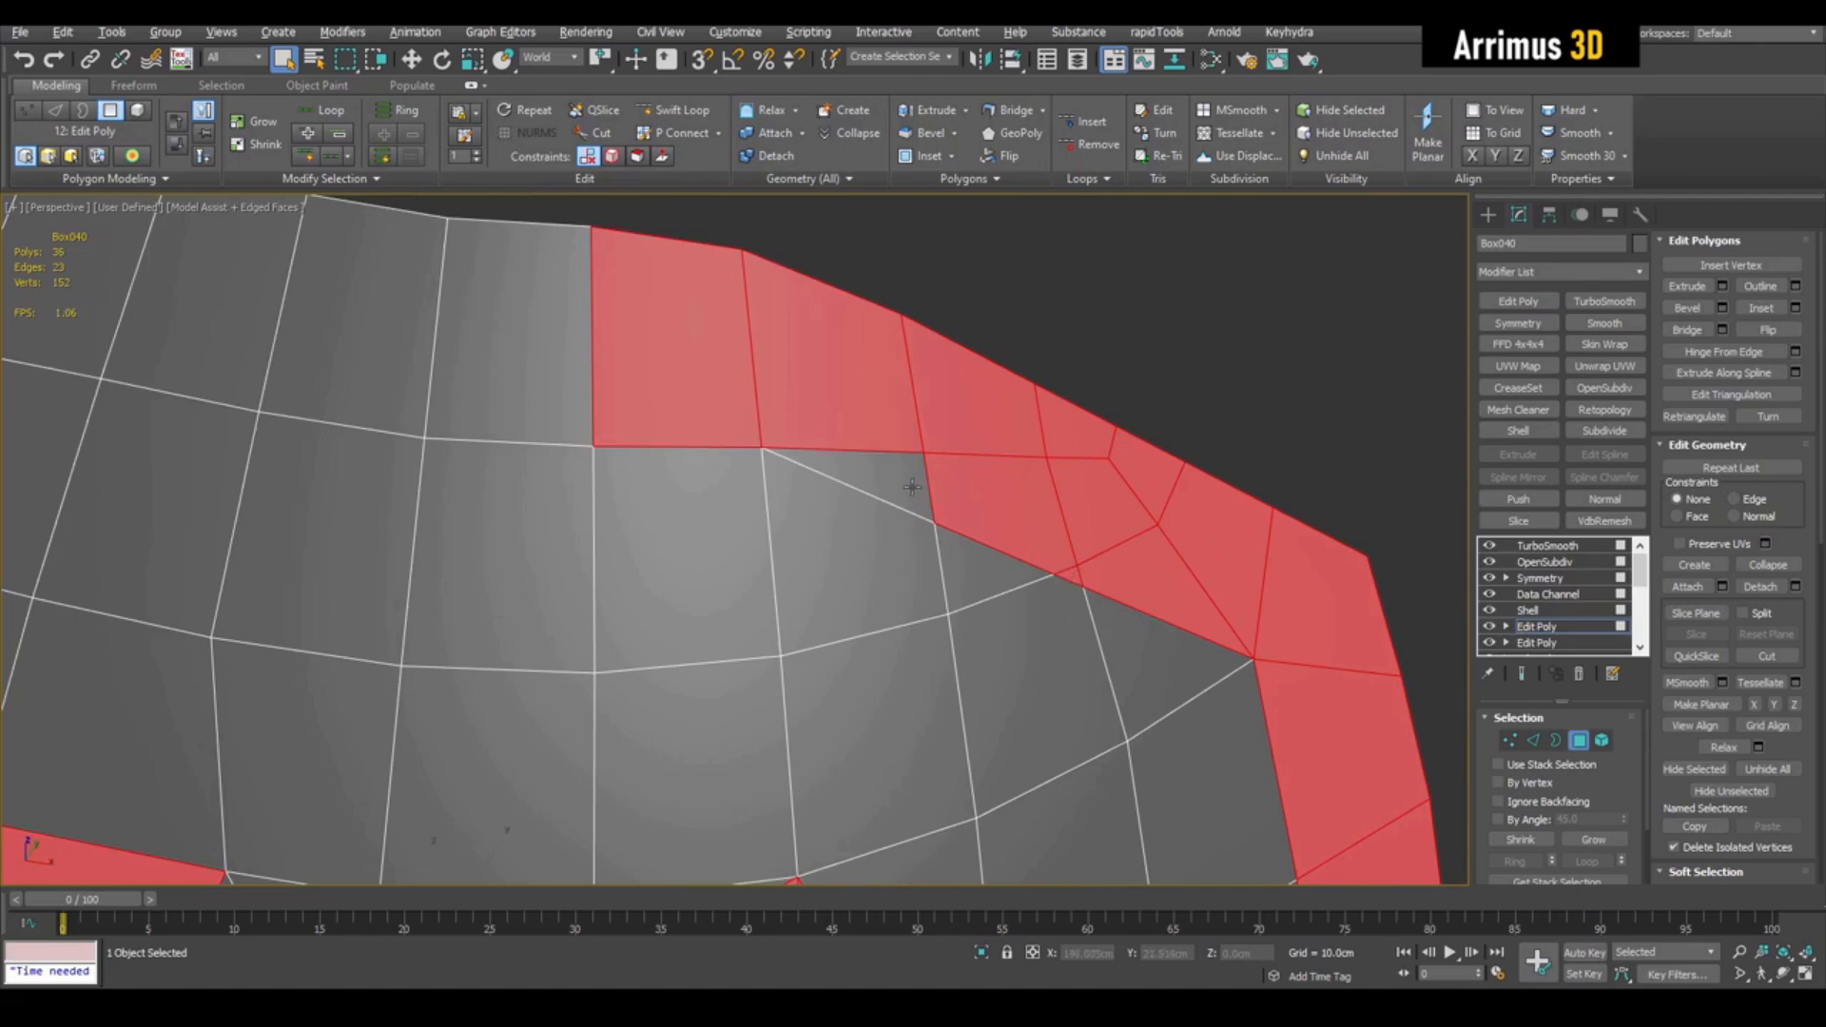
pyautogui.scroll(-7, 915, 487)
pyautogui.keyDown('ctrl'); pyautogui.moveTo(559, 379); pyautogui.dragTo(876, 452); pyautogui.keyUp('ctrl')
pyautogui.keyDown('alt'); pyautogui.moveTo(834, 506); pyautogui.dragTo(723, 480, button='middle'); pyautogui.keyUp('alt')
pyautogui.keyDown('ctrl'); pyautogui.click(741, 561); pyautogui.keyUp('ctrl')
# Step: Cut the outline of a slanted strut joining the zigzag's peak to the upper rim near the outer side
pyautogui.scroll(5, 945, 497)
pyautogui.press('1')
pyautogui.keyDown('alt'); pyautogui.moveTo(945, 497); pyautogui.dragTo(803, 632, button='middle'); pyautogui.keyUp('alt')
pyautogui.hotkey('alt', 'c')
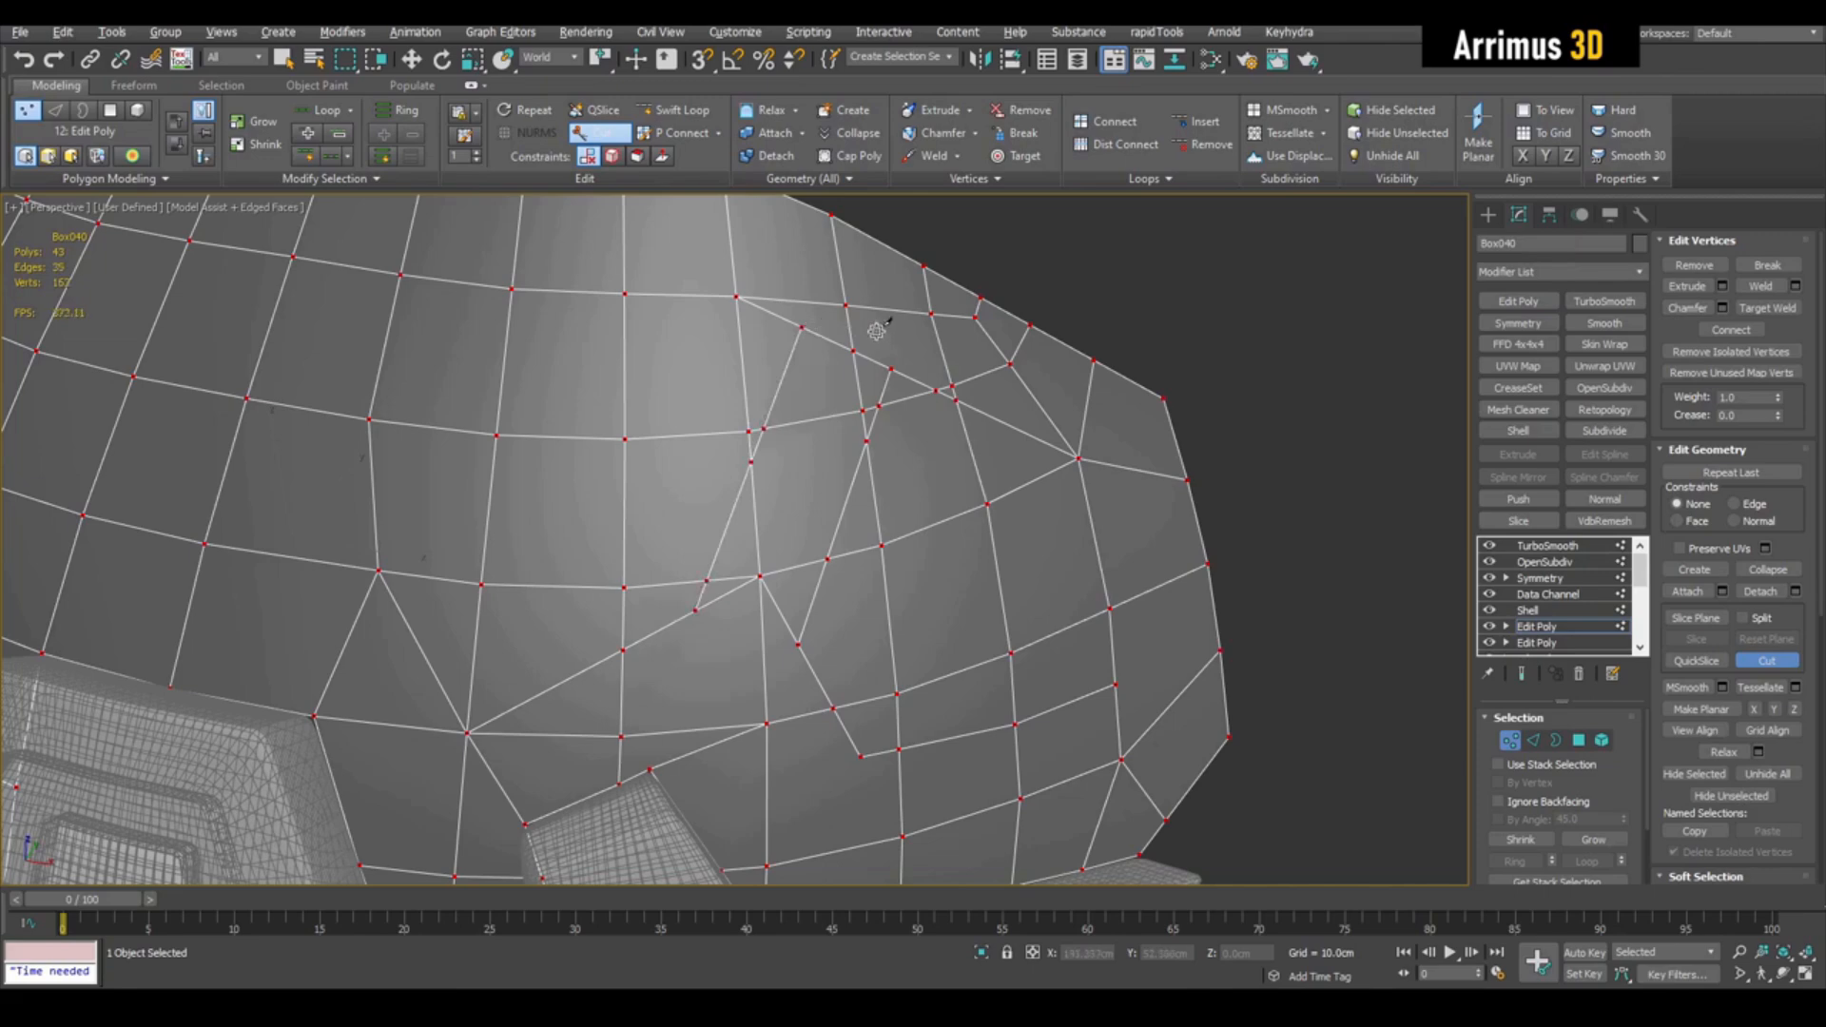
# Step: Add the slanted strut's faces to the selected frame faces
pyautogui.press('4')
pyautogui.keyDown('ctrl'); pyautogui.moveTo(872, 412); pyautogui.dragTo(872, 416); pyautogui.keyUp('ctrl')
pyautogui.scroll(2, 865, 413)
pyautogui.scroll(-7, 840, 432)
pyautogui.scroll(3, 818, 504)
pyautogui.keyDown('alt'); pyautogui.moveTo(846, 476); pyautogui.dragTo(847, 521, button='middle'); pyautogui.keyUp('alt')
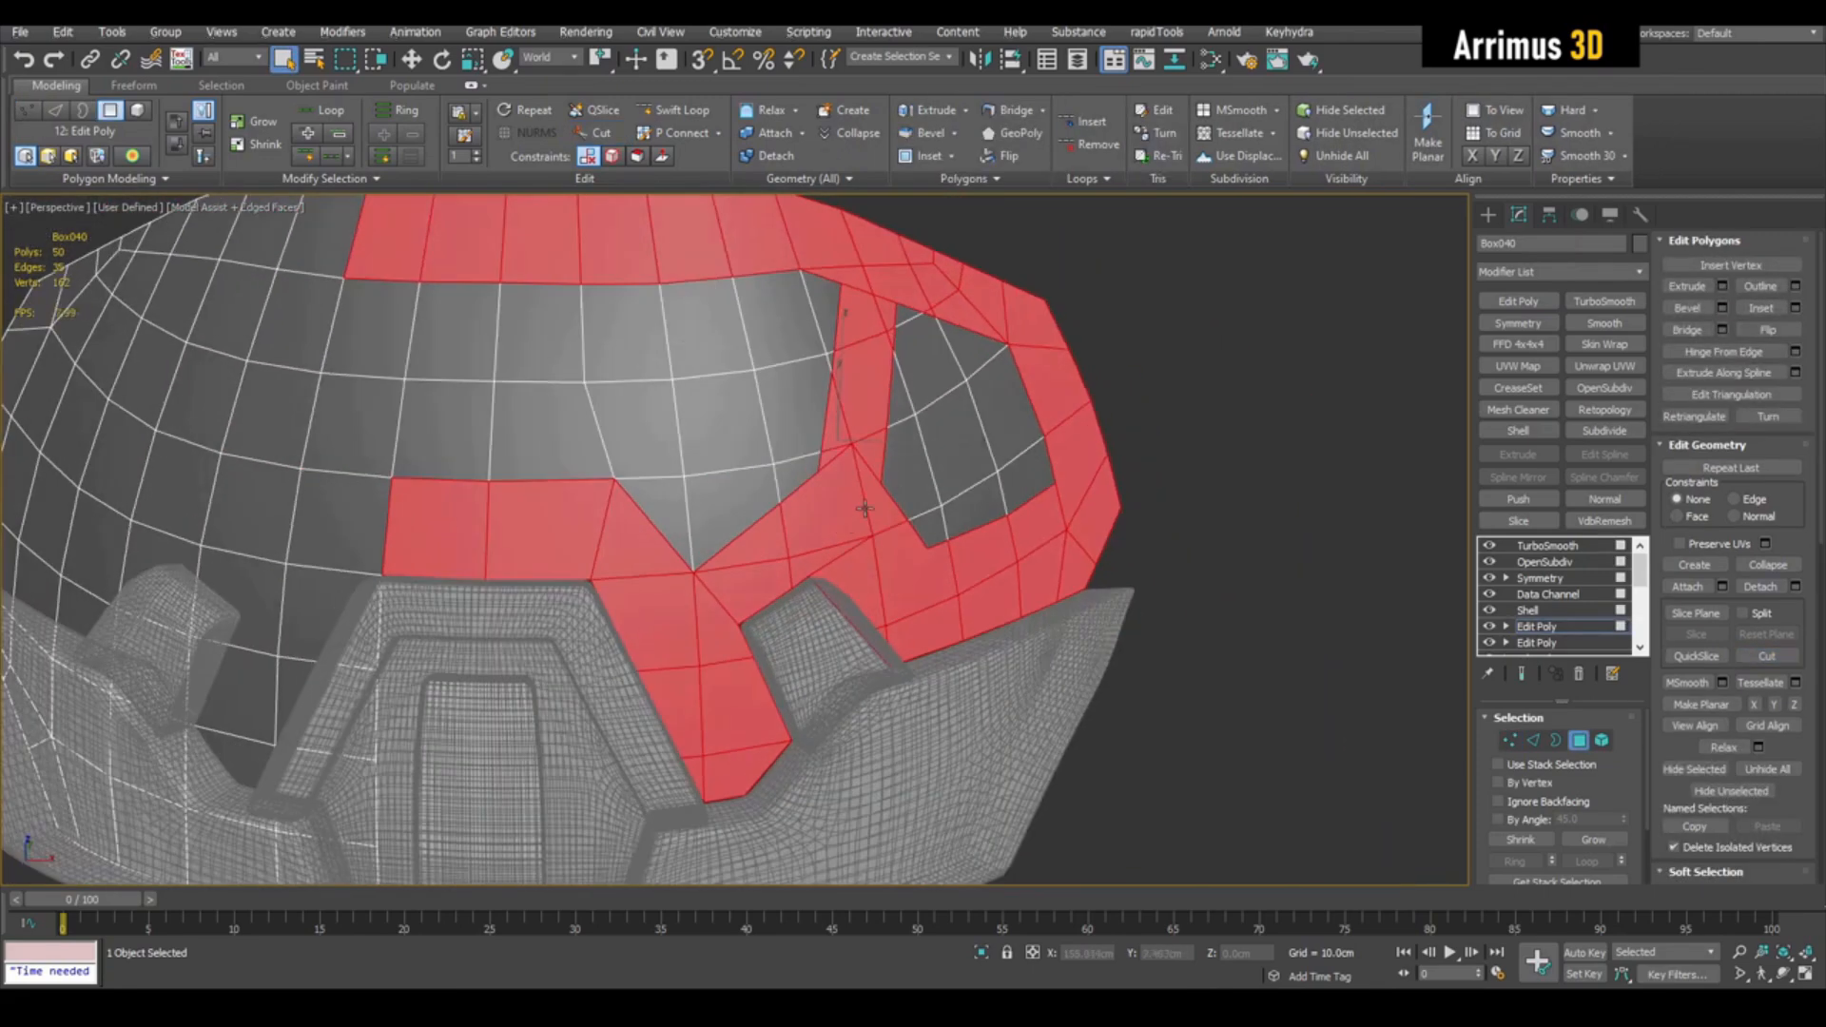
# Step: Detach the selected frame faces as a clone and isolate the detached piece
pyautogui.keyDown('alt'); pyautogui.moveTo(1046, 396); pyautogui.dragTo(941, 496, button='middle'); pyautogui.keyUp('alt')
pyautogui.hotkey('alt', 'd')
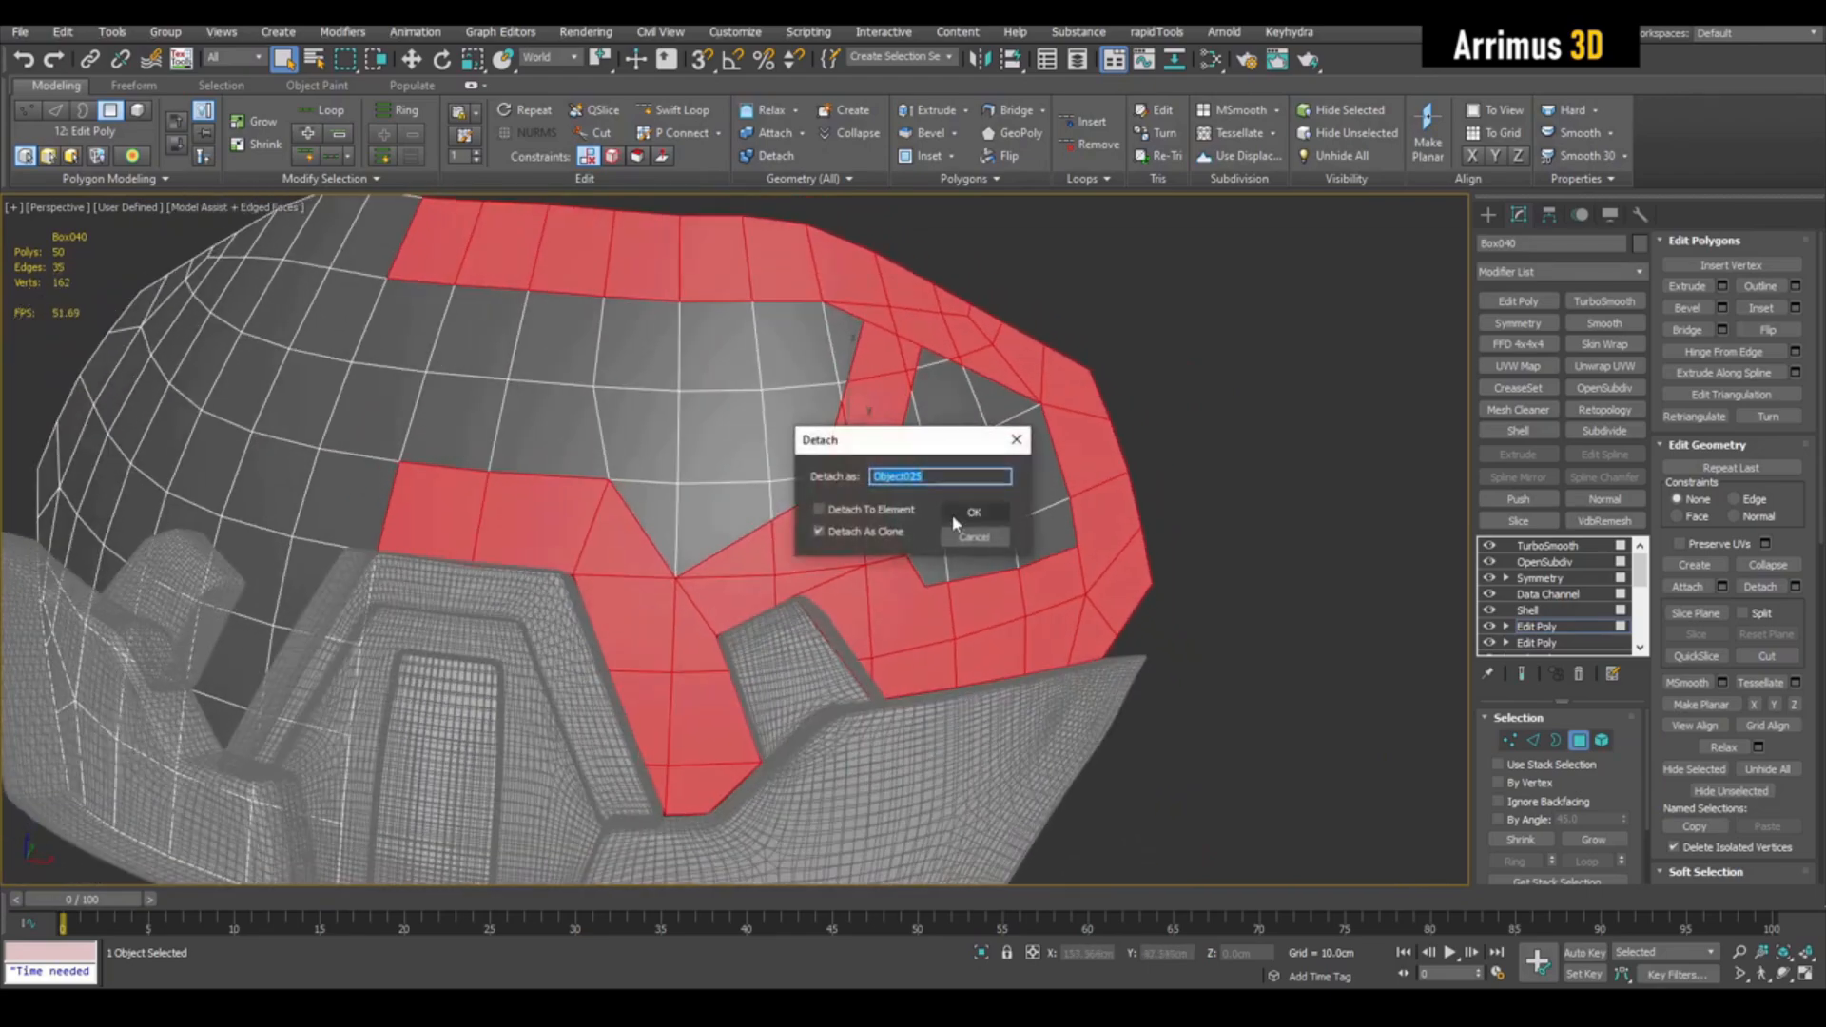
pyautogui.click(963, 515)
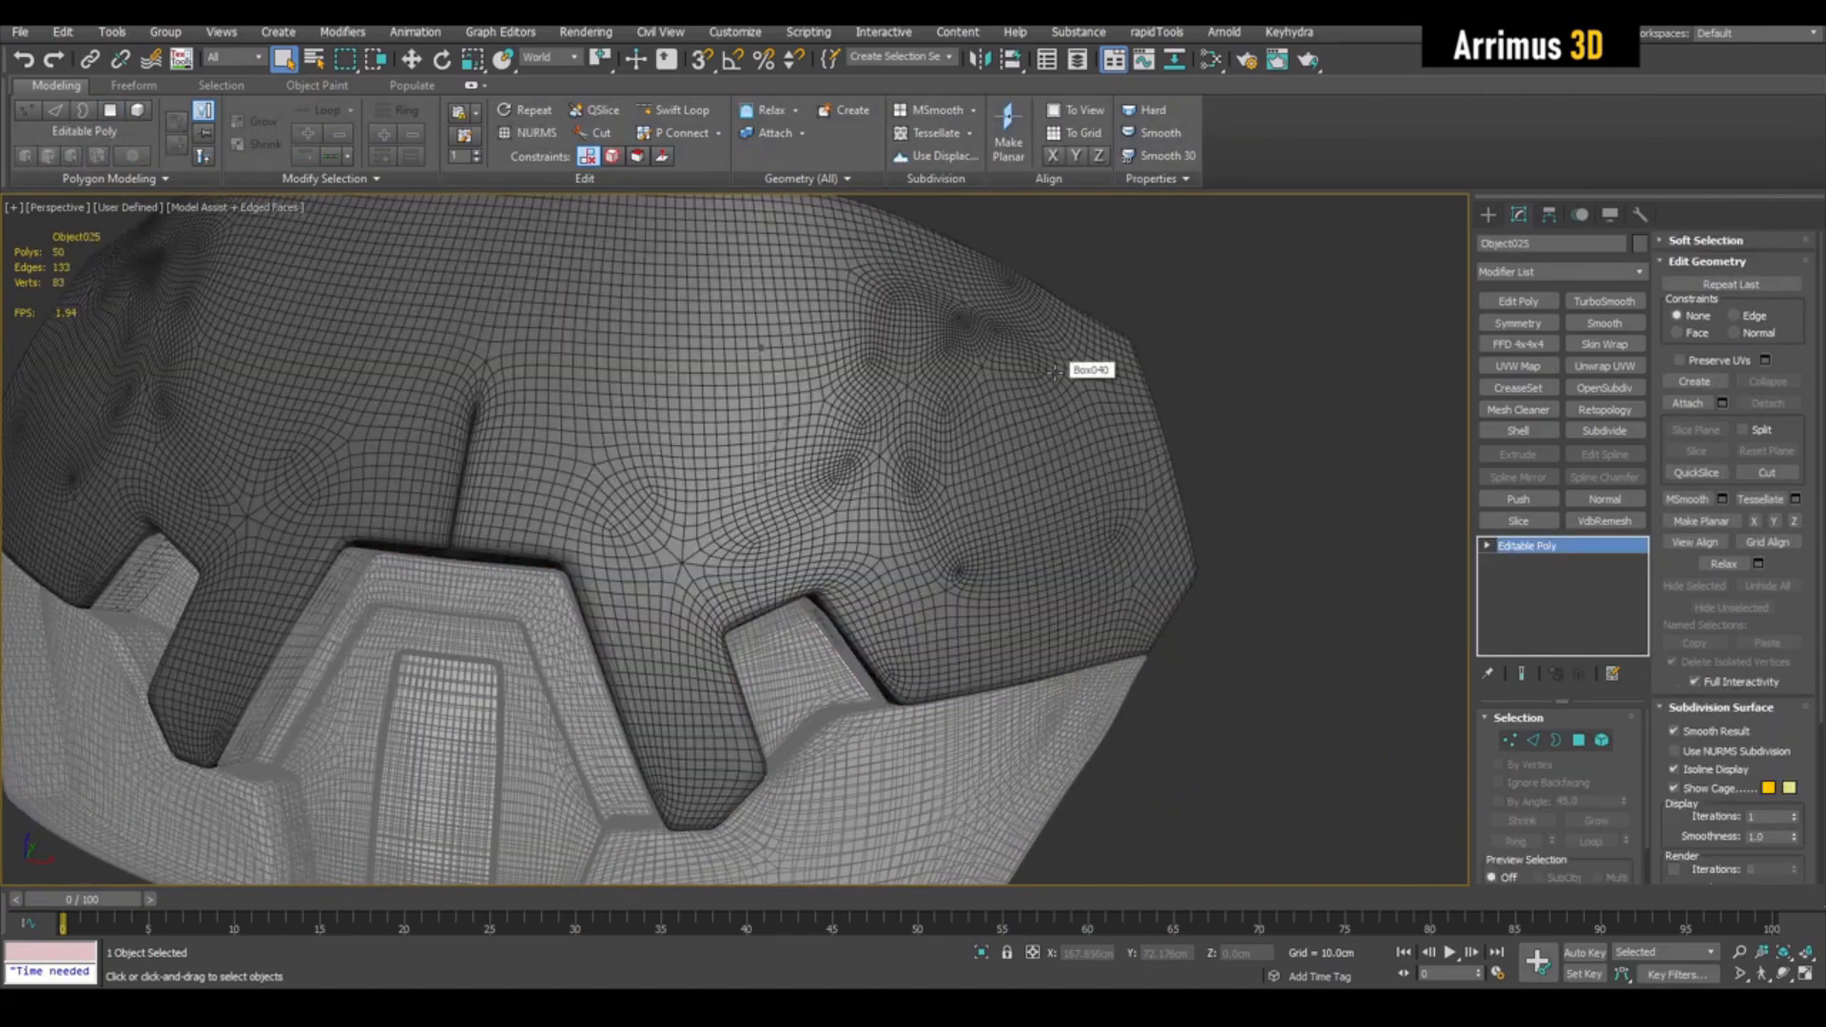
pyautogui.hotkey('alt', 'q')
pyautogui.keyDown('alt'); pyautogui.moveTo(974, 460); pyautogui.dragTo(961, 502, button='middle'); pyautogui.keyUp('alt')
pyautogui.moveTo(961, 502); pyautogui.dragTo(1014, 449, button='middle')
pyautogui.scroll(4, 1014, 449)
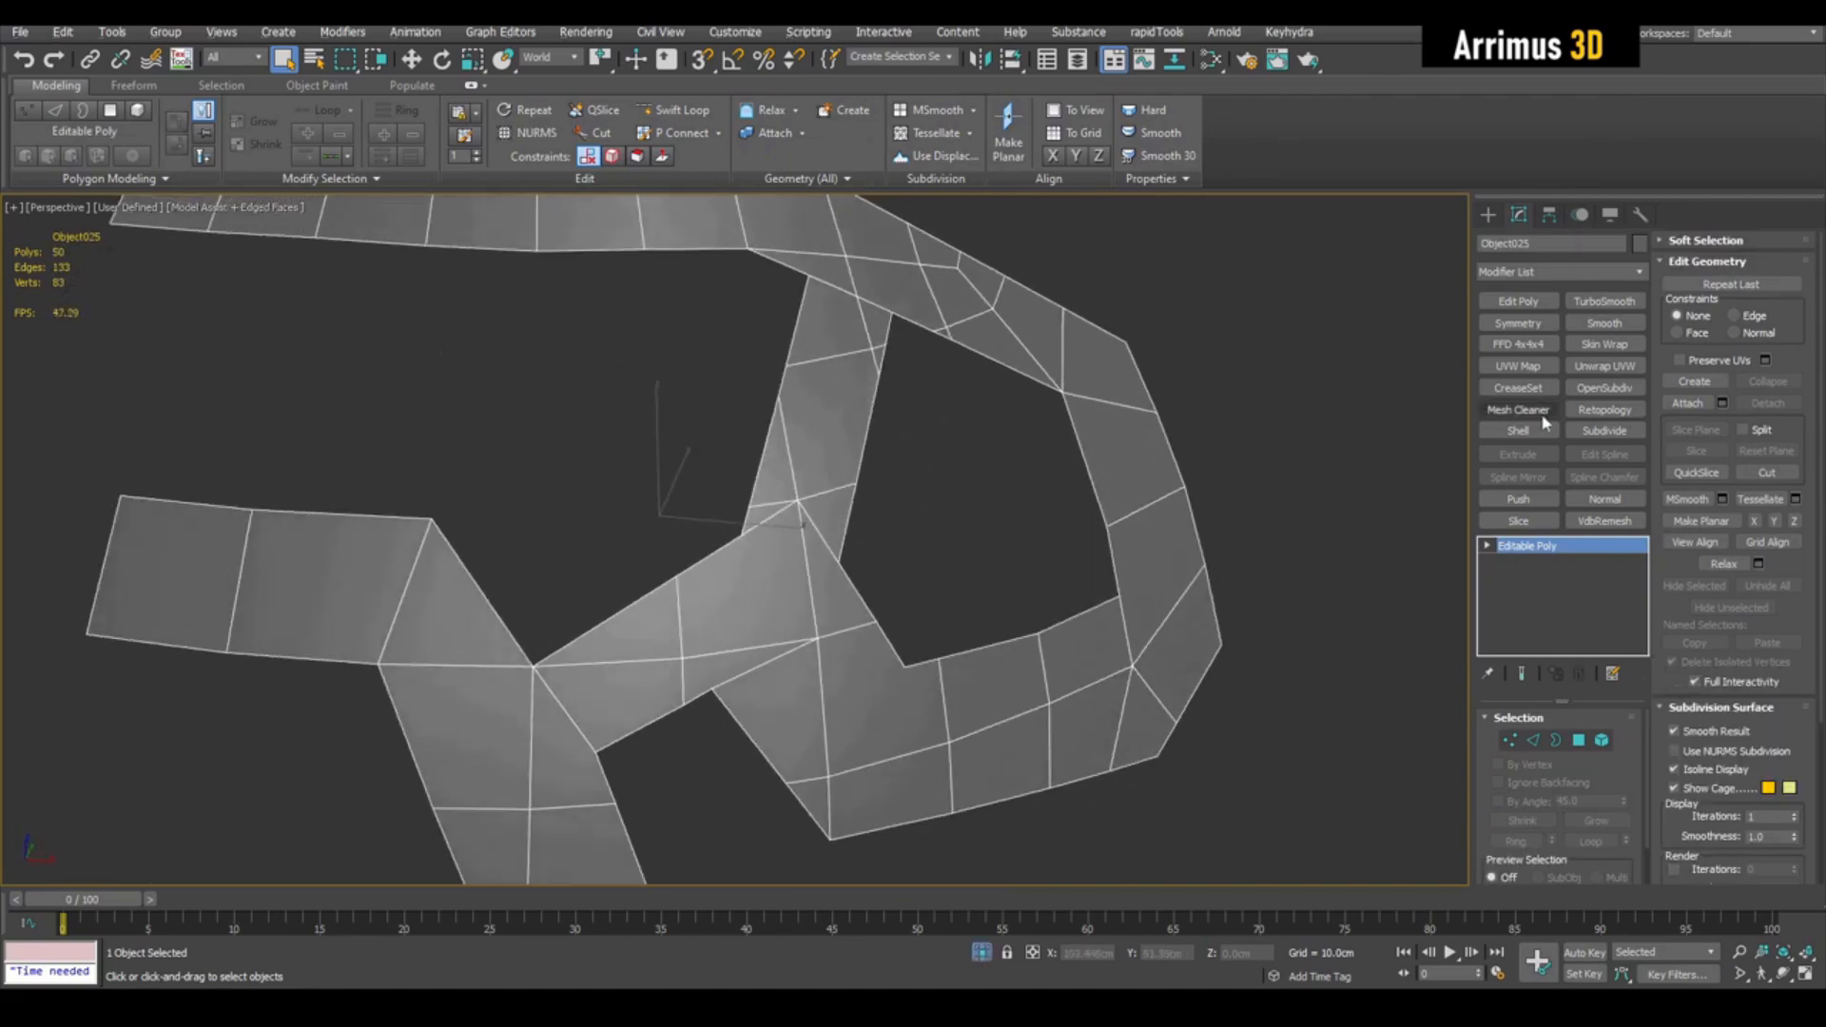
# Step: Compute a ReForm retopology of the flat frame with a face count of 255 and compare it with the original mesh
pyautogui.click(1605, 412)
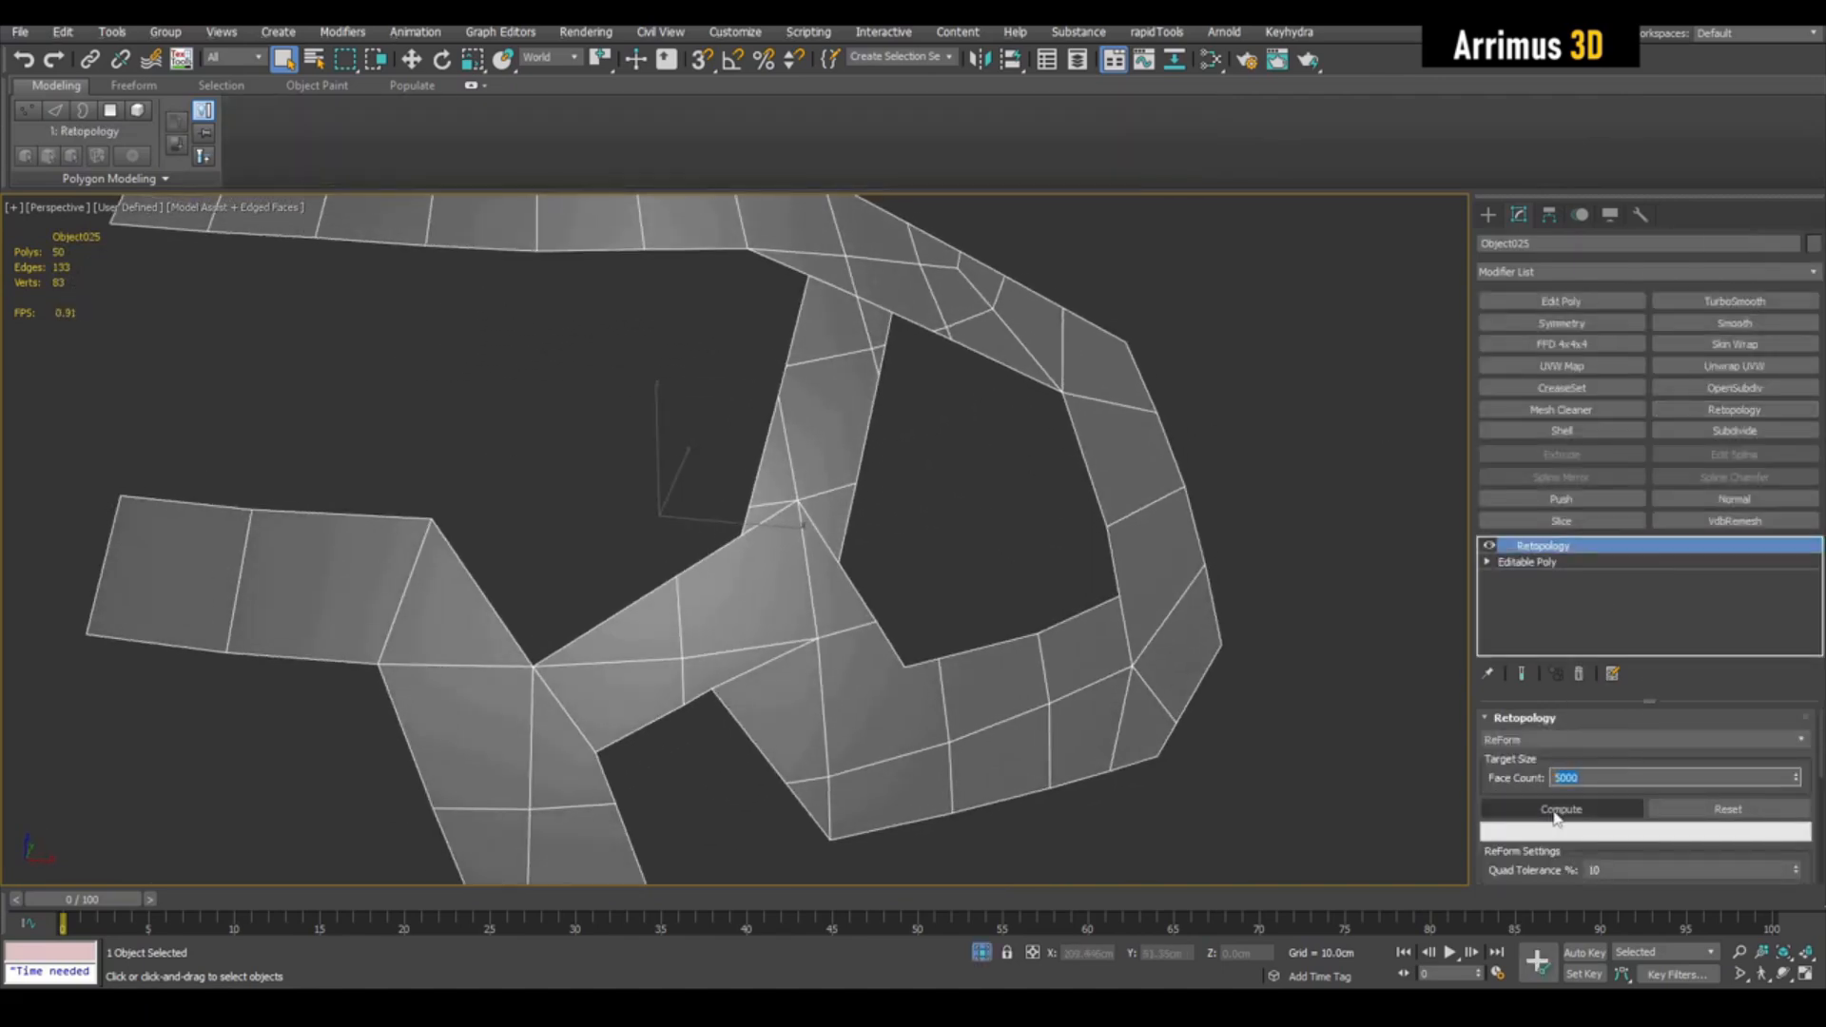
pyautogui.scroll(-4, 1145, 624)
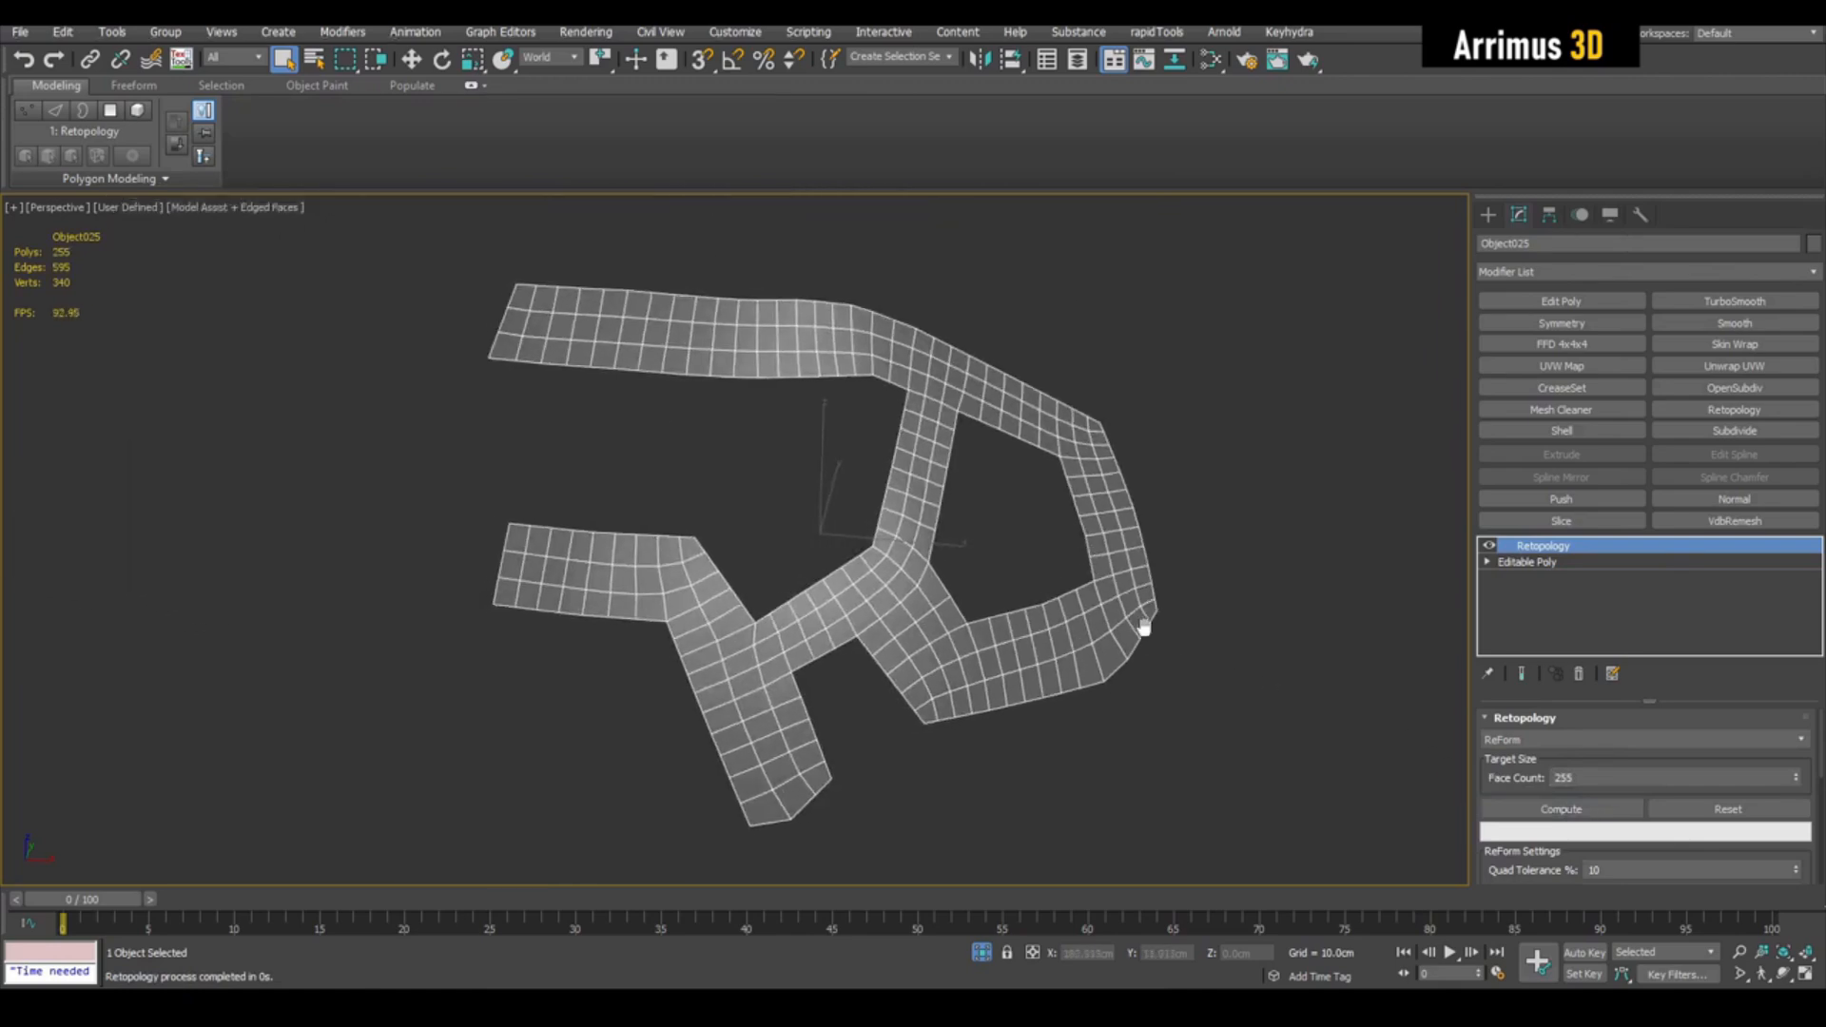
pyautogui.click(1492, 548)
pyautogui.click(1492, 548)
pyautogui.click(1492, 548)
pyautogui.click(1491, 548)
pyautogui.click(1492, 548)
pyautogui.click(1492, 547)
# Step: Compare the outer lower corner with Retopology on and off, and delete the Retopology modifier
pyautogui.scroll(8, 1214, 681)
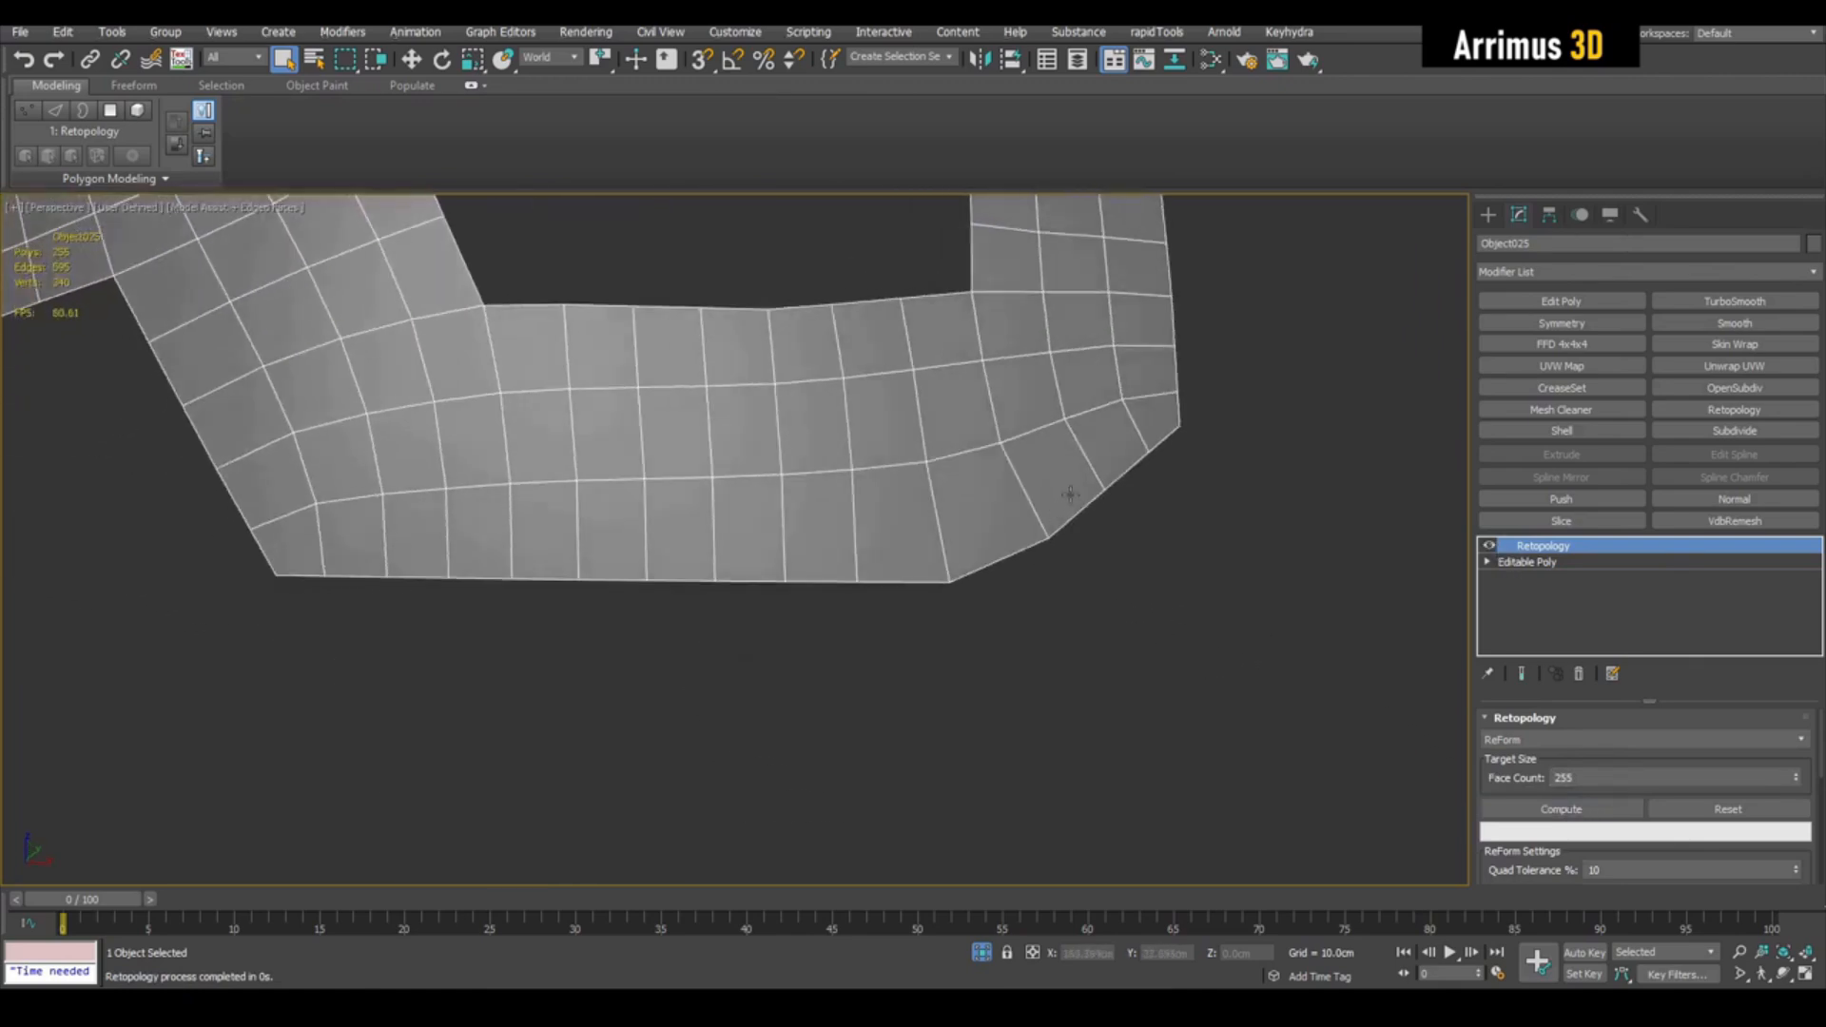
pyautogui.click(1490, 548)
pyautogui.click(1490, 548)
pyautogui.click(1490, 548)
pyautogui.rightClick(1525, 546)
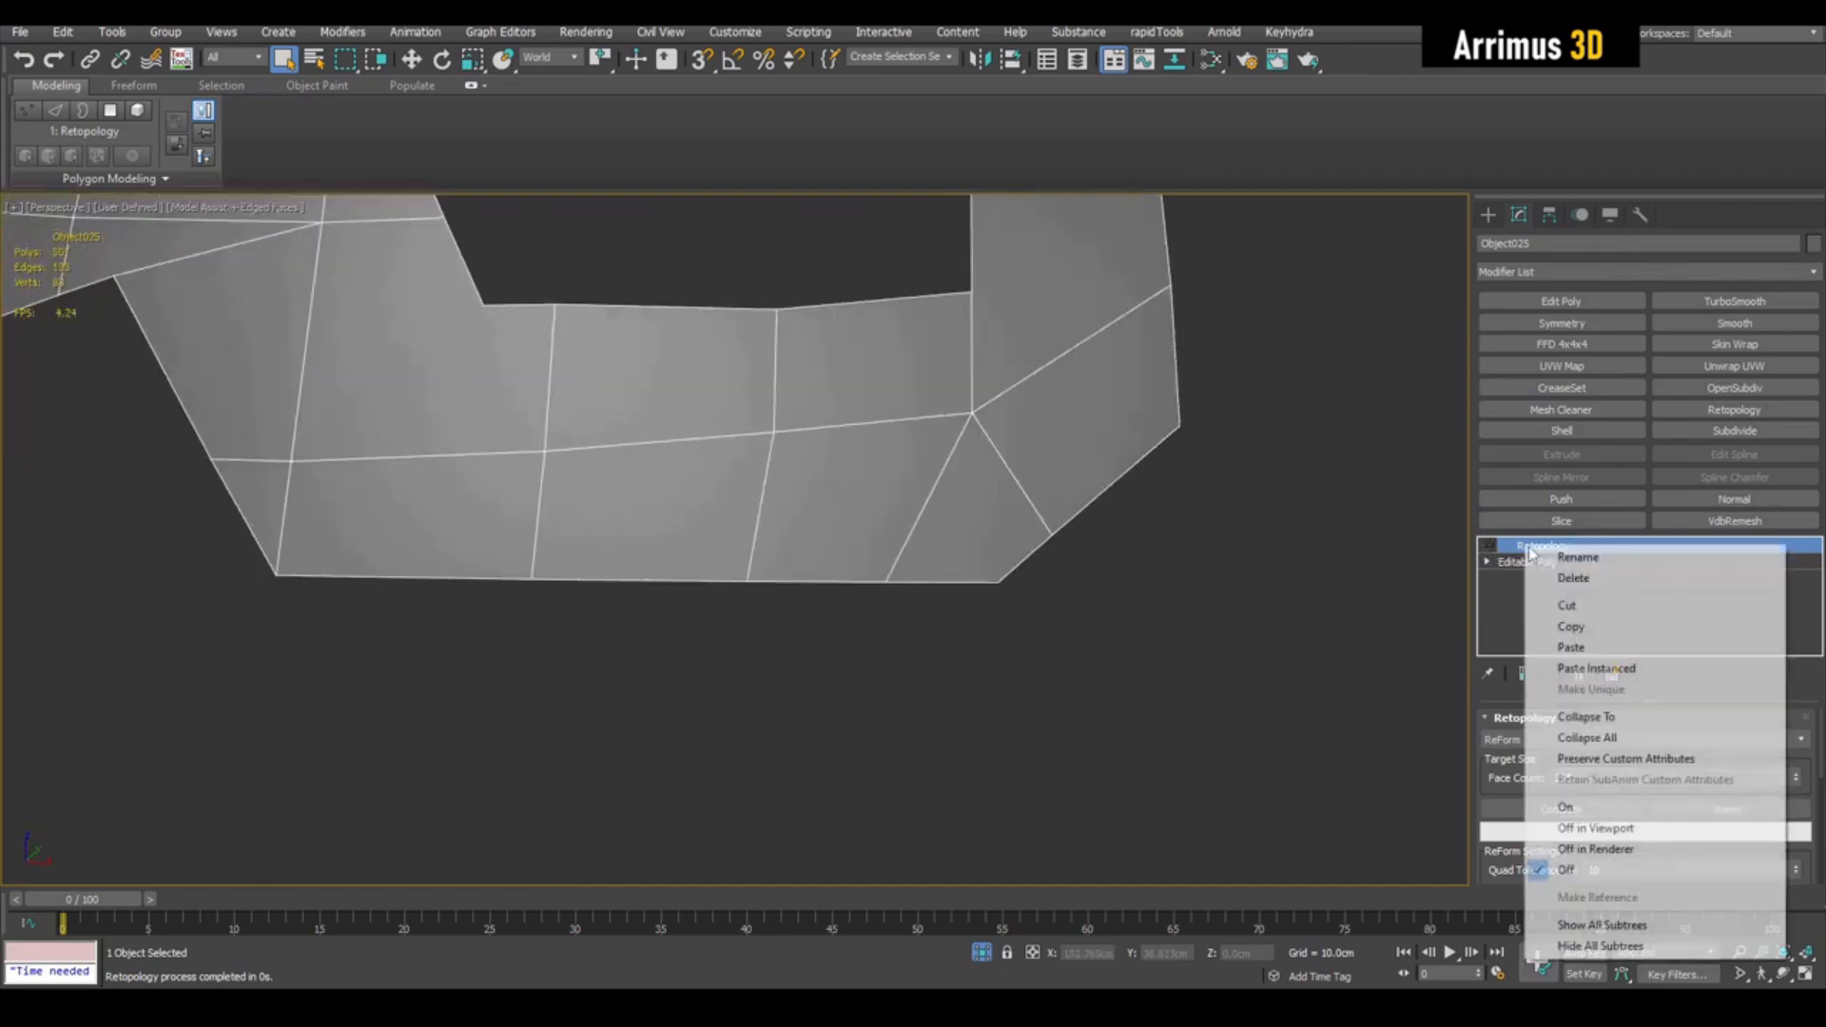
pyautogui.click(1572, 580)
pyautogui.scroll(-5, 1263, 445)
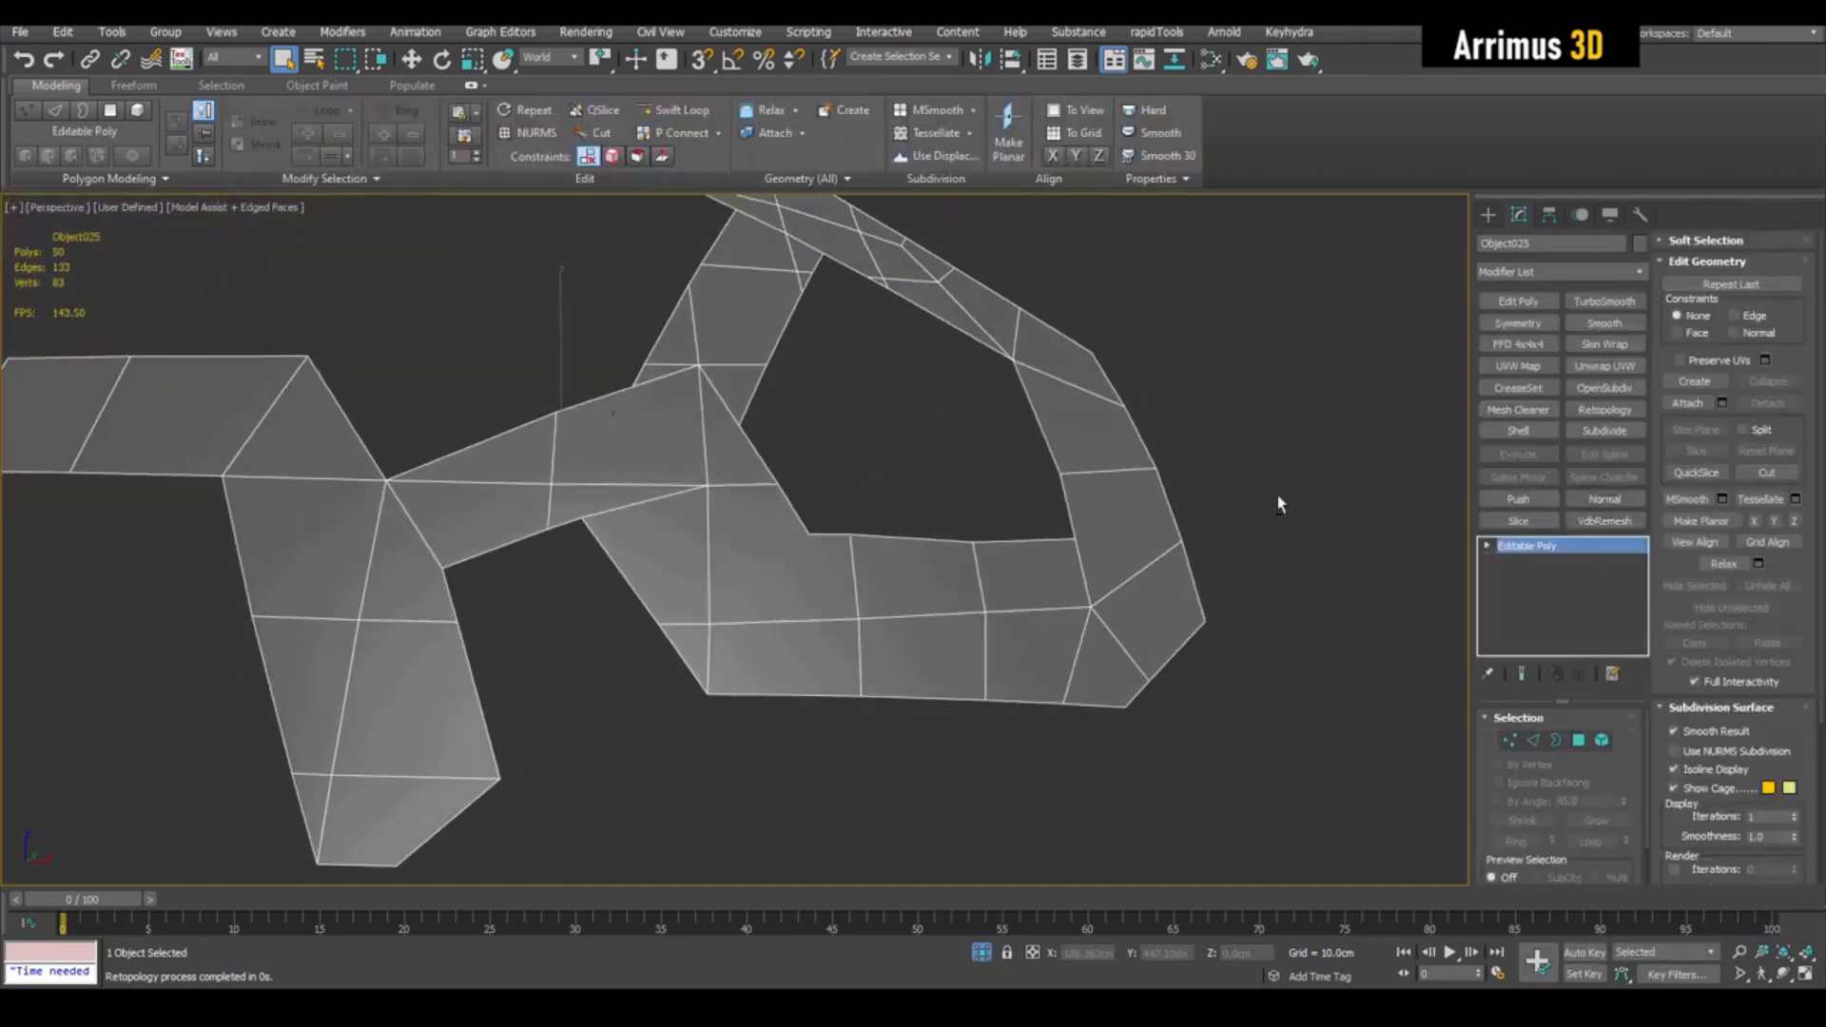
# Step: Add a Shell with a 1.5 cm outer amount to the frame and check it without edged faces
pyautogui.click(1518, 430)
pyautogui.moveTo(1109, 413)
pyautogui.mouseDown(button='middle')
pyautogui.moveTo(1123, 453)
pyautogui.moveTo(1233, 440)
pyautogui.mouseUp(button='middle')
pyautogui.press('F4')
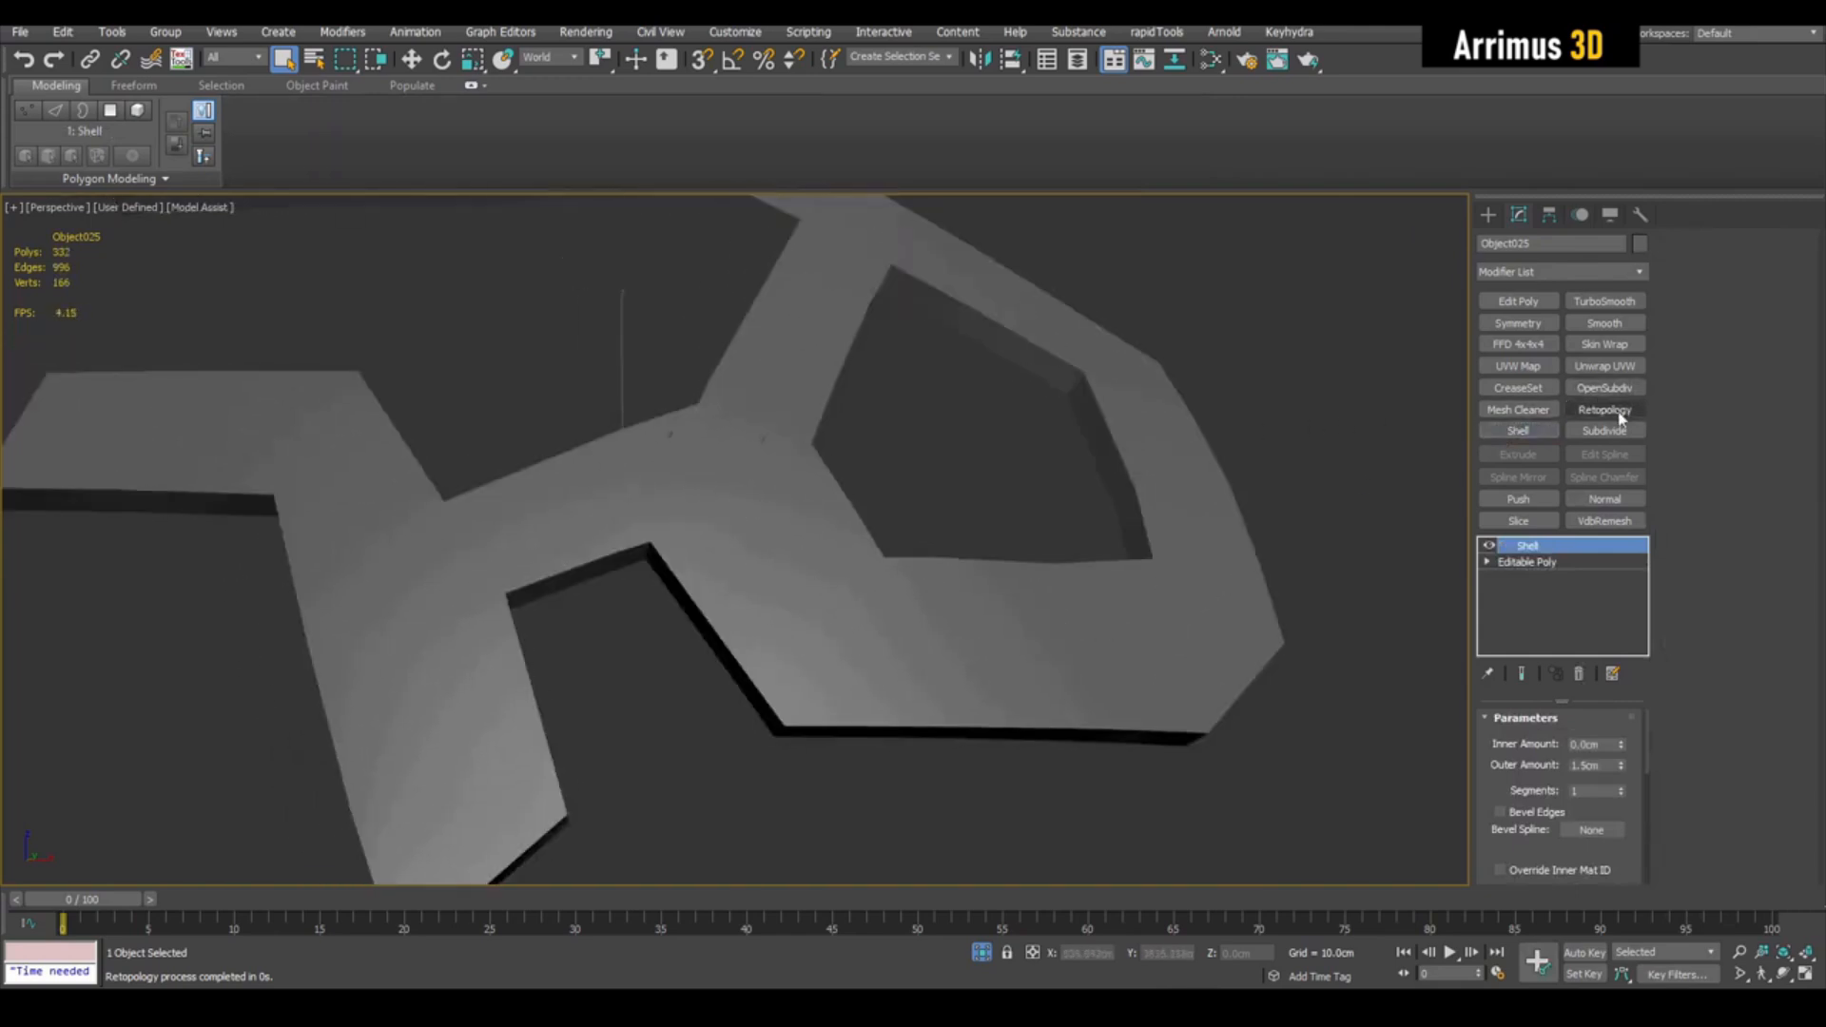
# Step: Compute a ReForm retopology of the shelled frame with a face count of 255
pyautogui.click(1616, 415)
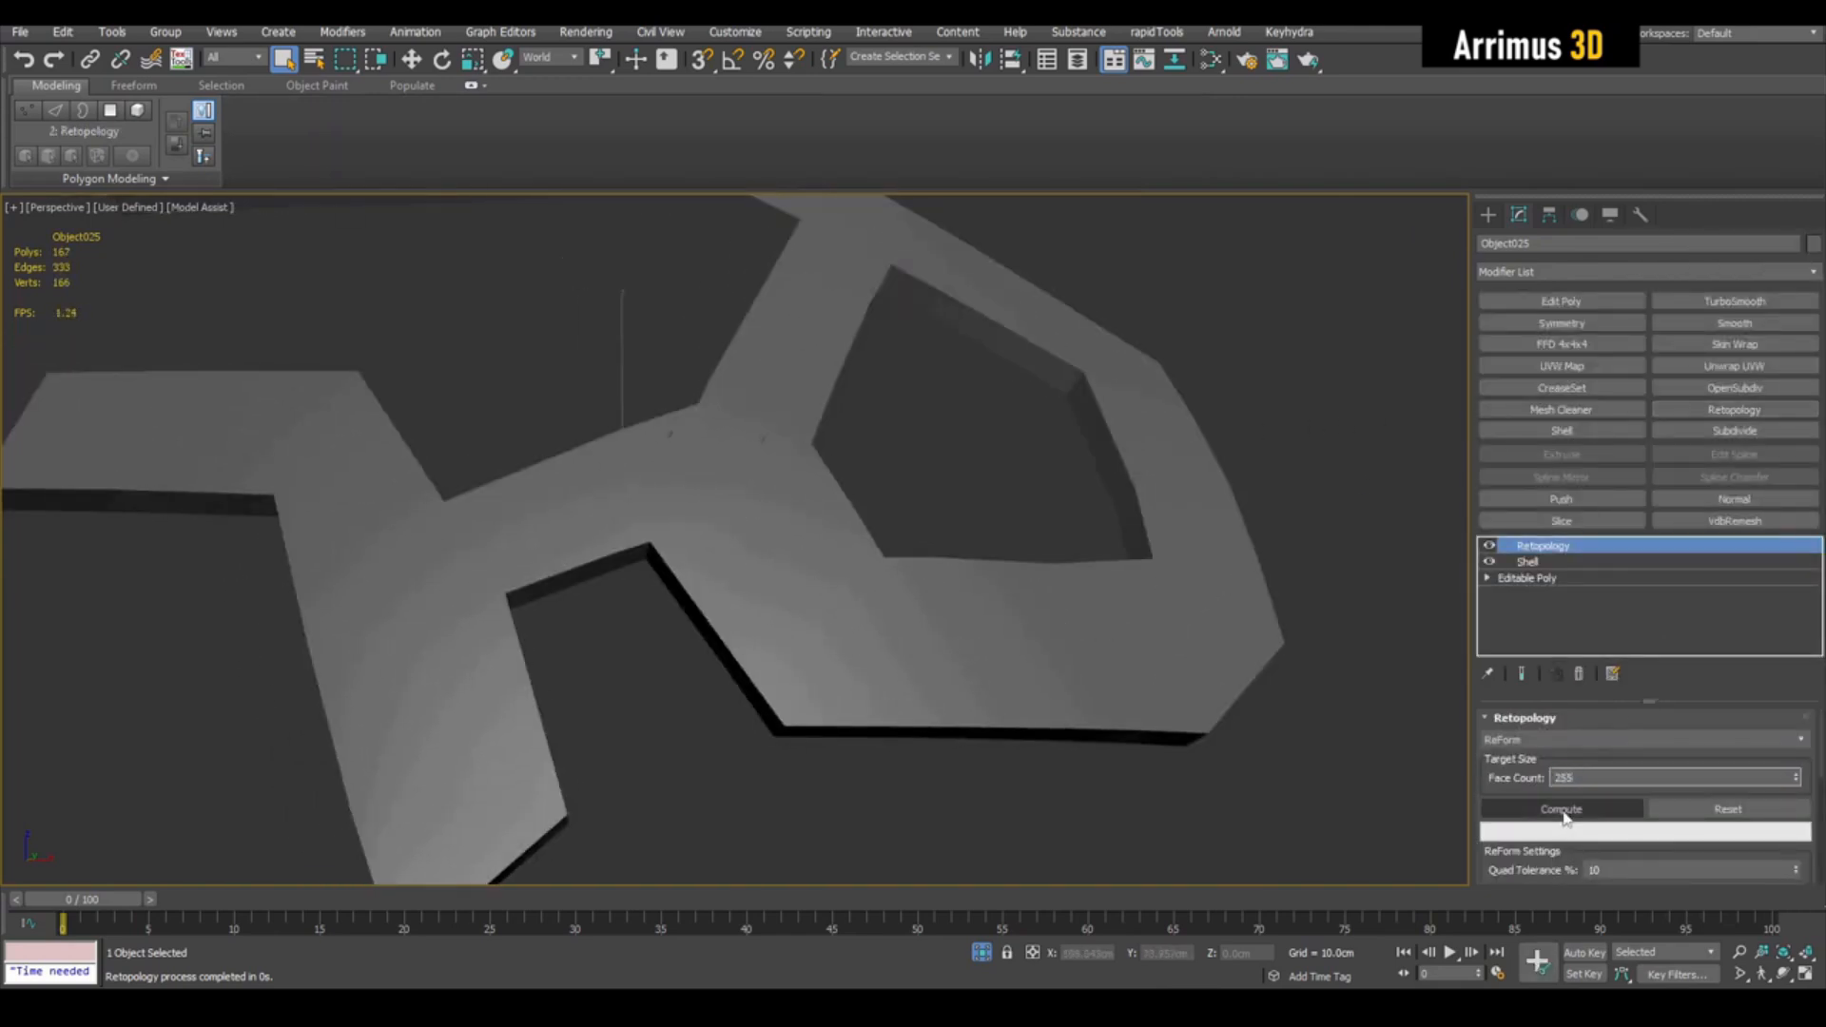
pyautogui.press('F4')
pyautogui.moveTo(1181, 658); pyautogui.dragTo(1008, 609, button='middle')
pyautogui.press('F4')
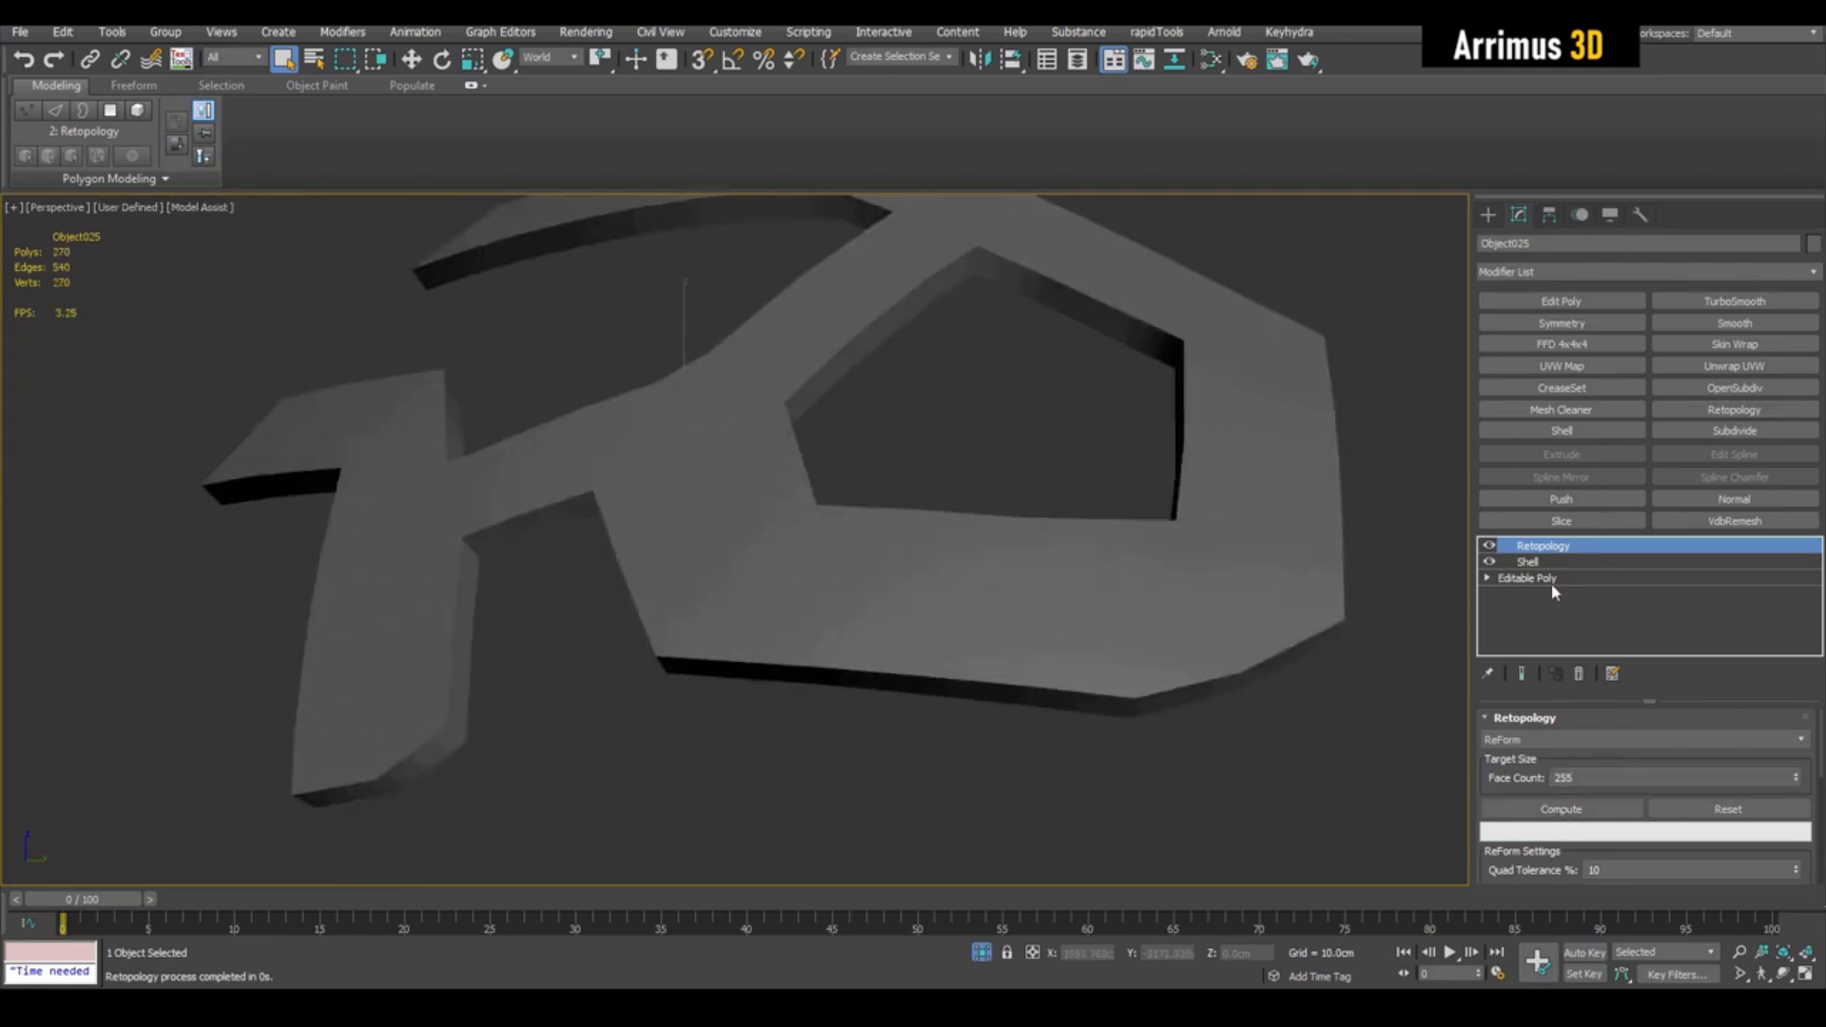
# Step: Inspect the shelled frame's outer corner with and without edged faces, and delete the Retopology modifier above the Shell
pyautogui.keyDown('alt'); pyautogui.moveTo(1227, 635); pyautogui.dragTo(1139, 491, button='middle'); pyautogui.keyUp('alt')
pyautogui.scroll(4, 1116, 587)
pyautogui.press('F4')
pyautogui.scroll(-2, 1224, 480)
pyautogui.press('F4')
pyautogui.press('F4')
pyautogui.press('F4')
pyautogui.press('F4')
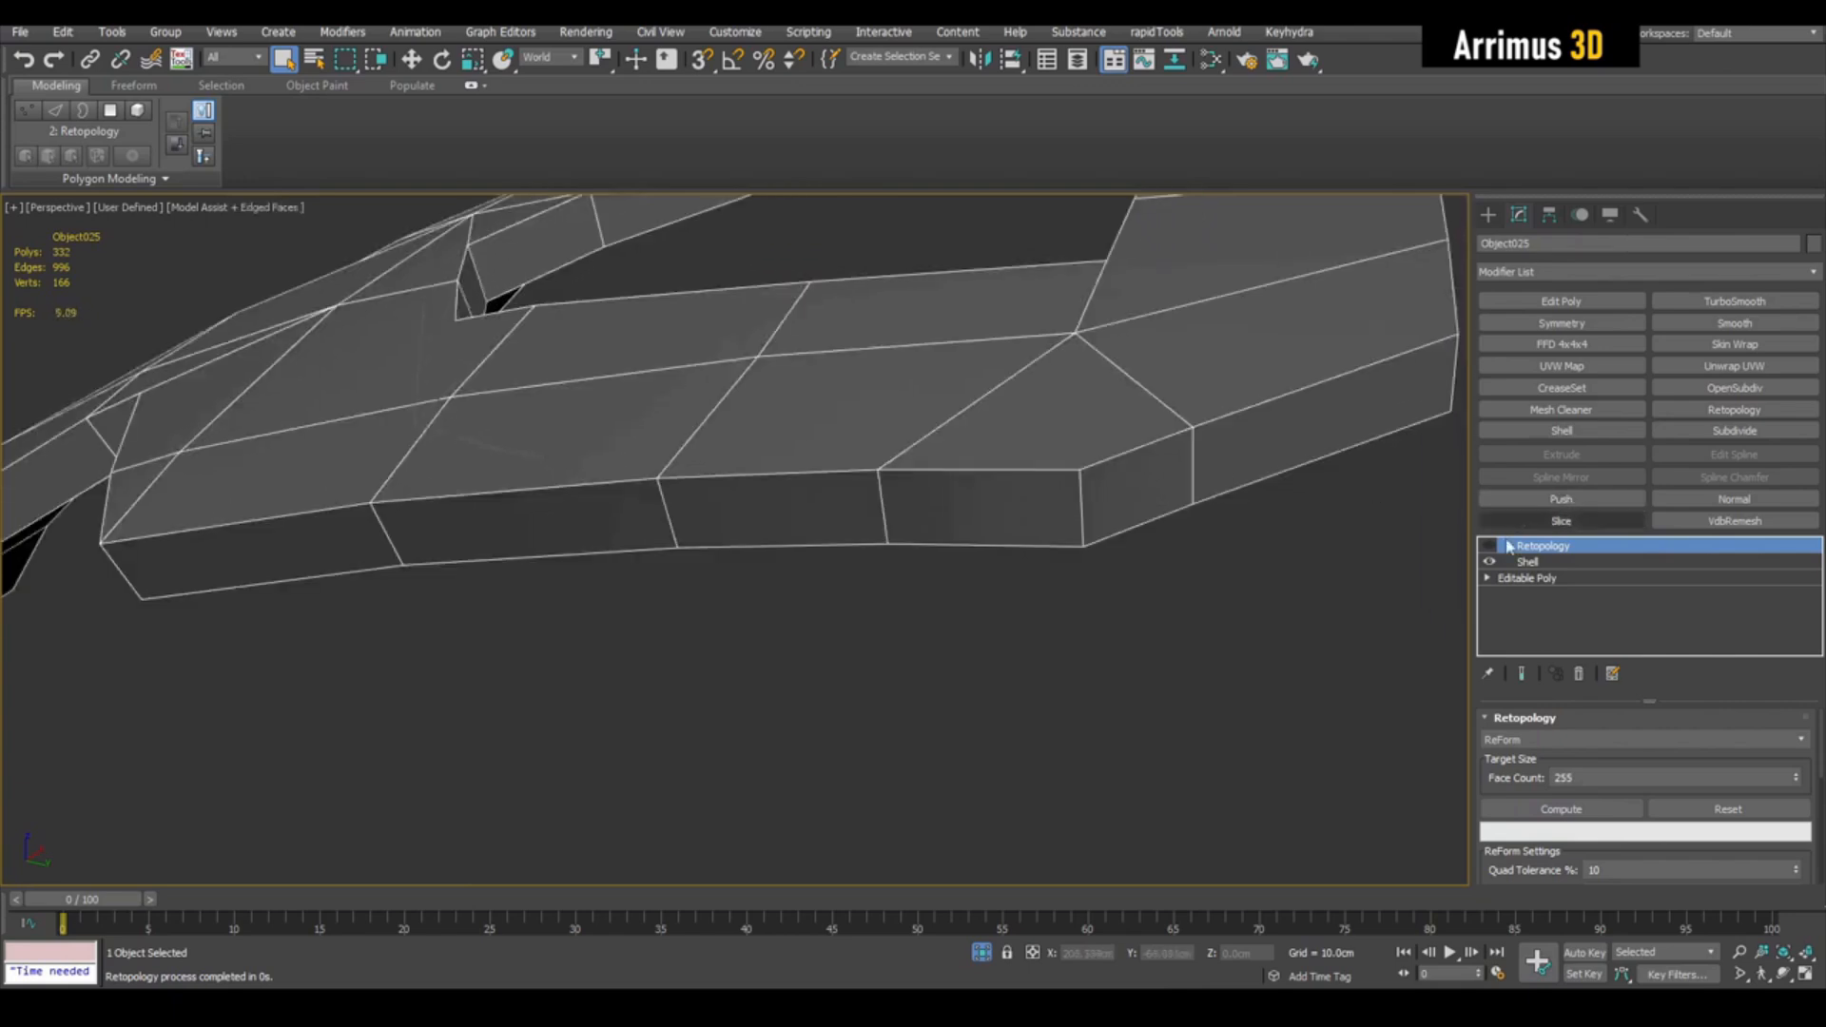
pyautogui.rightClick(1551, 546)
pyautogui.click(1596, 575)
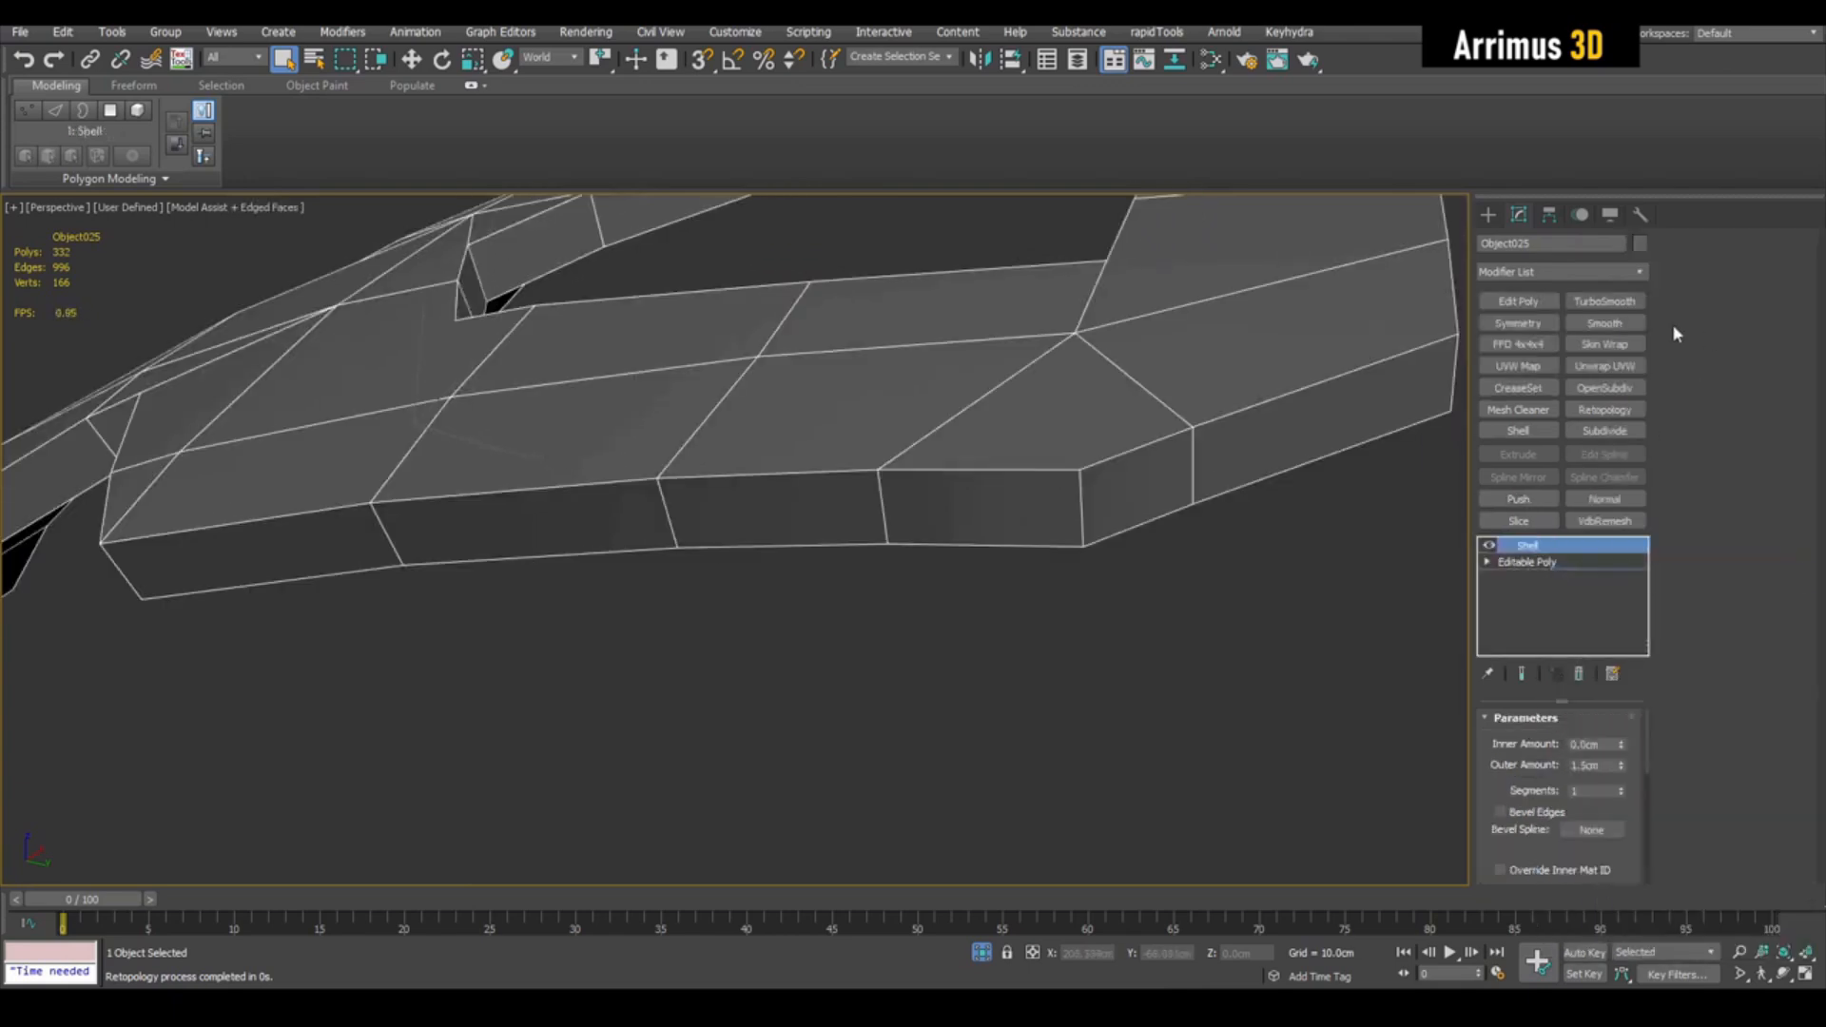
# Step: Add an auto Smooth with a threshold of 30 above the Shell and compute a Retopology with a face count of 255
pyautogui.press('F4')
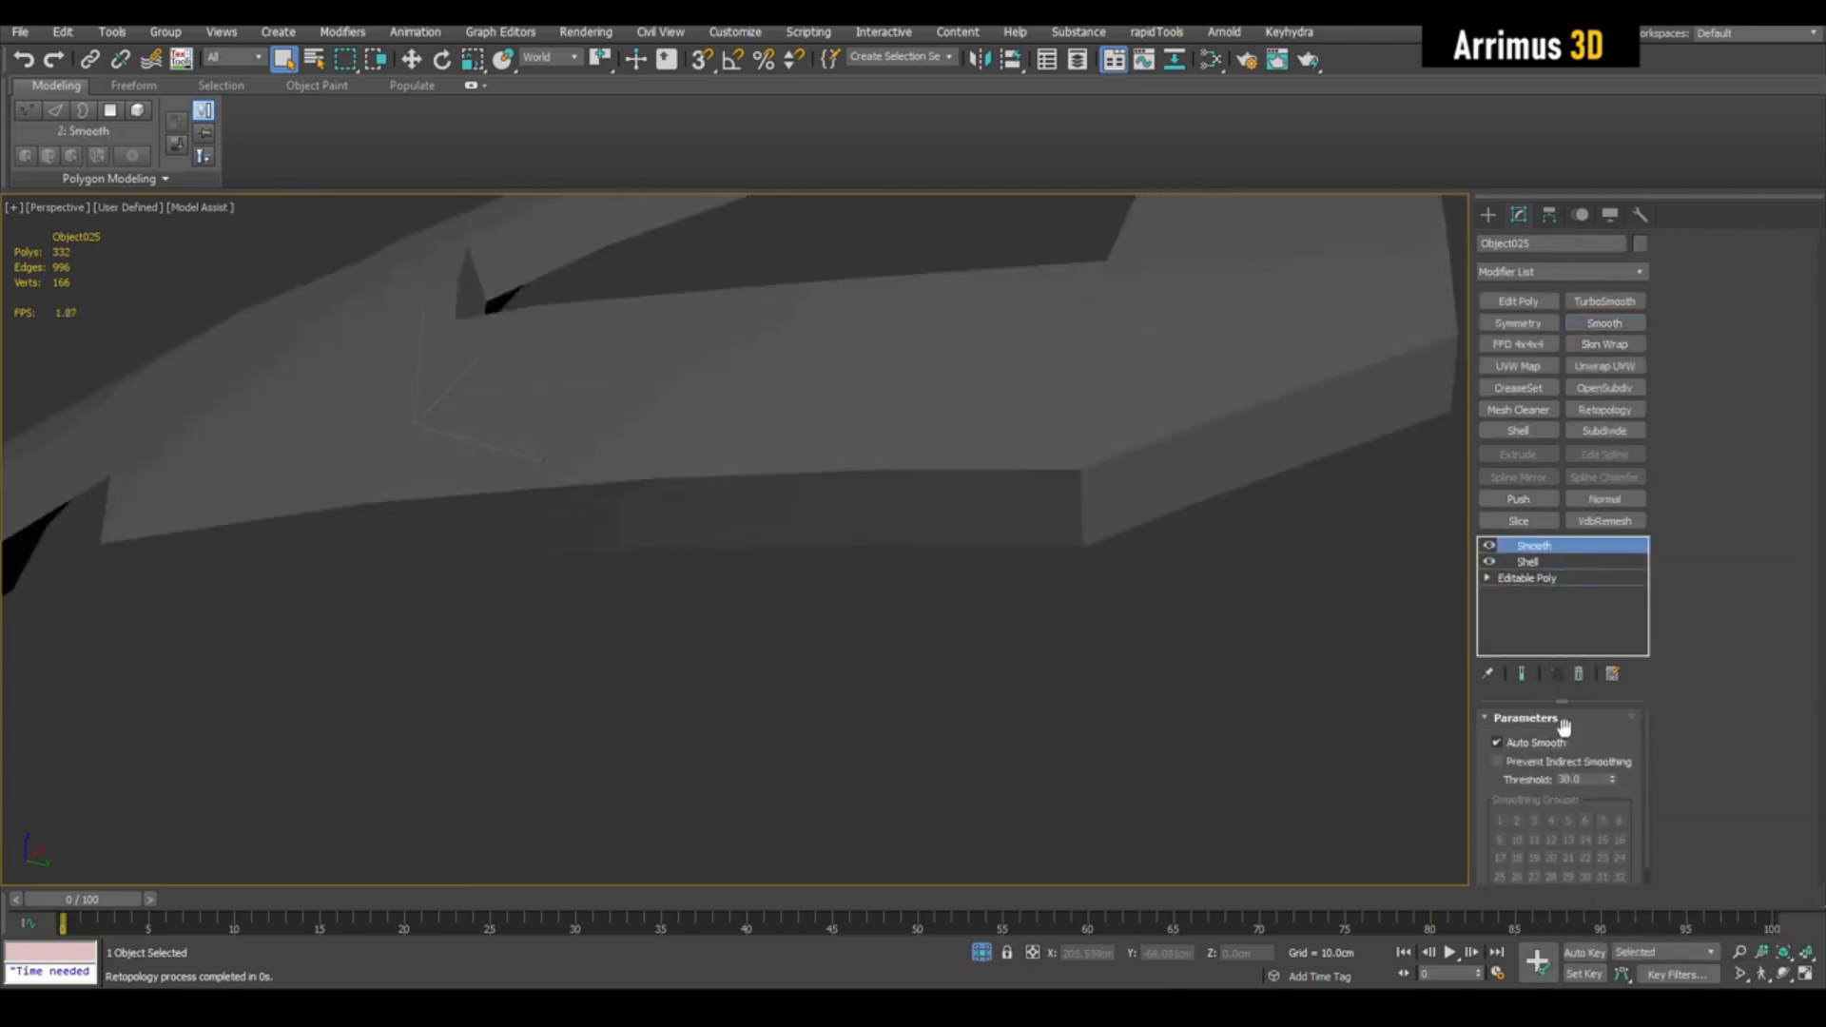
pyautogui.press('F4')
pyautogui.press('F4')
pyautogui.press('F4')
pyautogui.click(1605, 410)
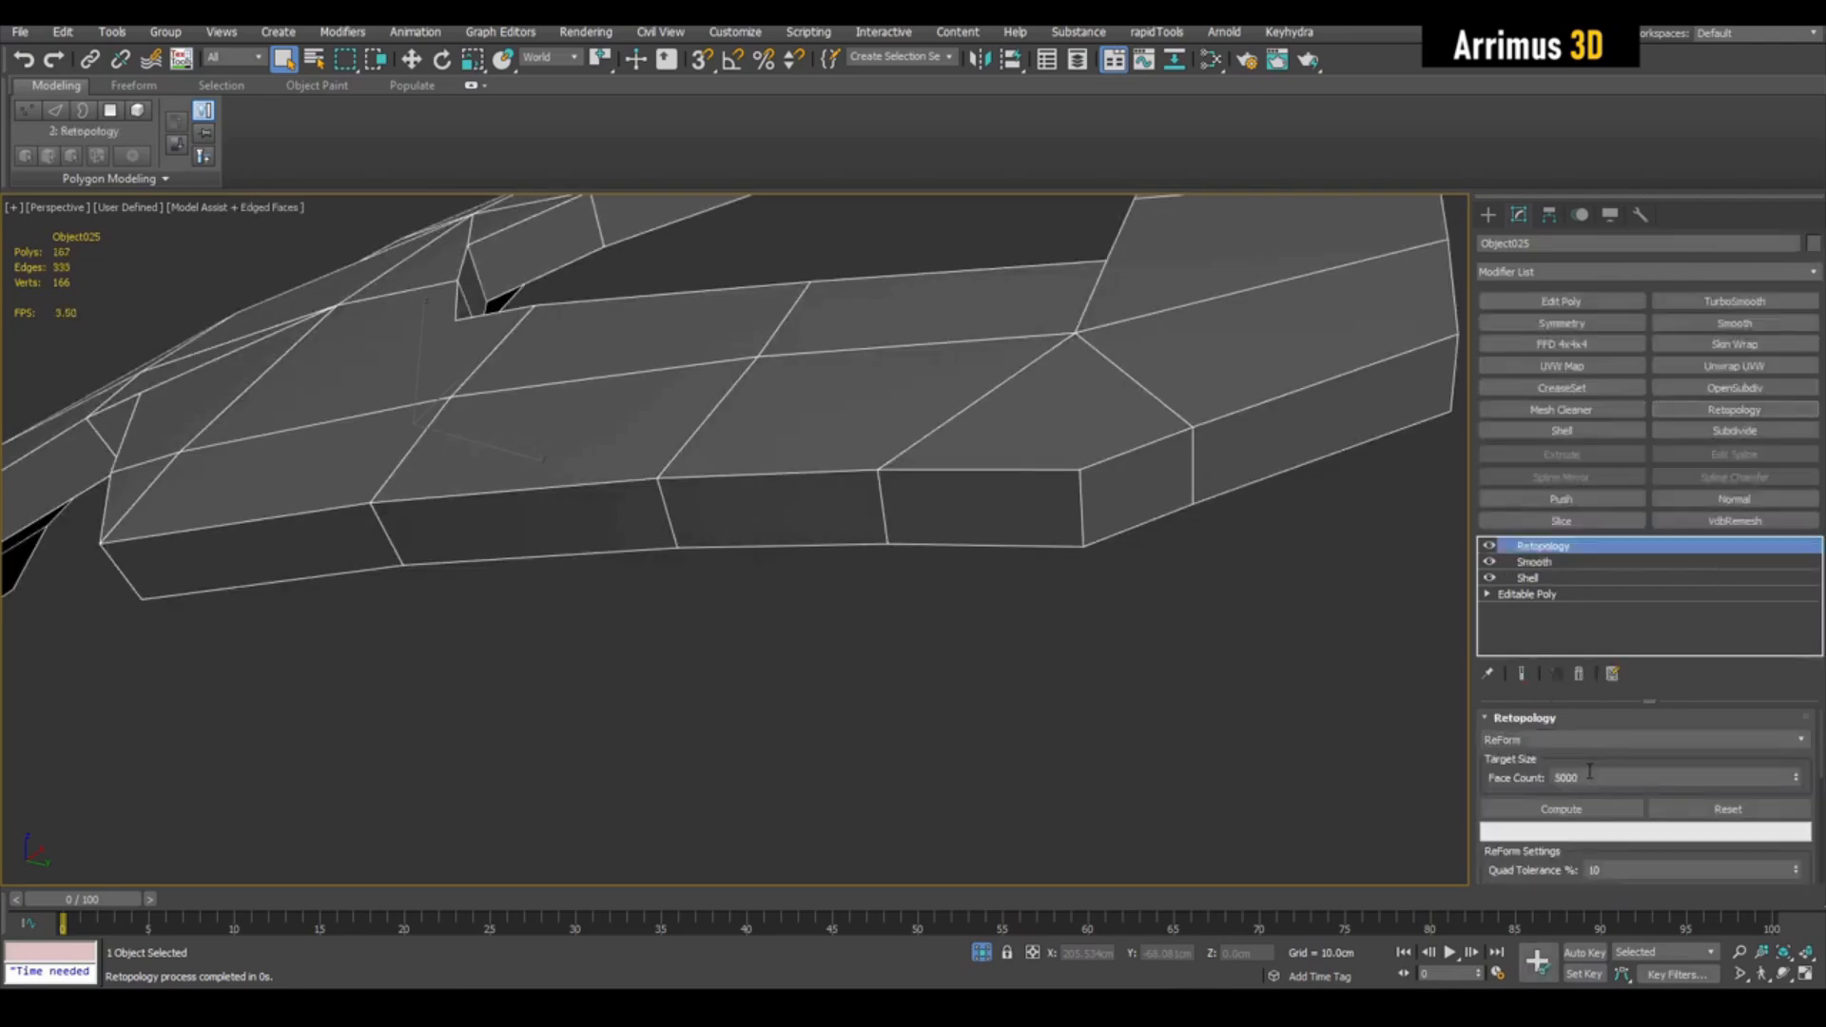
pyautogui.click(1561, 810)
pyautogui.scroll(-10, 1231, 693)
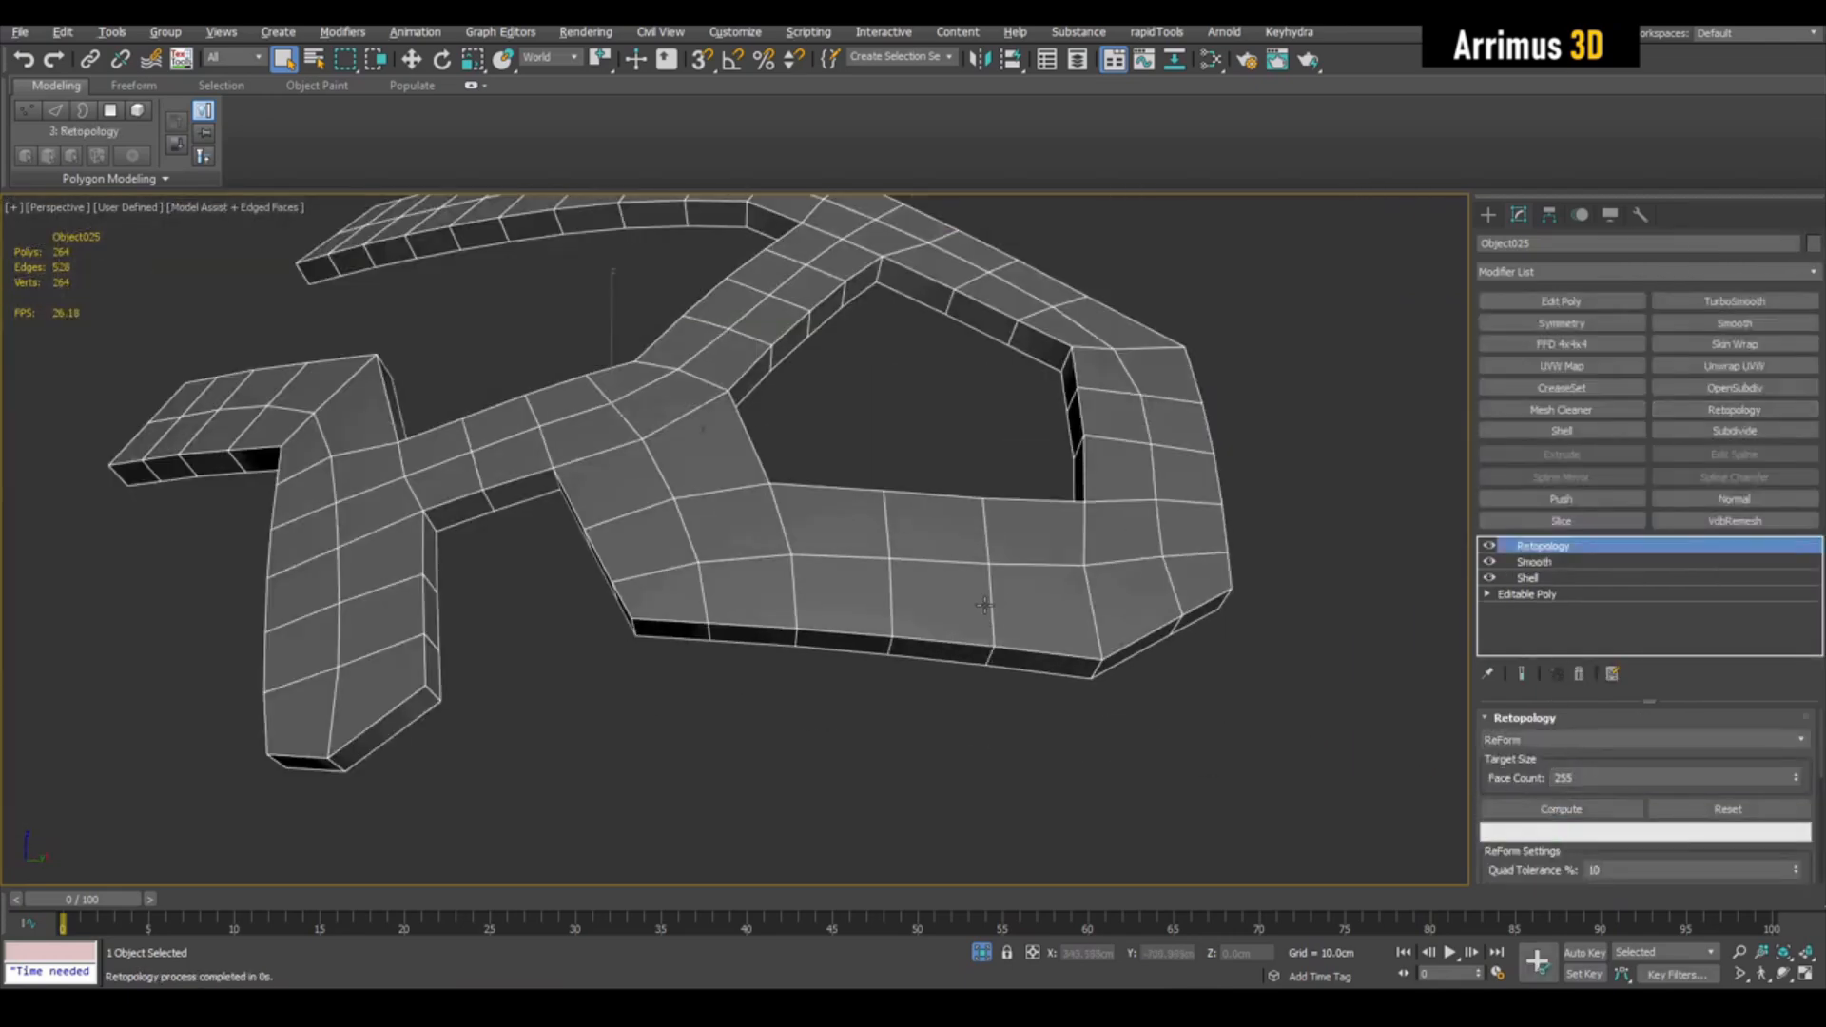
pyautogui.keyDown('alt'); pyautogui.moveTo(1030, 613); pyautogui.dragTo(1070, 614, button='middle'); pyautogui.keyUp('alt')
# Step: Compare the frame's mesh with the Retopology modifier on and off
pyautogui.click(1489, 548)
pyautogui.click(1489, 548)
pyautogui.click(1489, 548)
pyautogui.click(1488, 548)
pyautogui.click(1489, 548)
pyautogui.click(1488, 548)
pyautogui.keyDown('alt'); pyautogui.moveTo(1177, 505); pyautogui.dragTo(1203, 594, button='middle'); pyautogui.keyUp('alt')
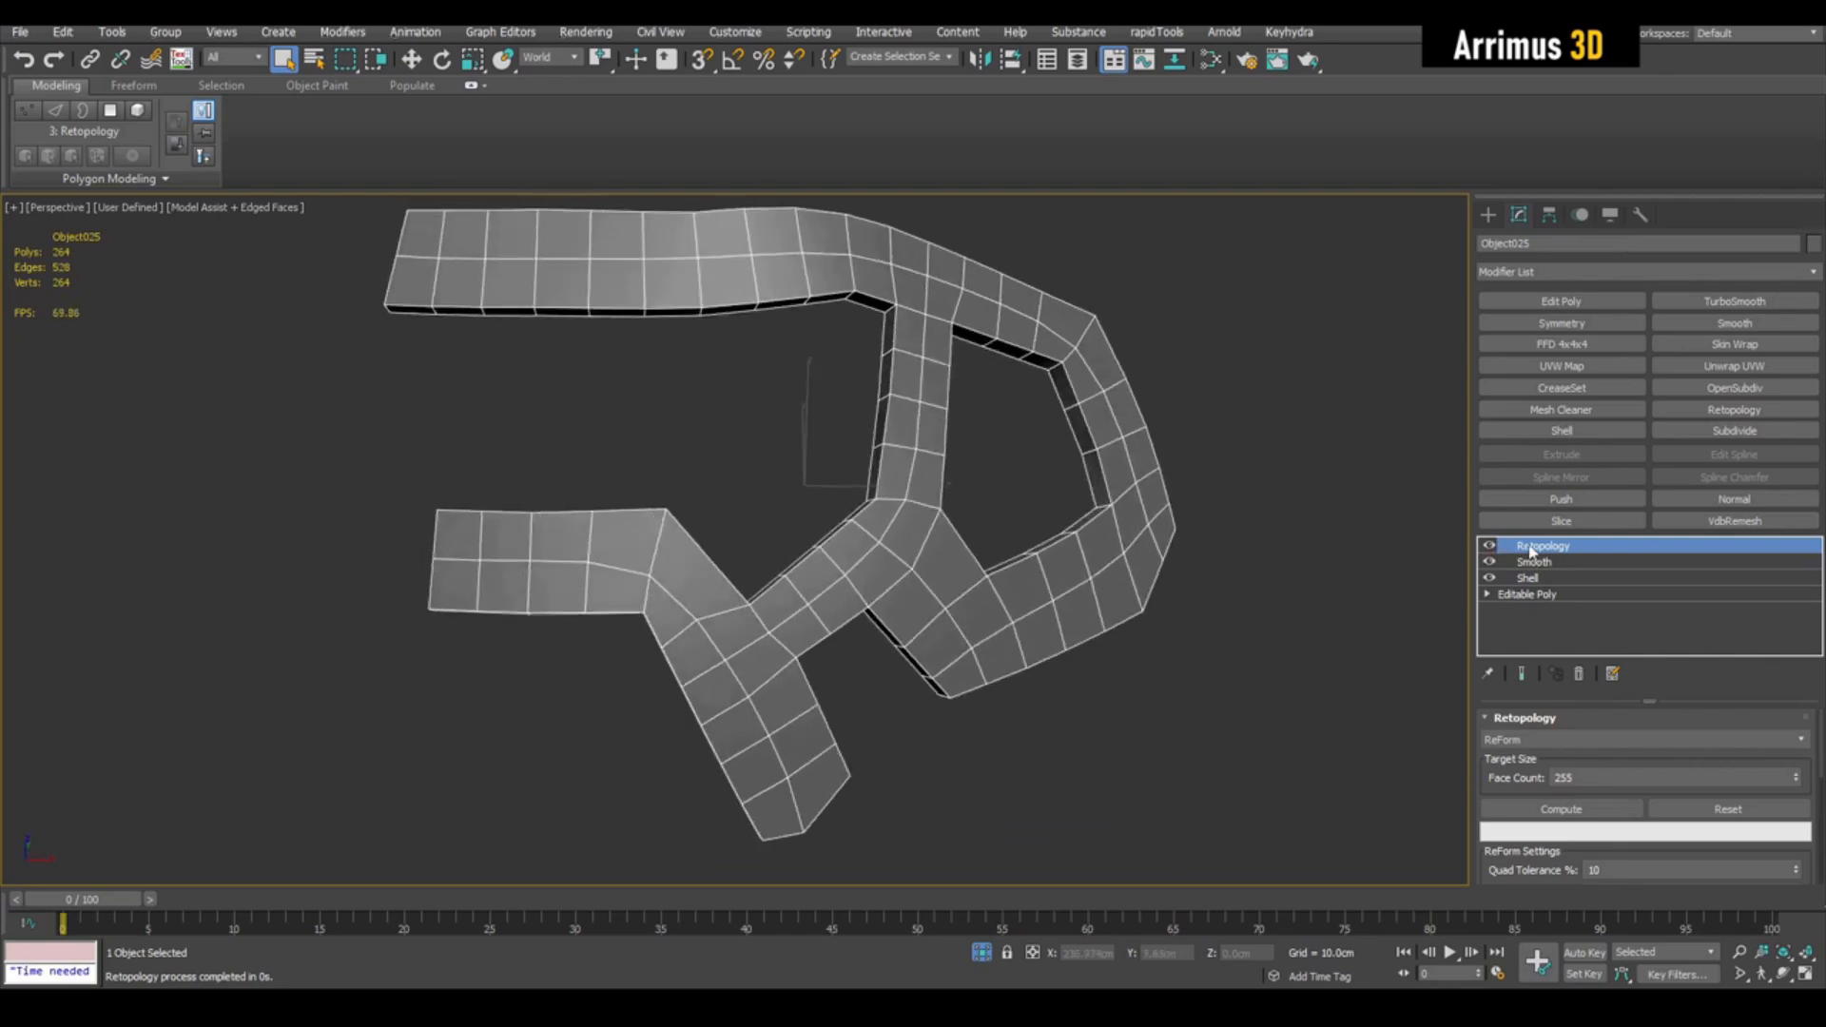
# Step: Collapse the retopologized frame to an Editable Poly, paste the copied smoothing modifiers and turn off the pasted Shell
pyautogui.rightClick(1532, 550)
pyautogui.click(1610, 714)
pyautogui.rightClick(1545, 549)
pyautogui.click(1552, 561)
pyautogui.press('F4')
pyautogui.moveTo(1353, 556); pyautogui.dragTo(1295, 612, button='middle')
pyautogui.press('F4')
pyautogui.click(1491, 609)
pyautogui.press('F4')
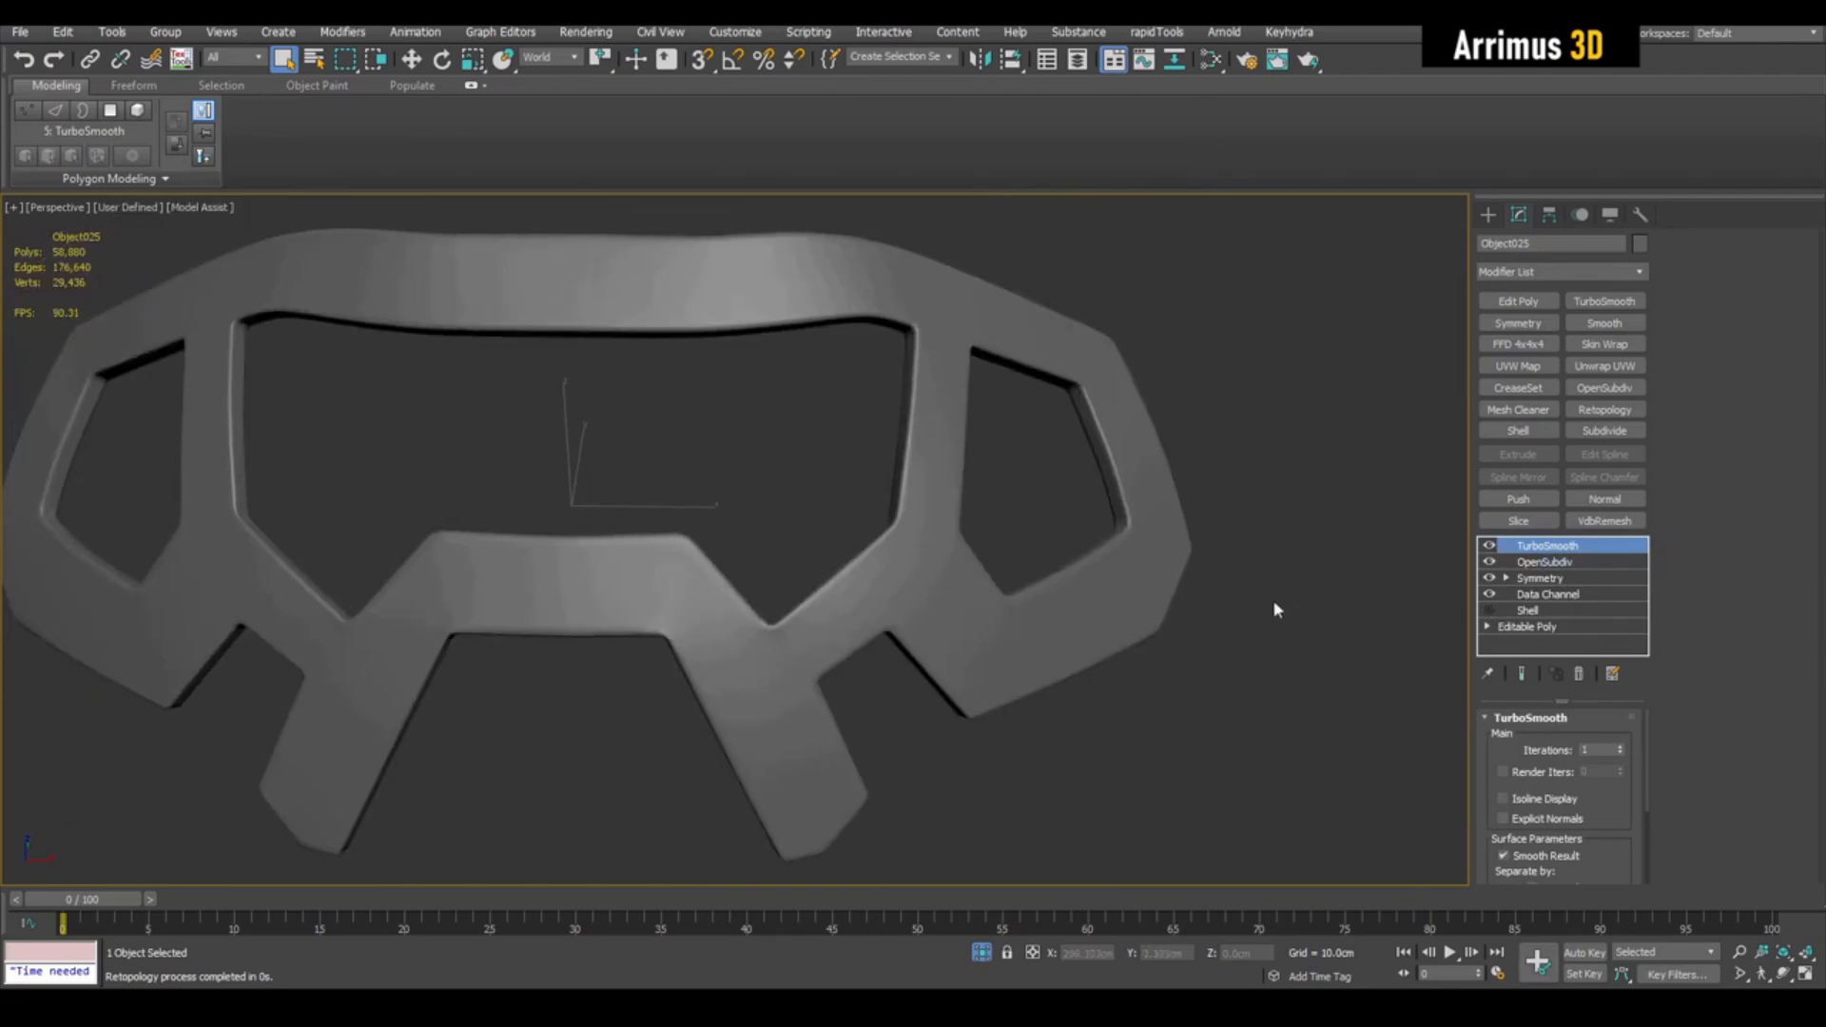
# Step: Inspect the smoothed, mirrored frame, and exit isolation to bring back the other chest plate panels
pyautogui.click(1273, 599)
pyautogui.press('F4')
pyautogui.press('F4')
pyautogui.scroll(-4, 996, 575)
pyautogui.scroll(3, 992, 575)
pyautogui.press('F4')
pyautogui.click(994, 590)
pyautogui.scroll(5, 1015, 582)
pyautogui.scroll(-5, 1015, 583)
pyautogui.press('F4')
pyautogui.press('F4')
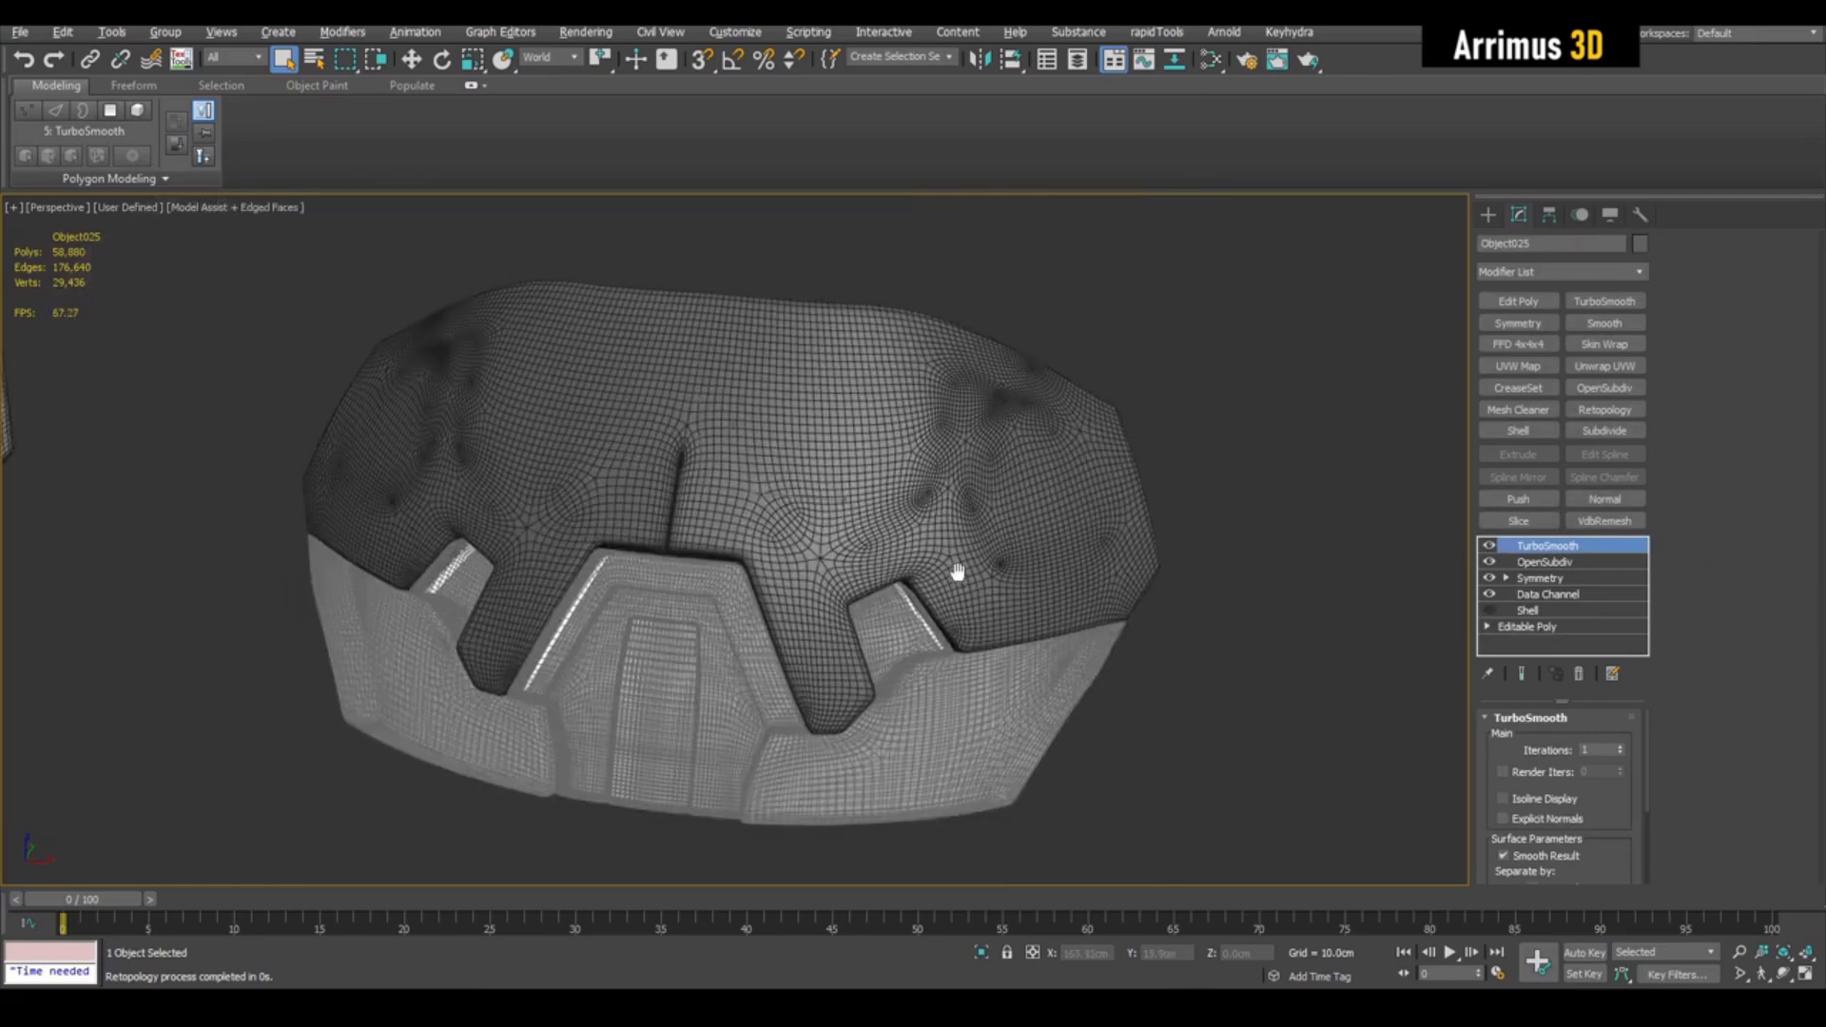
# Step: Try deleting the main plate to leave only the new frame, and undo the deletion
pyautogui.click(1240, 595)
pyautogui.scroll(-2, 1110, 554)
pyautogui.click(1027, 528)
pyautogui.press('Delete')
pyautogui.moveTo(948, 498)
pyautogui.keyDown('alt'); pyautogui.mouseDown(button='middle')
pyautogui.moveTo(965, 510)
pyautogui.moveTo(980, 487)
pyautogui.mouseUp(button='middle'); pyautogui.keyUp('alt')
pyautogui.hotkey('ctrl', 'z')
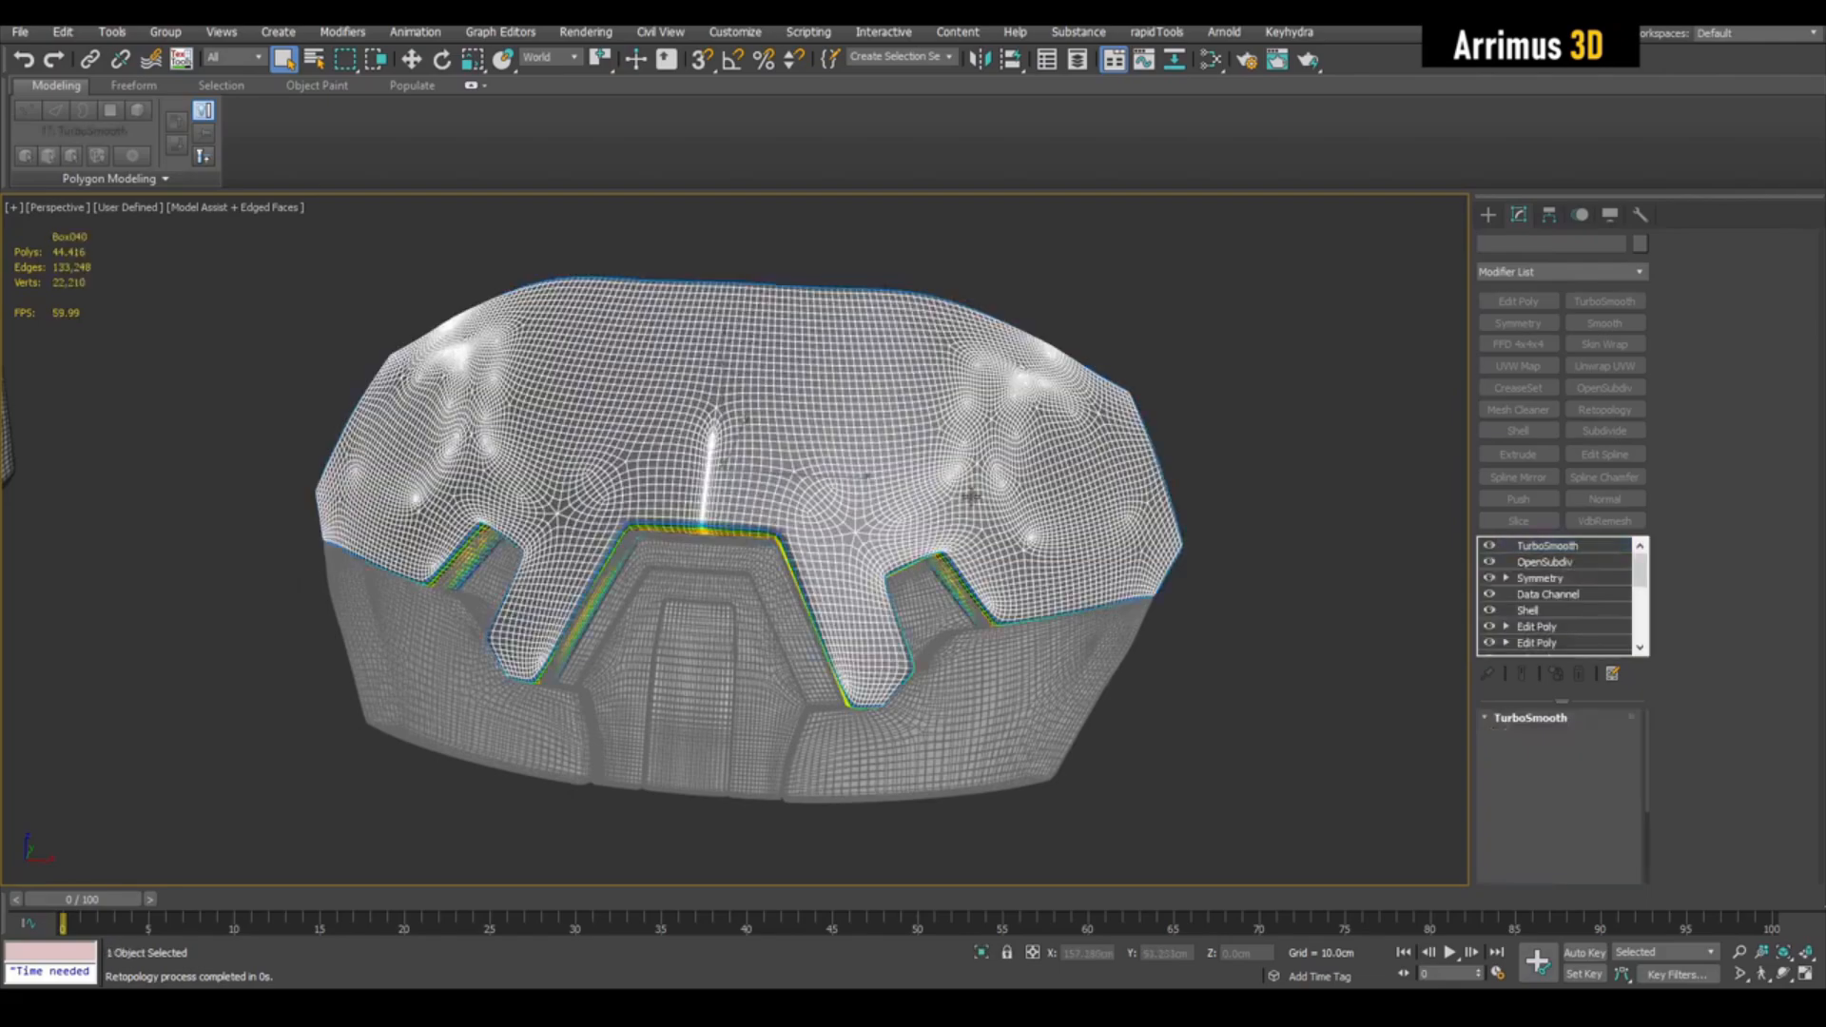
# Step: Turn off the main plate's Shell and review the frame over the thin plate without edged faces
pyautogui.click(1488, 612)
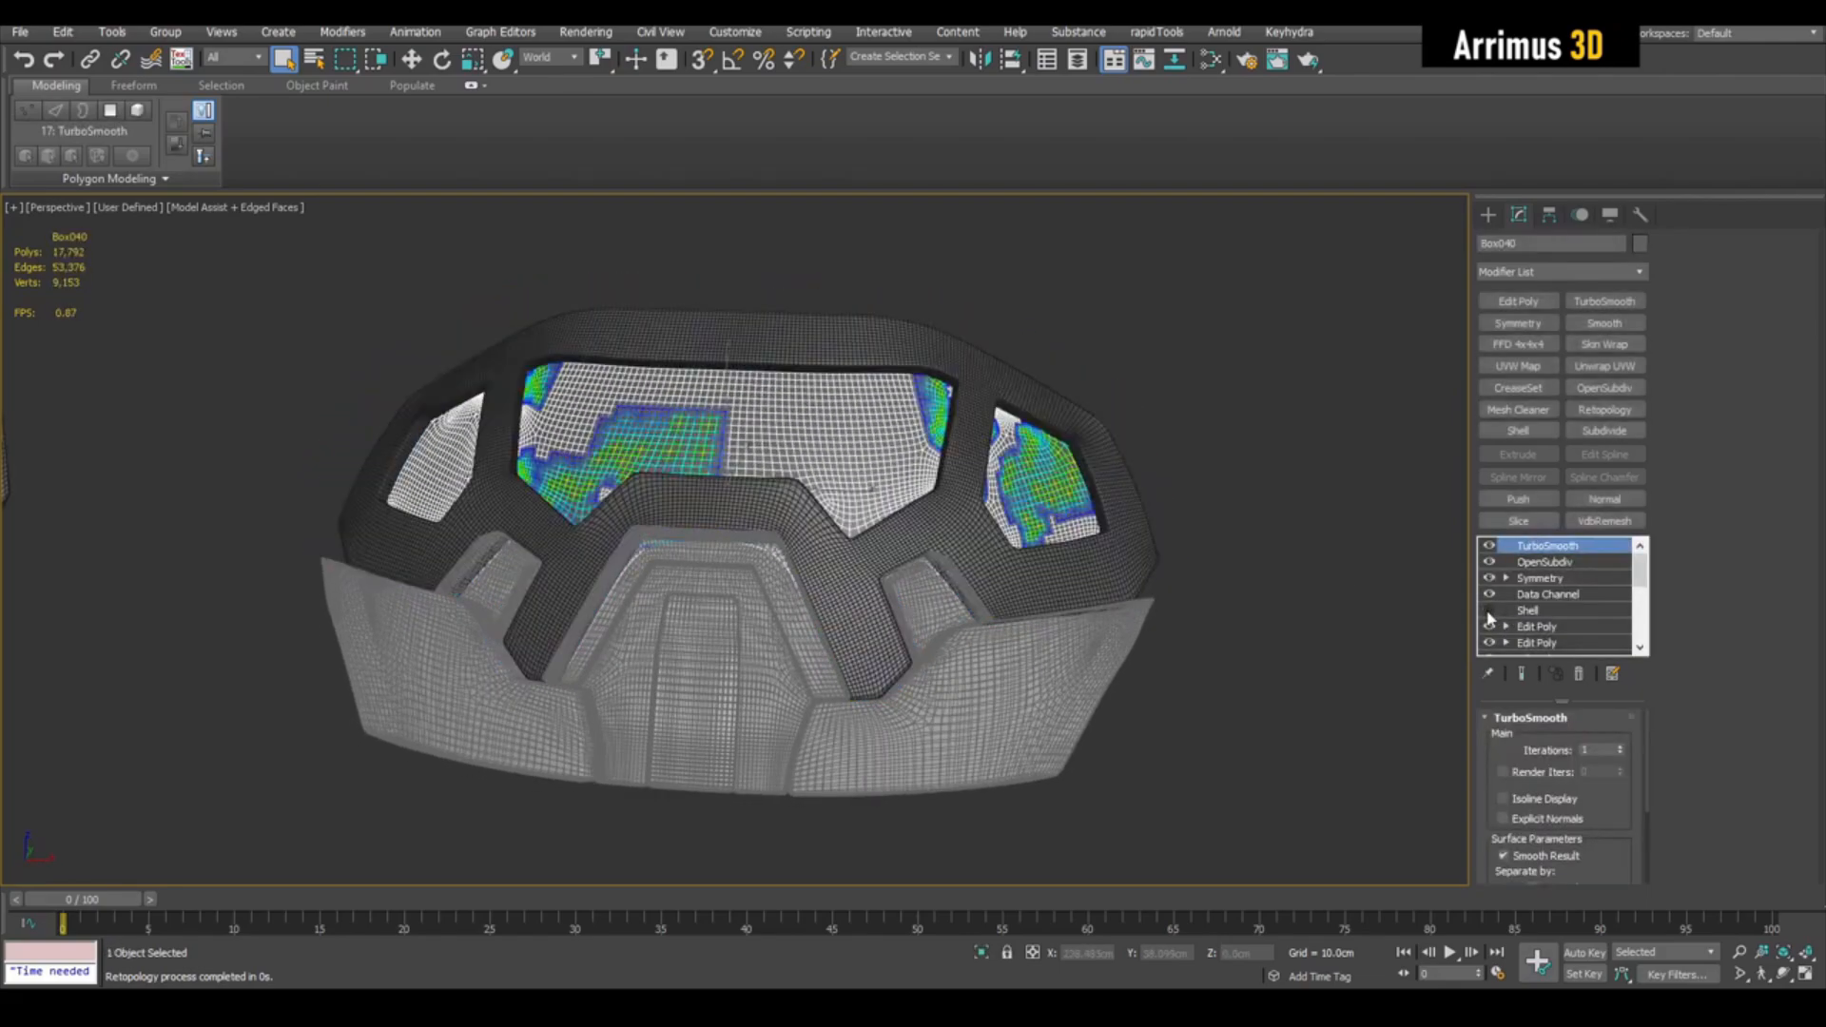
pyautogui.click(1282, 549)
pyautogui.press('F4')
pyautogui.keyDown('alt'); pyautogui.moveTo(1270, 545); pyautogui.dragTo(937, 457, button='middle'); pyautogui.keyUp('alt')
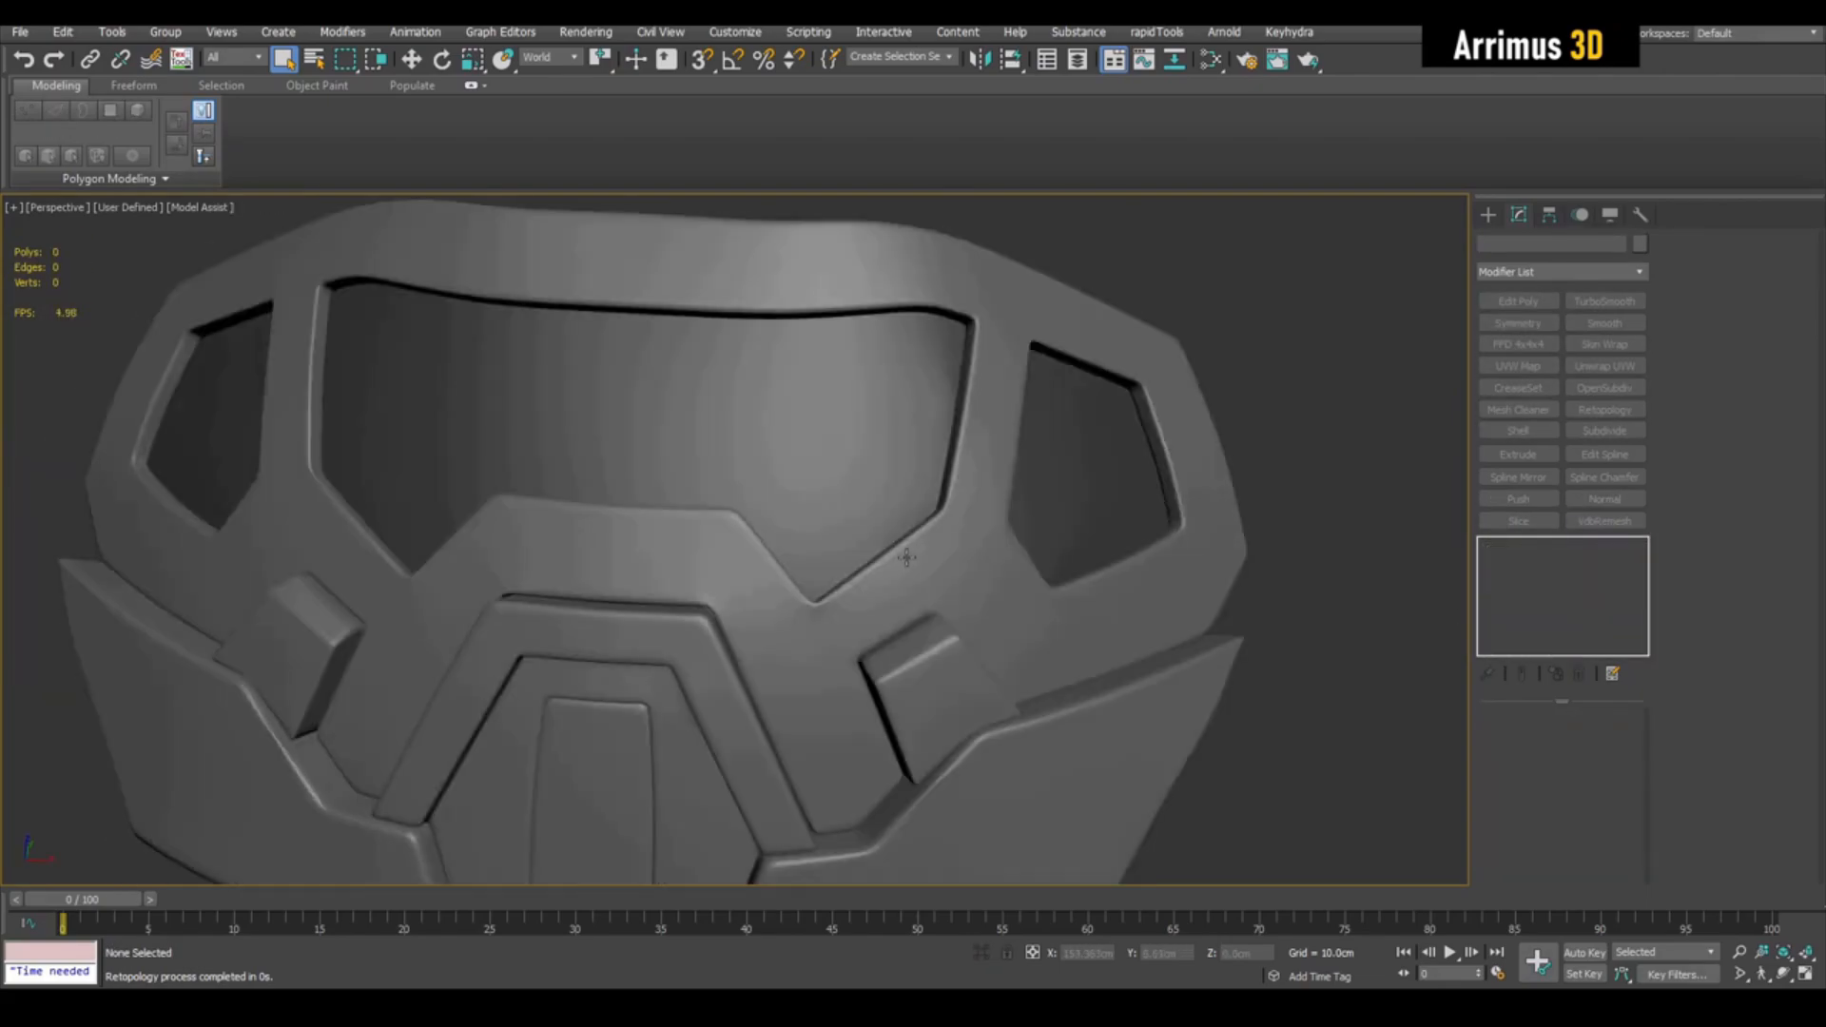
# Step: Turn the main plate's Shell back on with a 2 cm inner amount and a 0 cm outer amount
pyautogui.press('F4')
pyautogui.scroll(3, 733, 428)
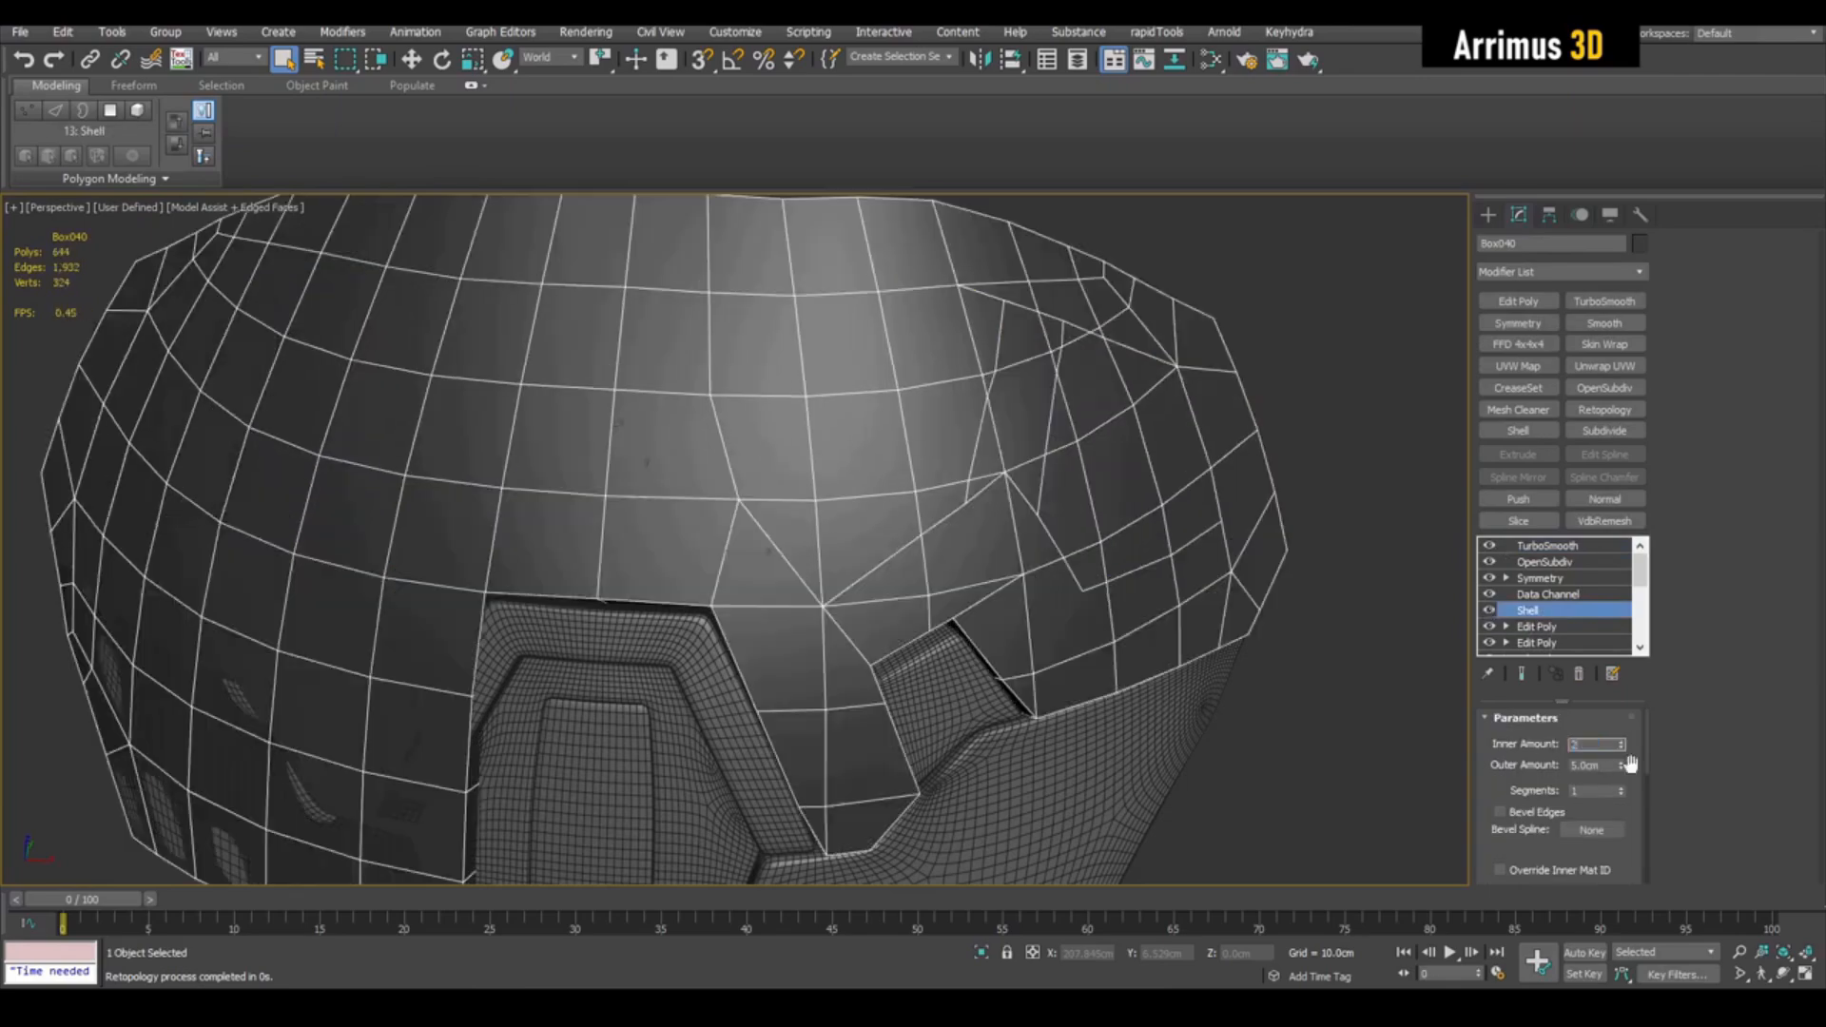
pyautogui.moveTo(1292, 649); pyautogui.dragTo(1301, 620, button='middle')
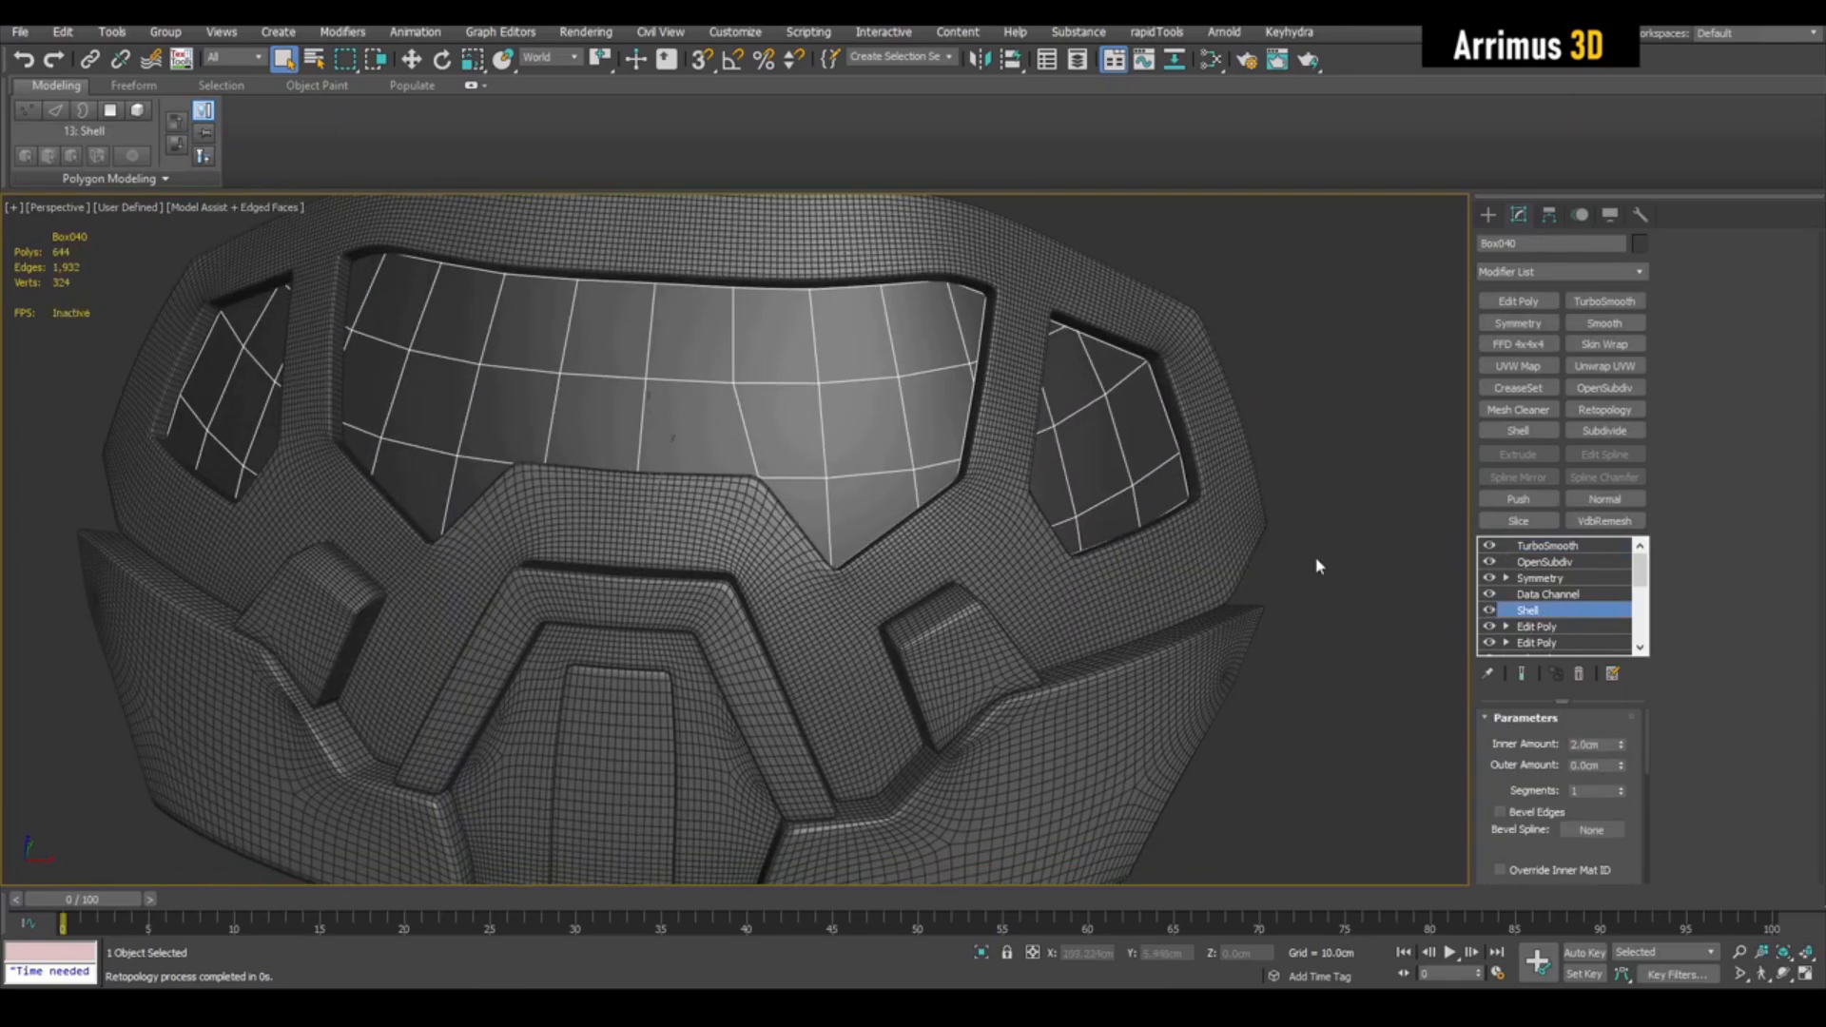
pyautogui.moveTo(1185, 557); pyautogui.dragTo(1232, 560, button='middle')
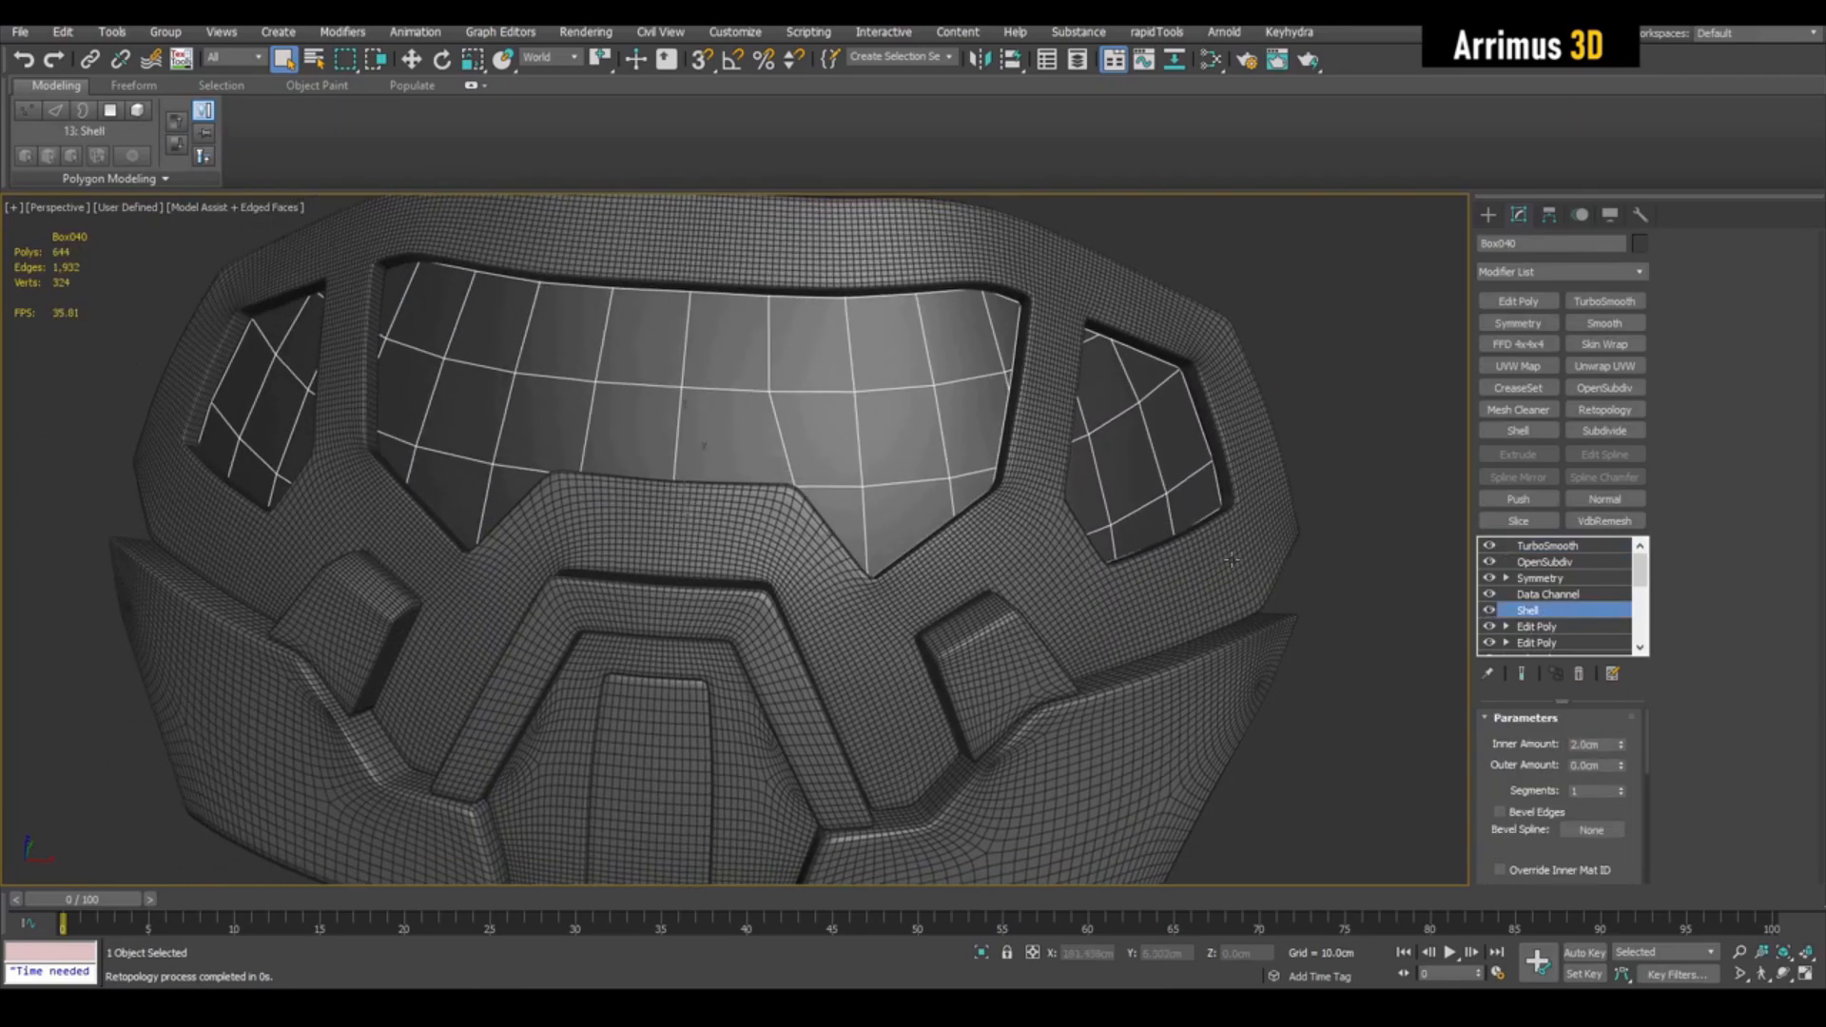
# Step: Add a TurboSmooth below the main plate's Shell and an Edit Poly directly above it
pyautogui.click(1536, 626)
pyautogui.click(1546, 593)
pyautogui.click(1536, 609)
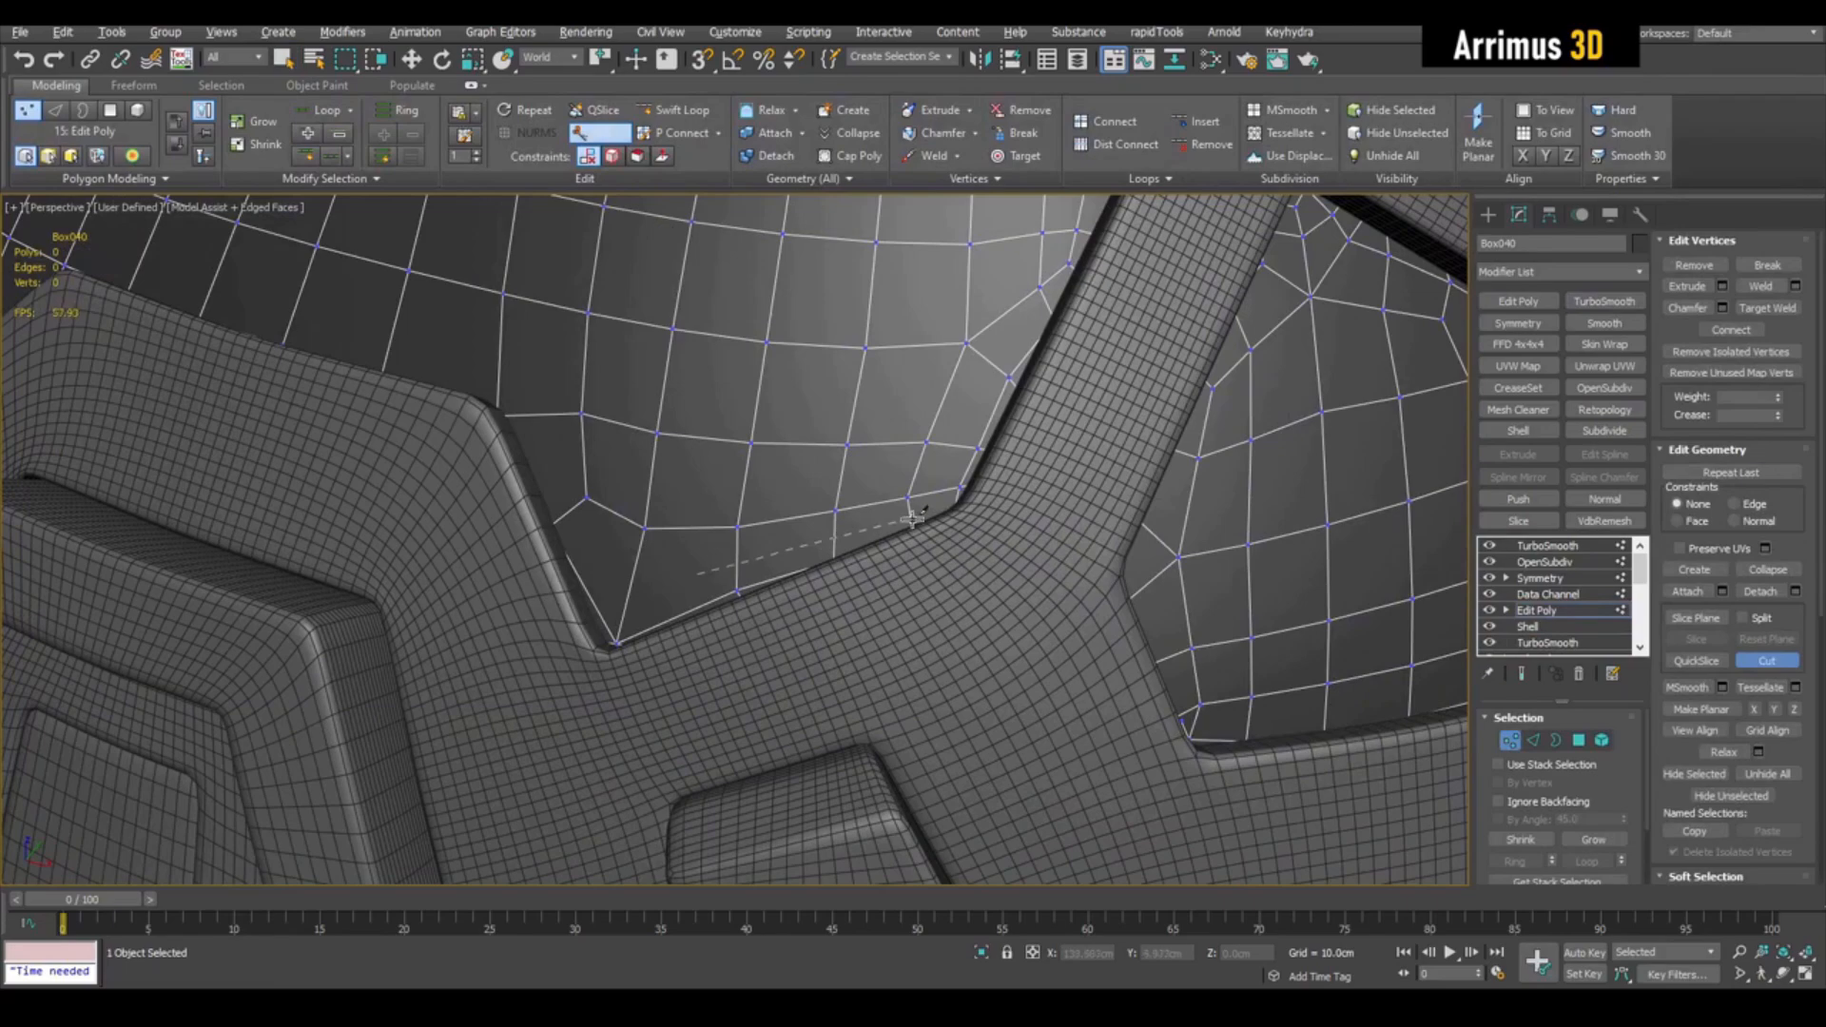
# Step: Cut a triangular outline at the large window's lower corner and a narrow slot above it, and recess both into the main plate
pyautogui.click(762, 378)
pyautogui.keyDown('alt'); pyautogui.moveTo(762, 379); pyautogui.dragTo(754, 539, button='middle'); pyautogui.keyUp('alt')
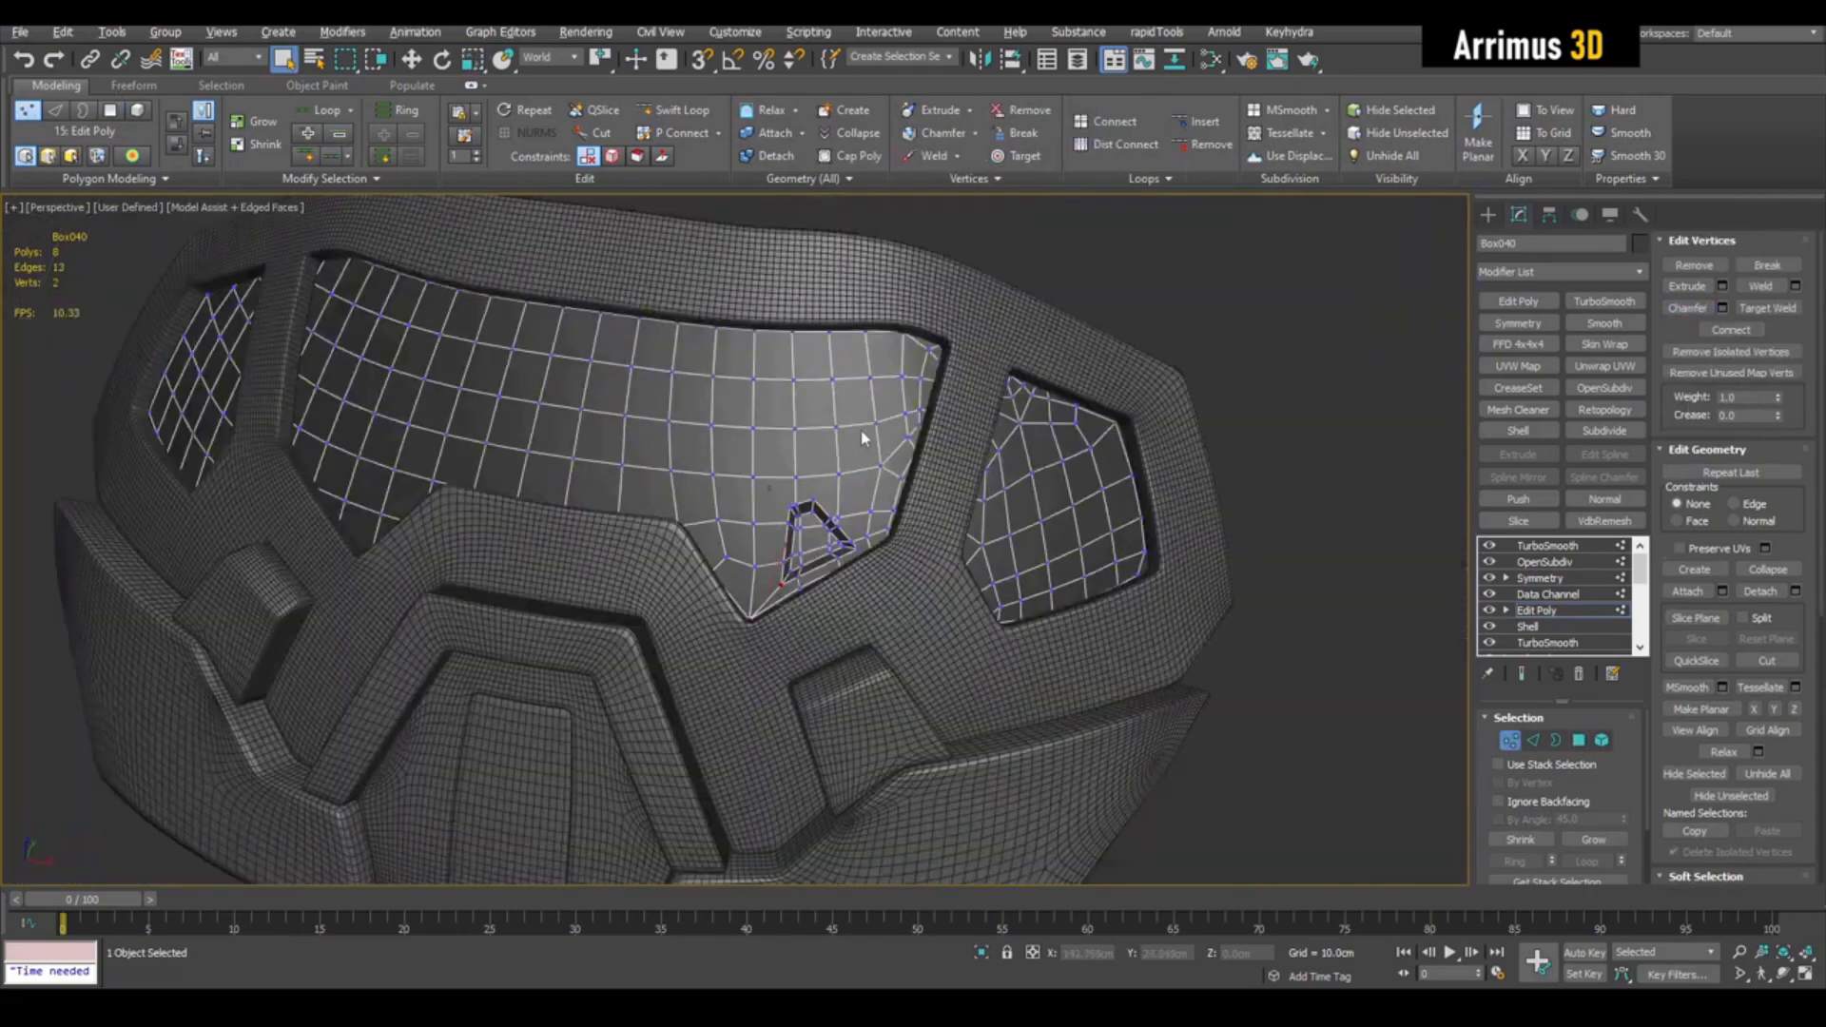
pyautogui.scroll(5, 762, 641)
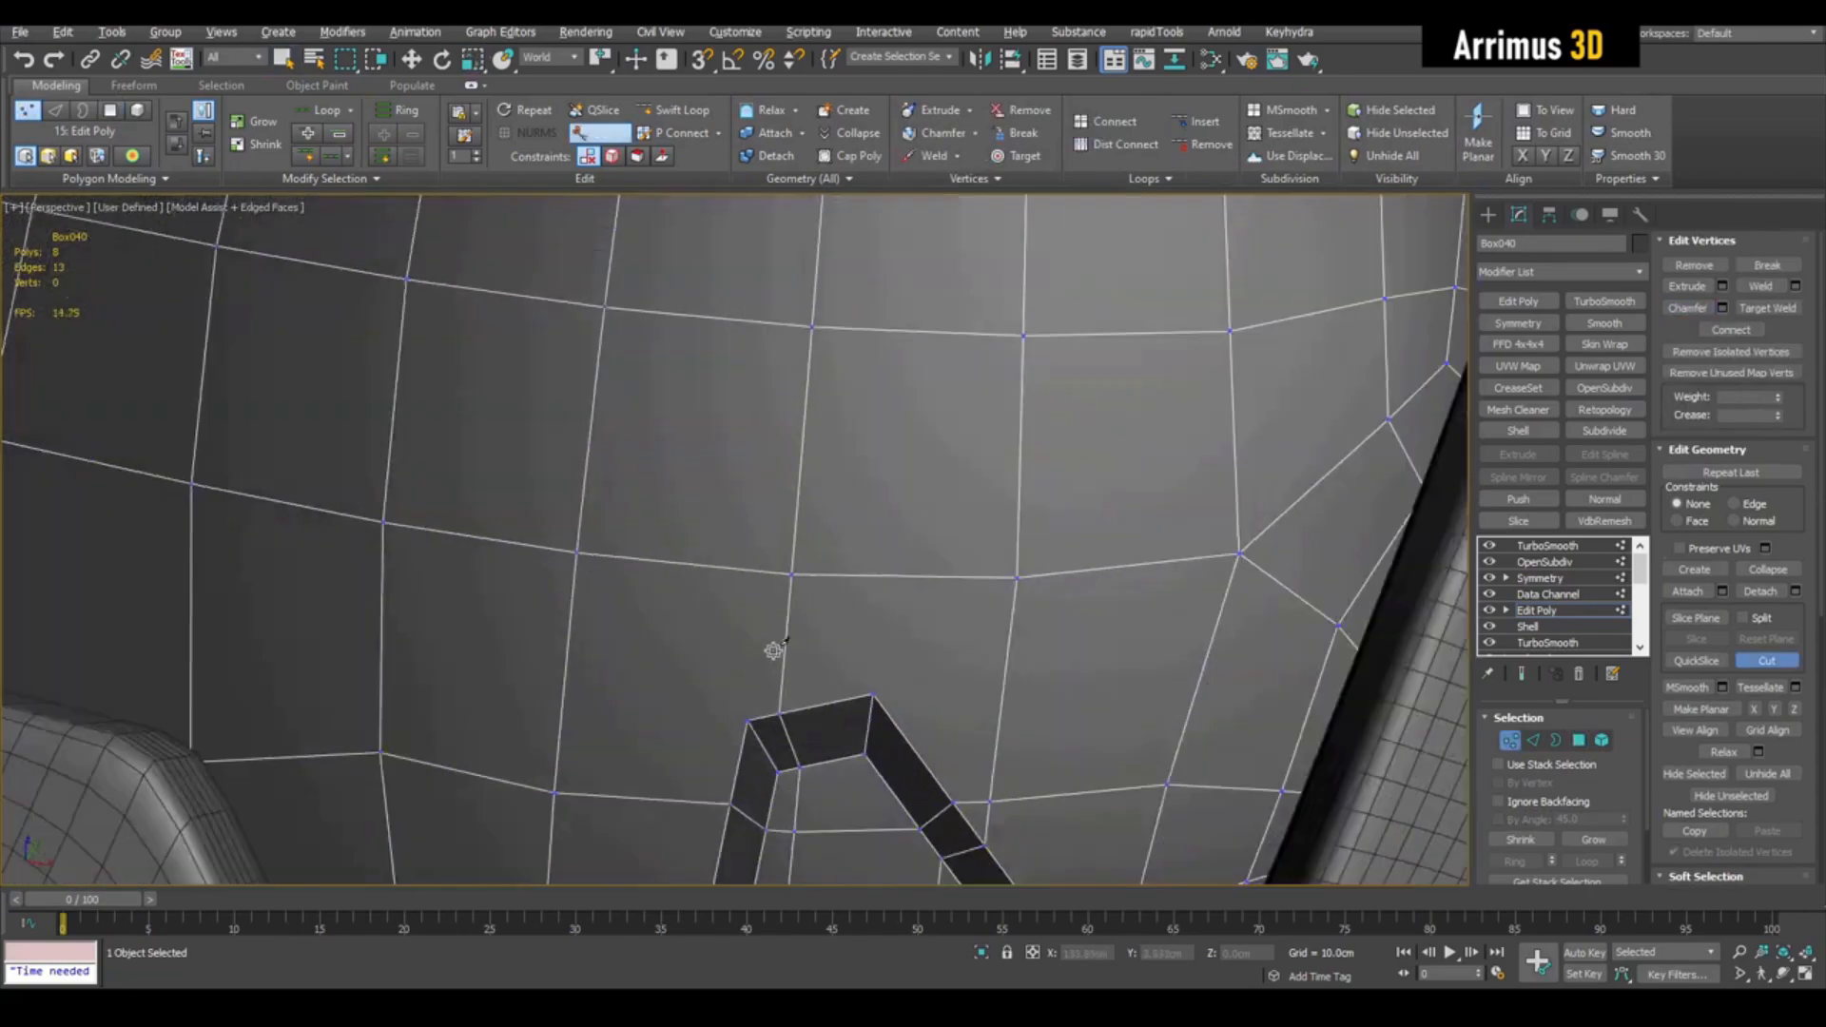
pyautogui.scroll(-3, 861, 655)
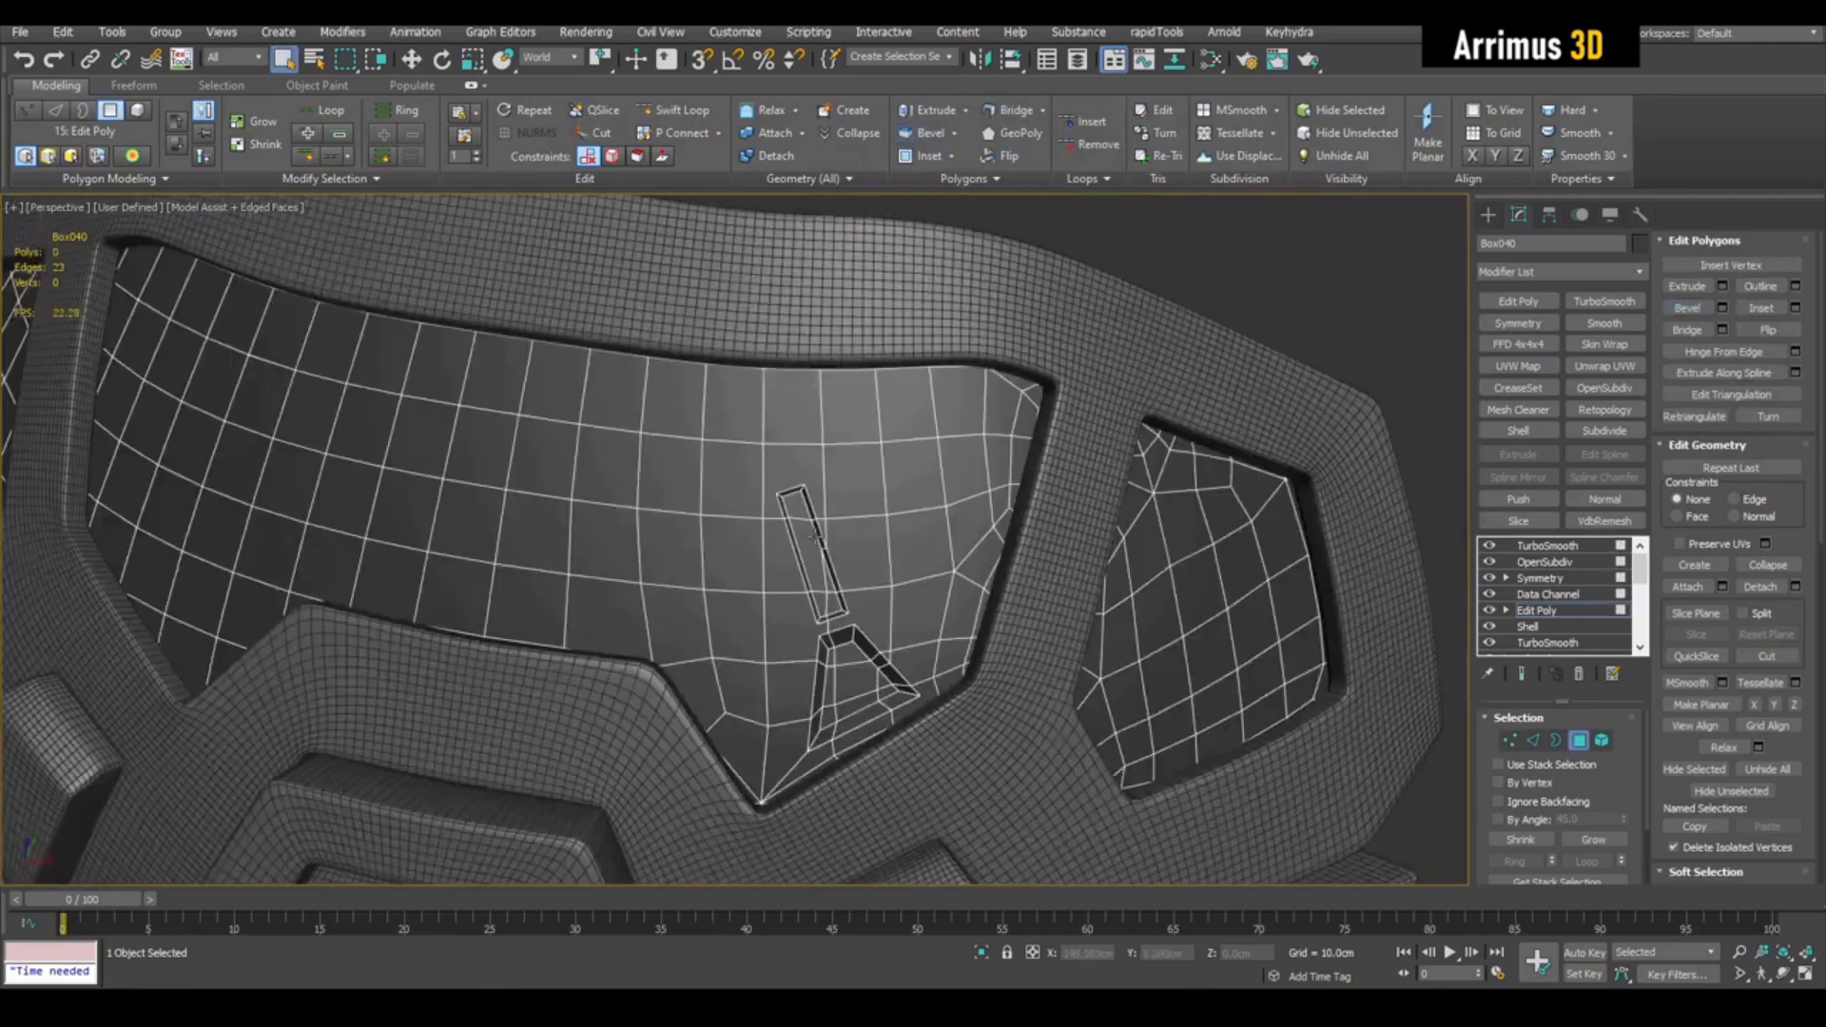
# Step: Cut a tall four-sided outline beside the large window's slanted strut and bevel its polygons inward into the main plate
pyautogui.moveTo(919, 599); pyautogui.dragTo(897, 558, button='middle')
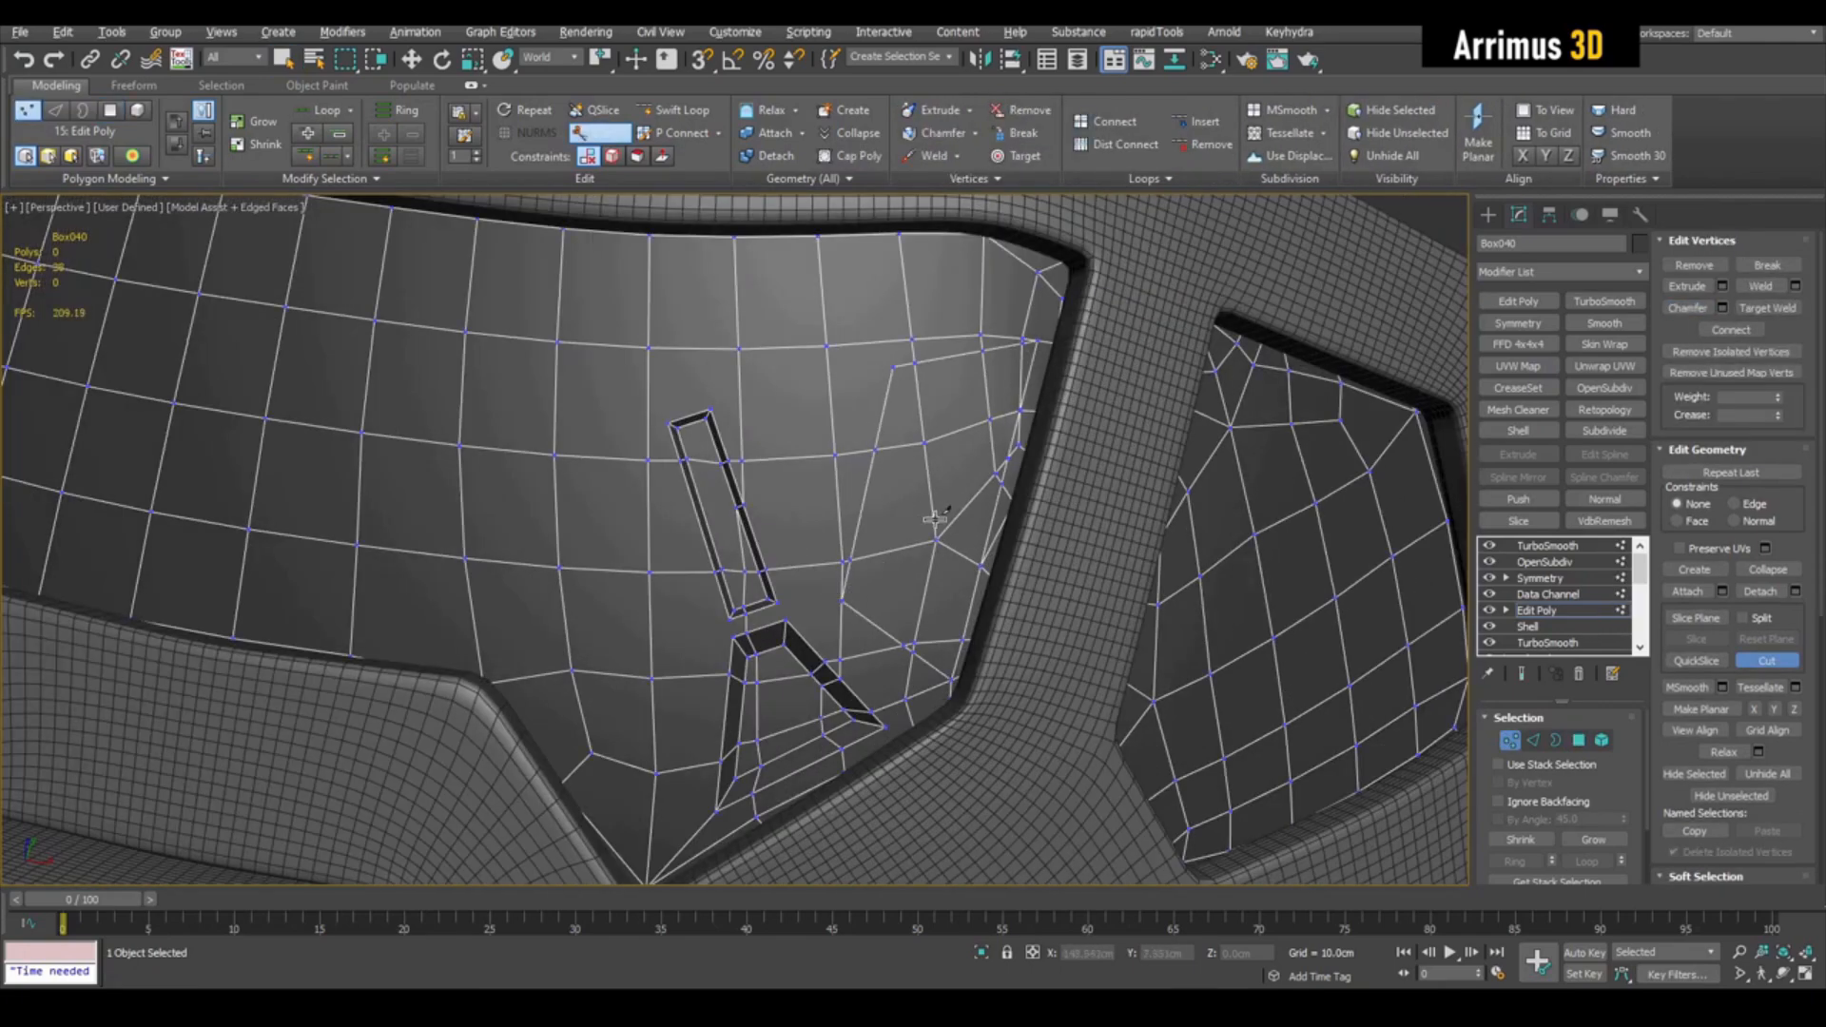
pyautogui.press('4')
pyautogui.scroll(2, 927, 599)
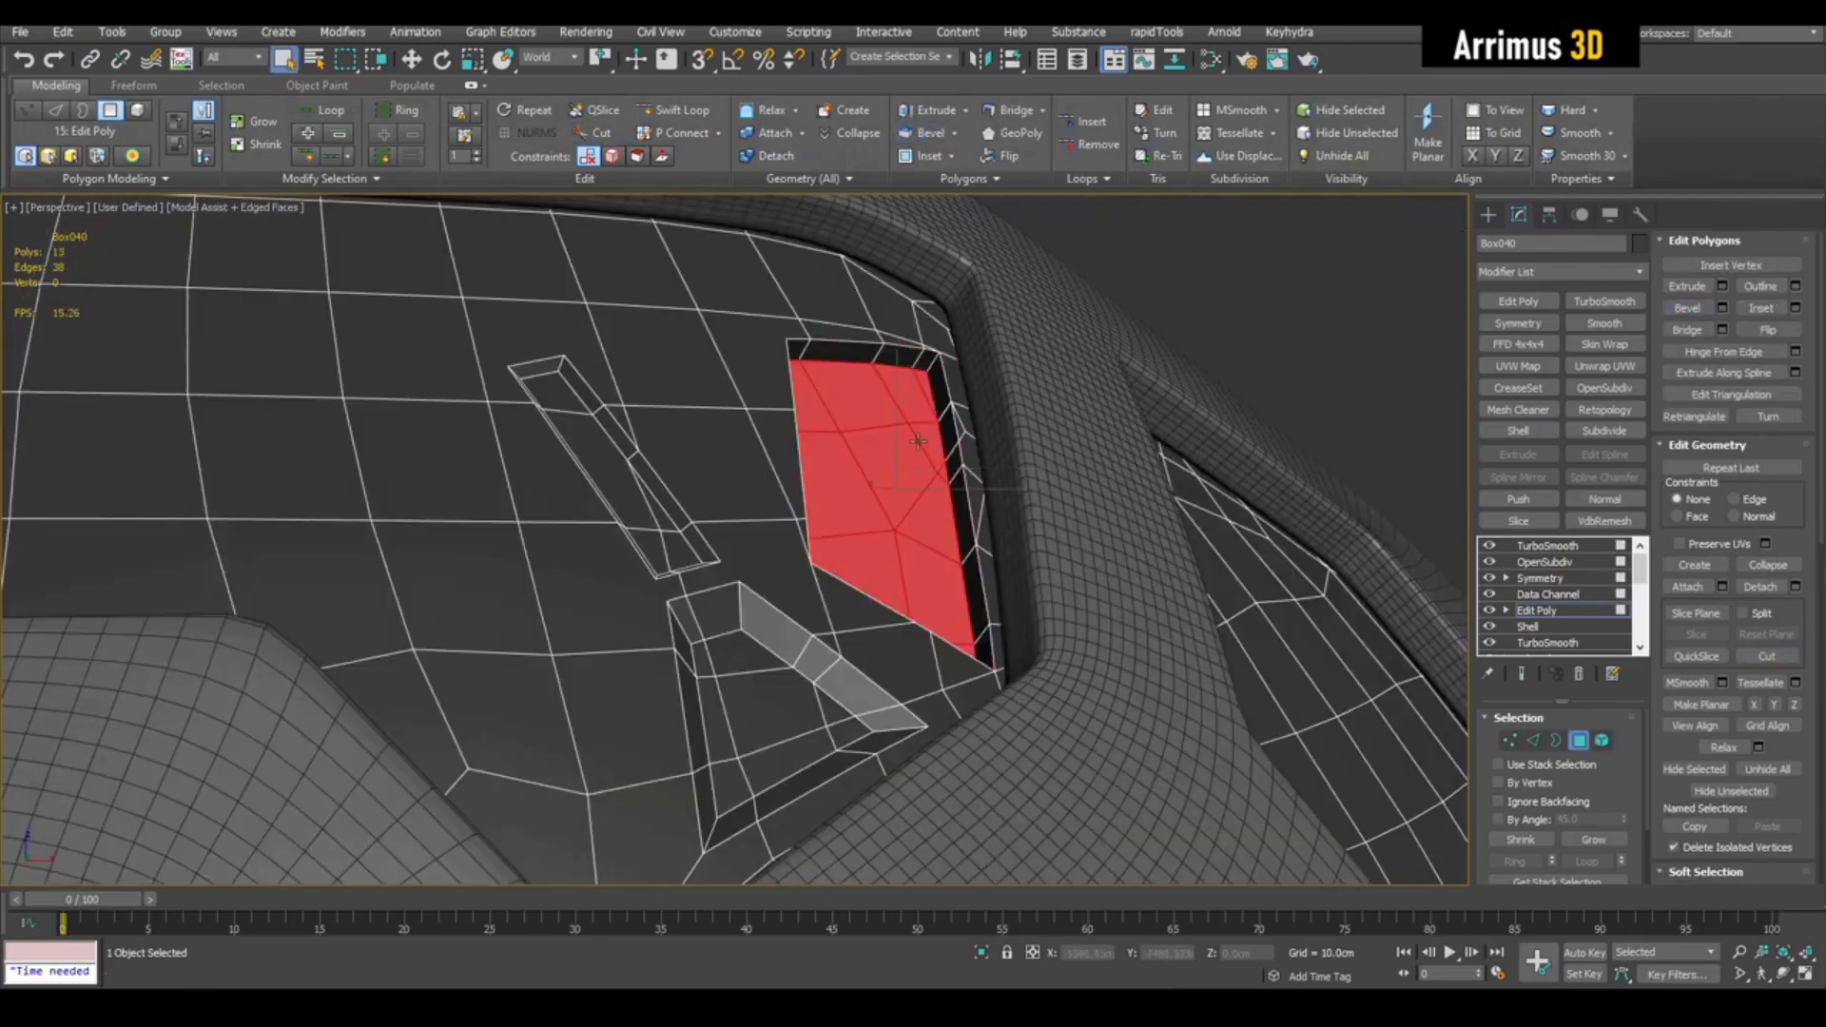
pyautogui.scroll(1, 942, 492)
pyautogui.press('w')
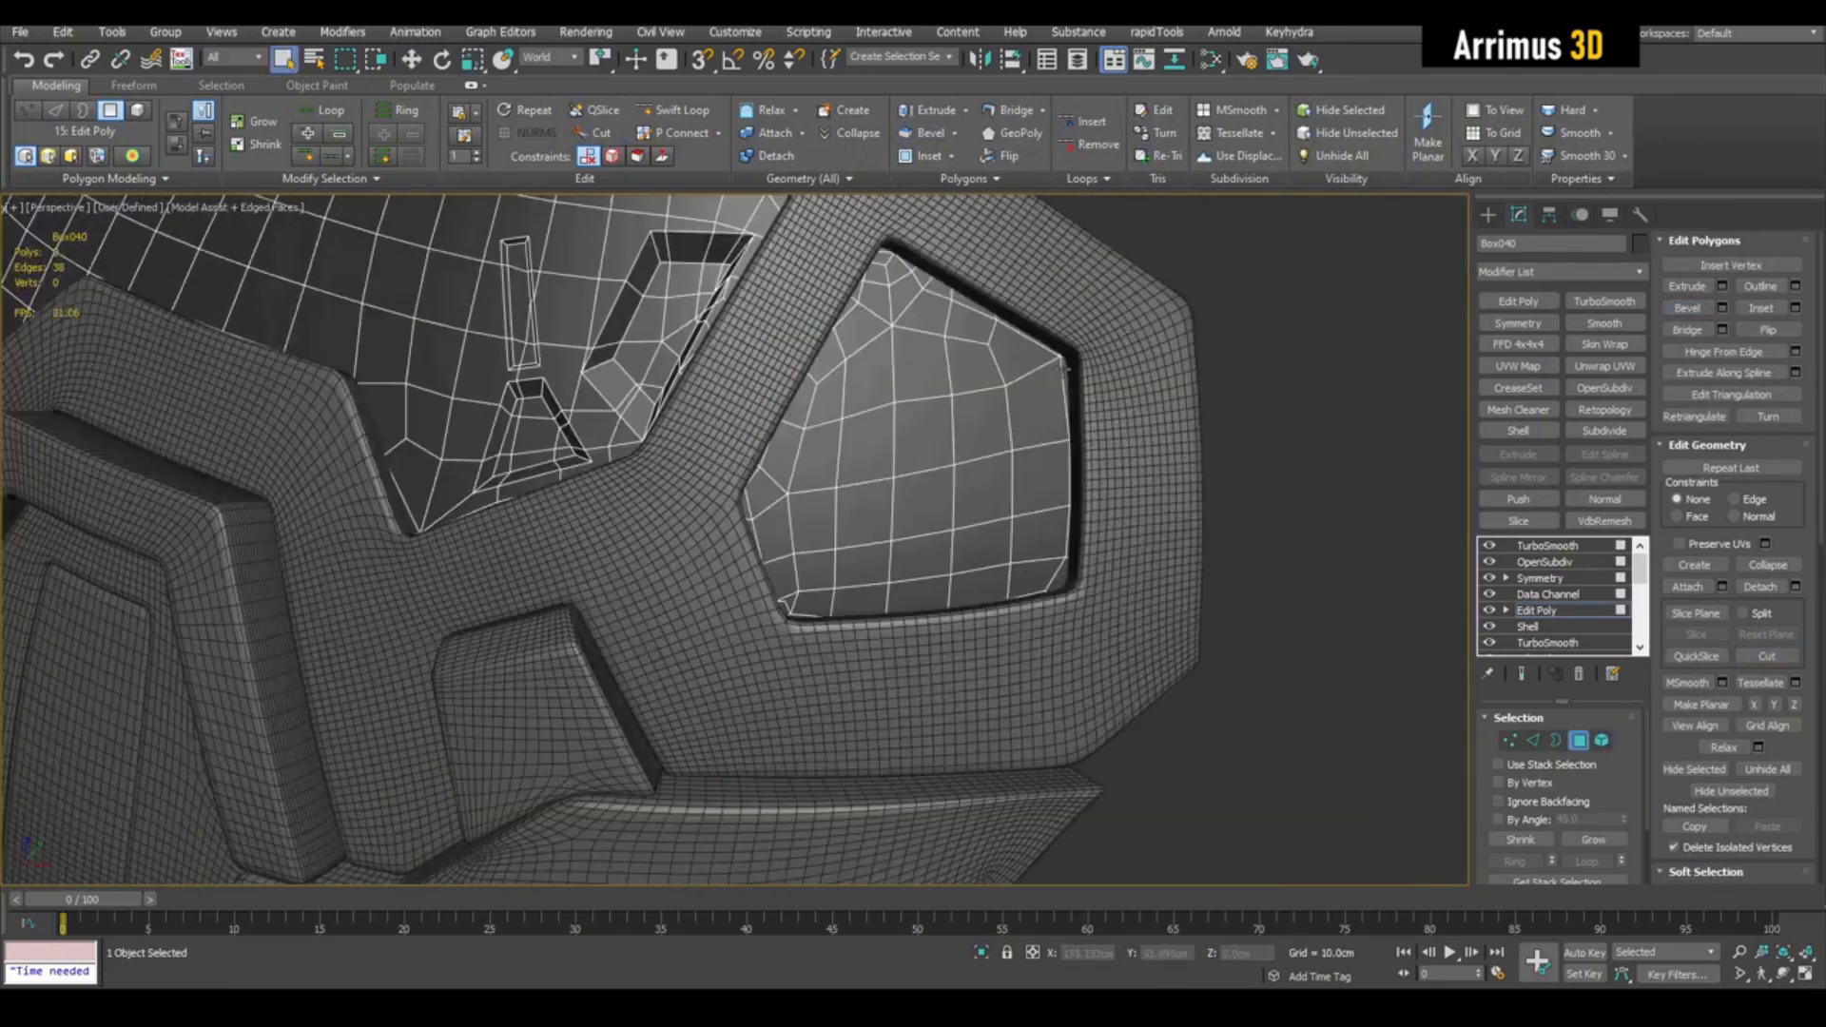
# Step: Cut a trapezoid outline in the main plate inside the side window and recess its polygons
pyautogui.scroll(3, 778, 606)
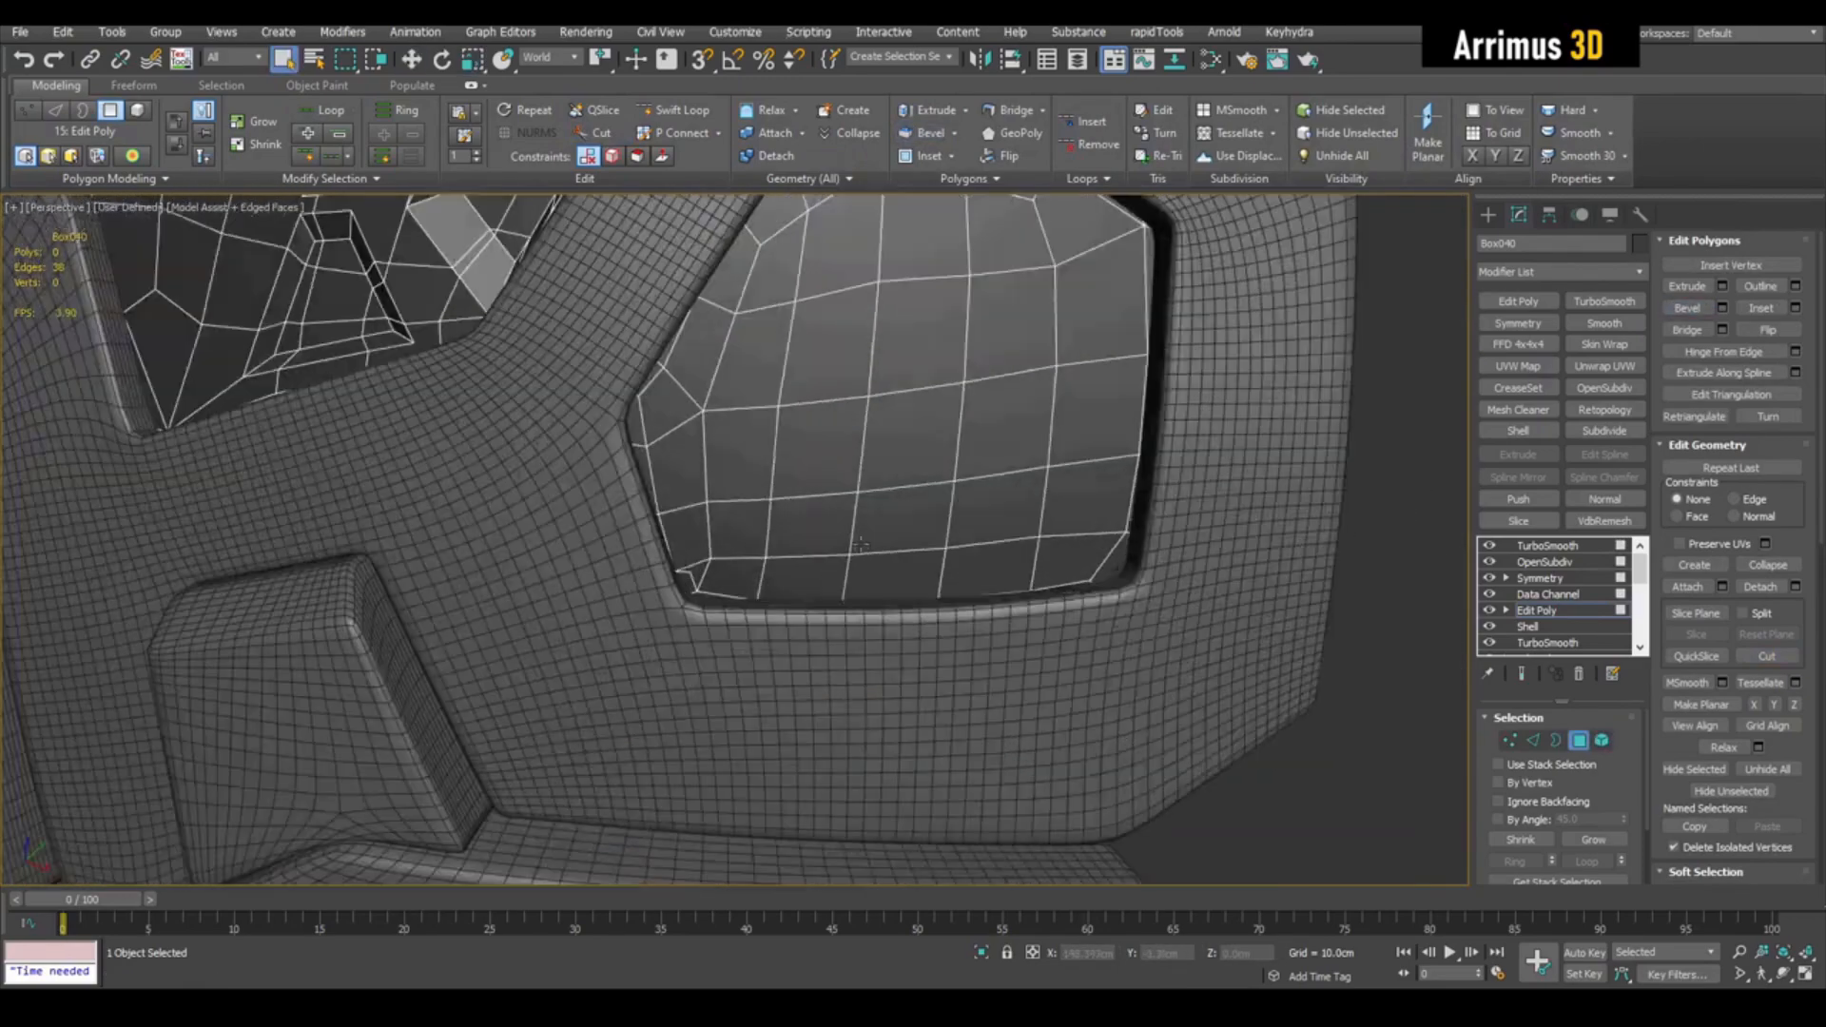
pyautogui.press('1')
pyautogui.hotkey('alt', 'c')
pyautogui.press('4')
pyautogui.click(893, 520)
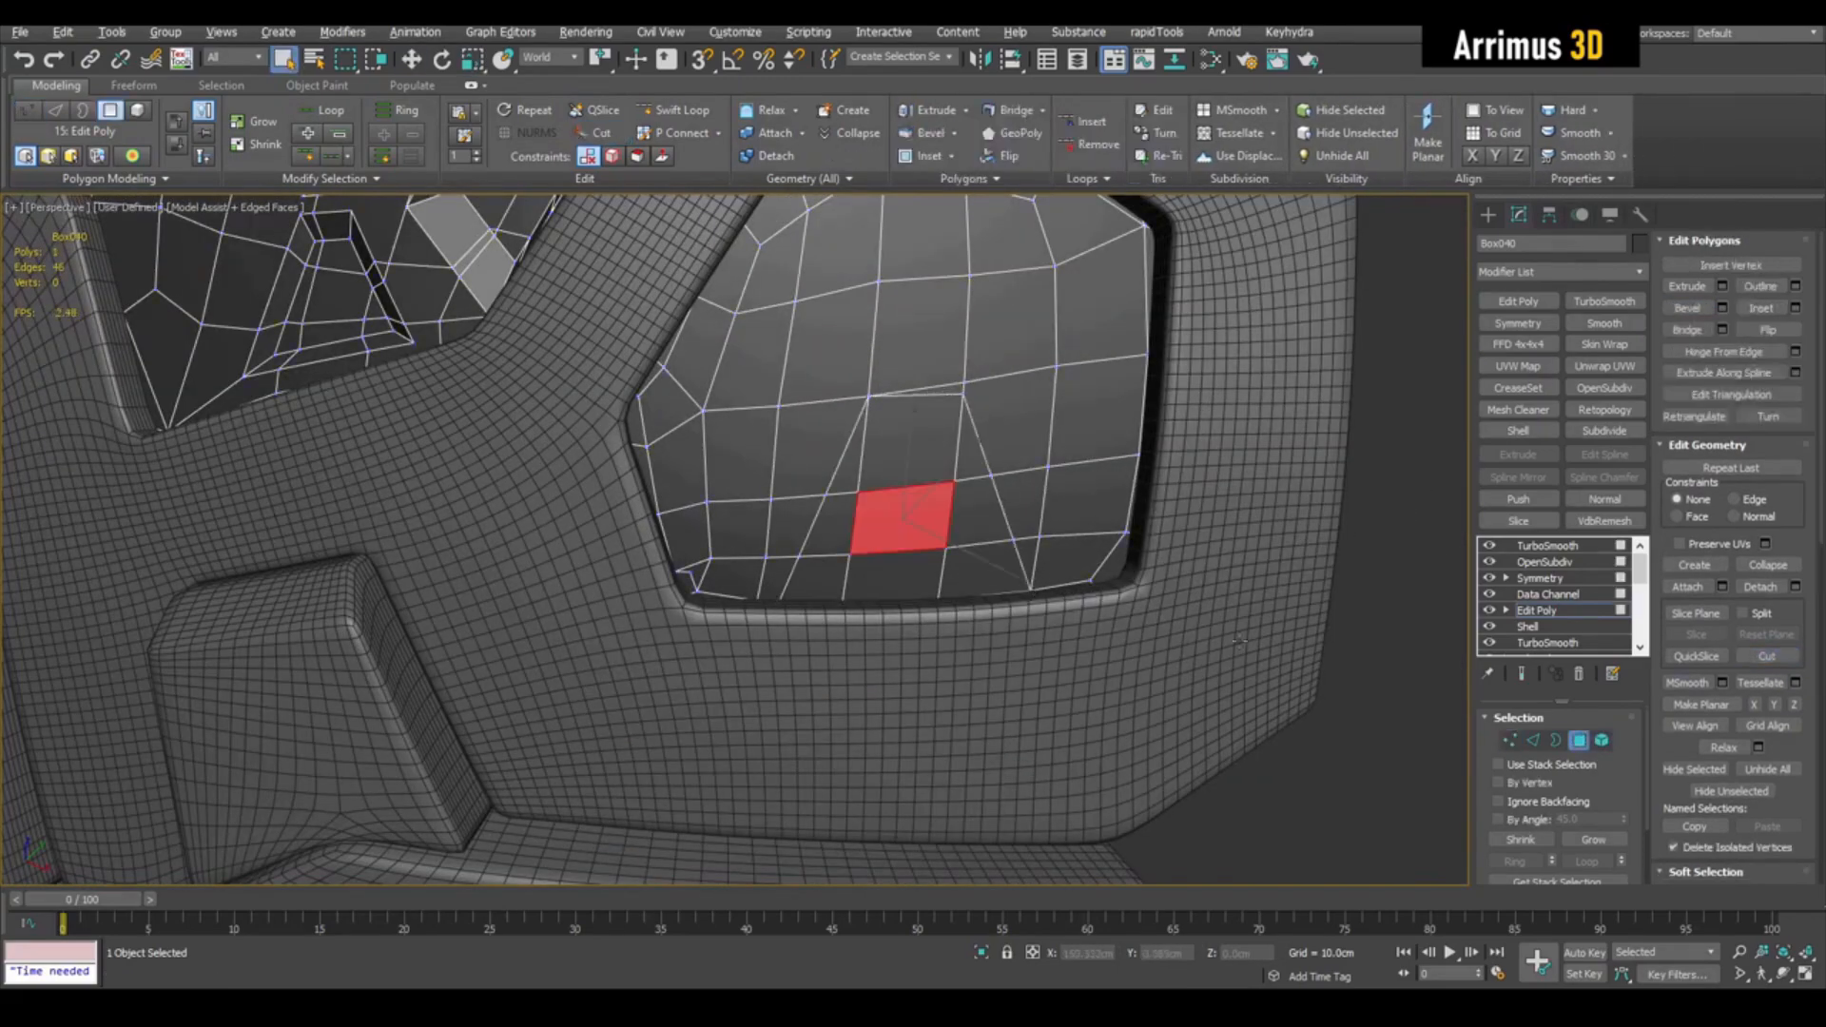
pyautogui.scroll(3, 893, 520)
pyautogui.scroll(-3, 913, 496)
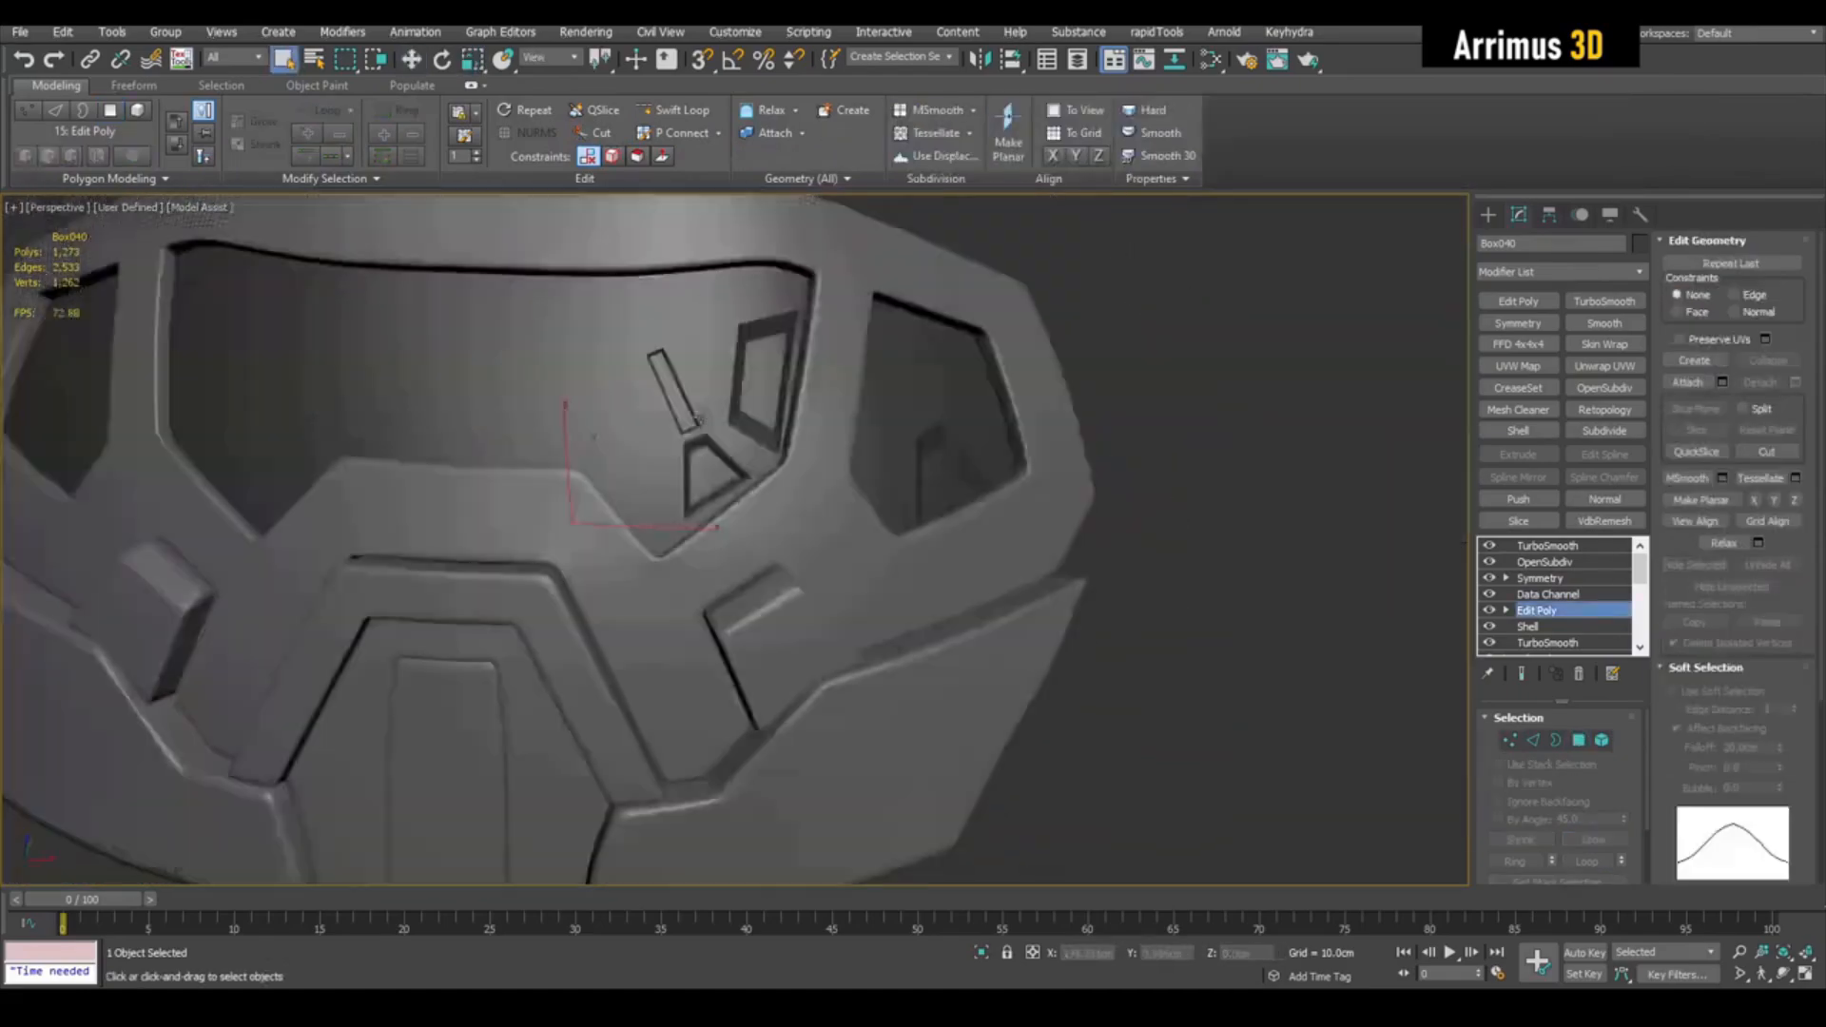
# Step: Isolate the main plate and add a Smooth modifier with Auto Smooth above the Edit Poly containing the recesses
pyautogui.scroll(2, 778, 392)
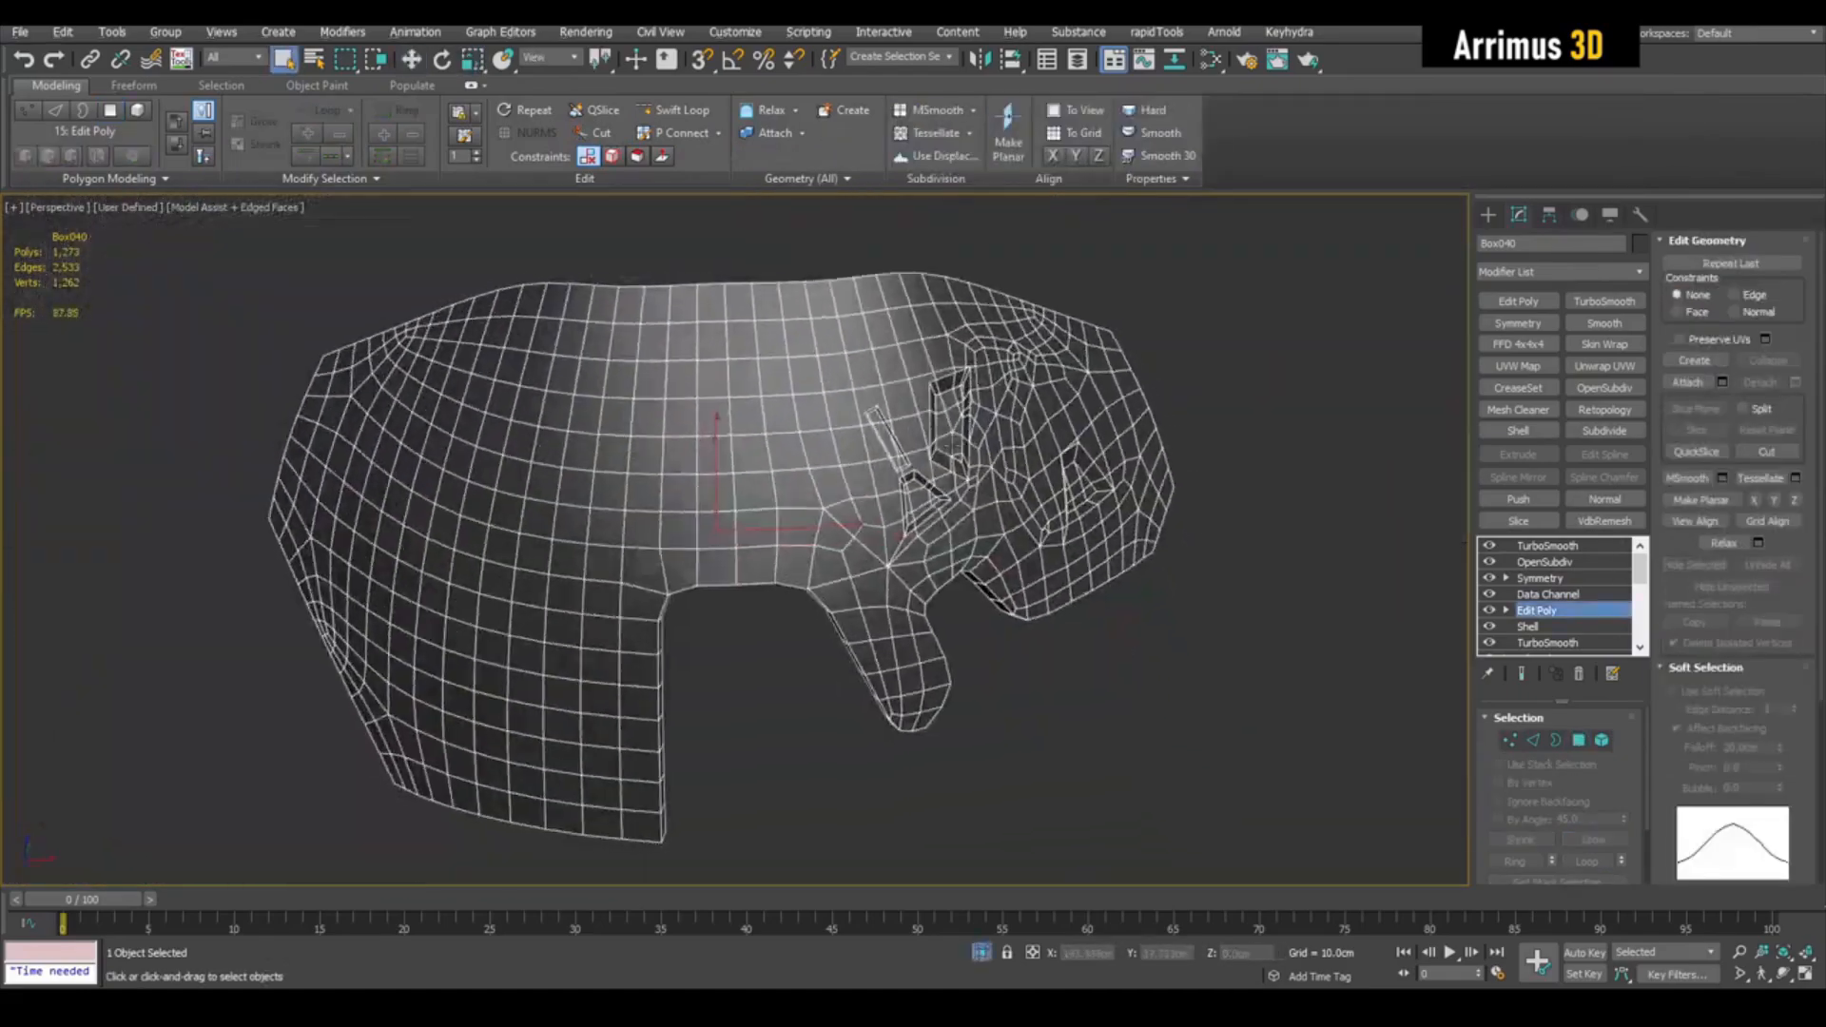
pyautogui.click(1605, 324)
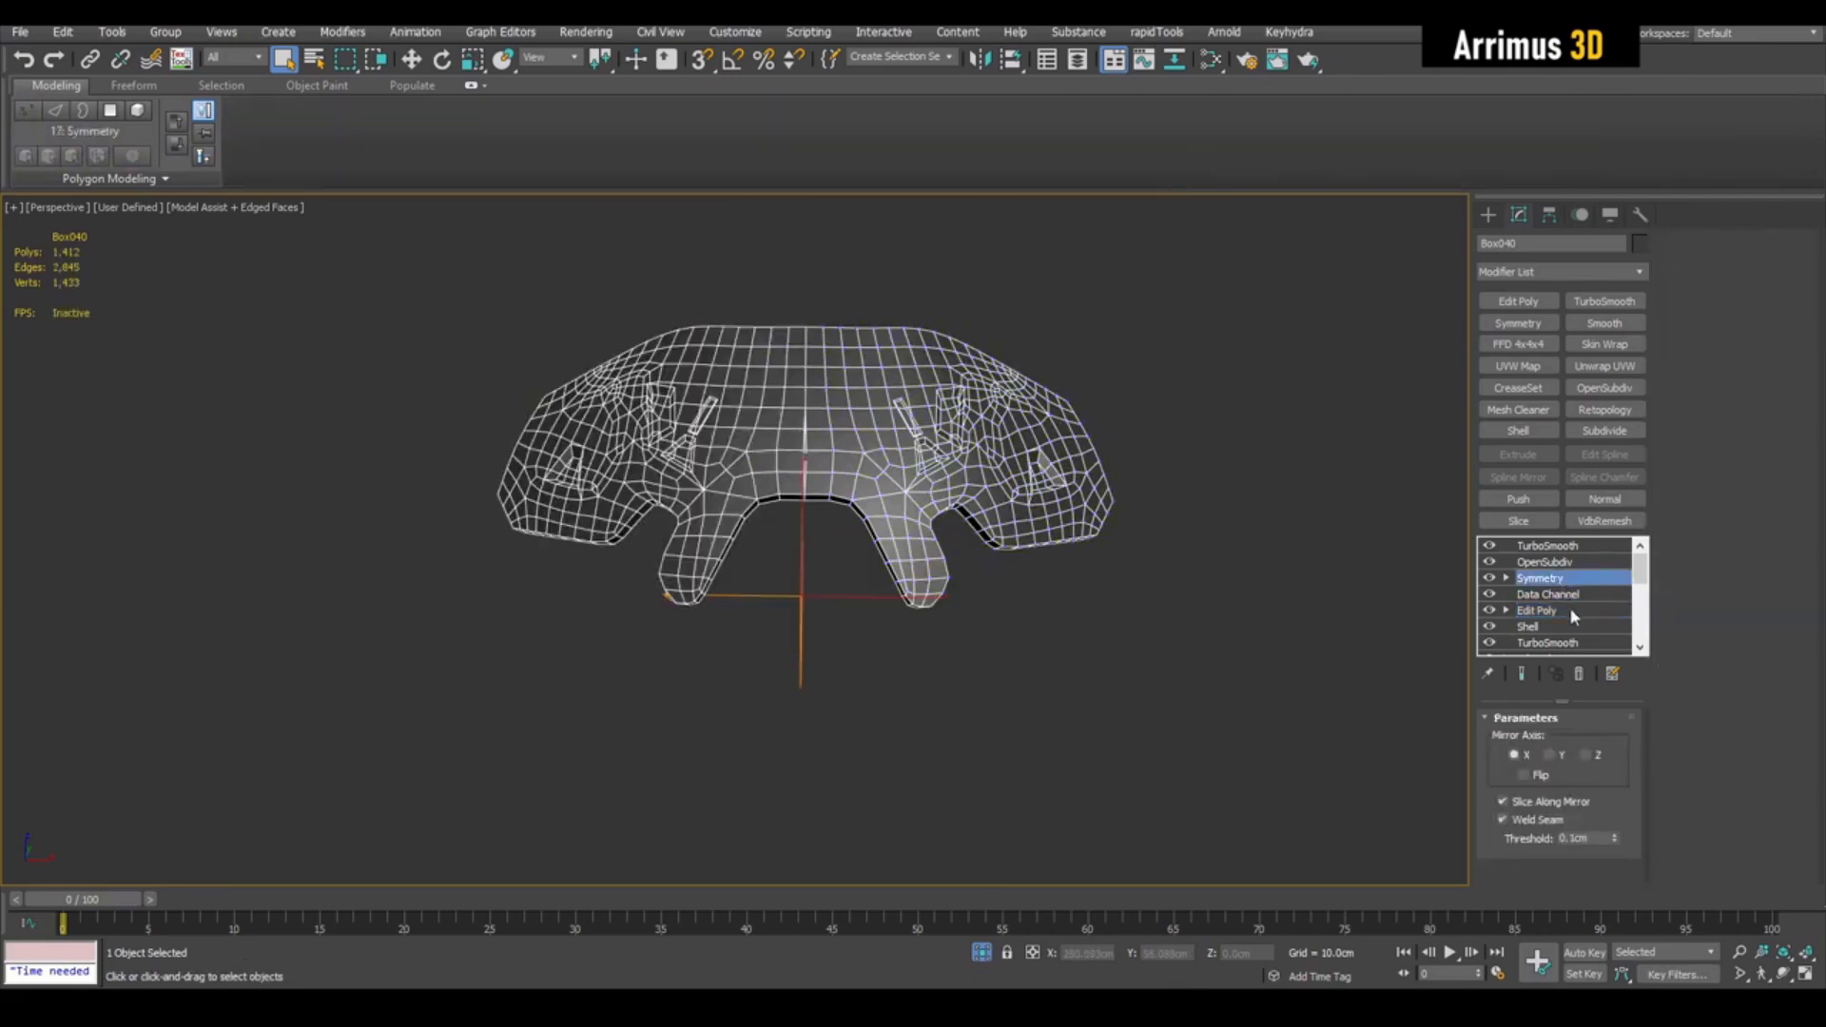
pyautogui.click(1557, 745)
pyautogui.press('F4')
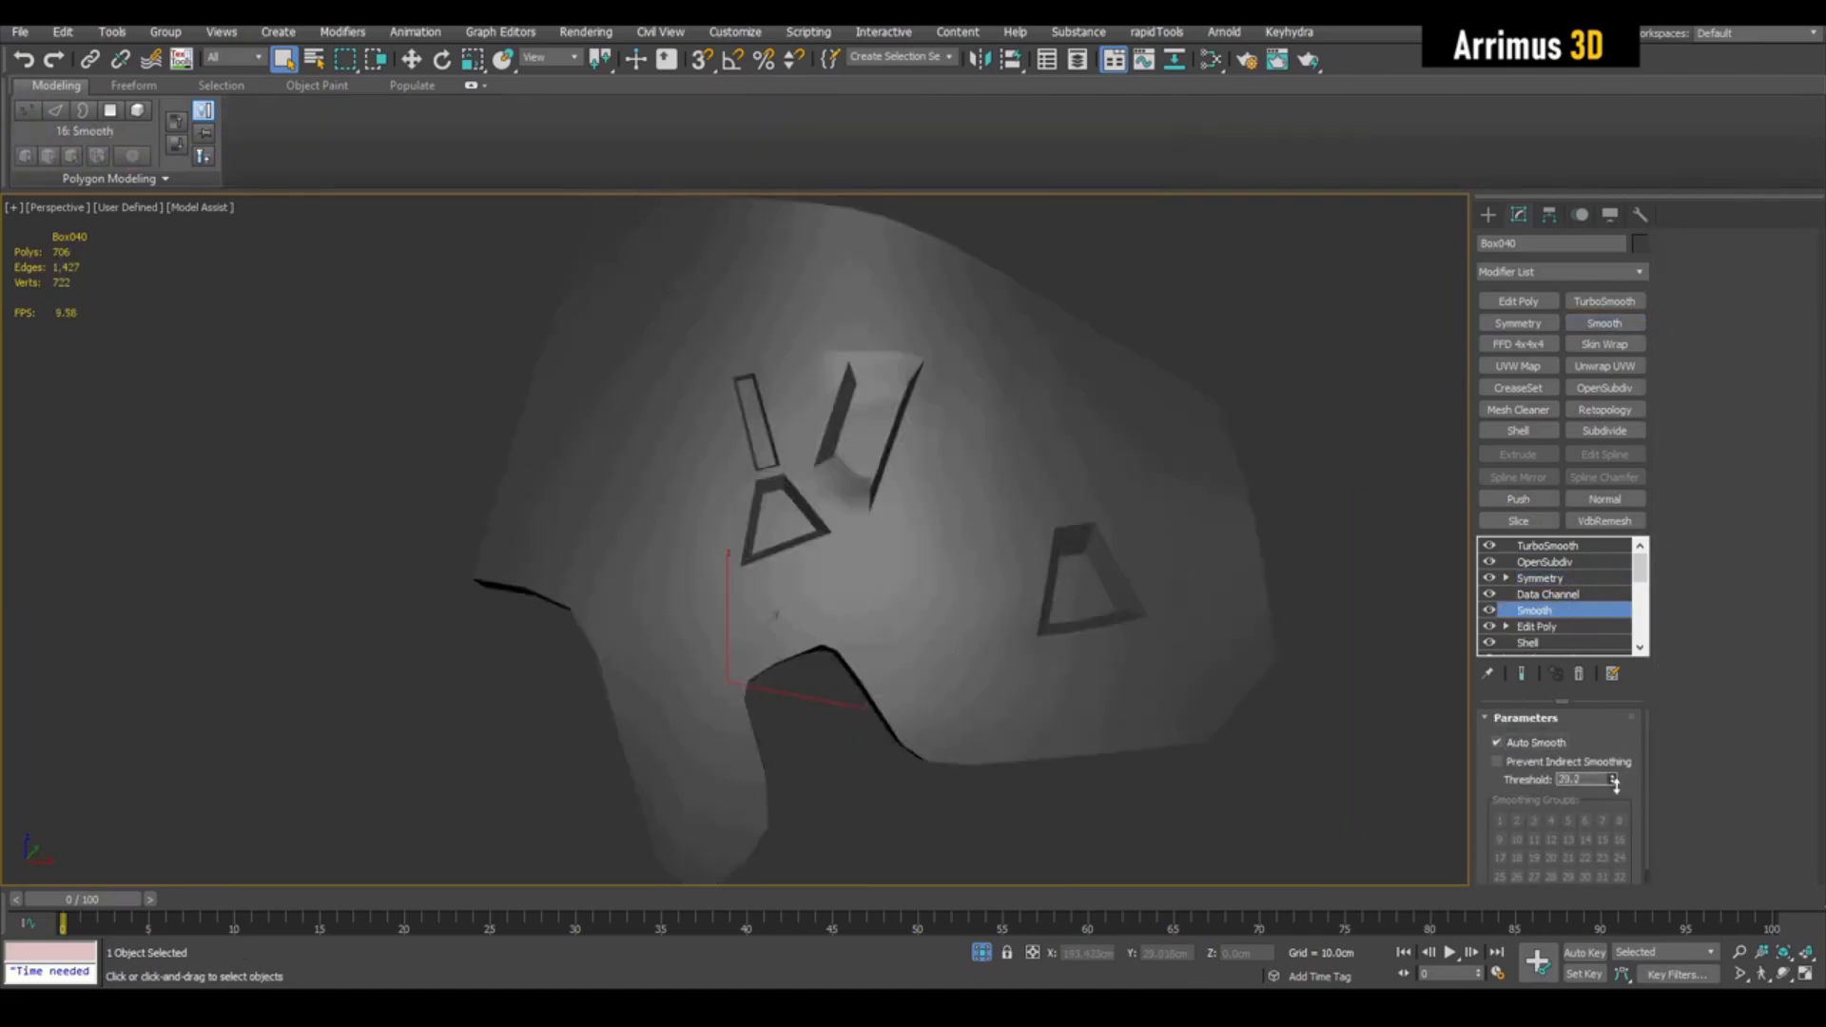
# Step: Add a Retopology modifier above Smooth and compute it with a face count of 1555
pyautogui.click(1605, 410)
pyautogui.press('F4')
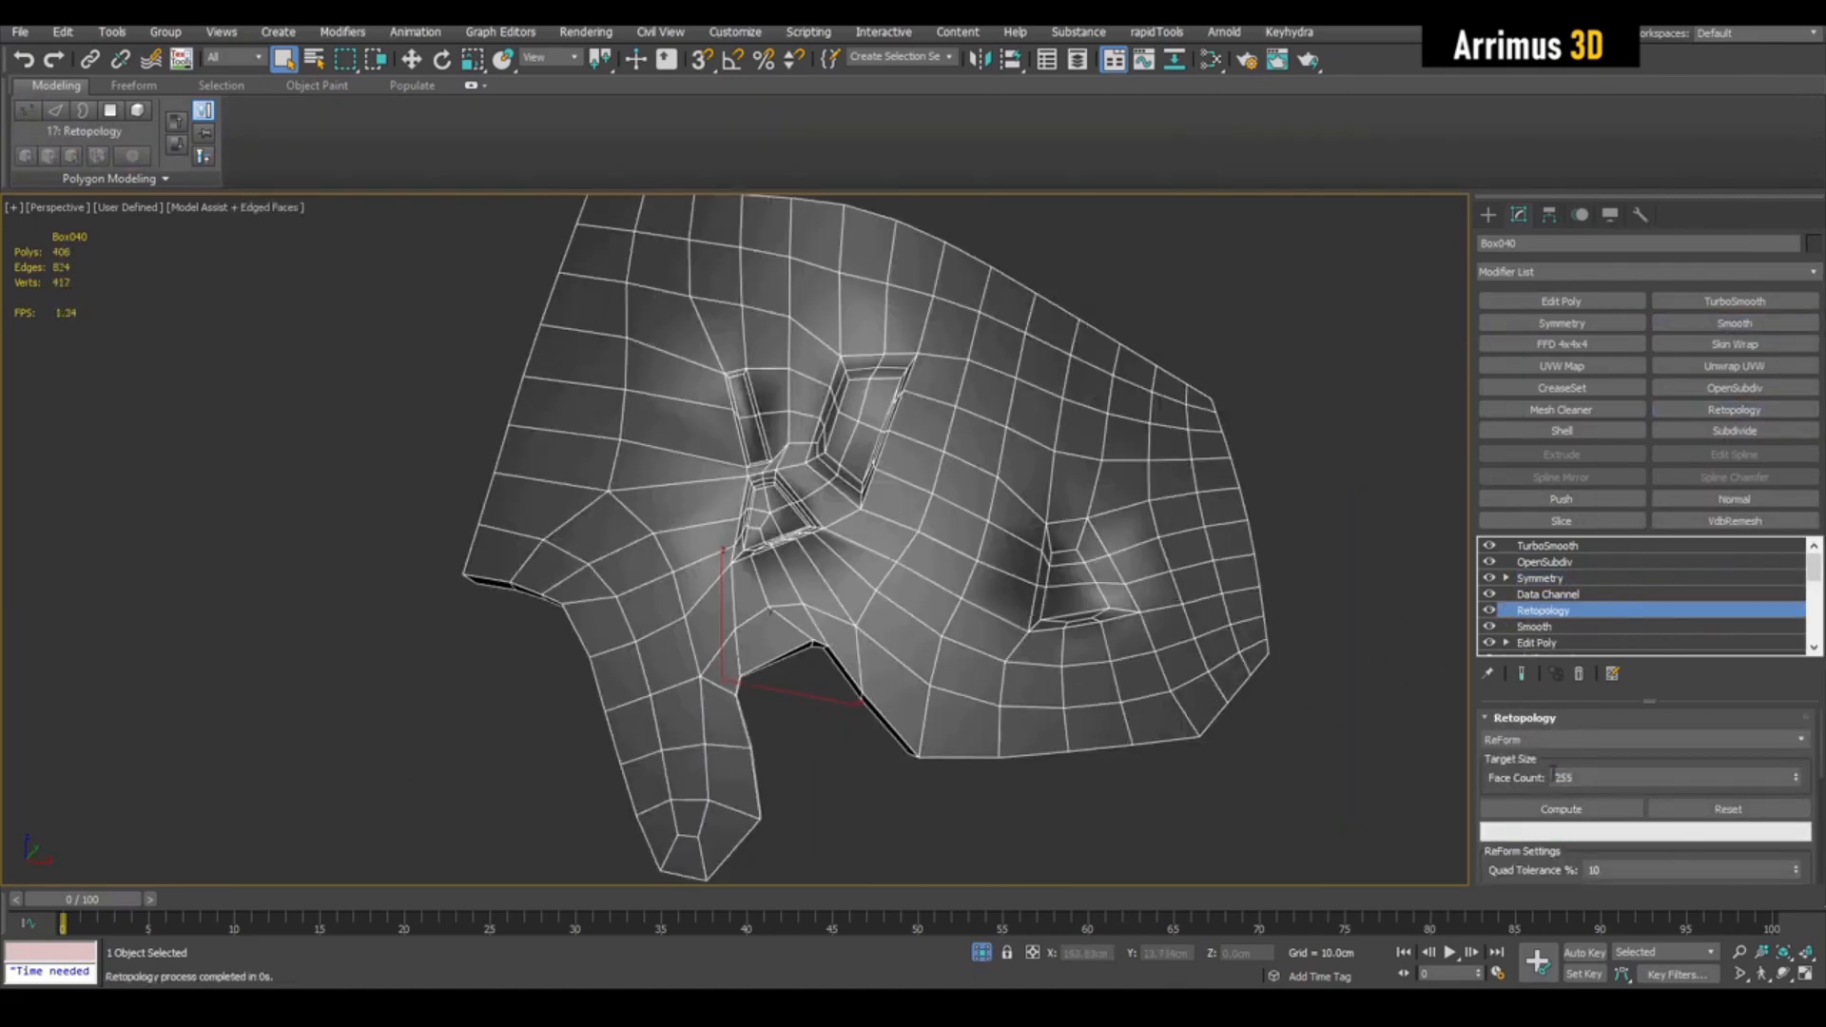
pyautogui.click(1572, 807)
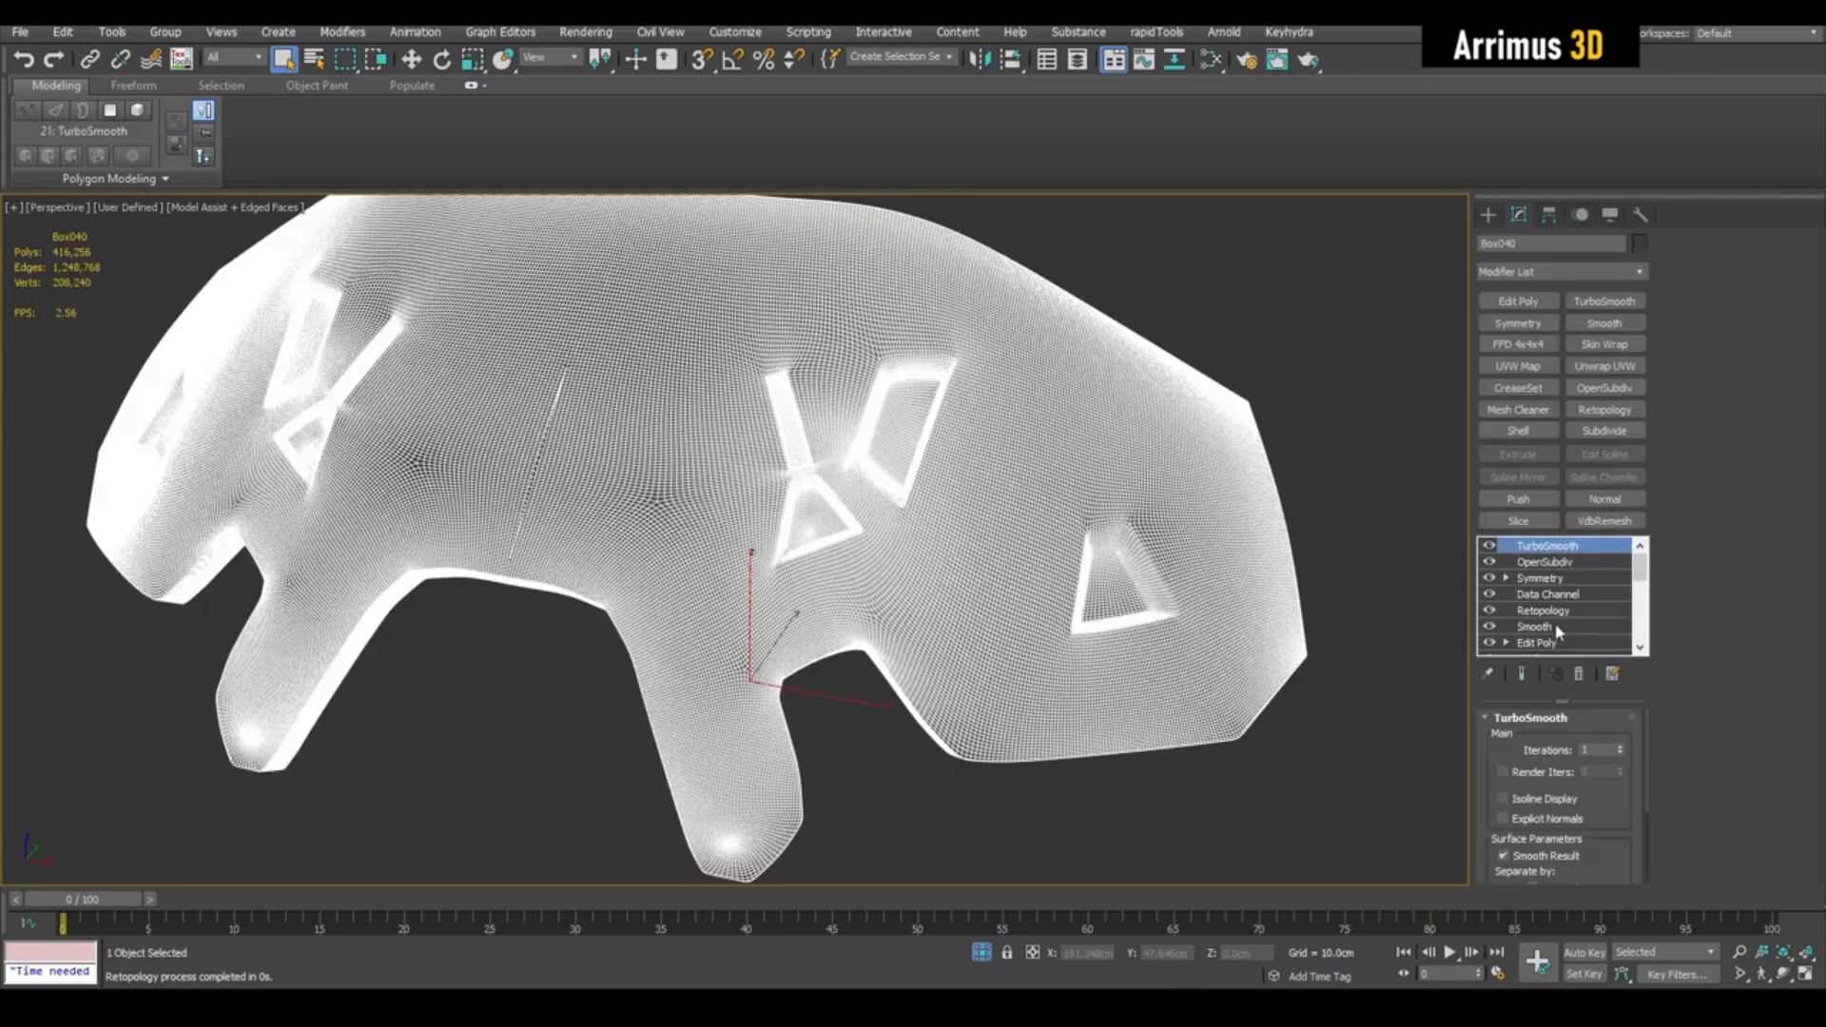
# Step: Toggle the main plate's Retopology modifier off and on to compare the mesh before and after it
pyautogui.click(1535, 627)
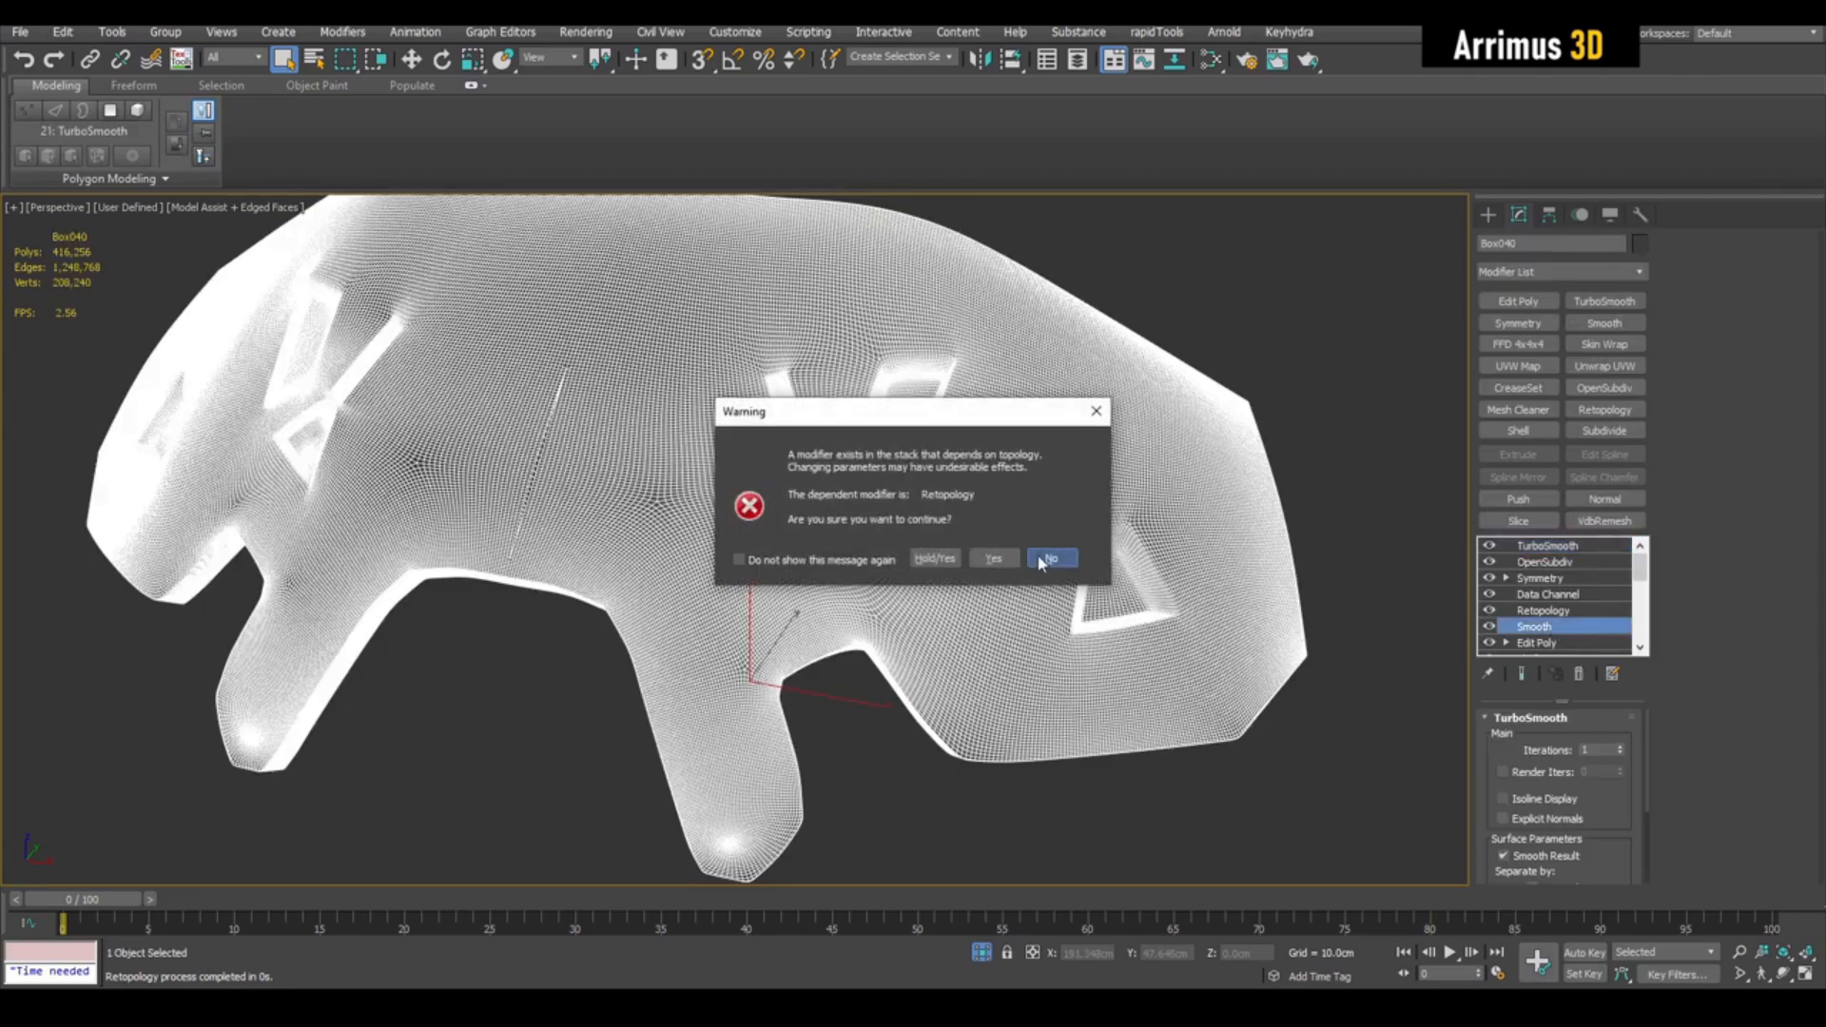
pyautogui.click(1037, 558)
pyautogui.click(1542, 611)
pyautogui.click(1490, 611)
pyautogui.click(1490, 611)
pyautogui.click(1489, 611)
pyautogui.scroll(4, 1006, 492)
pyautogui.scroll(-4, 1006, 492)
pyautogui.keyDown('alt'); pyautogui.moveTo(1006, 492); pyautogui.dragTo(1189, 495, button='middle'); pyautogui.keyUp('alt')
pyautogui.click(1490, 610)
pyautogui.click(1490, 611)
pyautogui.click(1489, 610)
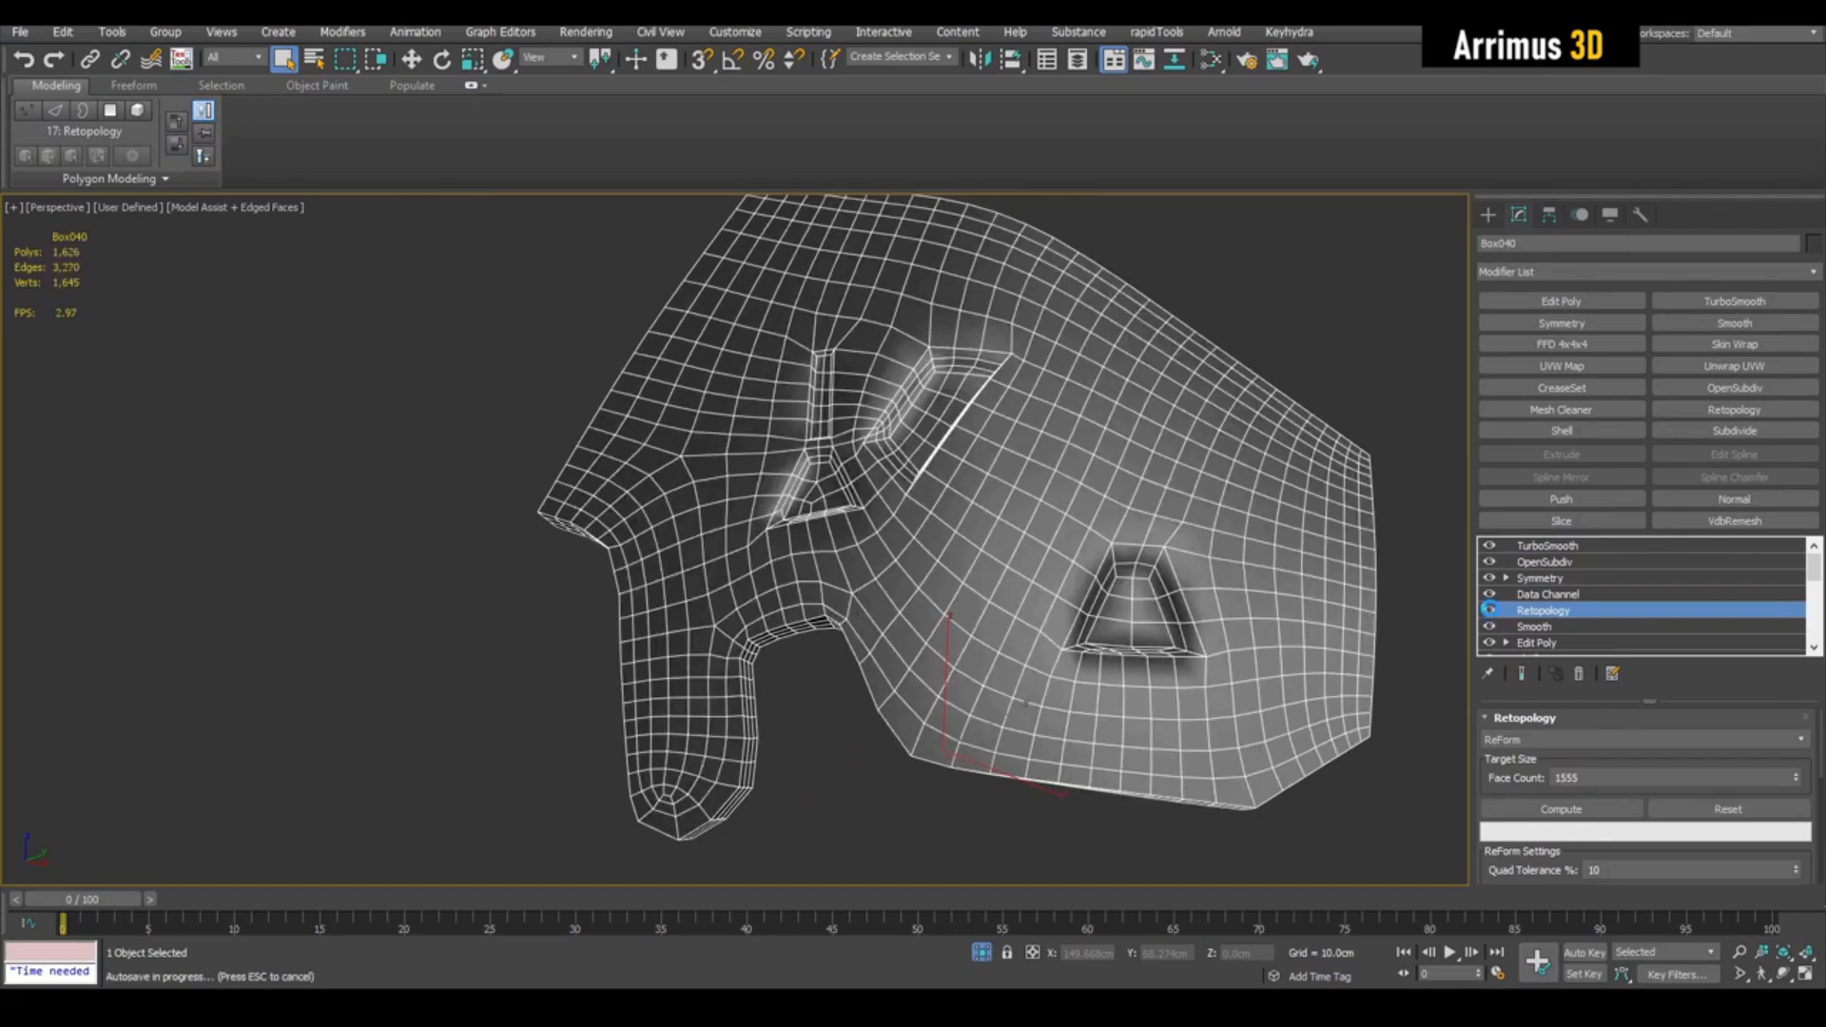
pyautogui.click(1489, 610)
pyautogui.click(1490, 611)
pyautogui.click(1489, 610)
pyautogui.click(1489, 610)
pyautogui.click(1490, 611)
pyautogui.click(1490, 611)
# Step: Add an Edit Poly above Retopology and move the center border edges along X across the mirror seam to close the gap
pyautogui.click(1560, 595)
pyautogui.click(1572, 565)
pyautogui.keyDown('alt'); pyautogui.moveTo(456, 447); pyautogui.dragTo(937, 530, button='middle'); pyautogui.keyUp('alt')
pyautogui.scroll(5, 937, 529)
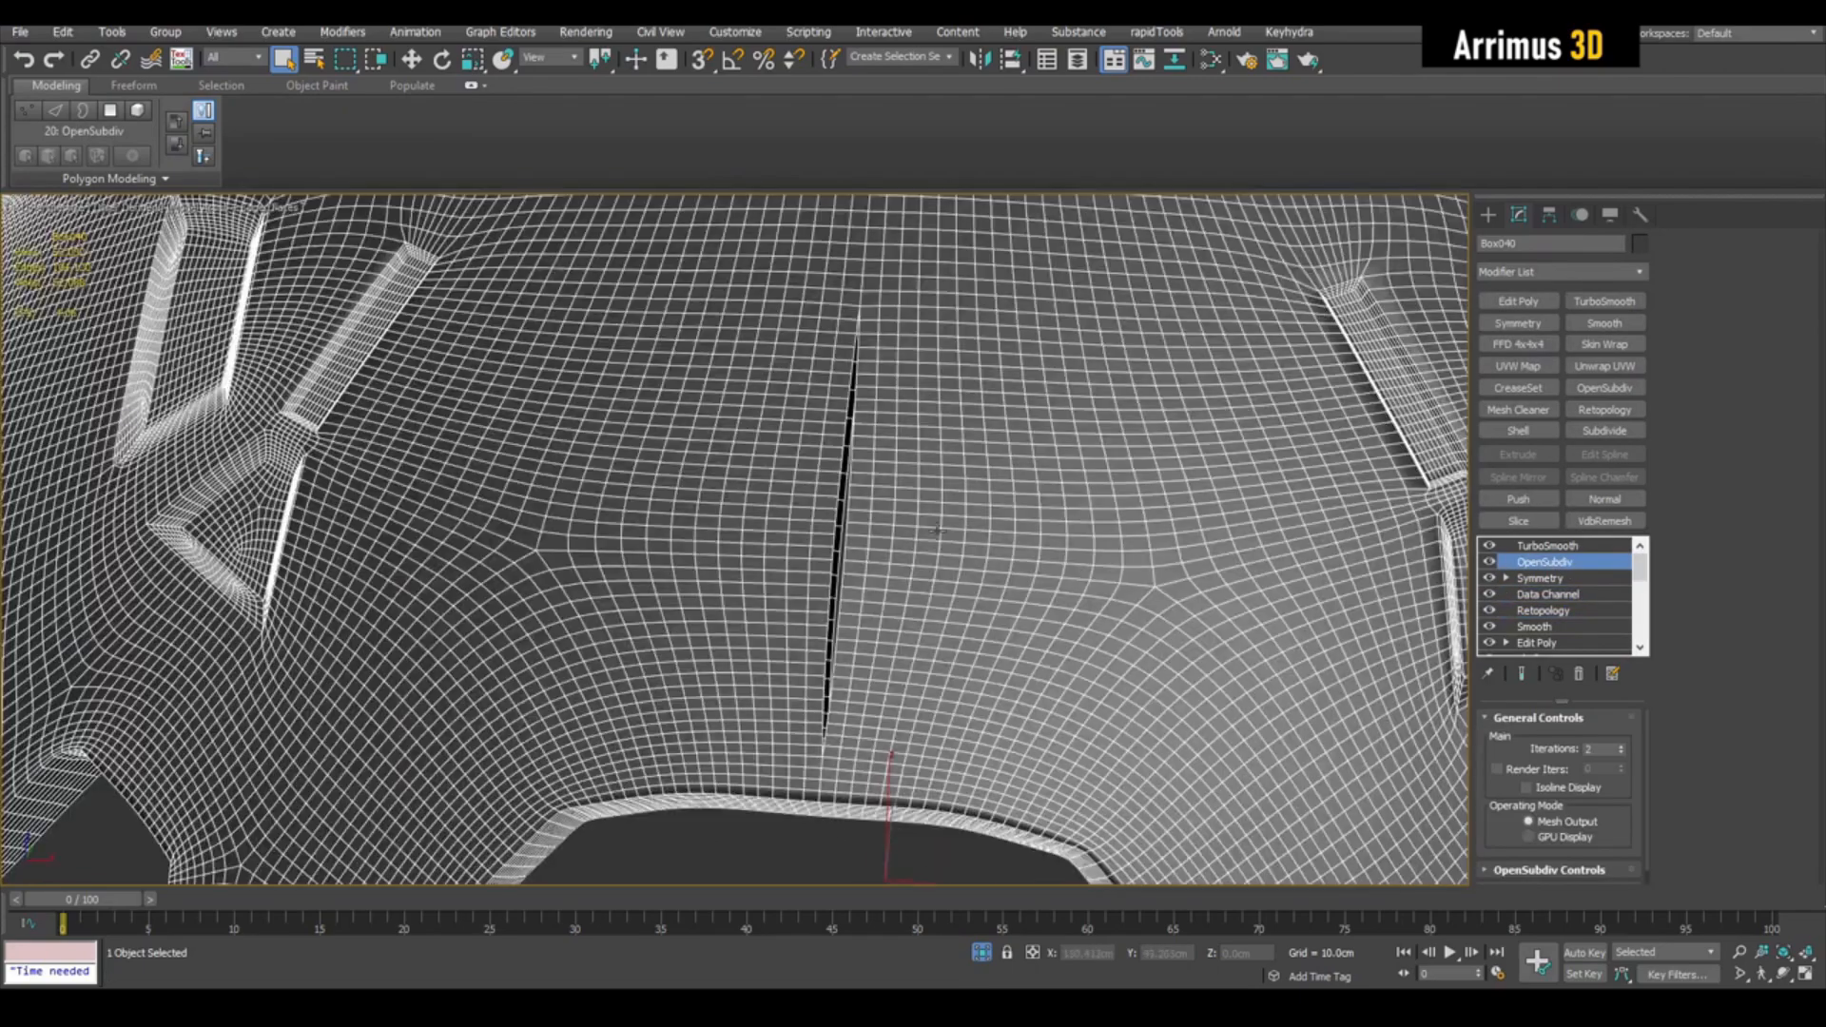
pyautogui.click(1558, 613)
pyautogui.click(1518, 302)
pyautogui.press('2')
pyautogui.doubleClick(851, 486)
pyautogui.press('w')
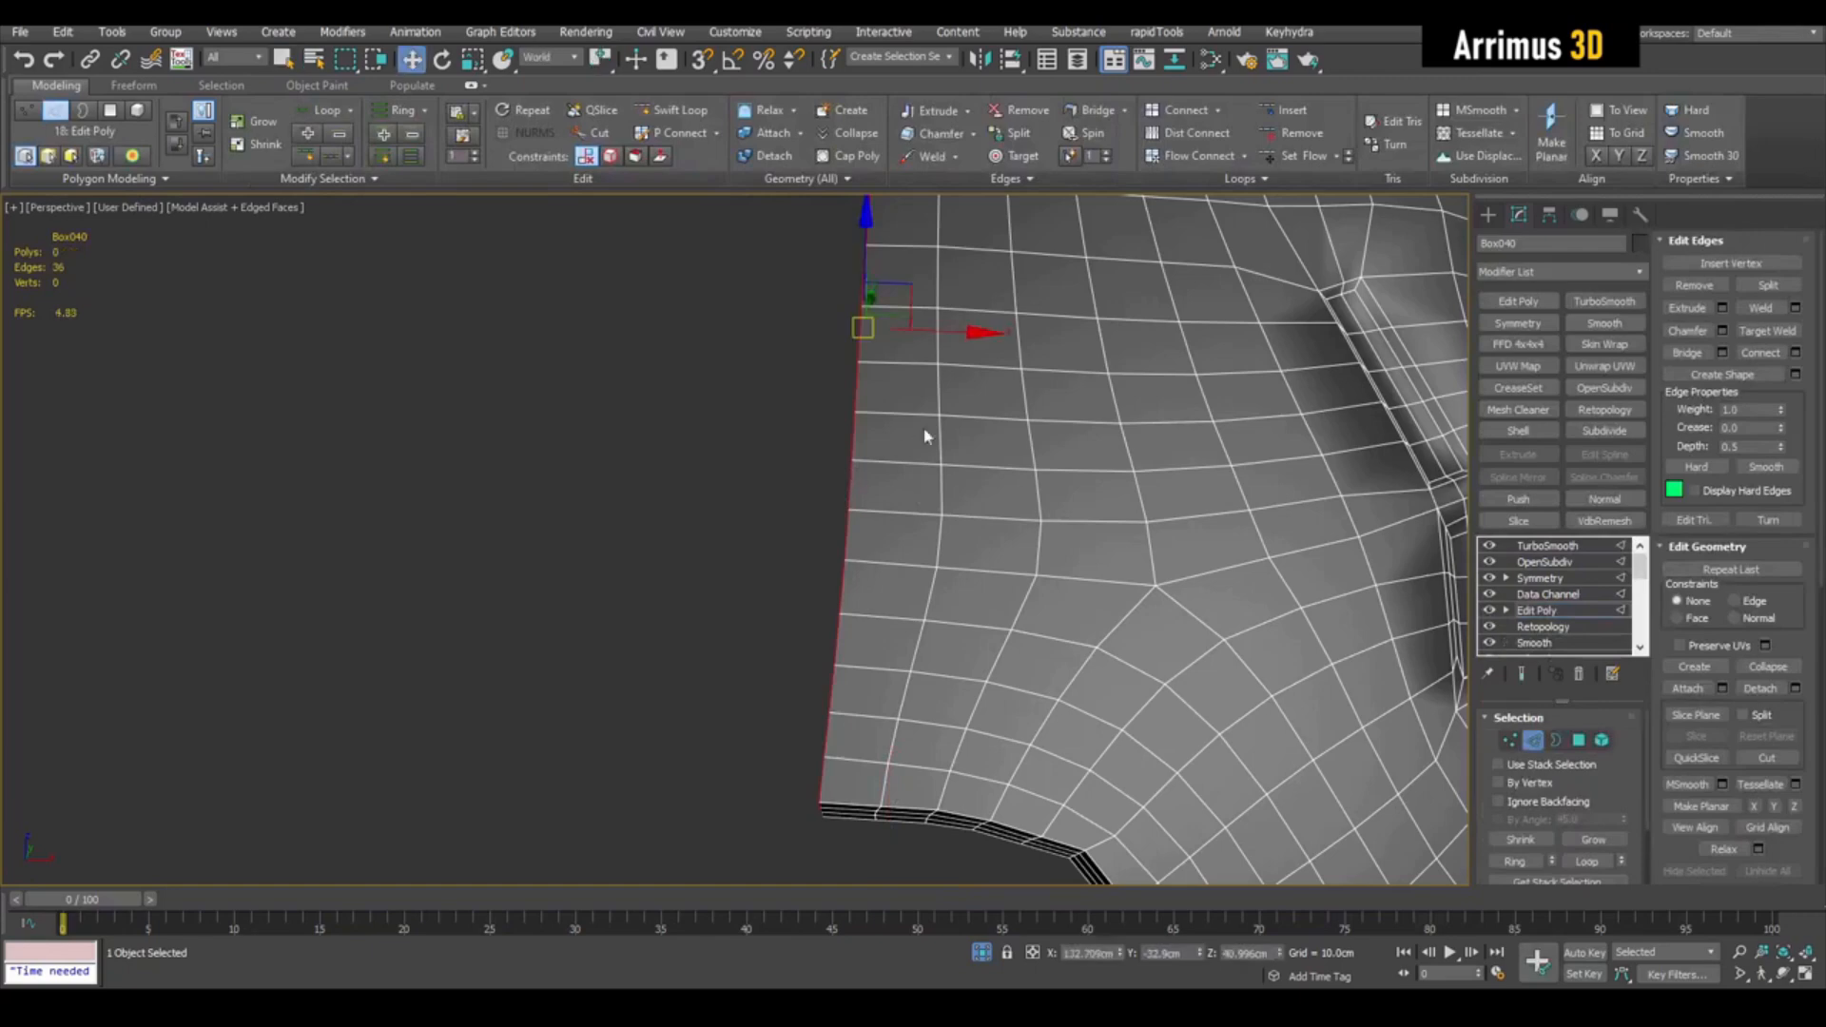
pyautogui.press('`')
pyautogui.moveTo(958, 335); pyautogui.dragTo(951, 335)
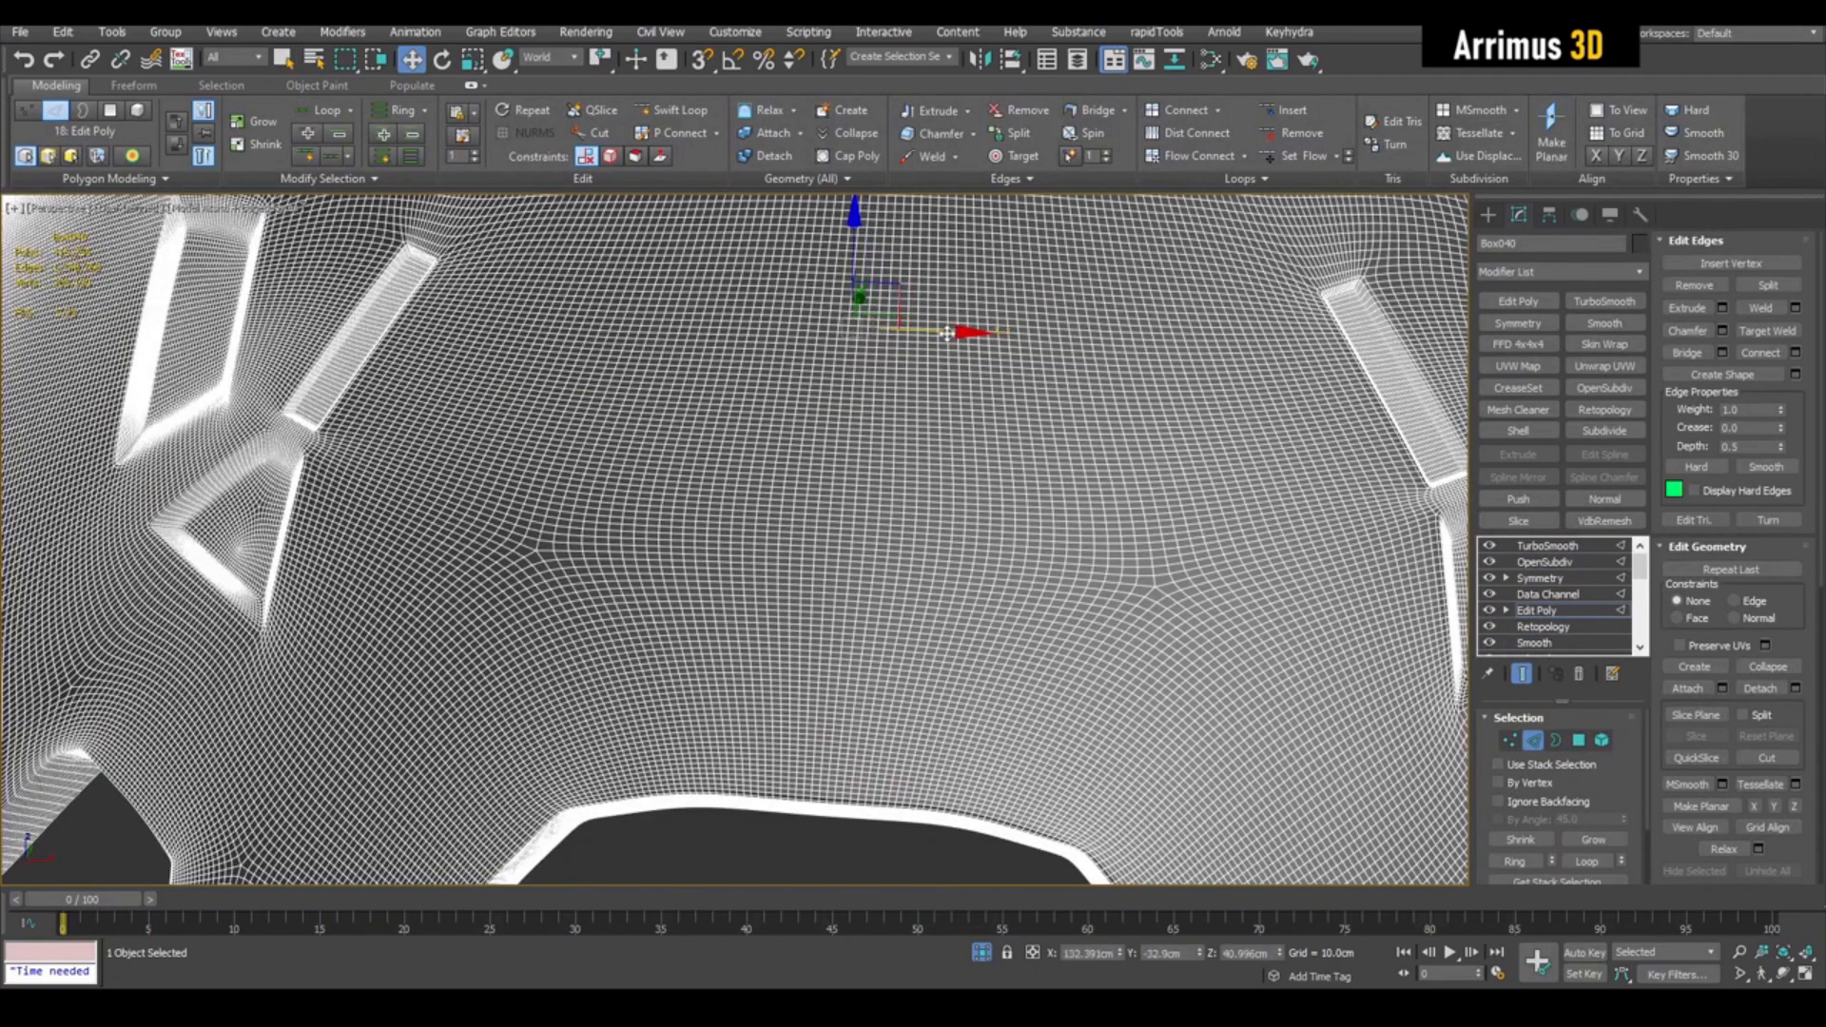
# Step: Review the smoothed main plate and its recesses without edged faces
pyautogui.press('F4')
pyautogui.scroll(-5, 1009, 345)
pyautogui.press('2')
pyautogui.keyDown('alt'); pyautogui.moveTo(1003, 447); pyautogui.dragTo(939, 478, button='middle'); pyautogui.keyUp('alt')
pyautogui.press('q')
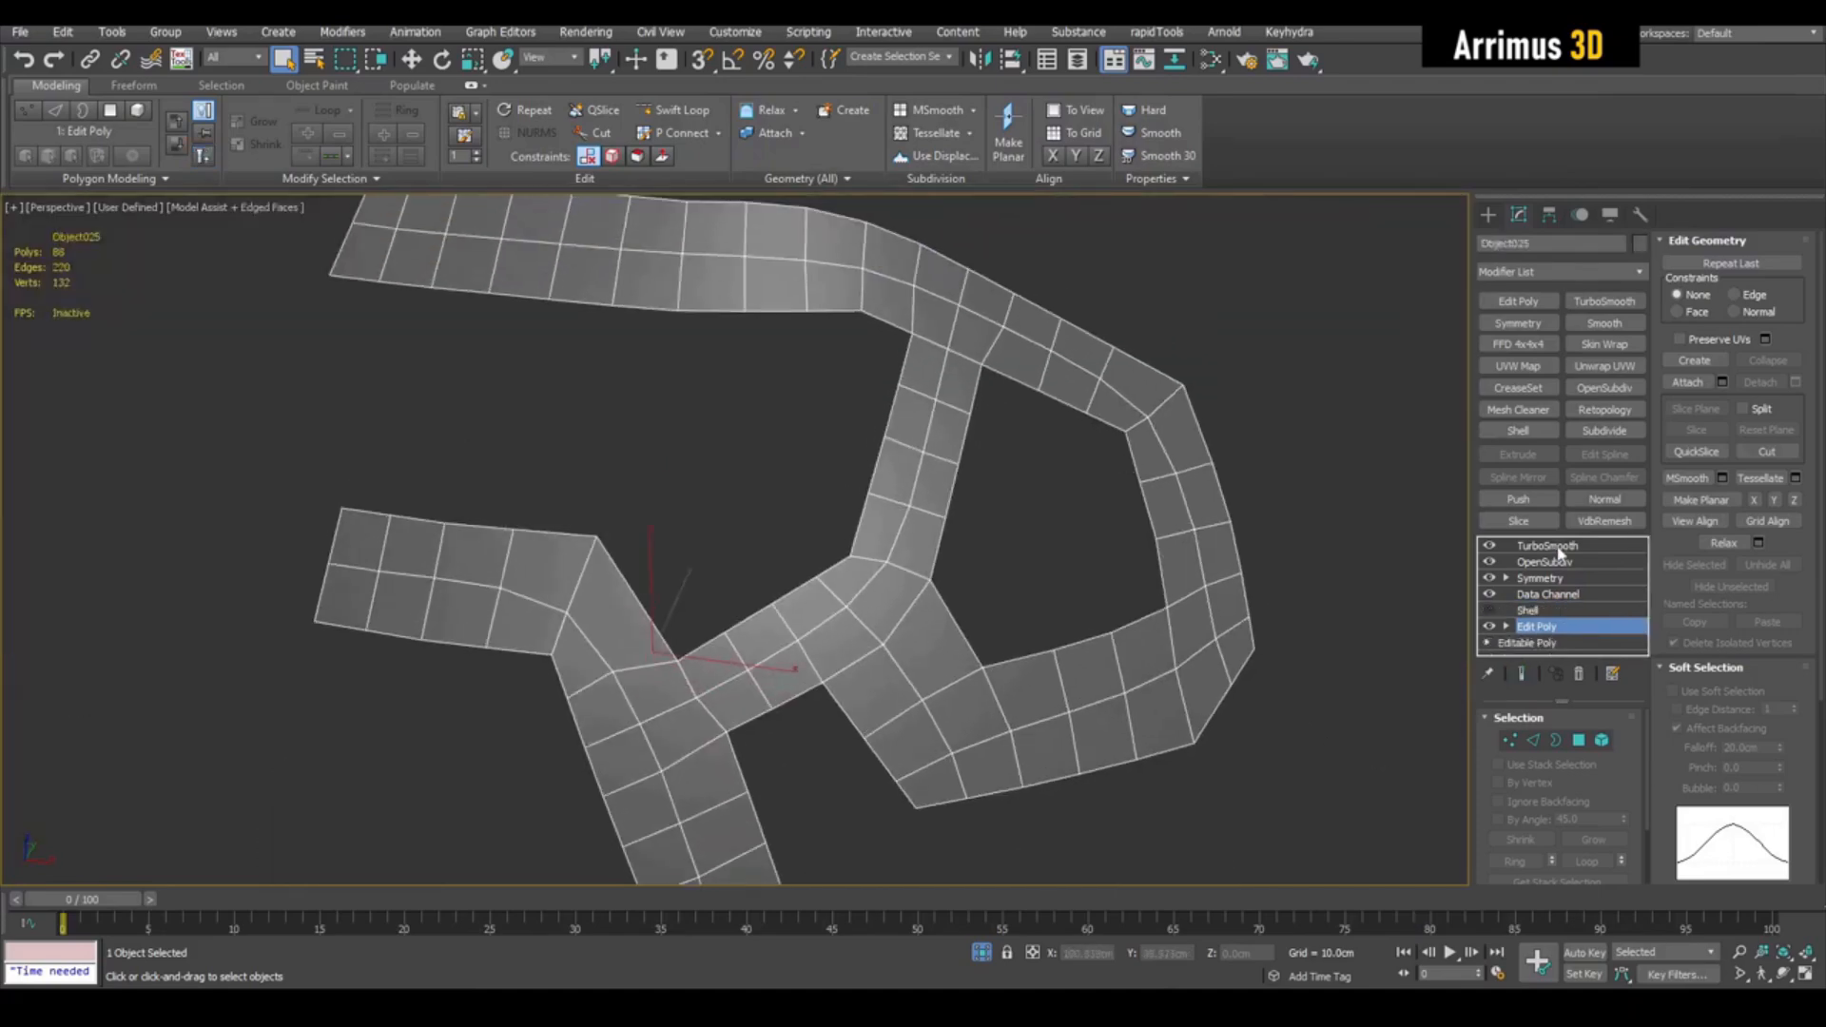
# Step: Replace the frame's TurboSmooth with an Edit Poly, and cut two round holes with a slot between them through the slanted strut
pyautogui.click(1547, 546)
pyautogui.click(1543, 561)
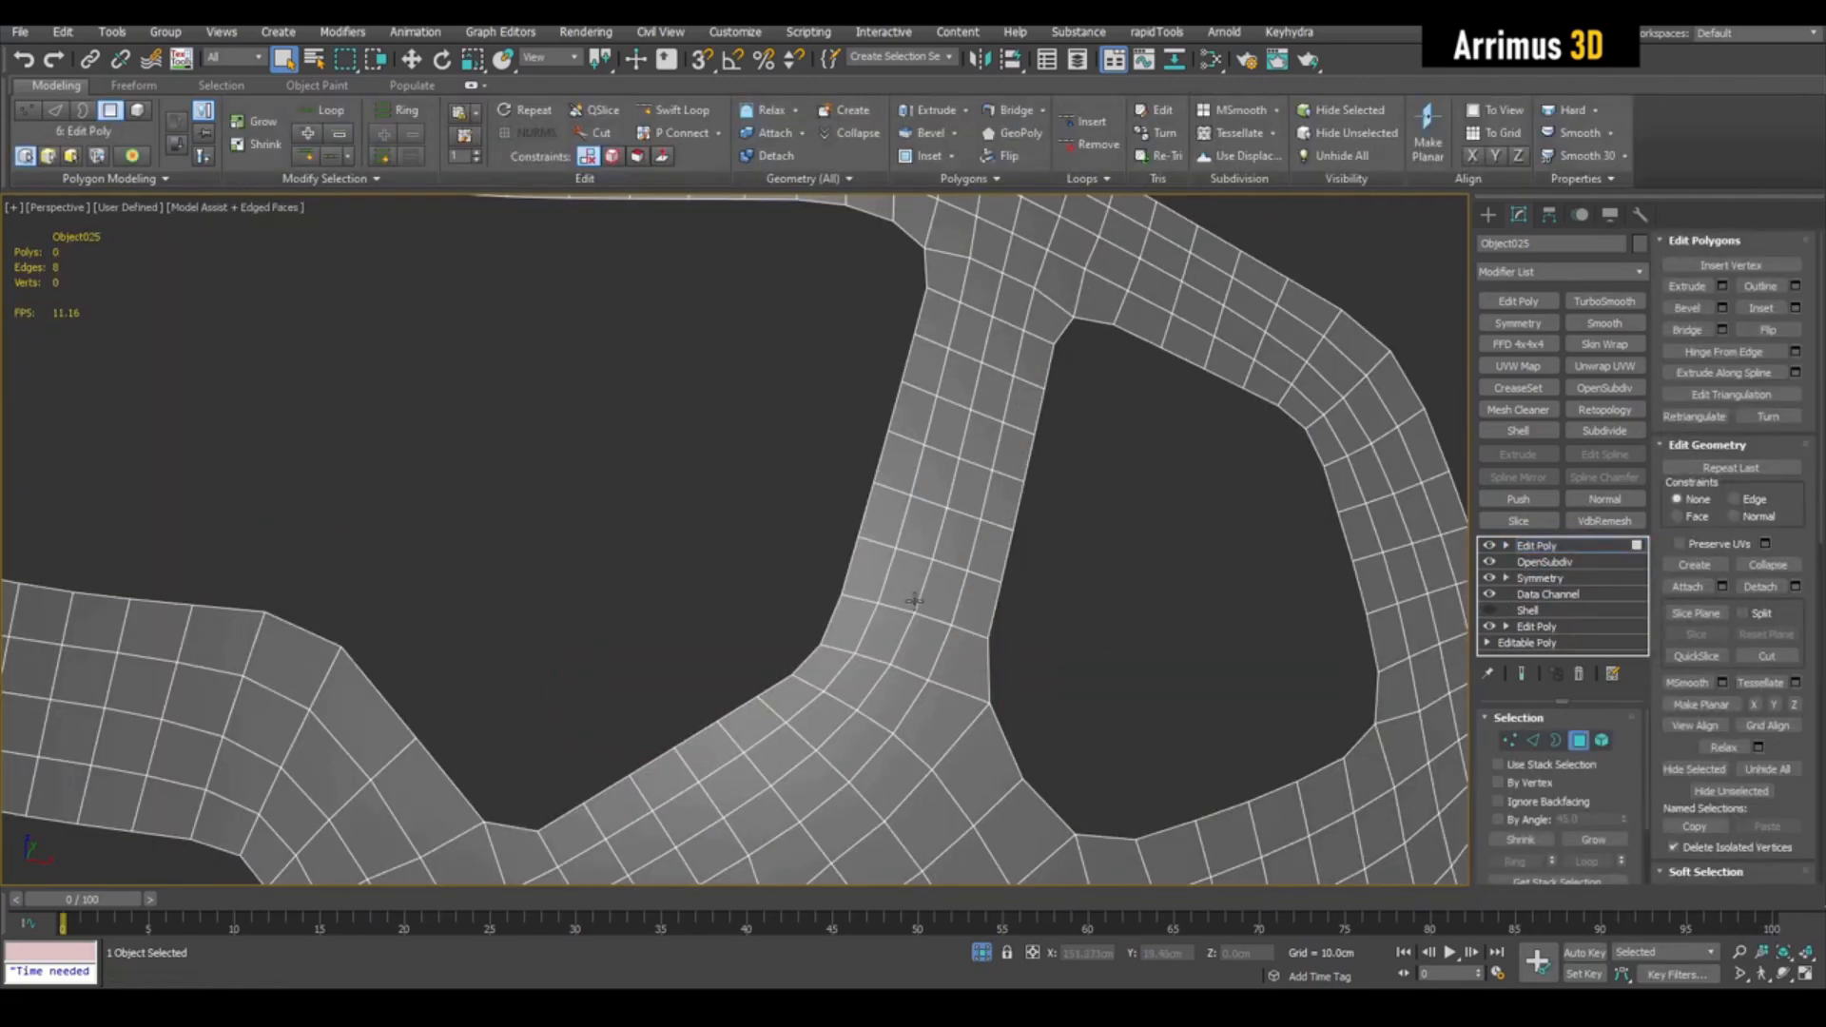
pyautogui.click(913, 614)
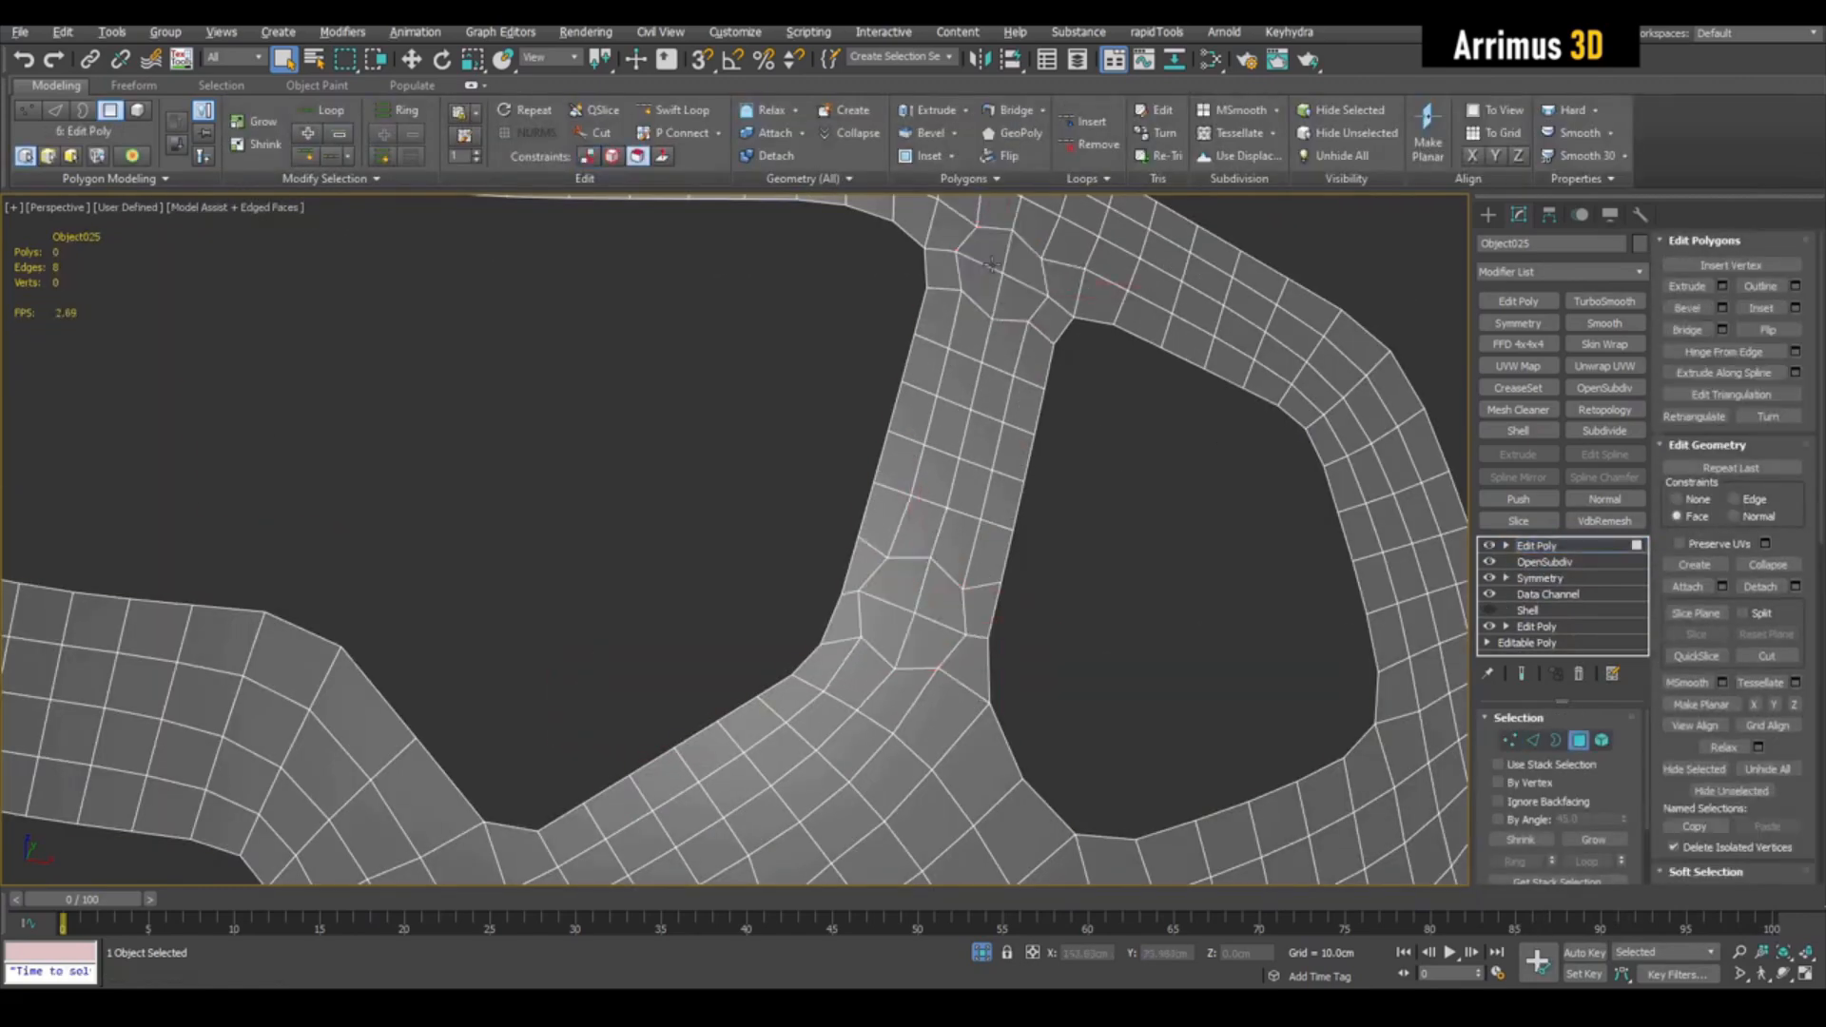
pyautogui.click(958, 379)
pyautogui.keyDown('ctrl'); pyautogui.click(917, 612); pyautogui.keyUp('ctrl')
pyautogui.keyDown('ctrl'); pyautogui.click(1011, 294); pyautogui.keyUp('ctrl')
pyautogui.press('Delete')
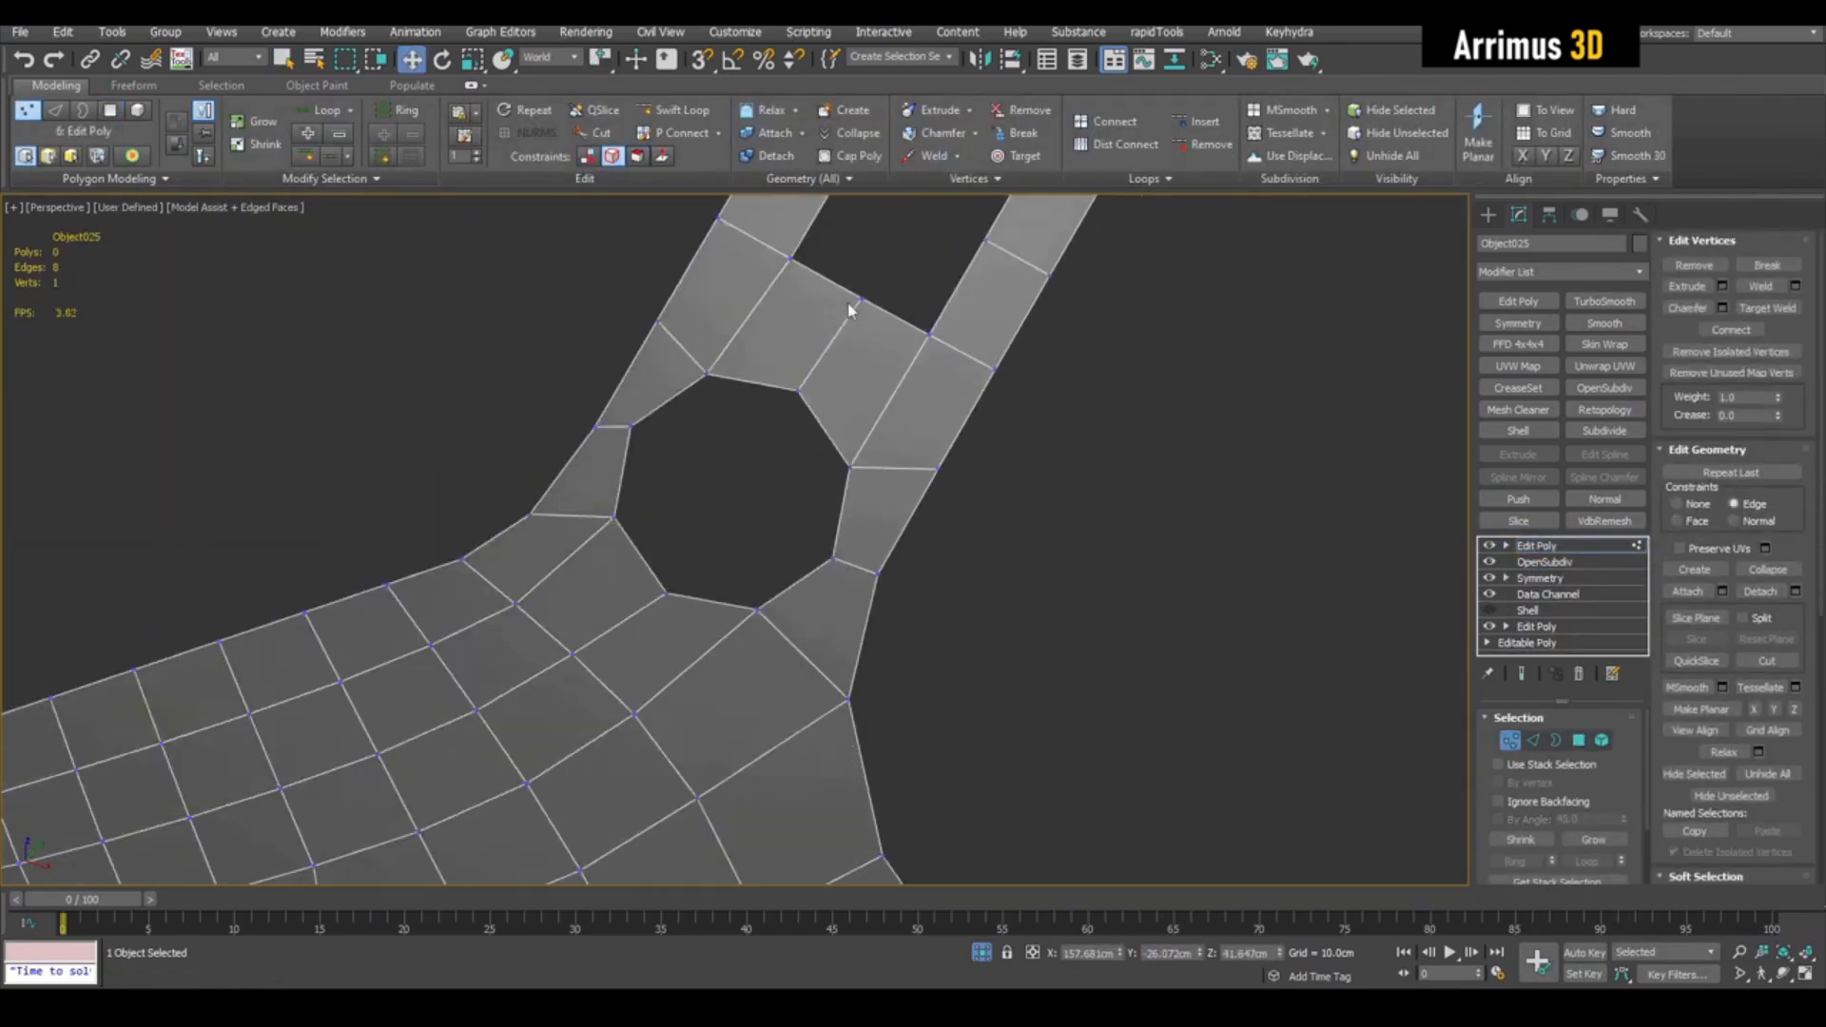
pyautogui.press('1')
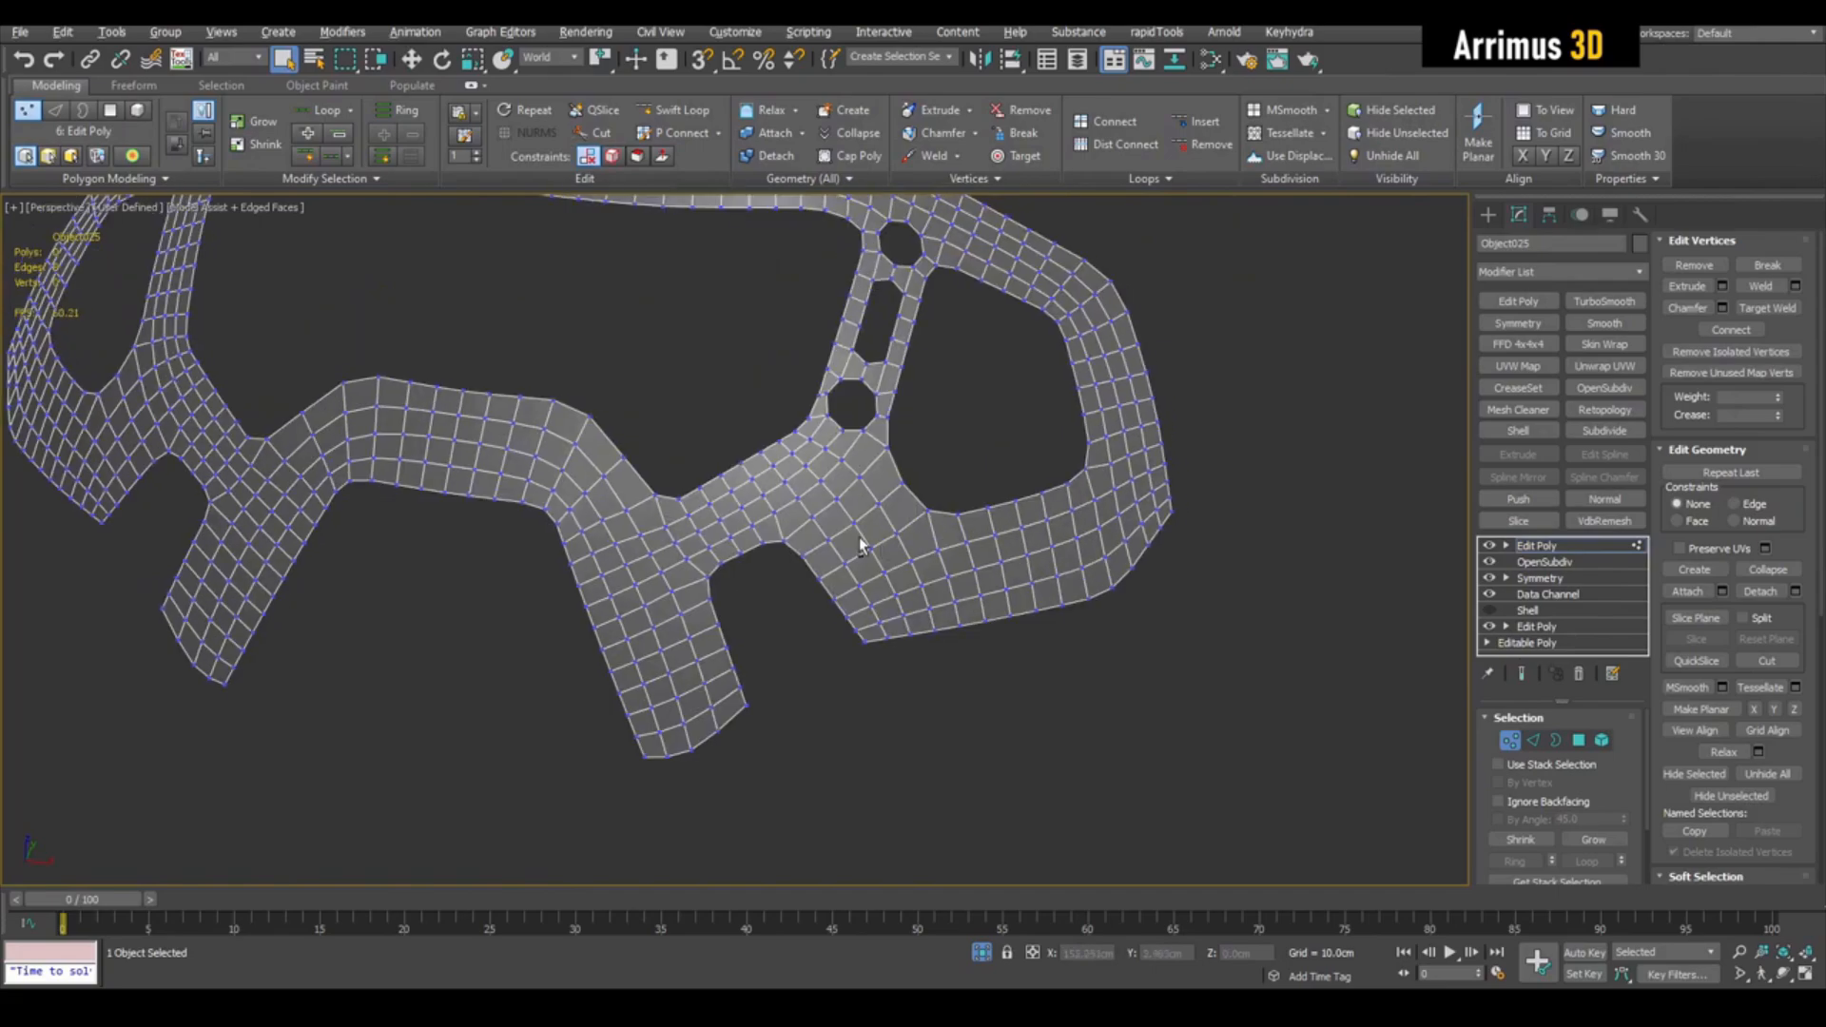
# Step: Delete polygons and adjust vertices to form stepped notches in the frame's upper and lower bands plus narrow slits in its edges
pyautogui.scroll(8, 799, 561)
pyautogui.press('4')
pyautogui.press('2')
pyautogui.doubleClick(744, 526)
pyautogui.press('4')
pyautogui.click(773, 584)
pyautogui.keyDown('ctrl'); pyautogui.click(744, 529); pyautogui.keyUp('ctrl')
pyautogui.press('Delete')
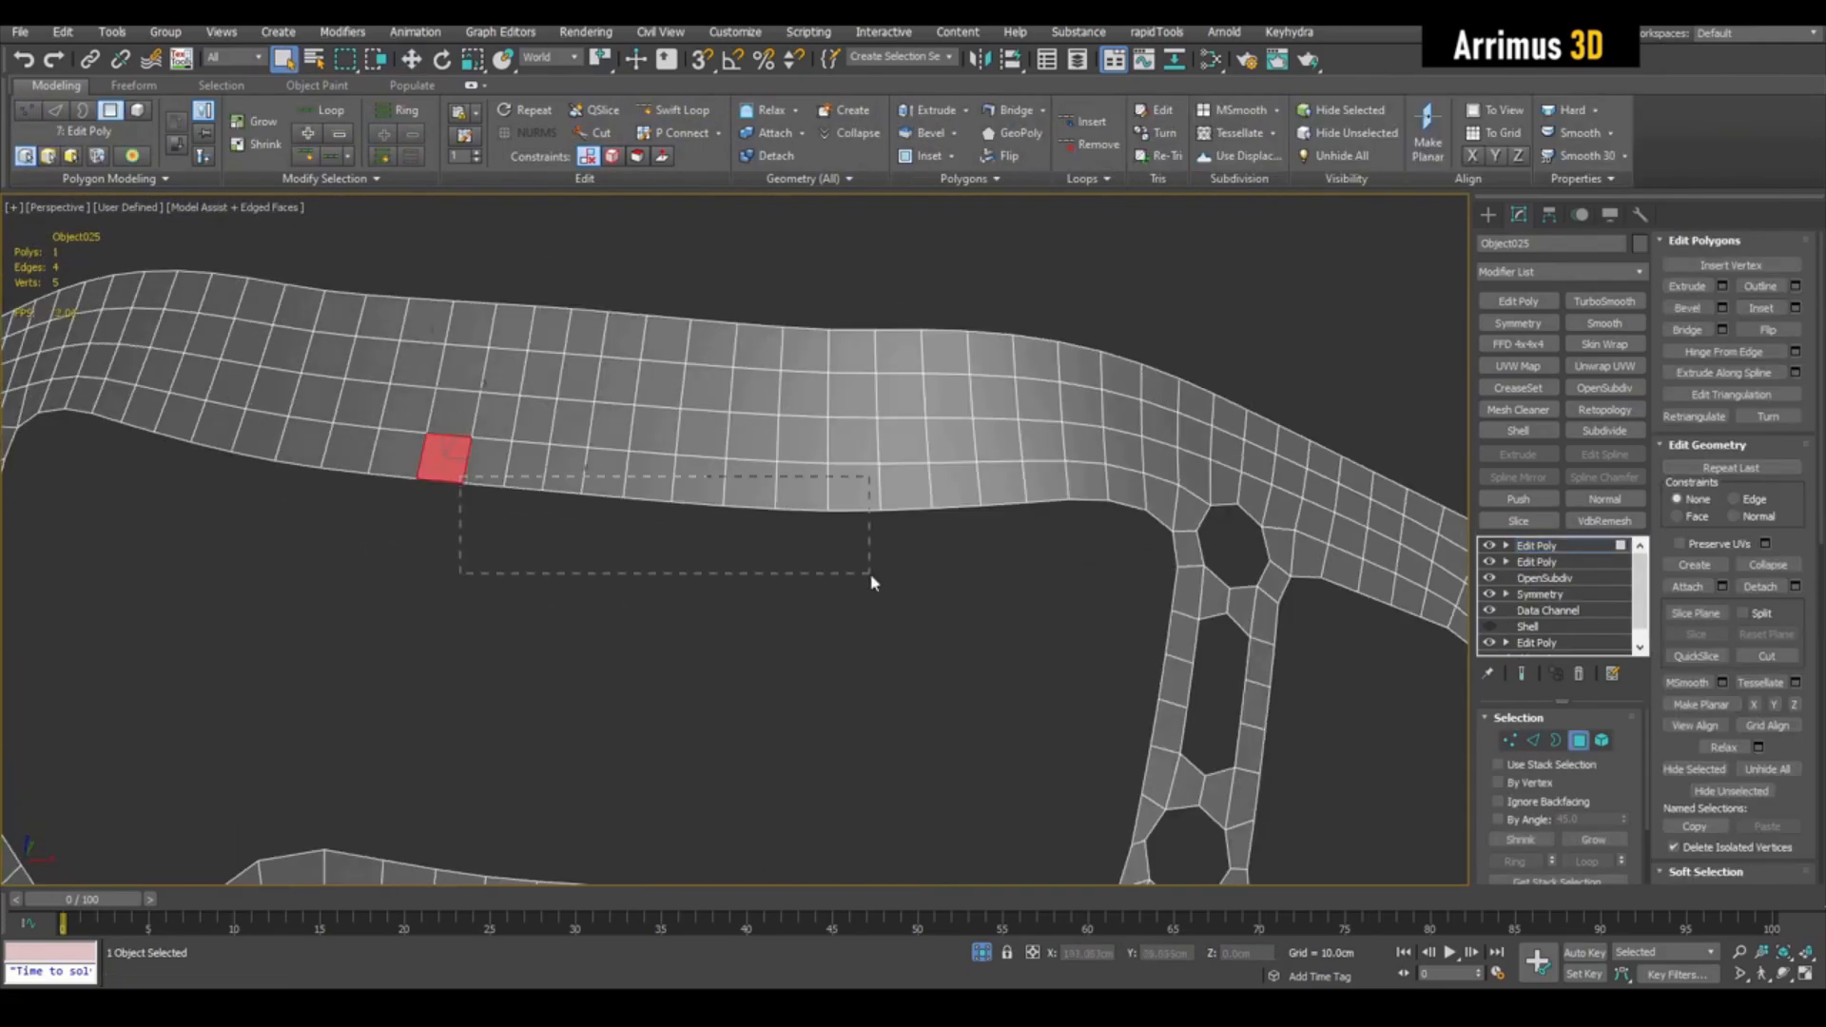
pyautogui.press('Delete')
pyautogui.press('1')
pyautogui.press('w')
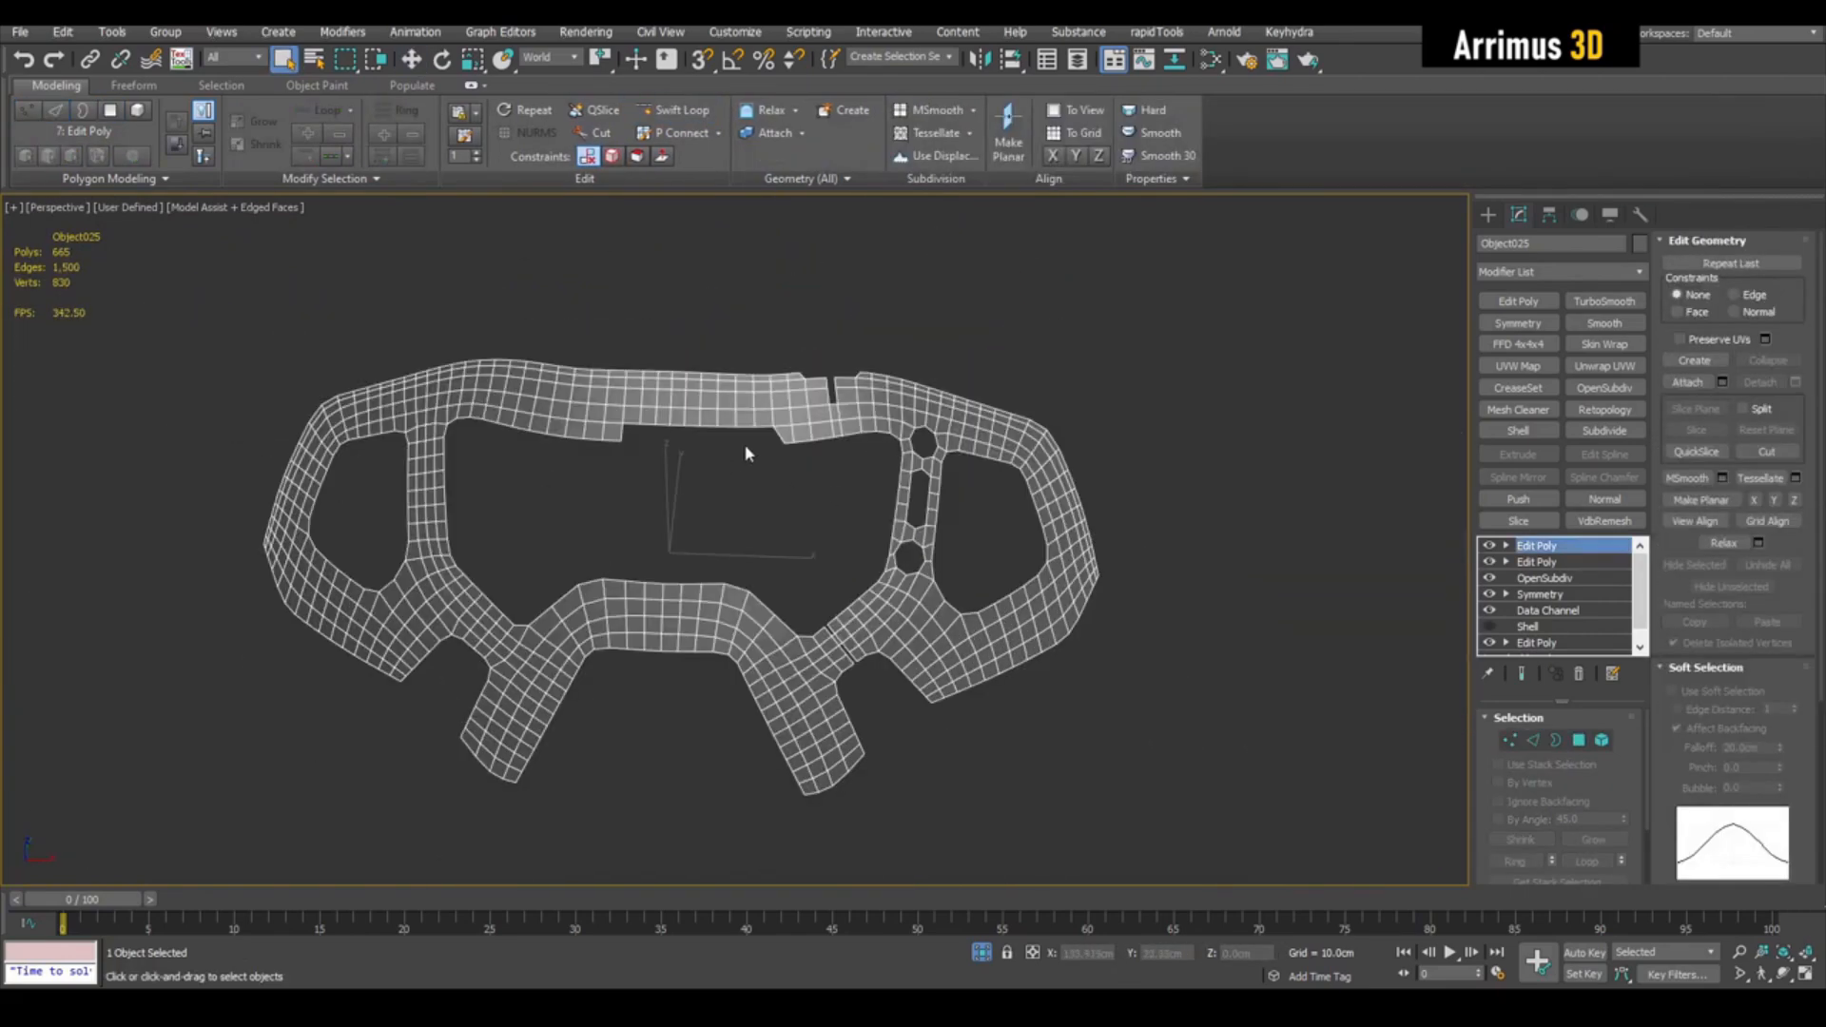
pyautogui.scroll(3, 762, 457)
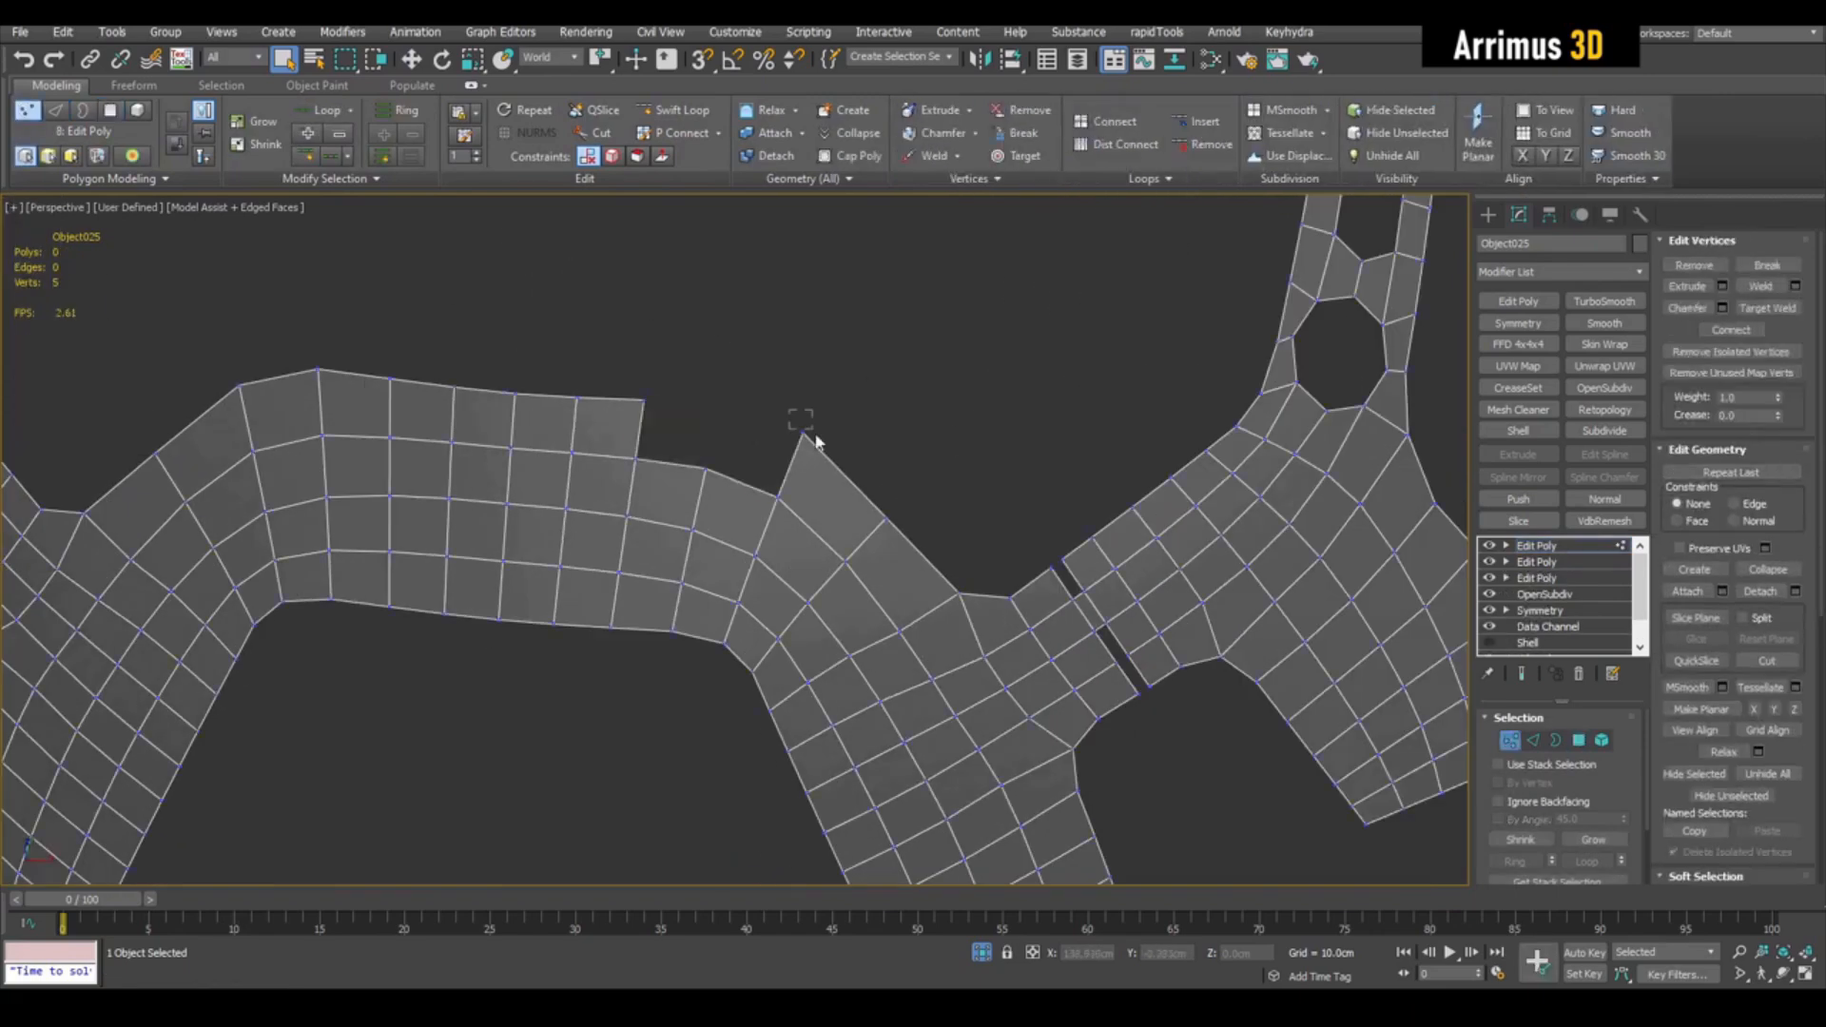
pyautogui.click(645, 400)
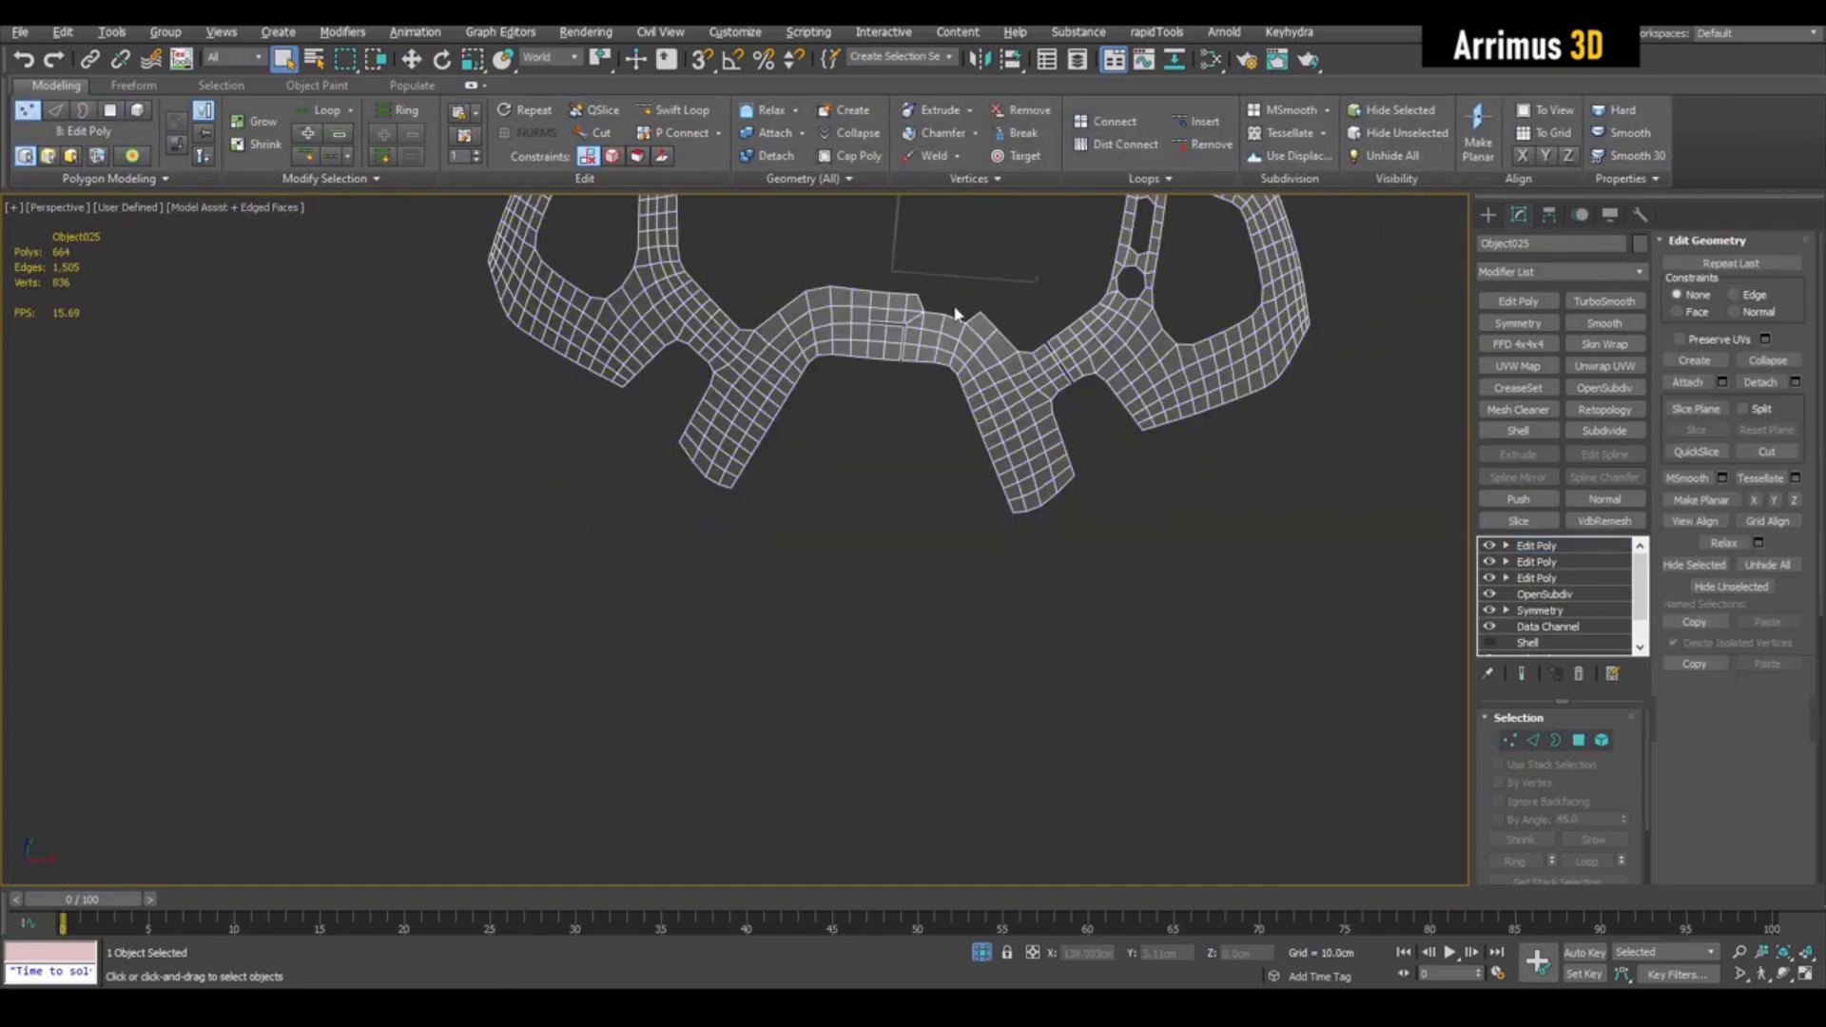
# Step: Collapse the cut frame to an Editable Poly and reapply Shell, Data Channel, Symmetry, OpenSubdiv and TurboSmooth above it
pyautogui.click(1550, 546)
pyautogui.rightClick(1561, 556)
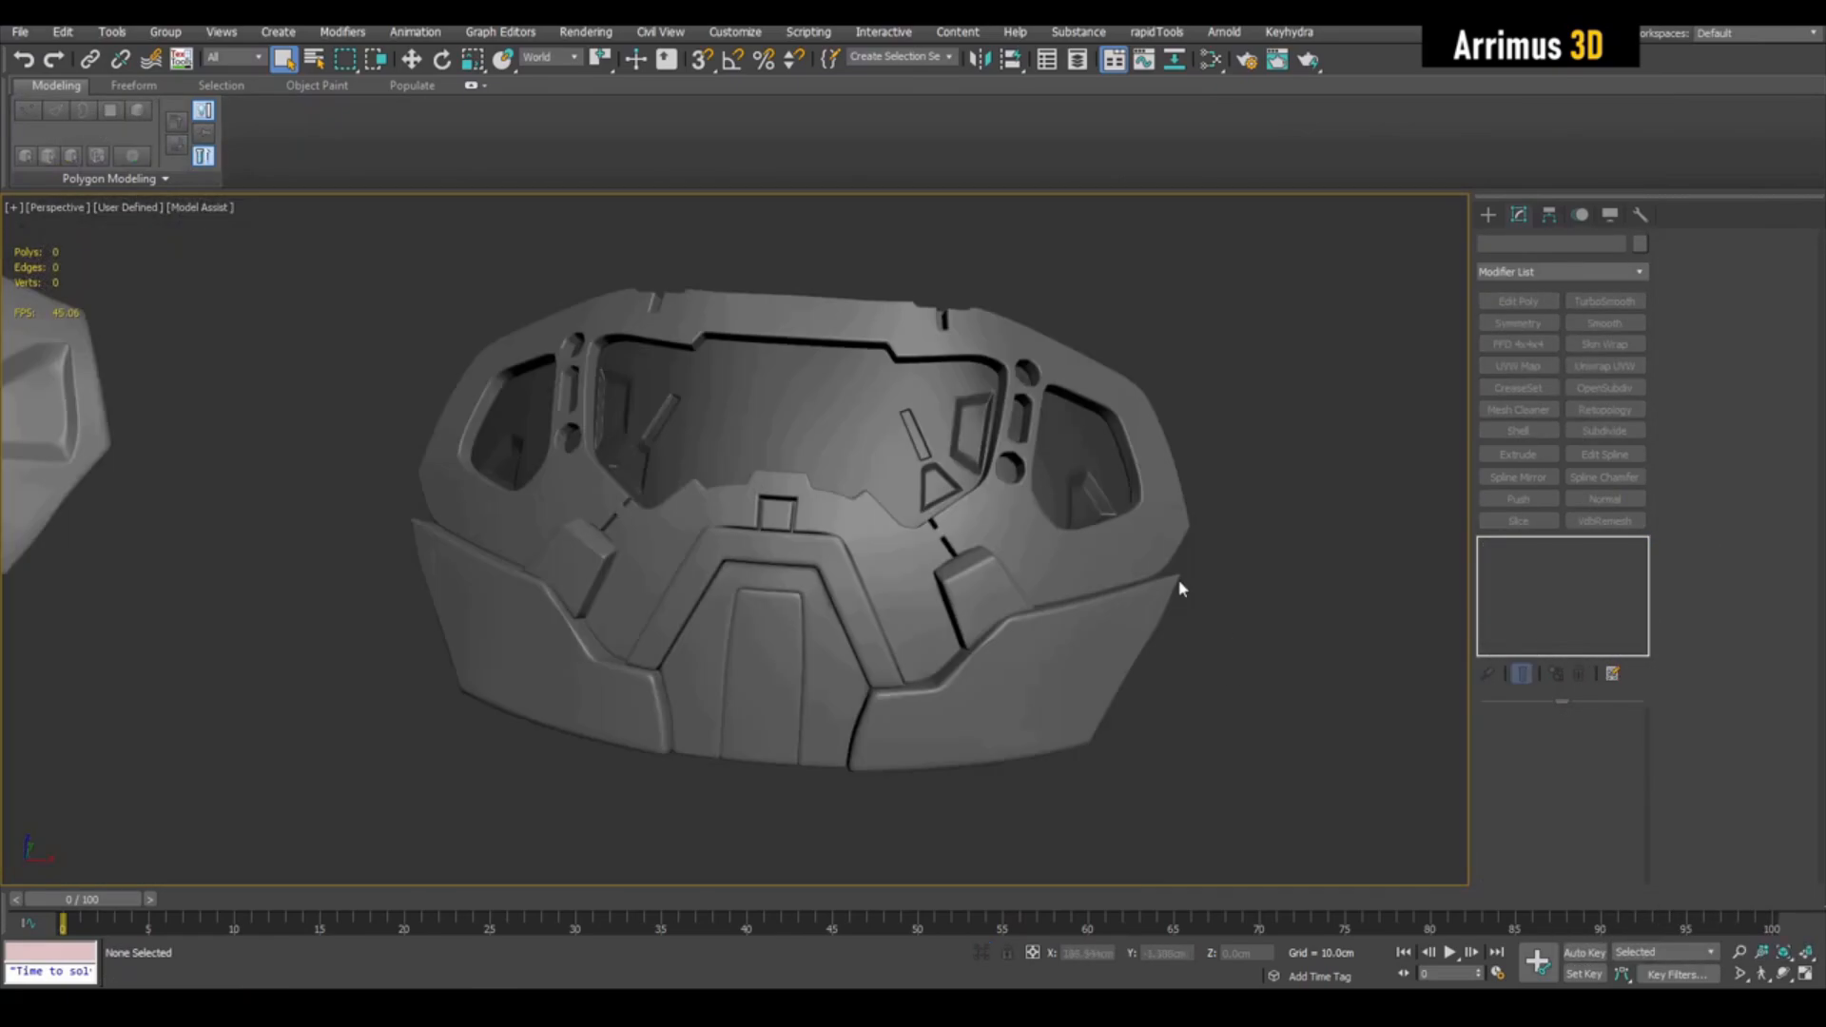
pyautogui.scroll(10, 1057, 498)
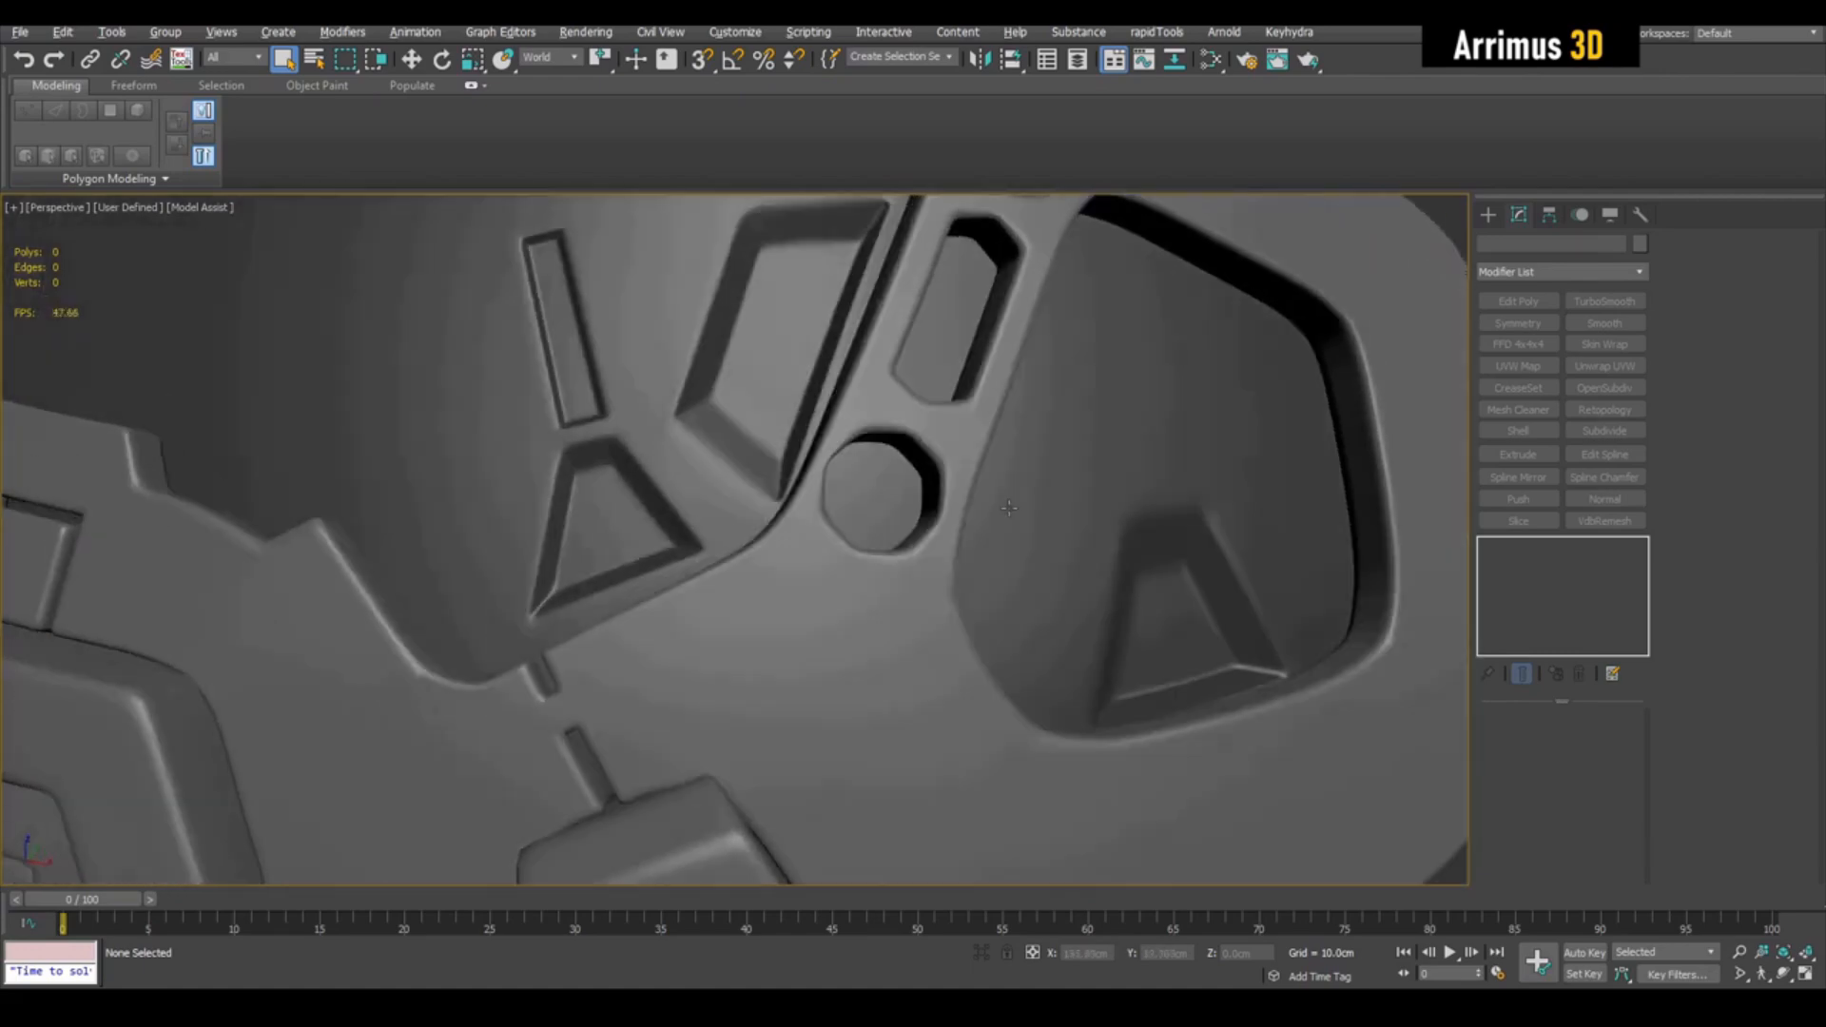
pyautogui.scroll(5, 910, 454)
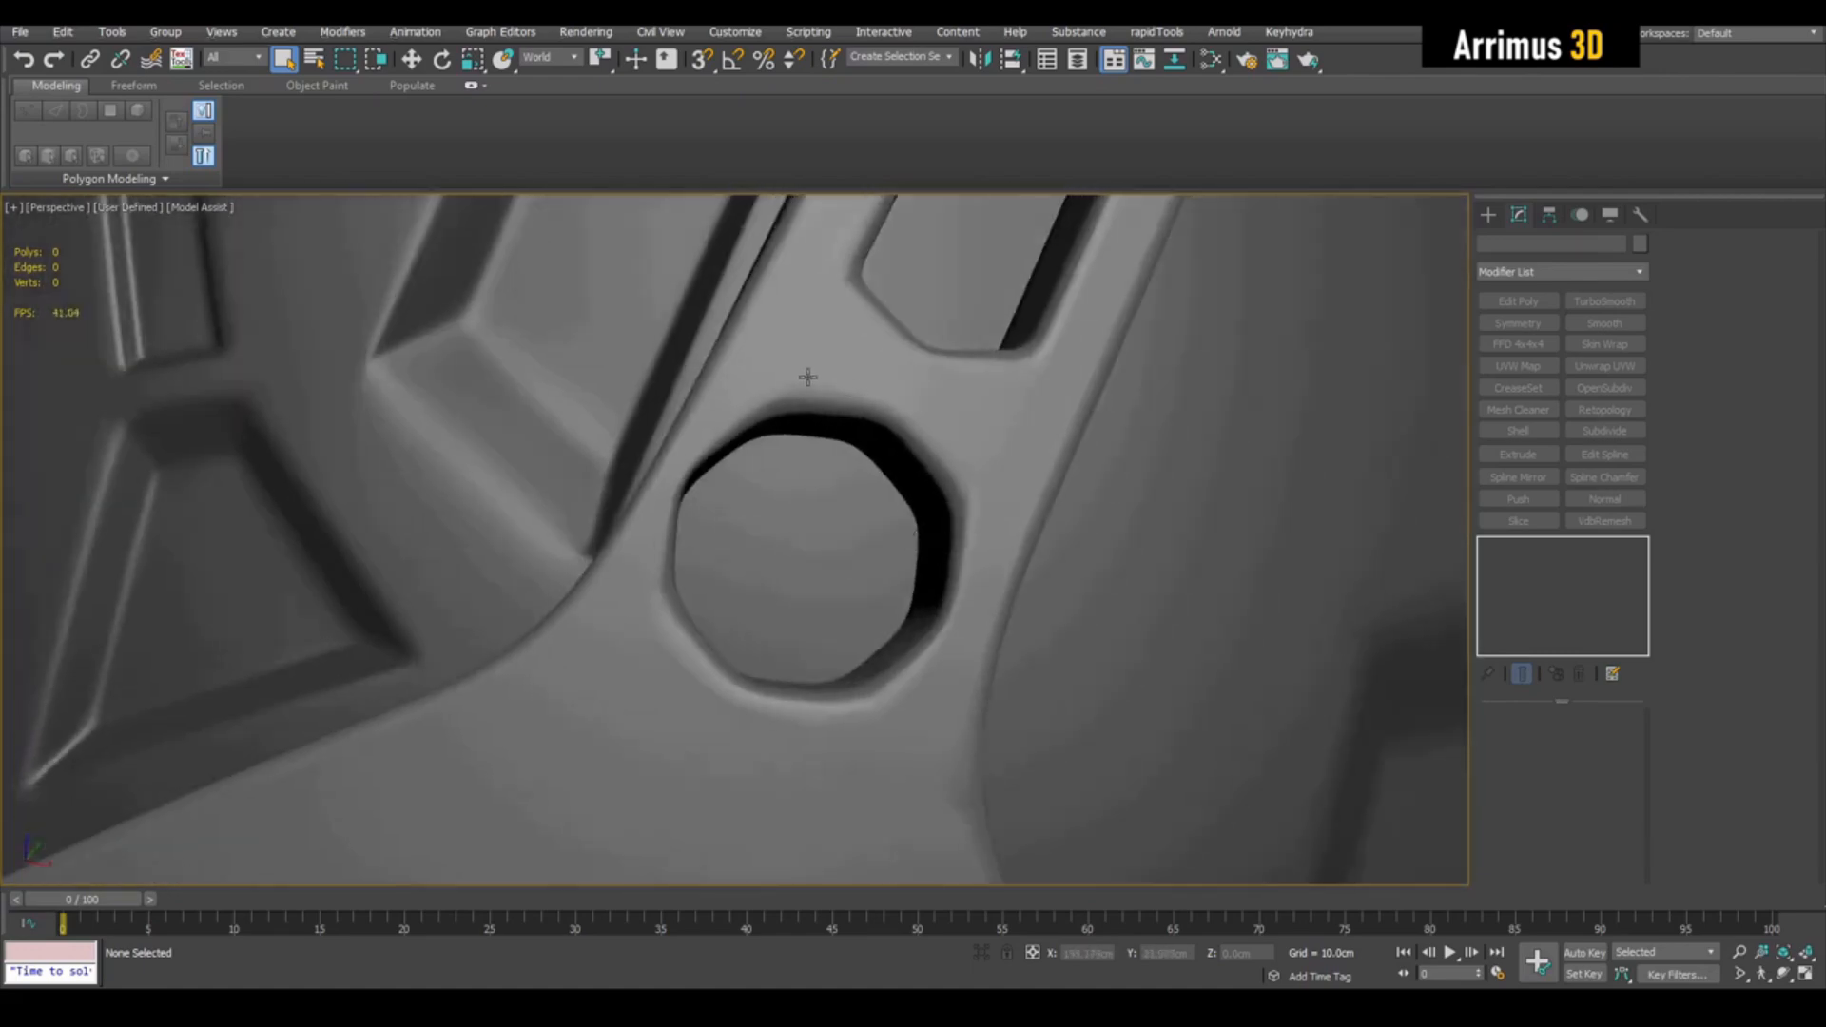
pyautogui.scroll(-8, 804, 557)
# Step: Isolate the frame and bring the lower round hole of its slanted strut into close view
pyautogui.click(861, 492)
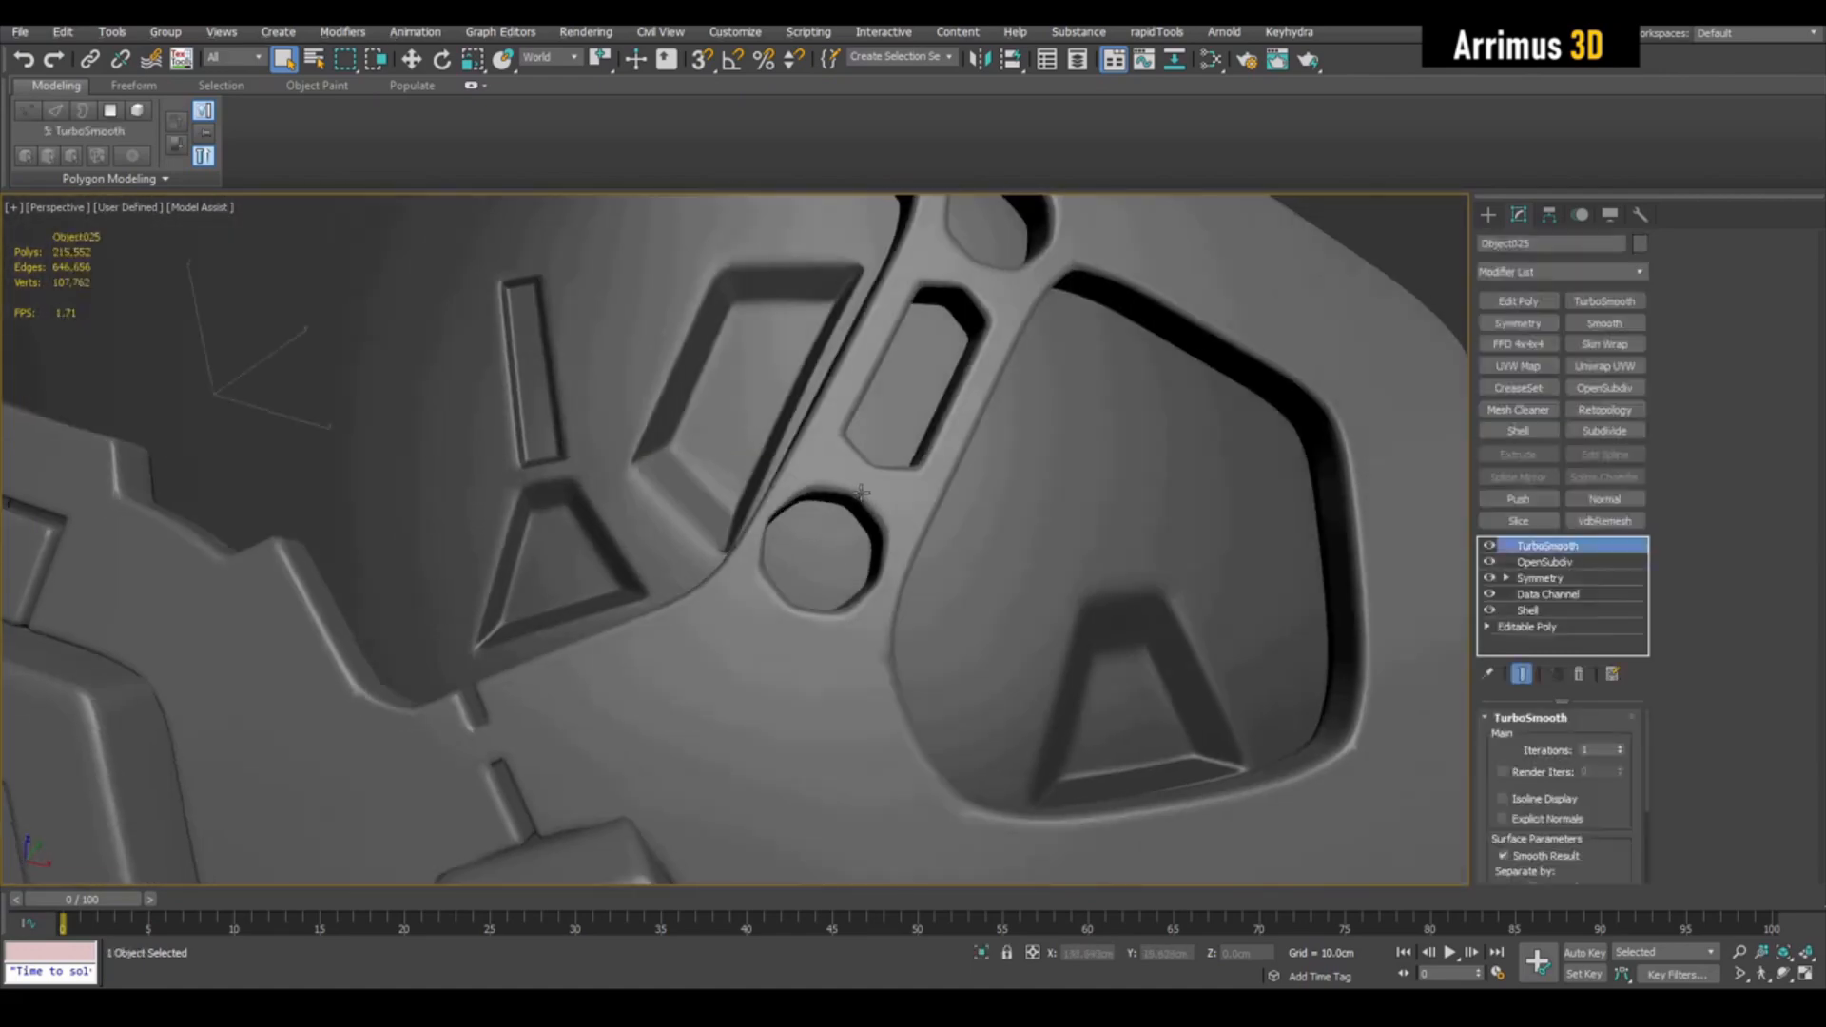
pyautogui.scroll(-10, 912, 519)
pyautogui.scroll(15, 966, 581)
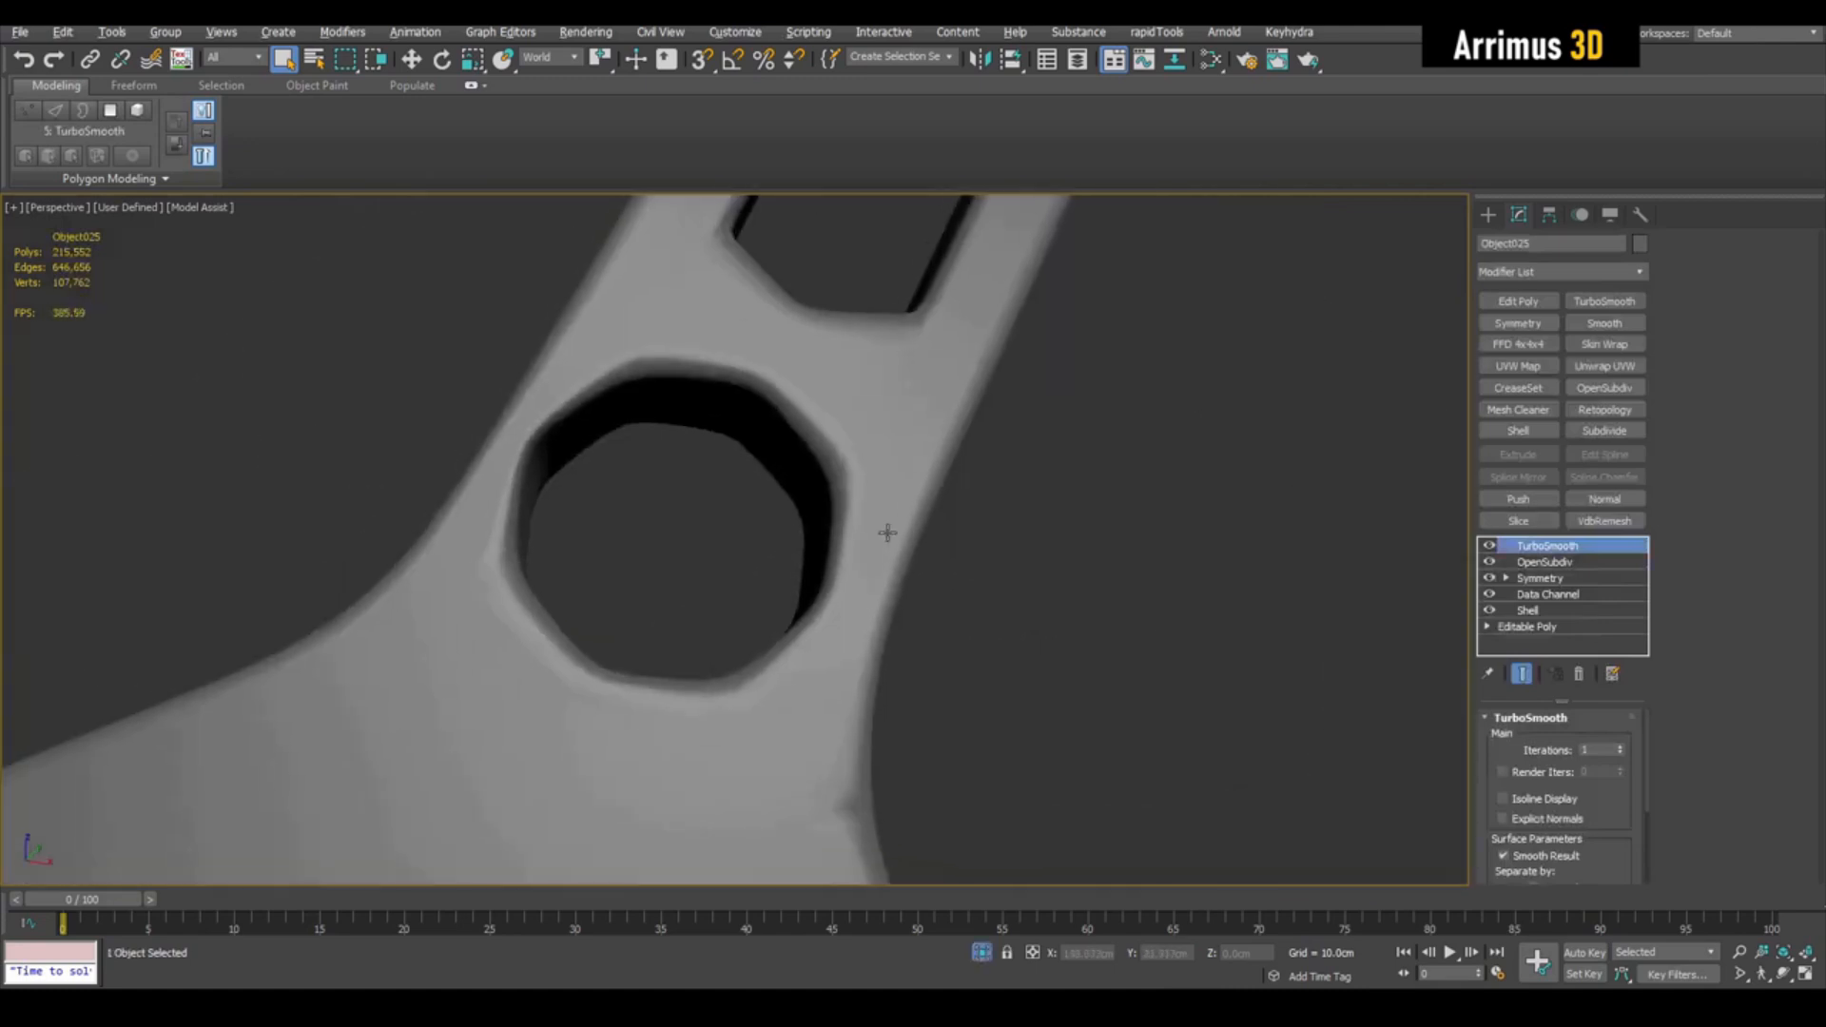
pyautogui.keyDown('alt'); pyautogui.moveTo(895, 516); pyautogui.dragTo(906, 497, button='middle'); pyautogui.keyUp('alt')
# Step: Adjust the Curve operator in the frame's Data Channel, moving the middle curve point to about 0.898, -0.008
pyautogui.click(1545, 596)
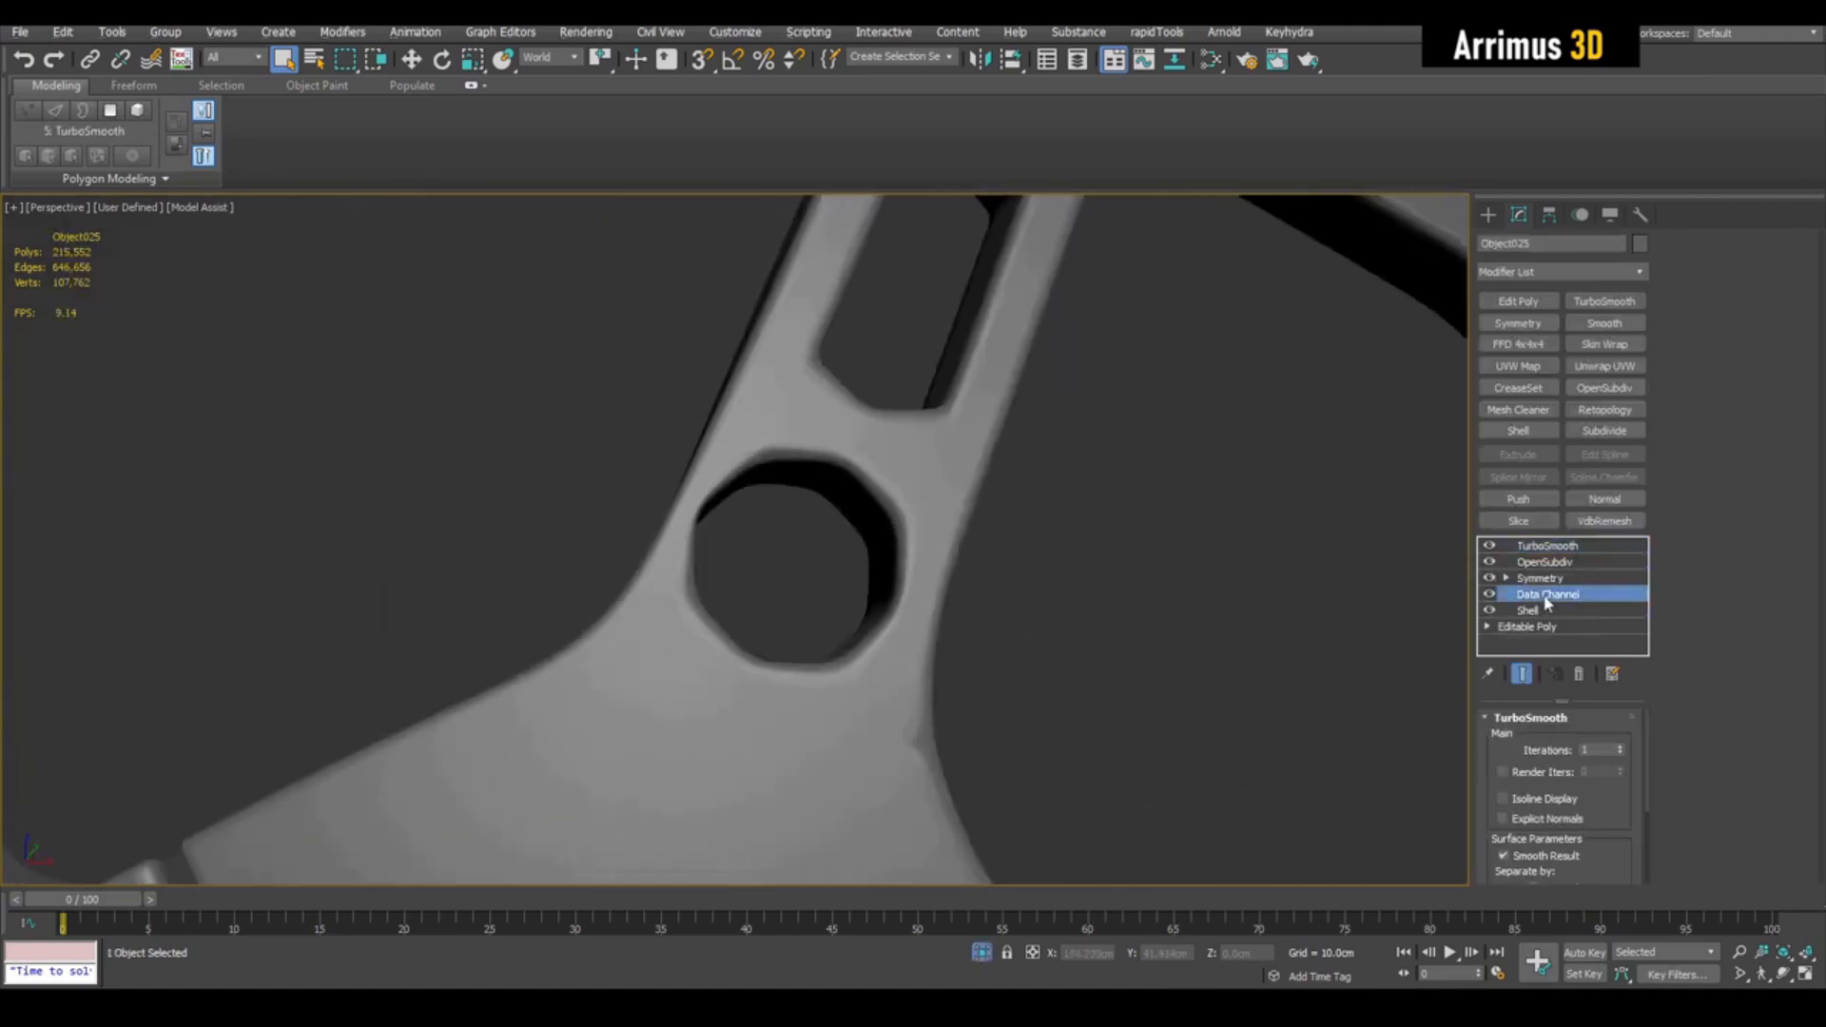
pyautogui.click(1723, 345)
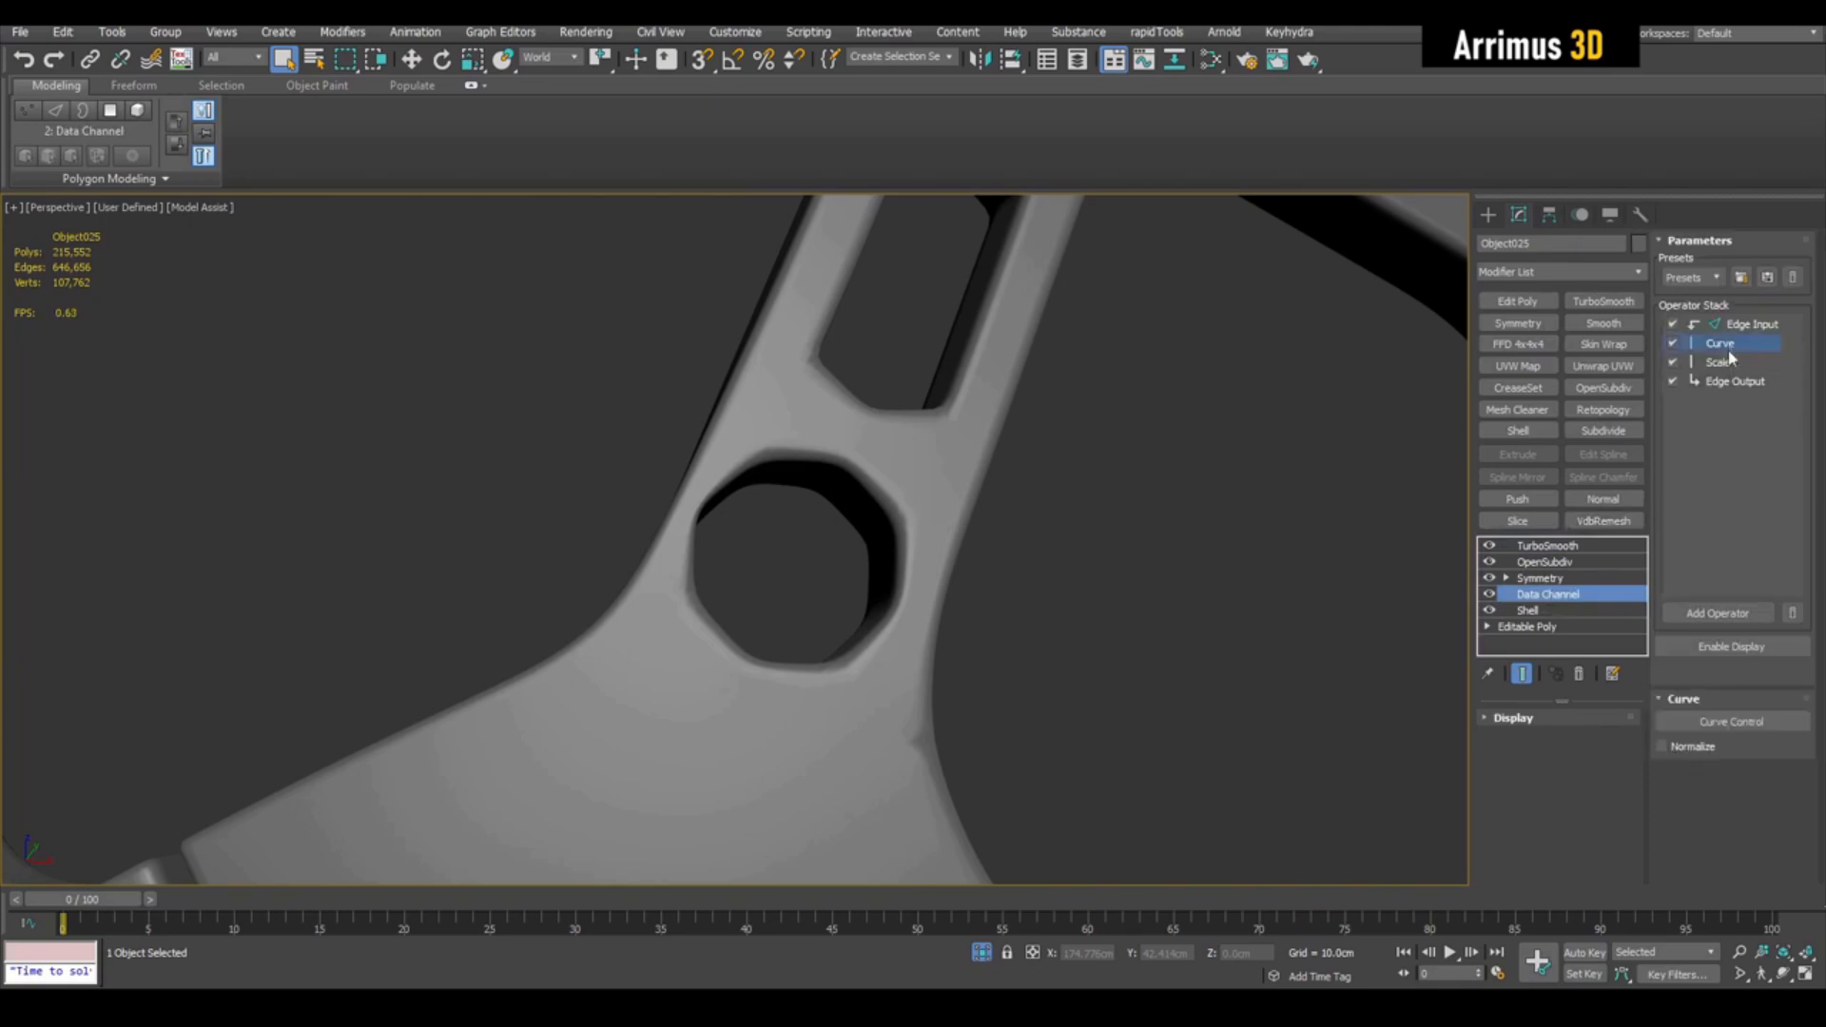
pyautogui.click(1763, 719)
pyautogui.moveTo(1229, 398); pyautogui.dragTo(1272, 395)
pyautogui.scroll(-6, 758, 435)
pyautogui.moveTo(715, 310); pyautogui.dragTo(767, 451, button='middle')
pyautogui.scroll(6, 780, 513)
pyautogui.moveTo(802, 570); pyautogui.dragTo(783, 499, button='middle')
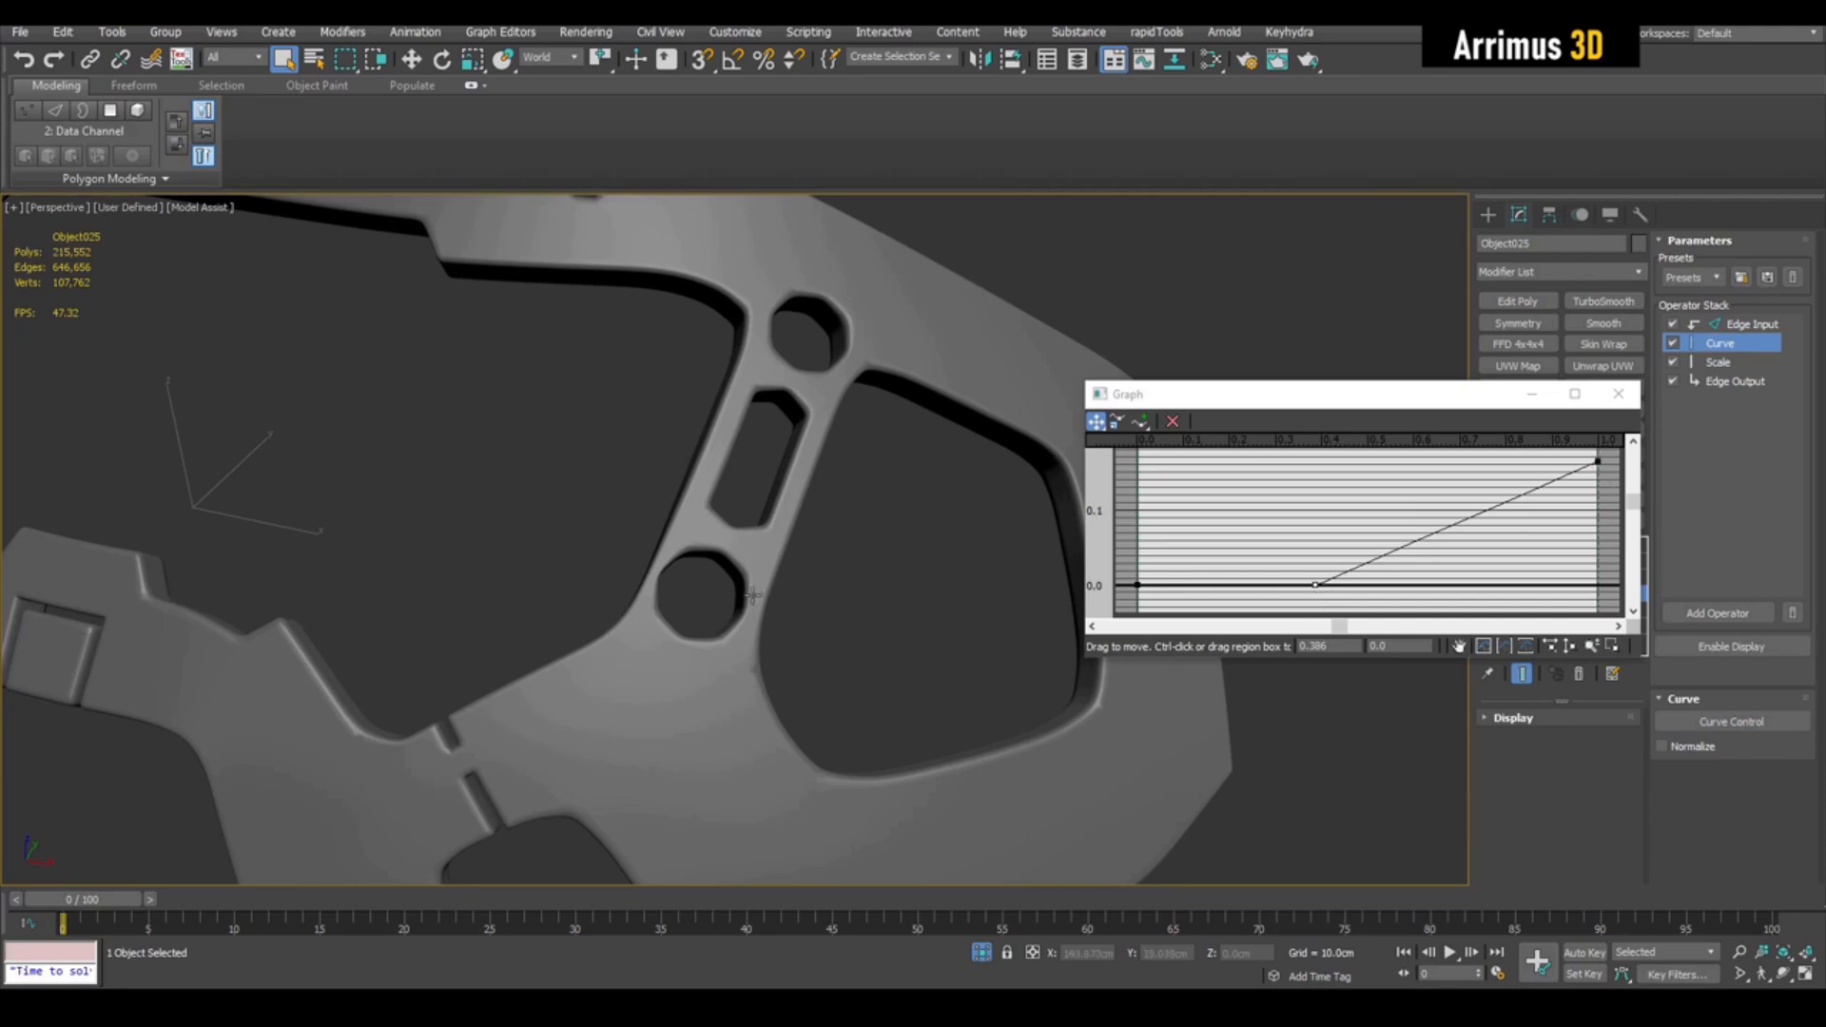
pyautogui.scroll(4, 753, 594)
pyautogui.moveTo(774, 613); pyautogui.dragTo(816, 508, button='middle')
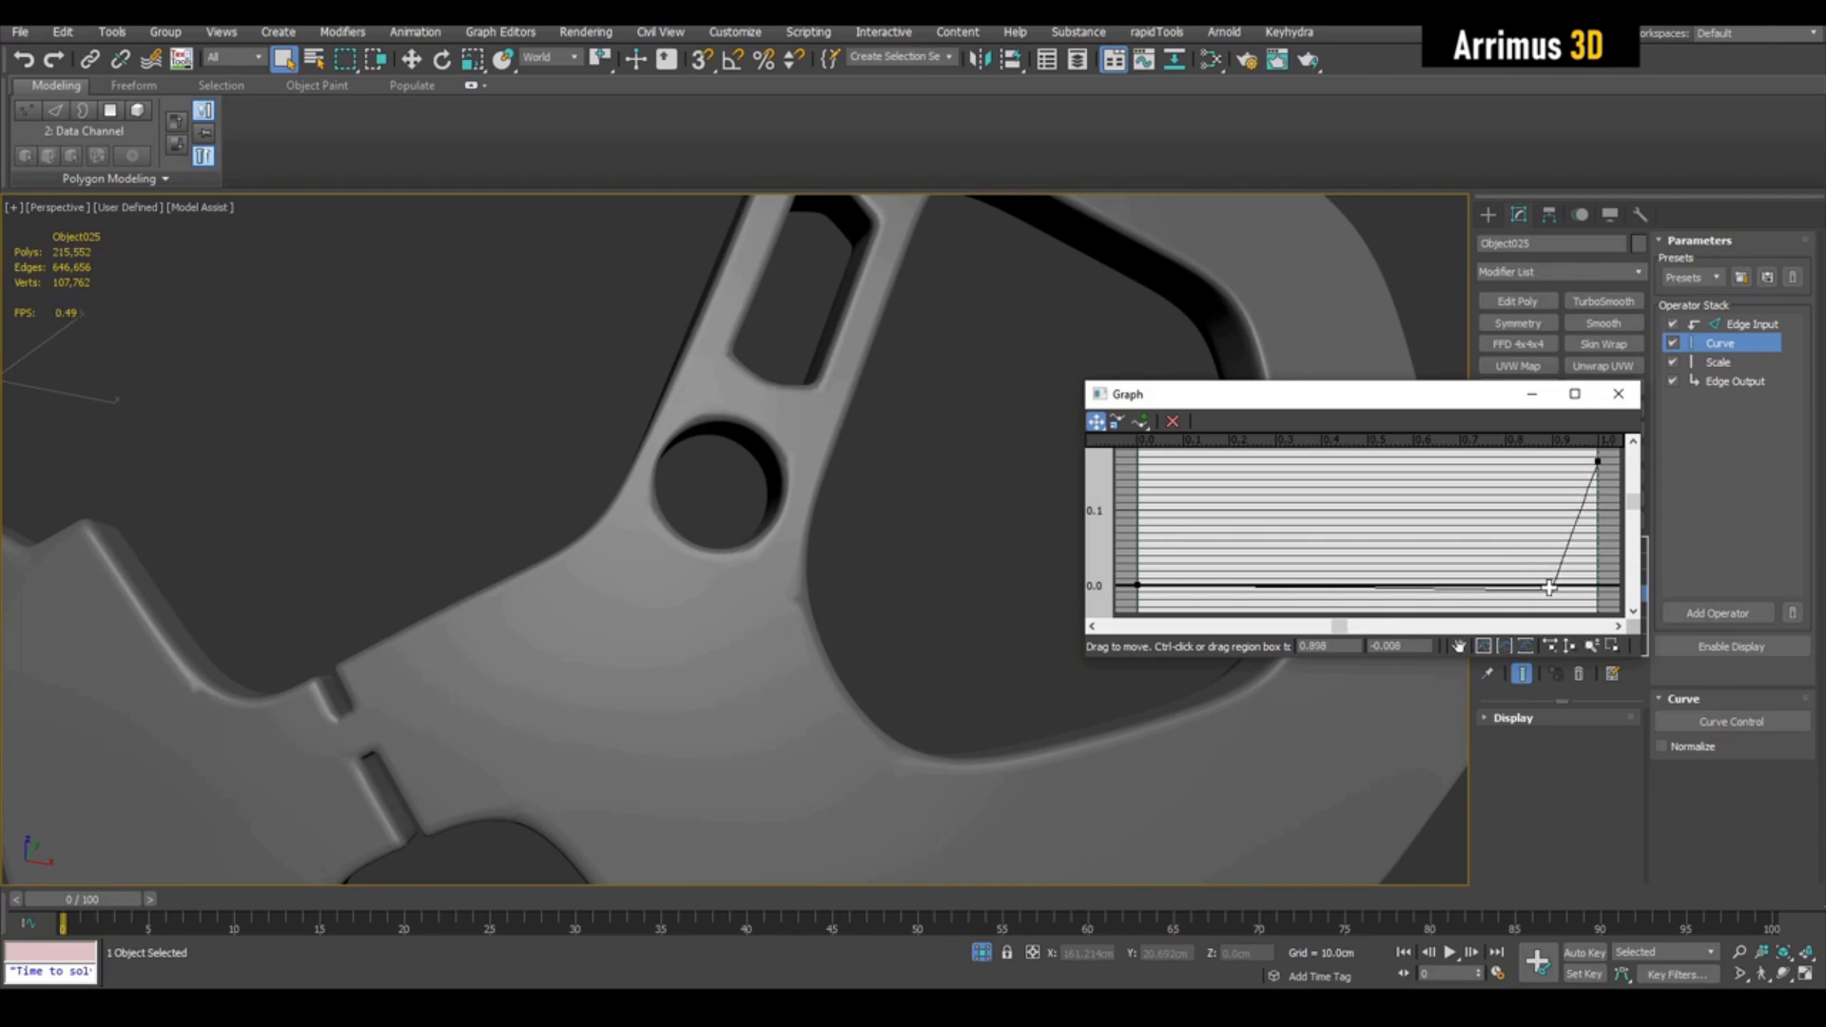
pyautogui.scroll(-10, 752, 488)
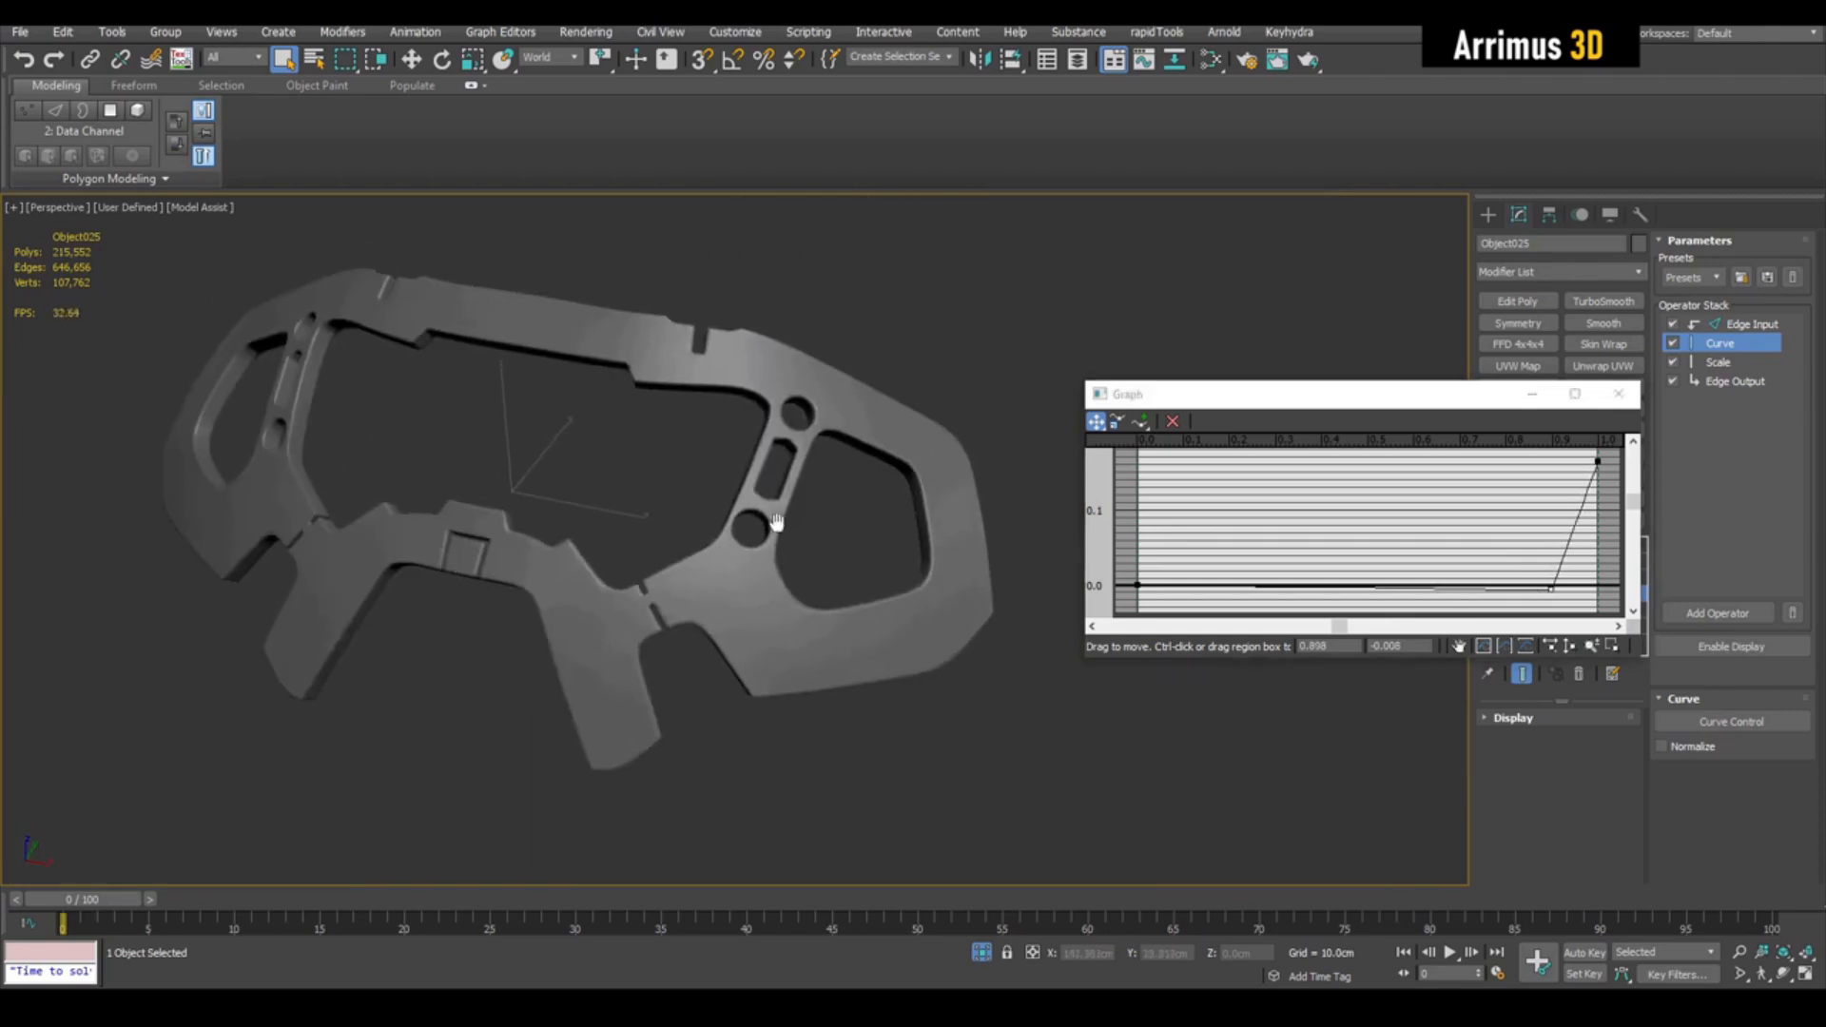
pyautogui.click(1619, 396)
# Step: Examine the frame's holes, slot and notches with edged faces shown and hidden
pyautogui.moveTo(893, 430)
pyautogui.mouseDown(button='middle')
pyautogui.moveTo(918, 443)
pyautogui.moveTo(907, 459)
pyautogui.mouseUp(button='middle')
pyautogui.press('F4')
pyautogui.press('F4')
pyautogui.scroll(6, 889, 486)
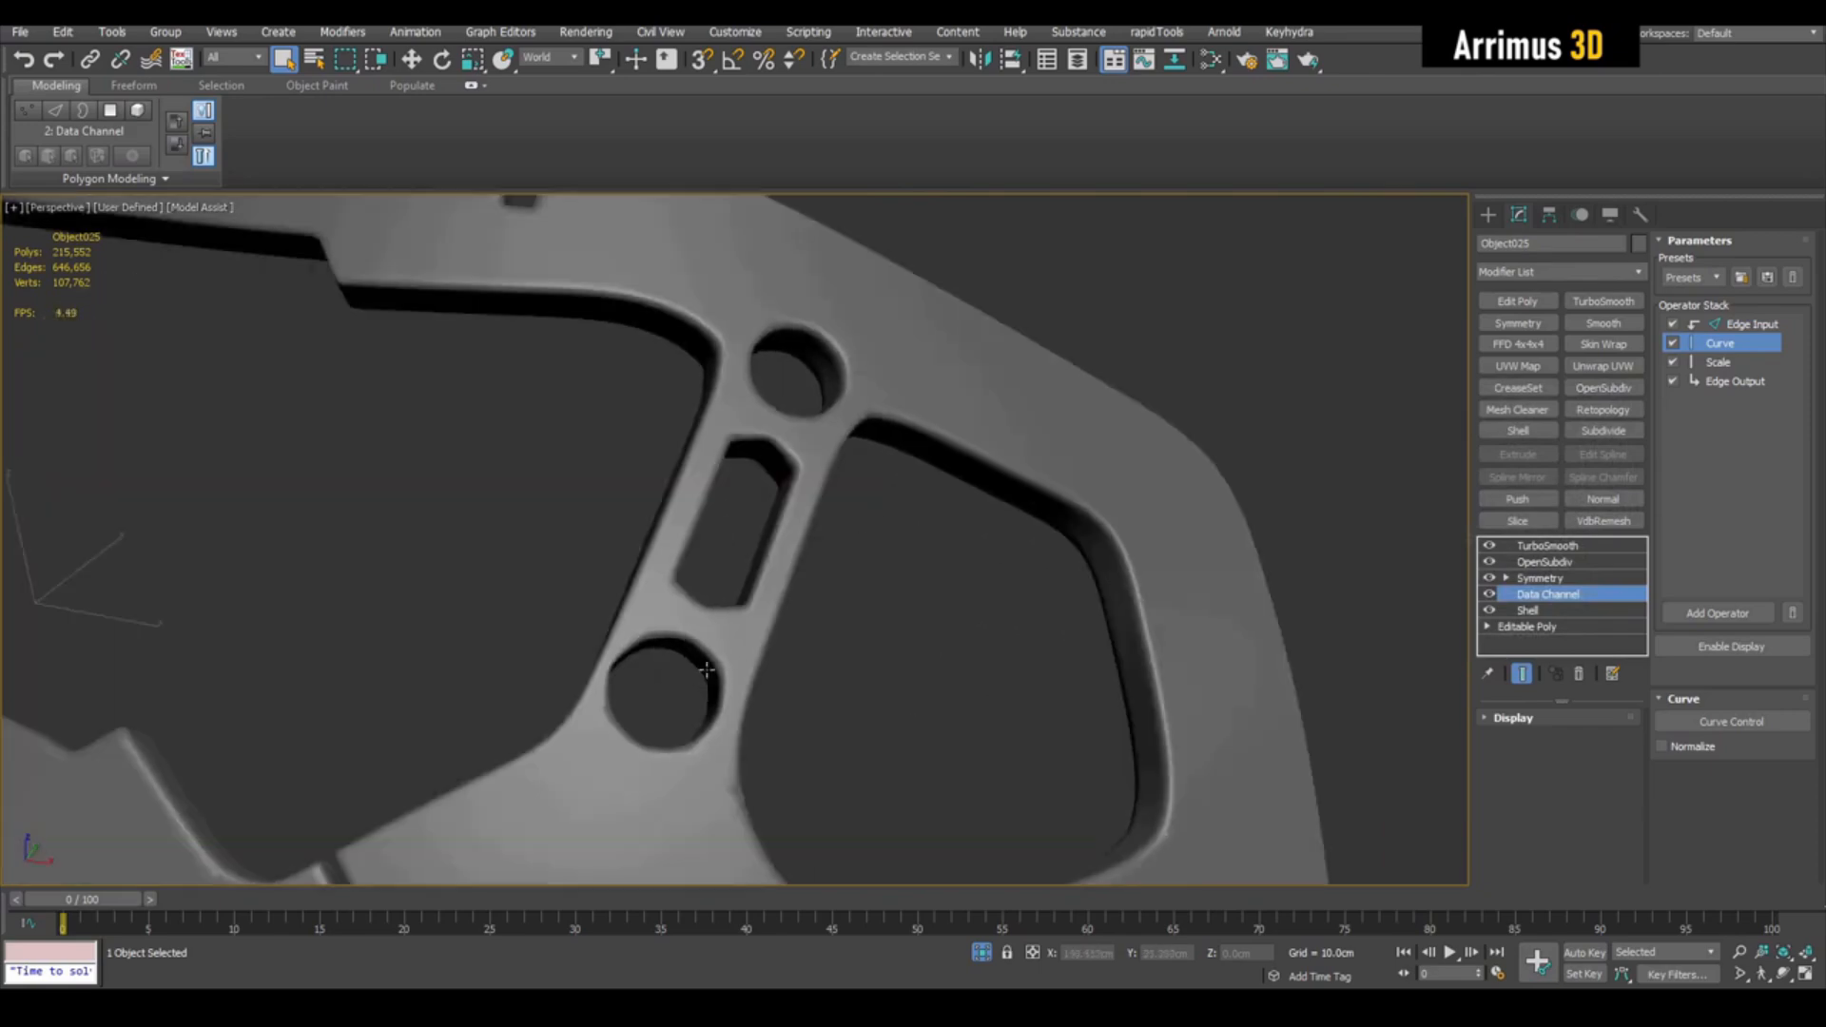
pyautogui.scroll(-4, 745, 645)
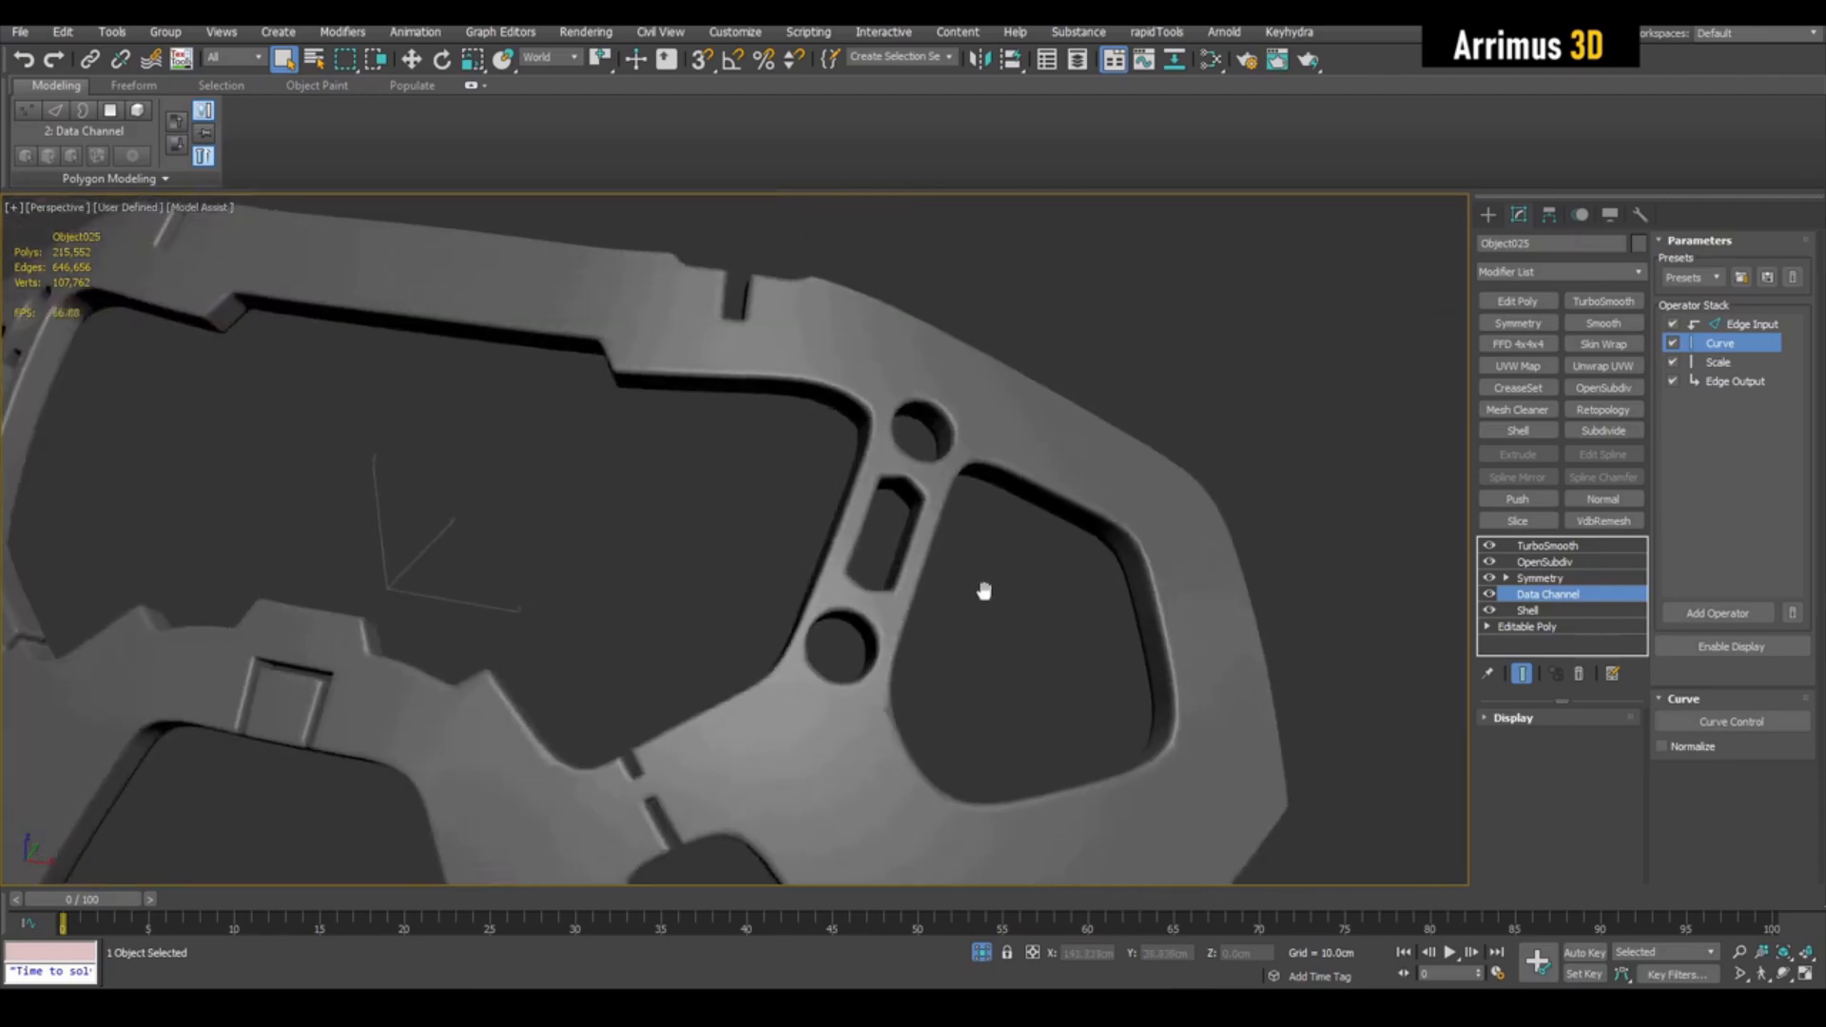
pyautogui.press('F4')
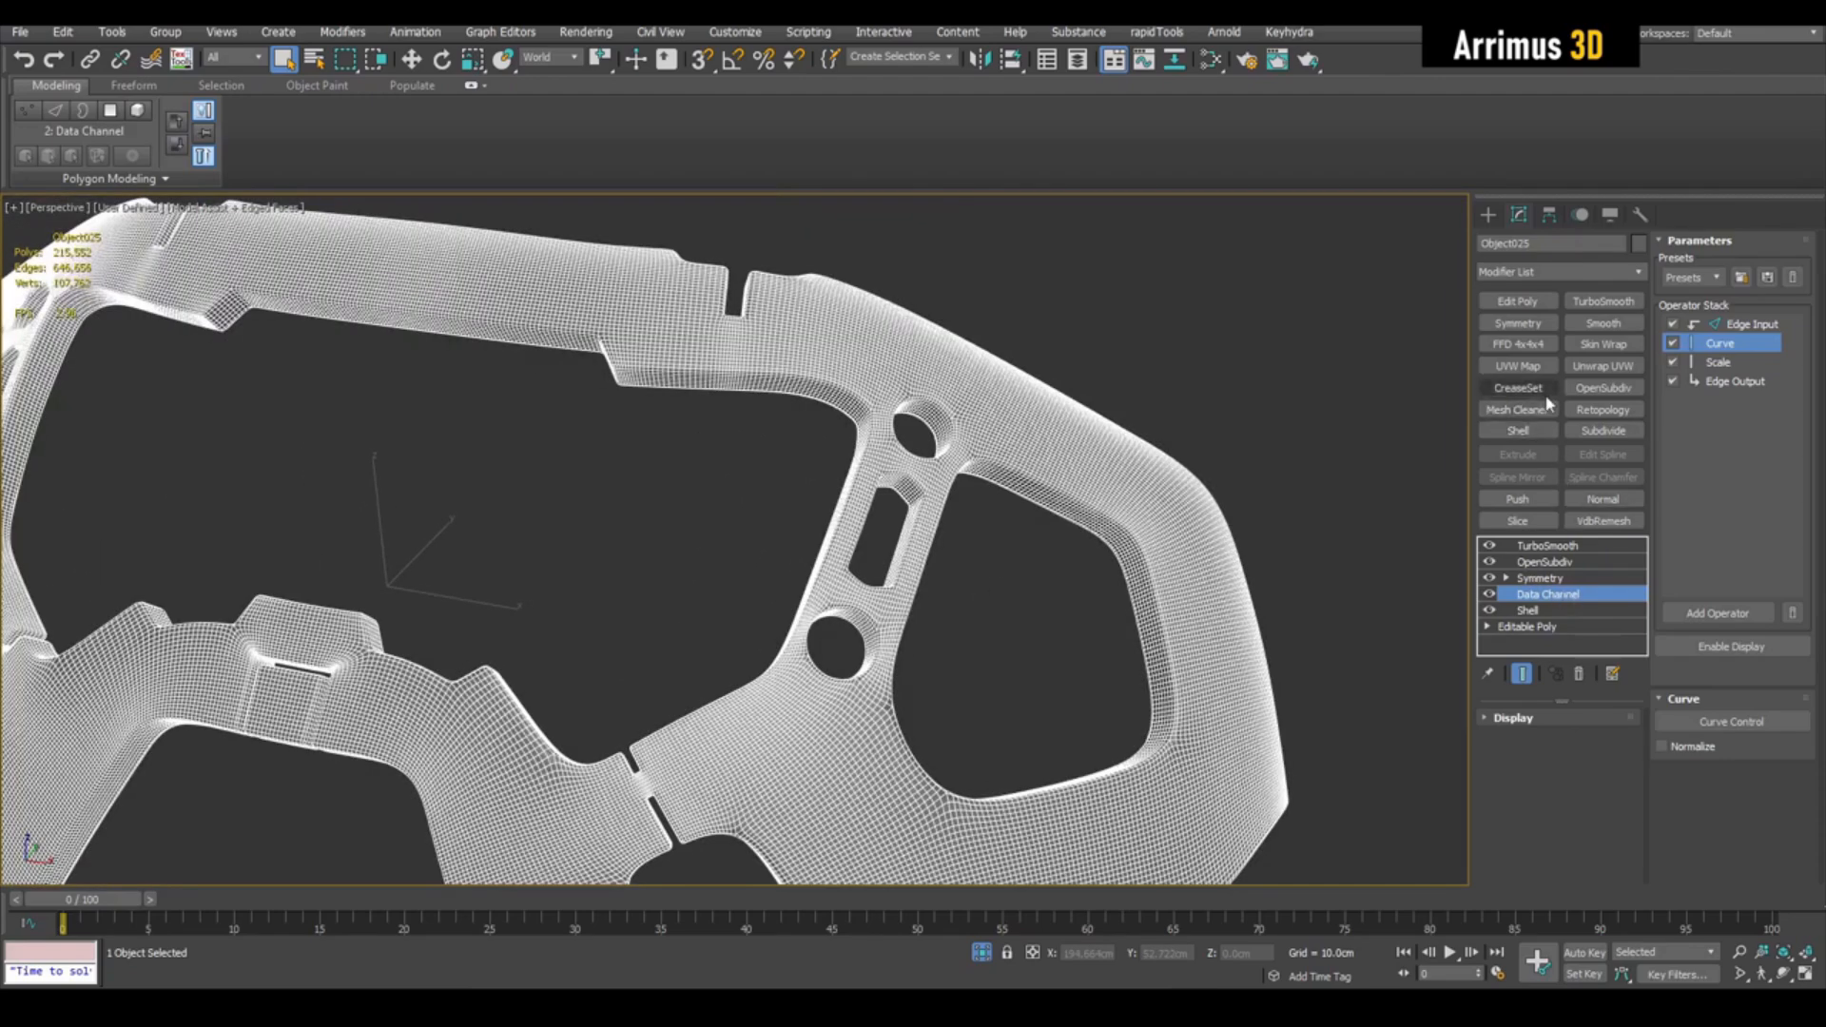
pyautogui.scroll(3, 894, 457)
pyautogui.press('F4')
pyautogui.press('F4')
pyautogui.press('F4')
pyautogui.scroll(-6, 965, 457)
pyautogui.moveTo(995, 472)
pyautogui.keyDown('alt'); pyautogui.mouseDown(button='middle')
pyautogui.moveTo(1046, 480)
pyautogui.moveTo(1027, 472)
pyautogui.moveTo(999, 516)
pyautogui.mouseUp(button='middle'); pyautogui.keyUp('alt')
pyautogui.press('F4')
pyautogui.scroll(3, 997, 519)
pyautogui.press('F4')
pyautogui.scroll(3, 903, 614)
pyautogui.scroll(2, 903, 615)
pyautogui.press('F4')
pyautogui.press('F4')
pyautogui.scroll(-5, 932, 588)
pyautogui.moveTo(937, 570); pyautogui.dragTo(957, 577, button='middle')
# Step: Disable the frame's Data Channel and inspect the holes, notches and narrow slits without its edge creasing
pyautogui.click(1491, 595)
pyautogui.moveTo(1154, 558); pyautogui.dragTo(1067, 568, button='middle')
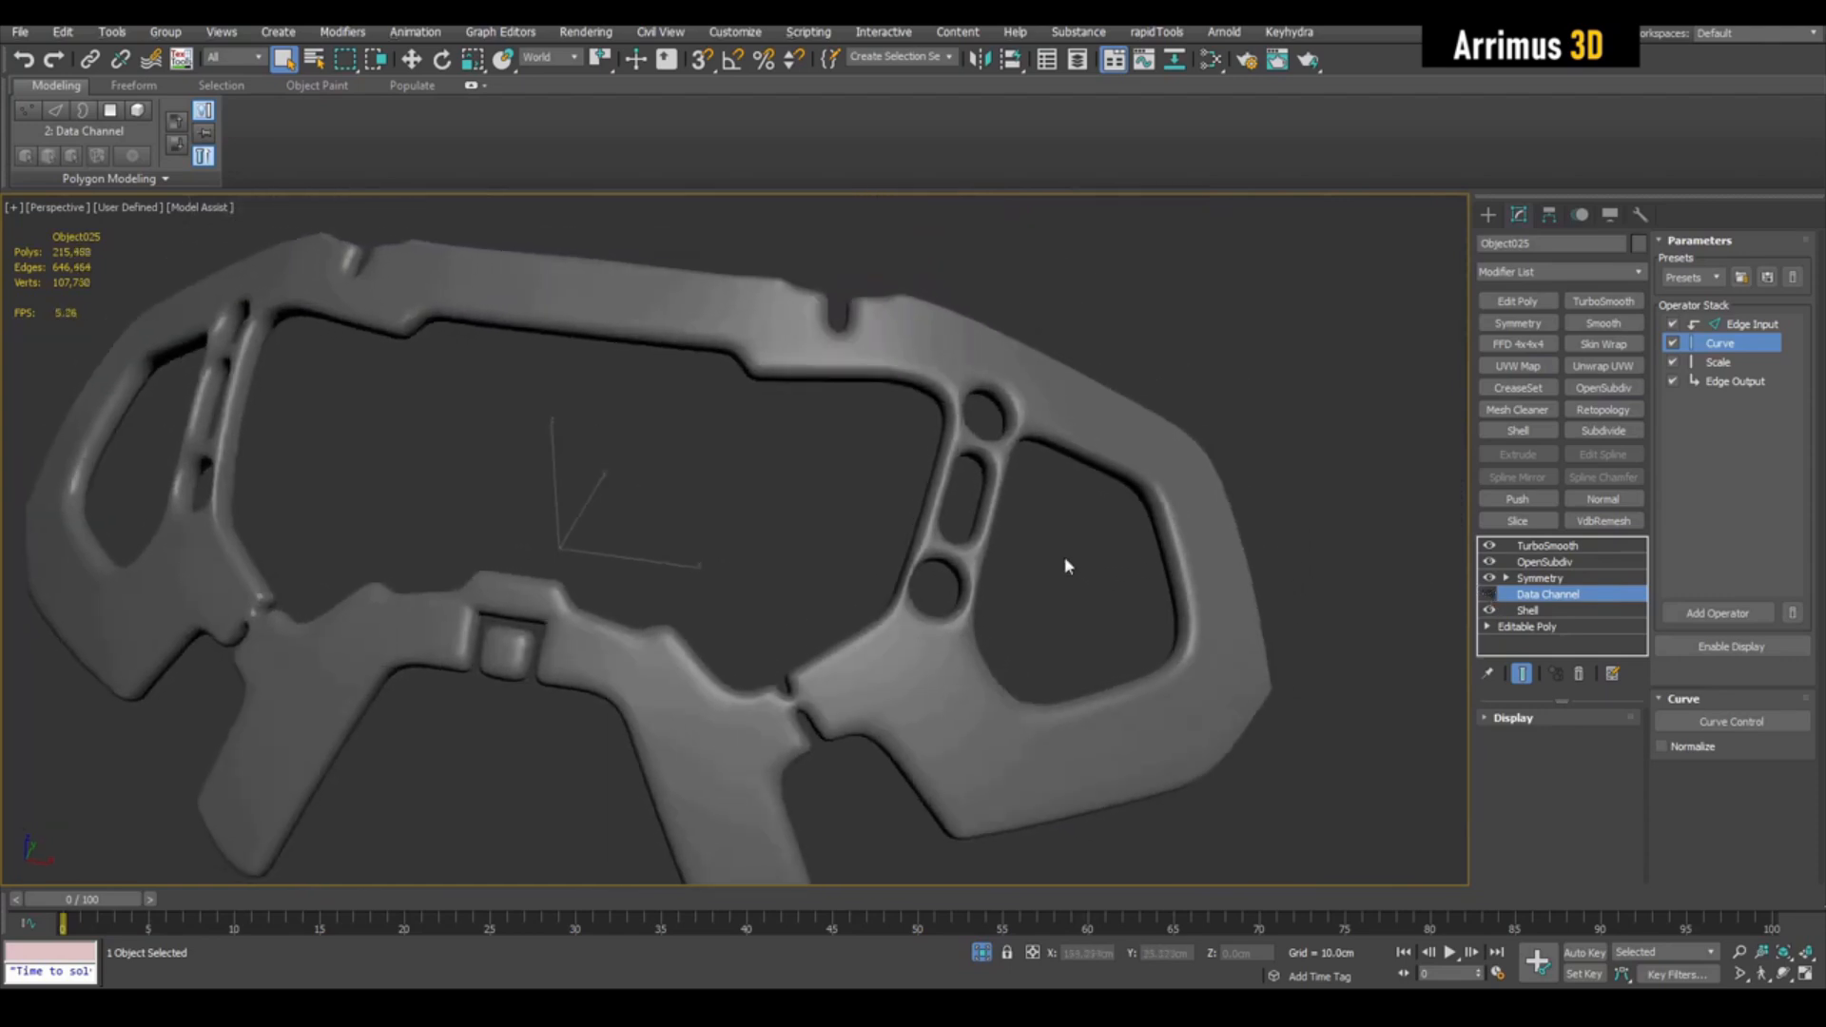
pyautogui.keyDown('alt'); pyautogui.moveTo(1209, 586); pyautogui.dragTo(1127, 569, button='middle'); pyautogui.keyUp('alt')
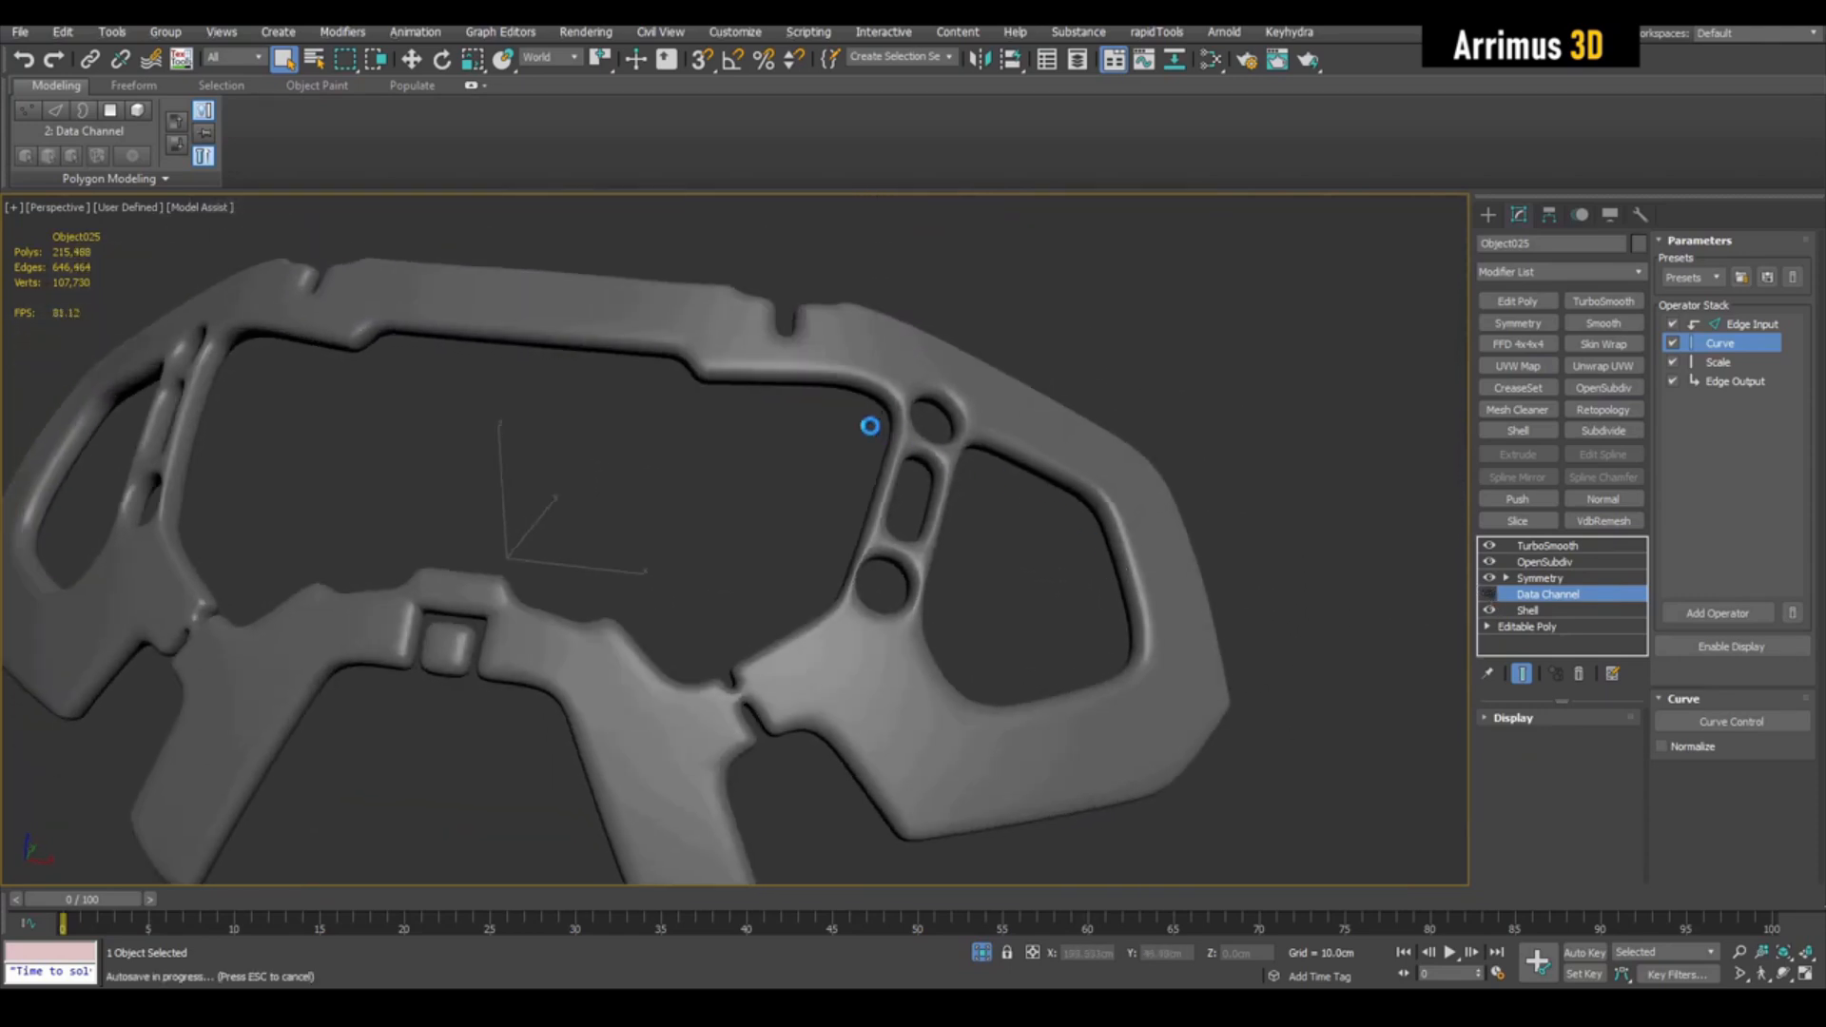
pyautogui.press('F4')
pyautogui.scroll(3, 937, 419)
pyautogui.press('F4')
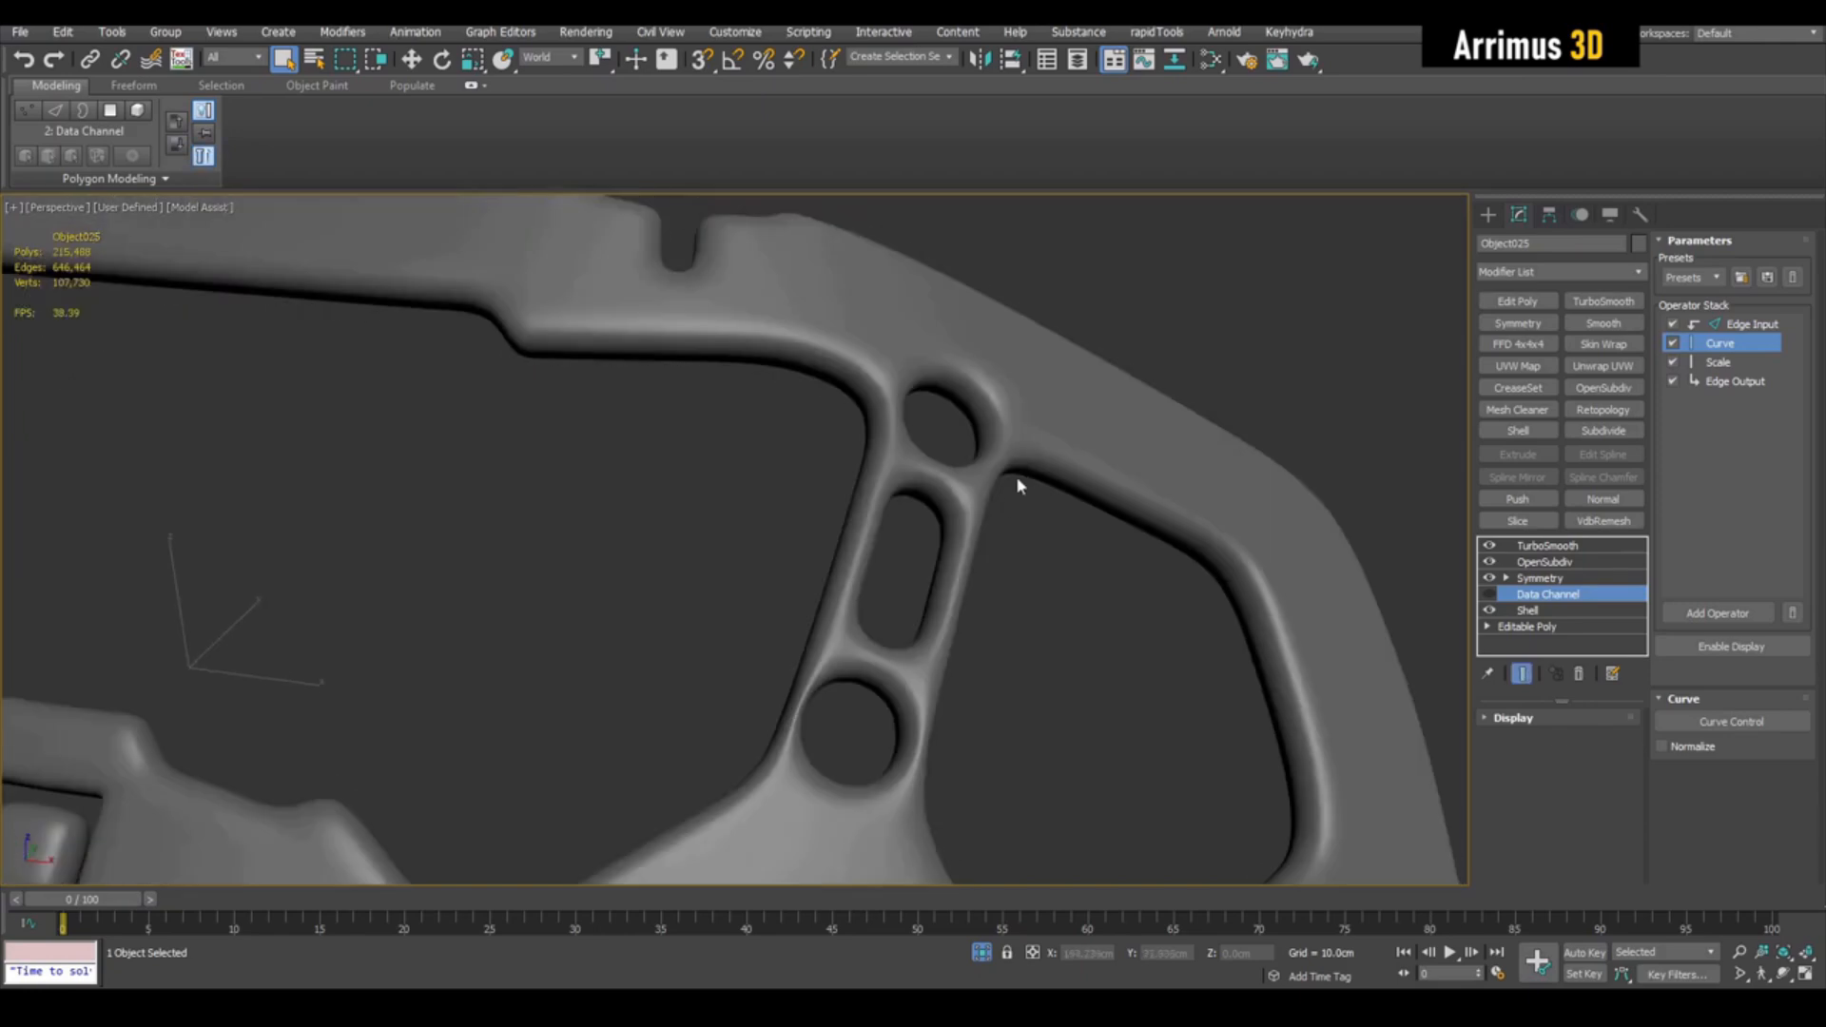
pyautogui.scroll(-3, 1018, 480)
pyautogui.press('F4')
pyautogui.scroll(5, 946, 631)
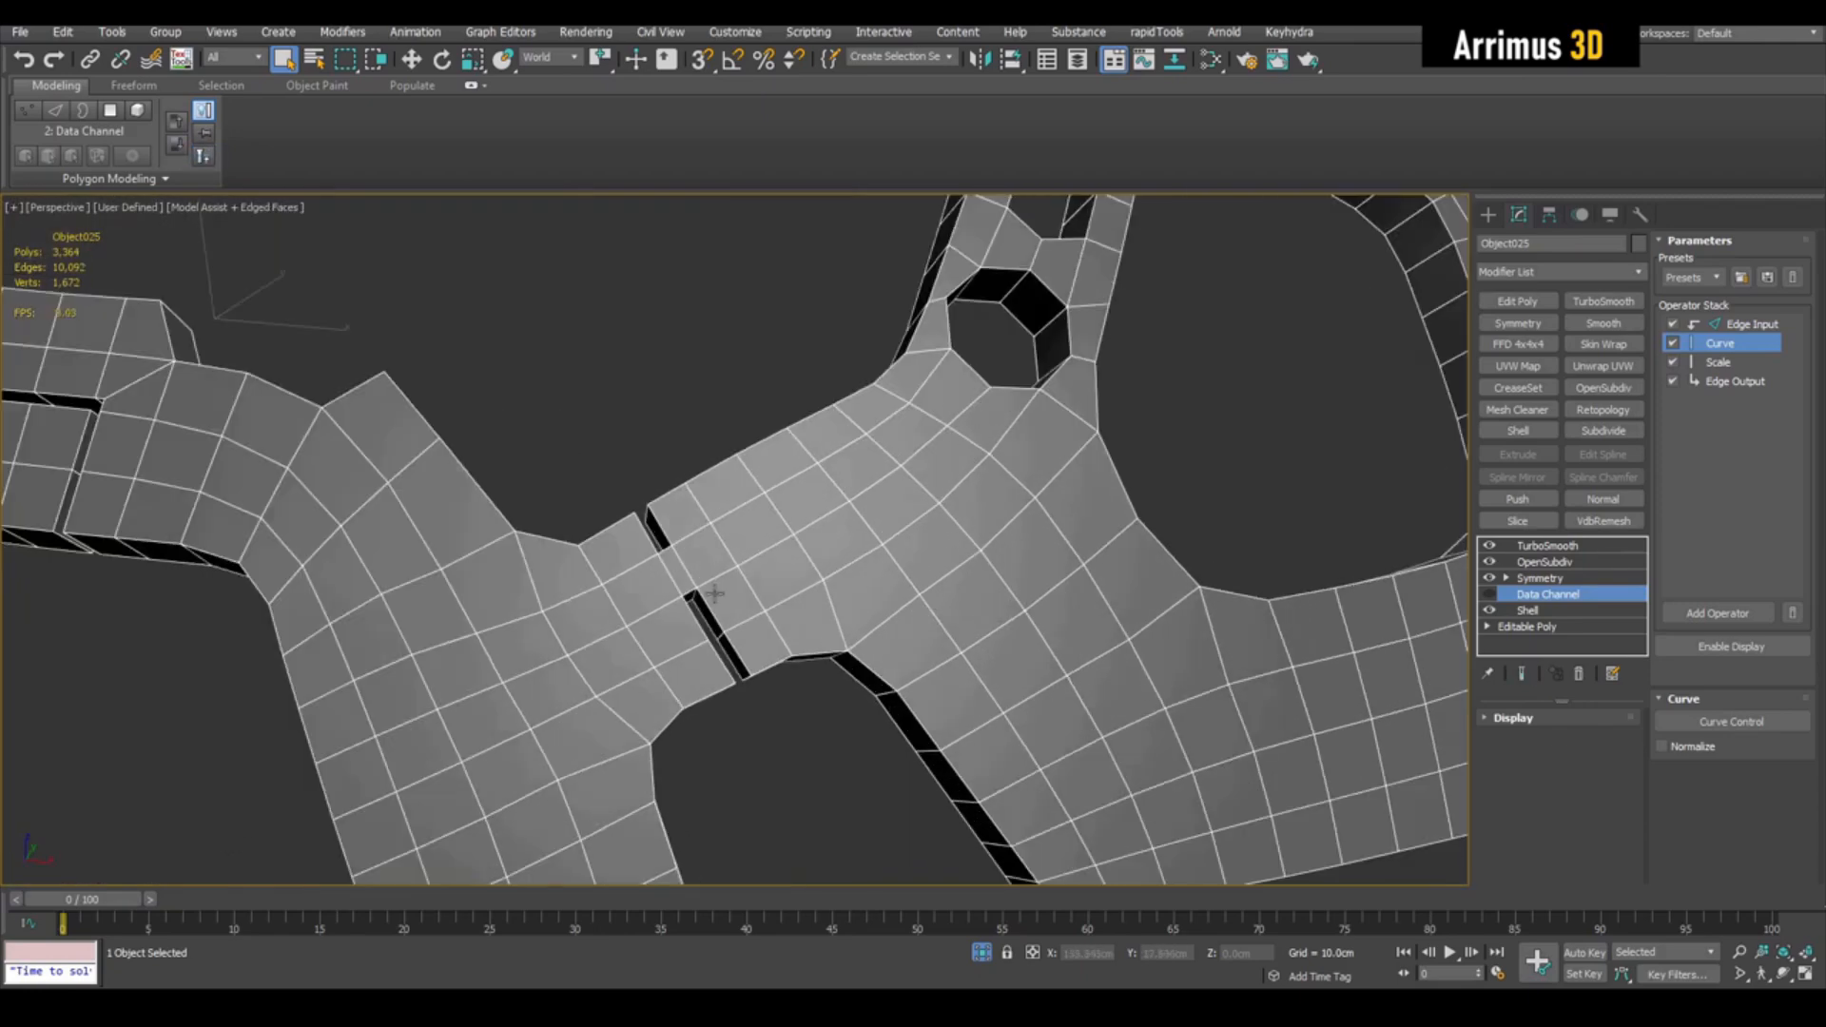
pyautogui.scroll(-5, 704, 590)
pyautogui.press('F4')
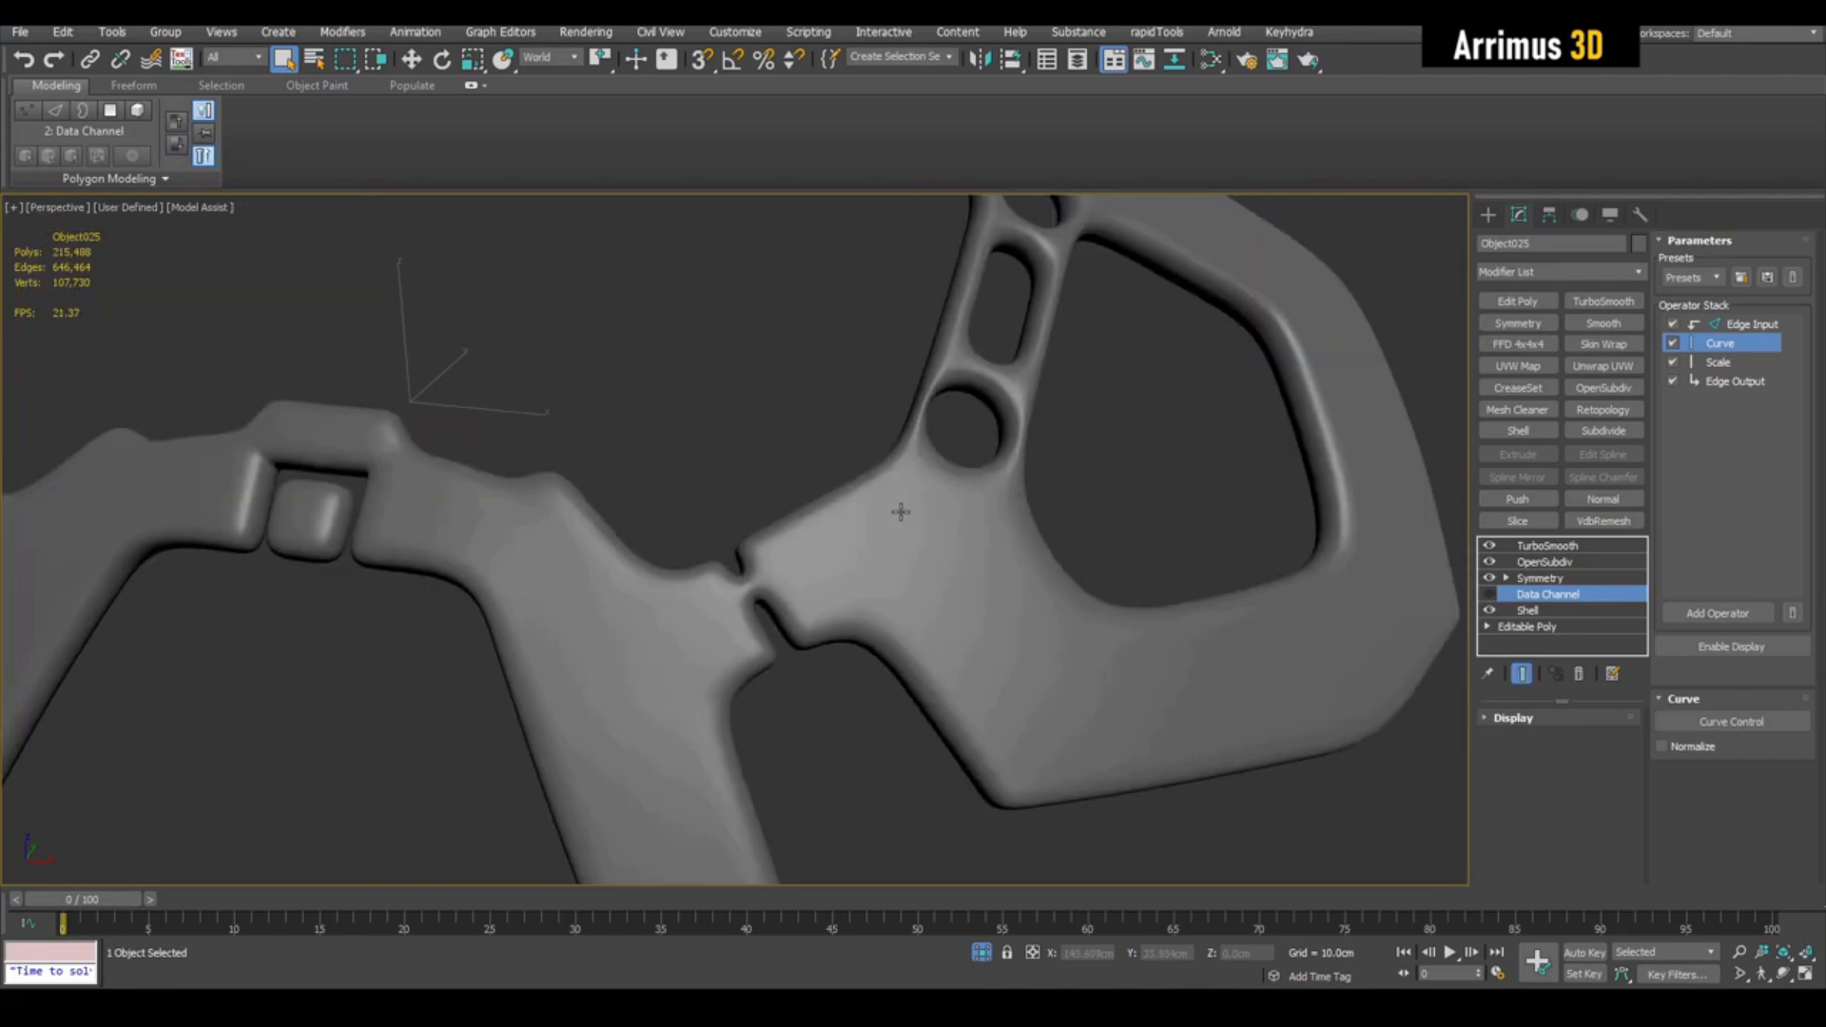
pyautogui.scroll(-3, 903, 514)
# Step: Switch the frame's Data Channel on and off repeatedly to compare both smoothing results, ending with it enabled
pyautogui.click(1491, 598)
pyautogui.click(1491, 597)
pyautogui.click(1490, 598)
pyautogui.click(1490, 597)
pyautogui.click(1491, 598)
pyautogui.click(1491, 597)
pyautogui.click(1491, 597)
pyautogui.click(1490, 597)
pyautogui.click(1491, 597)
pyautogui.click(1490, 598)
pyautogui.click(1491, 597)
pyautogui.click(1491, 597)
pyautogui.click(1490, 597)
pyautogui.click(1491, 597)
pyautogui.click(1491, 598)
pyautogui.click(1491, 598)
pyautogui.click(1490, 597)
# Step: Leave isolation, review the smoothed frame together with the surrounding armor parts, and clear the selection
pyautogui.scroll(6, 1182, 540)
pyautogui.scroll(-6, 1027, 537)
pyautogui.keyDown('alt'); pyautogui.moveTo(995, 532); pyautogui.dragTo(1057, 561, button='middle'); pyautogui.keyUp('alt')
pyautogui.press('F4')
pyautogui.press('F4')
pyautogui.press('F4')
pyautogui.press('F4')
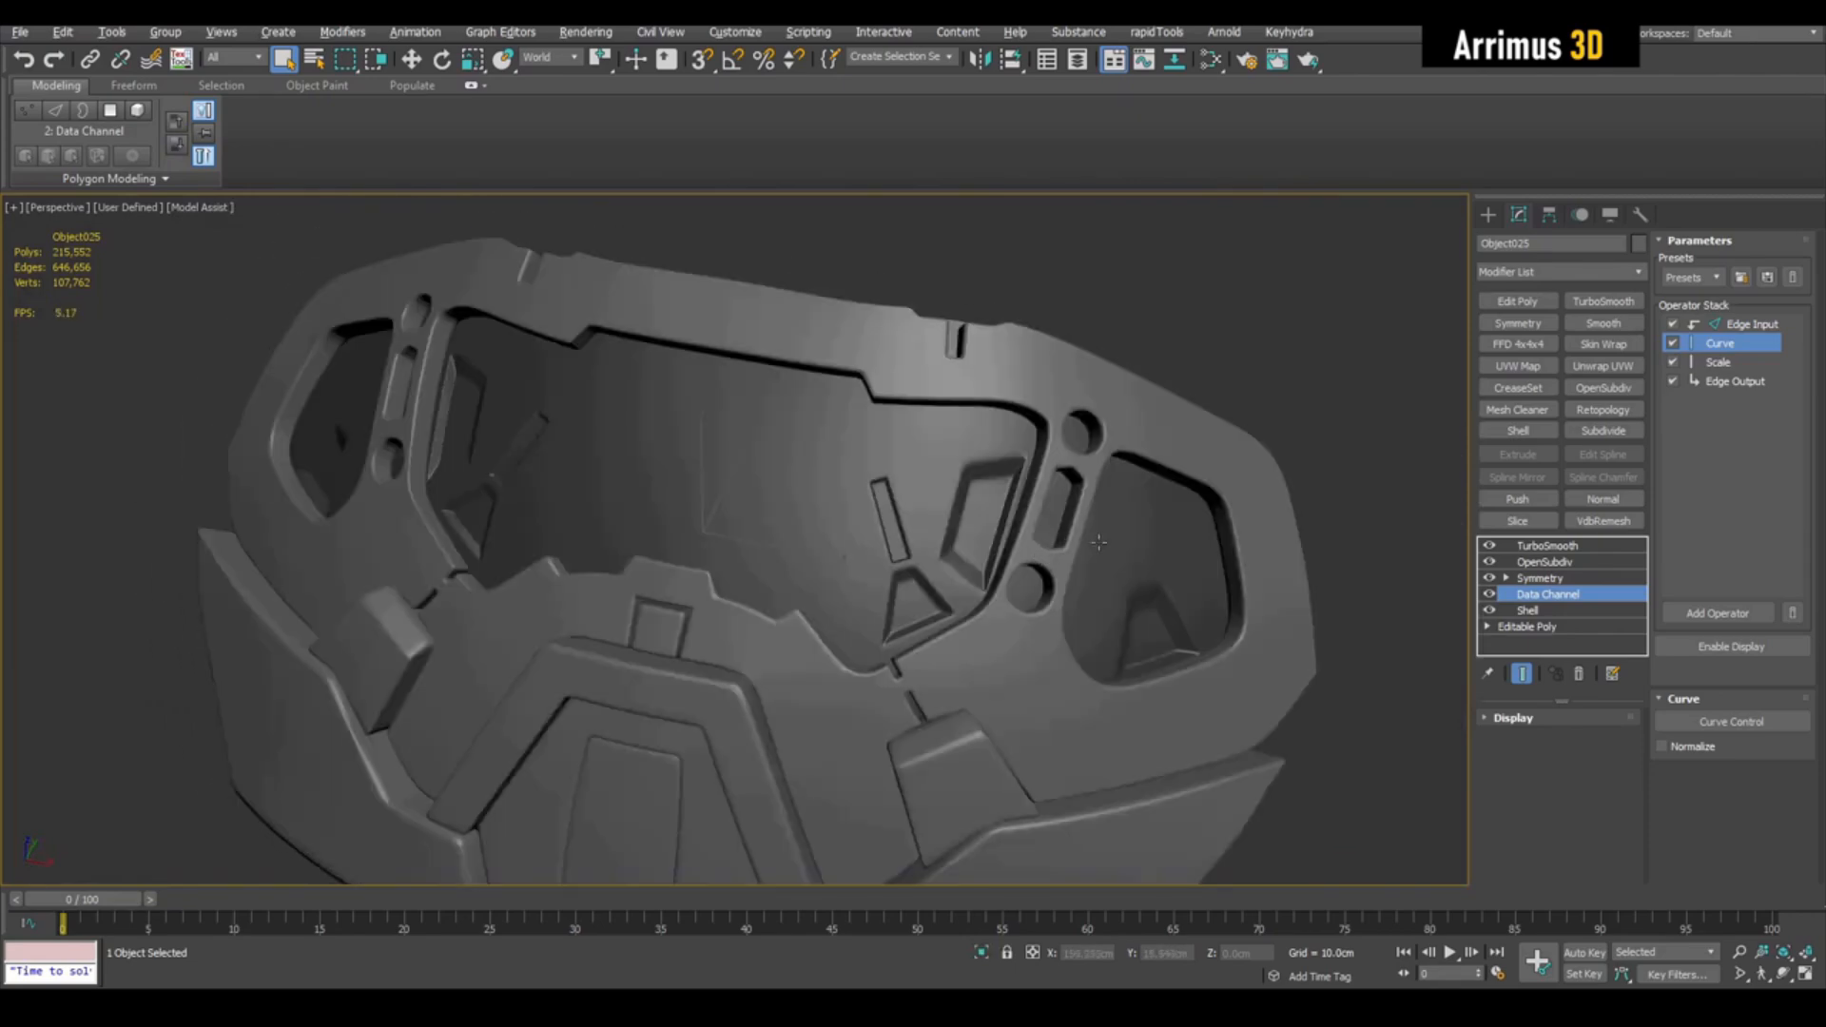
pyautogui.keyDown('alt'); pyautogui.moveTo(1279, 549); pyautogui.dragTo(1097, 497, button='middle'); pyautogui.keyUp('alt')
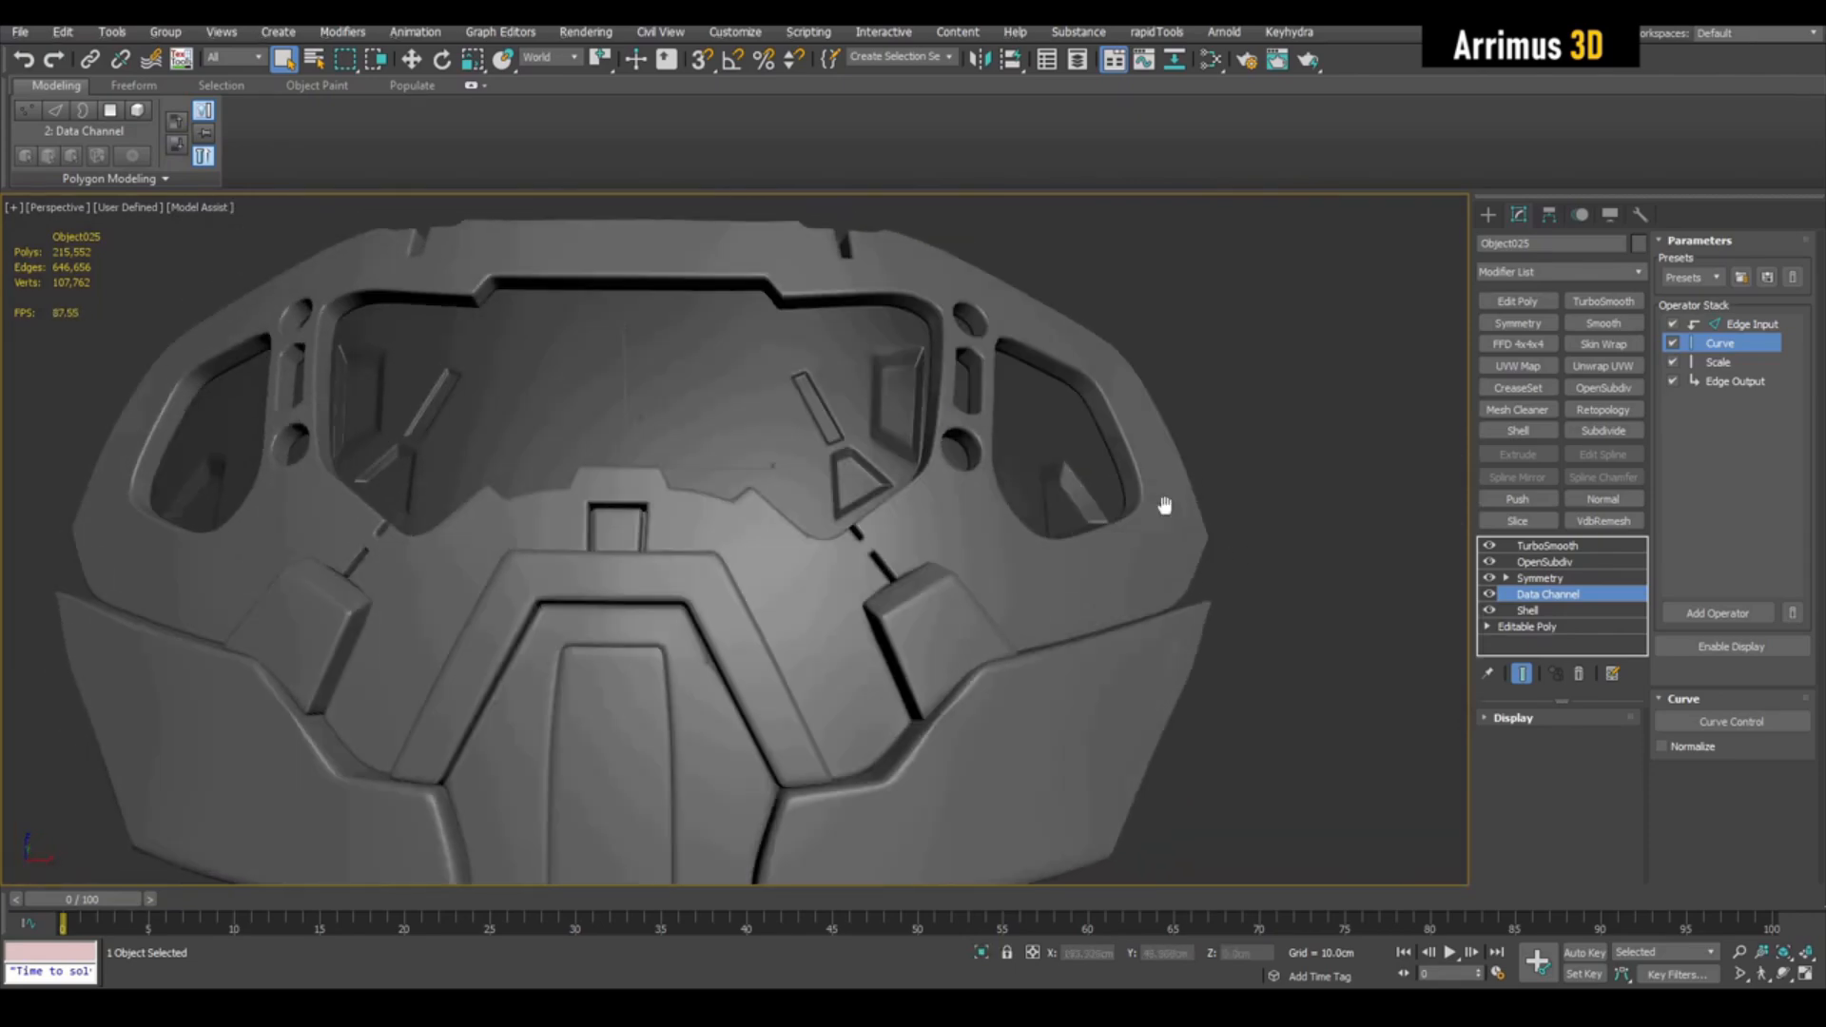
pyautogui.scroll(-6, 1098, 496)
pyautogui.press('F4')
pyautogui.press('F4')
pyautogui.click(1243, 513)
pyautogui.keyDown('alt'); pyautogui.moveTo(1243, 514); pyautogui.dragTo(1100, 565, button='middle'); pyautogui.keyUp('alt')
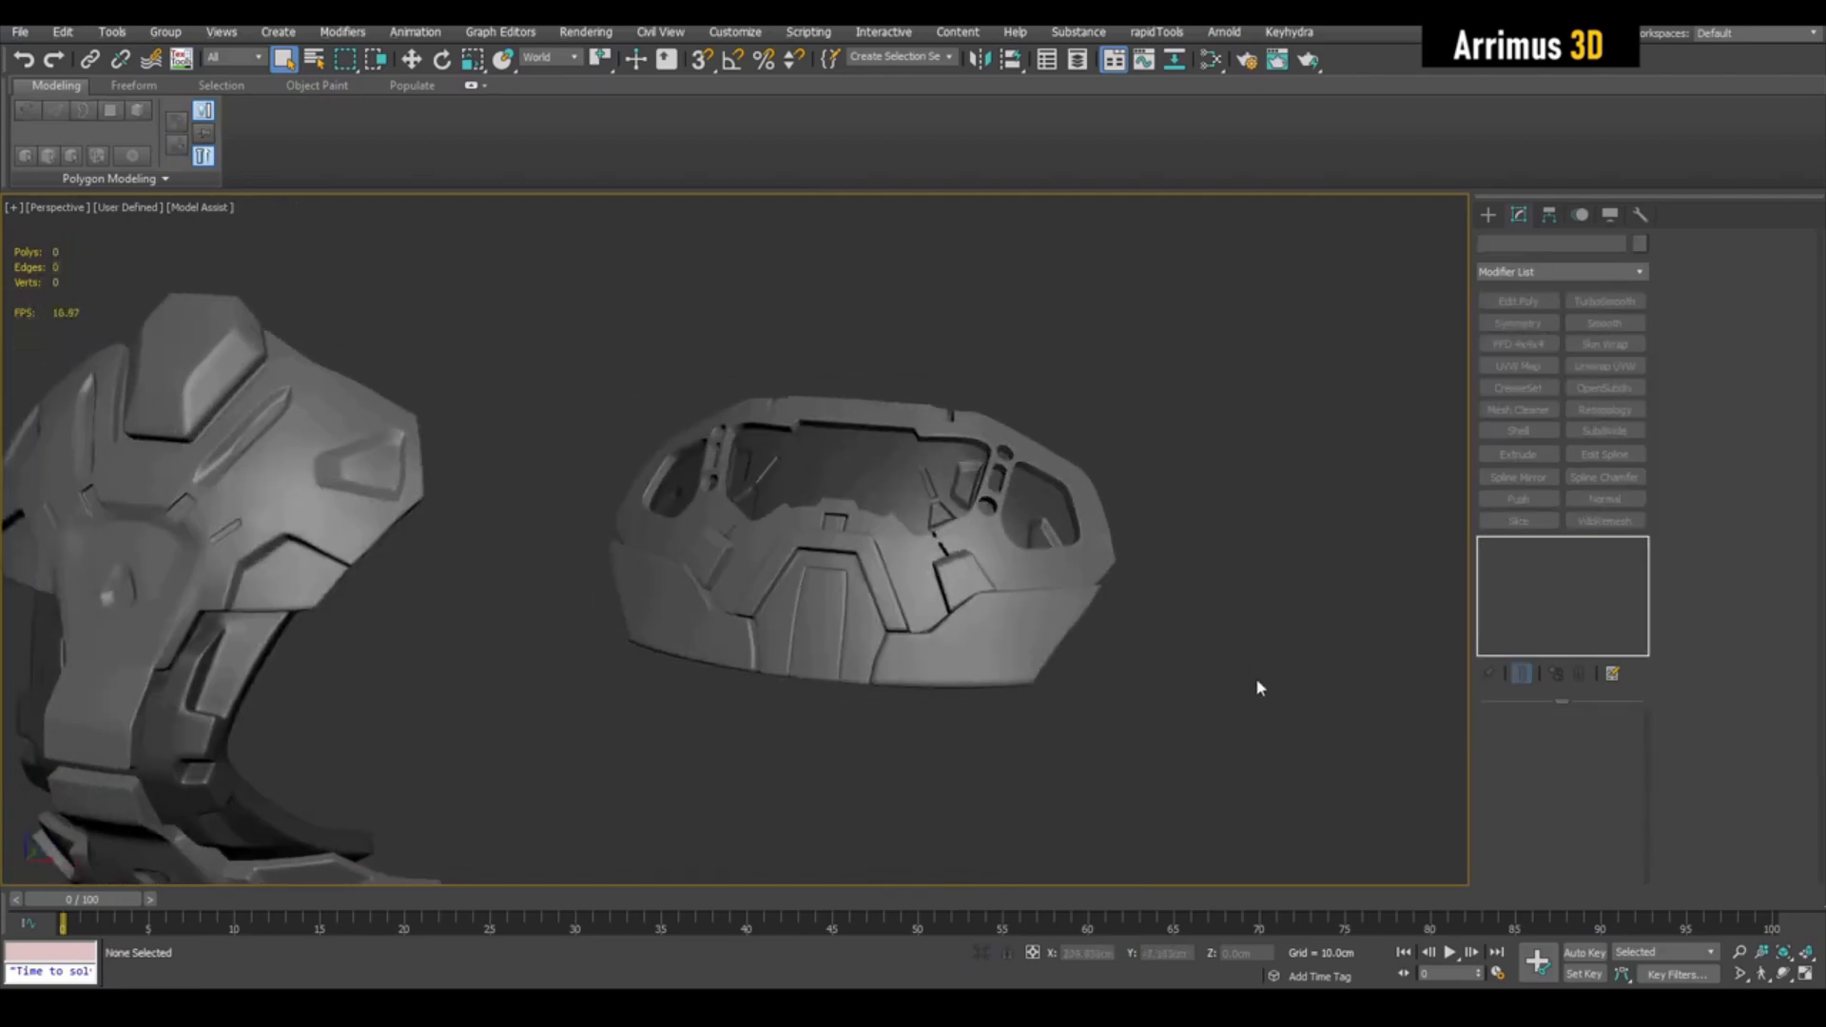